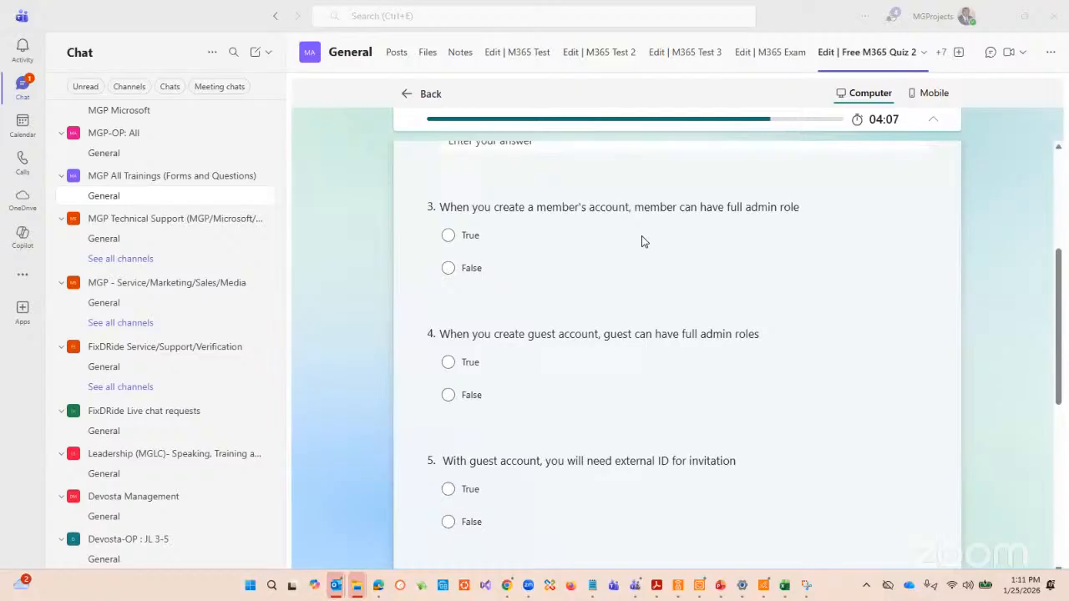
Read through true-or-false questions 3 to 7 in the Free M365 Quiz 2 preview, highlighting the group account wording in question 6.
scroll(642, 241, up, 1)
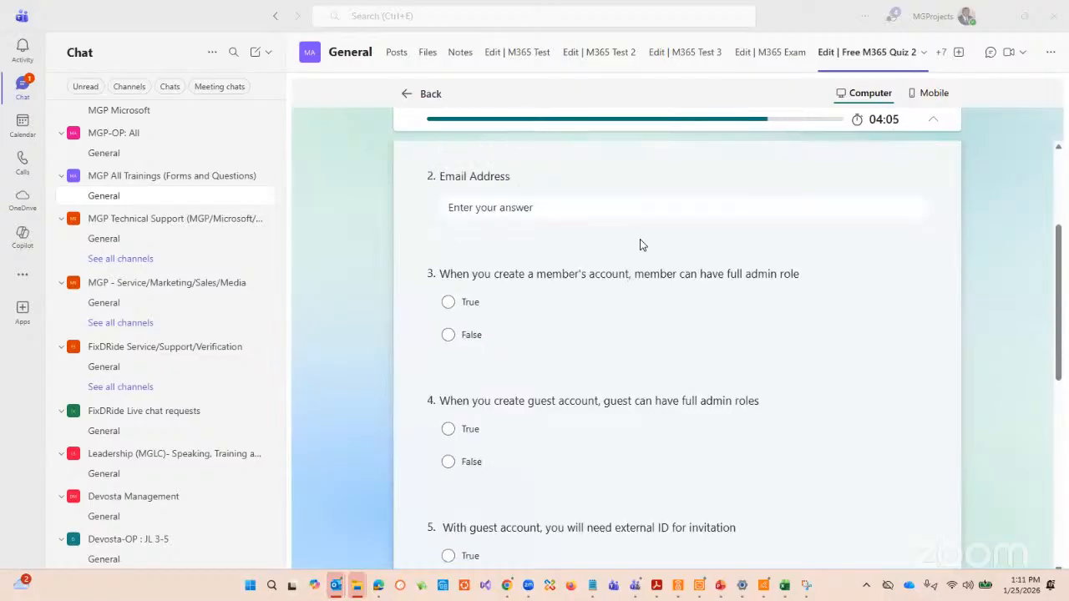
scroll(584, 261, down, 1)
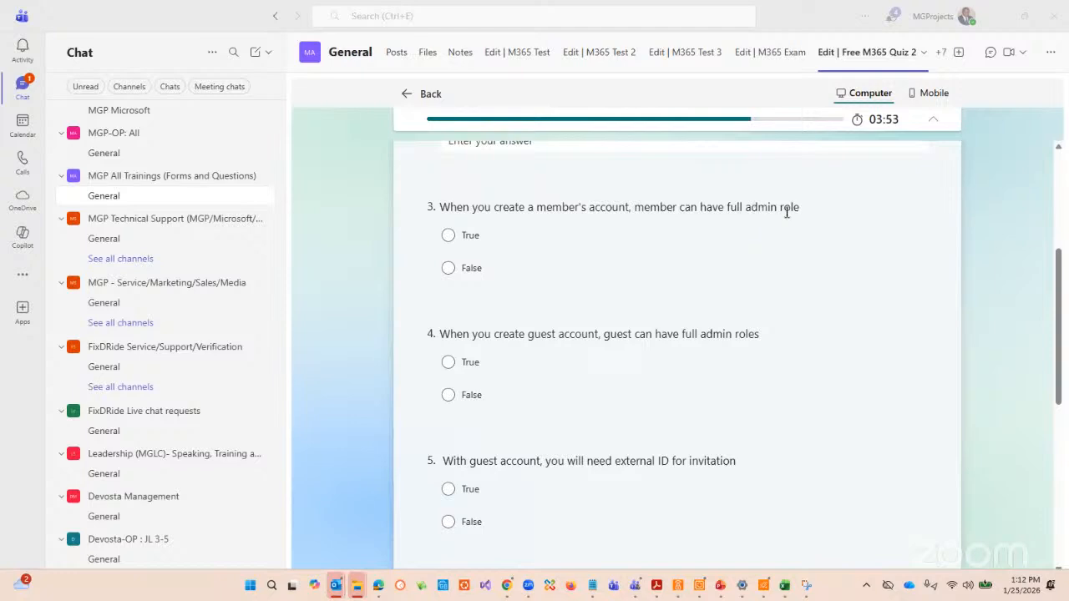
click(681, 152)
scroll(501, 388, down, 3)
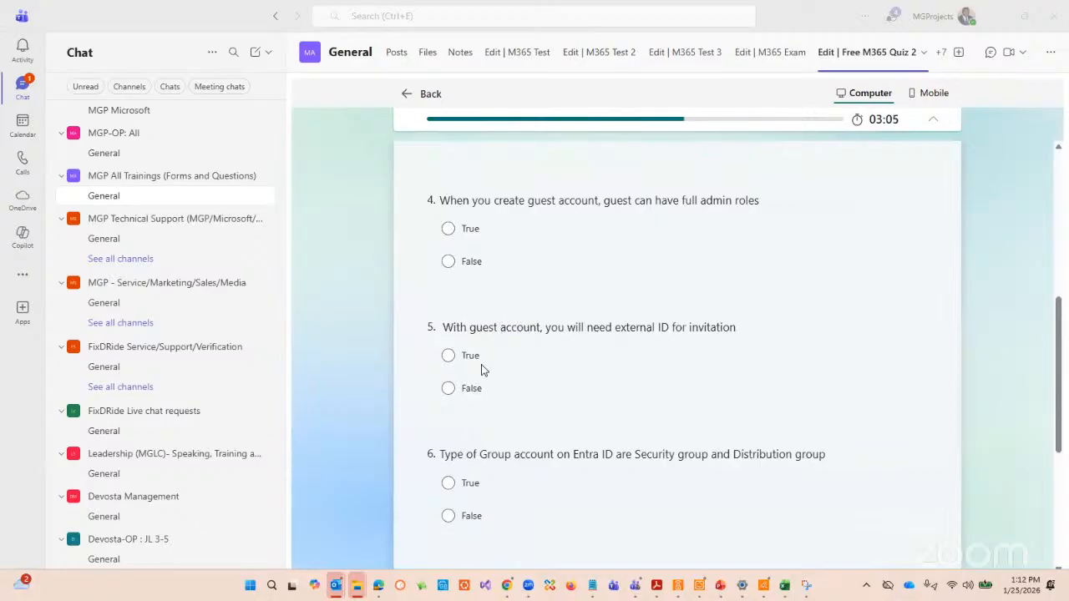
scroll(616, 413, down, 2)
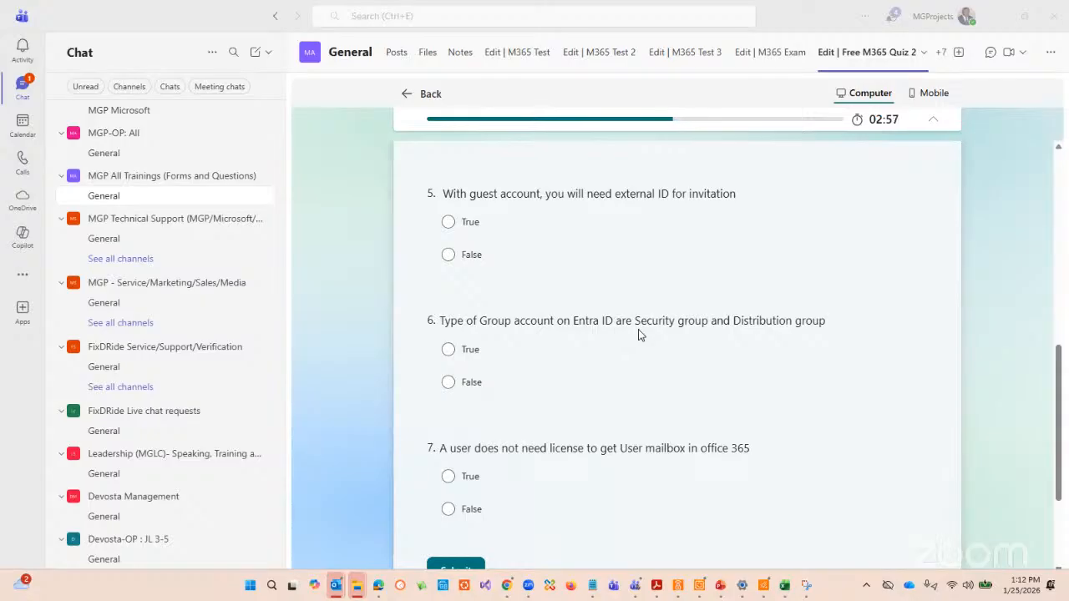
drag(499, 322, 616, 328)
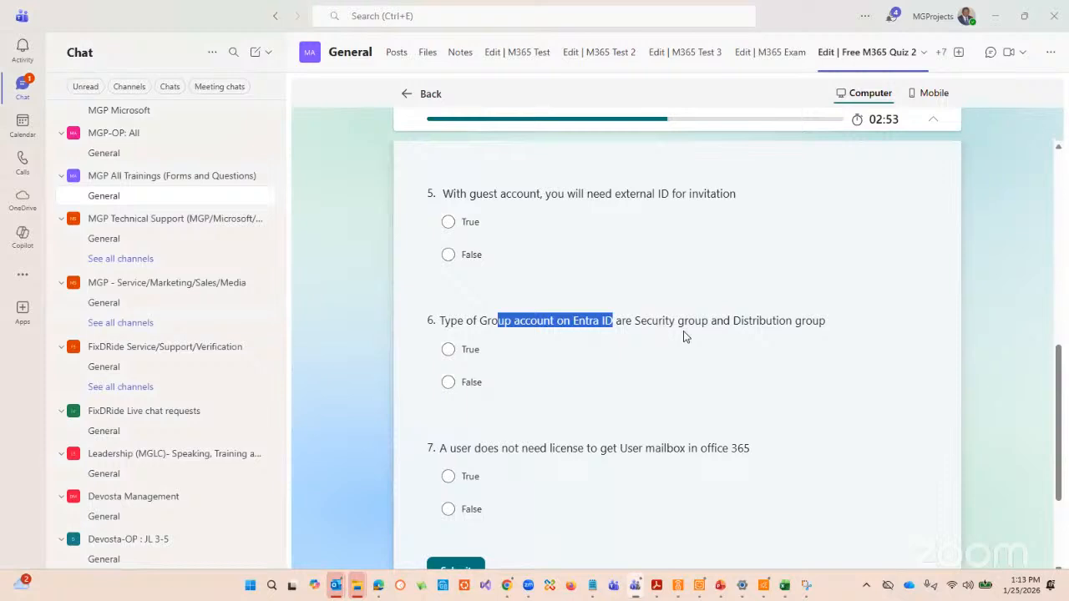
click(742, 336)
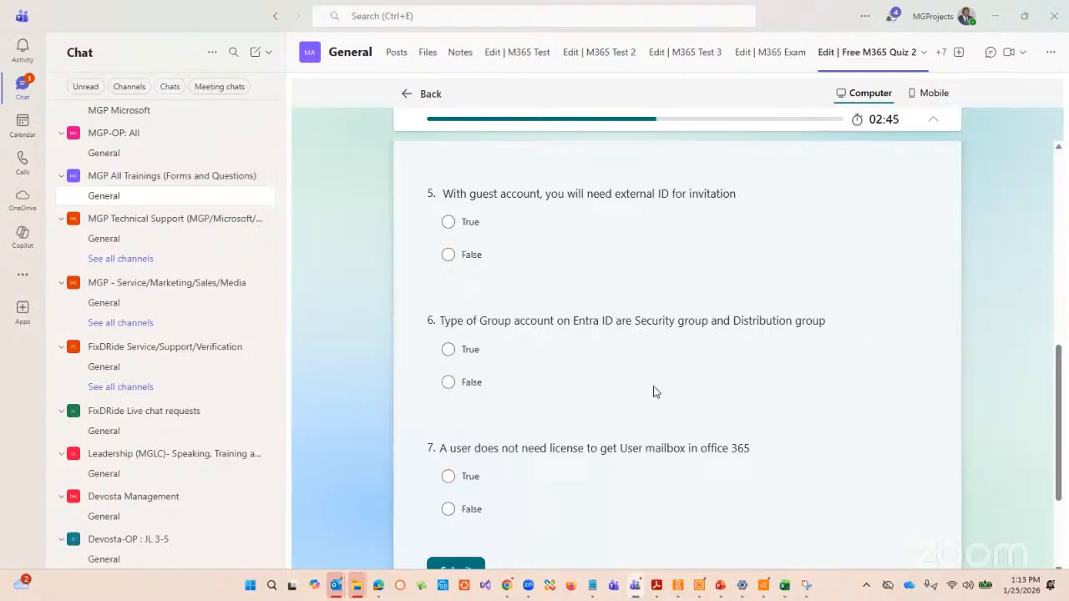
scroll(644, 391, down, 2)
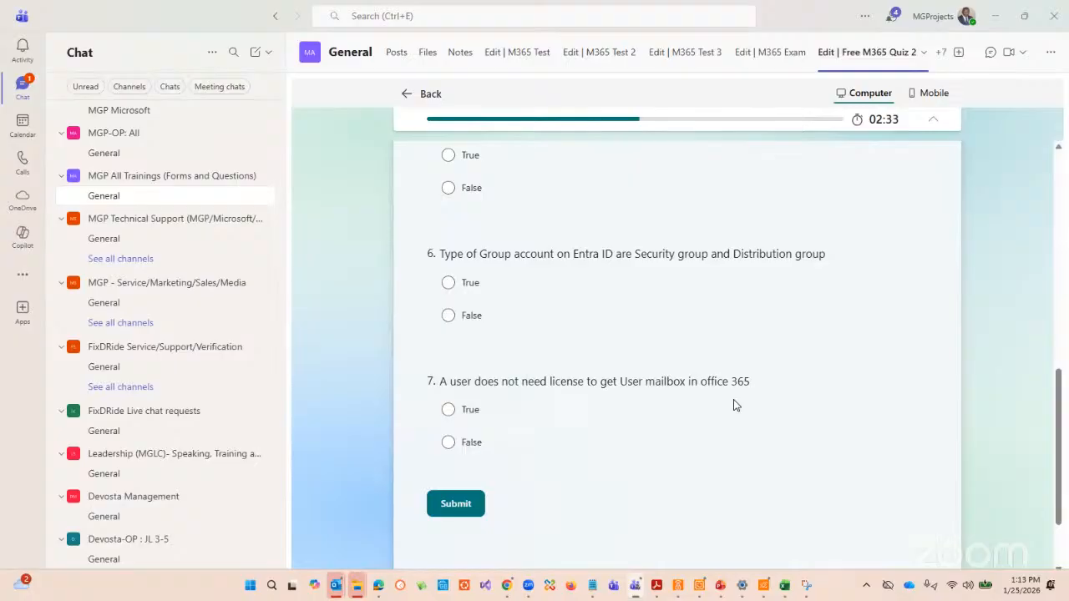
Look back over the whole Quiz 2 preview, from the name and email fields to the user mailbox license question.
scroll(733, 405, up, 1)
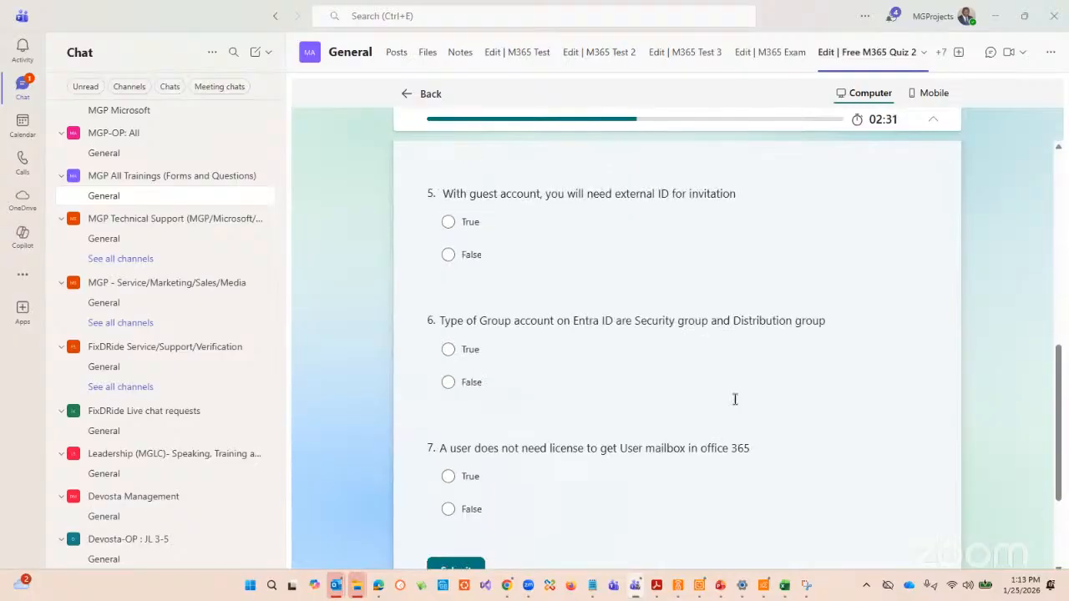
scroll(733, 405, down, 1)
scroll(734, 405, up, 1)
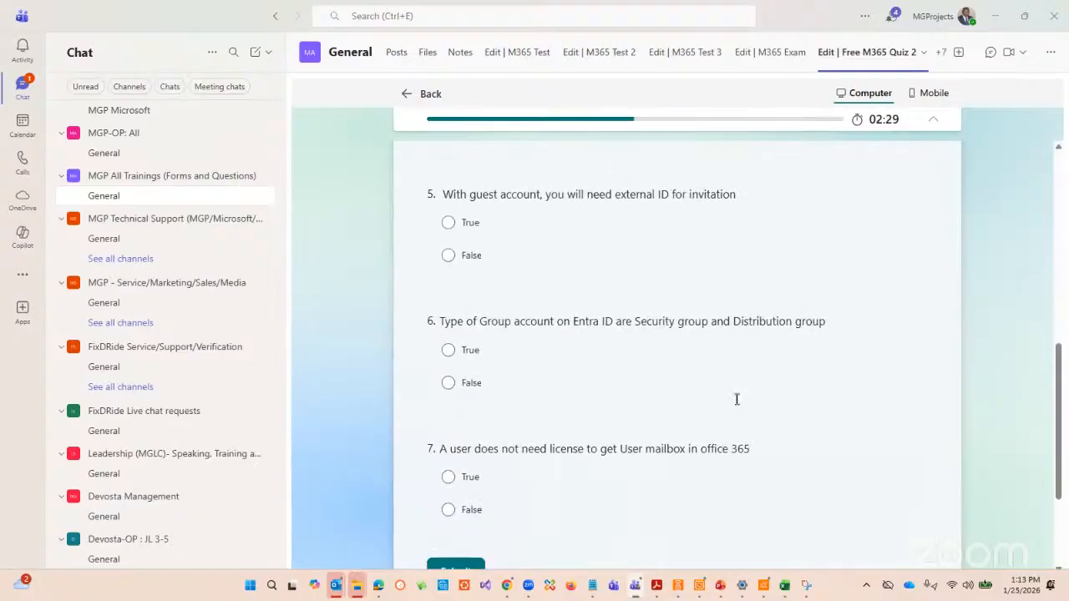
scroll(735, 404, up, 4)
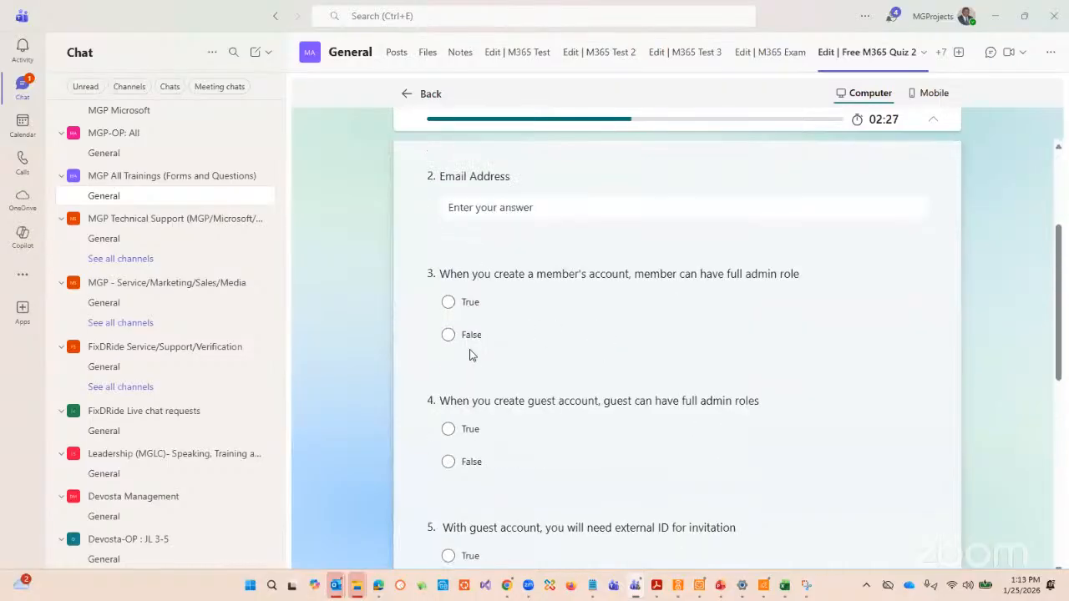
scroll(477, 429, down, 6)
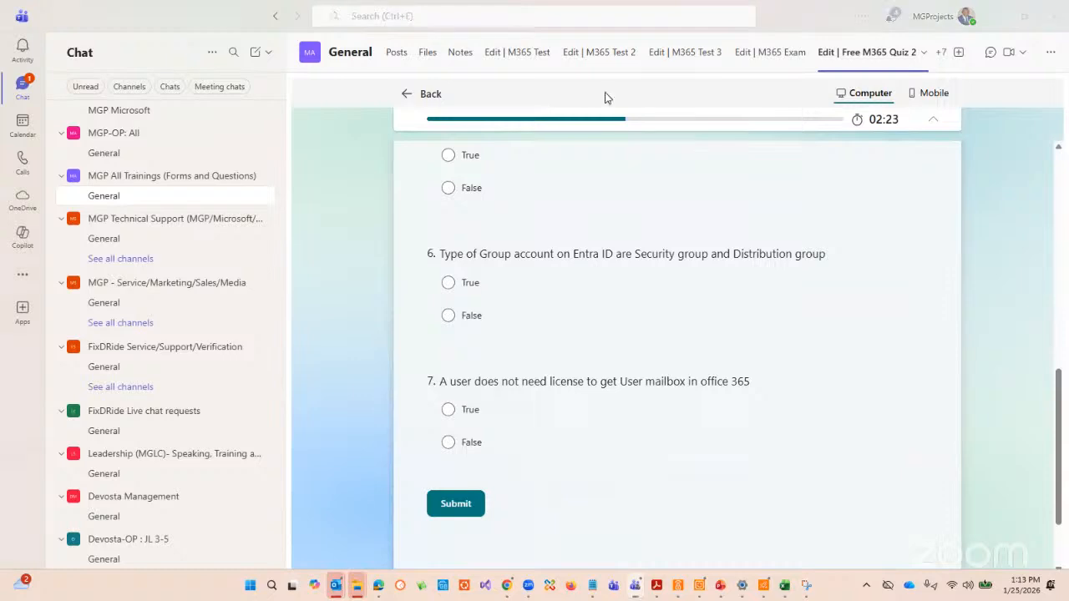
scroll(702, 280, up, 2)
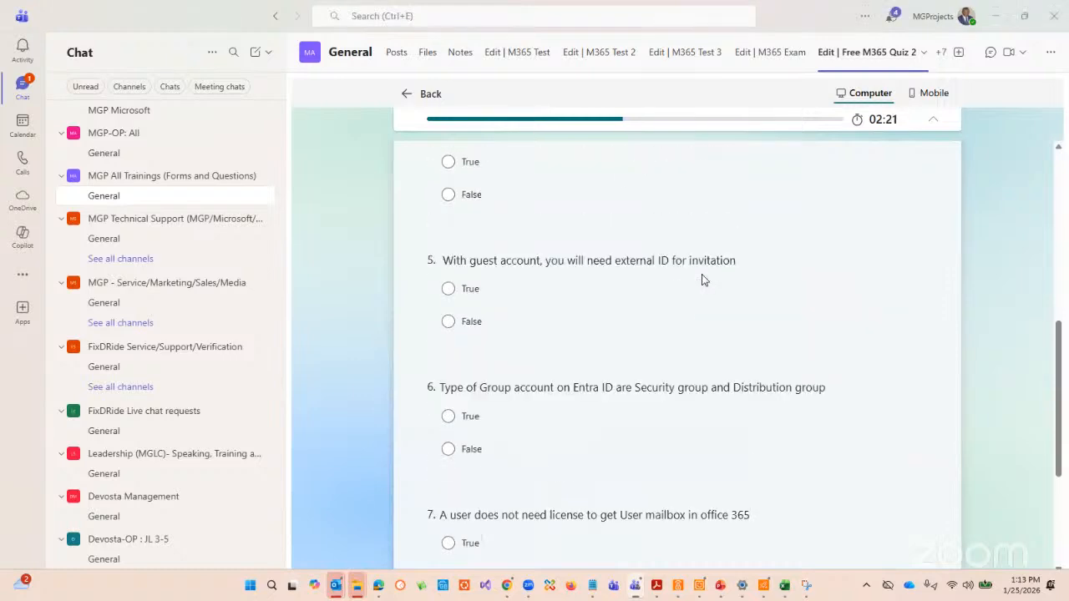
scroll(702, 280, up, 3)
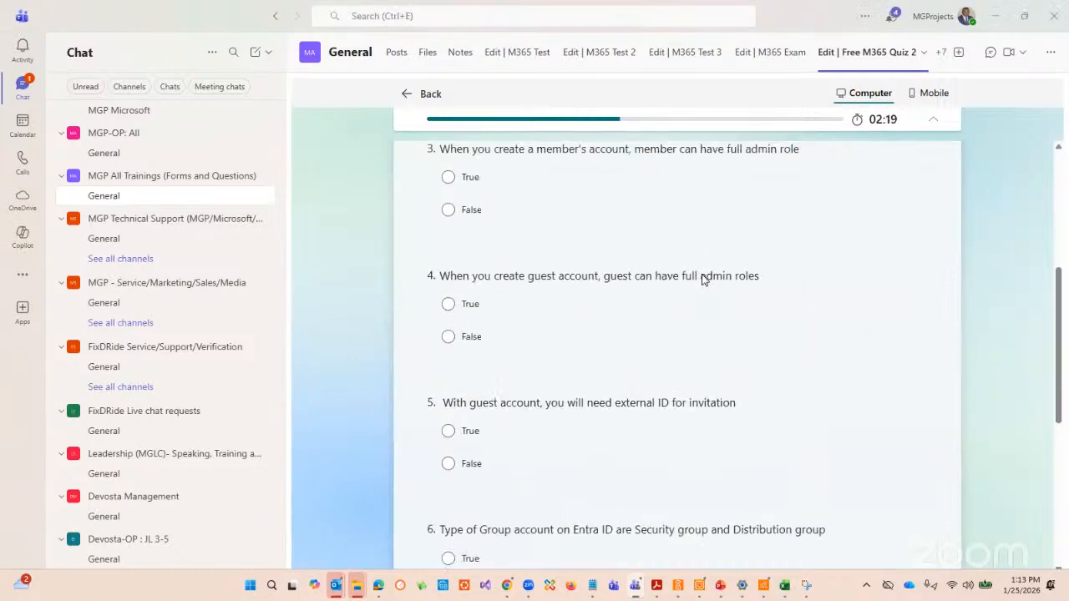
scroll(702, 280, up, 2)
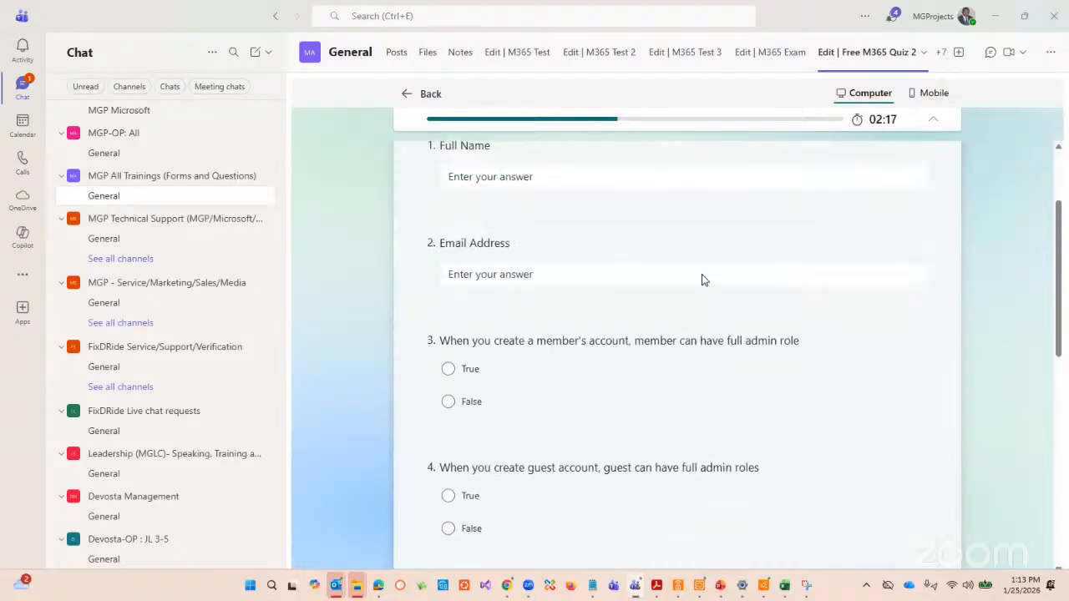
scroll(704, 276, down, 3)
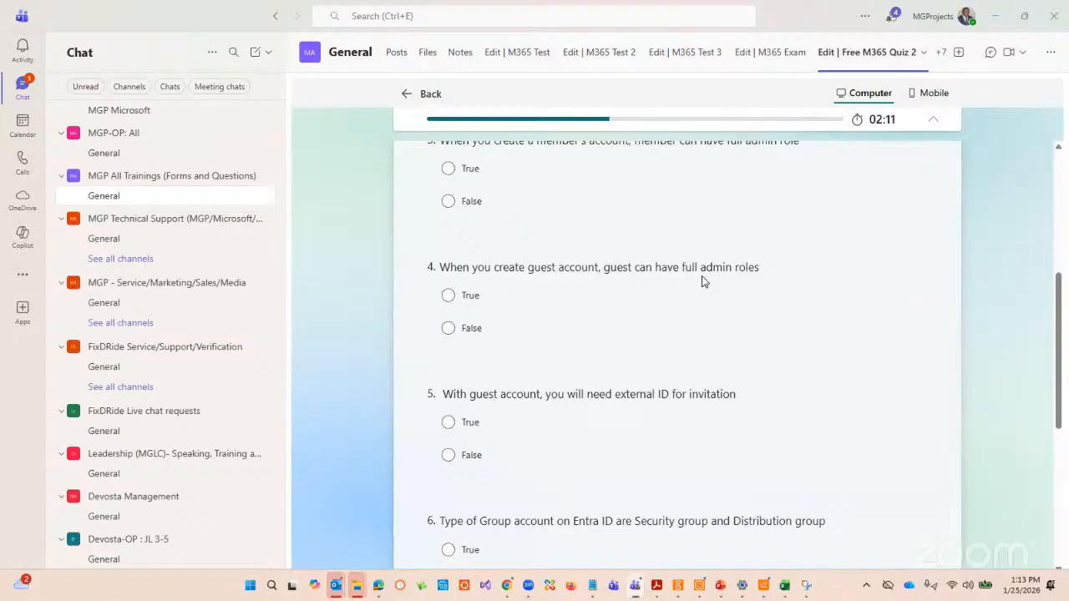
scroll(702, 279, down, 1)
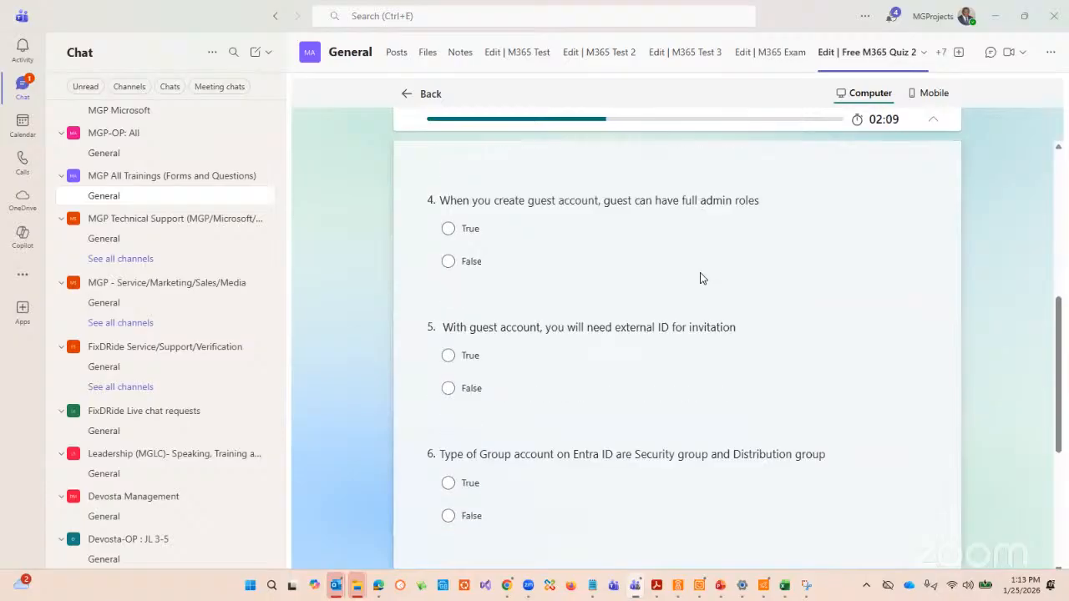
scroll(701, 278, down, 1)
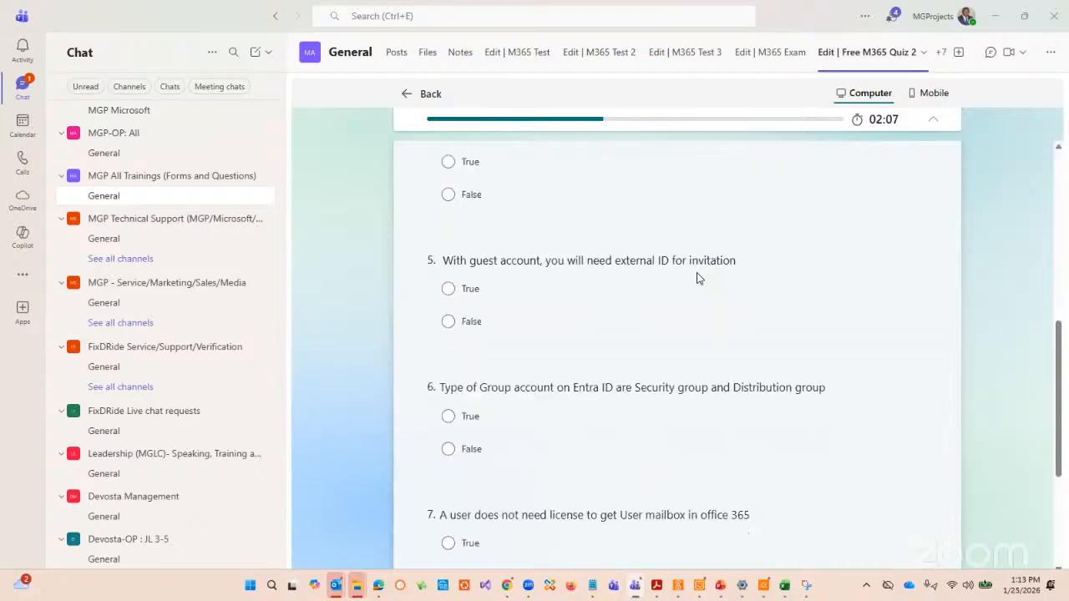
scroll(699, 279, up, 2)
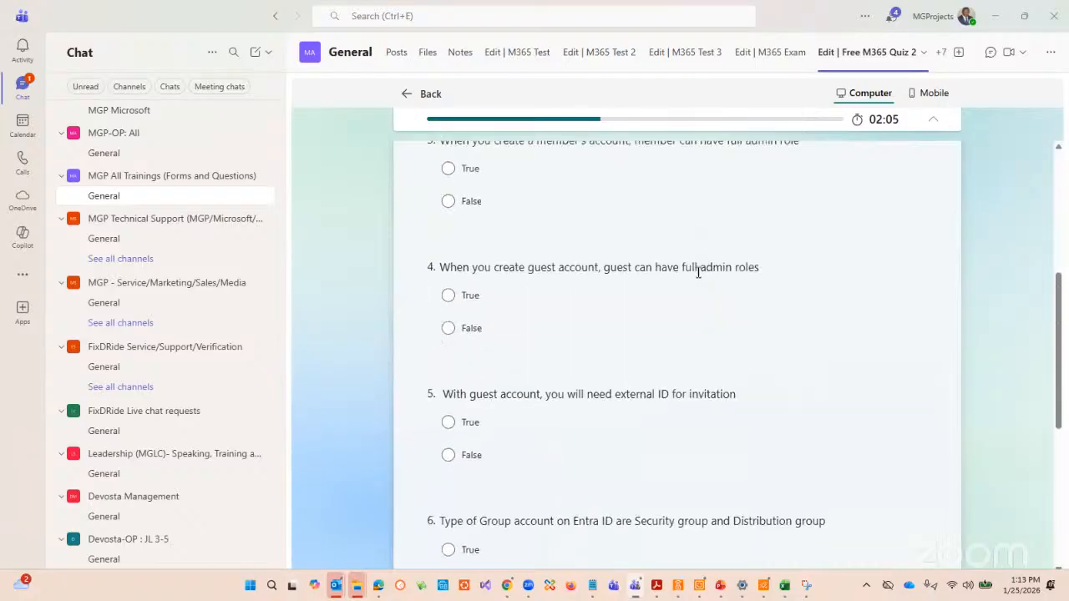
scroll(698, 272, up, 2)
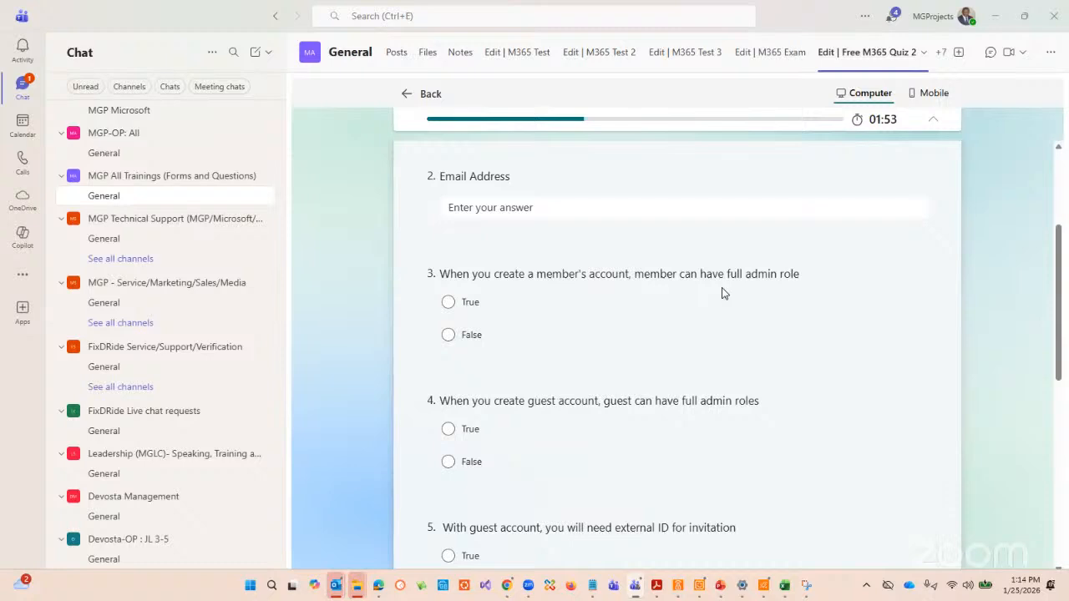
Review Quiz 2 questions 3 to 7 one by one, highlighting "Distribution group" and "Entra ID" in question 6.
scroll(684, 312, down, 1)
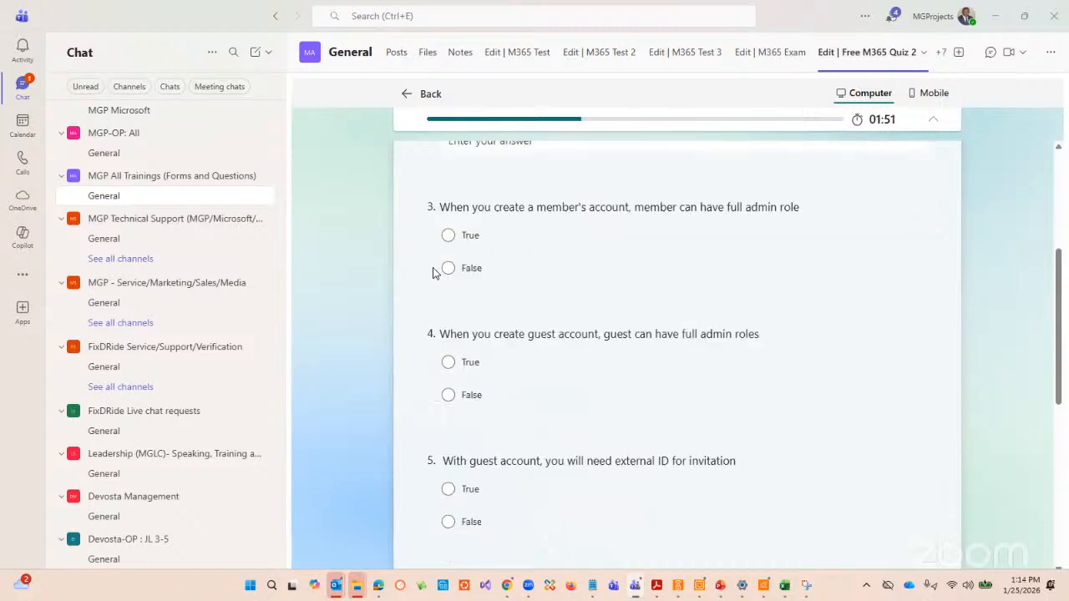
scroll(681, 302, down, 2)
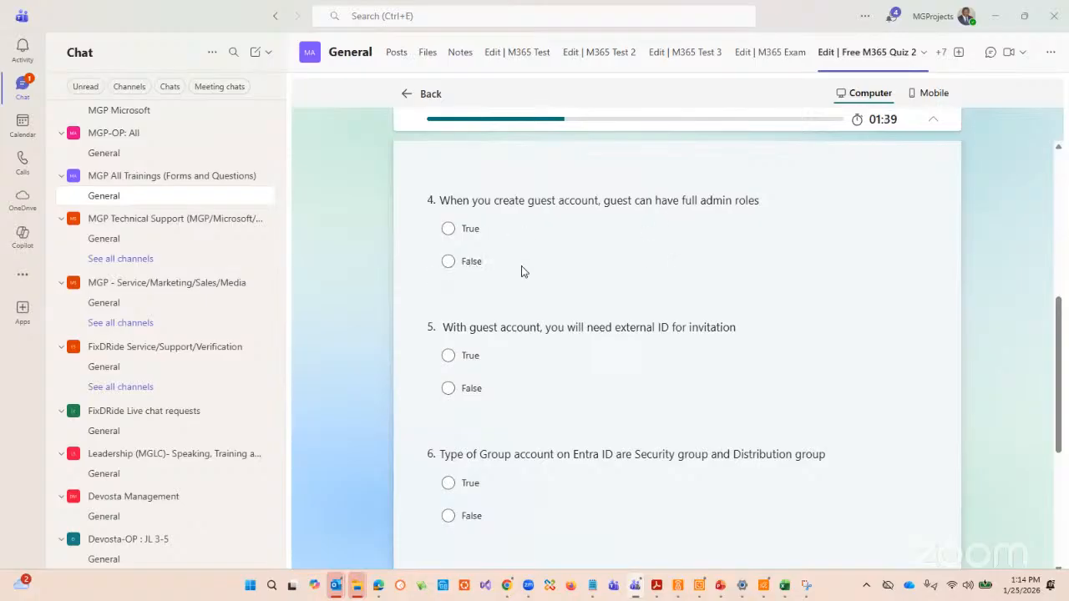
scroll(521, 271, down, 2)
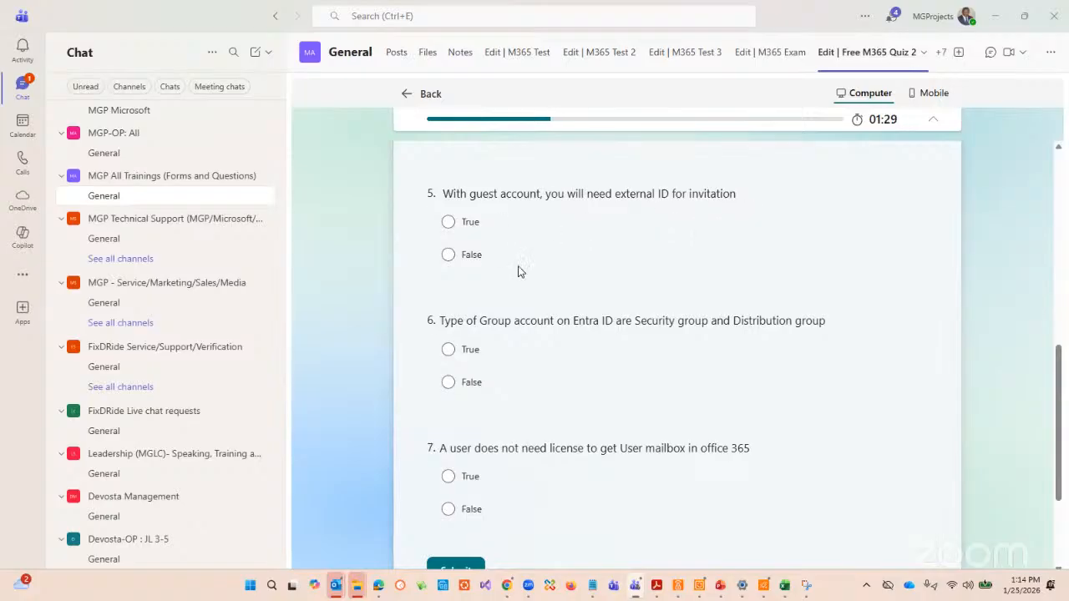
scroll(518, 266, up, 1)
scroll(518, 265, down, 1)
drag(735, 322, 827, 328)
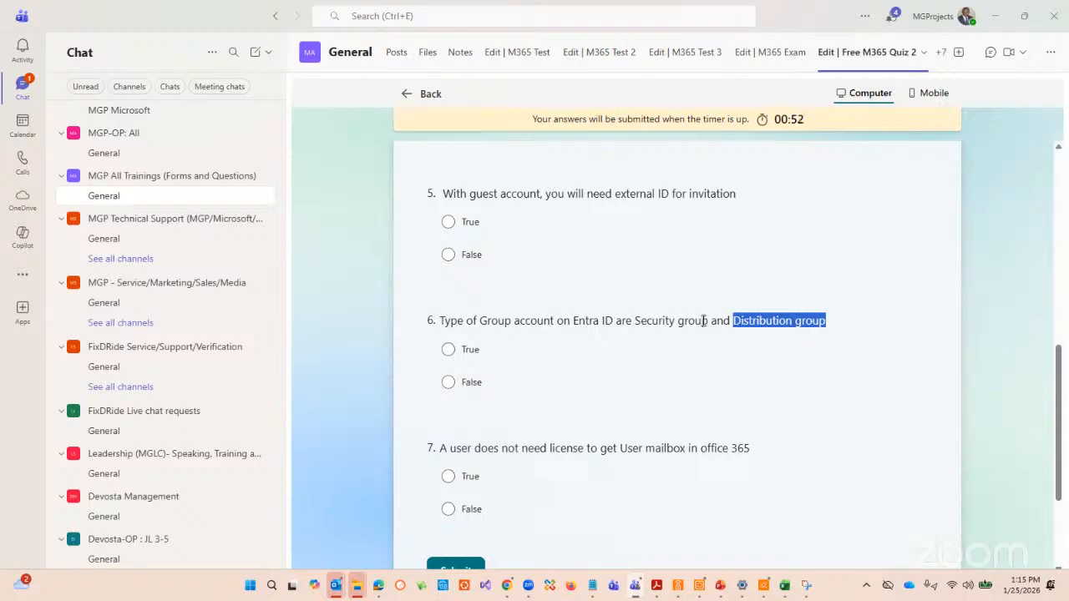
drag(577, 323, 618, 325)
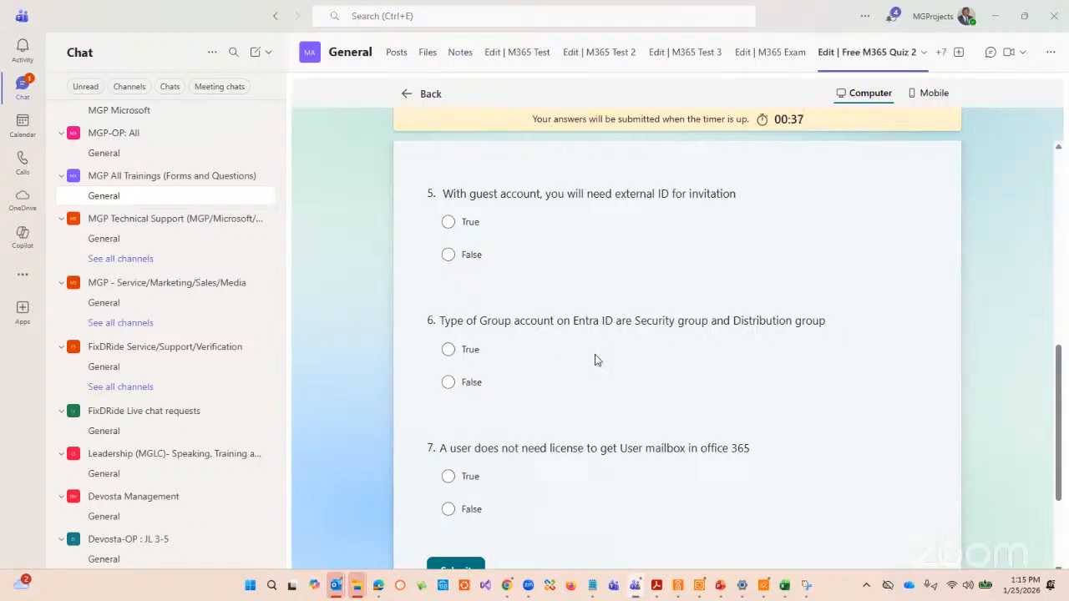
scroll(594, 356, down, 2)
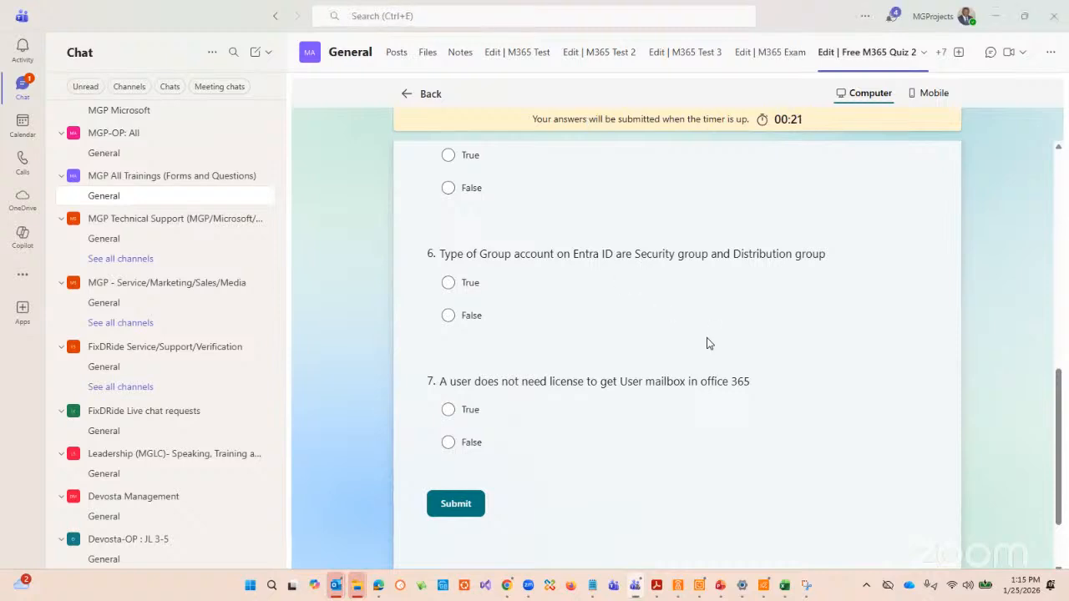
scroll(707, 343, up, 1)
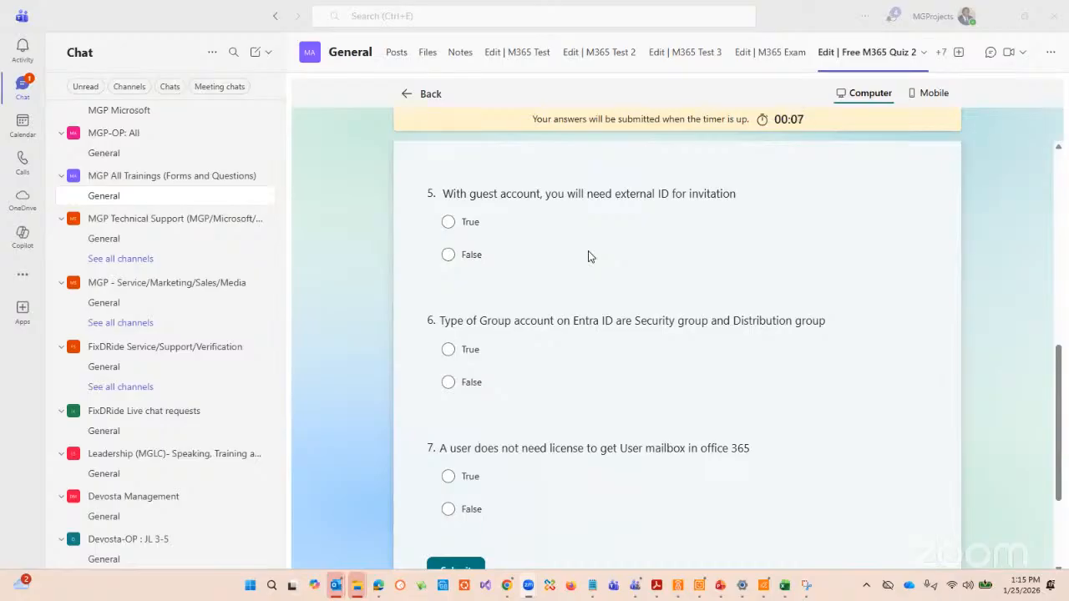
click(736, 258)
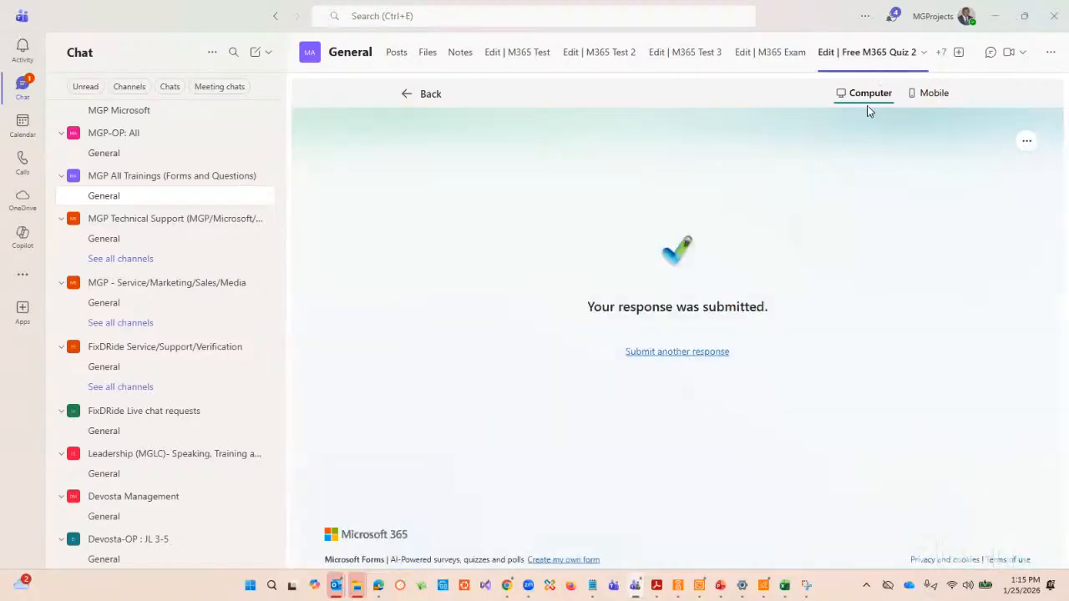
Open the Free M365 Quiz 3 form for editing in the General channel.
click(923, 52)
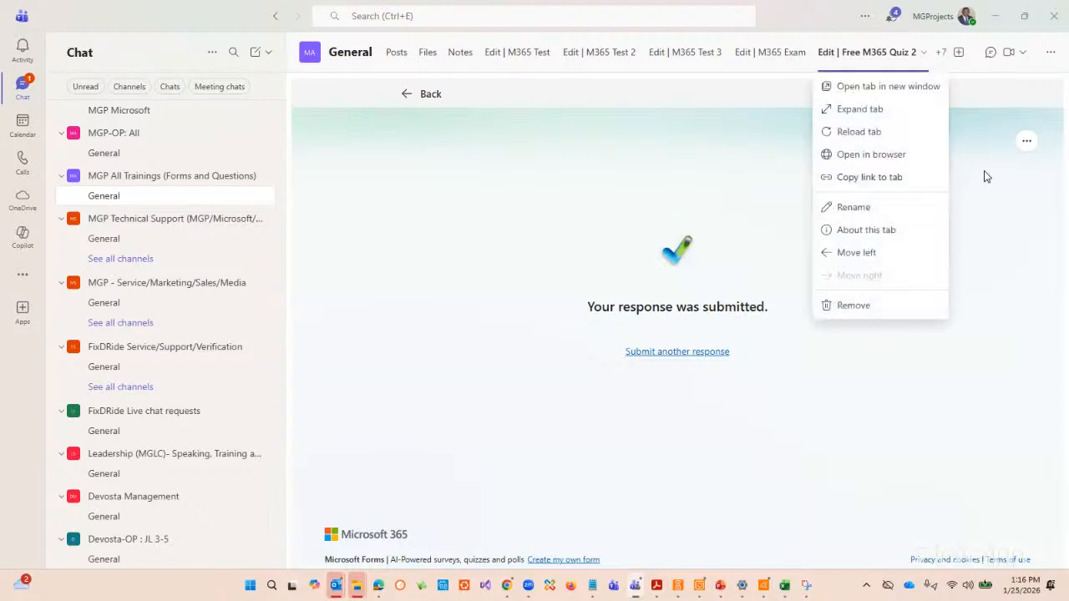
click(939, 70)
click(940, 70)
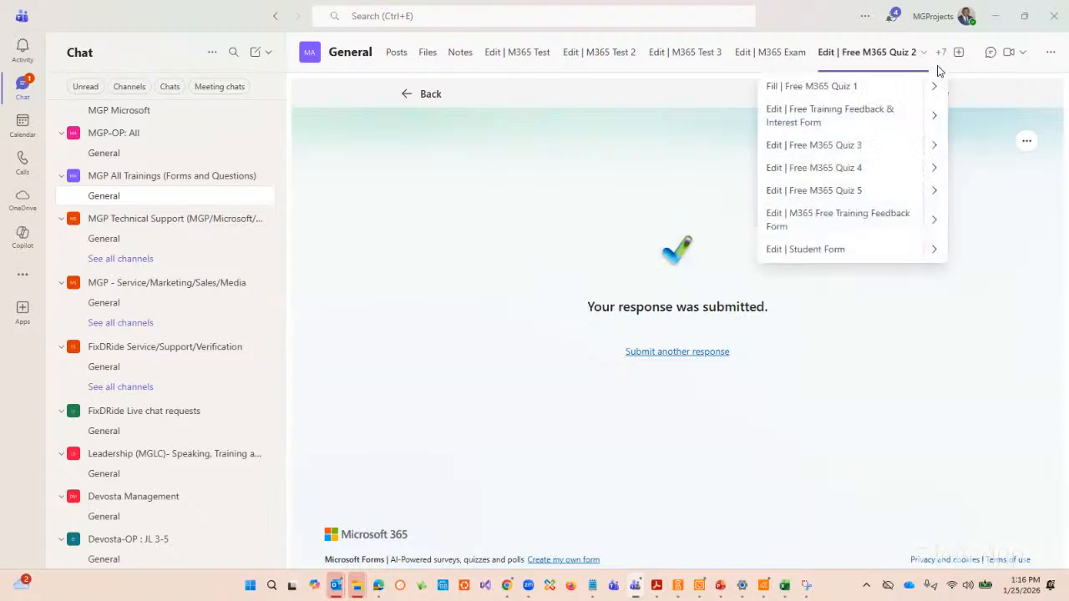
click(852, 146)
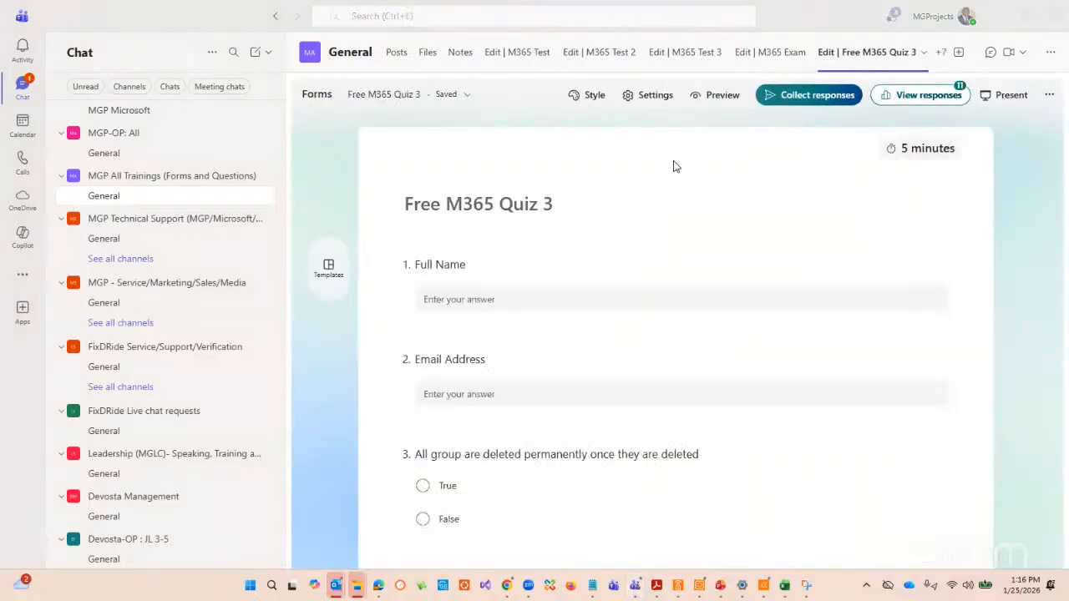
Examine all the questions of Free M365 Quiz 3, then return to question 3 about permanent group deletion.
scroll(669, 299, down, 1)
scroll(668, 299, down, 5)
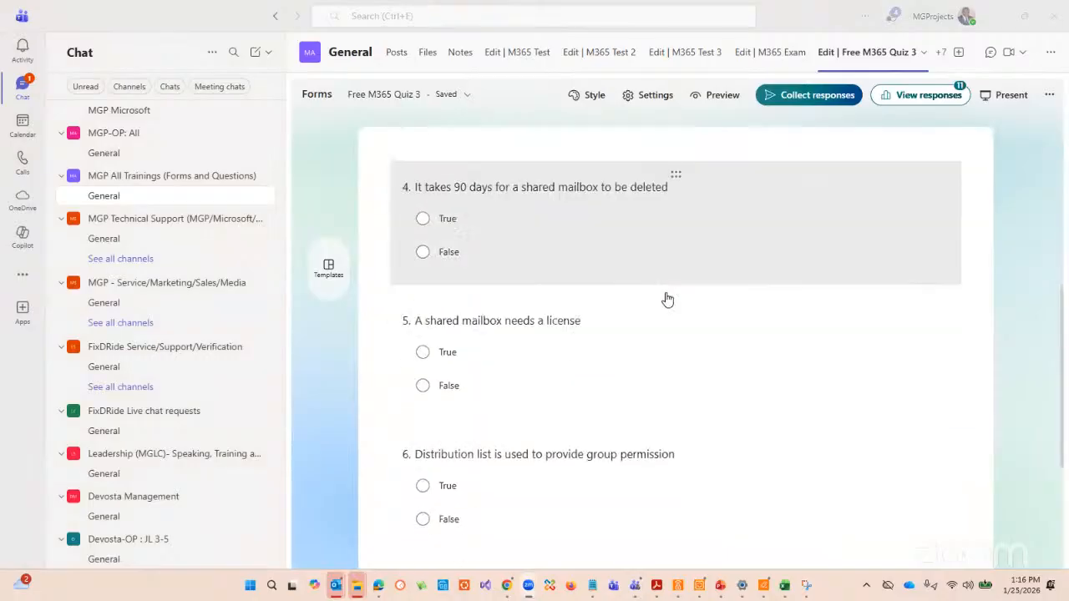
scroll(667, 300, down, 1)
scroll(666, 301, down, 3)
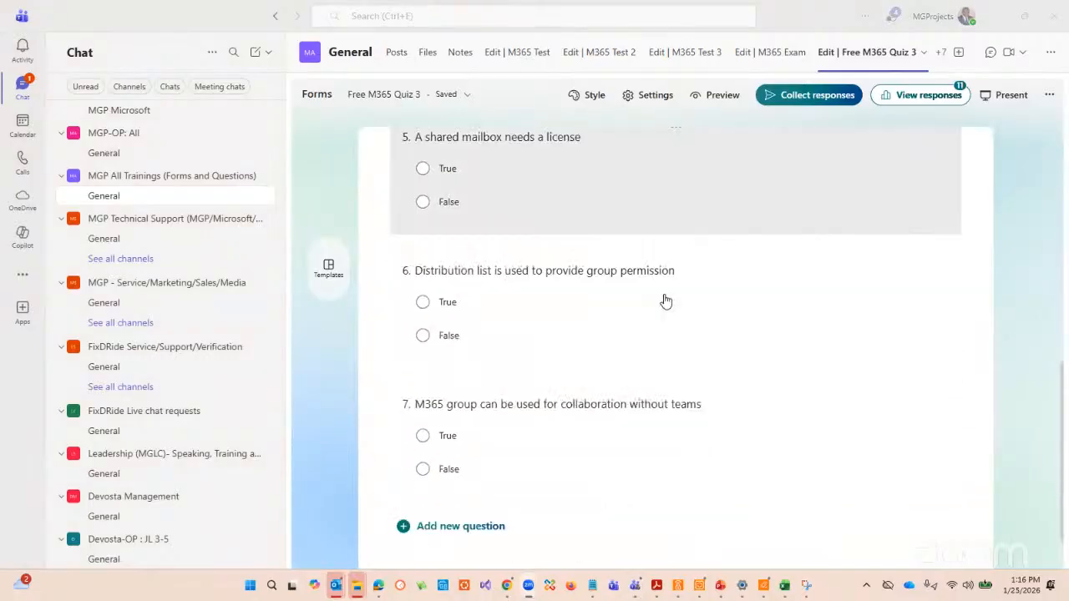
scroll(672, 292, up, 10)
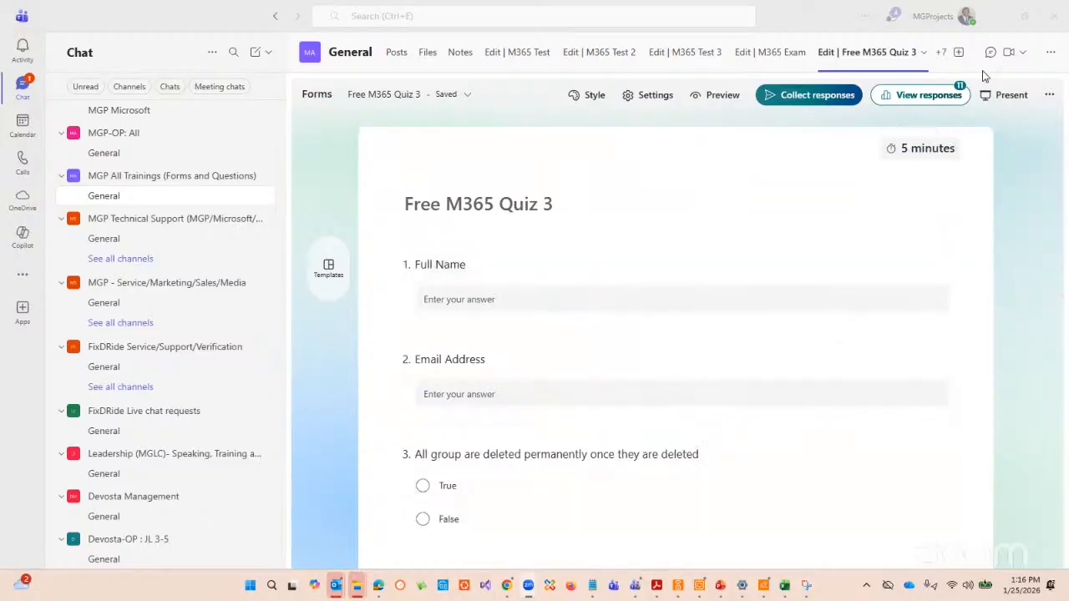
scroll(677, 421, down, 2)
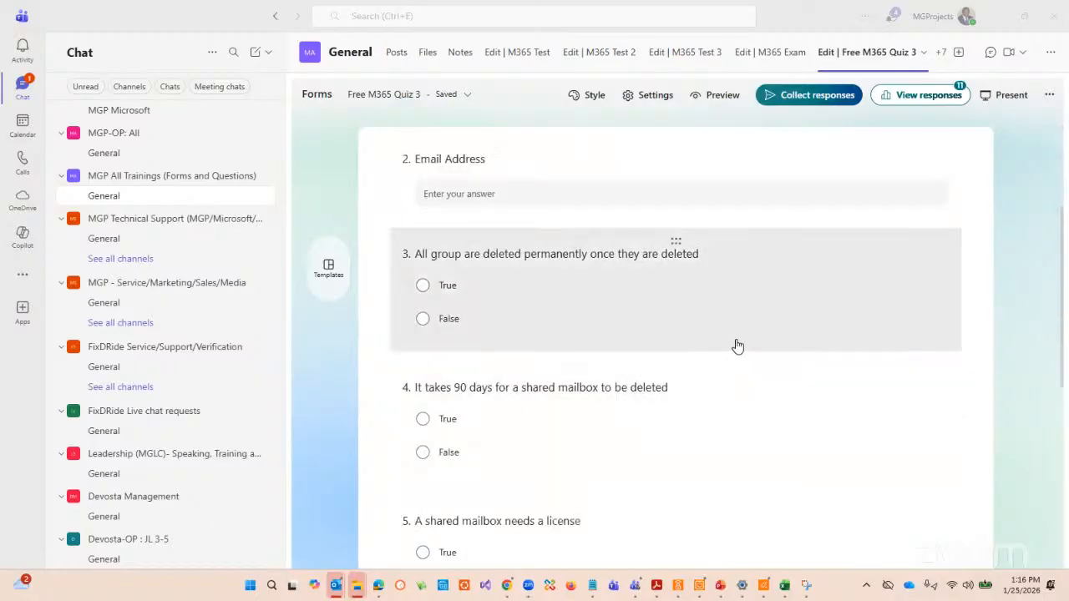
scroll(640, 274, up, 1)
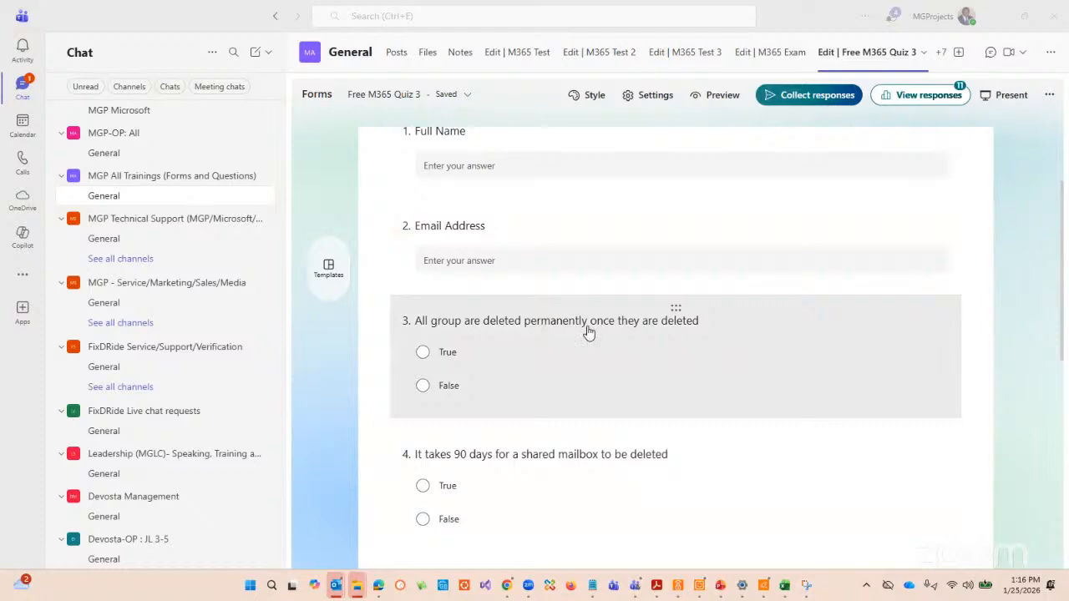
Read through Quiz 3 questions 3 to 7, from permanent group deletion to M365 group collaboration, and return to the quiz title.
scroll(589, 331, down, 1)
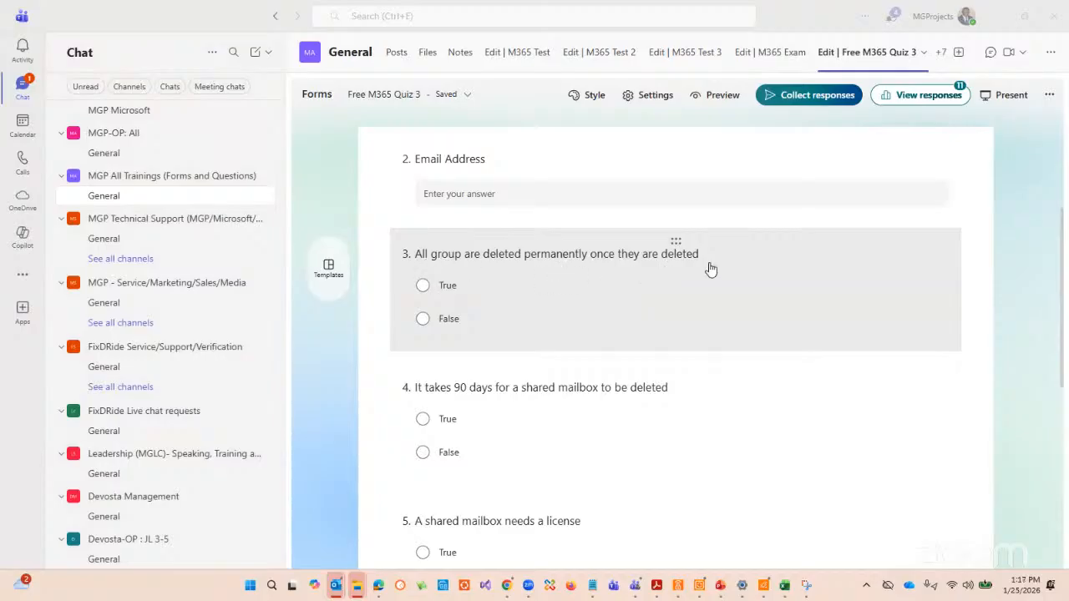
scroll(552, 243, down, 1)
scroll(517, 251, down, 2)
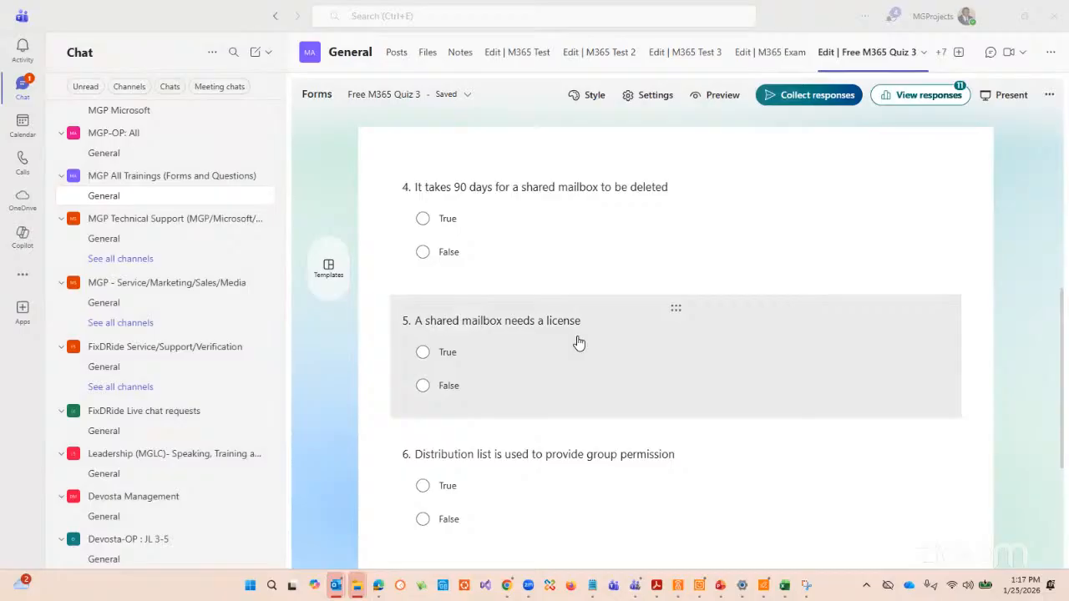
scroll(576, 342, down, 1)
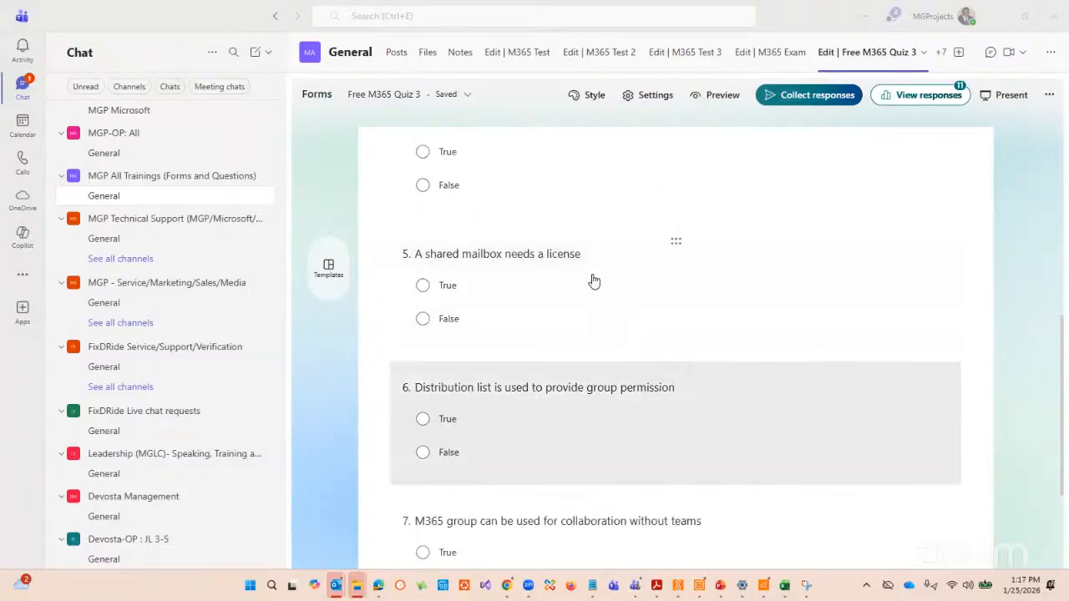
scroll(460, 311, down, 2)
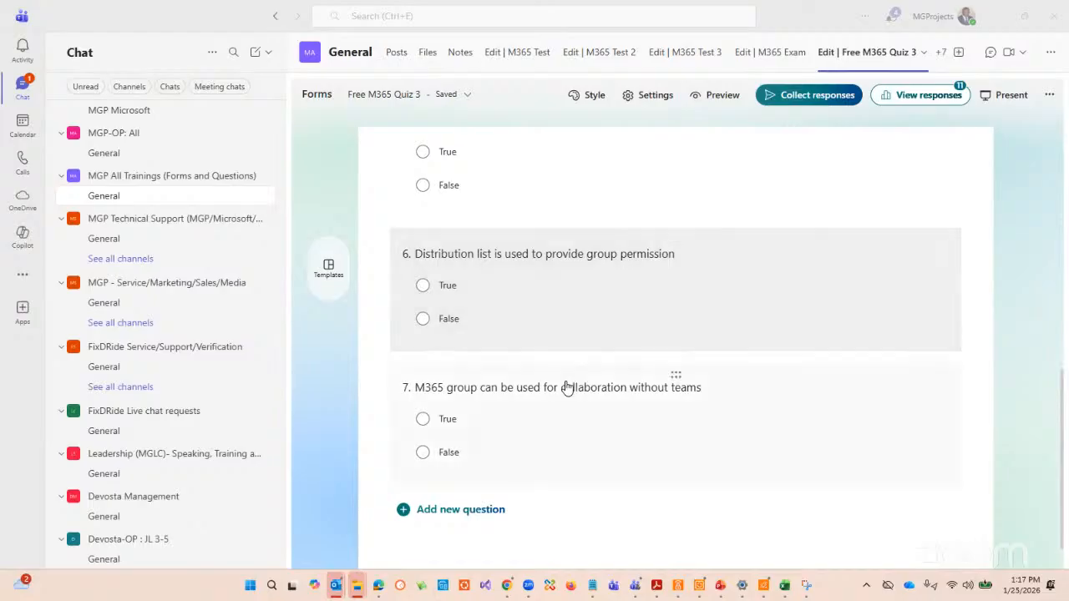
scroll(456, 351, down, 1)
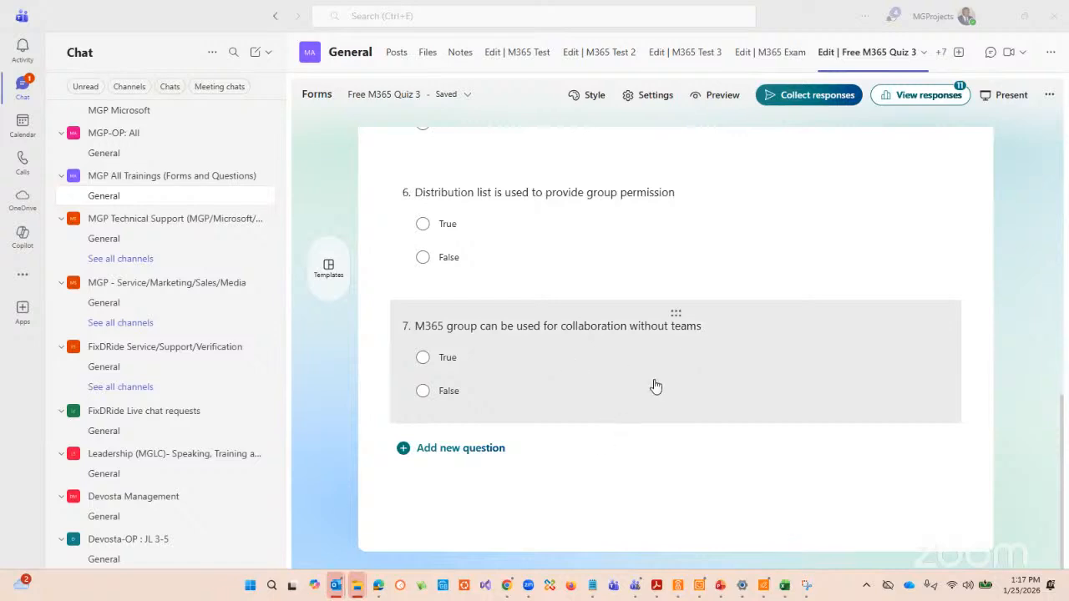
scroll(655, 387, up, 5)
scroll(699, 392, up, 3)
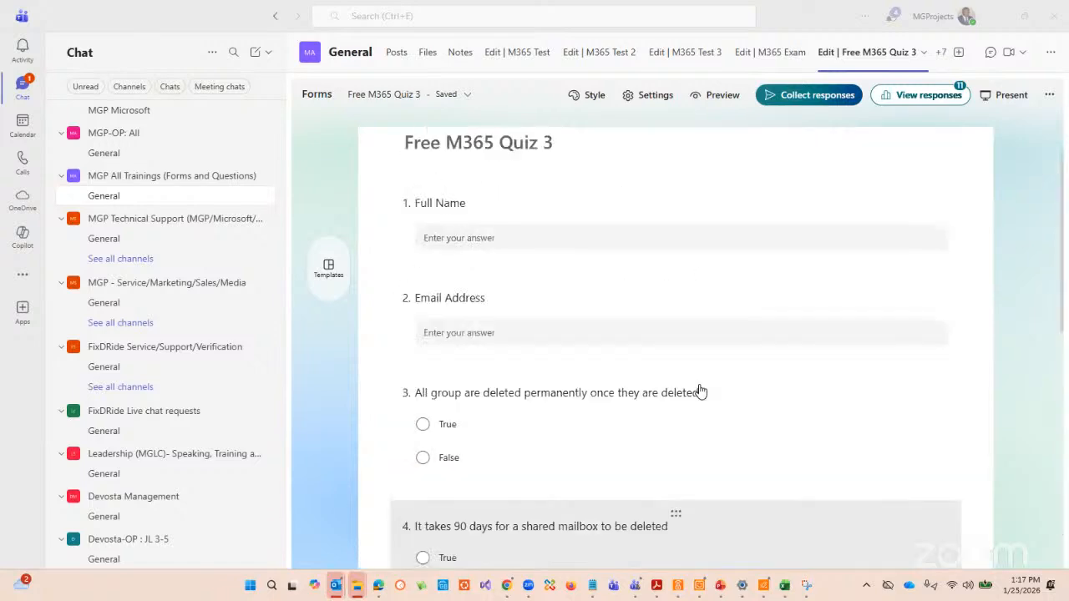
Go over Quiz 3 questions 3 to 7 again one at a time, revisit question 6 about distribution lists, and return to the start.
scroll(699, 392, down, 2)
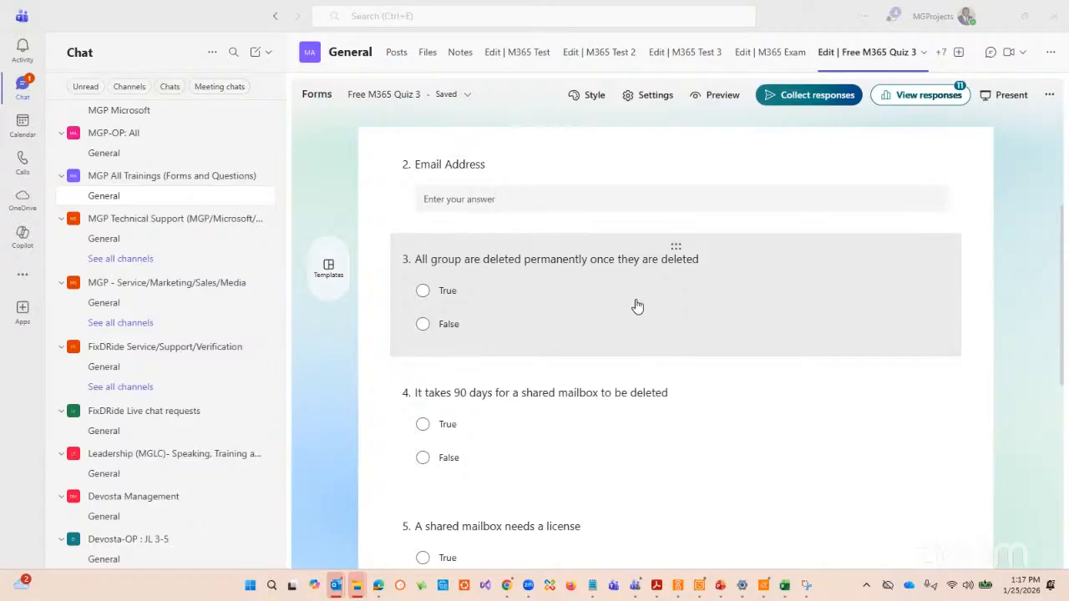
scroll(602, 296, down, 2)
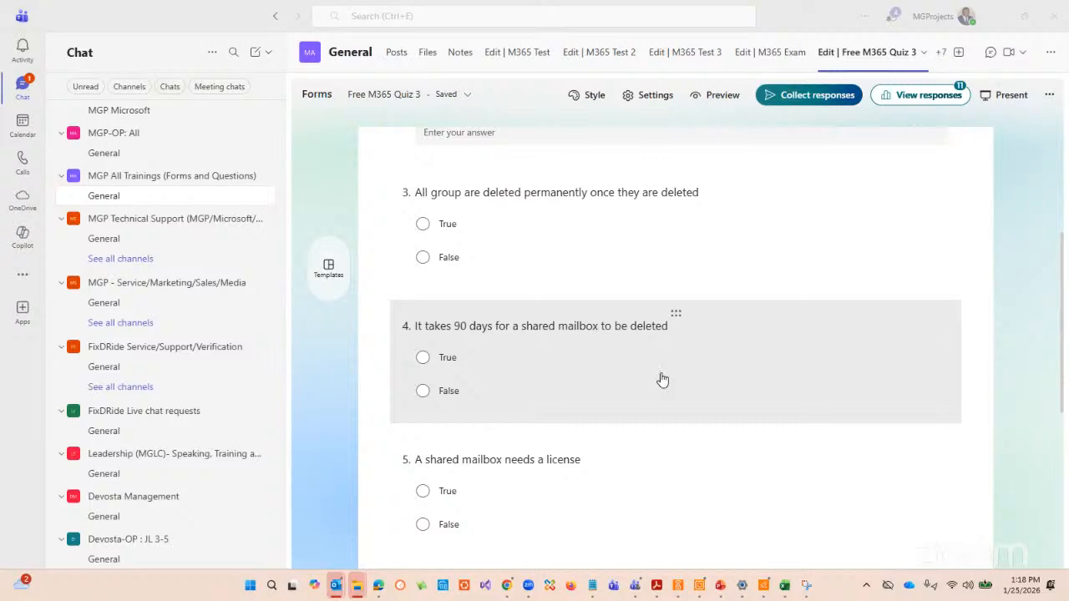
scroll(492, 282, down, 1)
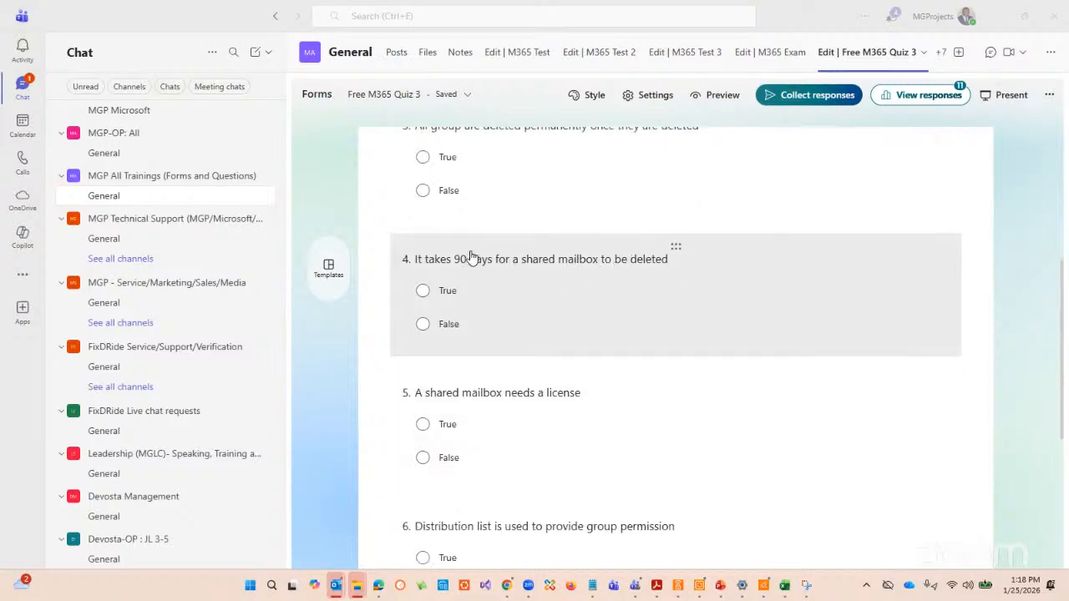
scroll(602, 320, down, 2)
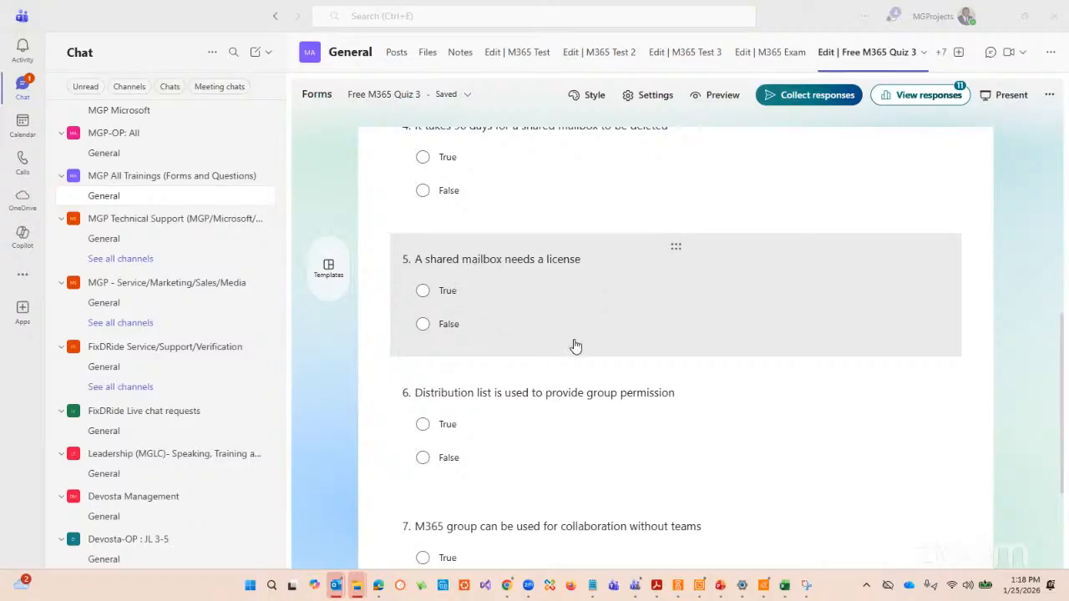
scroll(575, 345, down, 1)
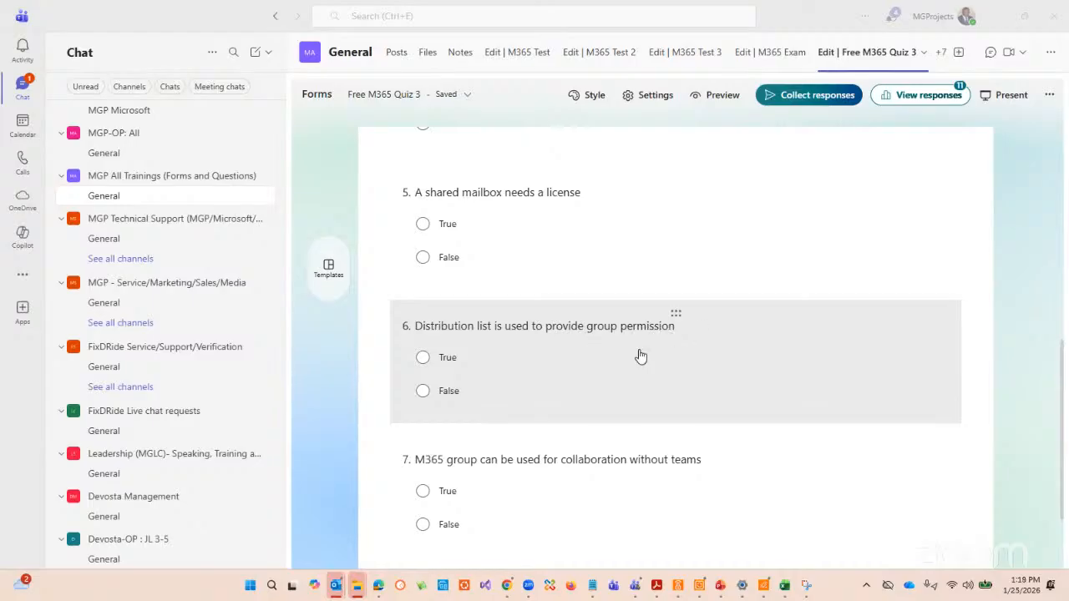
scroll(673, 351, down, 2)
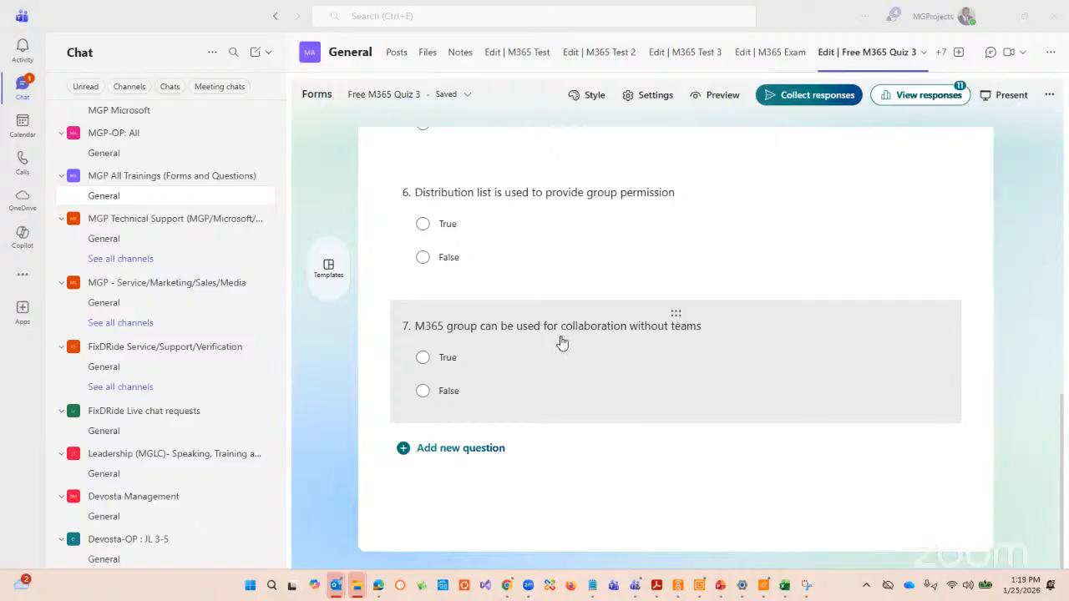
scroll(634, 375, up, 5)
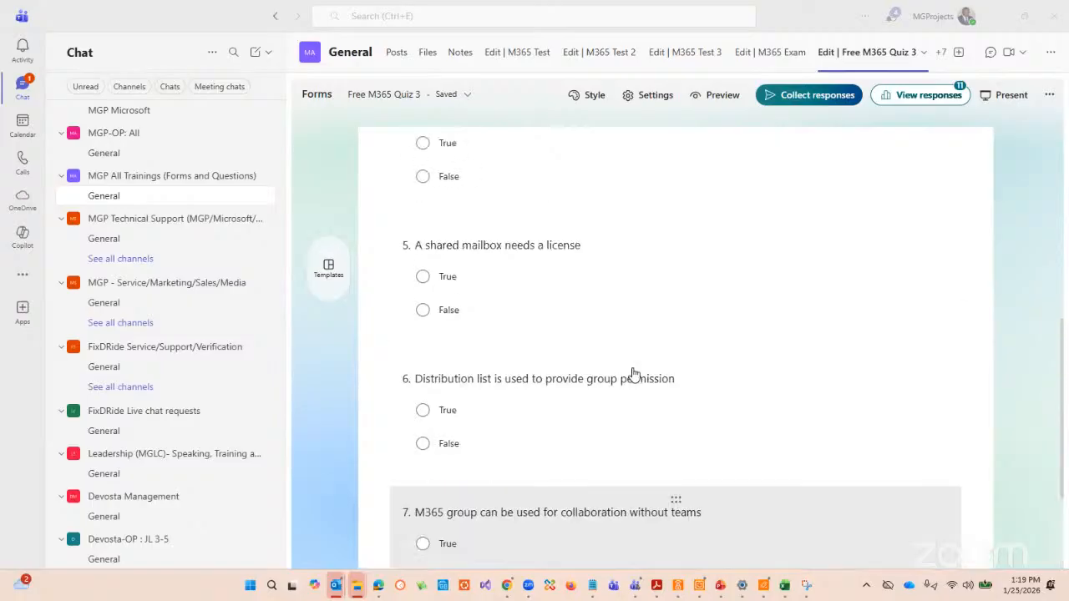
scroll(634, 375, down, 5)
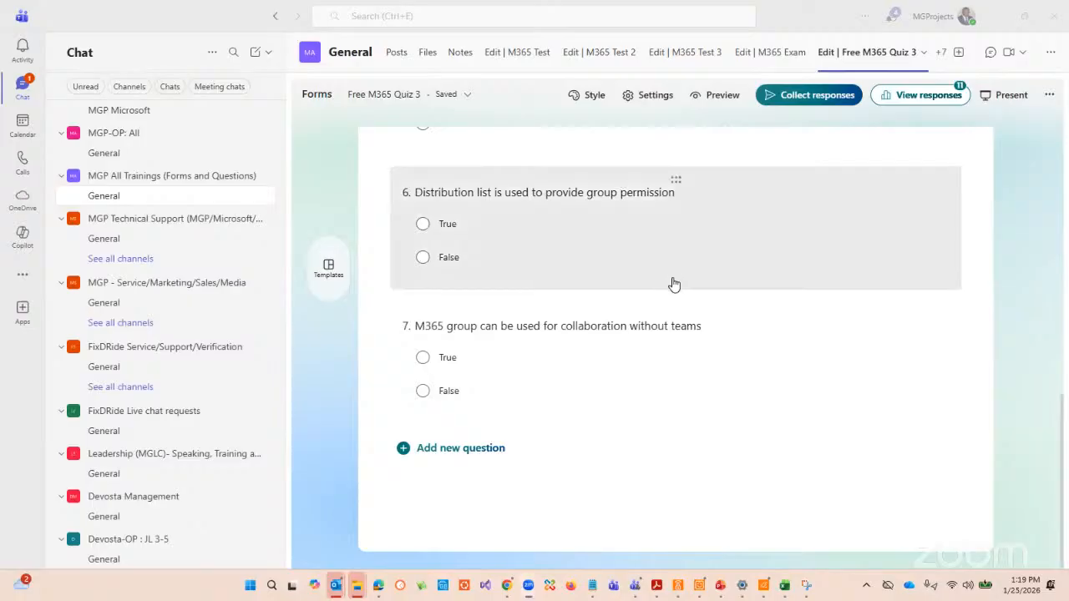
scroll(747, 315, up, 2)
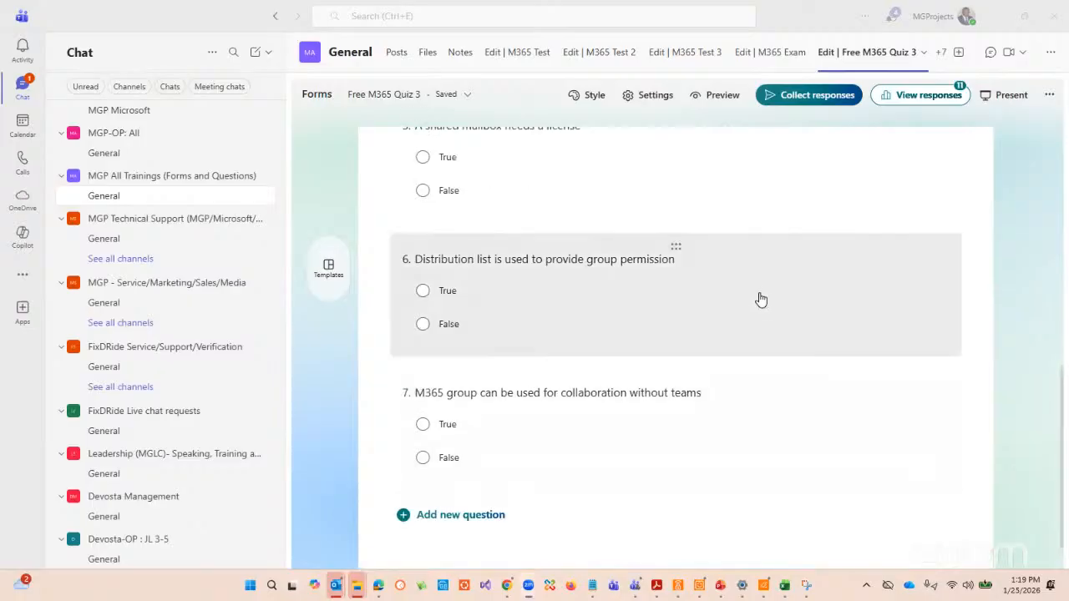
scroll(852, 318, up, 10)
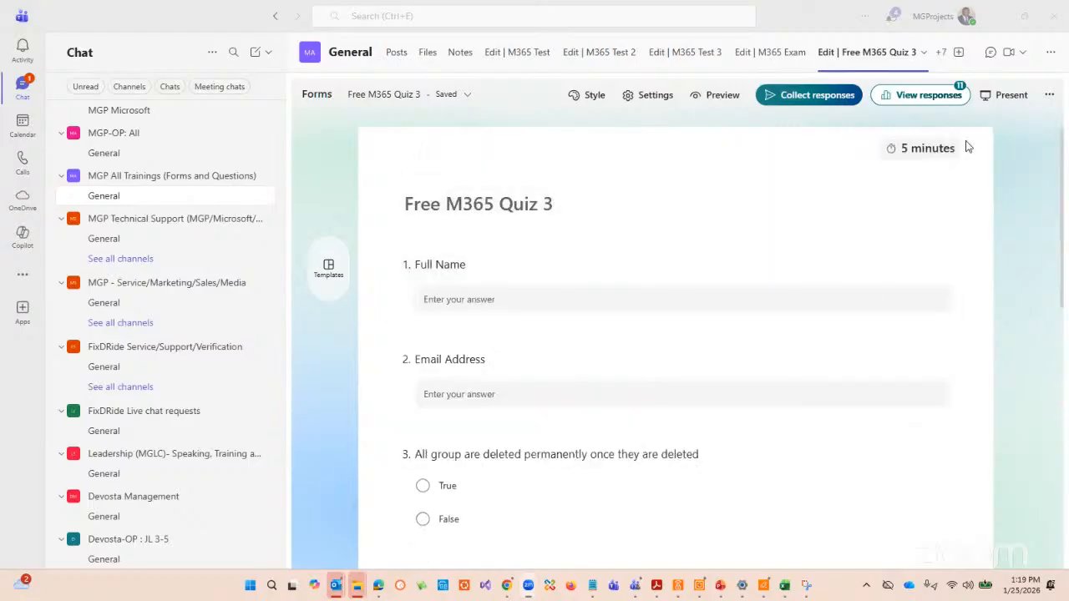
click(923, 52)
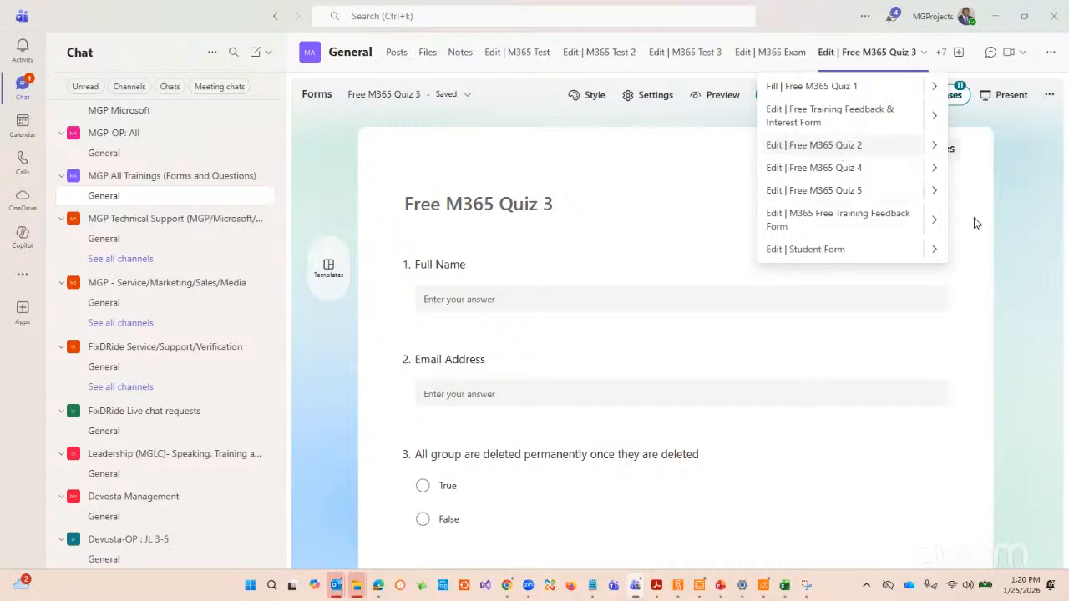
click(1015, 270)
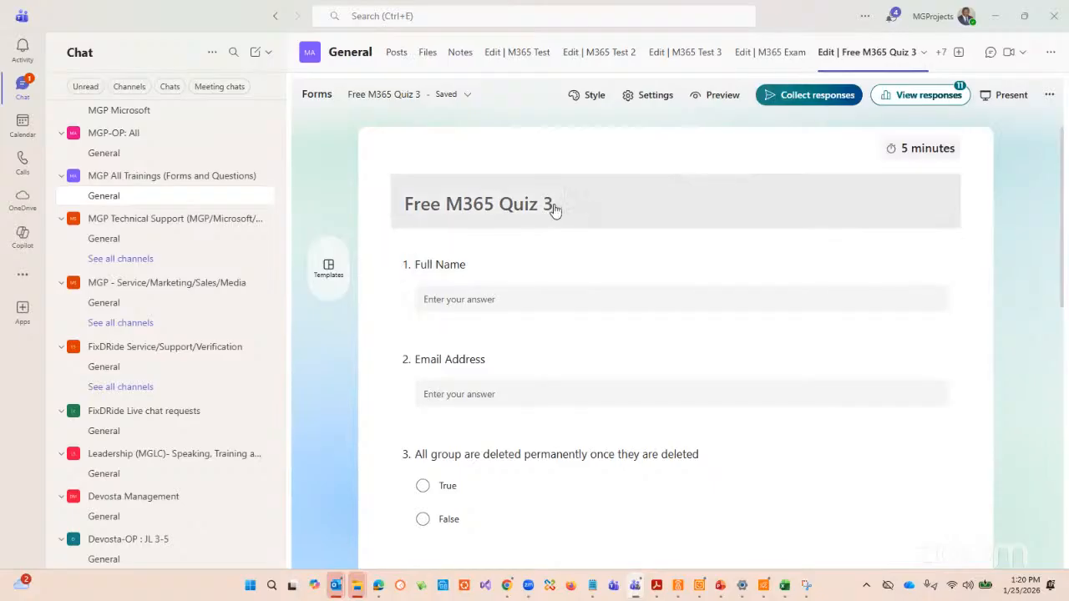
Switch to the Week 2 Outlook mail flow presentation in PowerPoint and display the "Week 2, Day 2" overview slide.
mouse_move(723, 592)
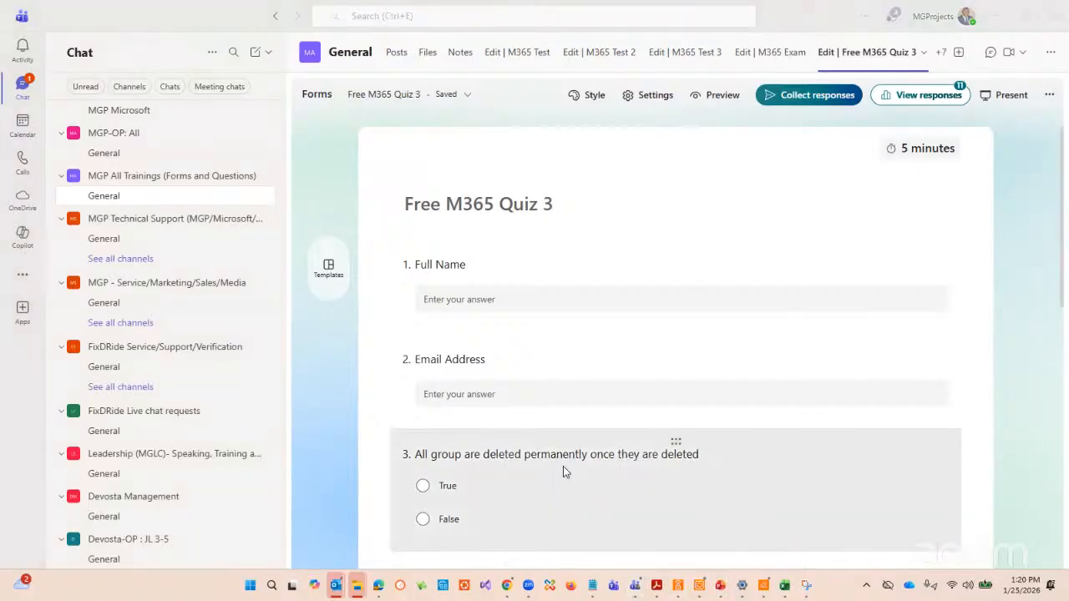
key(alt+Tab)
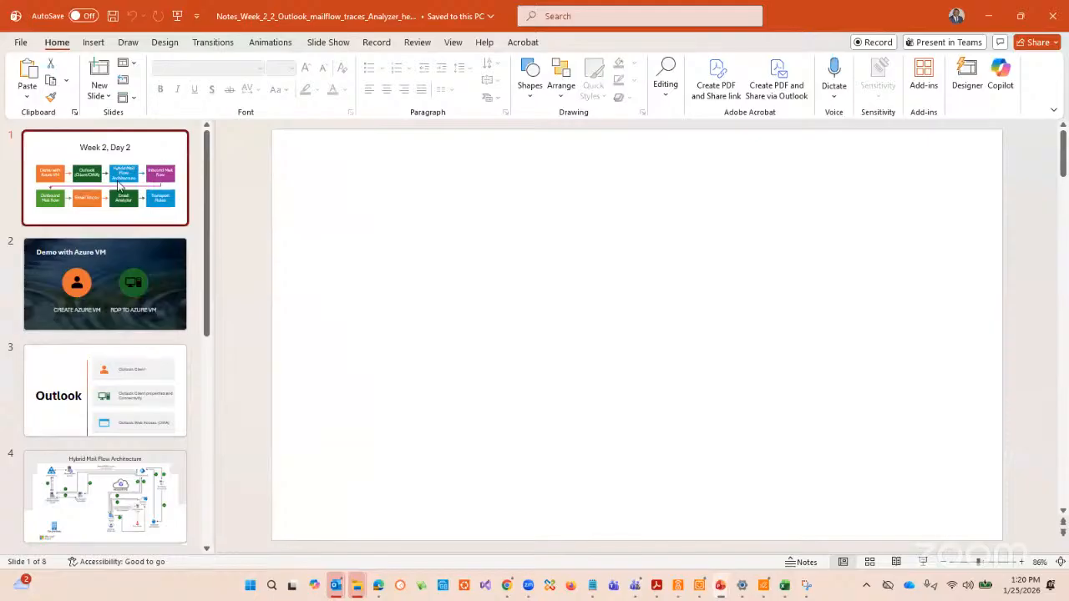
click(122, 191)
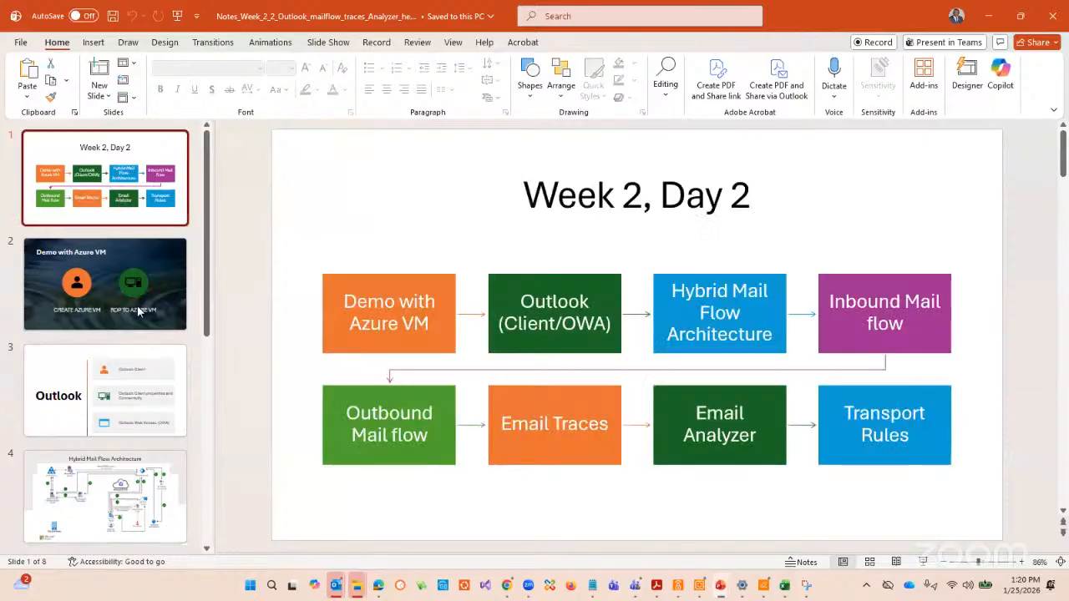
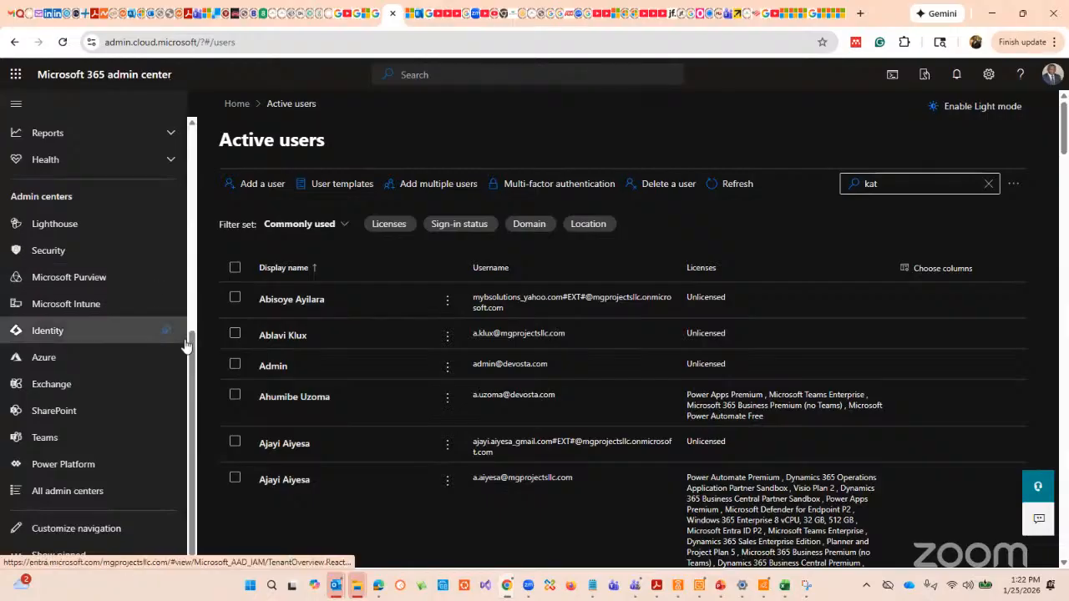
Look over the Microsoft 365 admin center navigation, from the Users section down to the Identity, Azure and Exchange admin centers.
drag(192, 347, 205, 161)
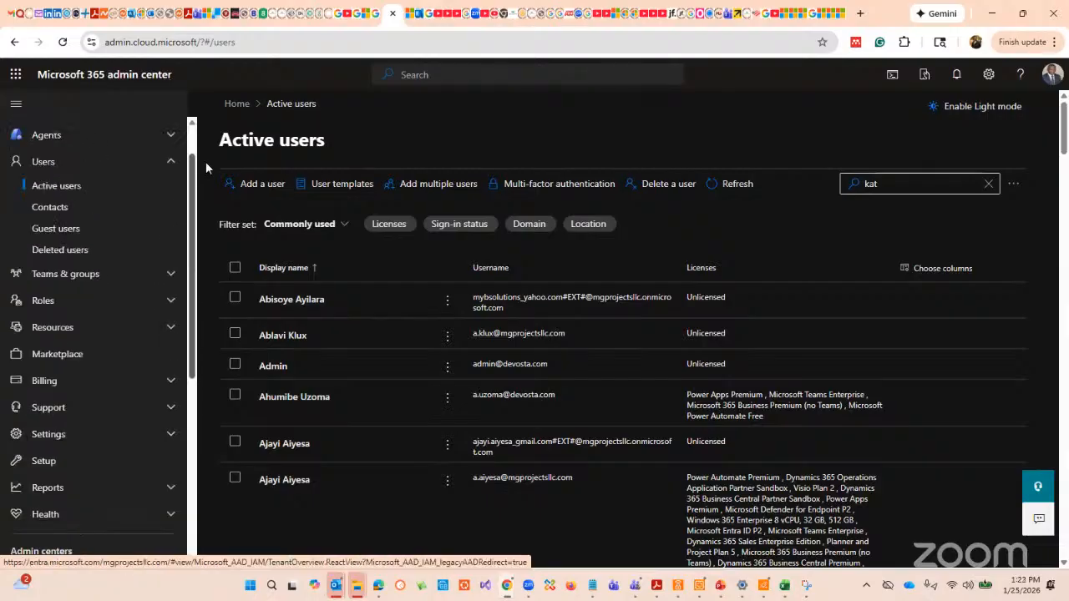
scroll(193, 251, down, 3)
scroll(193, 227, up, 1)
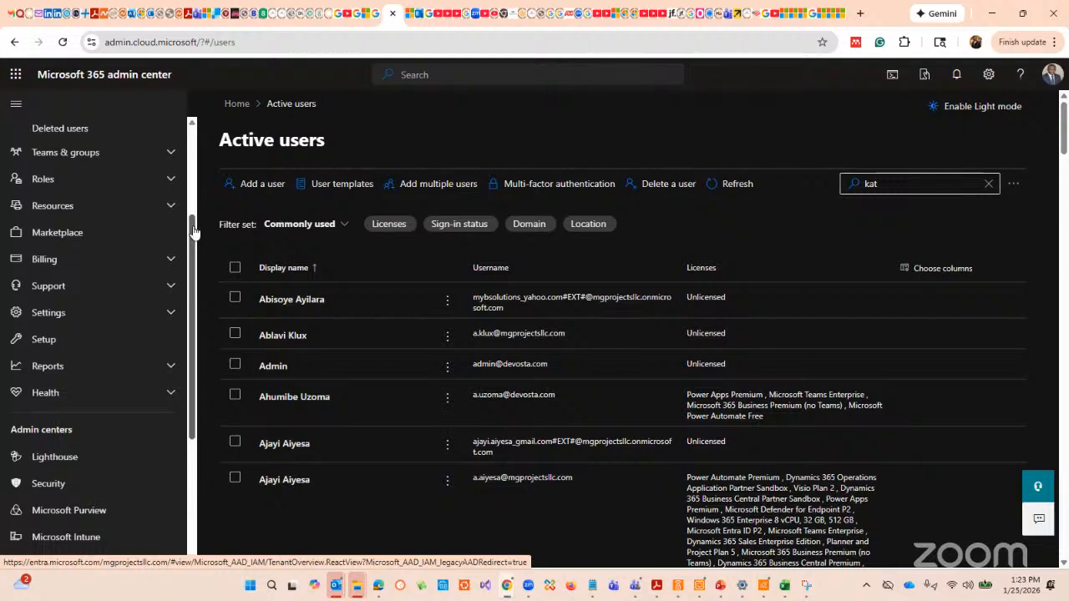
scroll(66, 305, down, 3)
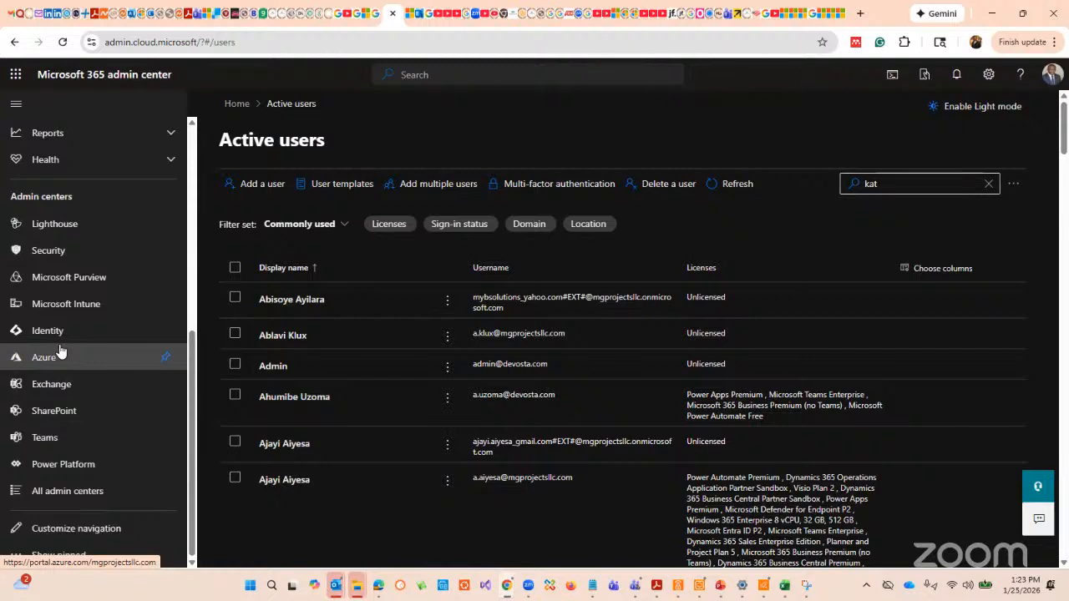
Expand the Billing section of the admin center navigation and open the Licenses page.
scroll(65, 333, up, 3)
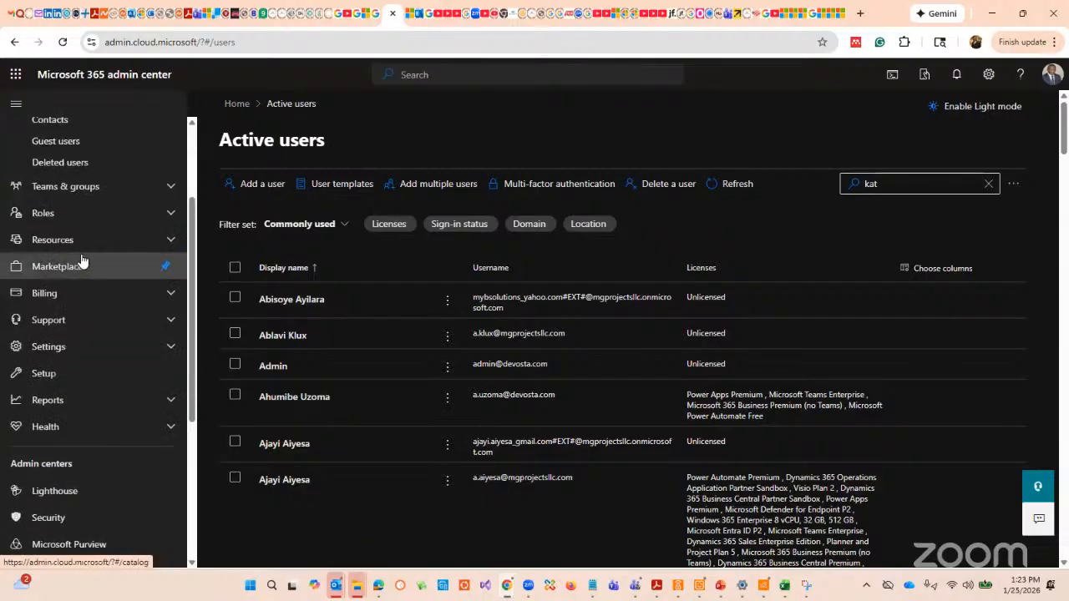
scroll(79, 251, up, 1)
scroll(75, 275, down, 1)
click(75, 294)
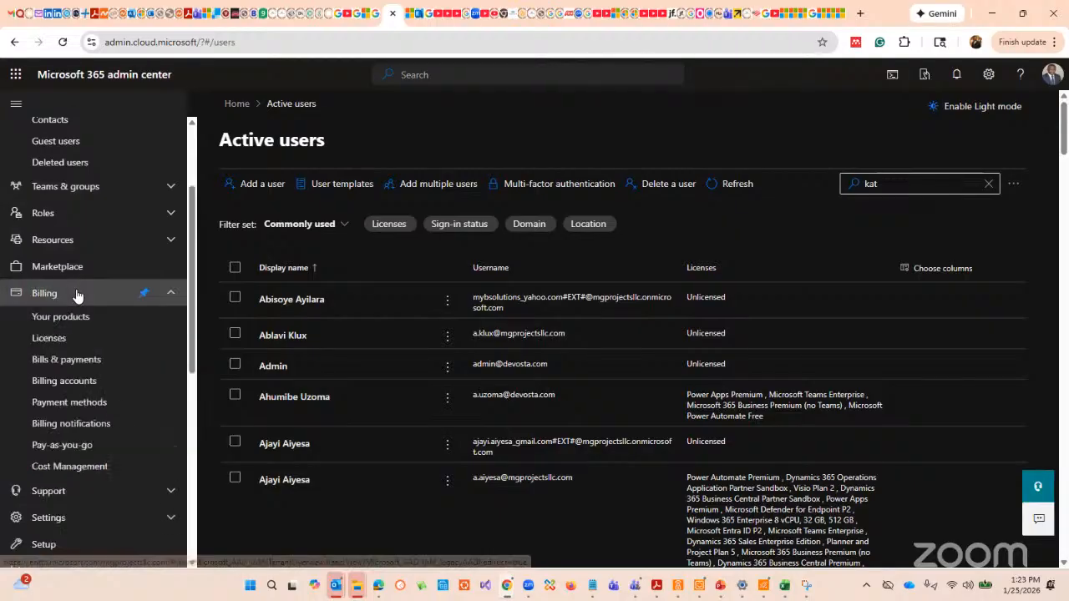
click(59, 339)
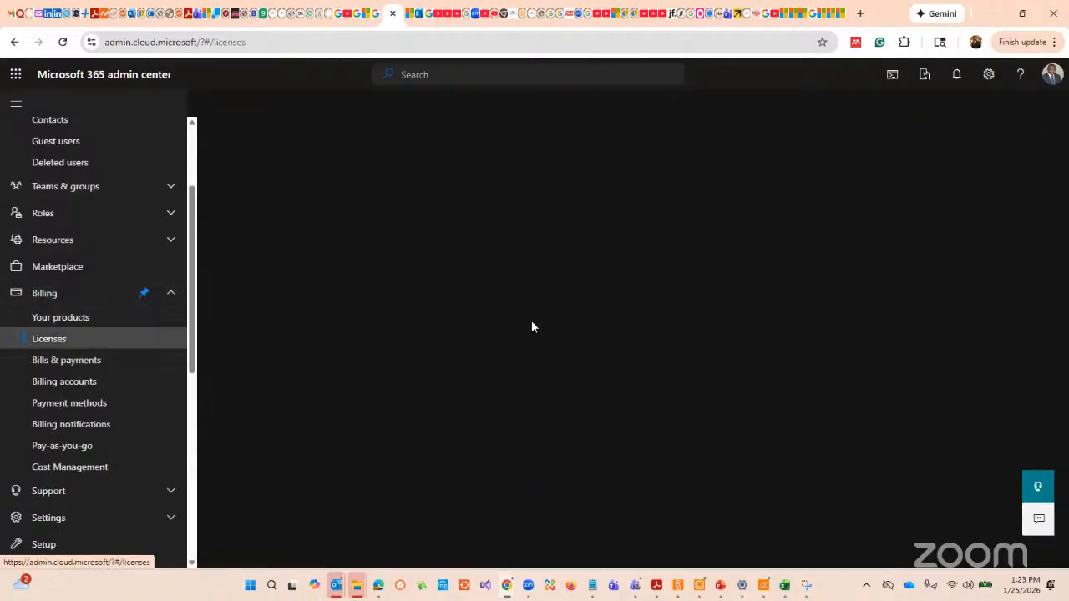
Examine the organization's product licenses and their available and assigned amounts down to Windows 365 Enterprise, then collapse the Billing section.
scroll(538, 318, down, 3)
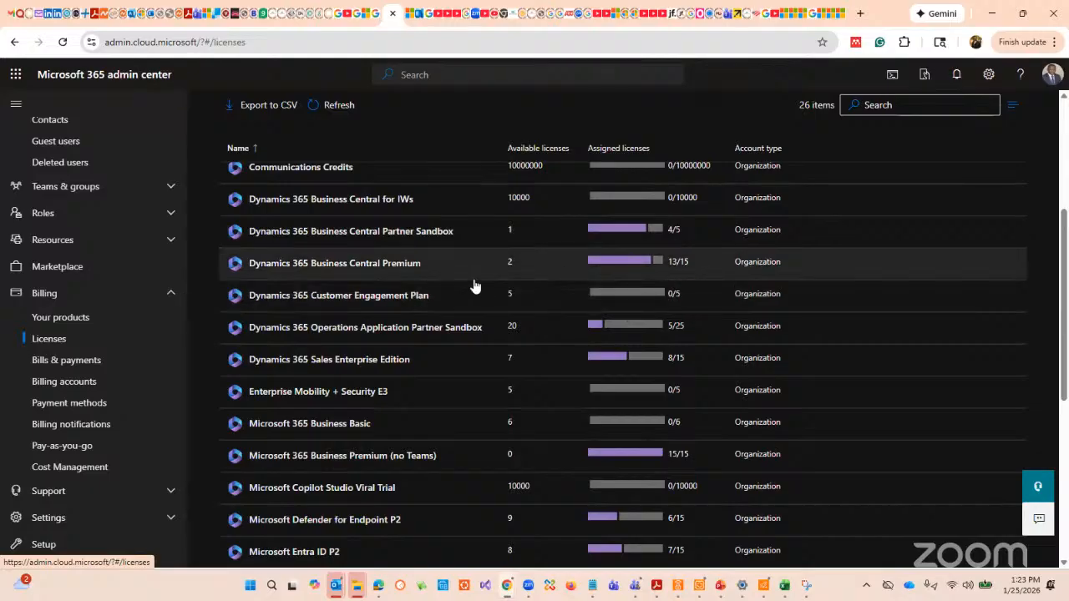
scroll(444, 311, down, 1)
scroll(444, 311, down, 2)
scroll(444, 343, down, 2)
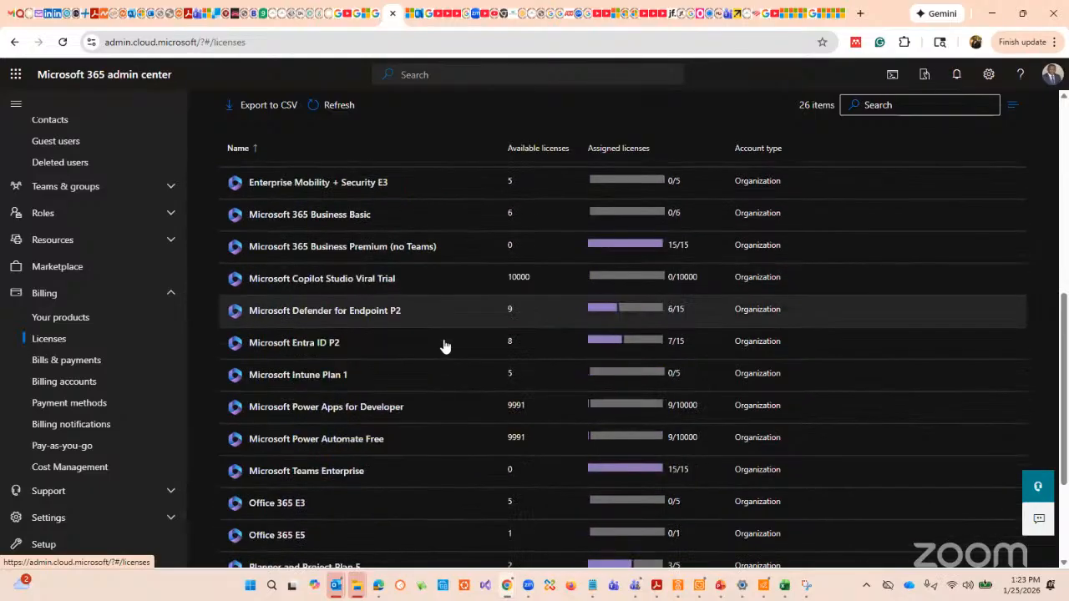
scroll(439, 289, up, 3)
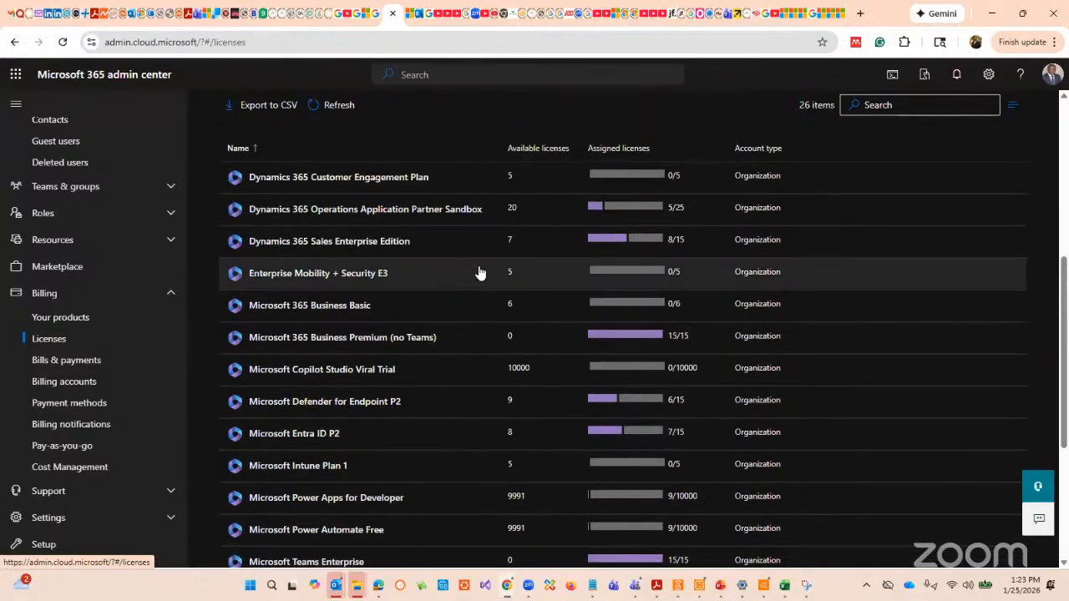
scroll(360, 243, up, 3)
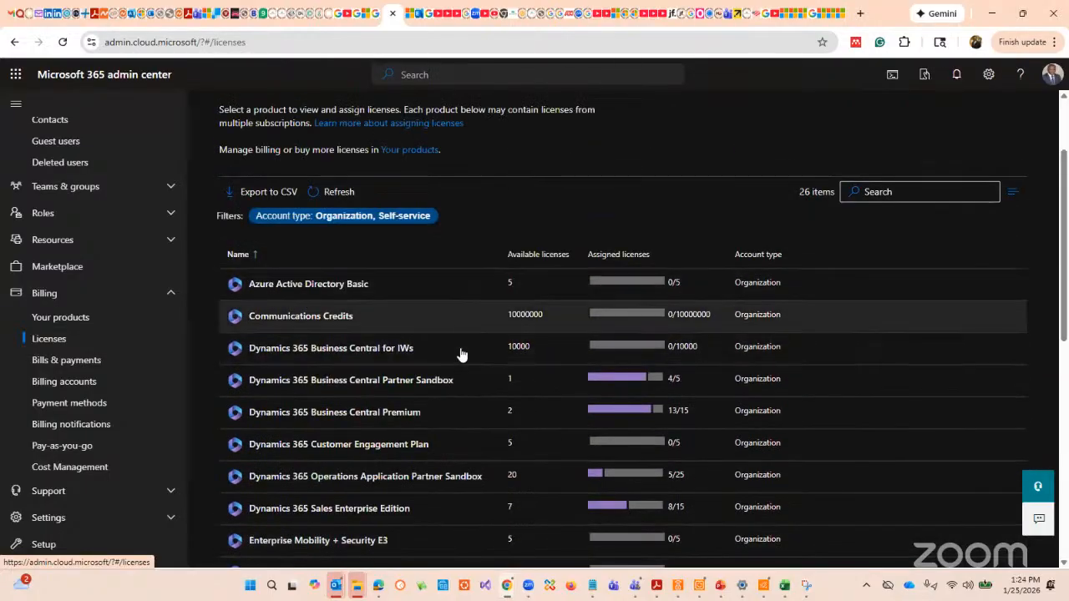
scroll(501, 376, down, 3)
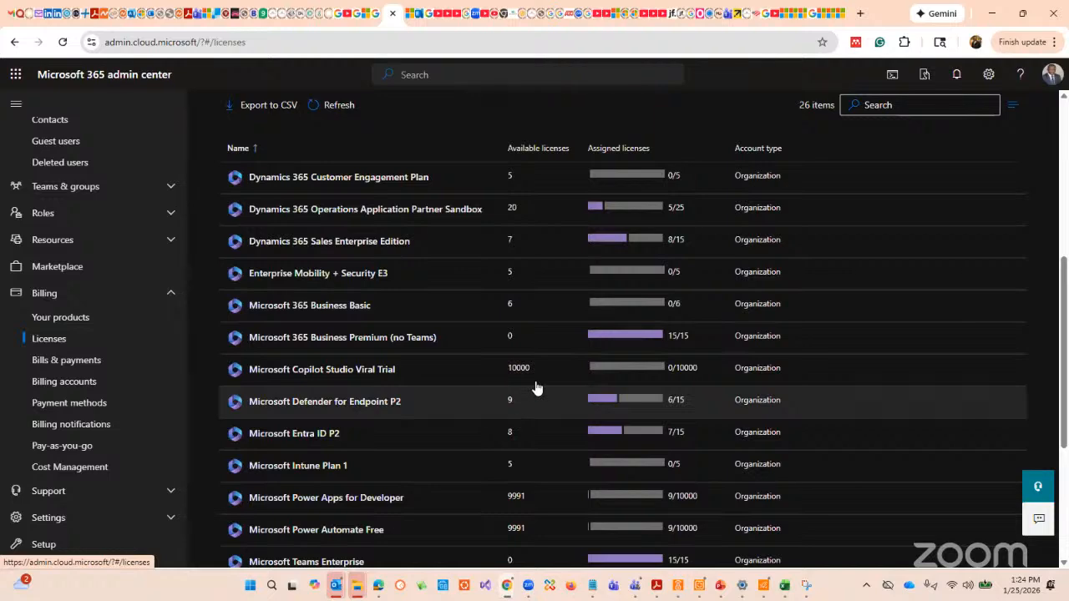
scroll(484, 359, down, 2)
scroll(468, 334, down, 2)
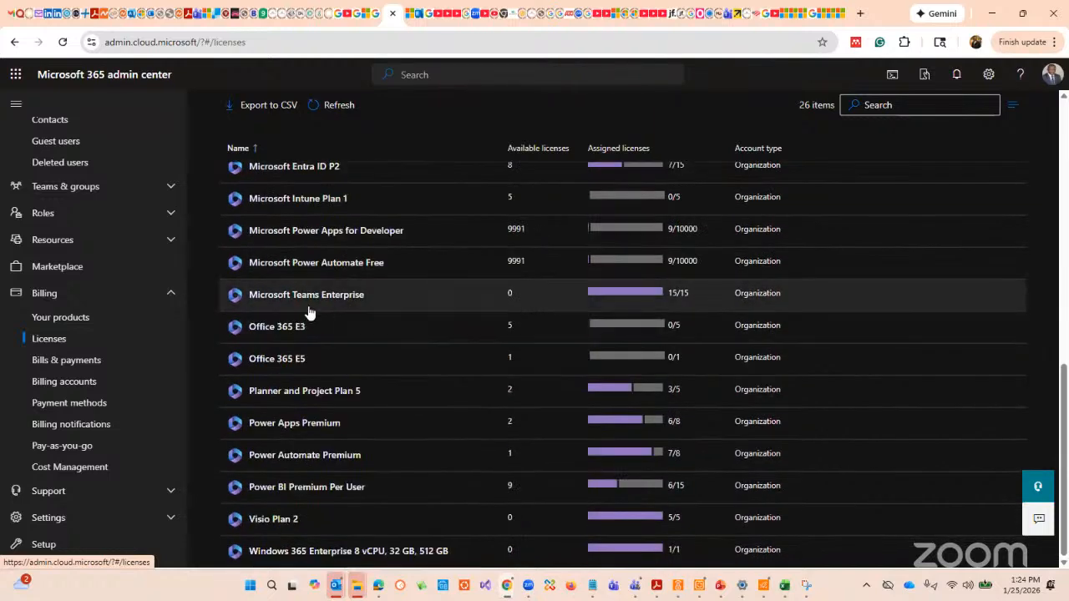
click(170, 296)
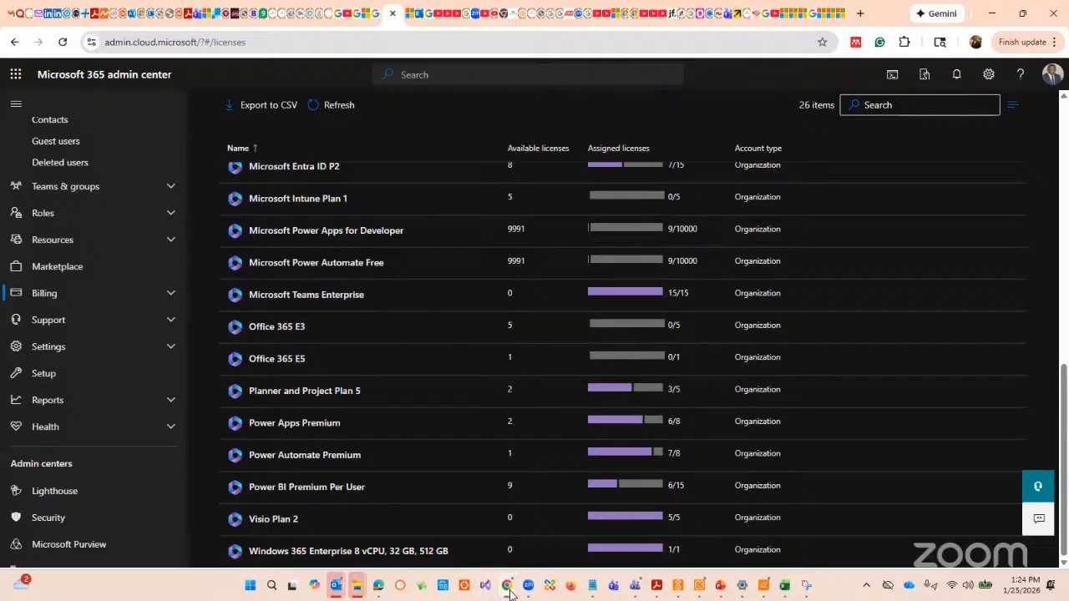
Switch to the incognito browser window with the test mailbox and display its Microsoft 365 admin center Active teams and groups page.
mouse_move(511, 585)
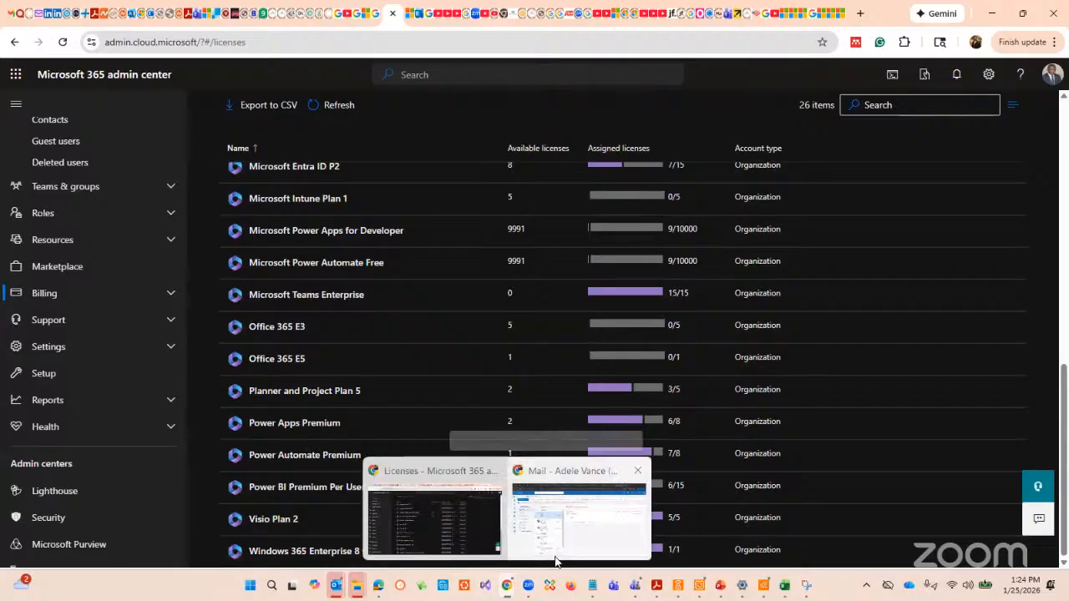
click(579, 511)
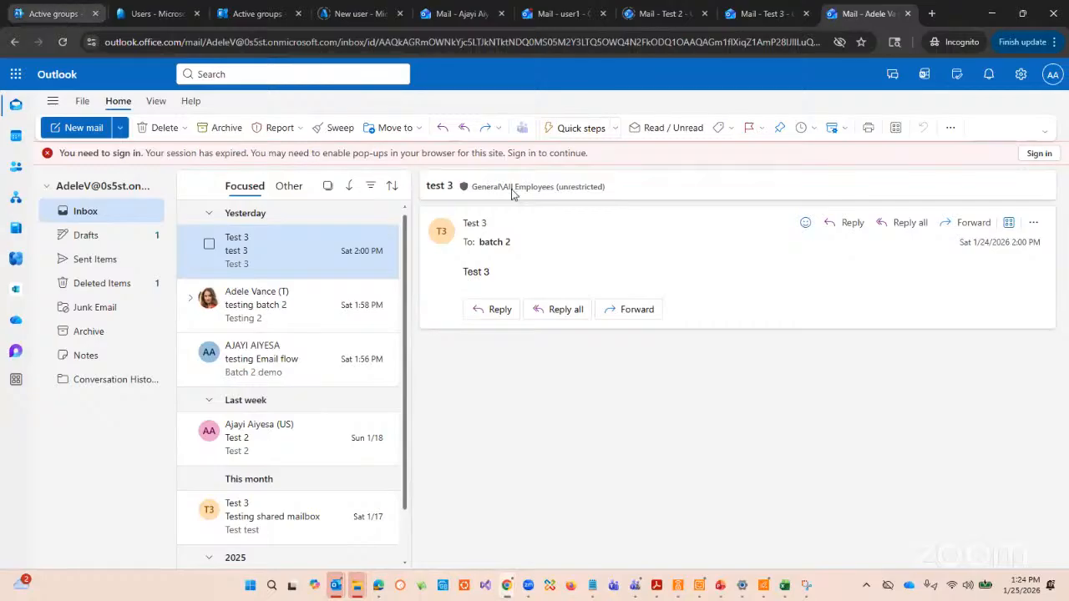
click(62, 13)
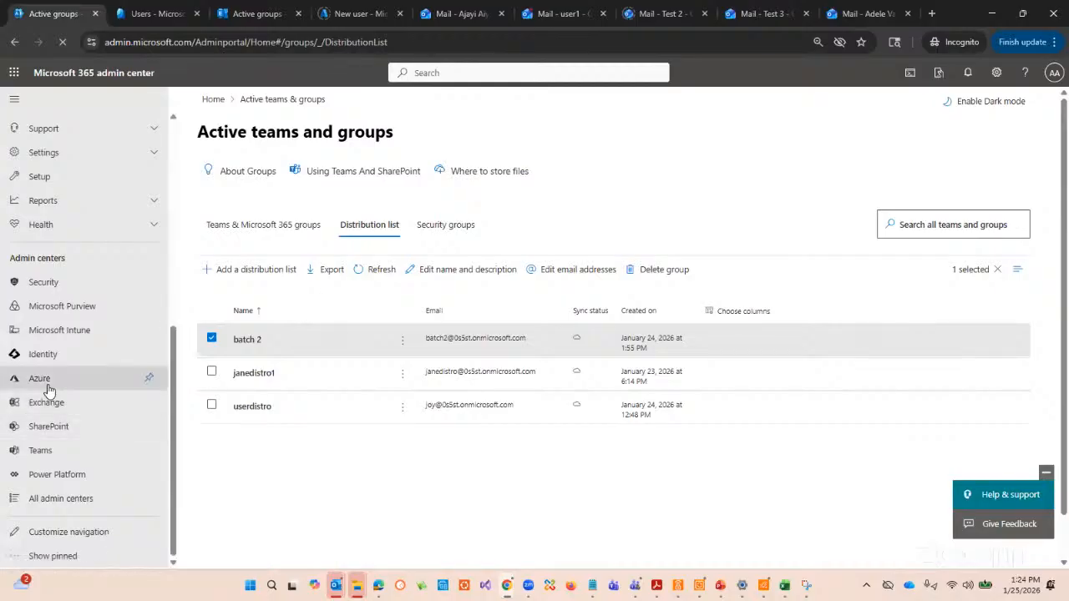
Expand the Billing section in this tenant's admin center navigation and open its Licenses page.
scroll(65, 338, up, 5)
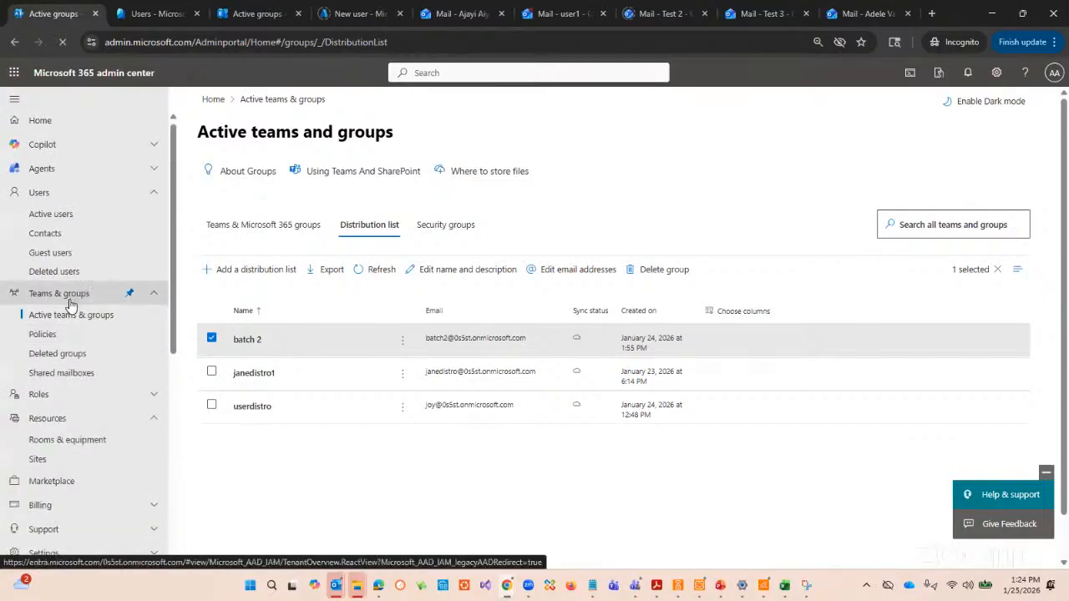
scroll(70, 304, down, 3)
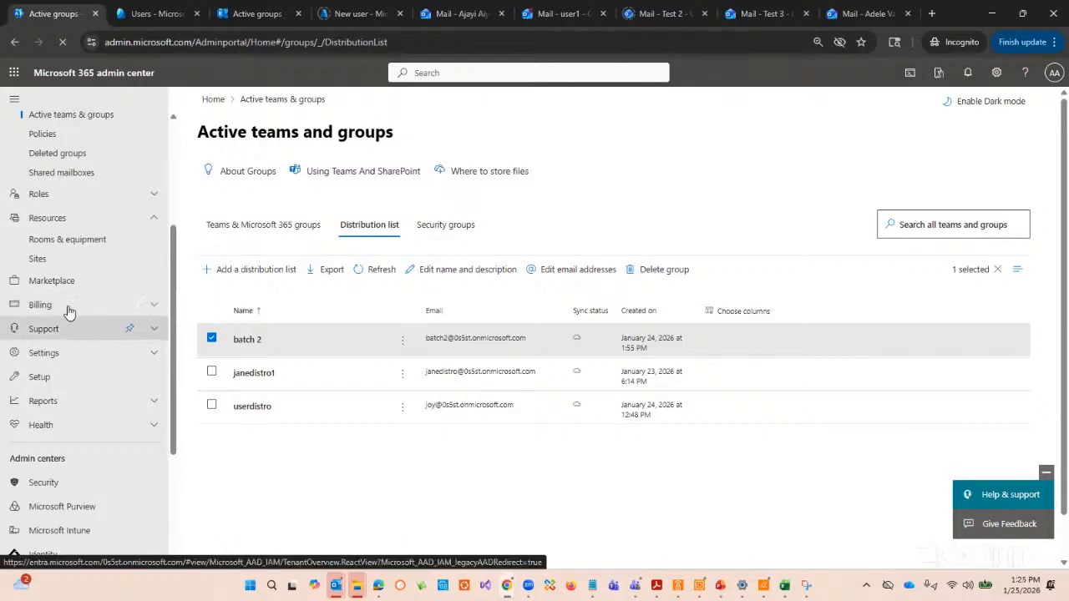
click(69, 309)
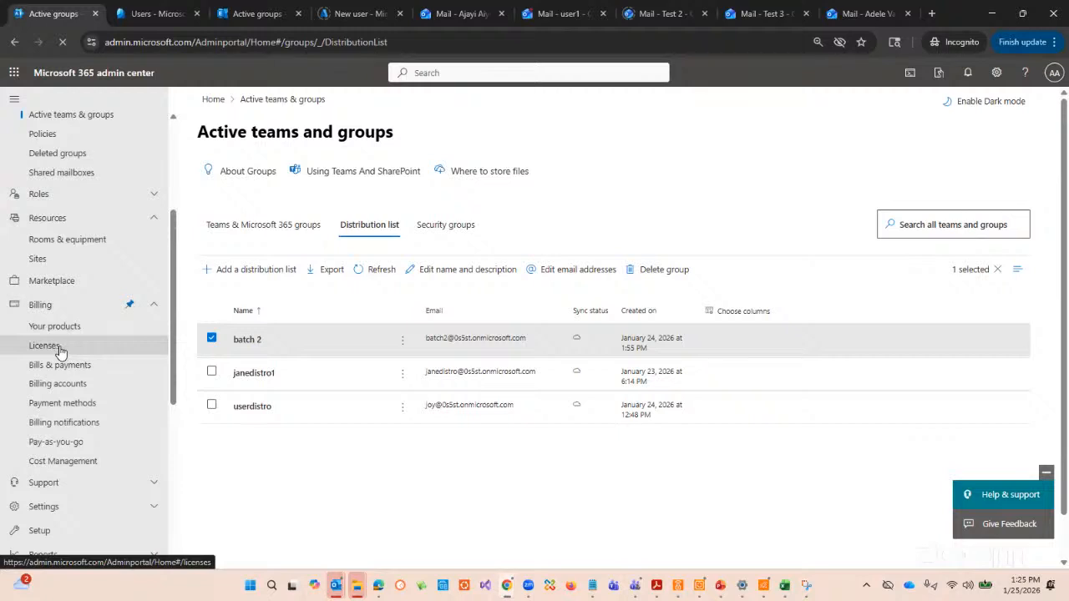
click(60, 351)
Examine the test tenant's Licenses page for its product subscriptions and their available and assigned amounts.
scroll(553, 325, down, 1)
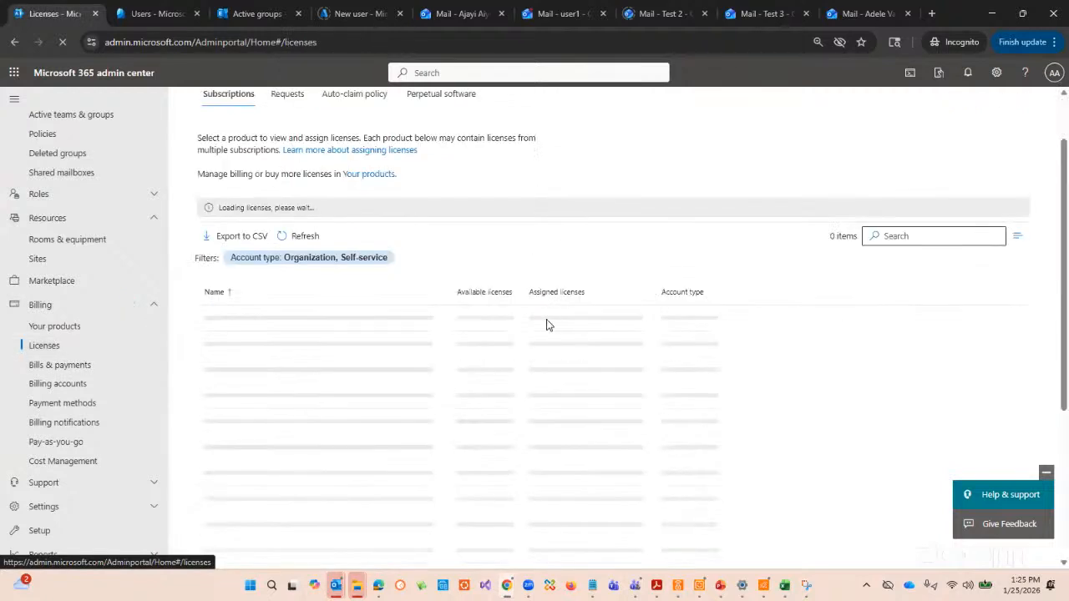
scroll(553, 325, down, 1)
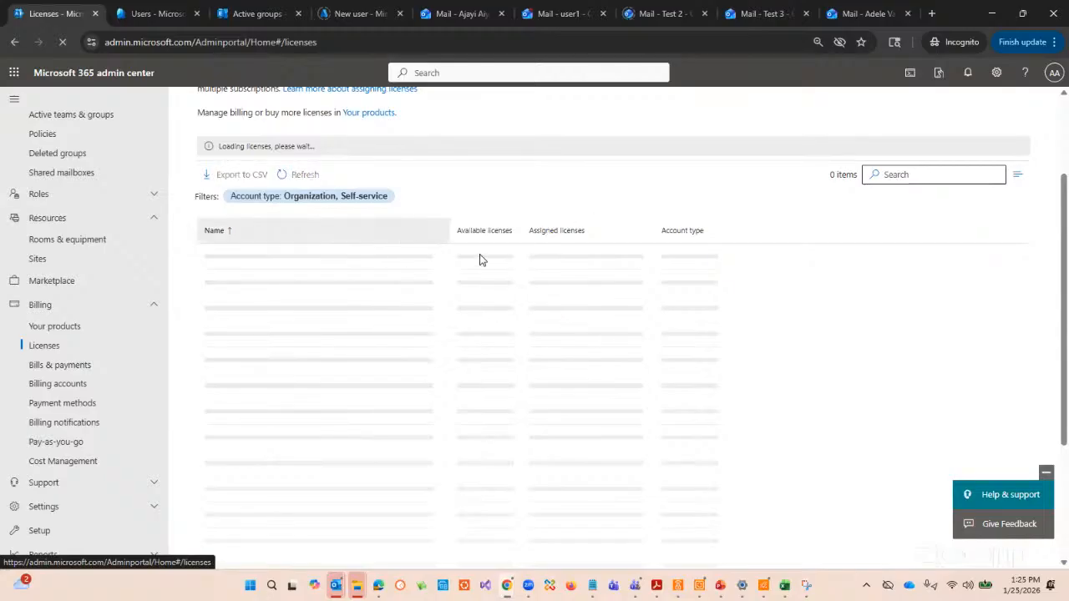
scroll(479, 208, up, 2)
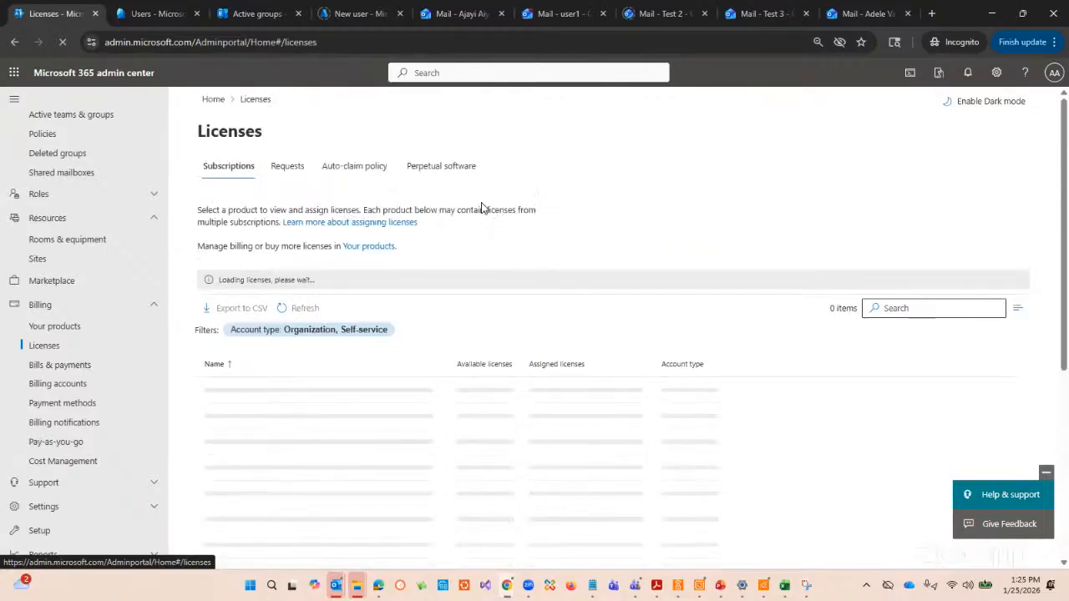
scroll(481, 208, down, 2)
scroll(482, 208, down, 1)
scroll(479, 212, up, 2)
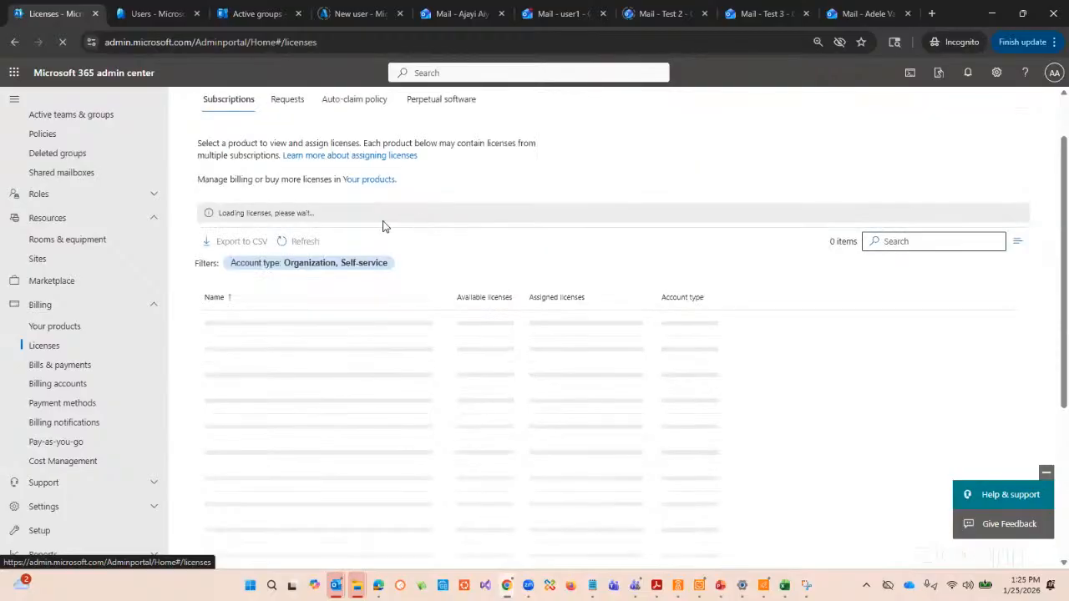
scroll(393, 222, up, 1)
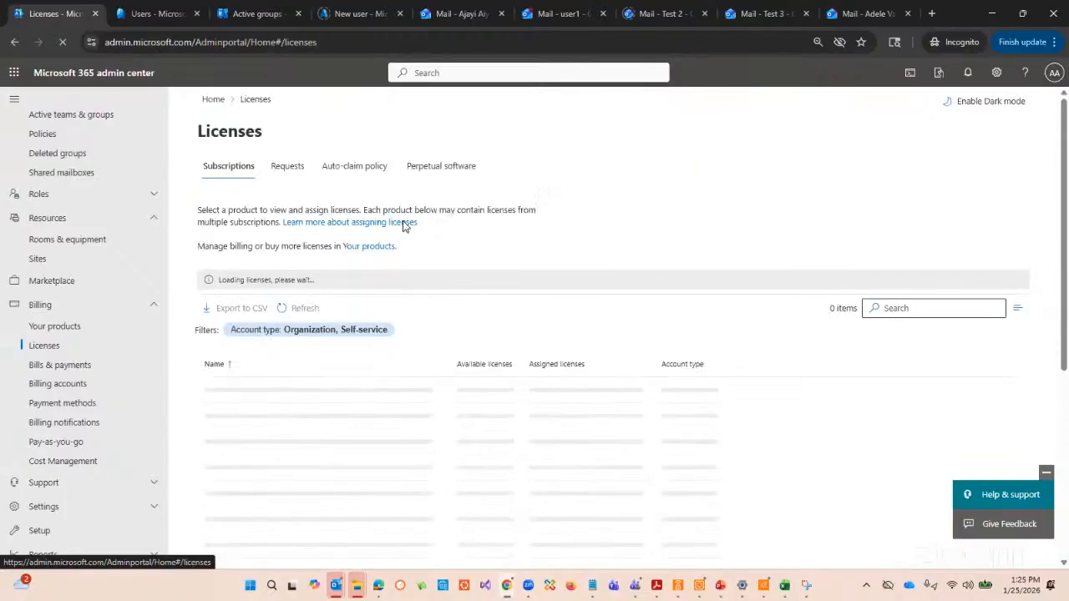
scroll(546, 300, down, 3)
scroll(565, 307, up, 3)
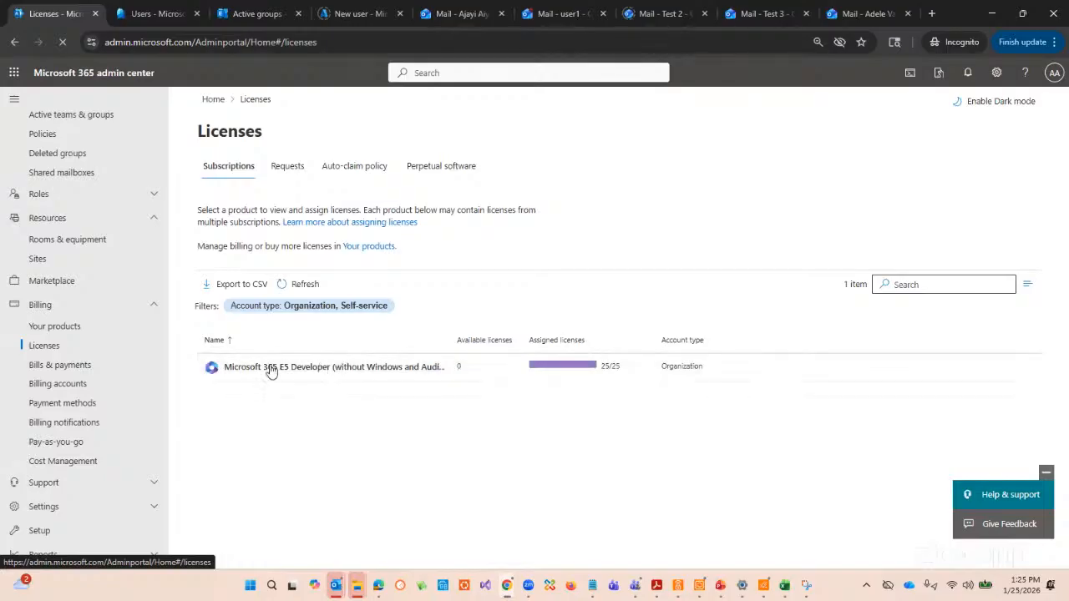
Open the Azure admin center from the test tenant's navigation and postpone the Microsoft Azure welcome tour.
scroll(101, 380, down, 3)
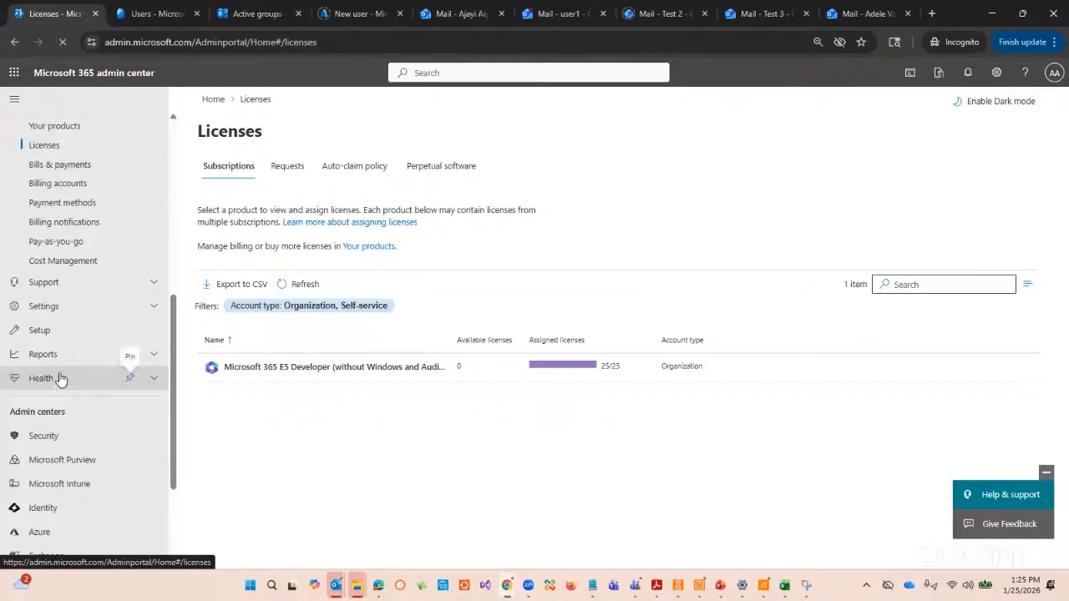
scroll(60, 332, down, 1)
scroll(60, 332, down, 2)
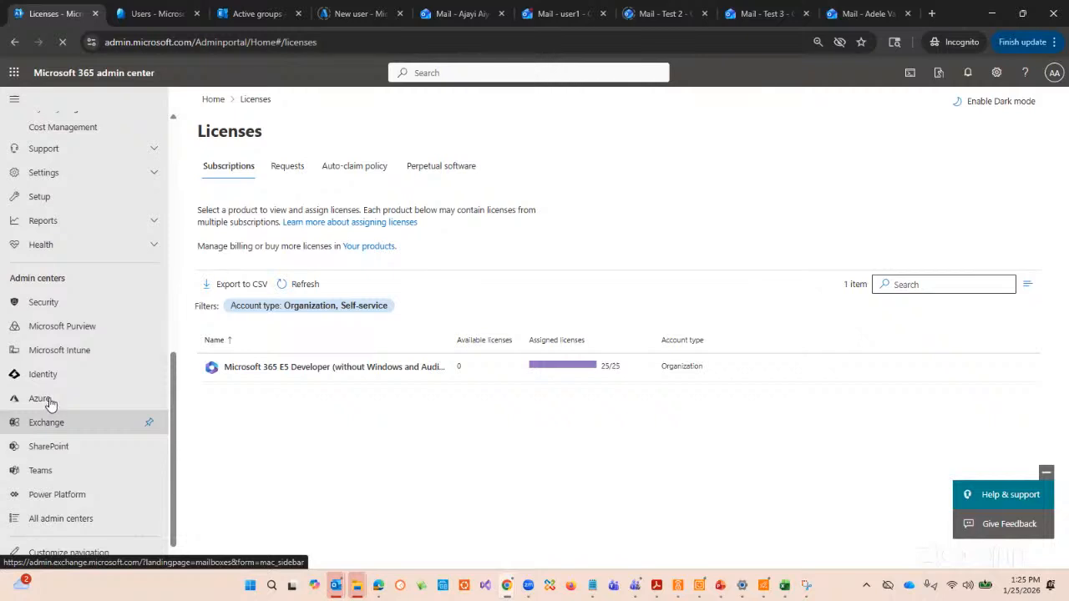
click(47, 400)
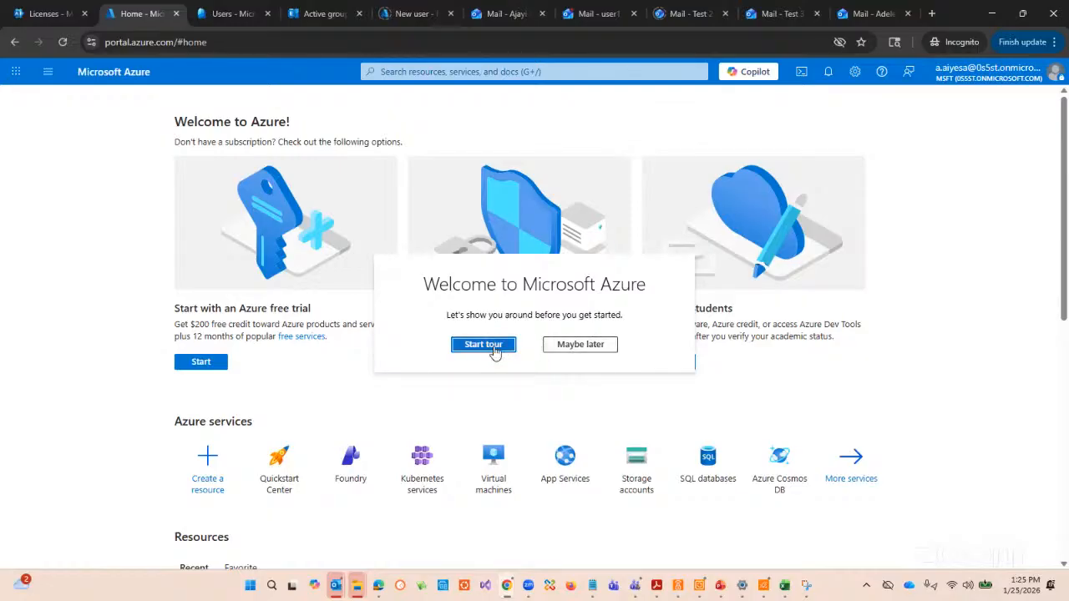
click(595, 352)
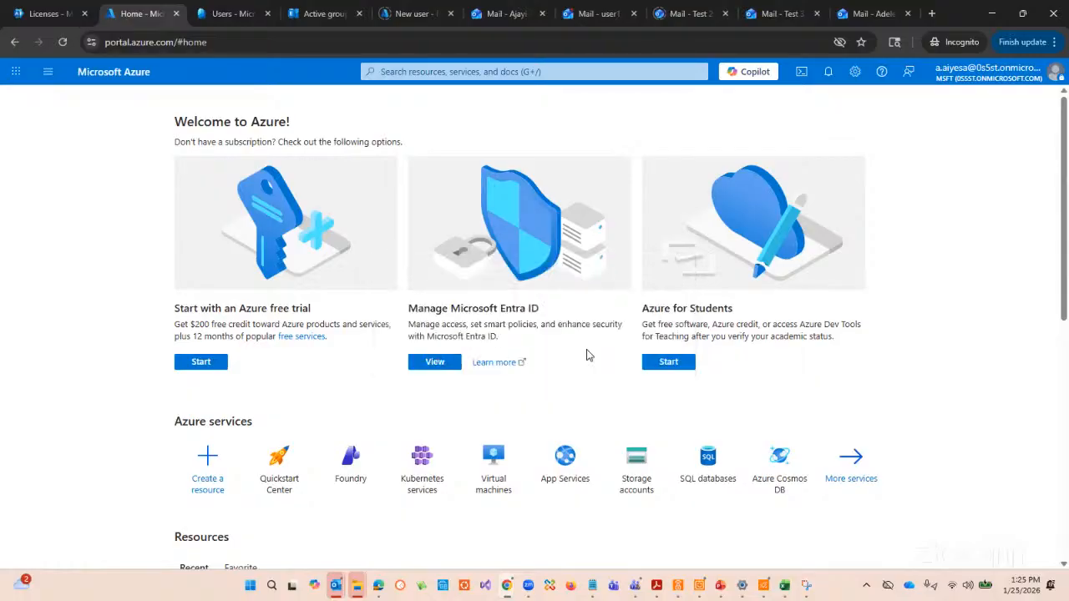
Look over the Azure home page, then search the portal for "sub" and open the Subscriptions service.
scroll(492, 429, down, 3)
scroll(418, 373, up, 3)
scroll(427, 373, down, 3)
scroll(426, 373, up, 3)
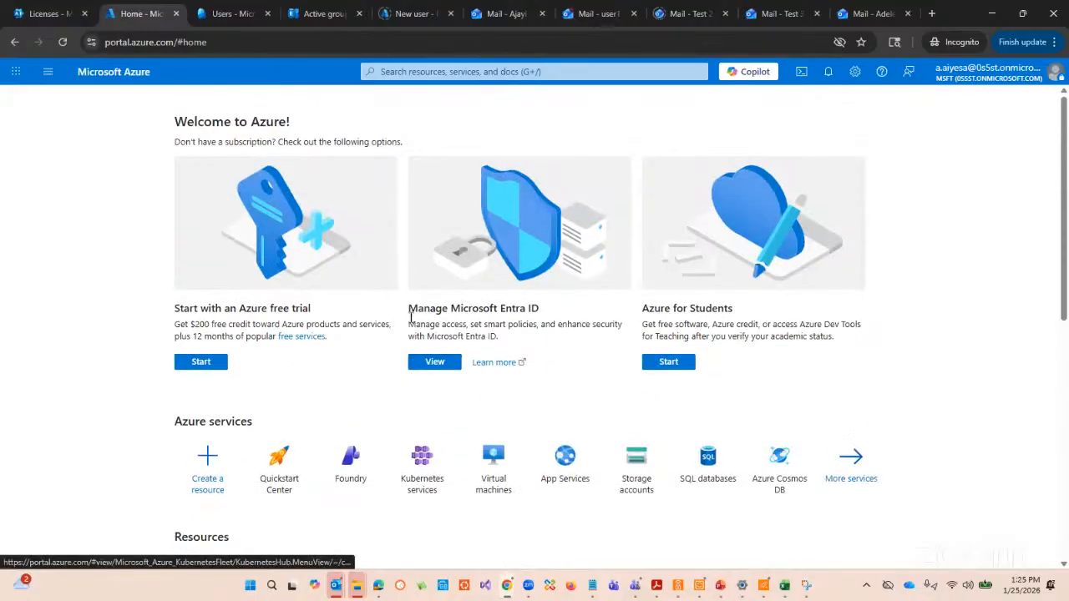
click(440, 73)
text(su)
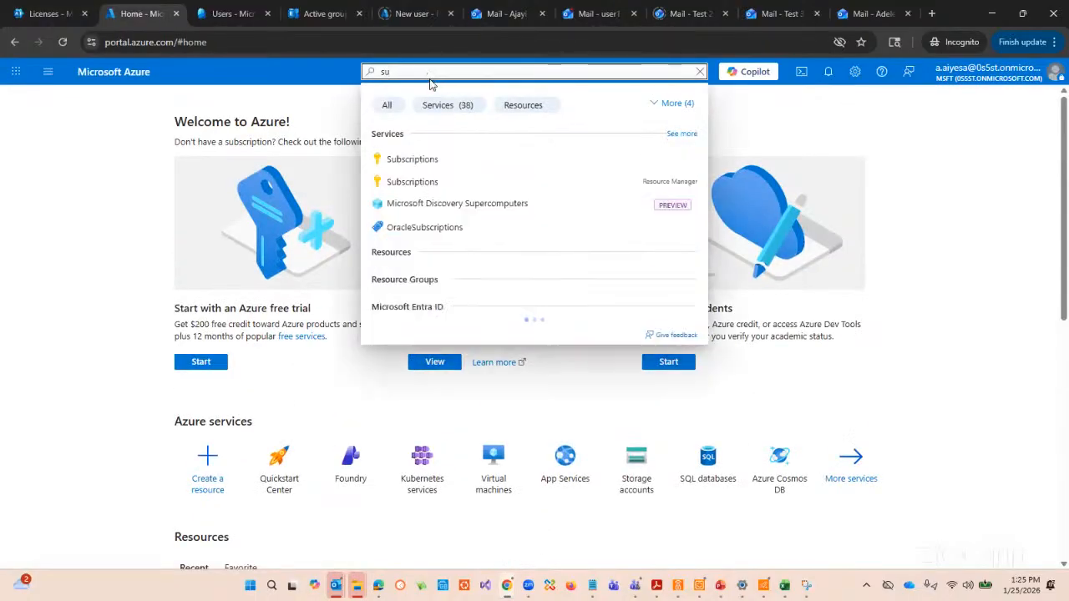
text(b)
click(427, 160)
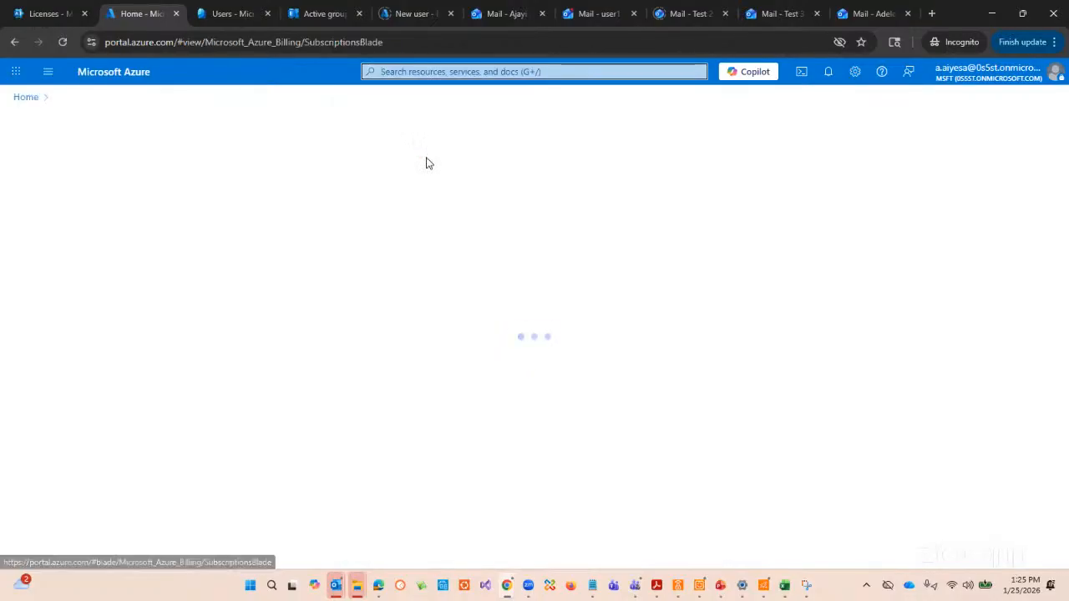
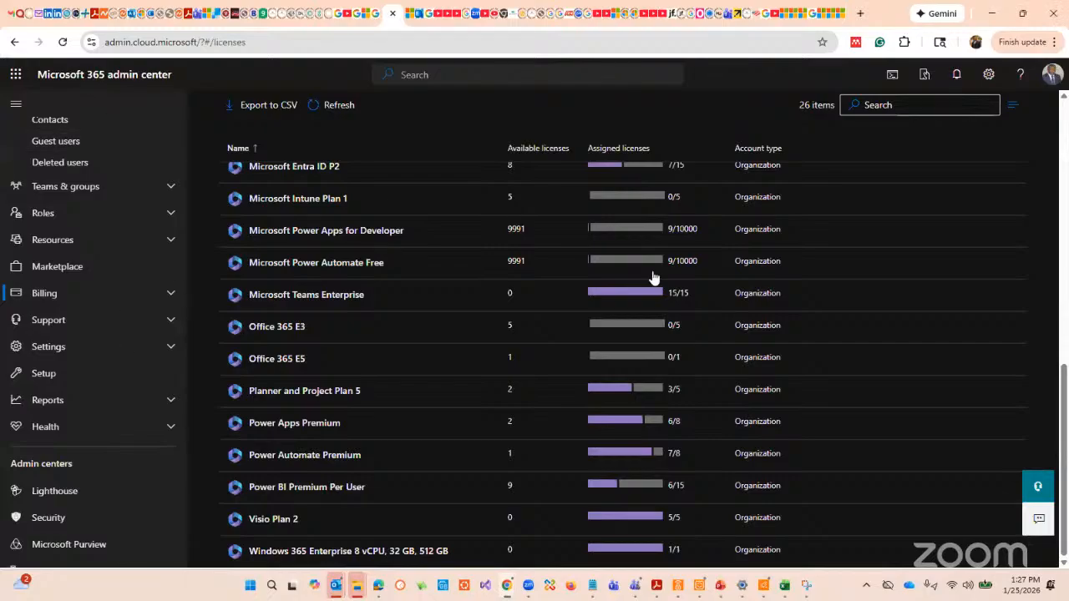
Open the Active users page in the main organization's admin center and look through the users' assigned licenses.
scroll(654, 278, up, 8)
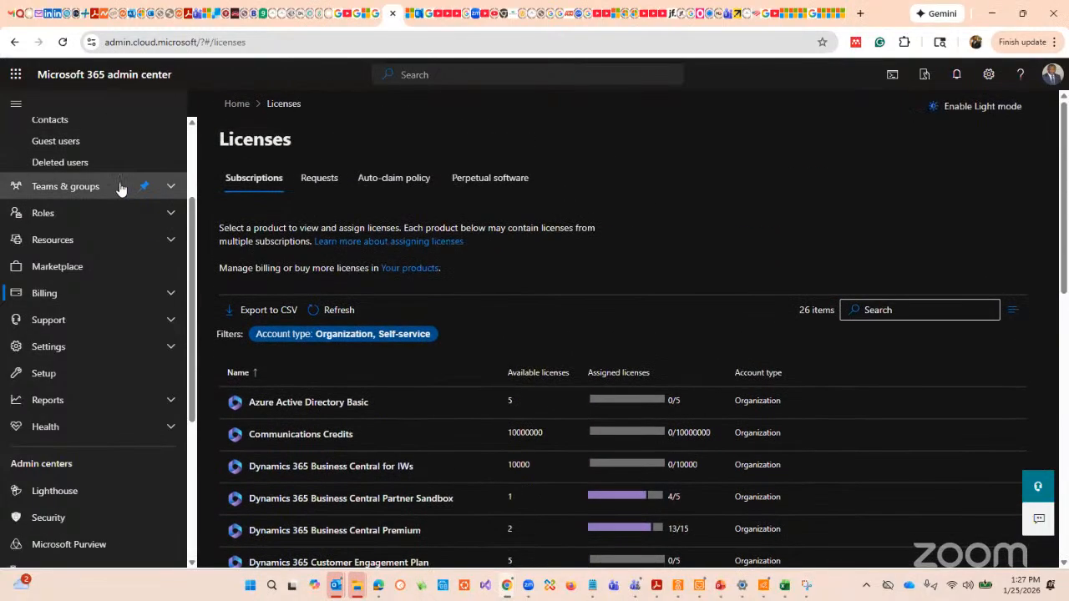
scroll(91, 213, up, 2)
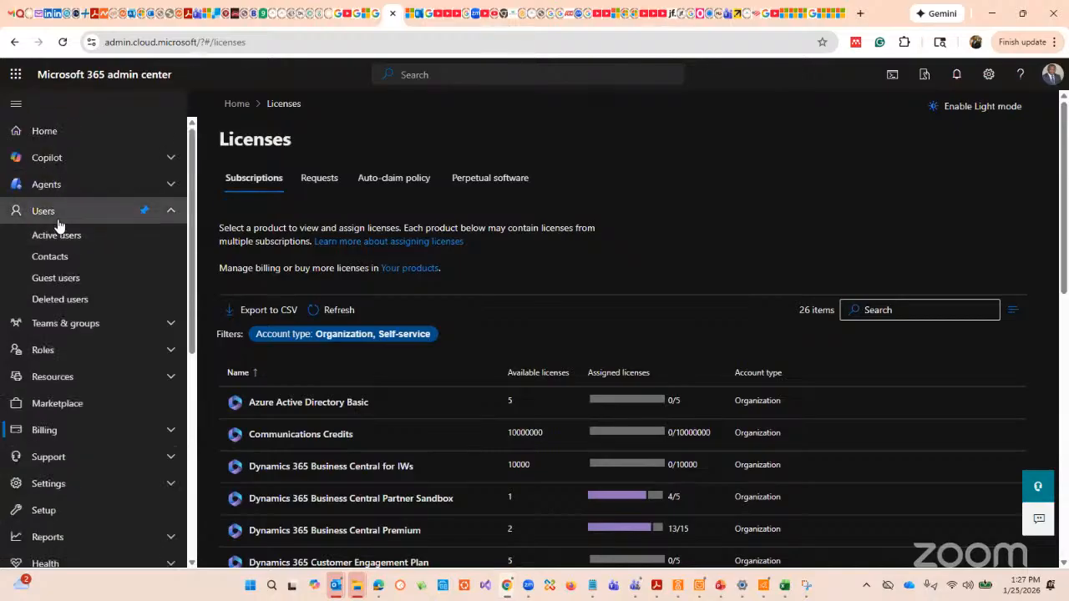
click(65, 238)
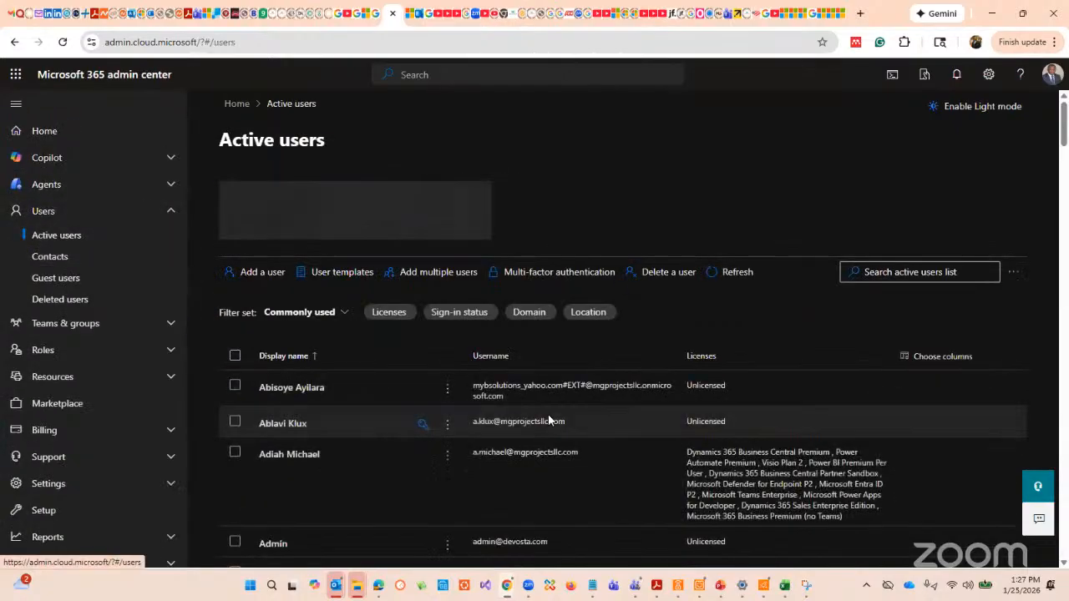
scroll(538, 422, down, 3)
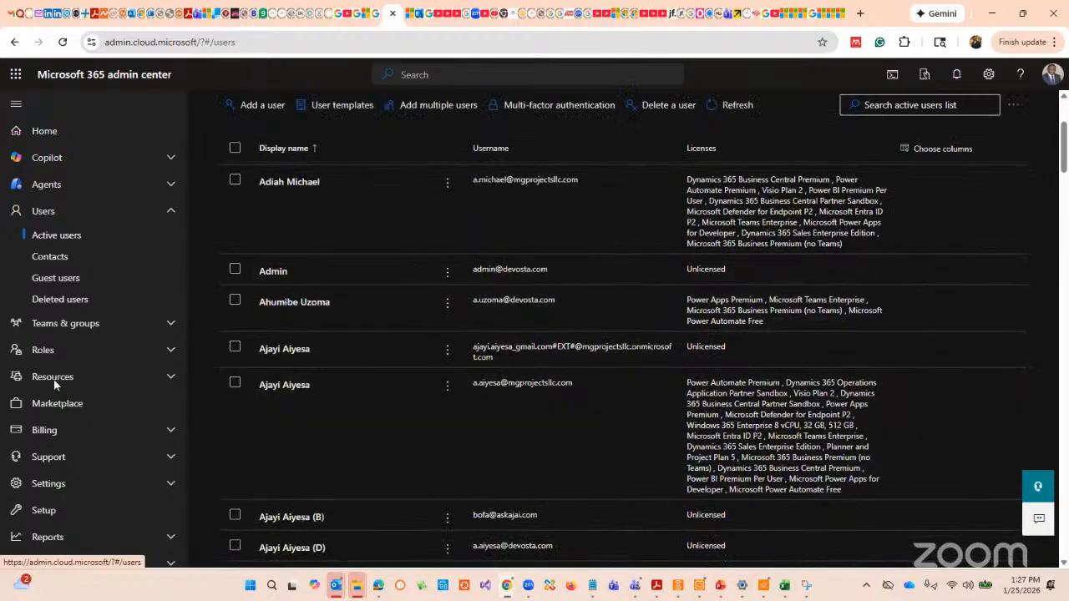
Open the main organization's Azure admin center, search the portal for "su" and open the Subscriptions service.
scroll(53, 379, down, 5)
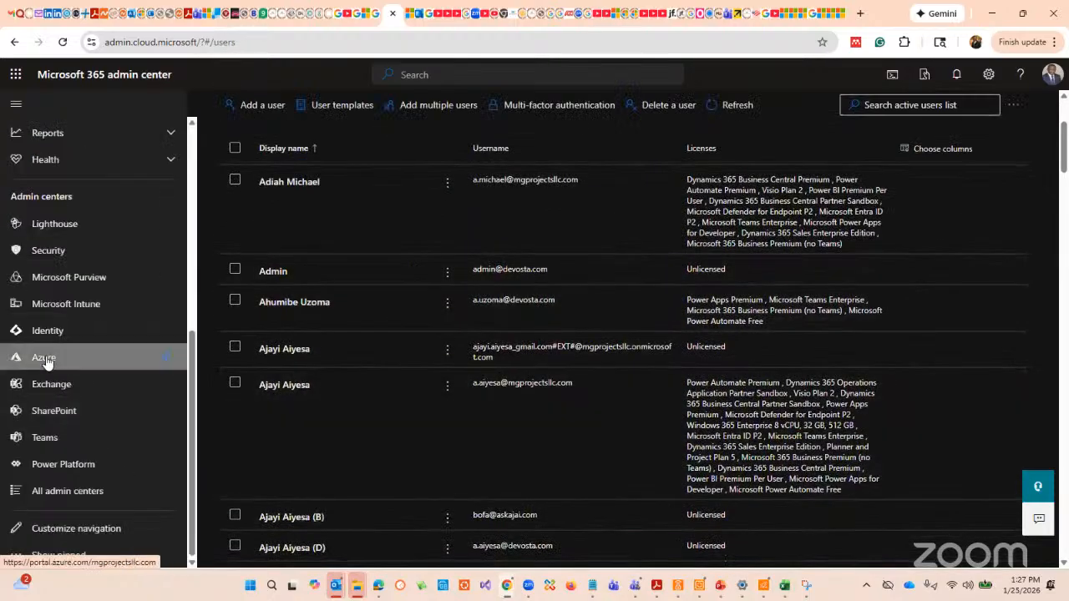
click(46, 361)
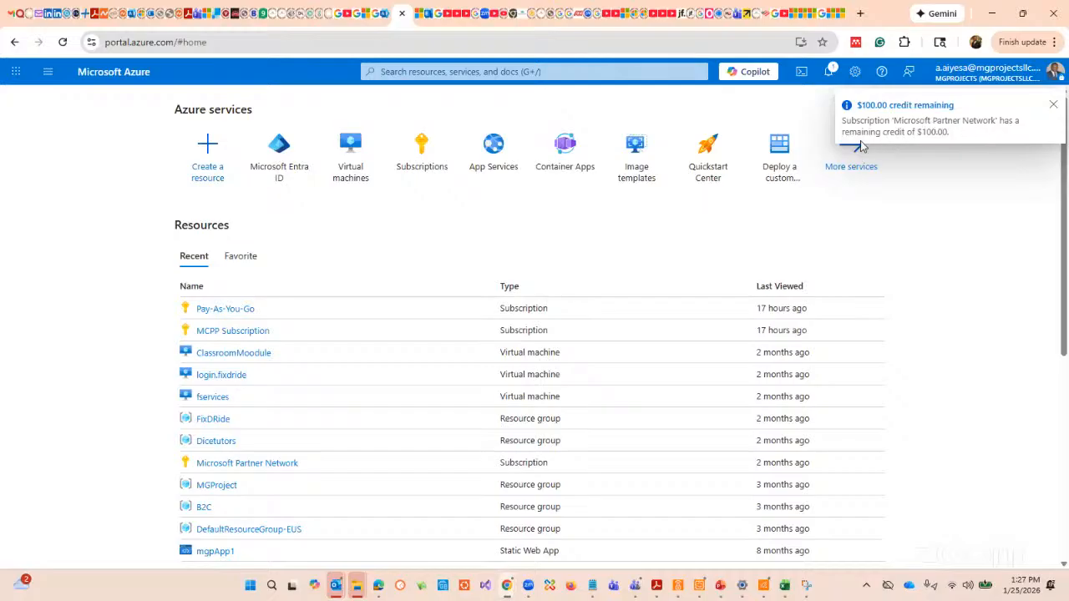
click(428, 73)
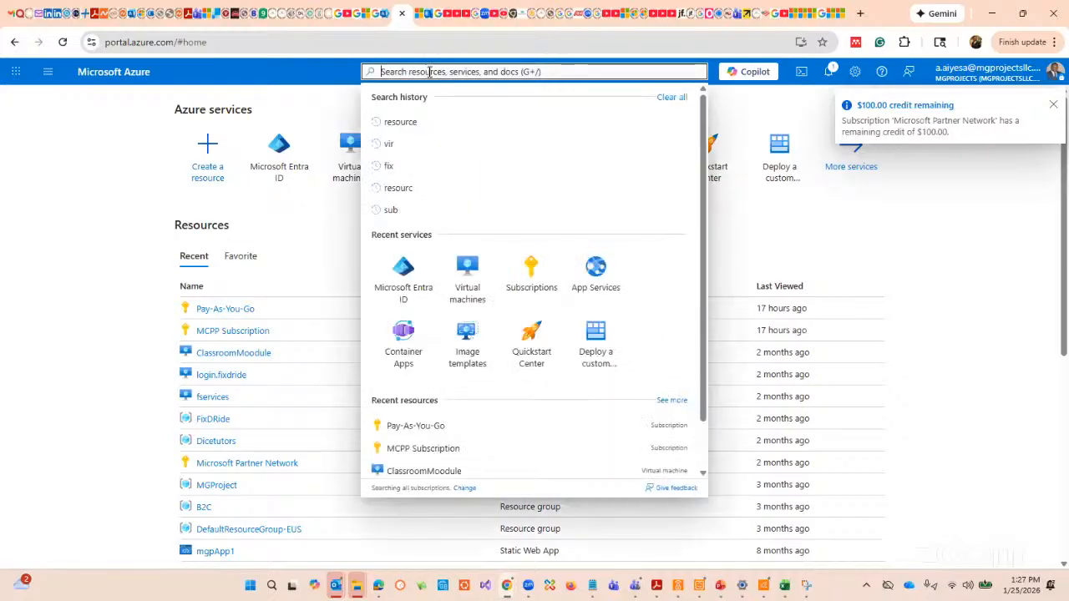
text(su)
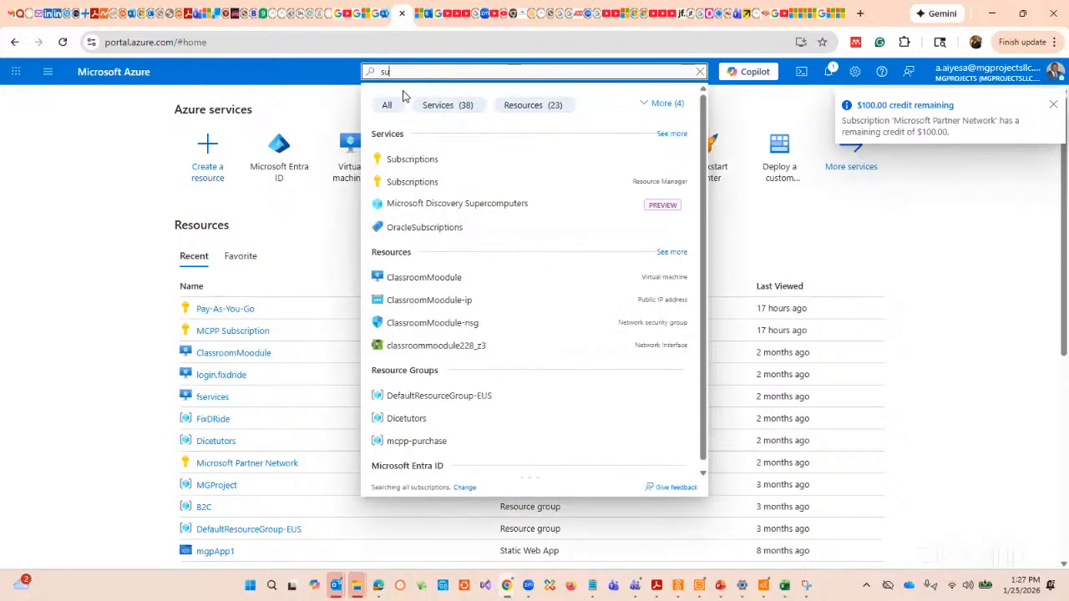
click(411, 159)
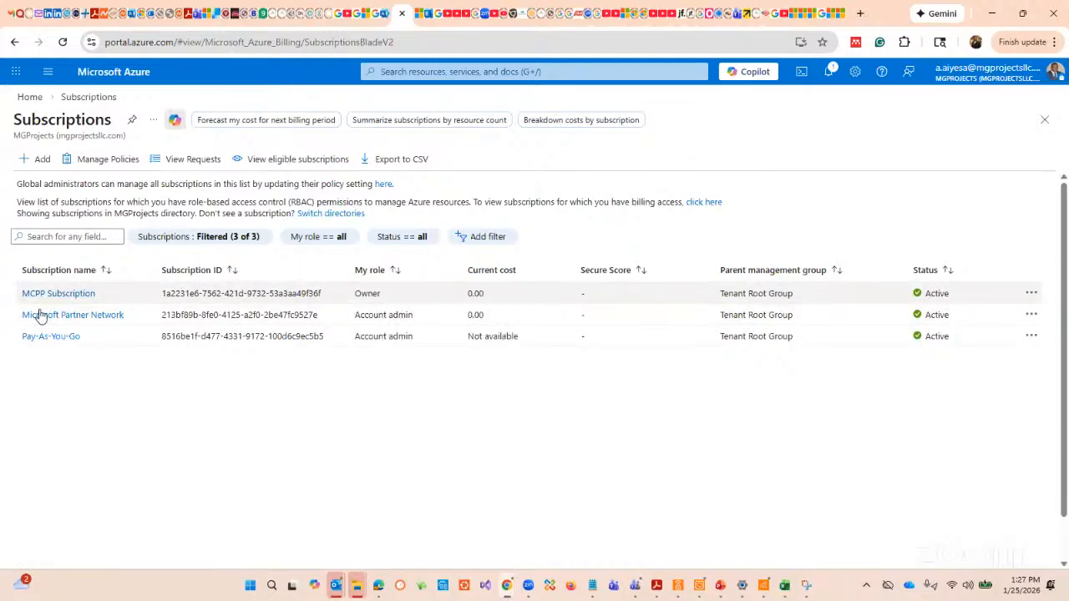
Open the Microsoft Partner Network subscription and review its overview, billing and spending details.
click(109, 319)
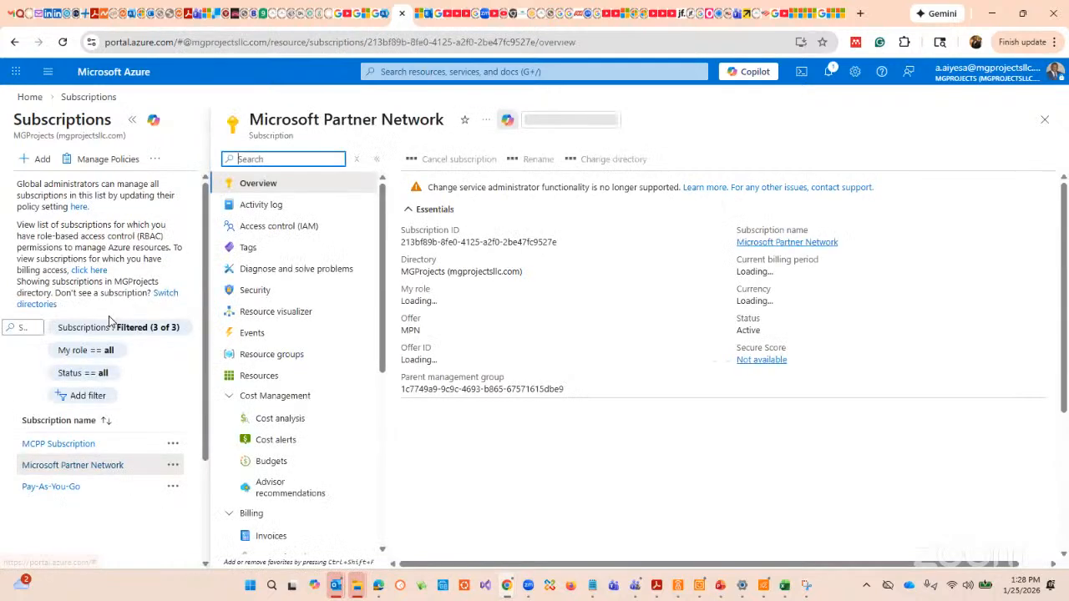
scroll(501, 293, down, 3)
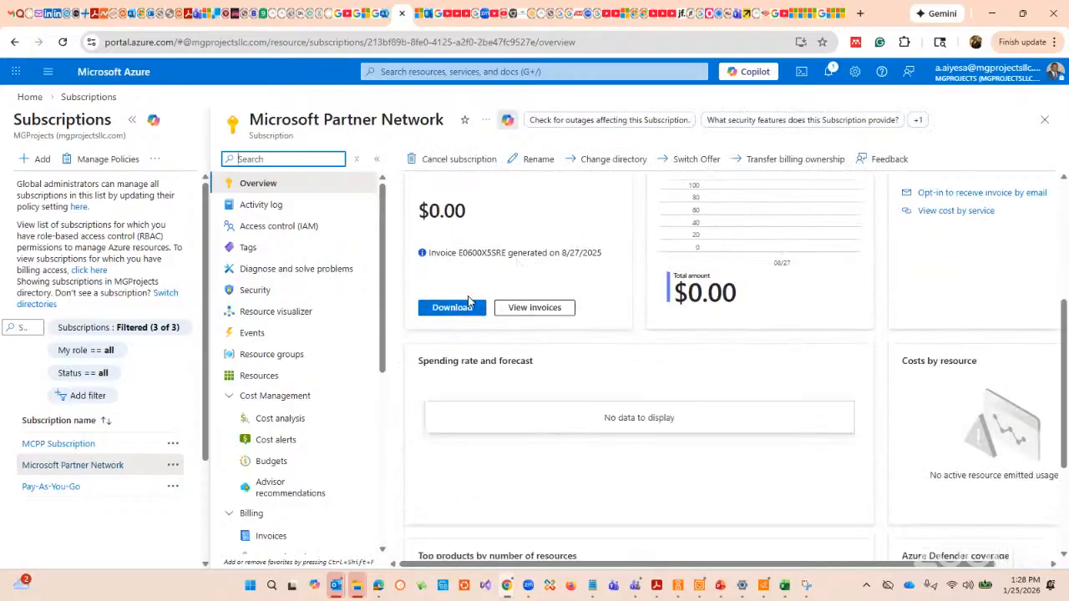
scroll(287, 339, down, 3)
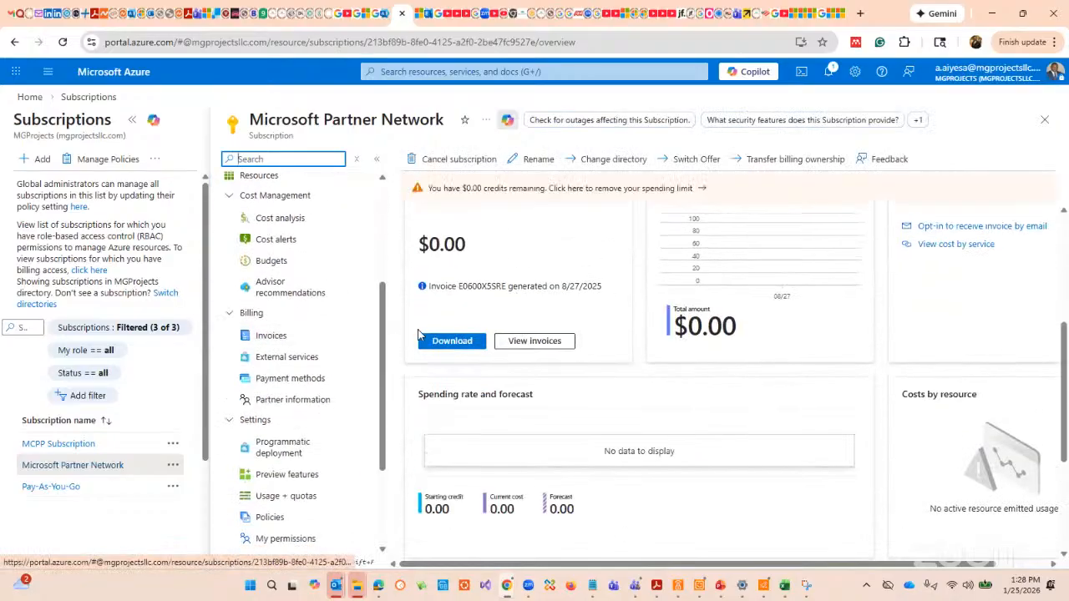
scroll(420, 332, up, 2)
scroll(420, 332, down, 2)
scroll(421, 332, up, 4)
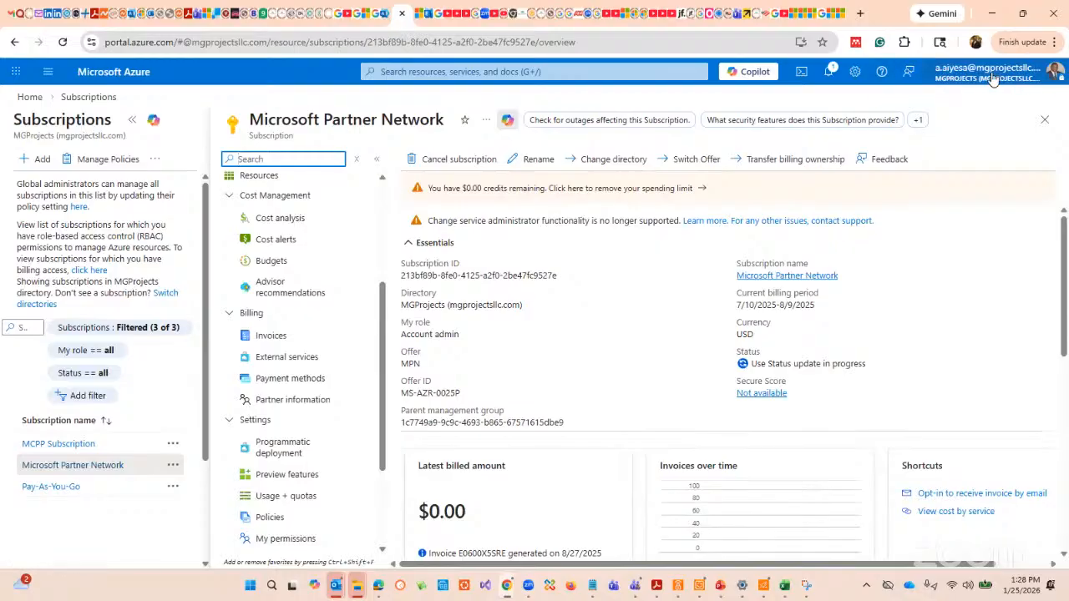
Show the Azure notifications and dismiss the credit notification for the Microsoft Partner Network subscription.
click(828, 71)
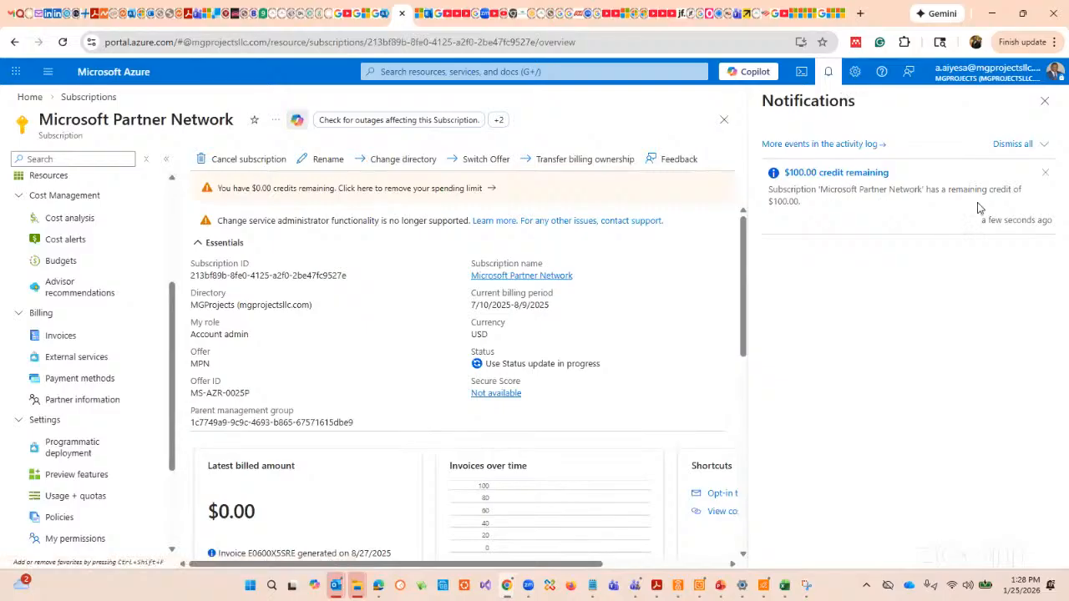
click(1045, 173)
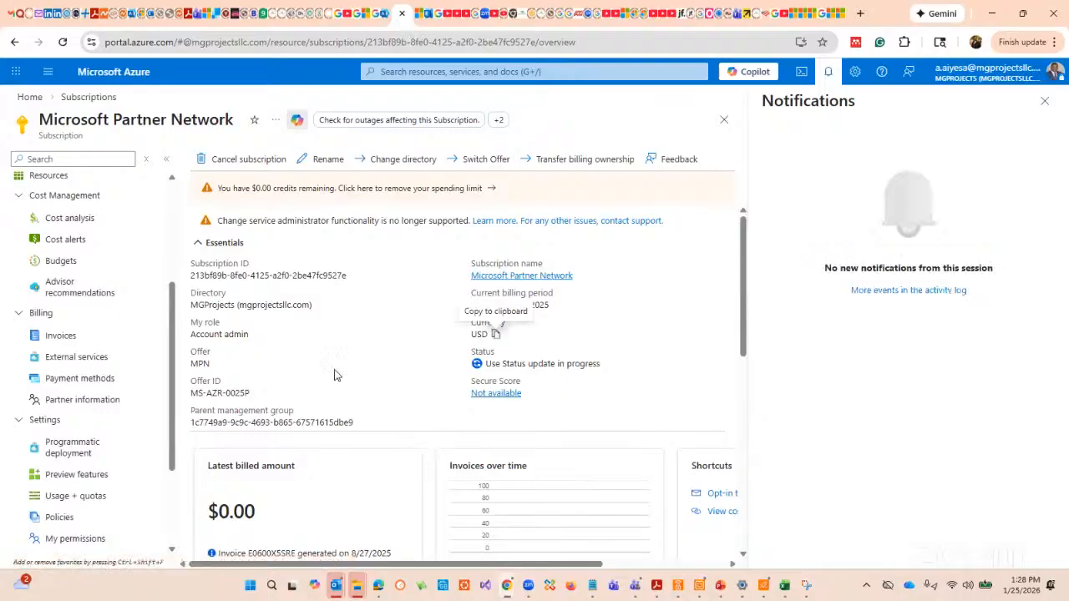
Look through the cost management, billing and settings sections available for the Microsoft Partner Network subscription.
scroll(121, 360, down, 2)
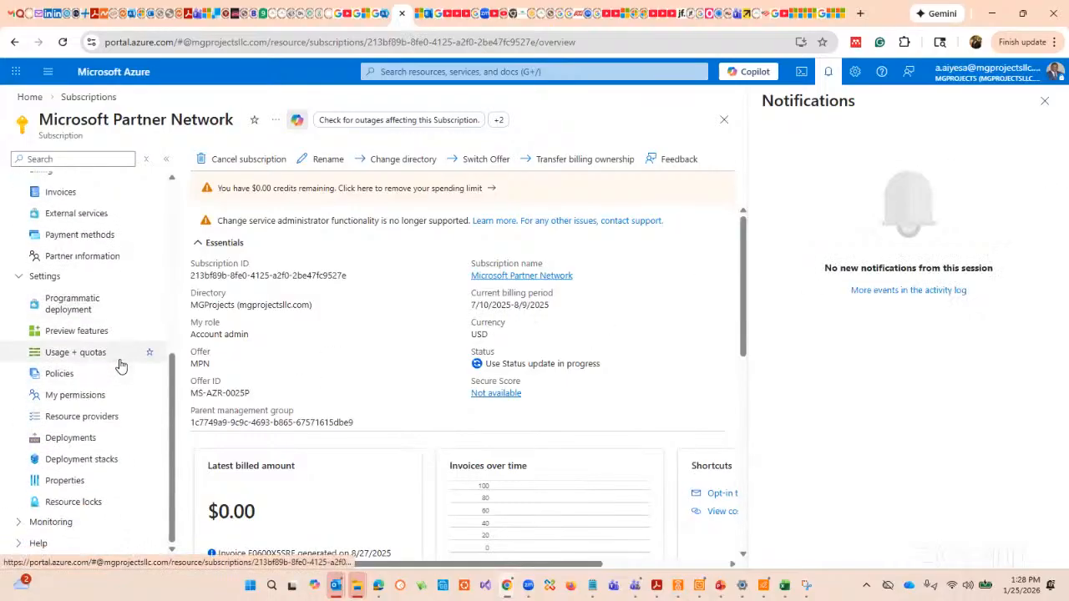
scroll(121, 360, up, 4)
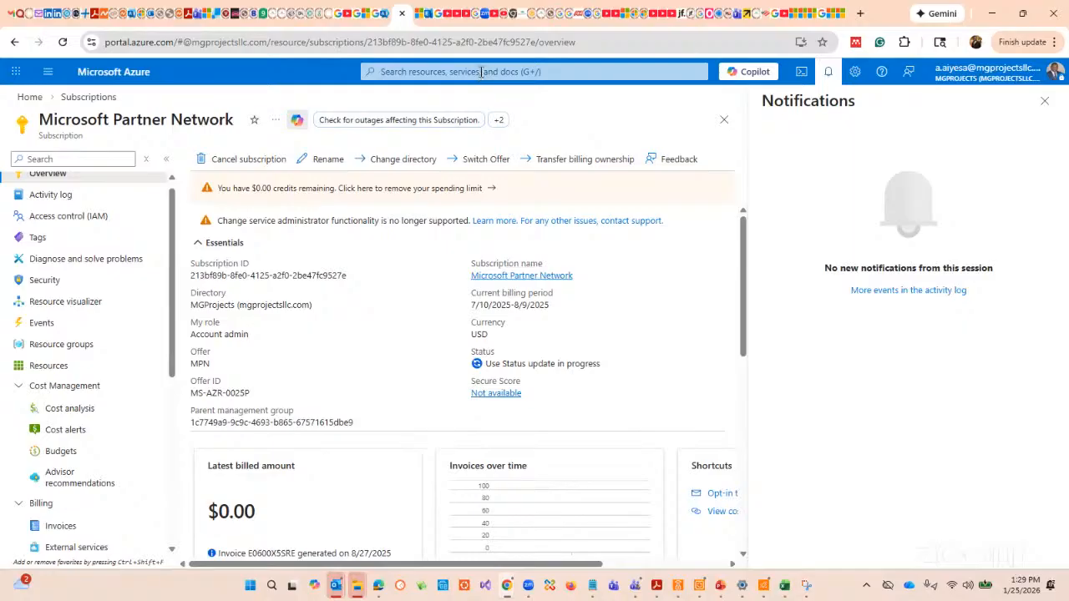
scroll(143, 319, down, 5)
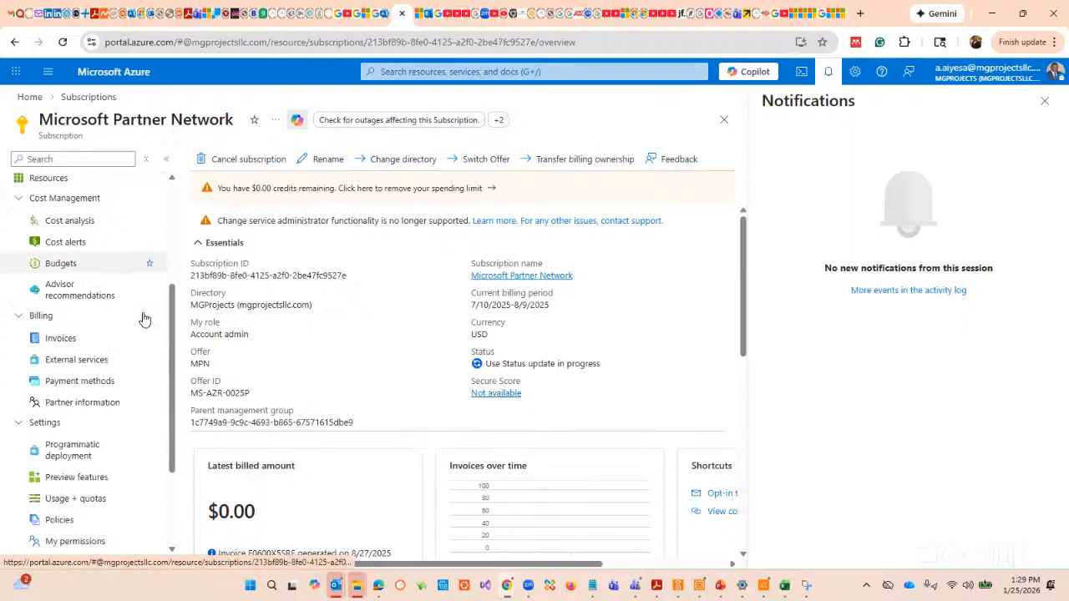
scroll(134, 351, down, 2)
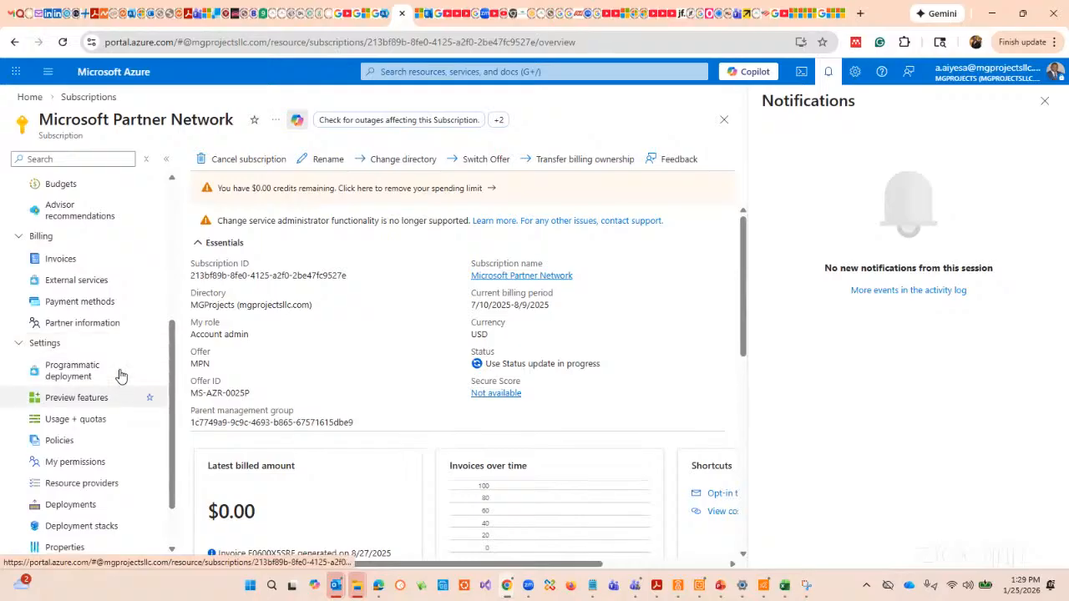
scroll(122, 372, up, 5)
scroll(124, 362, up, 2)
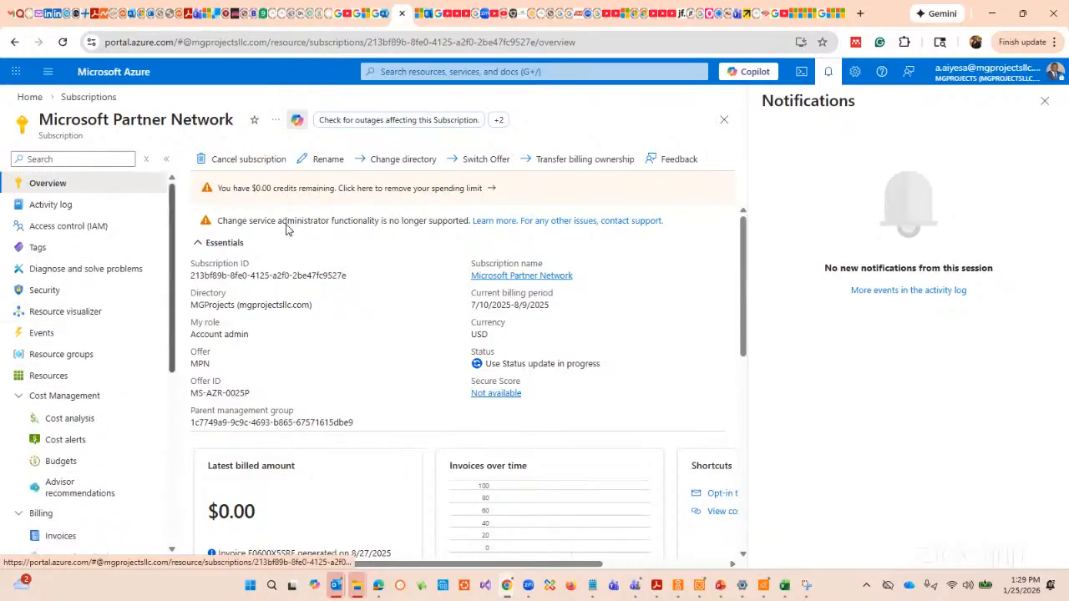
Open the Virtual machines service, close the notifications and show the available virtual machine creation options.
click(437, 71)
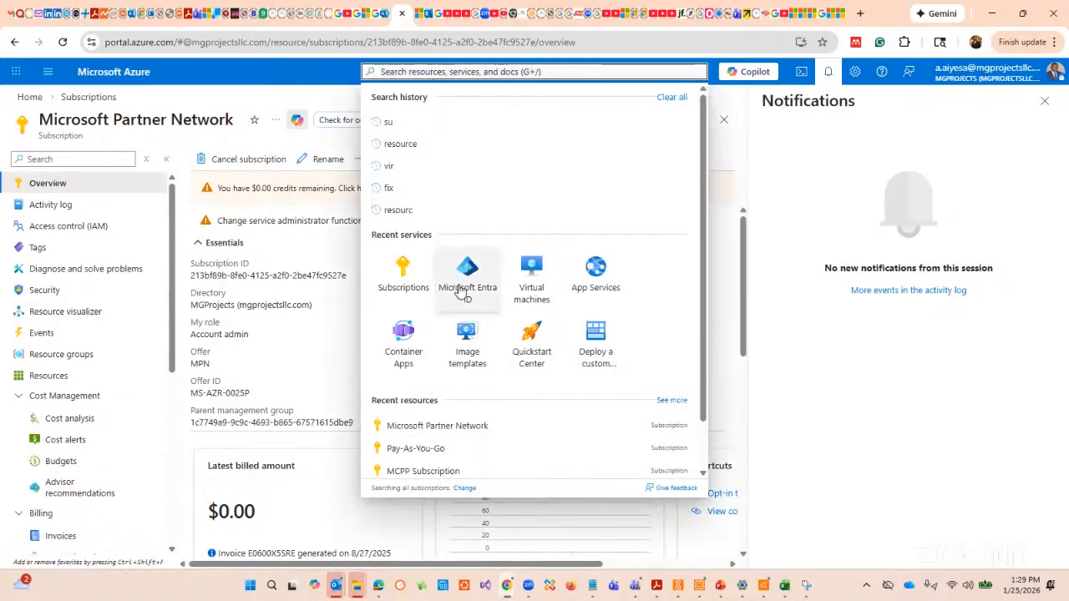
click(532, 284)
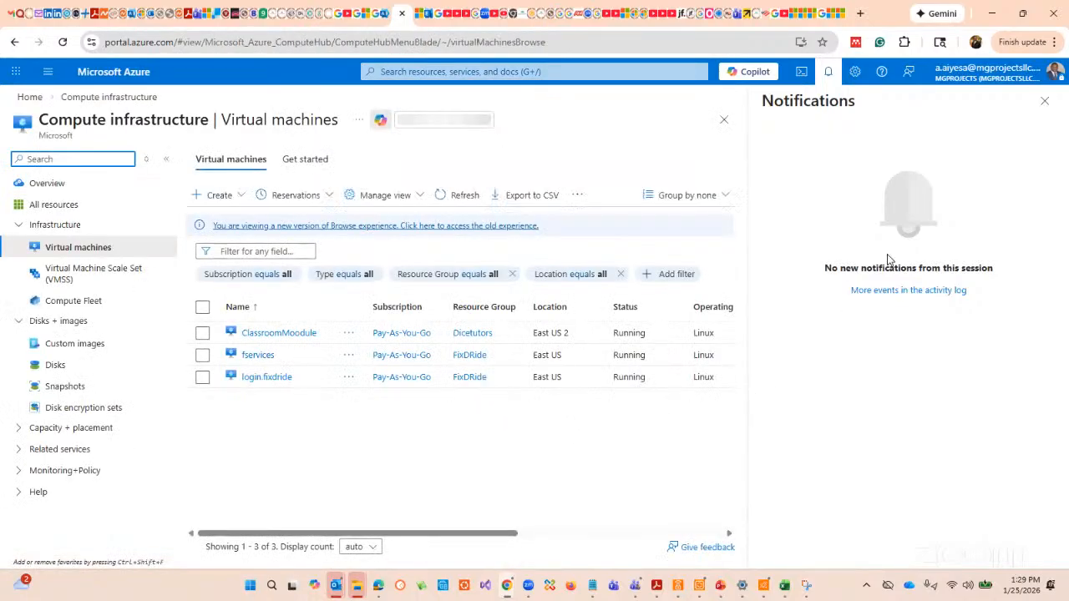
click(1044, 101)
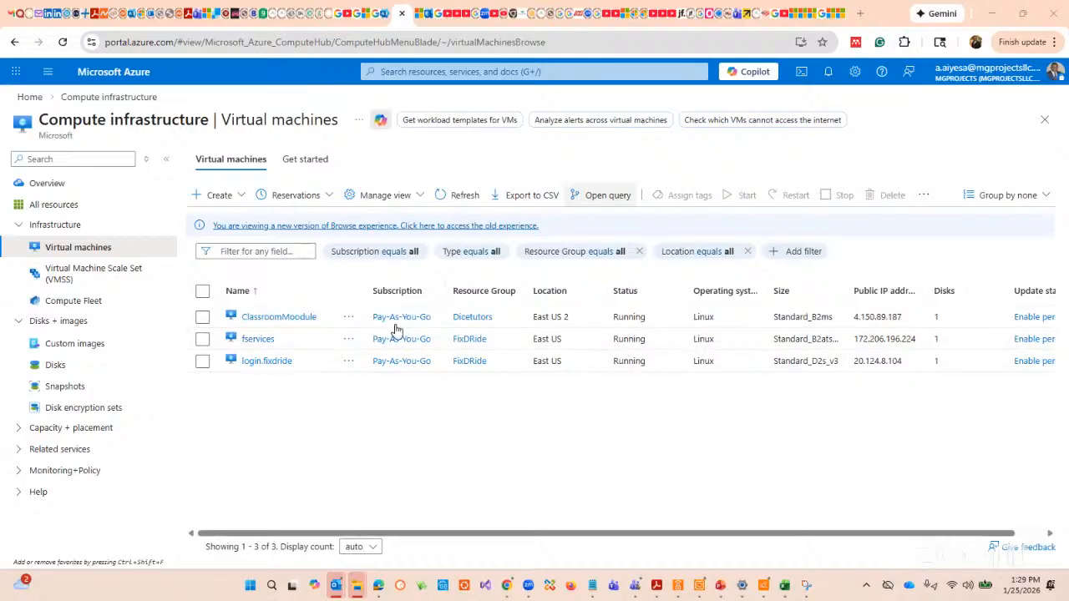
click(239, 197)
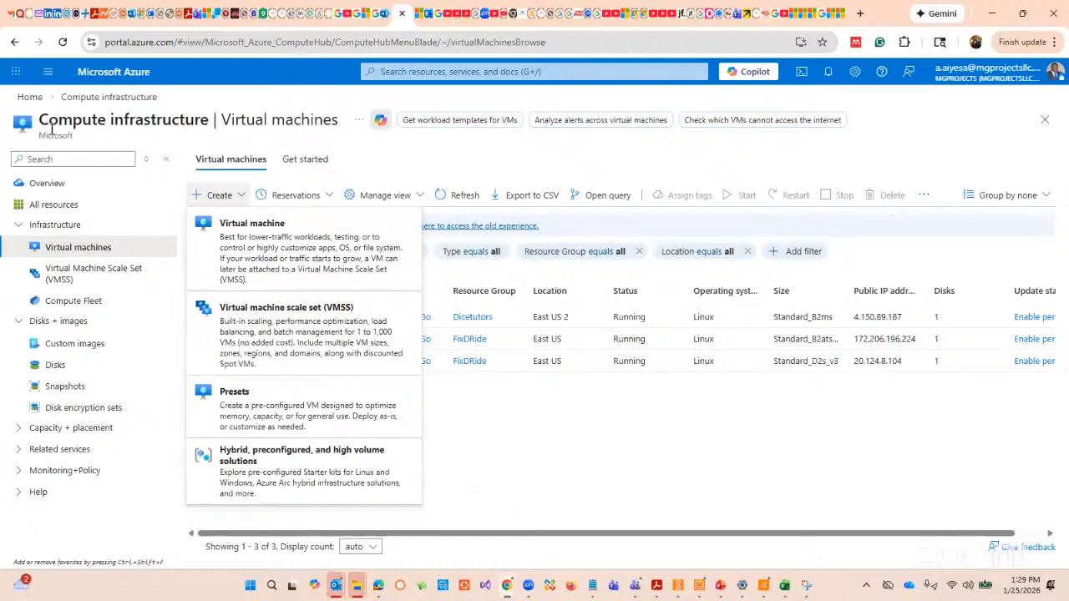
Start creating a resource from the Azure home page, search the marketplace for "virtual machine" and open Microsoft's Virtual machine offer.
click(38, 98)
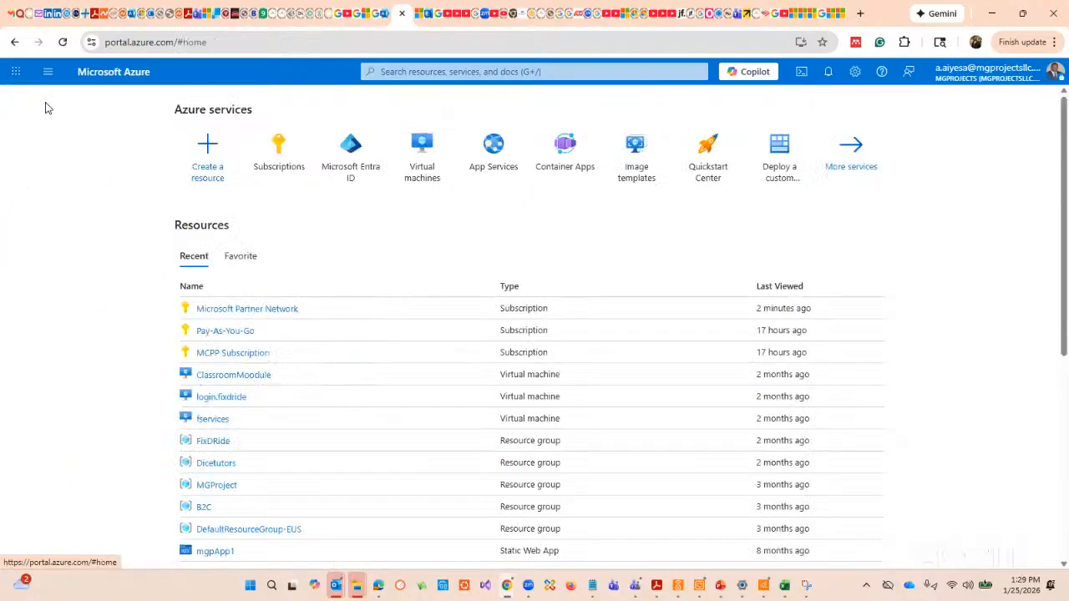
click(213, 173)
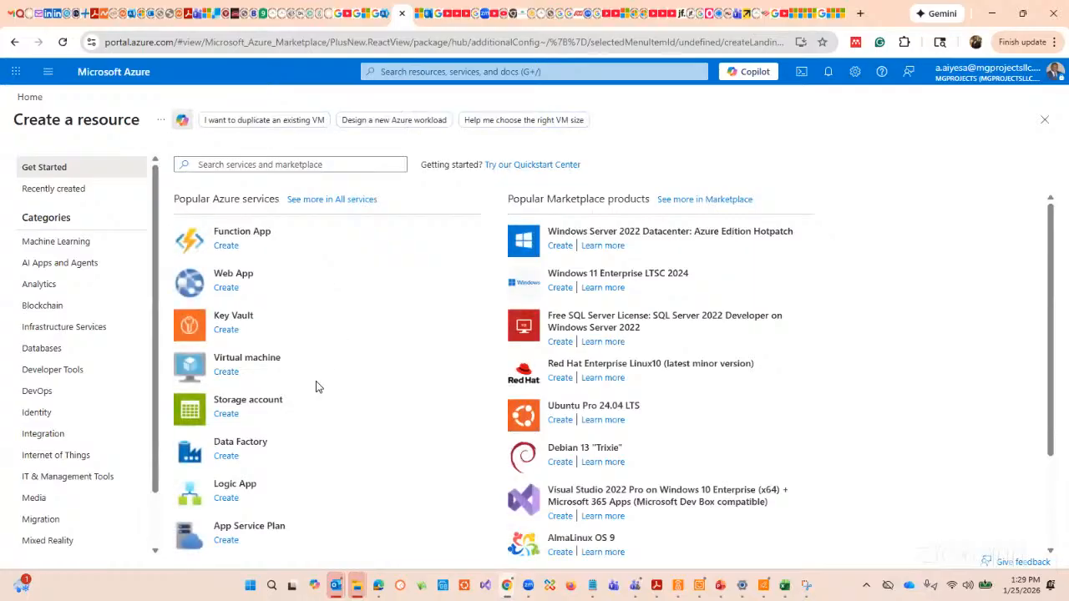
click(278, 165)
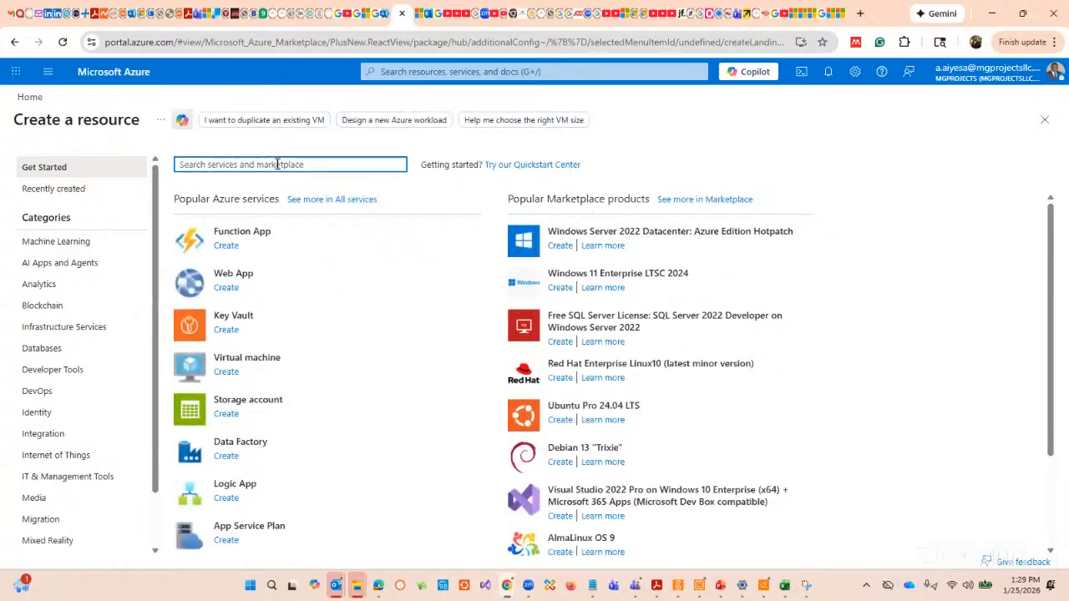
text(vi)
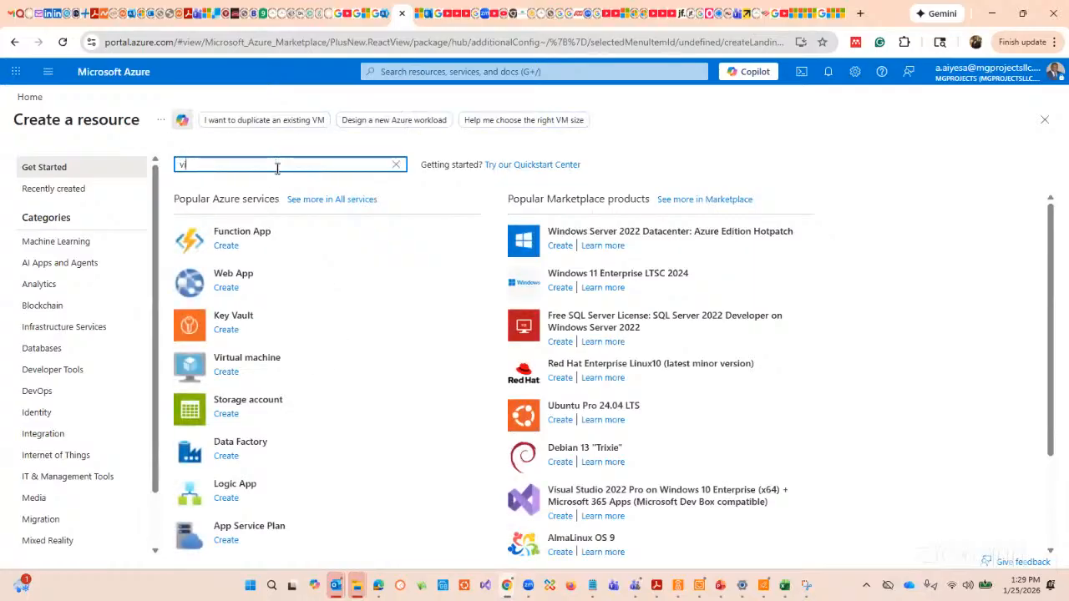
text(t)
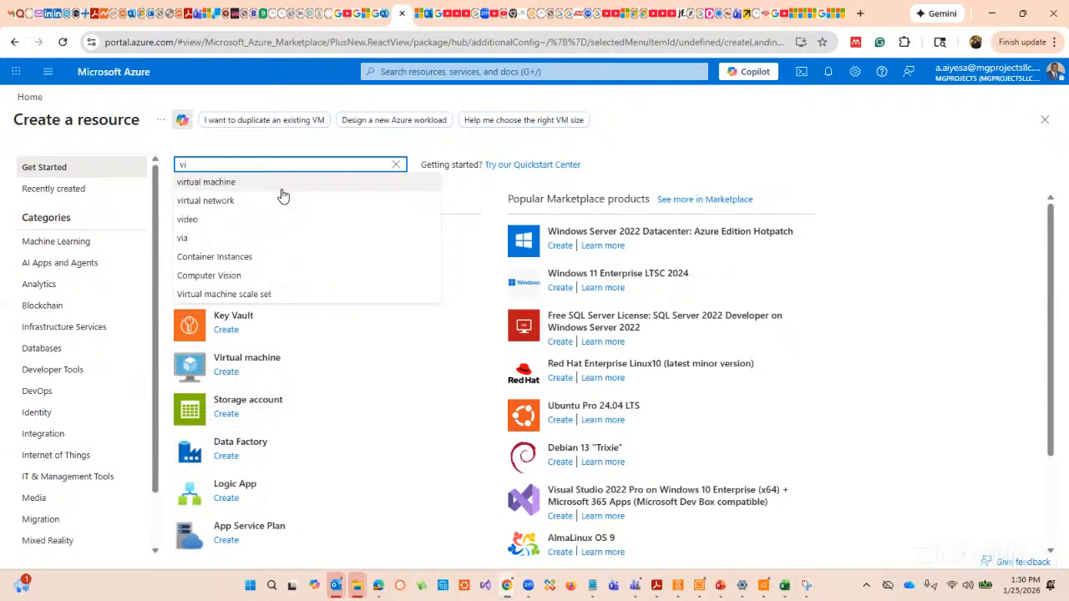
click(223, 183)
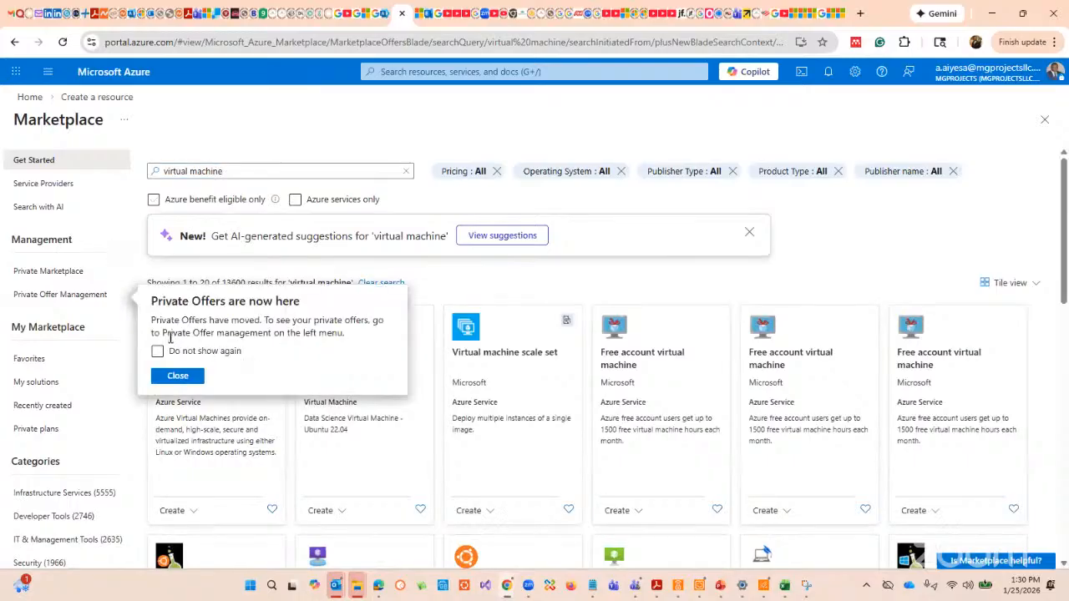
click(651, 126)
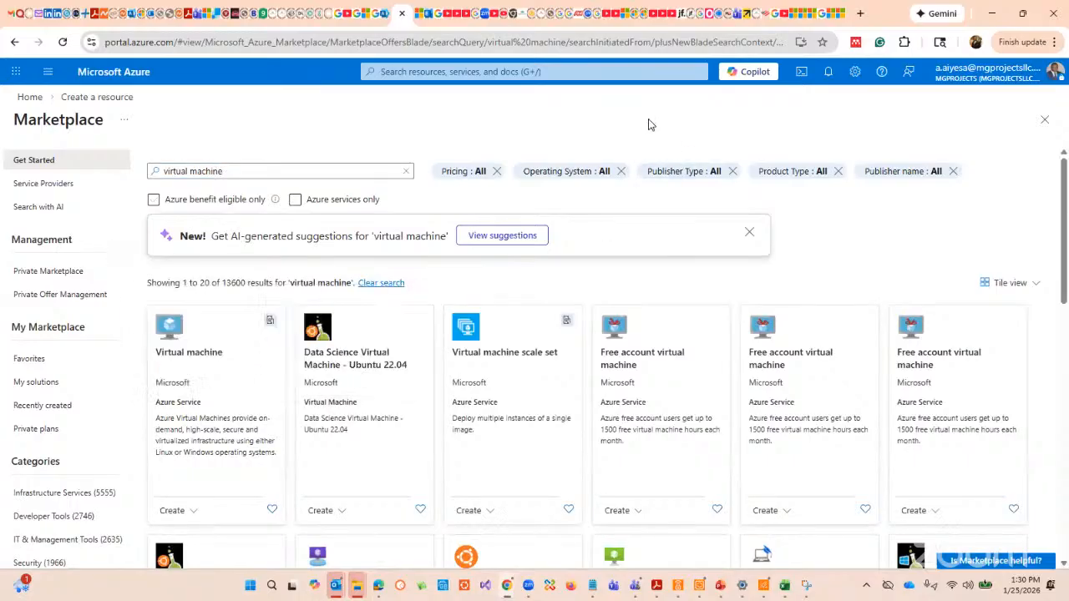
click(167, 336)
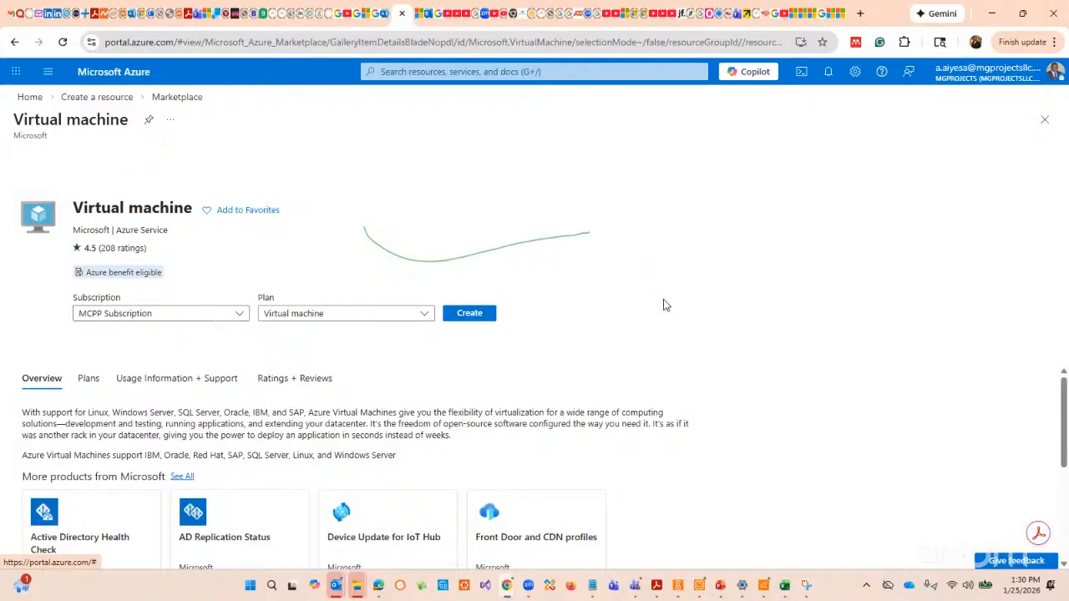
Choose the Microsoft Partner Network subscription for the Virtual machine plan and start creating the virtual machine.
click(240, 316)
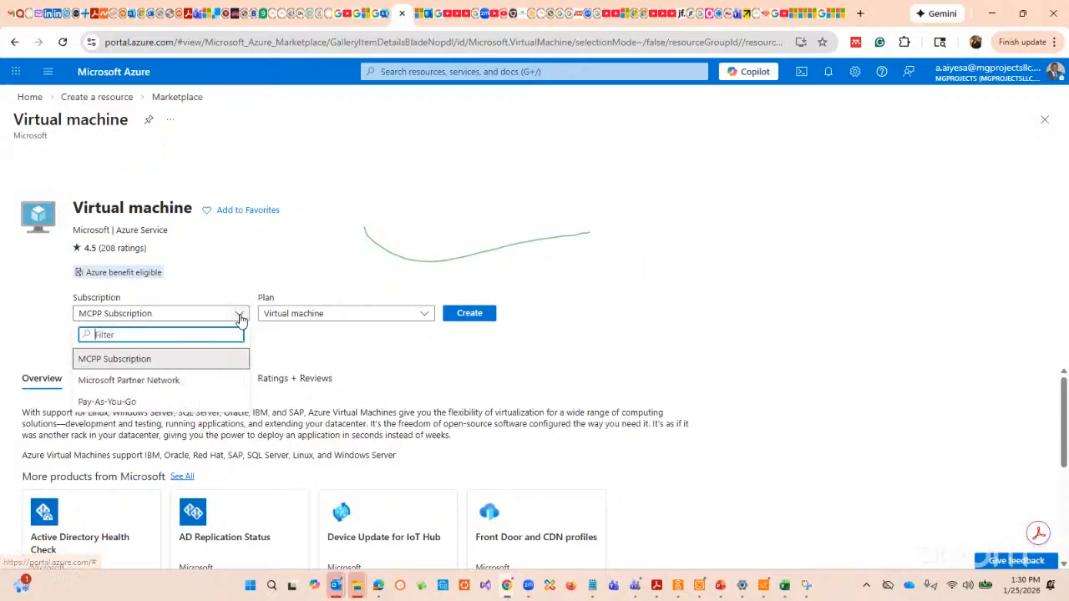
click(177, 381)
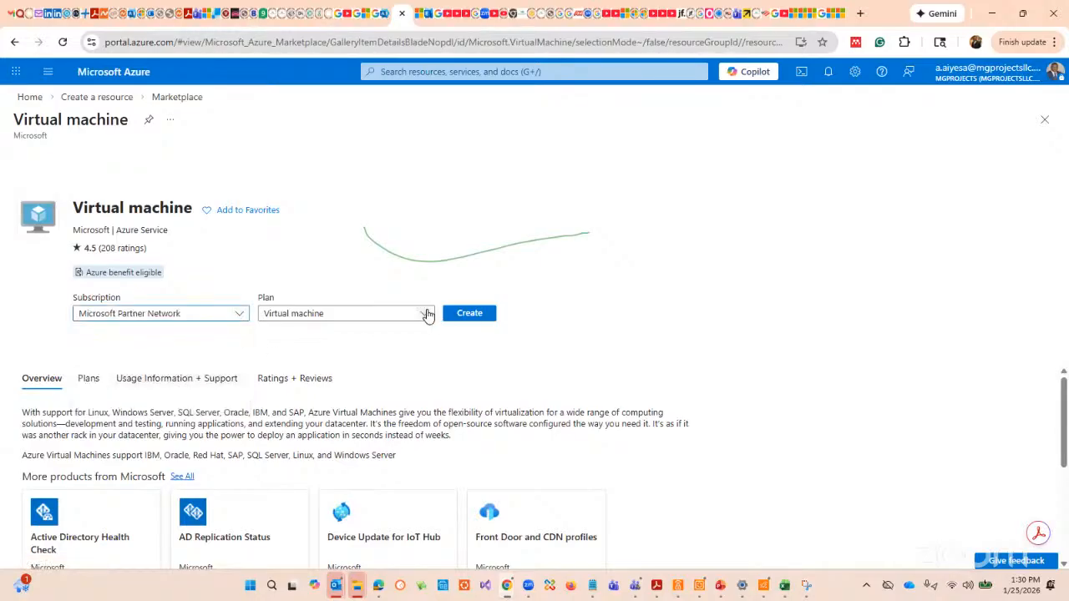
click(426, 314)
click(478, 316)
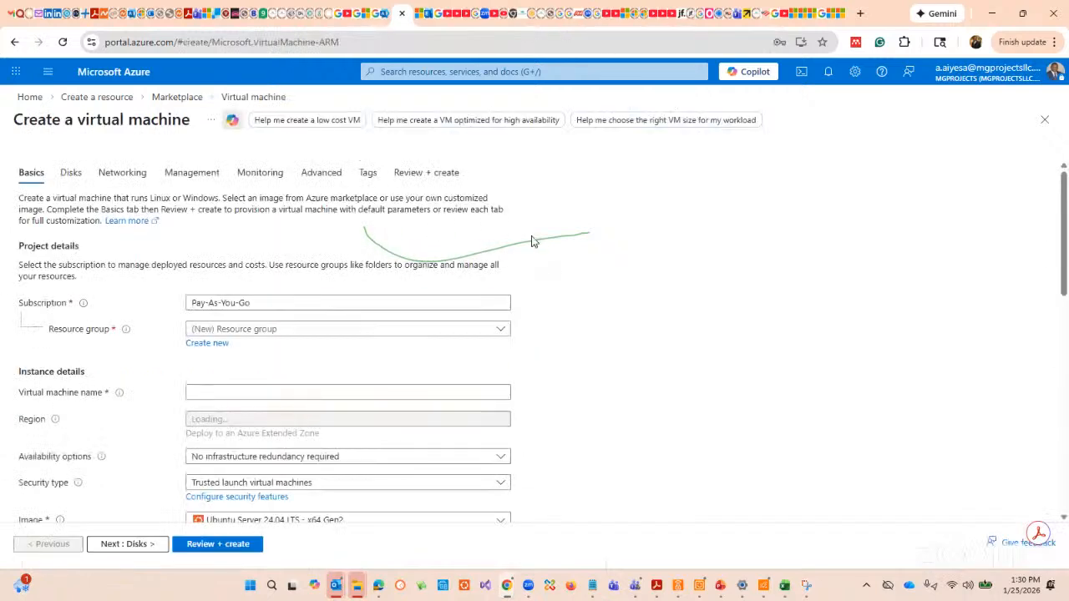
Set the virtual machine's security type to Standard and its image to Windows 10 Enterprise LTSC 2021 - x64 Gen1.
scroll(544, 242, down, 5)
scroll(549, 259, down, 1)
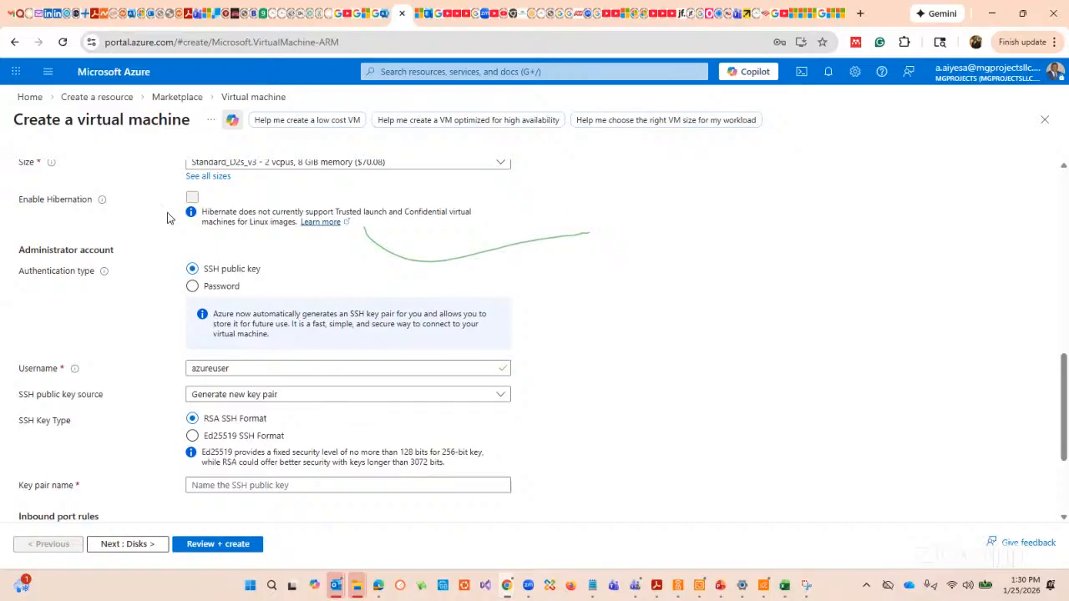
scroll(690, 278, up, 2)
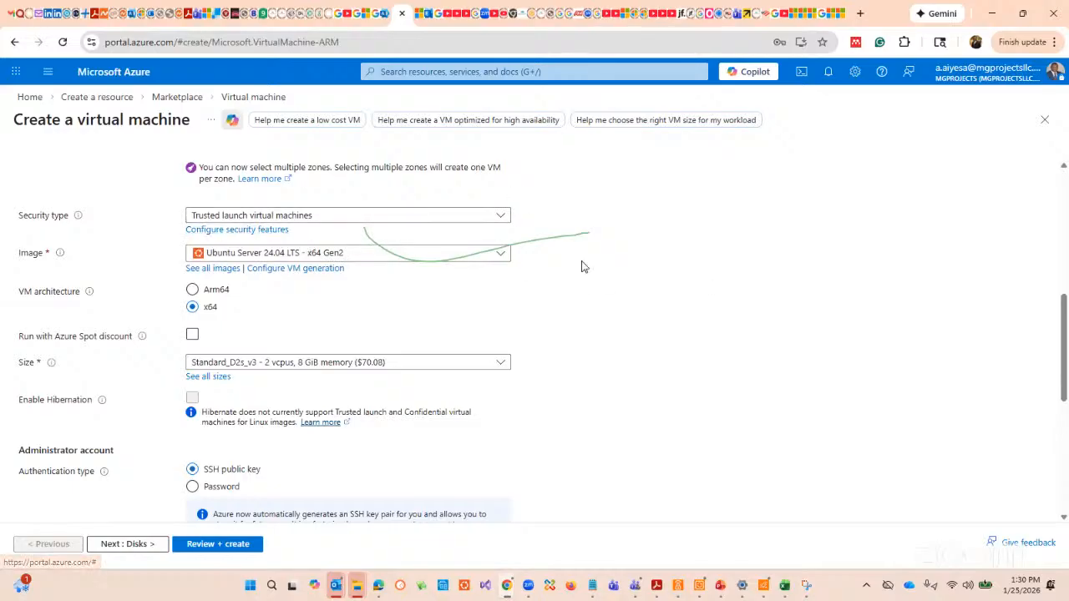
click(504, 218)
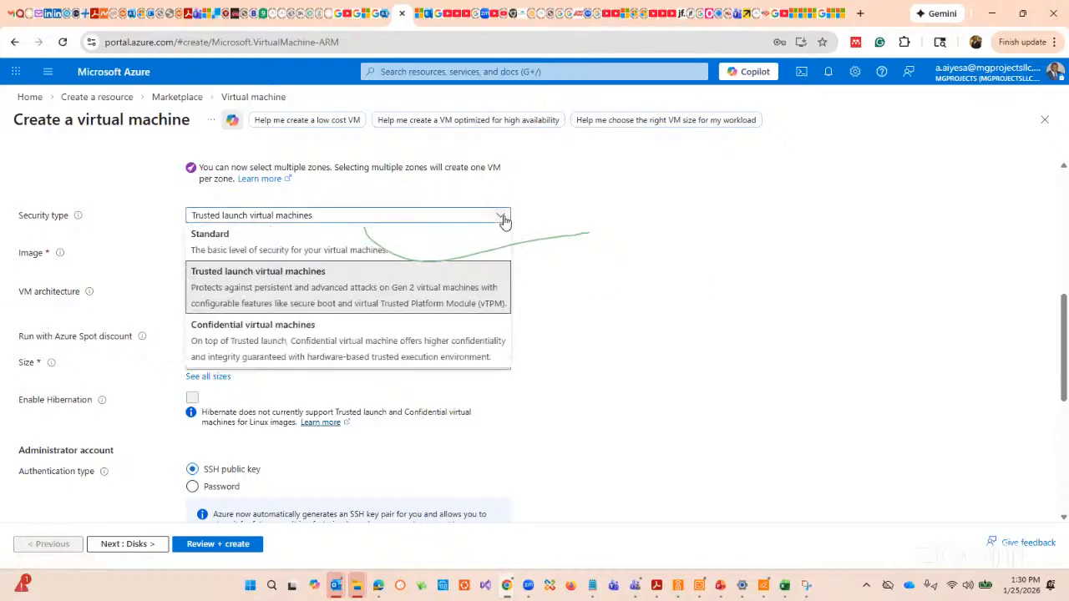
click(255, 242)
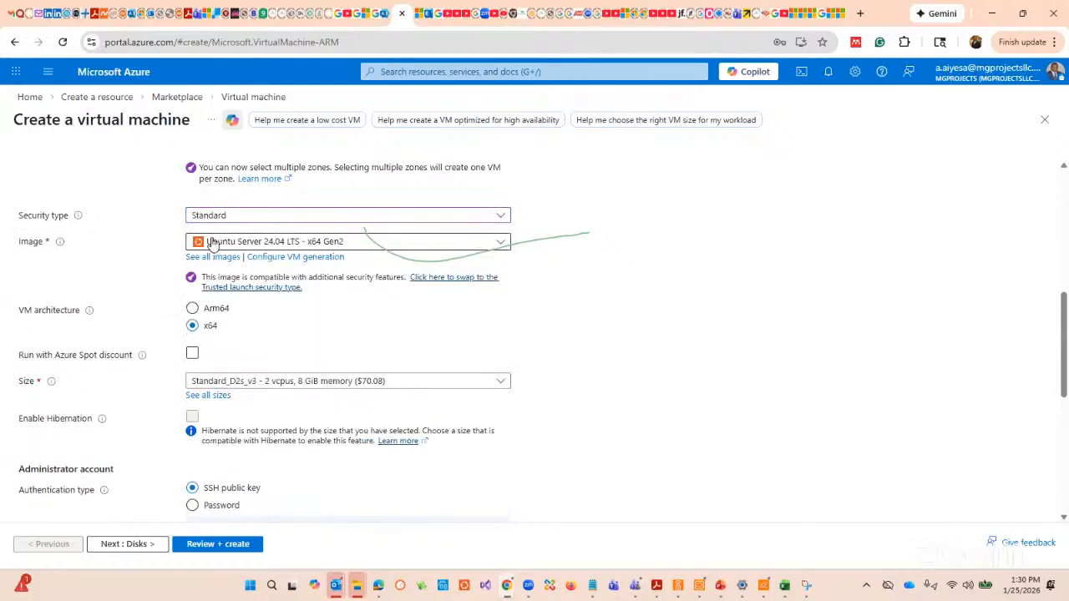
click(374, 242)
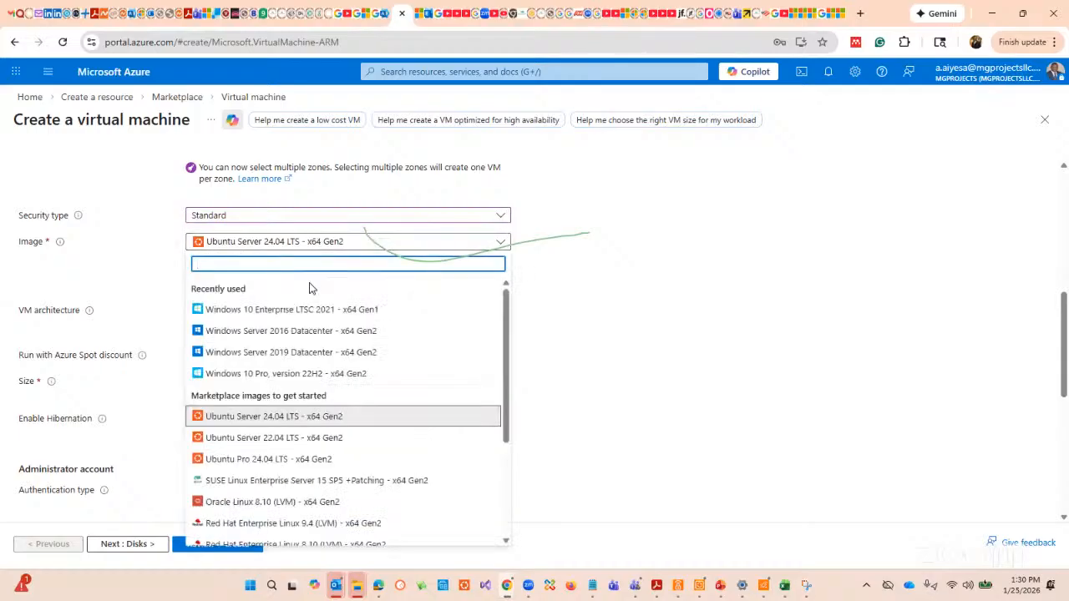
click(358, 314)
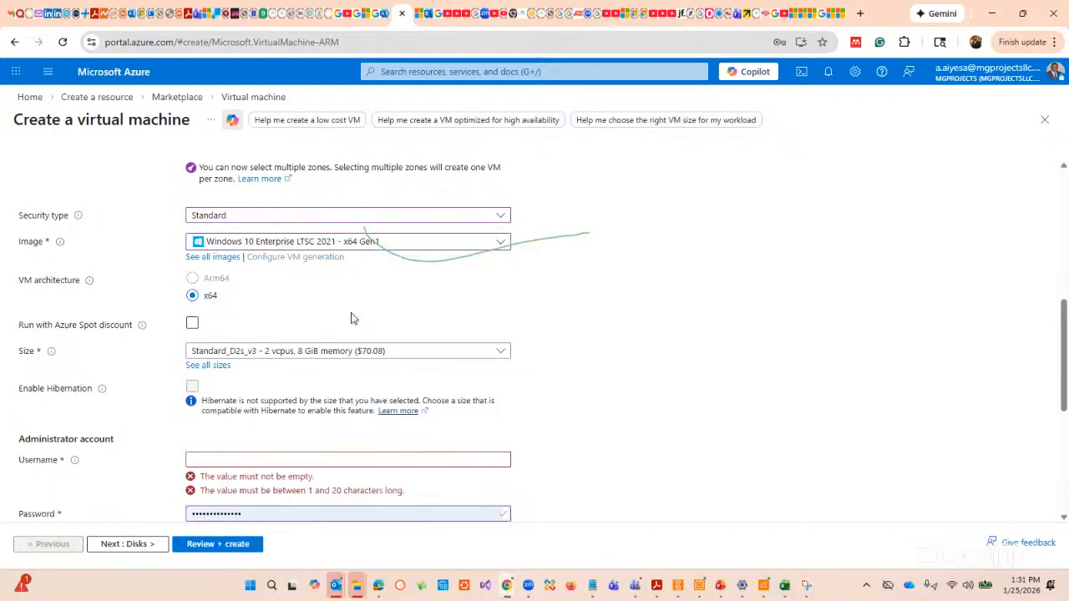
Review the available virtual machine sizes and choose Standard_D2s_v3 with 2 vcpus and 8 GiB memory.
scroll(494, 329, down, 3)
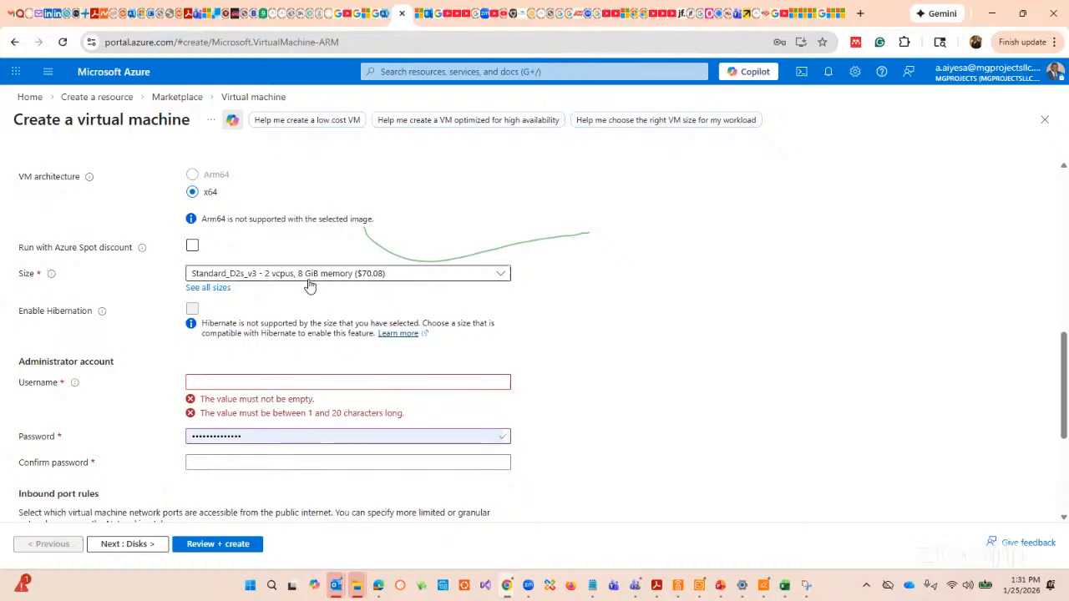
click(413, 278)
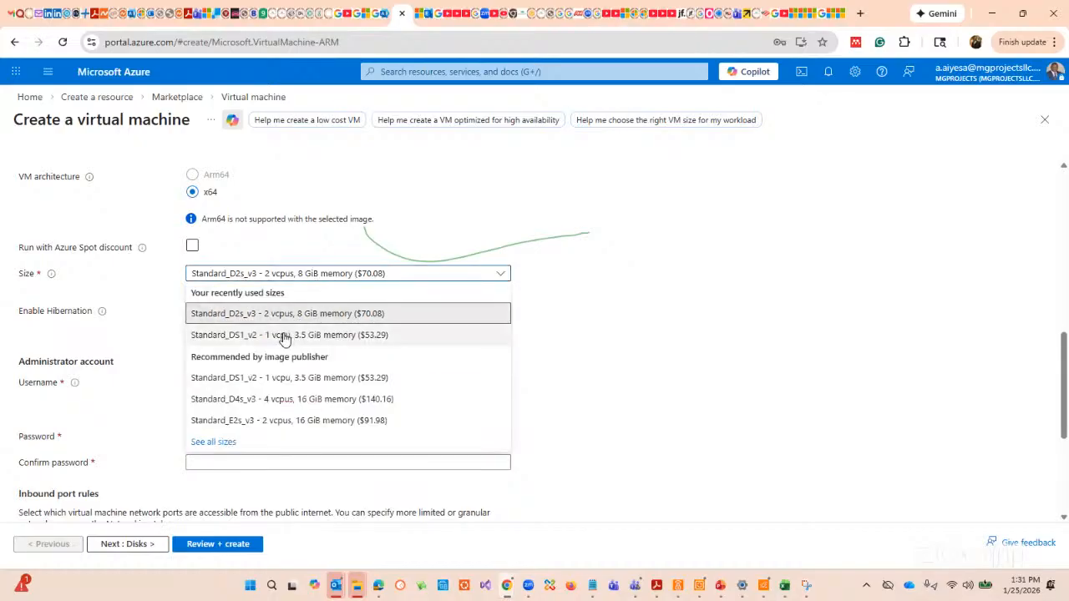
click(378, 316)
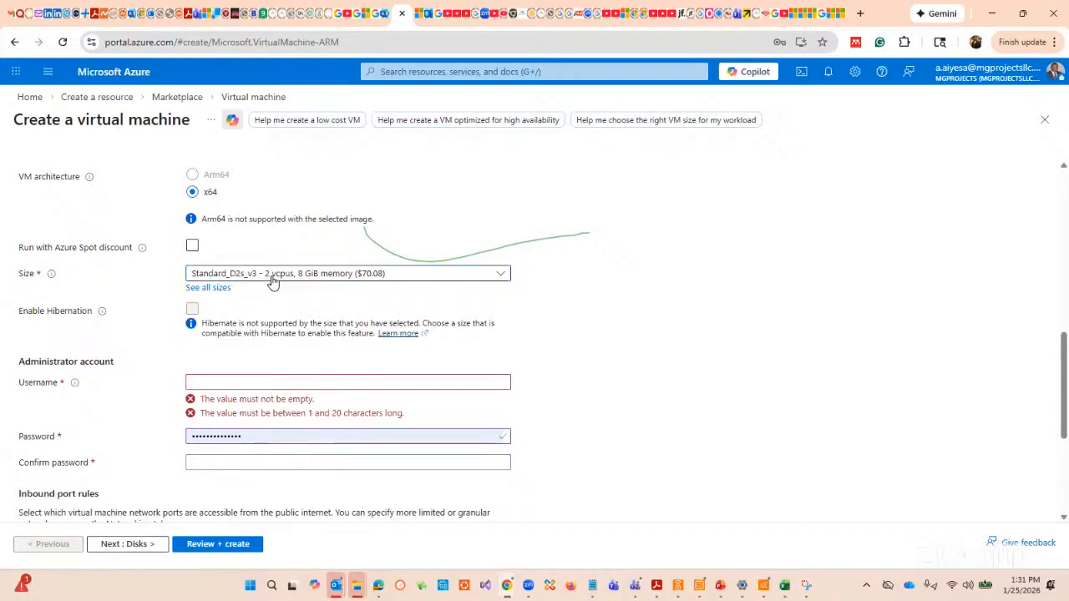
Enter the administrator account's username for the virtual machine and clear the prefilled password.
scroll(632, 305, down, 2)
scroll(632, 305, up, 3)
scroll(473, 355, down, 2)
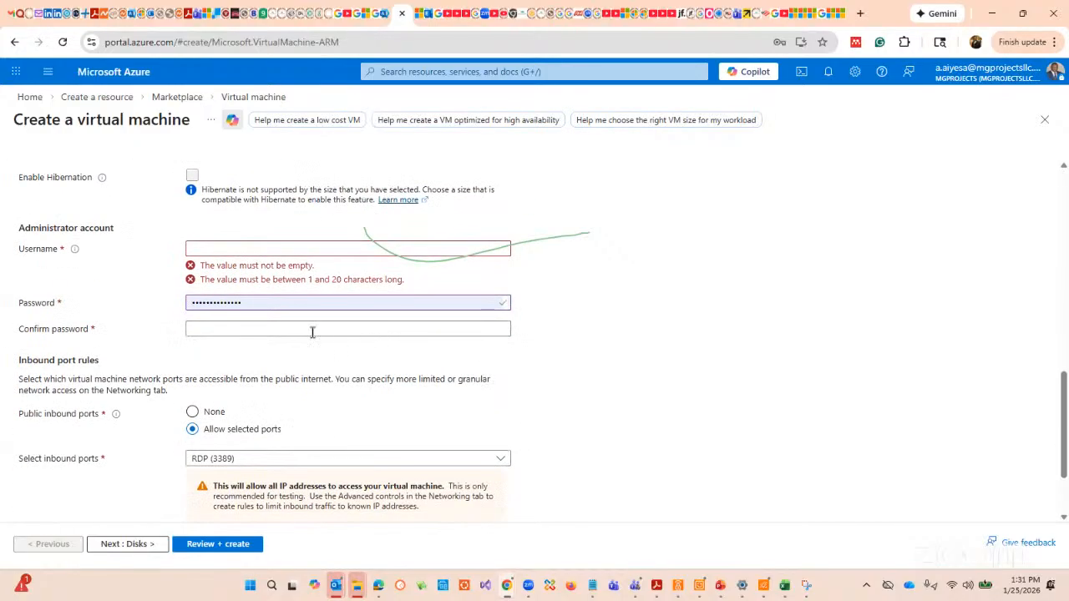
click(234, 243)
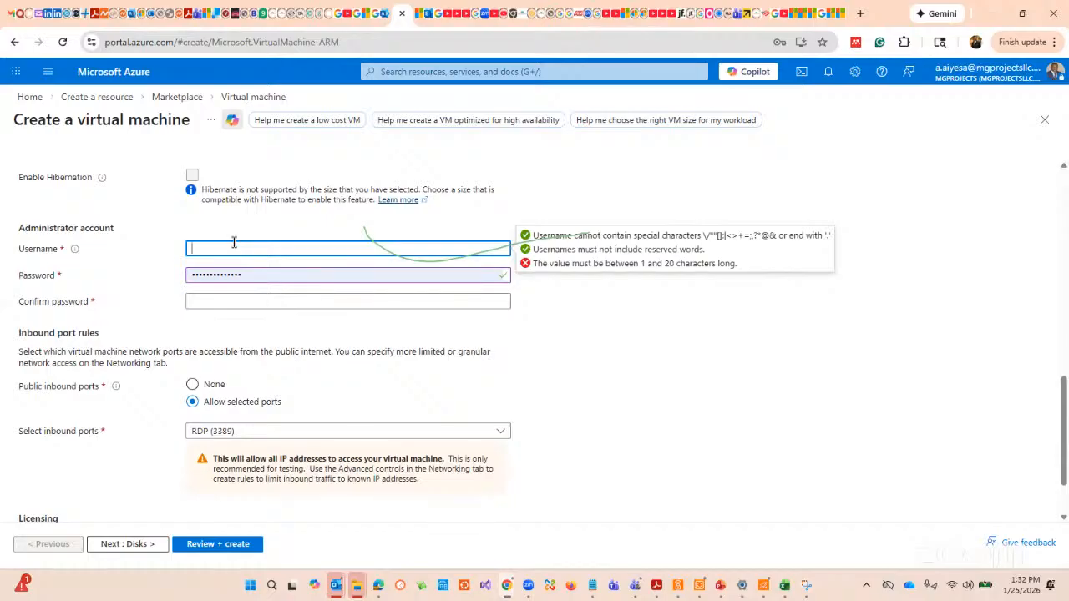
text(adele)
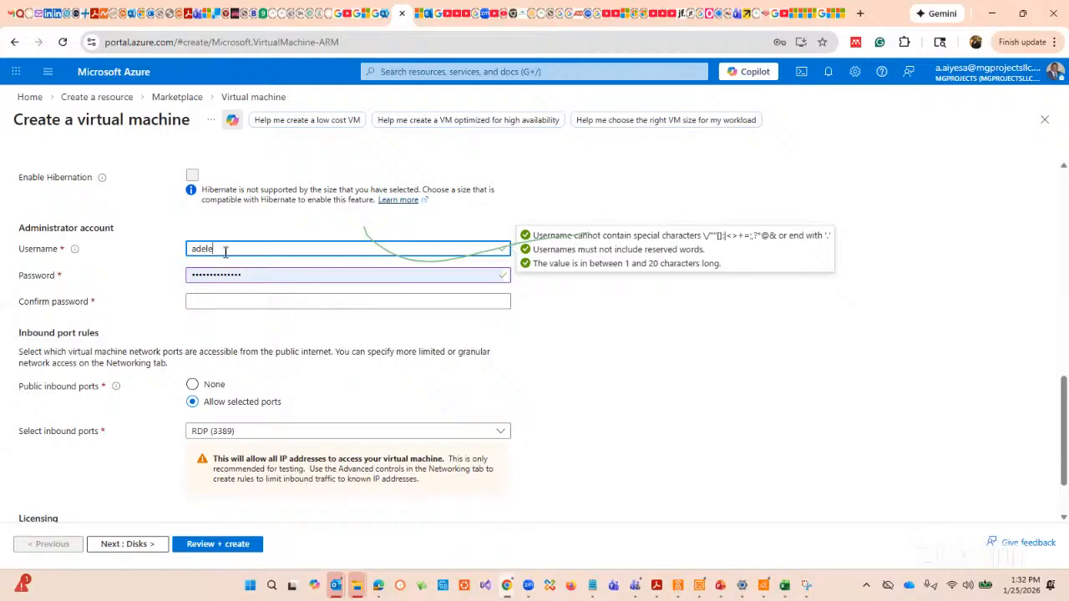
drag(253, 276, 184, 276)
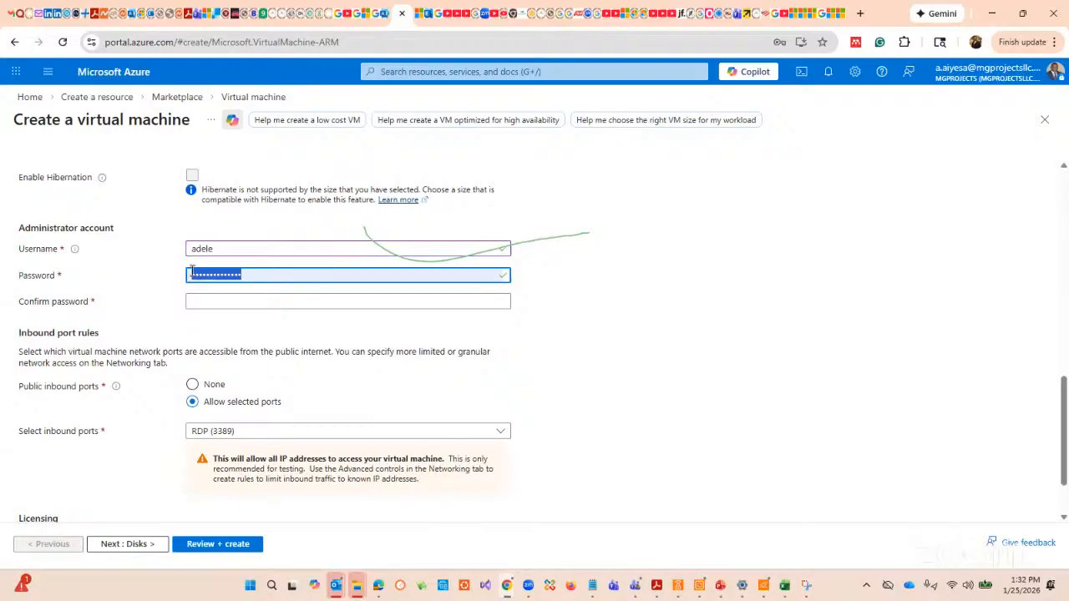
key(BackSpace)
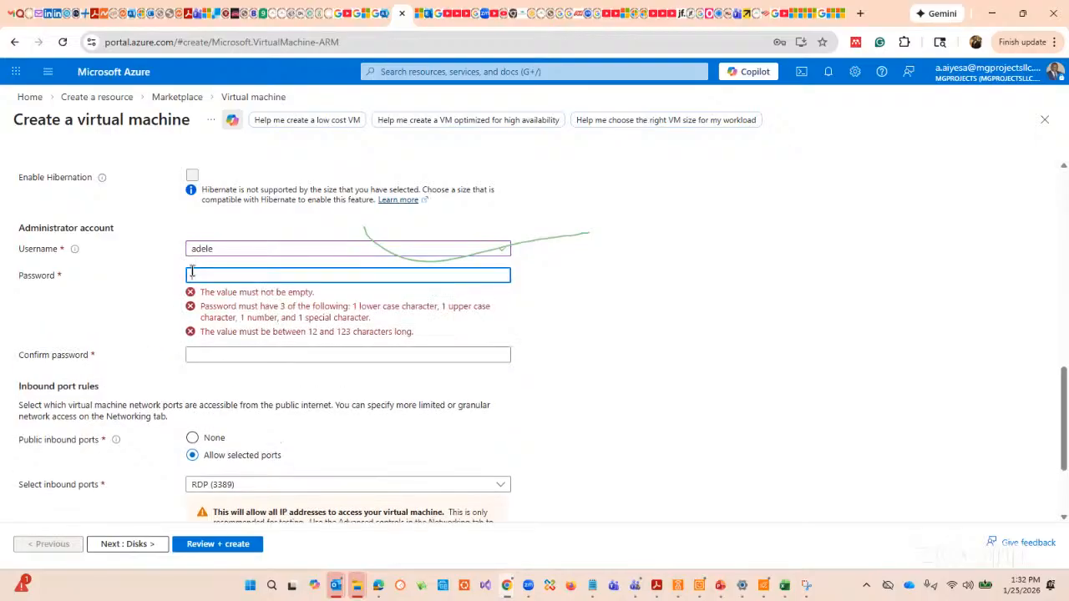
key(BackSpace)
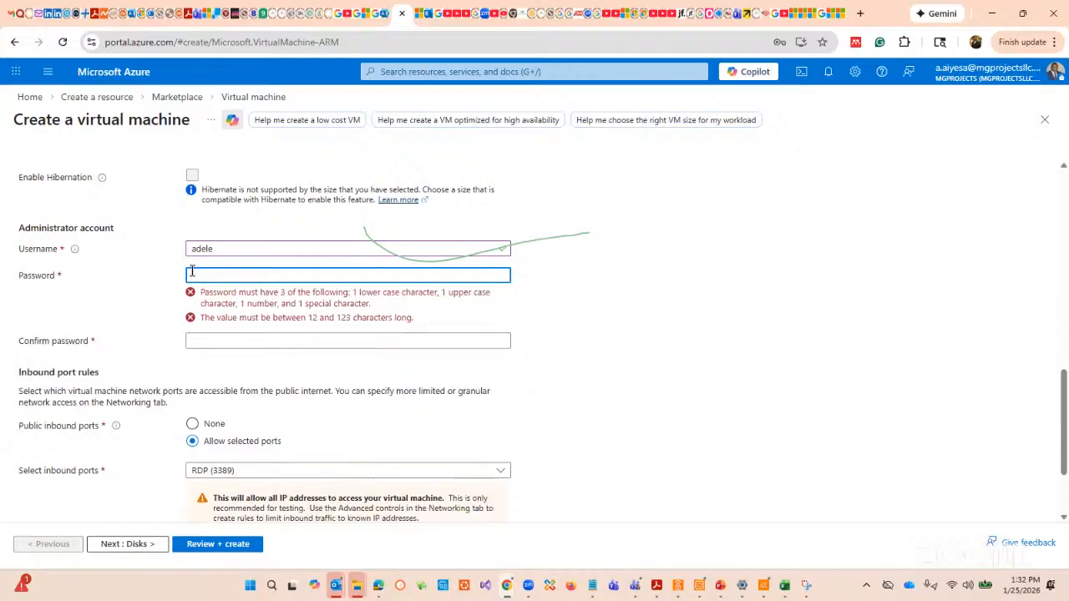
Try entering a new administrator account password, emptying the password field after each attempt.
text(•••••••••)
key(ctrl+a)
key(BackSpace)
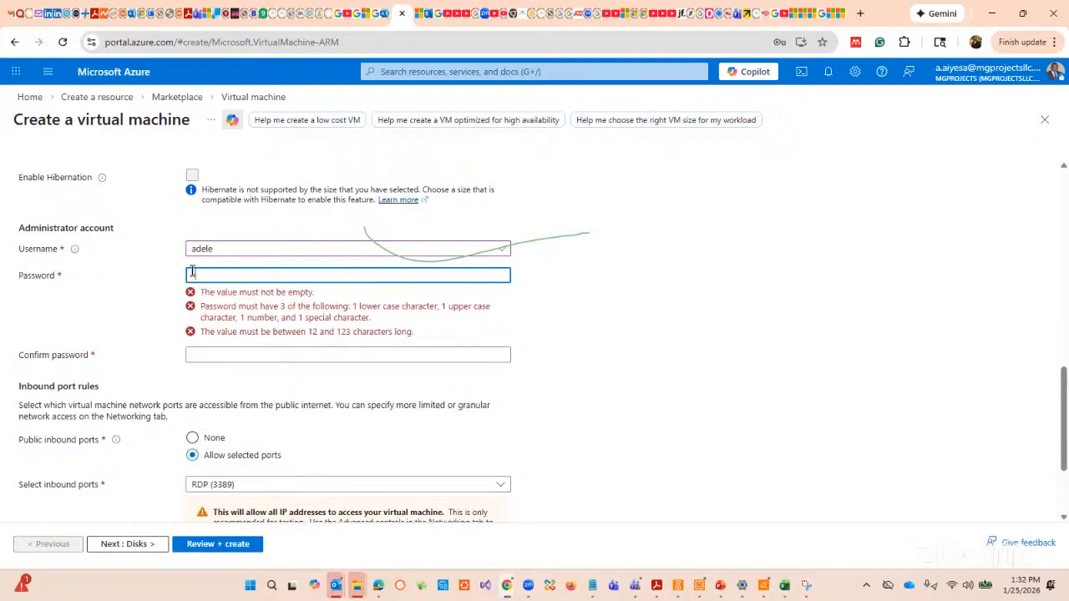
text(•••••)
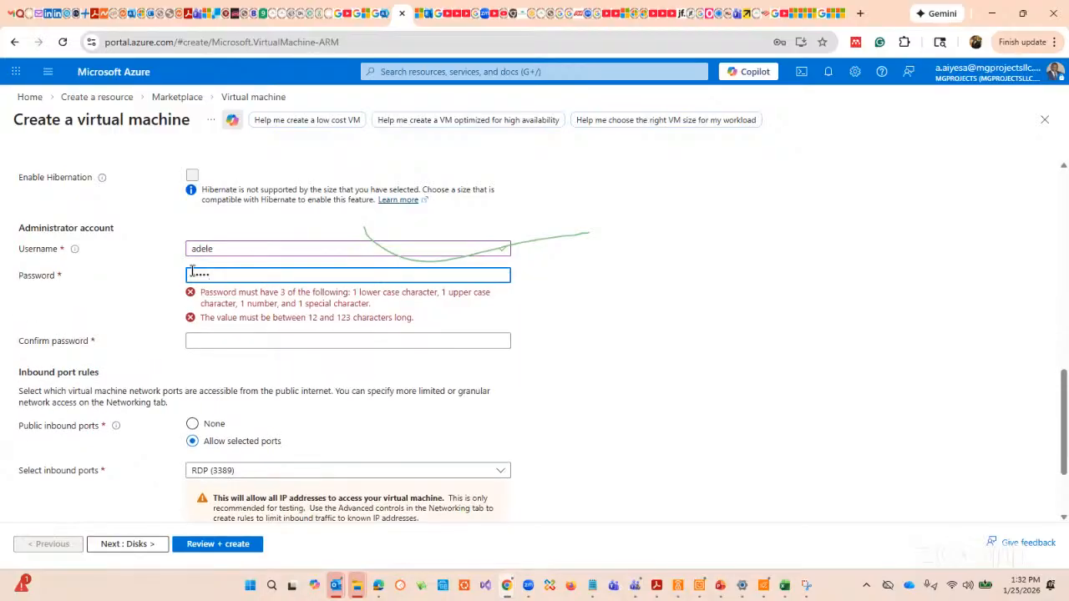
text(••••)
click(232, 314)
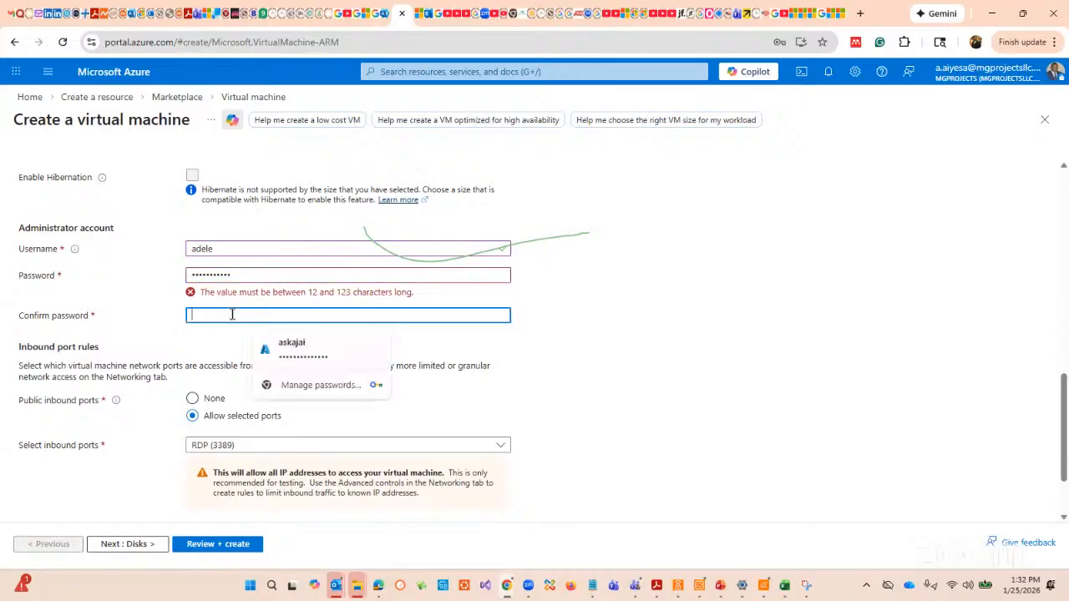
click(261, 276)
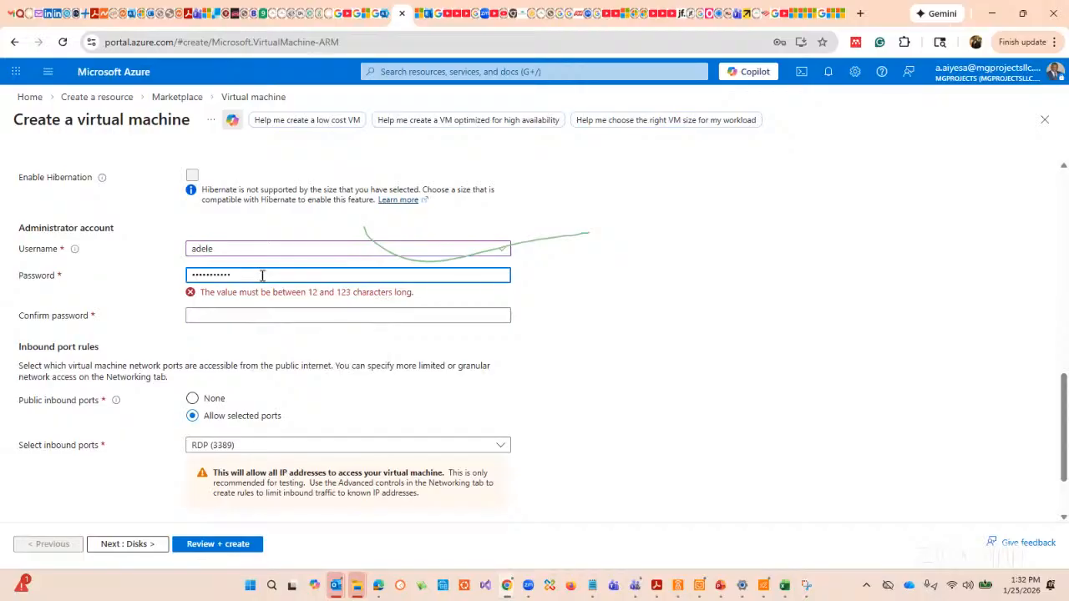
key(ctrl+a)
key(BackSpace)
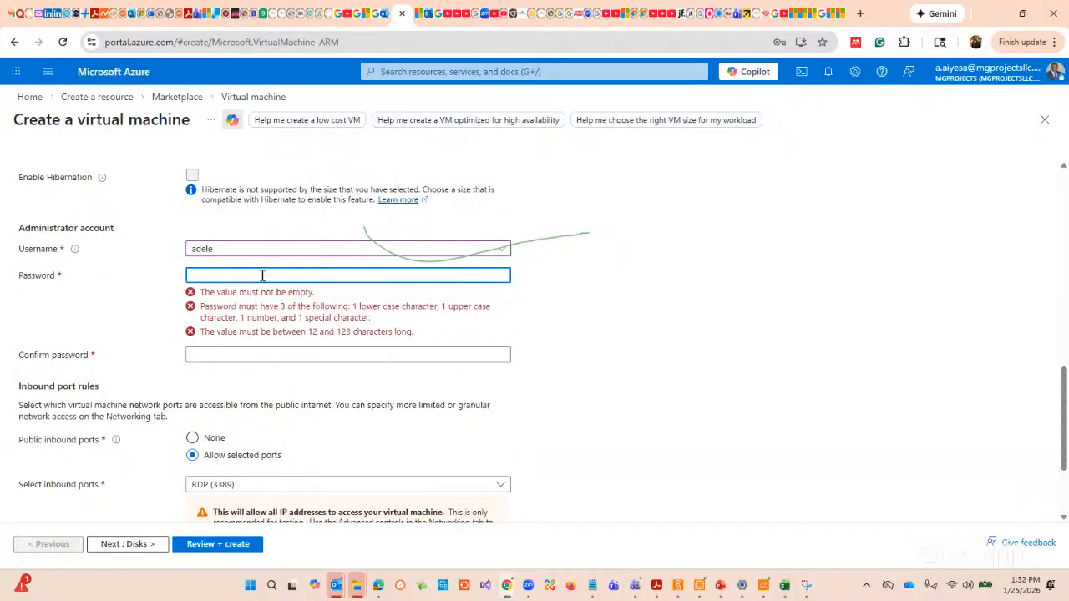
text(•••••)
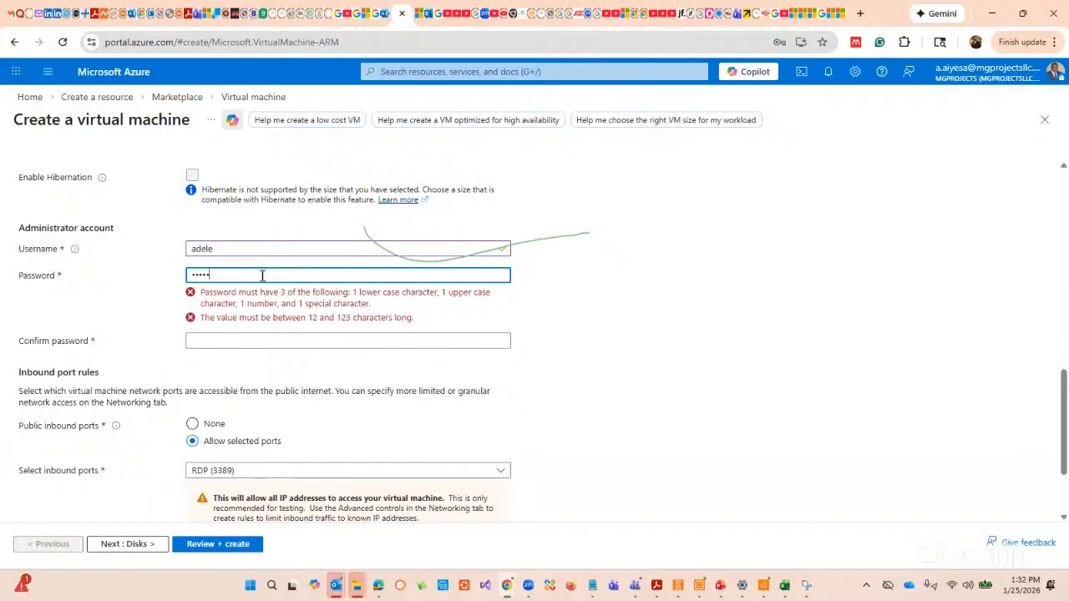
text(••••)
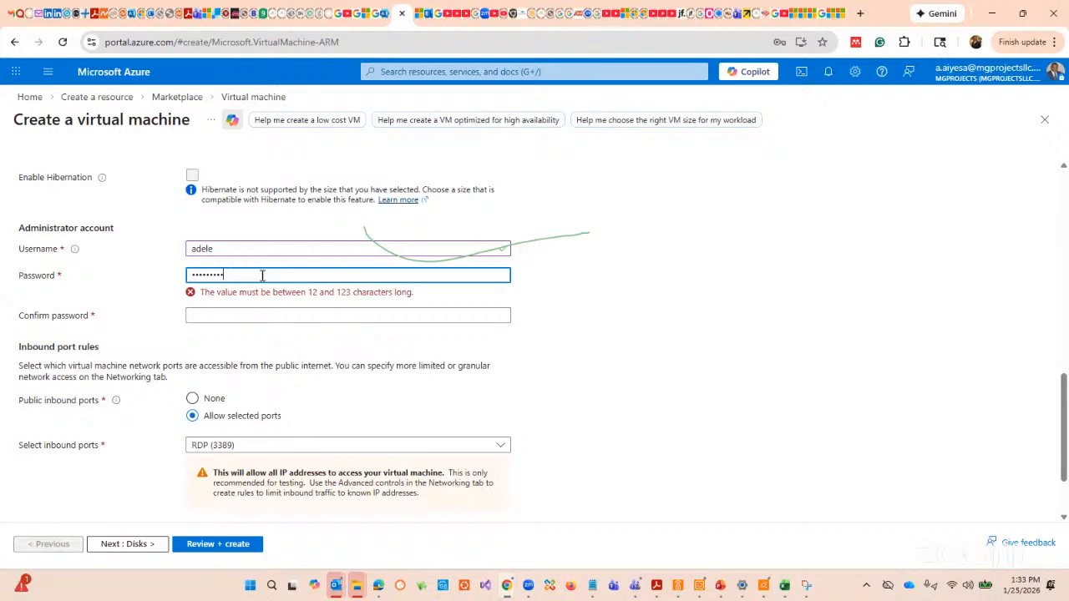
text(•••)
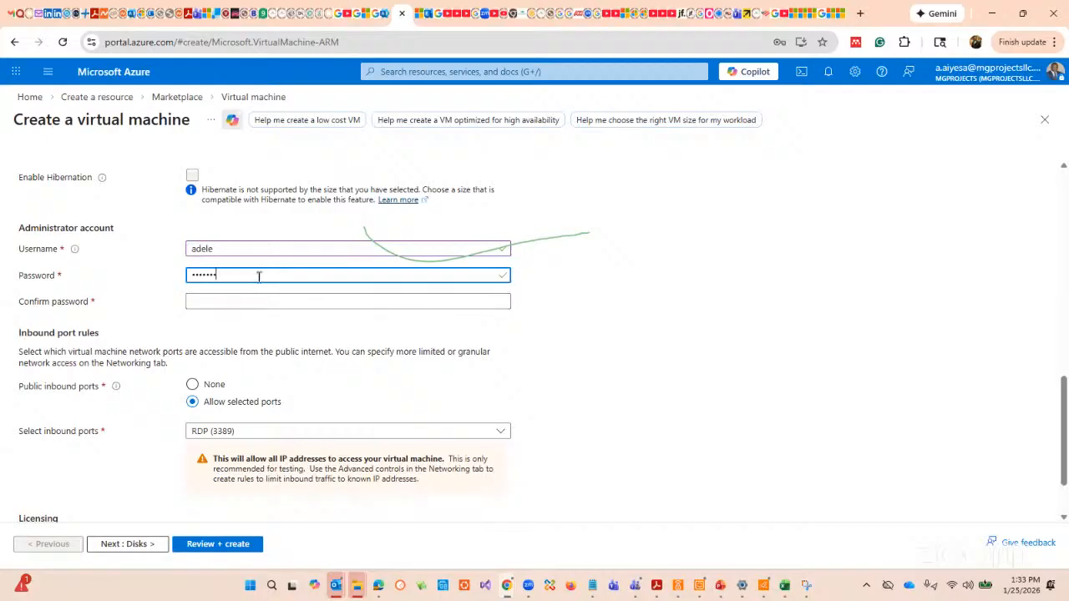
key(BackSpace)
key(BackSpace)
key(BackSpace)
key(BackSpace)
key(BackSpace)
text(•••)
key(BackSpace)
key(BackSpace)
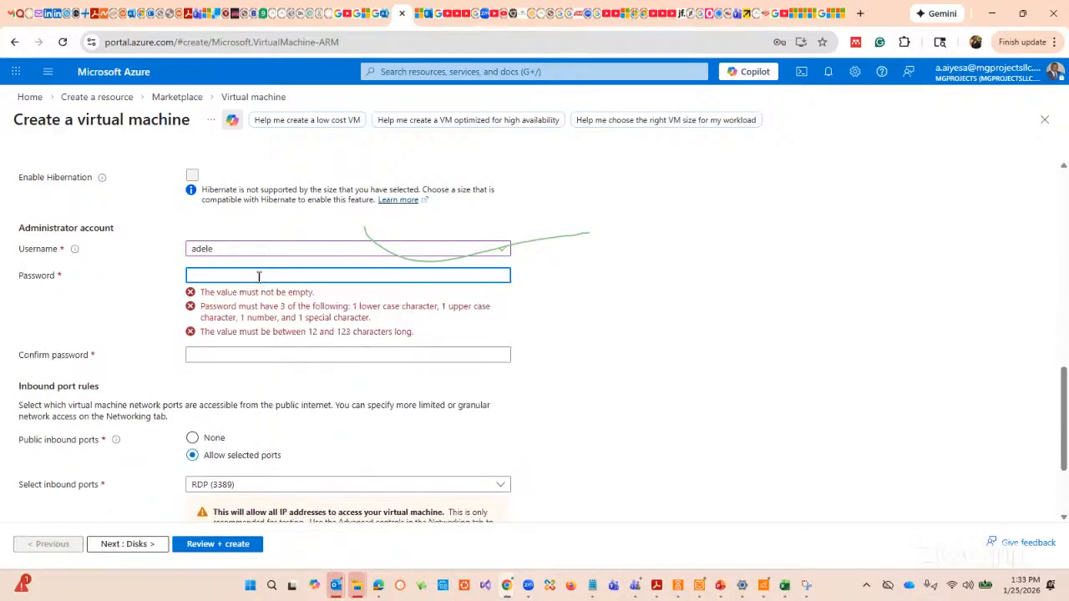
text(•••••••)
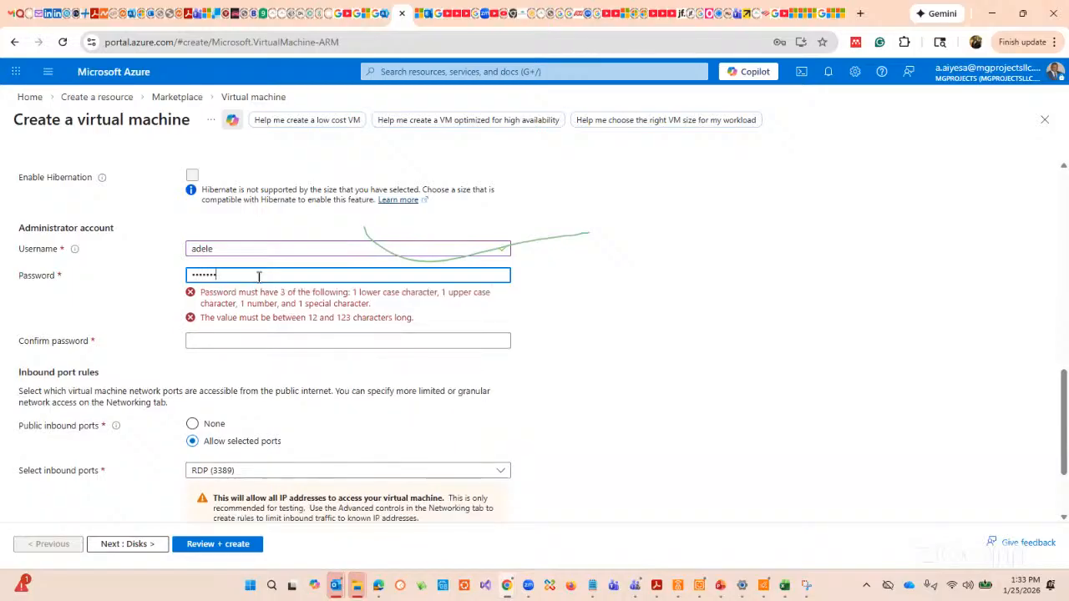
key(BackSpace)
key(BackSpace)
key(BackSpace)
key(BackSpace)
key(BackSpace)
key(BackSpace)
text(•••••••••••)
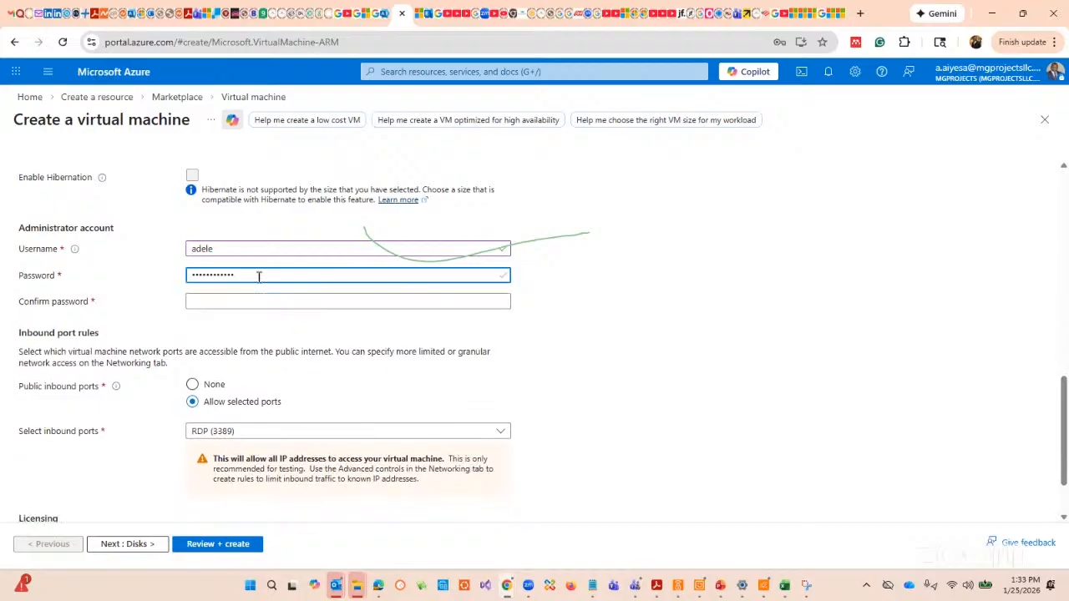
key(BackSpace)
key(BackSpace)
key(BackSpace)
key(BackSpace)
key(BackSpace)
key(BackSpace)
key(BackSpace)
key(BackSpace)
key(BackSpace)
key(BackSpace)
key(BackSpace)
key(BackSpace)
Enter the administrator account password and repeat it as the confirm password.
text(•••••••••)
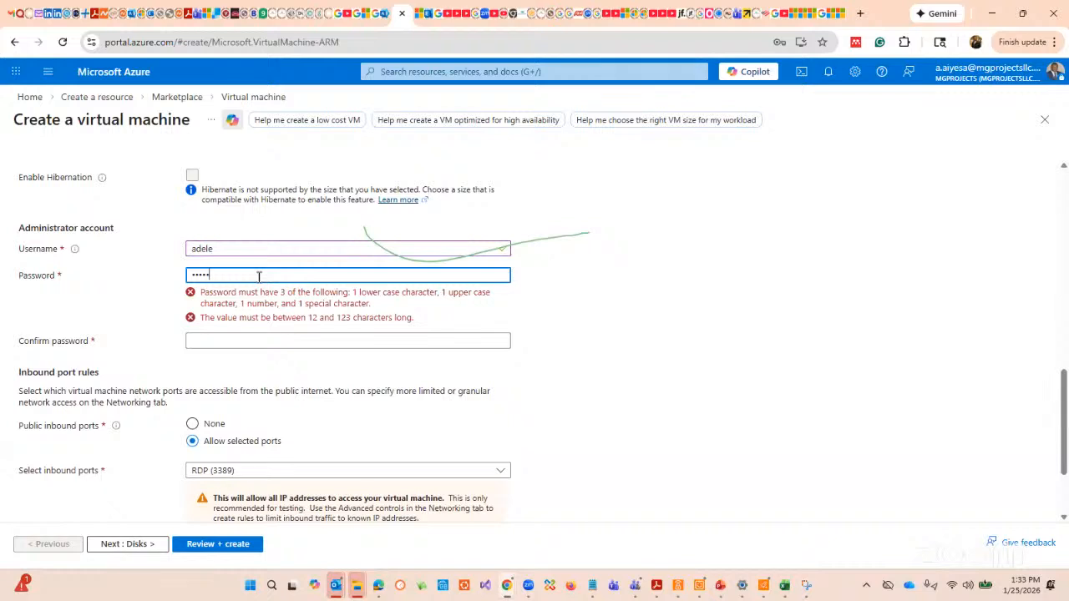
text(••)
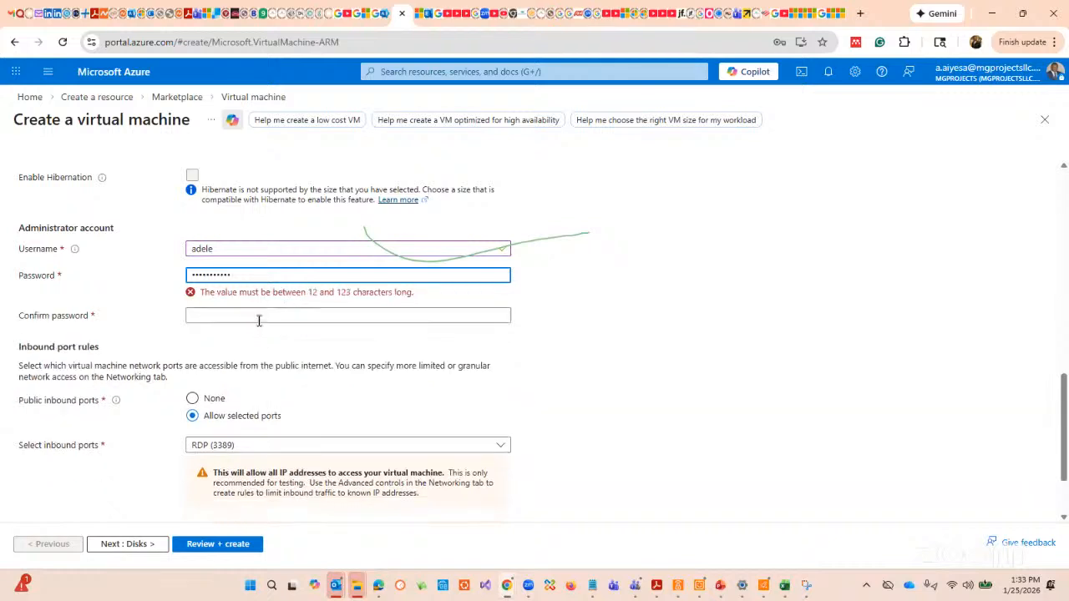
click(259, 315)
text(•••••)
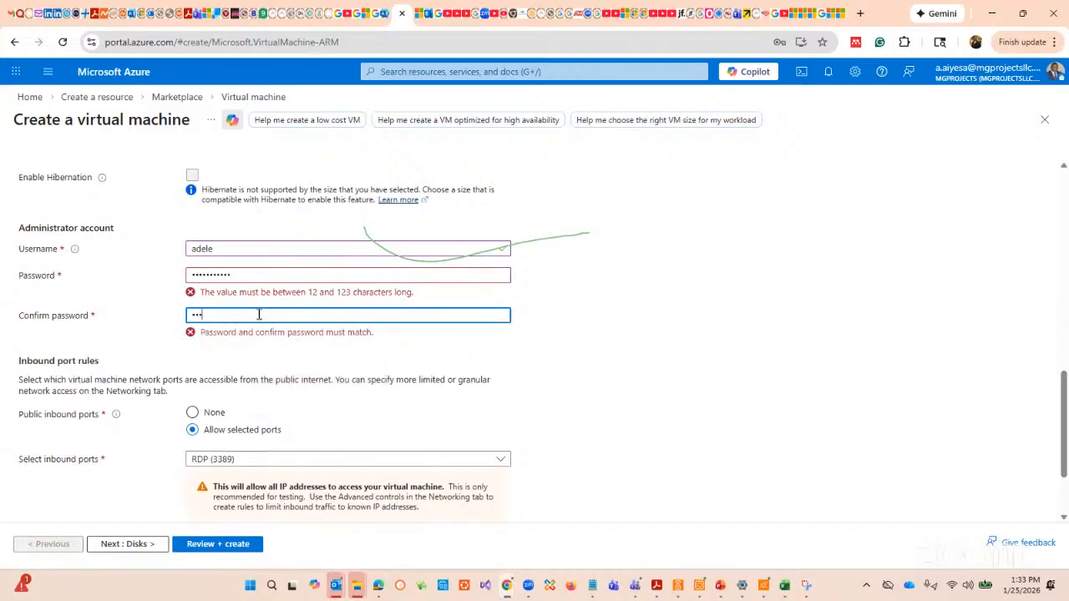
text(••••••)
Lengthen the administrator password and its confirmation identically to meet the 12-character minimum.
click(261, 274)
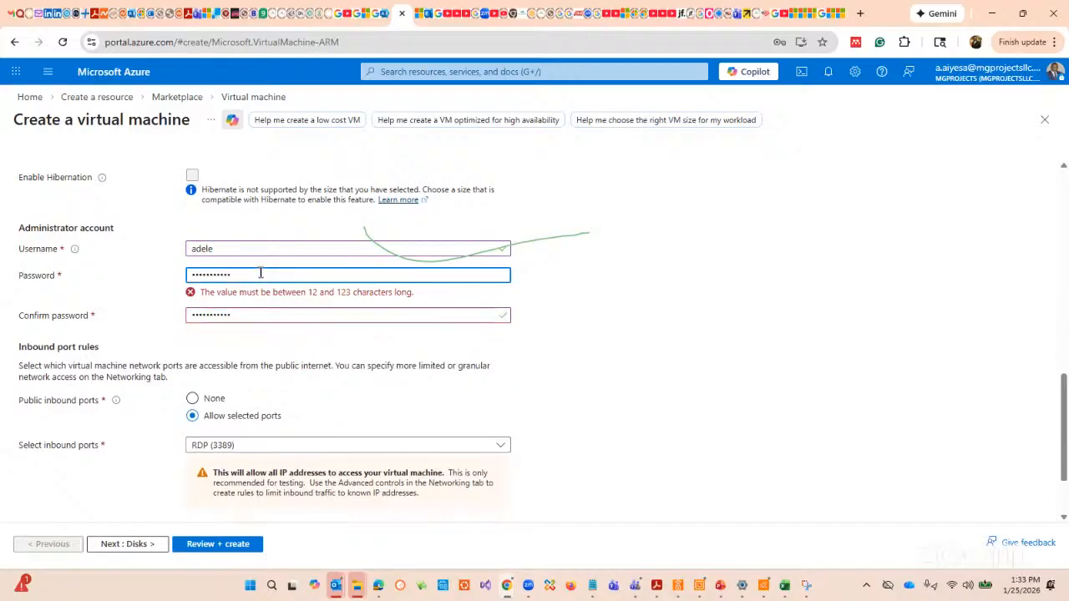
text(••)
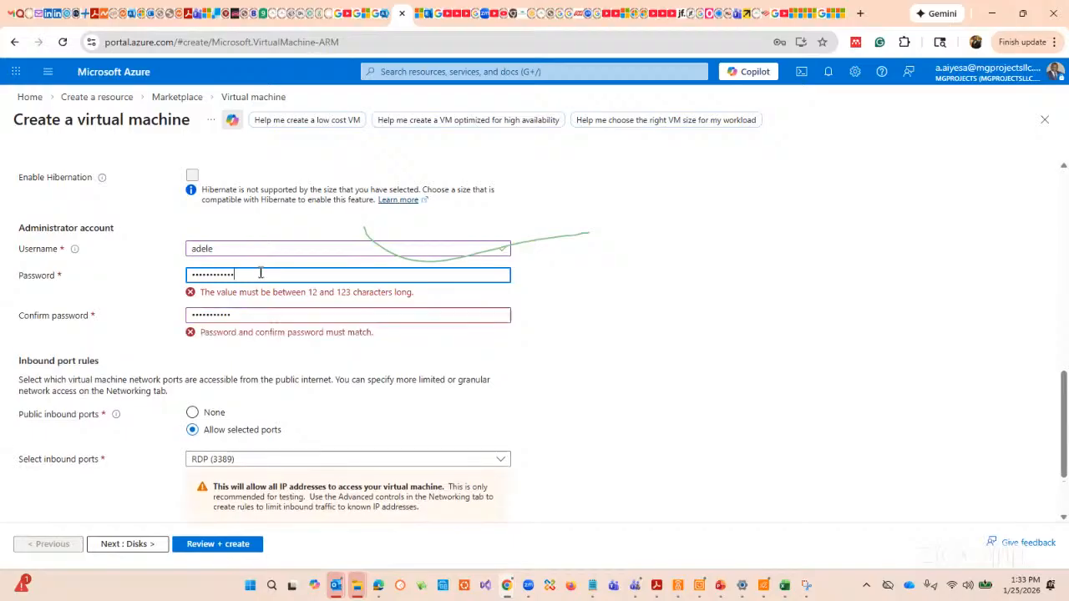
click(261, 304)
text(••)
click(628, 334)
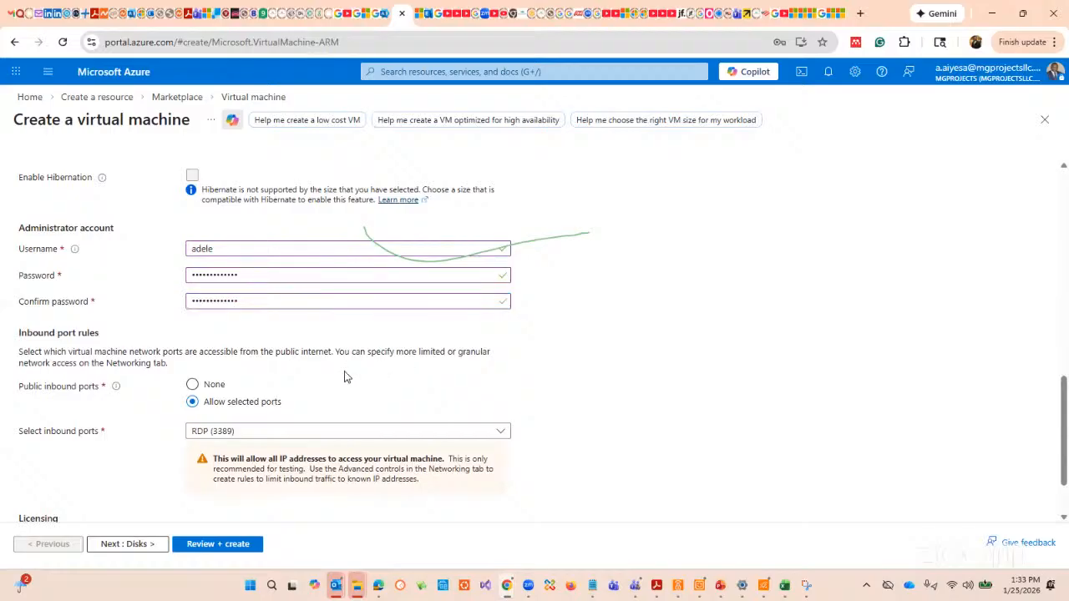
Confirm the eligible Windows 10/11 license with multi-tenant hosting rights, check the basic settings and proceed to Review + create.
scroll(280, 392, down, 1)
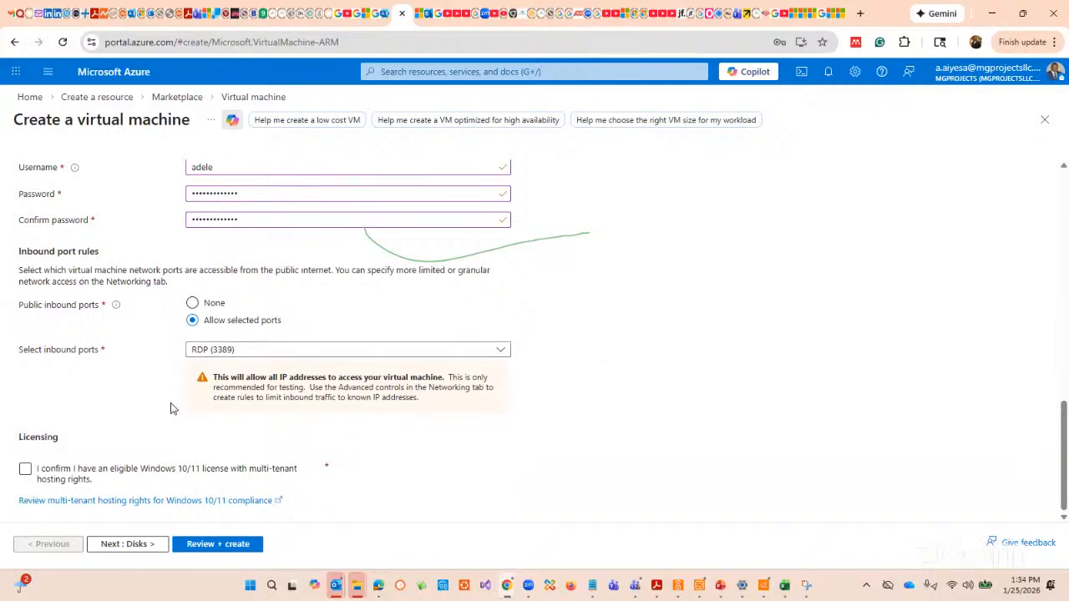
click(26, 471)
scroll(699, 281, up, 2)
scroll(685, 288, down, 2)
scroll(529, 375, up, 7)
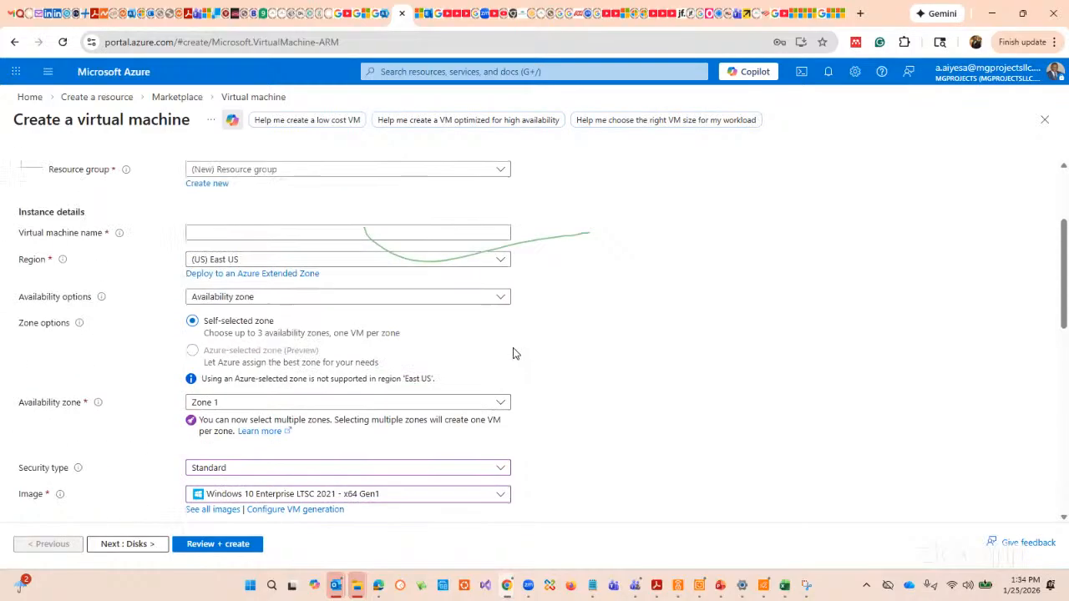
scroll(513, 353, down, 3)
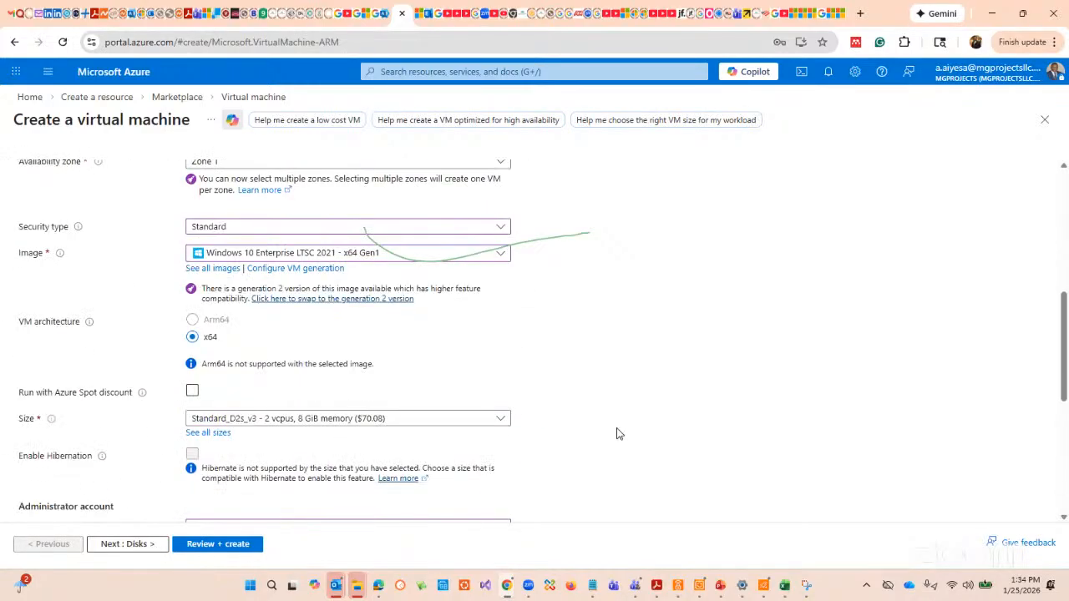
scroll(545, 227, down, 5)
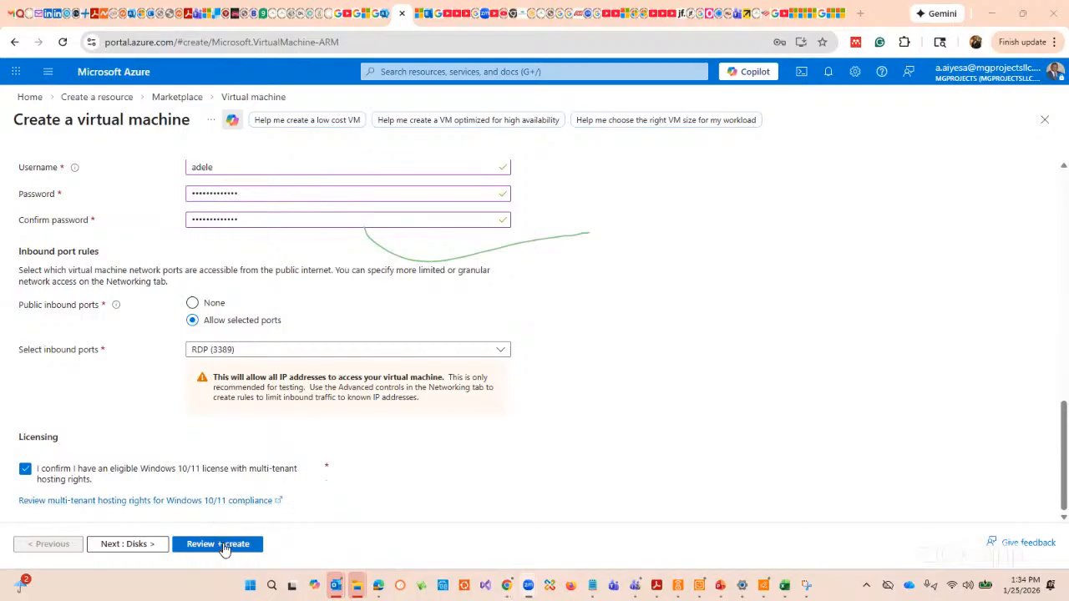
click(222, 545)
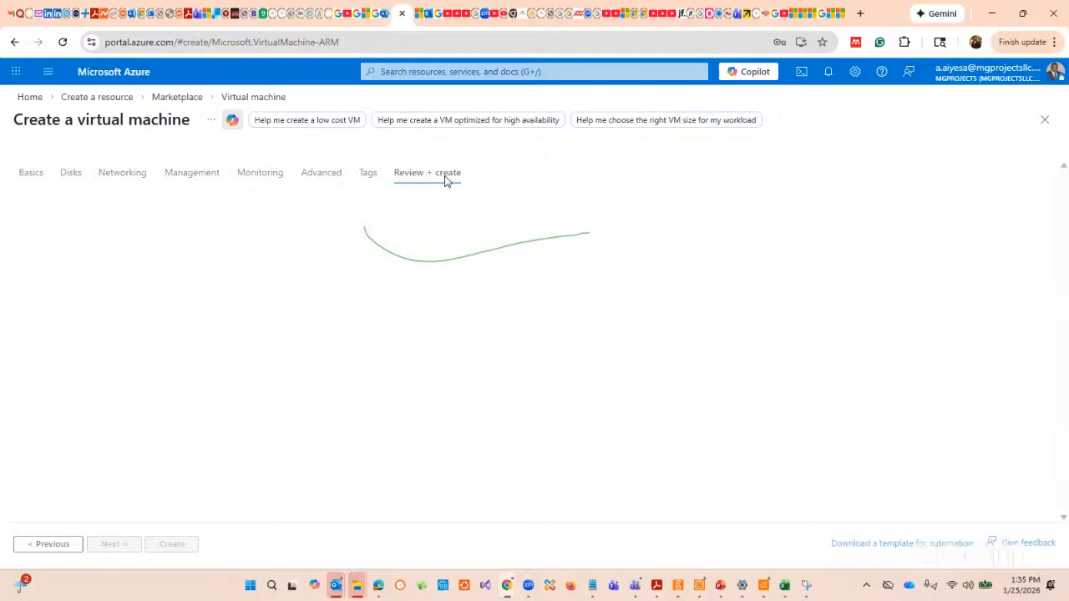
Try to reload the virtual machine's Review + create page.
click(128, 43)
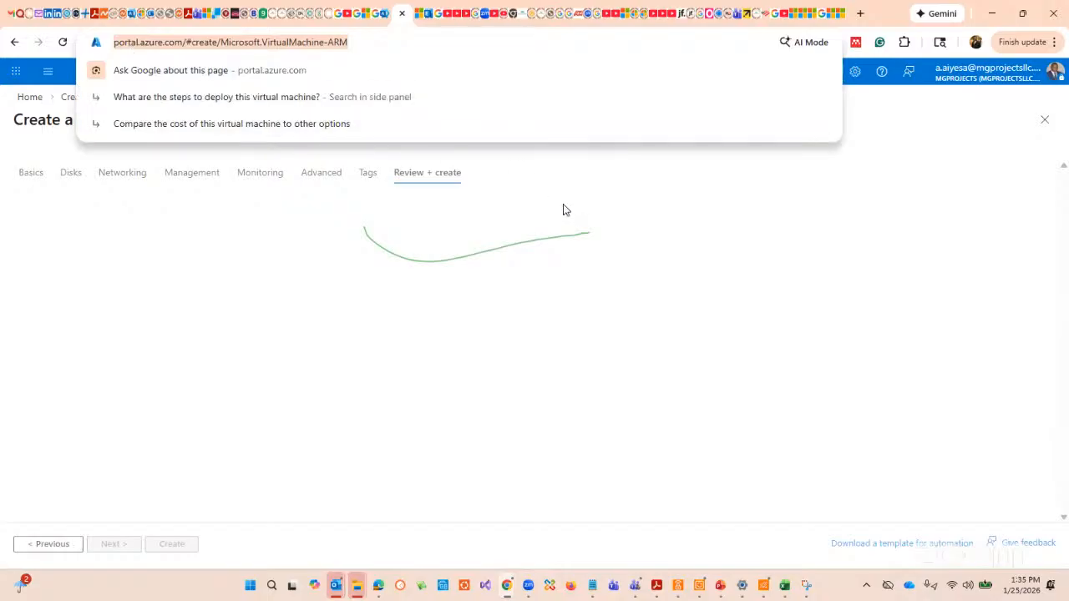
click(707, 275)
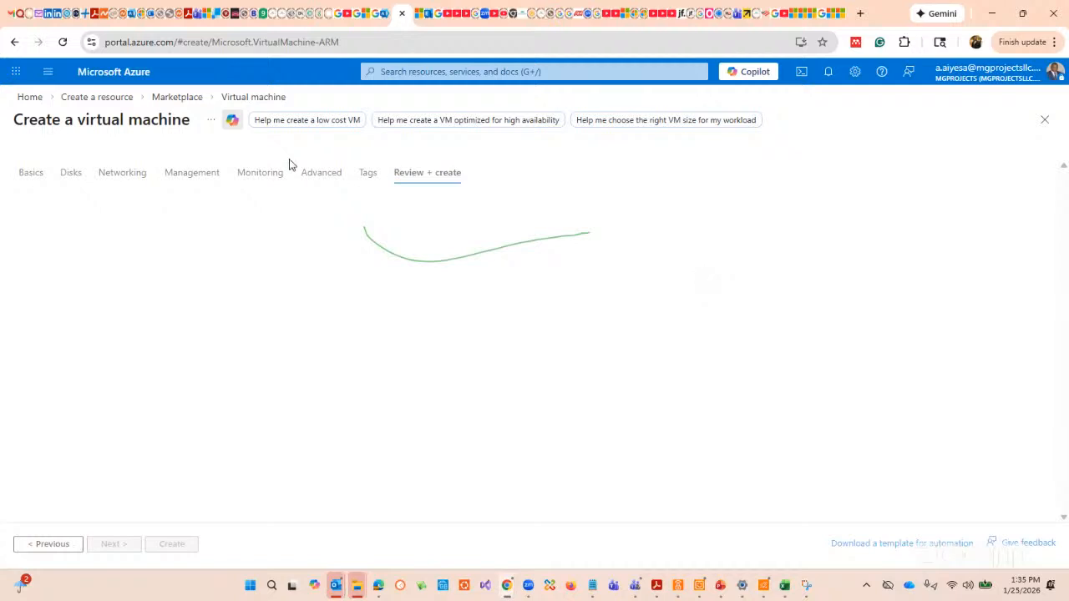
click(385, 41)
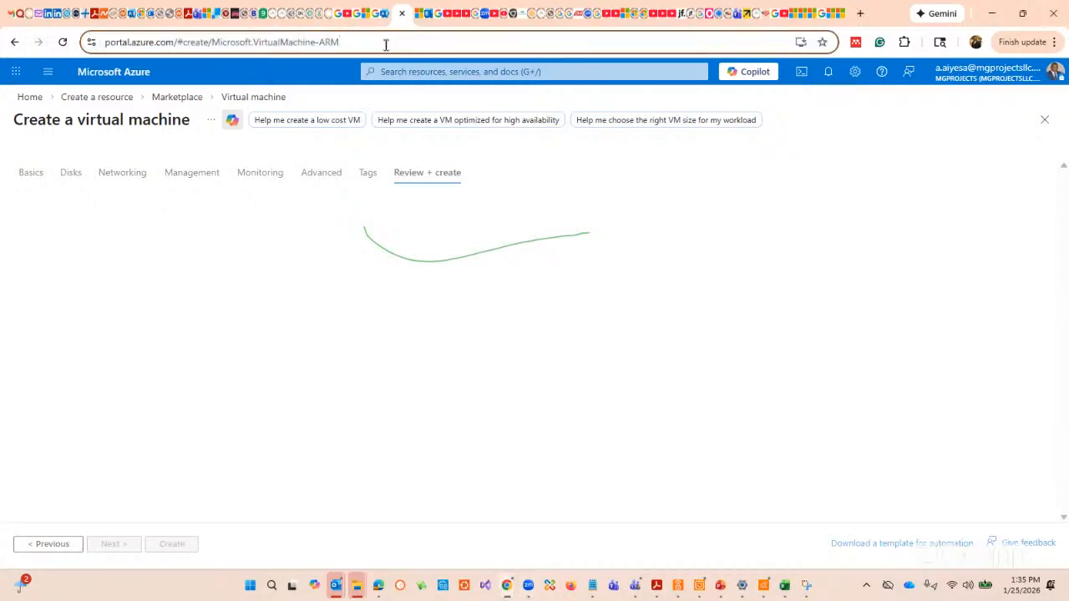
key(Return)
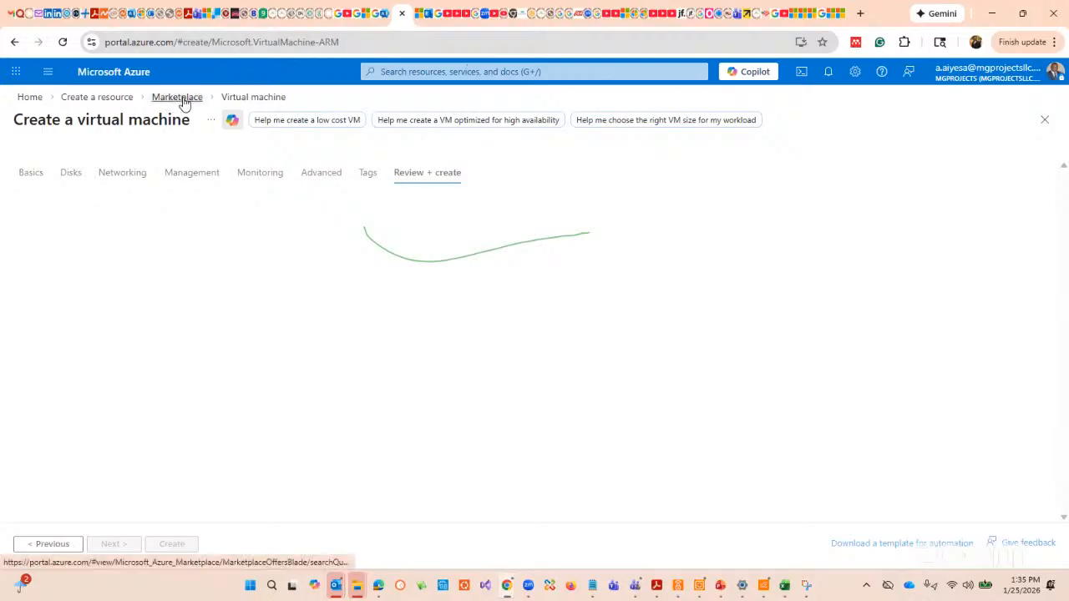
Leave the virtual machine creation form, return to the Azure home page and open the Virtual machines list.
click(252, 101)
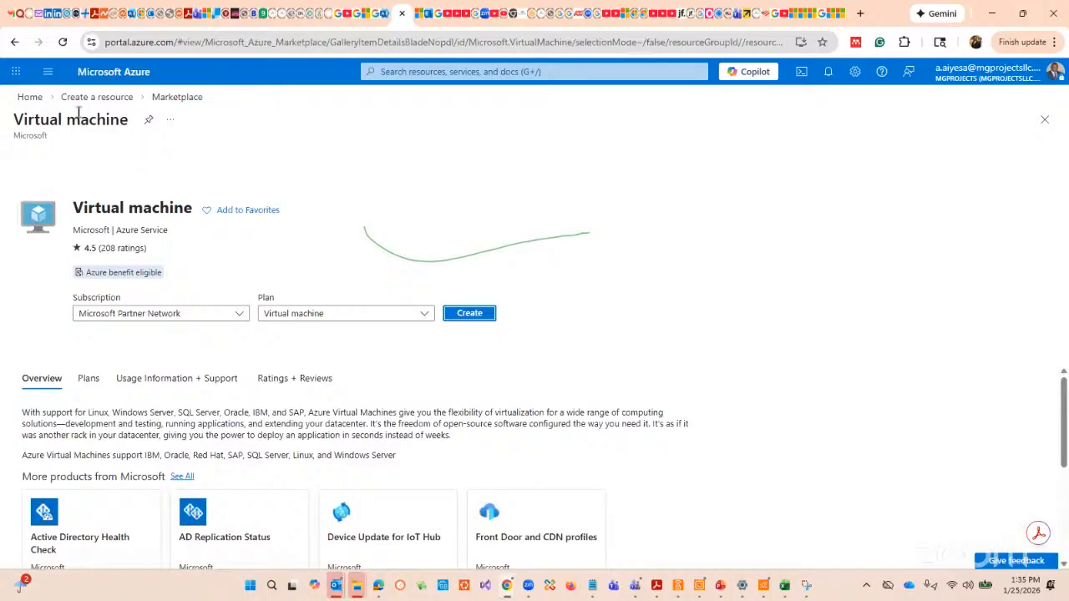
click(29, 98)
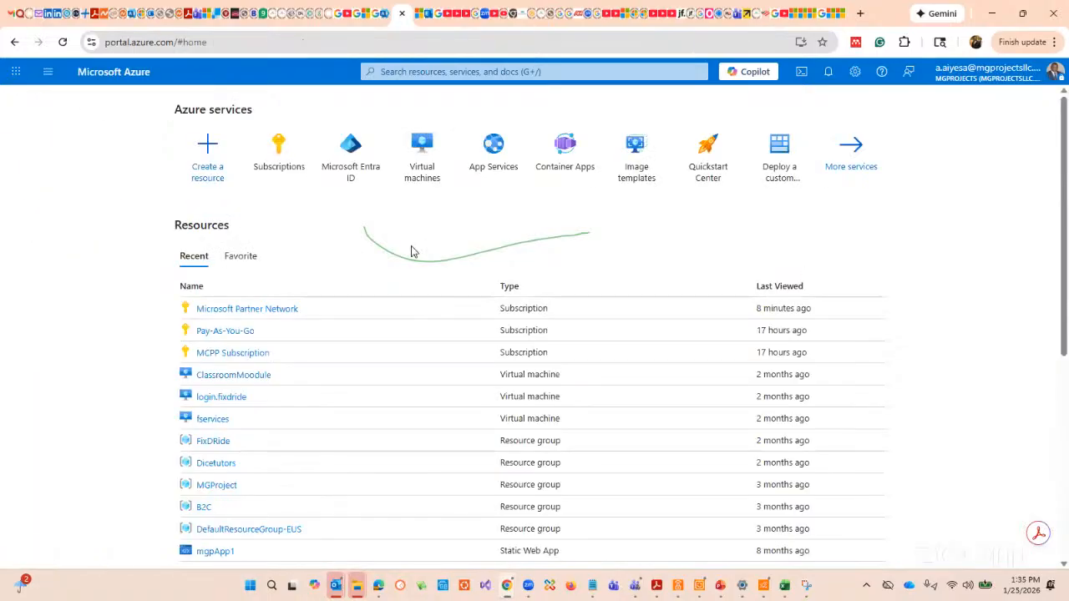
click(425, 175)
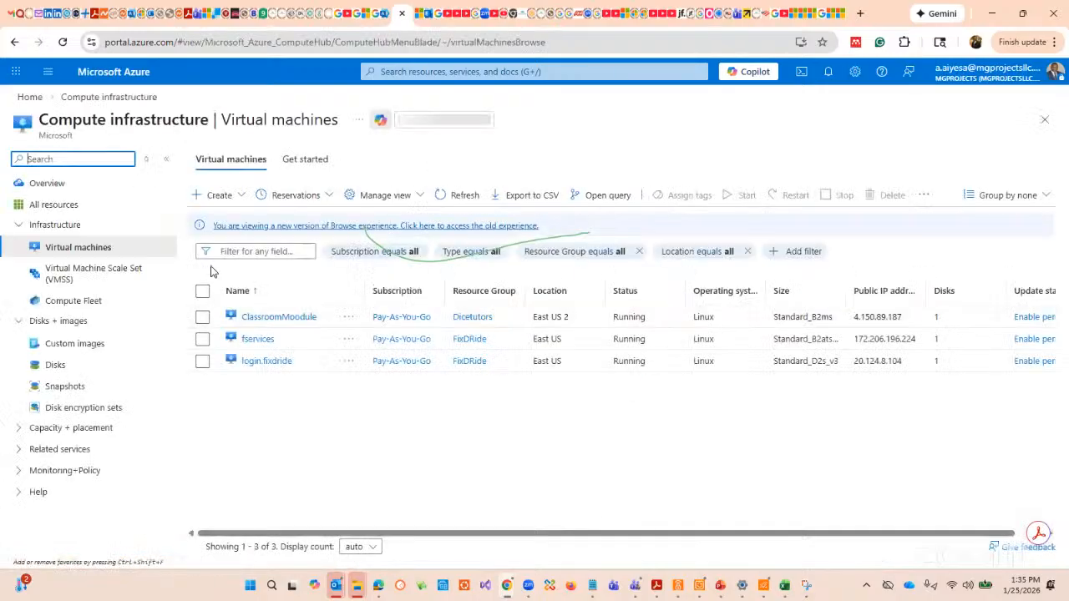
Start creating a new virtual machine and set its subscription to Microsoft Partner Network.
click(219, 200)
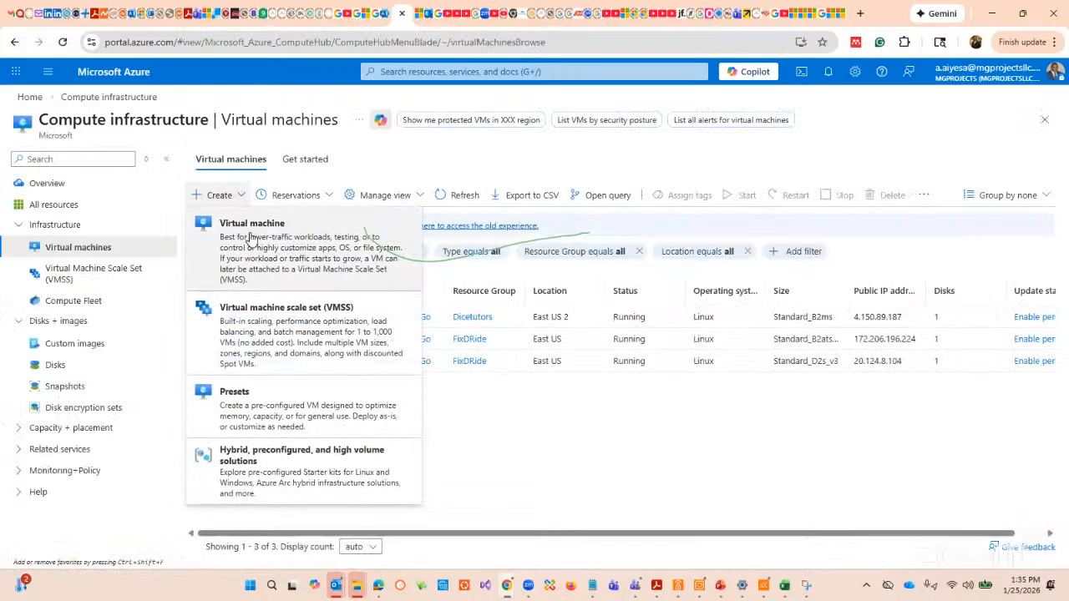
click(317, 252)
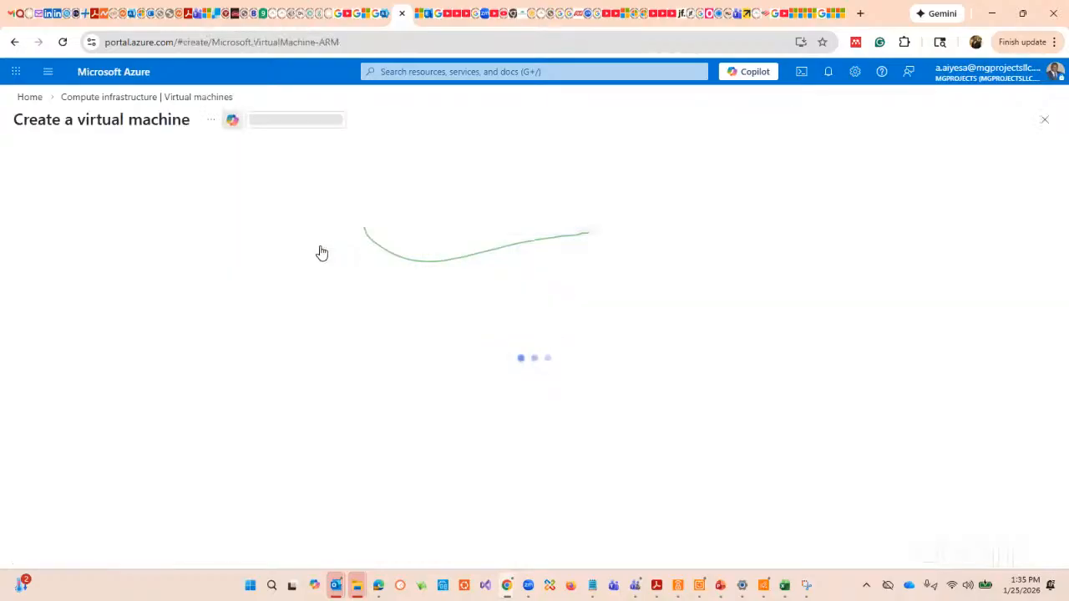
scroll(392, 341, down, 3)
scroll(397, 337, up, 3)
click(493, 237)
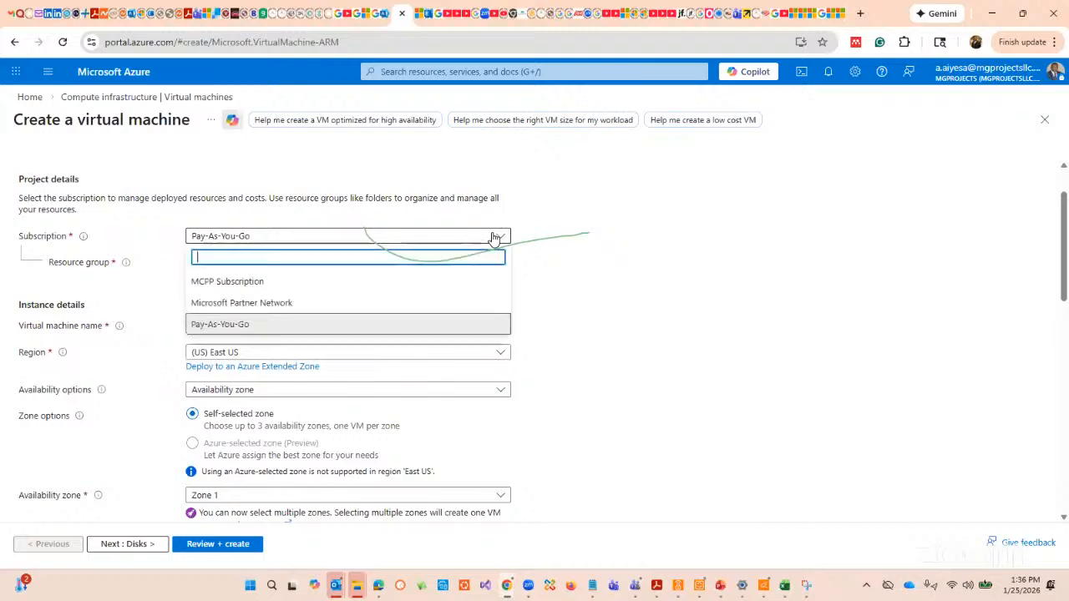
click(296, 306)
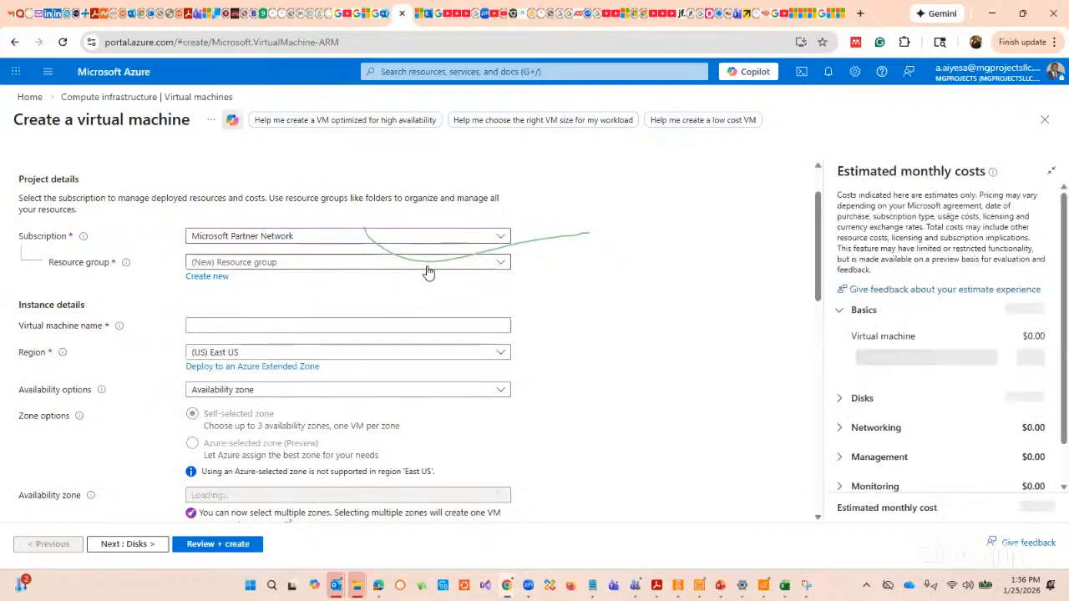
Create a new resource group named demo for the virtual machine.
click(502, 264)
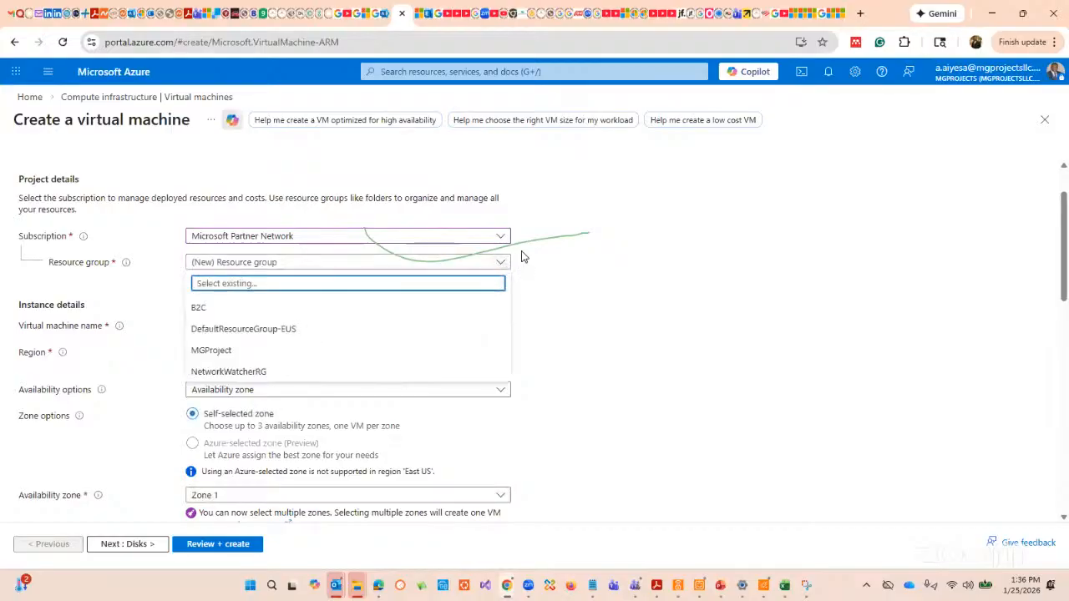
click(598, 282)
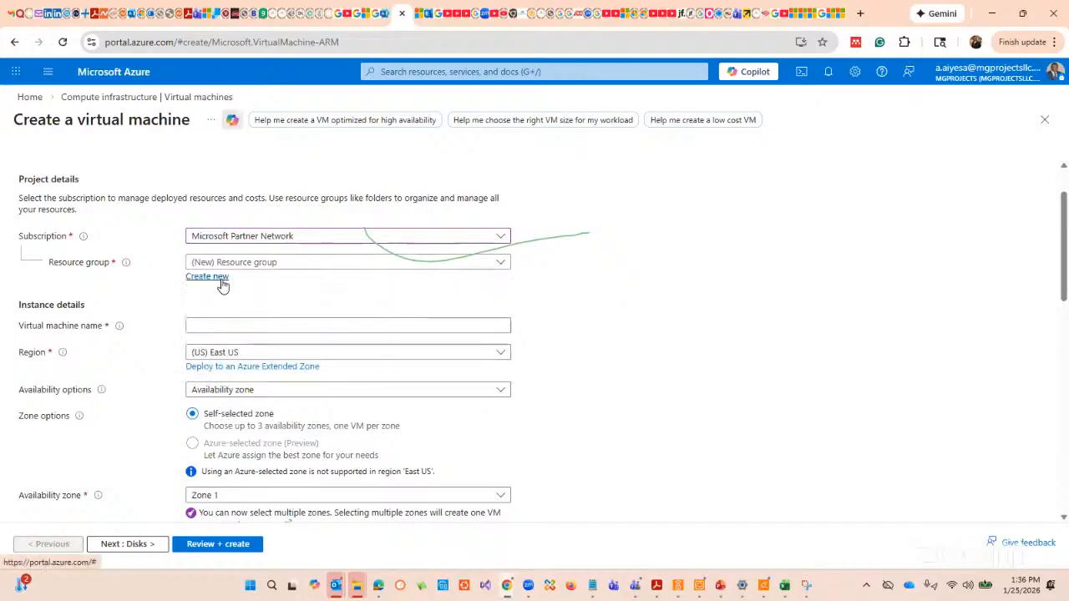
scroll(654, 299, down, 2)
scroll(654, 299, up, 2)
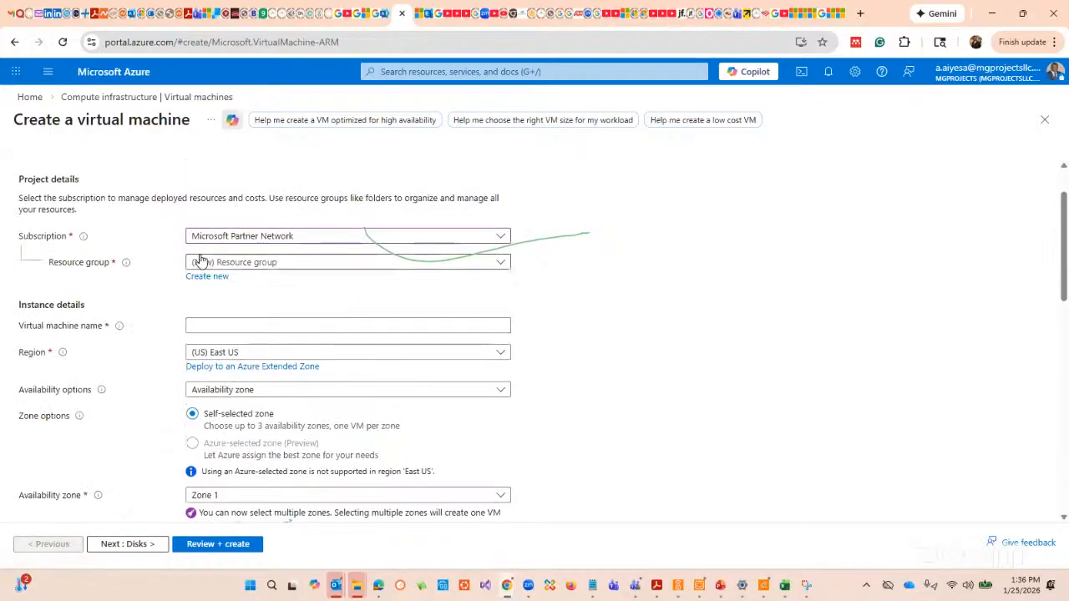
click(216, 278)
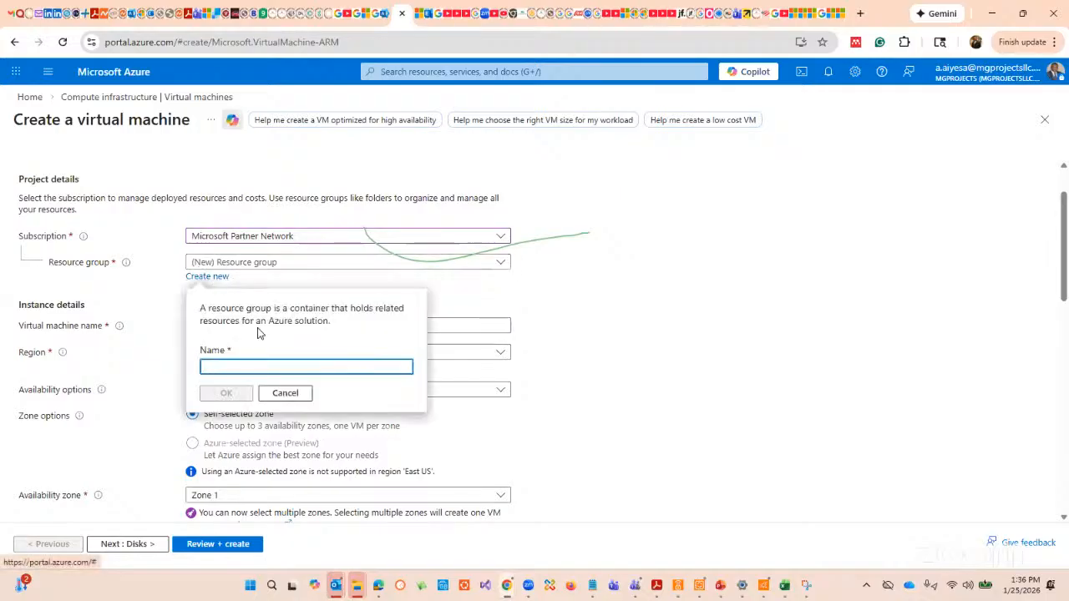
text(demo)
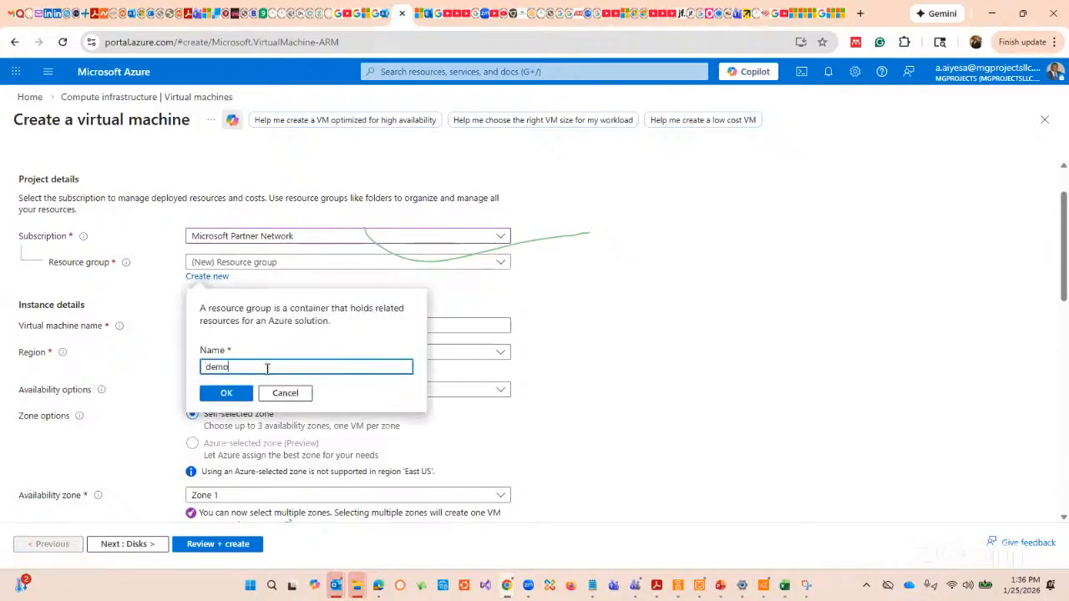
click(232, 397)
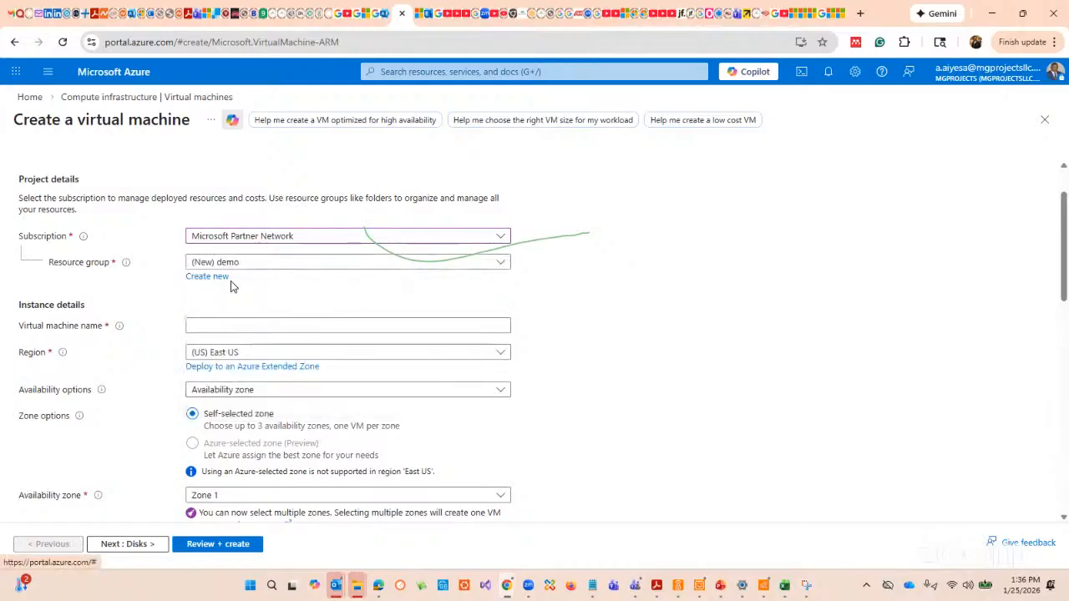
Name the virtual machine Adele and set its availability options to No infrastructure redundancy required.
click(327, 328)
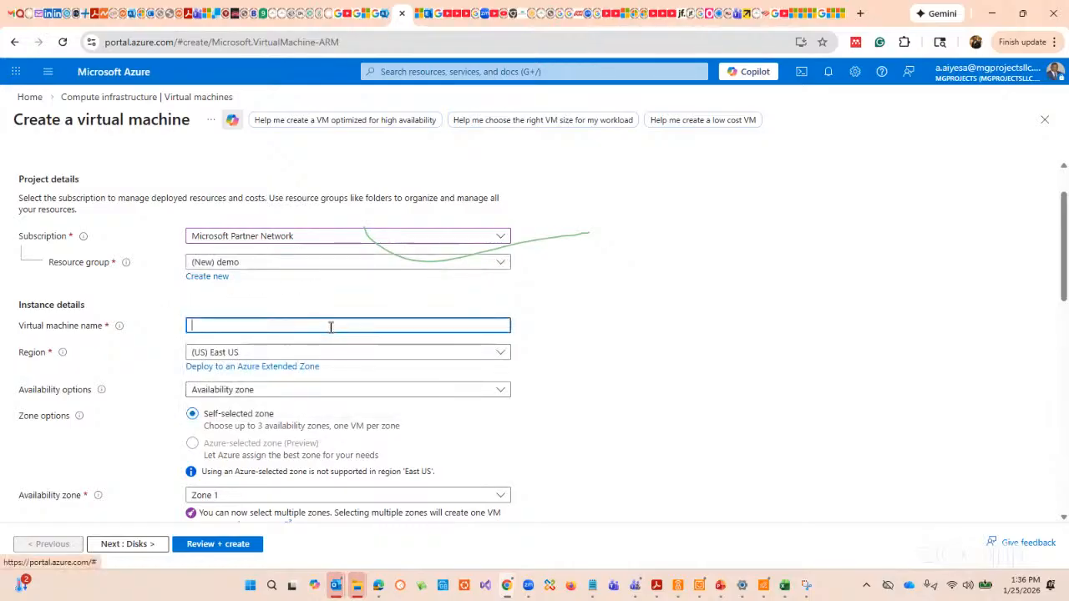
text(Adele)
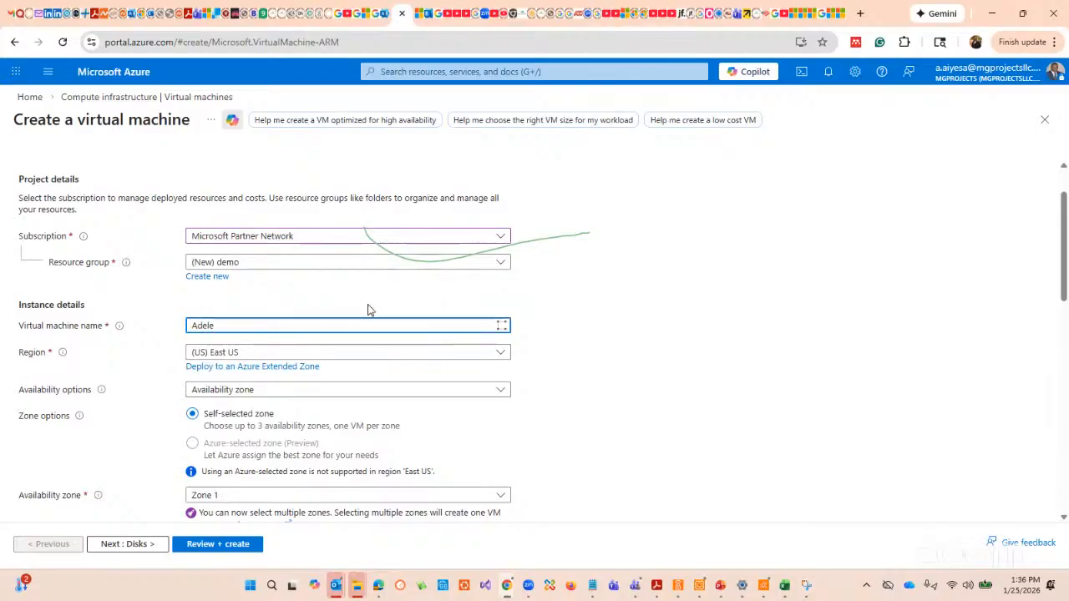
scroll(606, 309, down, 3)
scroll(556, 284, up, 3)
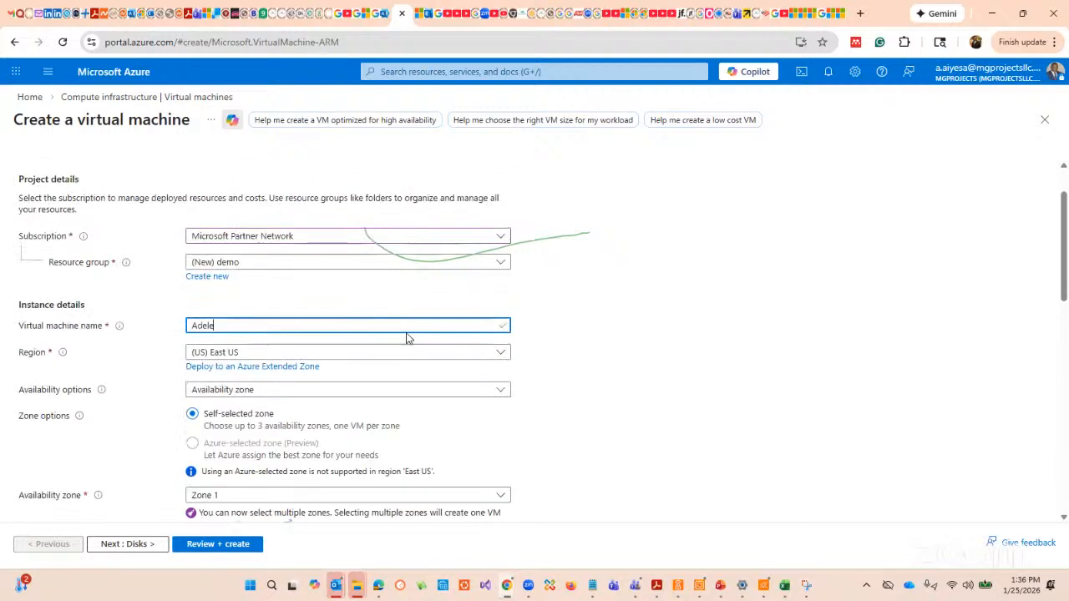
scroll(537, 373, down, 1)
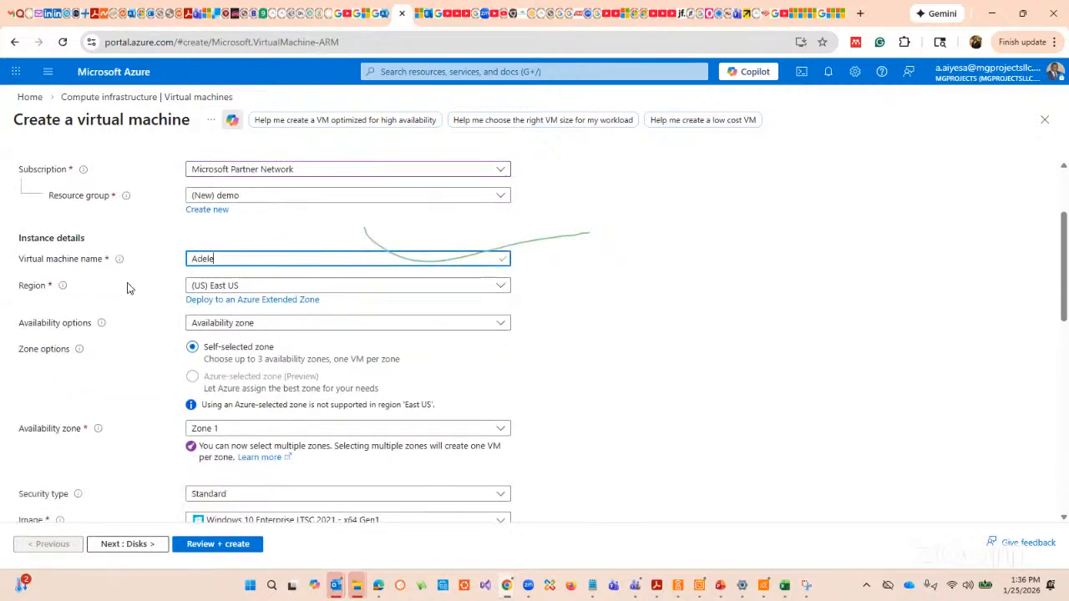
click(473, 328)
click(349, 342)
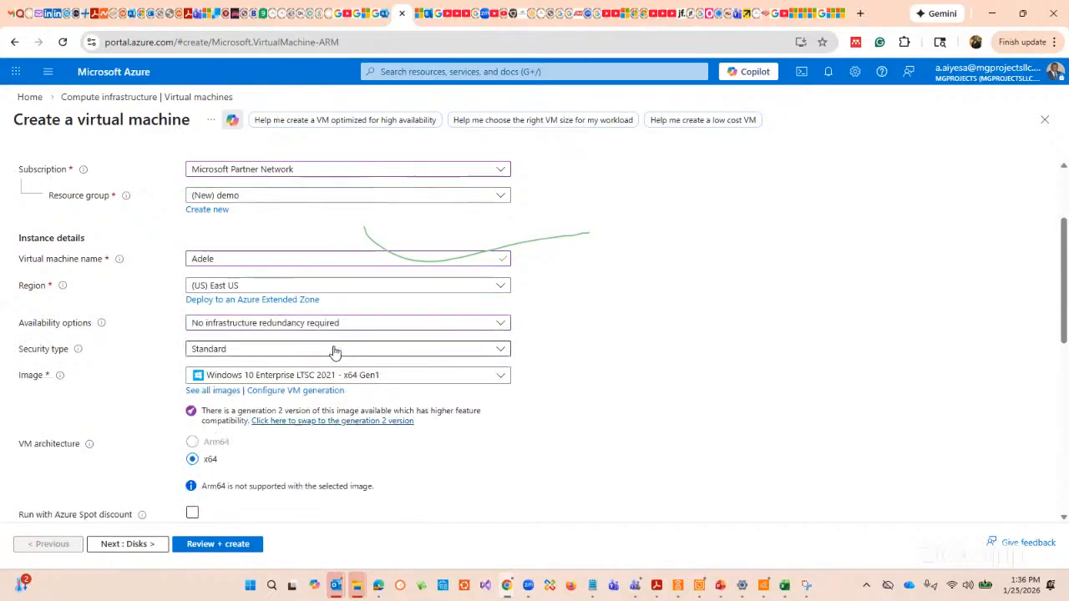
Use the Standard security type and the Windows 10 Enterprise LTSC 2021 - x64 Gen1 image.
scroll(549, 365, down, 2)
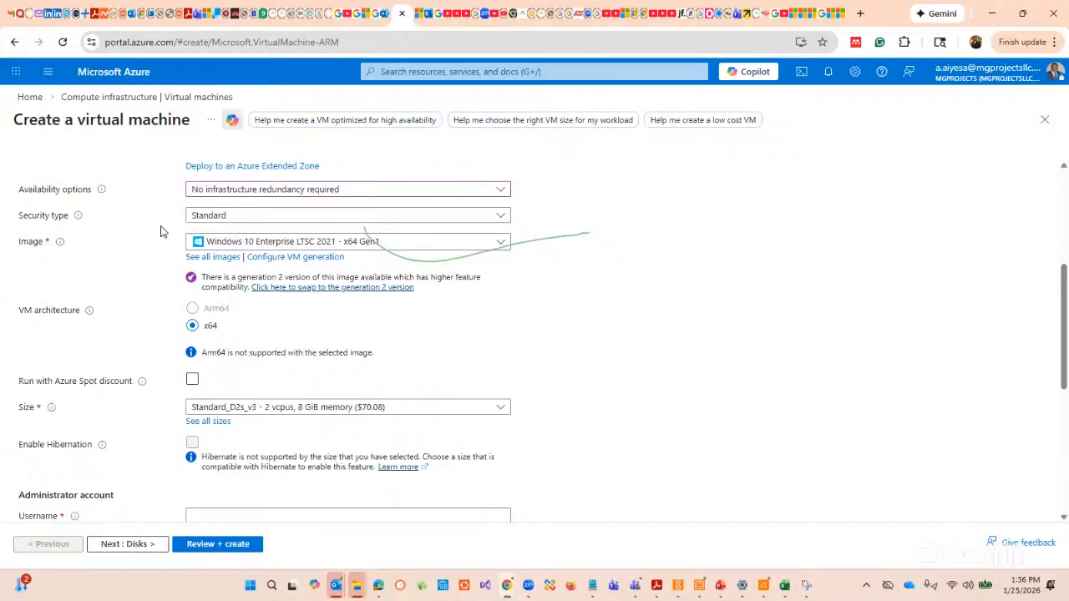
click(267, 222)
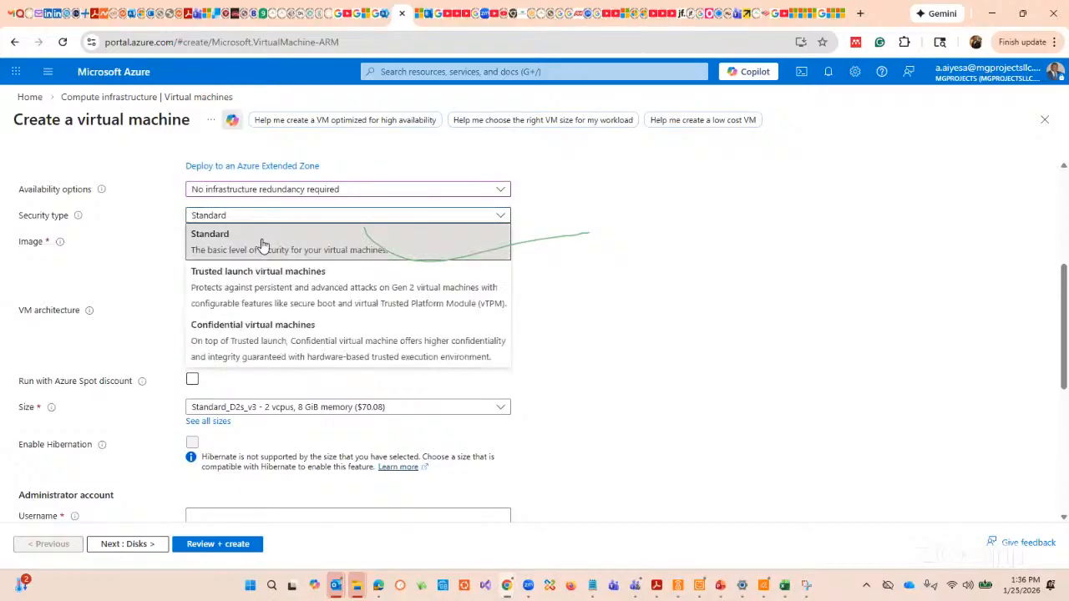
click(266, 247)
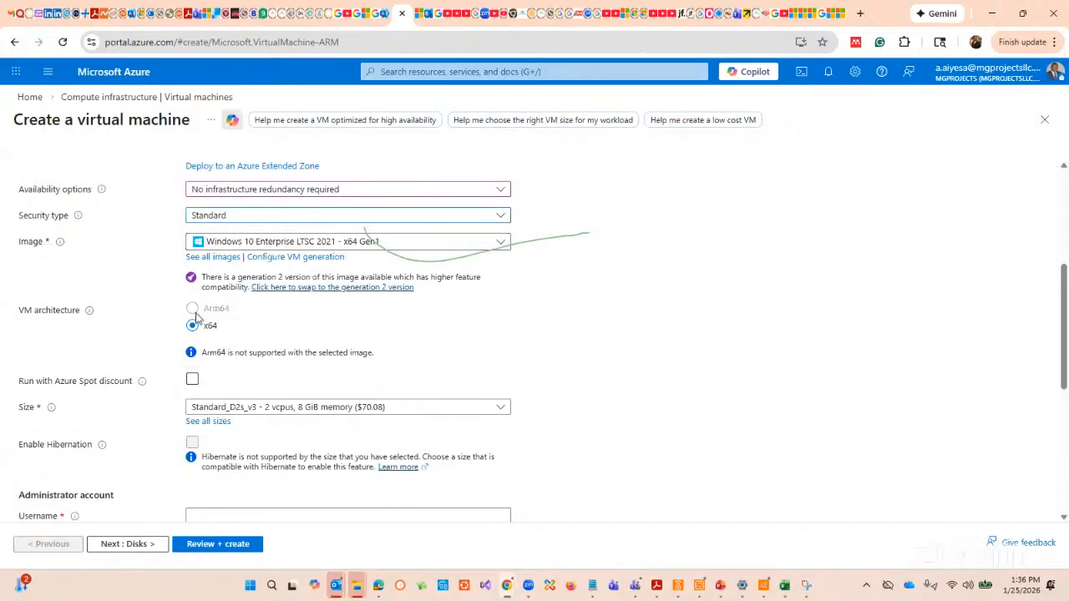
click(442, 251)
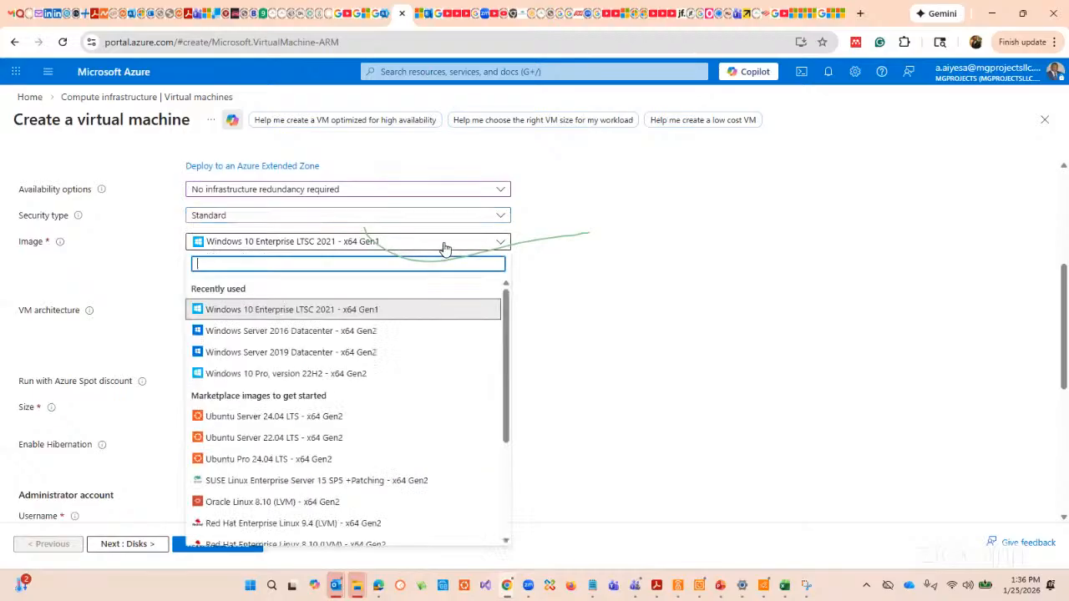
click(292, 312)
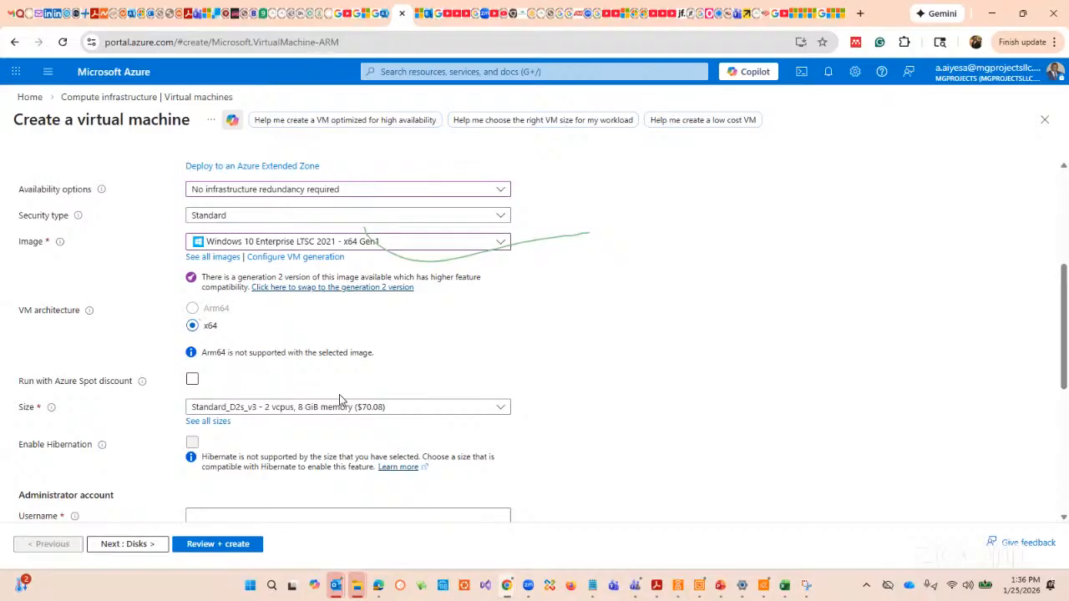
Enter the administrator account's username, leaving the size at Standard_D2s_v3.
scroll(339, 395, down, 3)
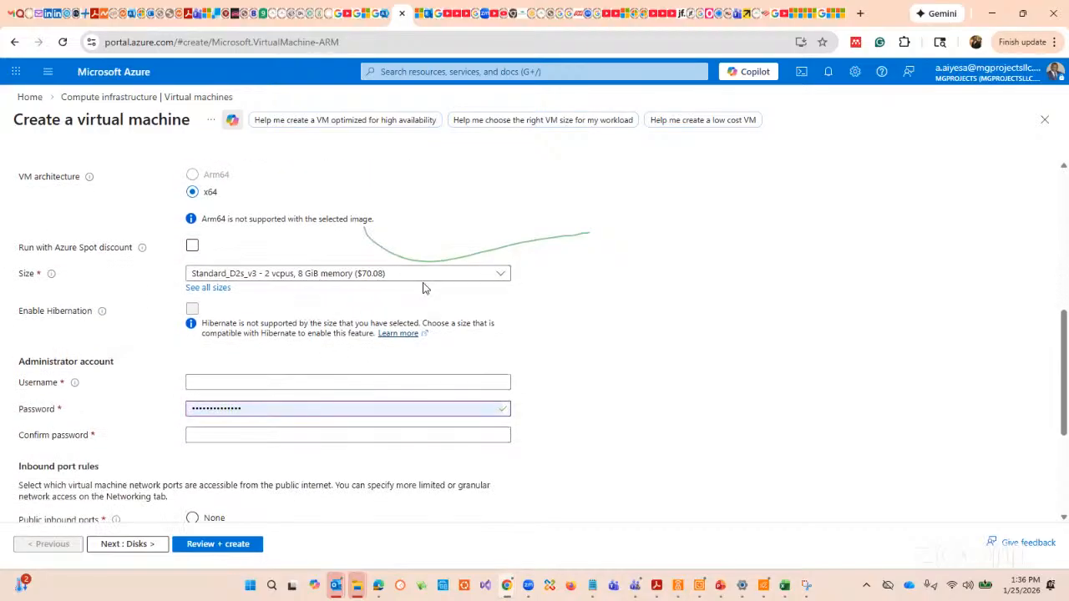
scroll(407, 310, down, 1)
click(279, 313)
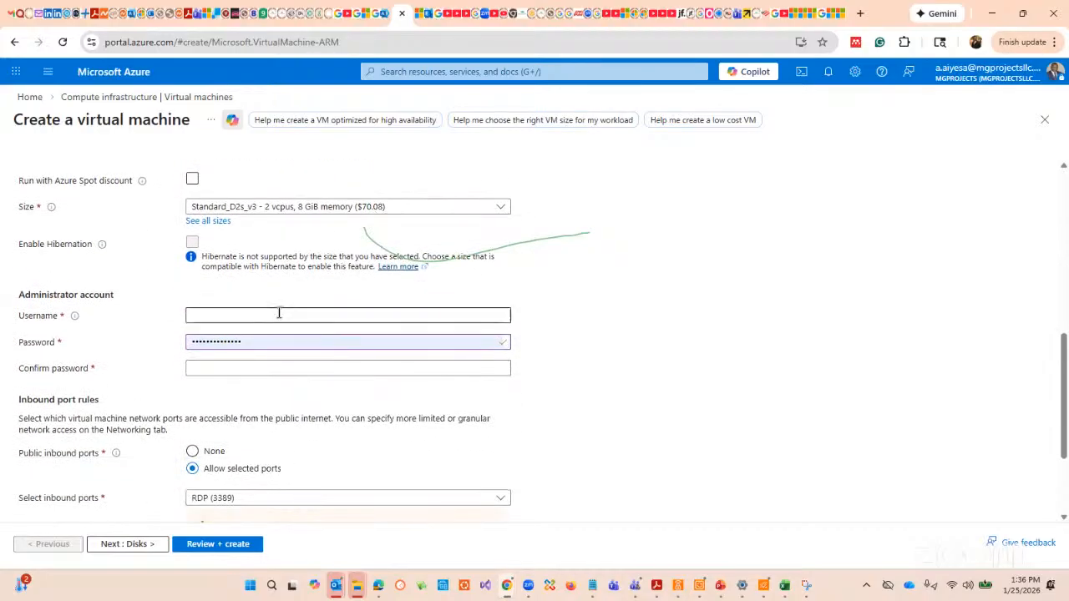
scroll(509, 278, up, 3)
scroll(507, 289, down, 4)
scroll(475, 382, down, 1)
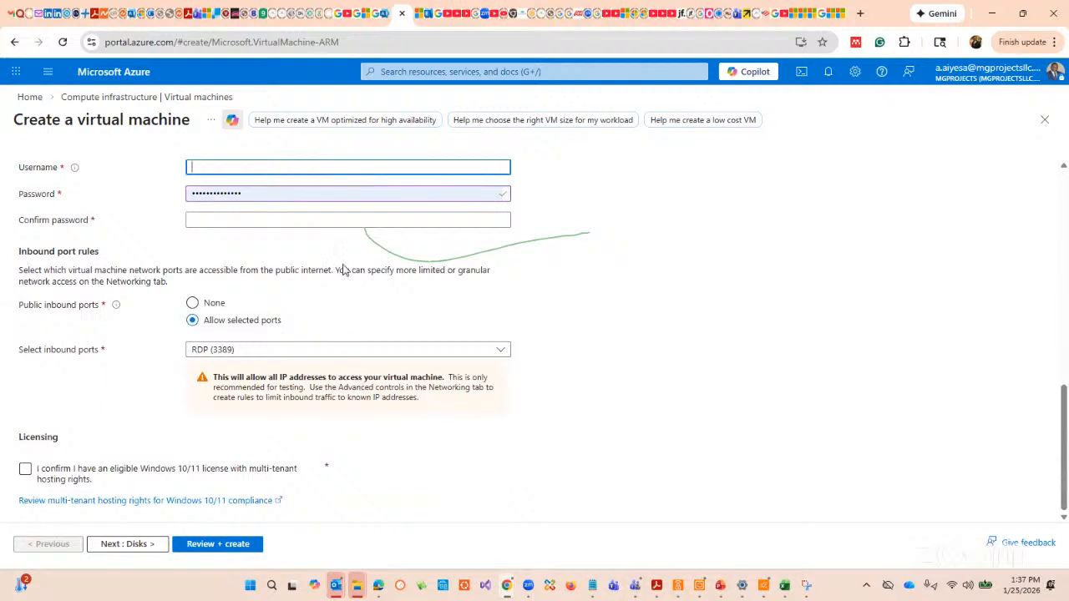
scroll(342, 270, up, 2)
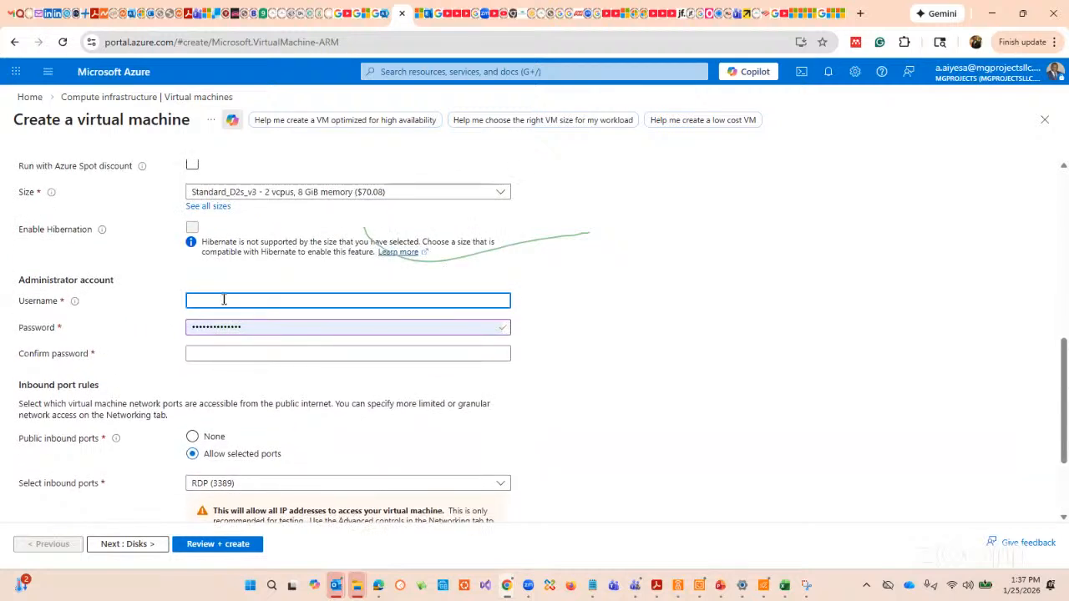
text(kajai)
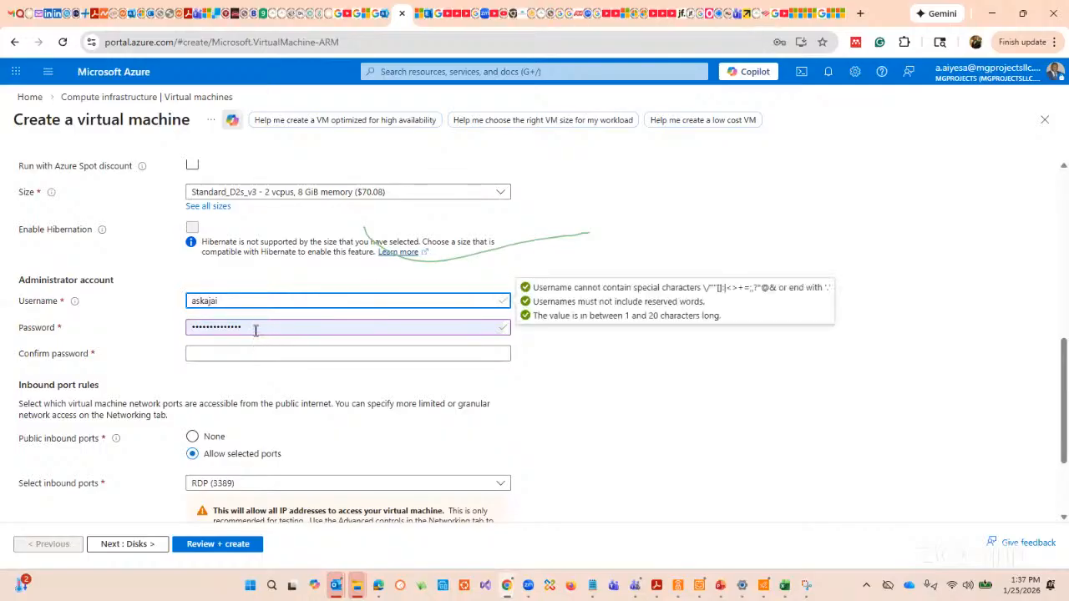
Replace the prefilled administrator password with a new one that meets the length and complexity rules.
click(211, 327)
key(ctrl+a)
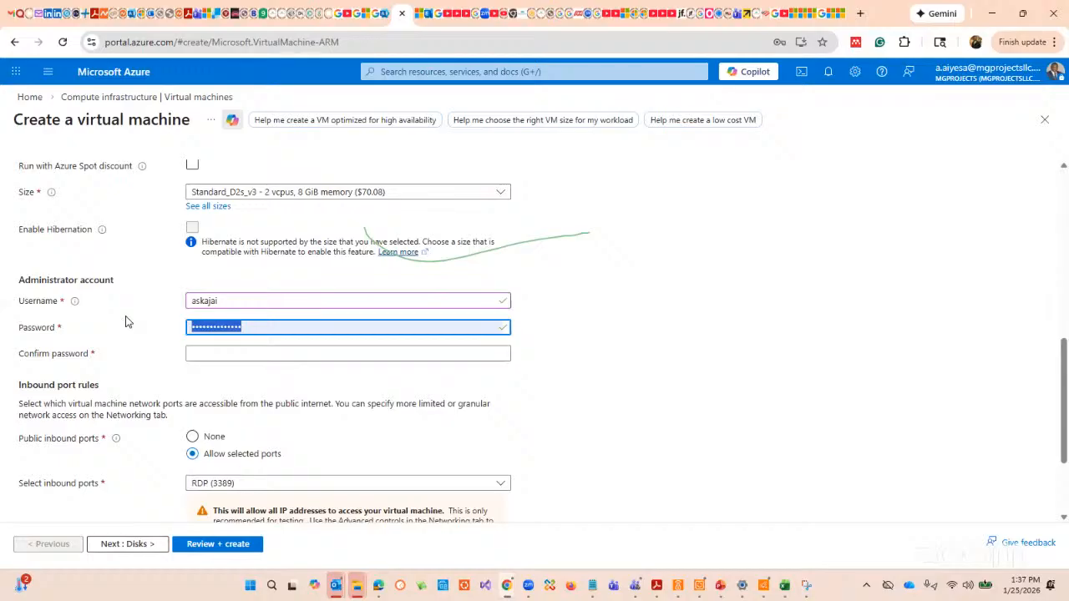
text(a)
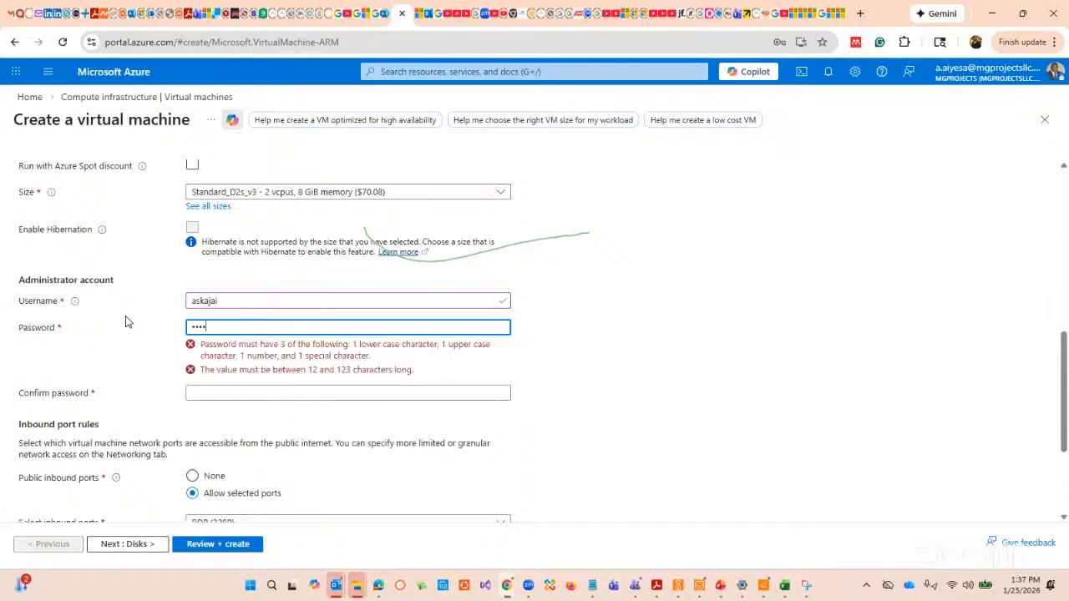
text(••••)
Fill in the administrator password confirmation, clearing and re-entering it to match the password.
click(232, 351)
text(•)
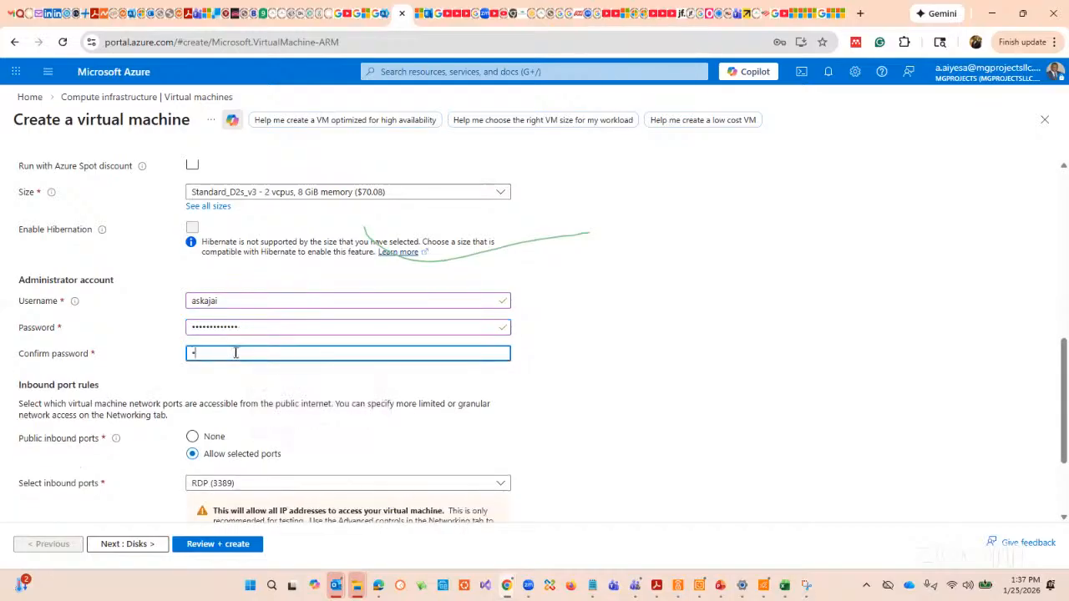
text(•••••)
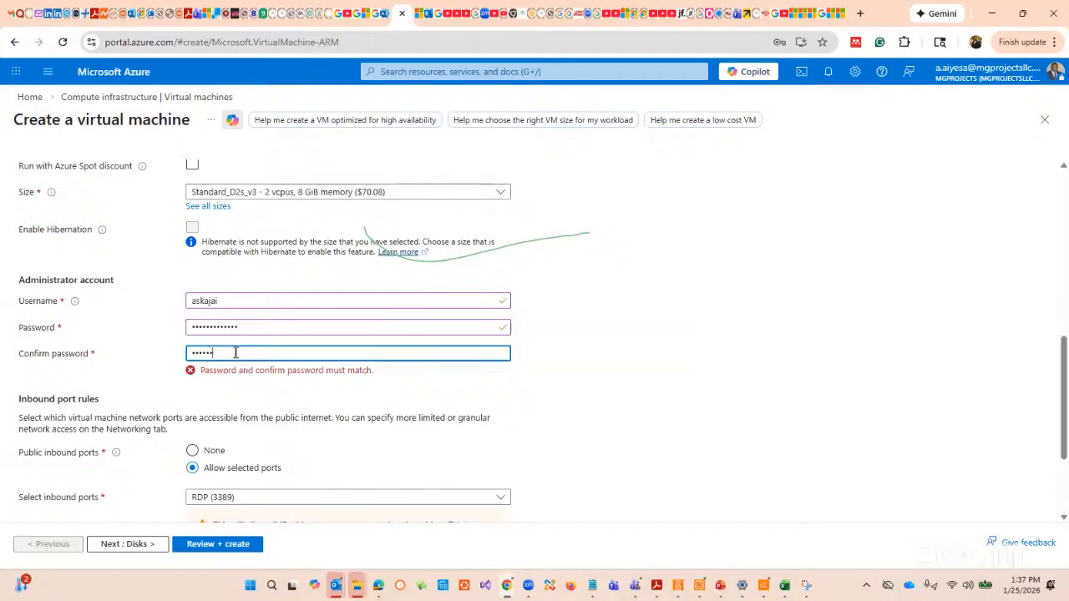
text(•)
key(BackSpace)
key(BackSpace)
key(BackSpace)
key(BackSpace)
key(BackSpace)
key(BackSpace)
key(BackSpace)
key(BackSpace)
key(BackSpace)
key(BackSpace)
key(BackSpace)
text(•••••)
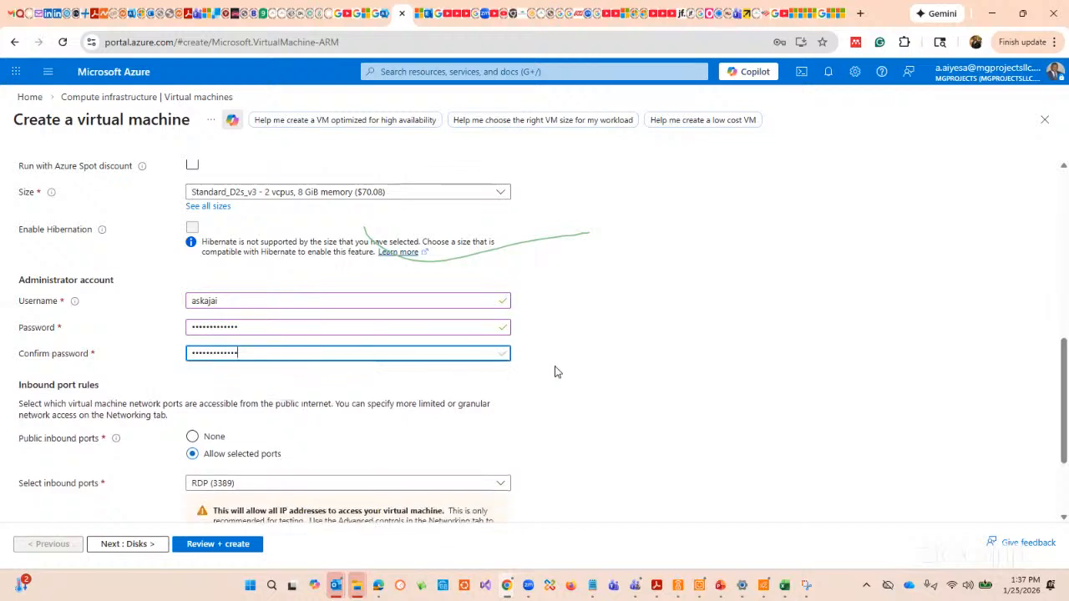
Confirm the eligible Windows 10/11 license and proceed to Review + create, declining the browser's offer to update the saved password.
scroll(554, 371, down, 2)
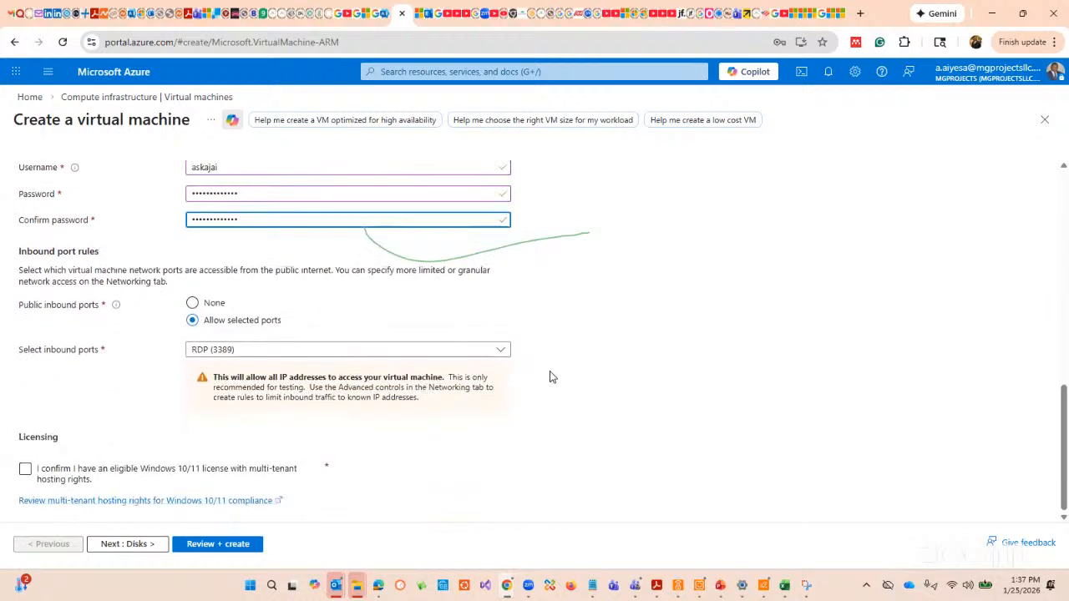
click(25, 471)
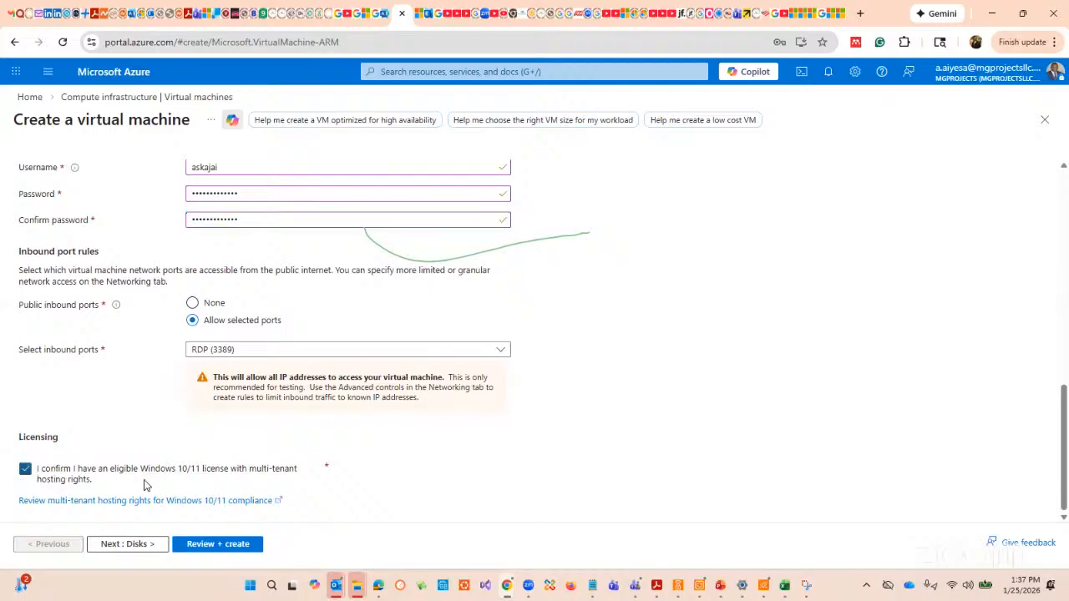
click(225, 548)
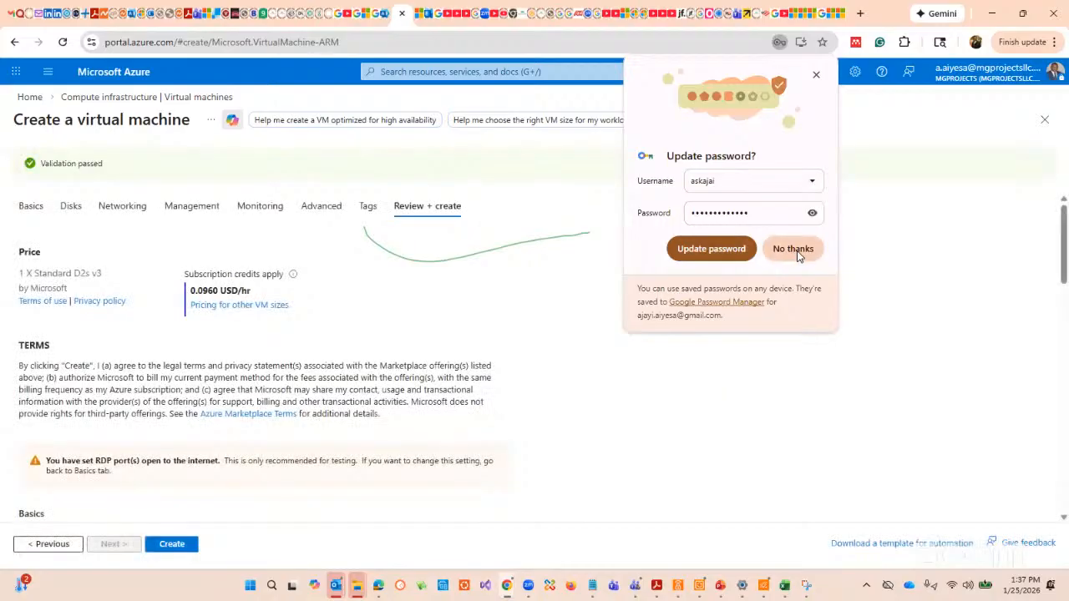
click(778, 253)
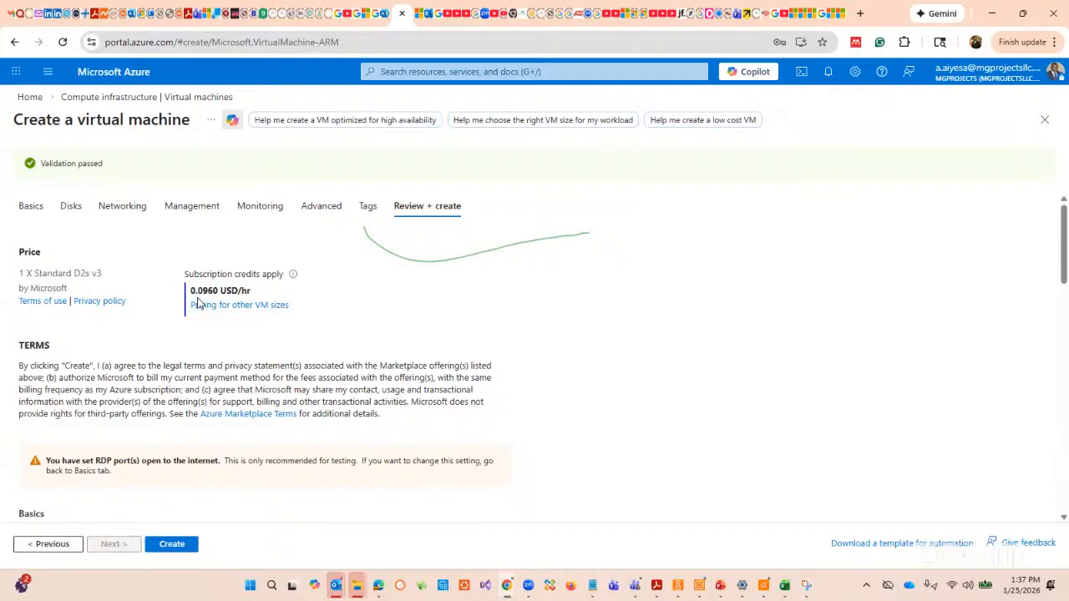
Review the virtual machine's hourly price, the terms and the Basics summary before creation.
drag(198, 294, 258, 297)
click(277, 293)
scroll(209, 452, down, 1)
scroll(209, 452, down, 1)
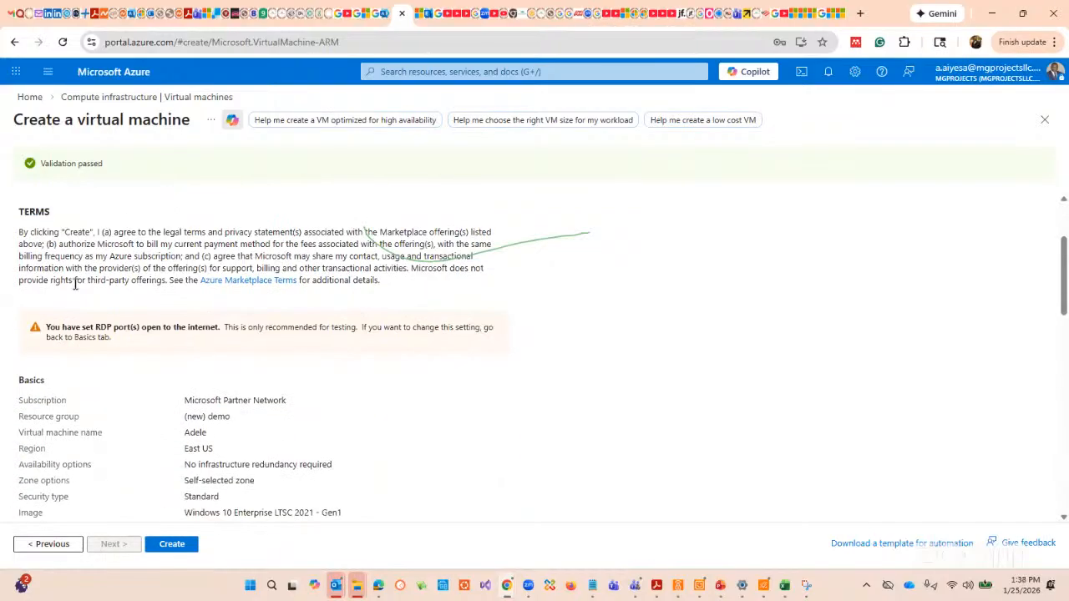
Check the rest of the configuration summary, create the virtual machine, and dismiss the deployment notification once it finishes.
scroll(162, 443, down, 10)
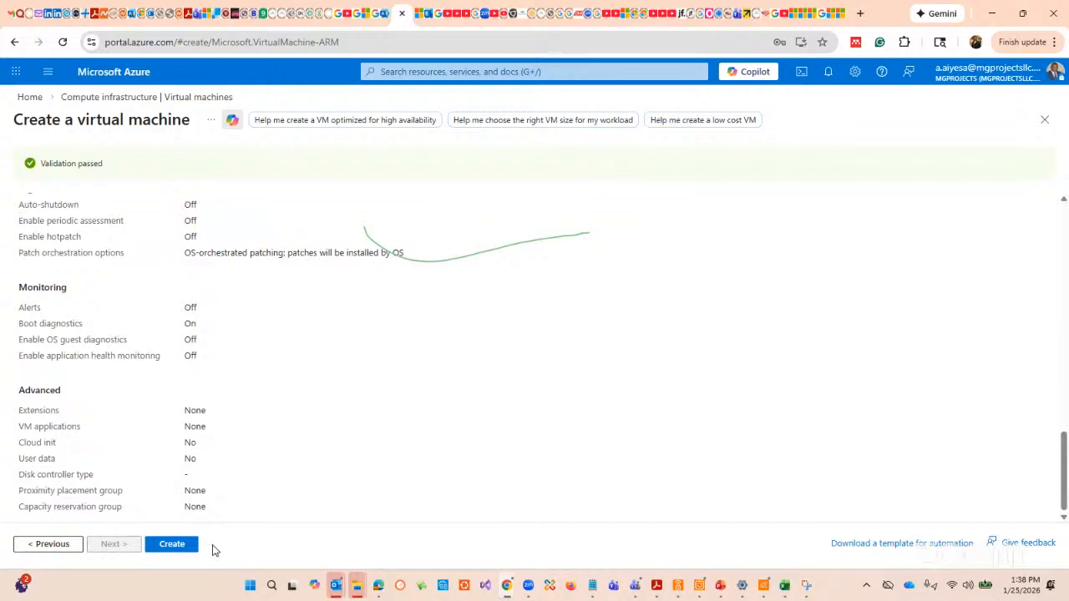
click(182, 544)
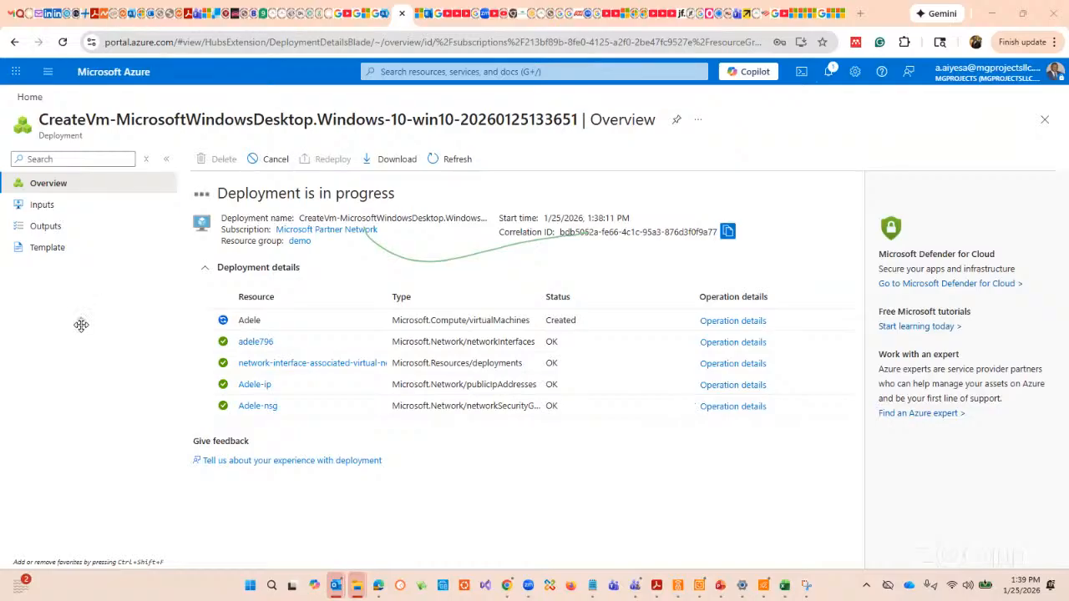
click(396, 255)
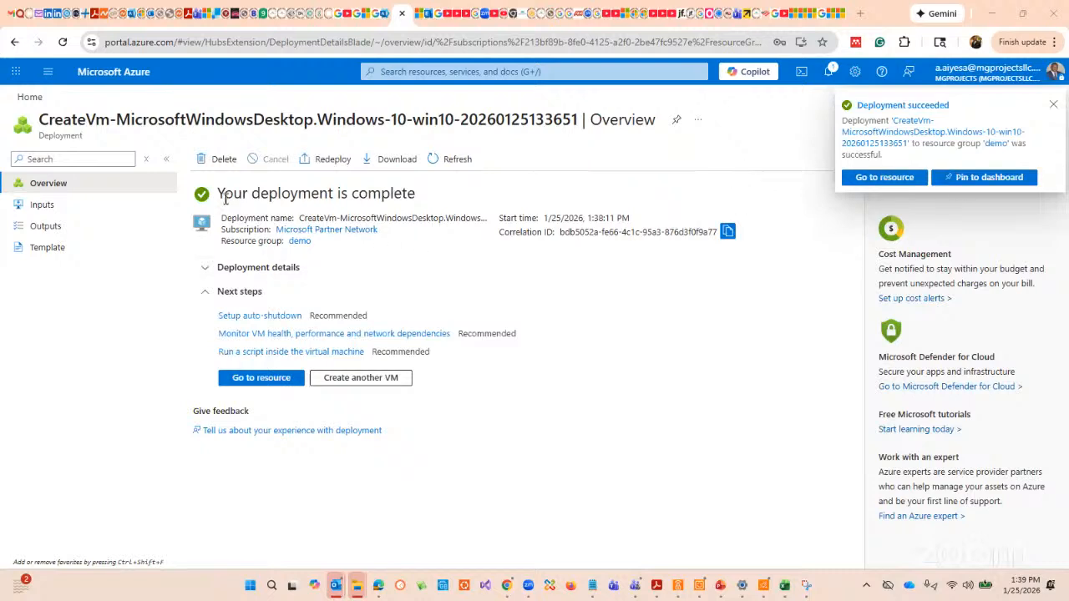
click(1053, 107)
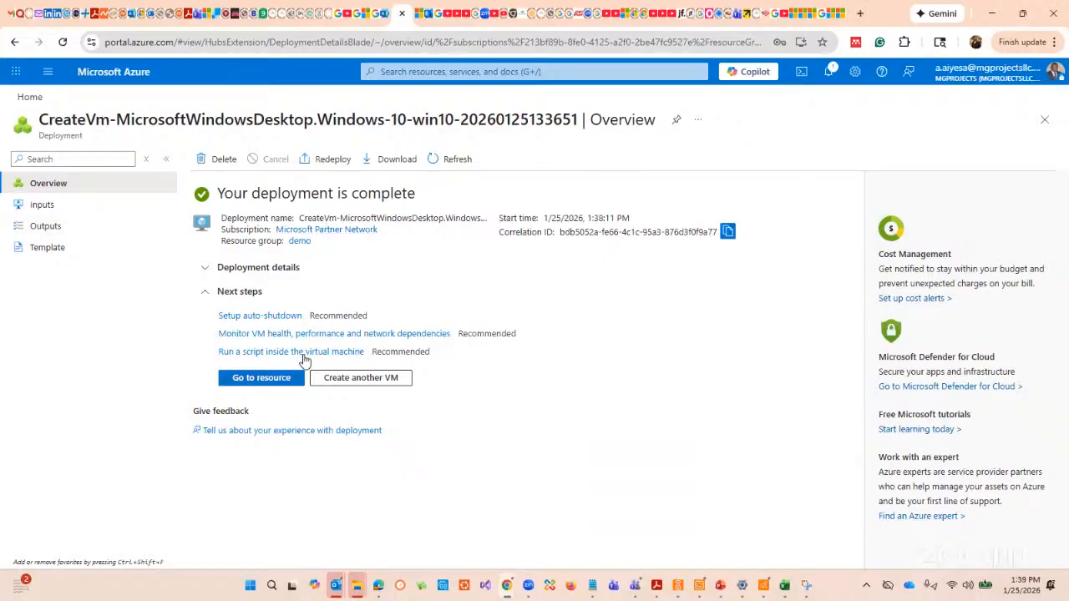
Launch Remote Desktop Connection on the local computer and move its window clear of the deployment details.
click(271, 585)
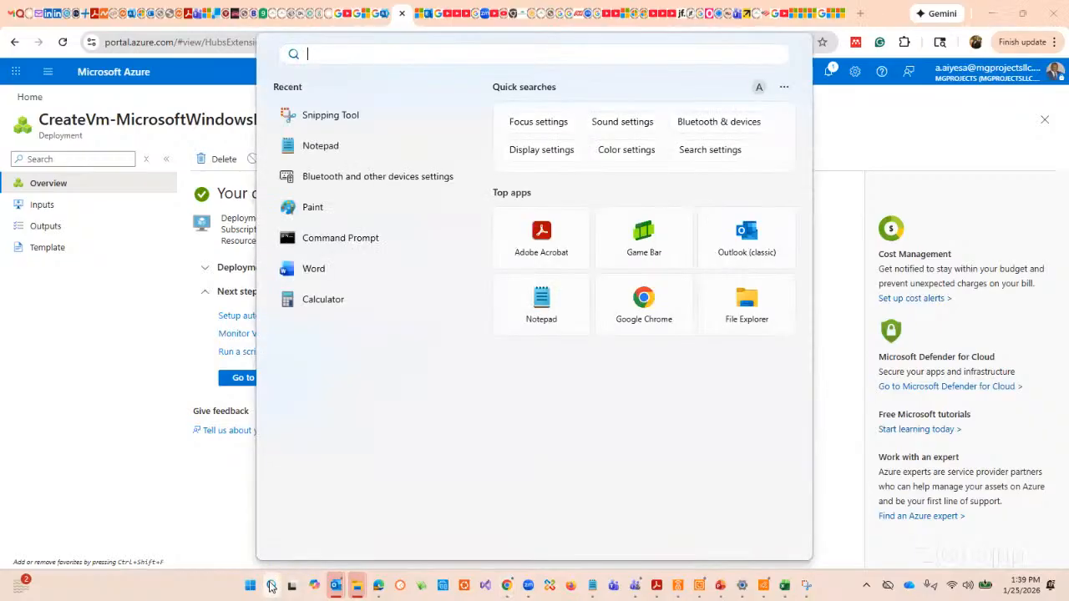
text(r)
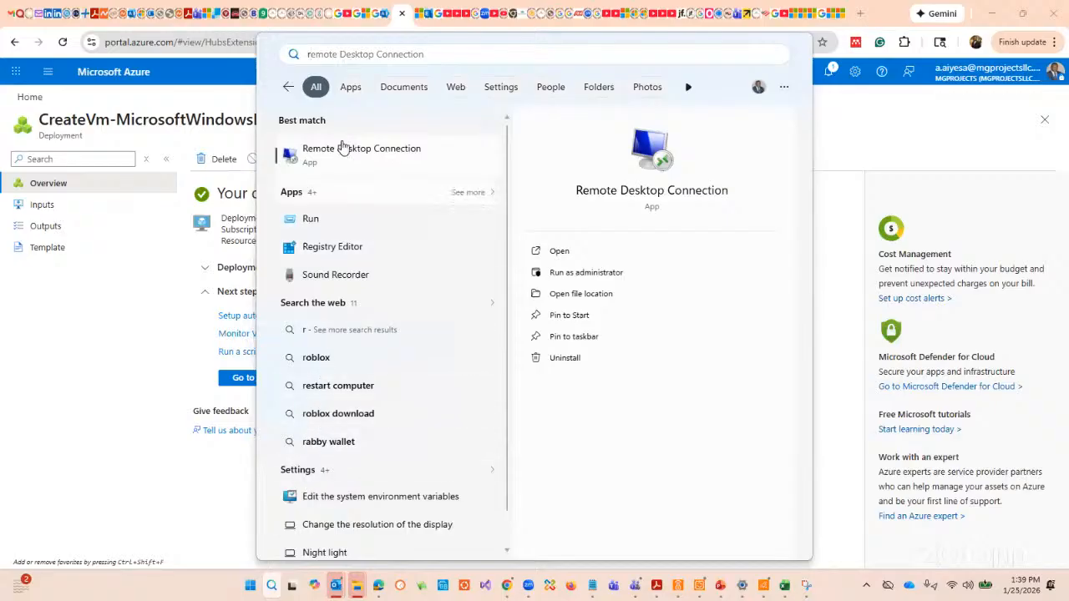
click(387, 163)
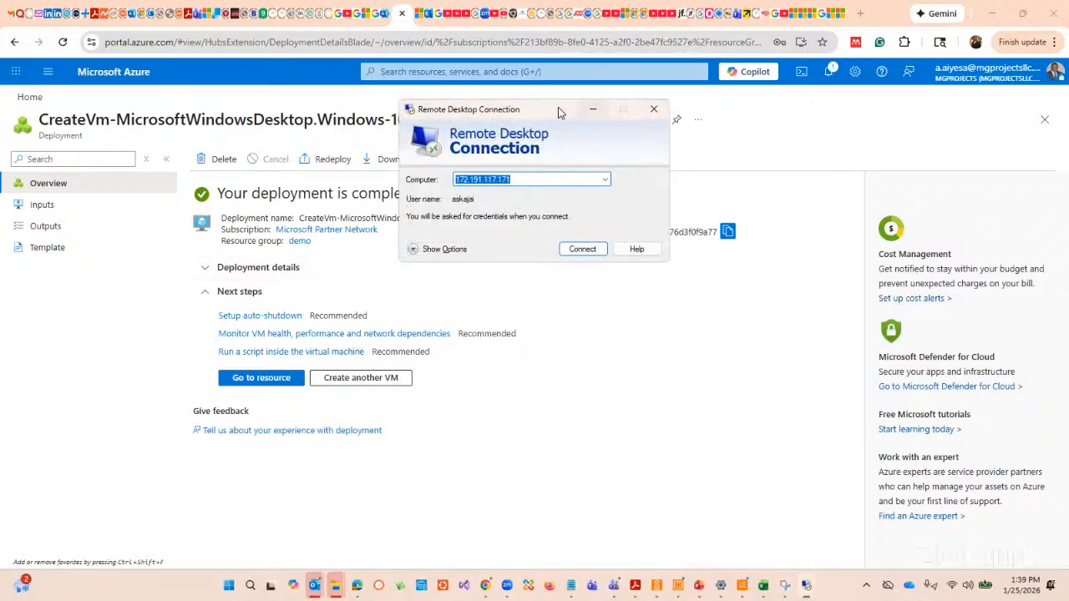
drag(545, 115, 672, 309)
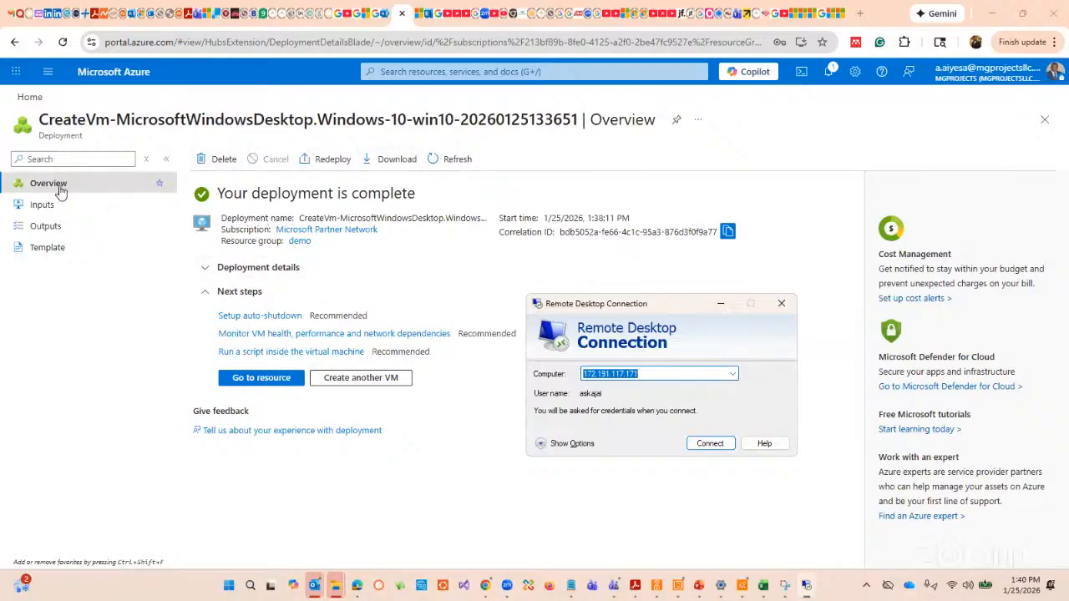
Open the new Adele virtual machine from the virtual machines list and review its essentials and properties.
click(523, 73)
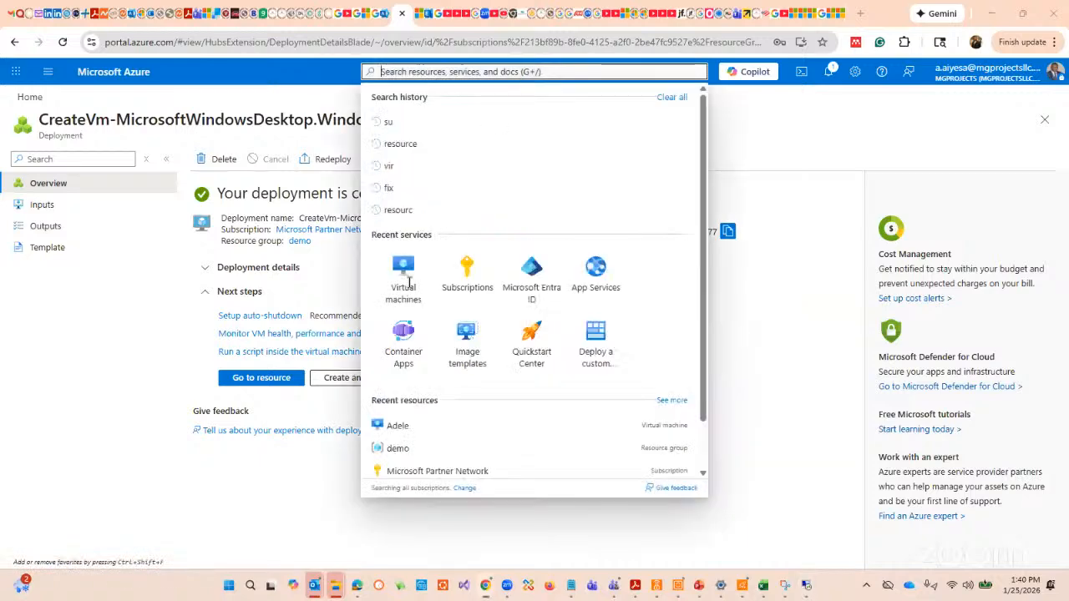
click(404, 289)
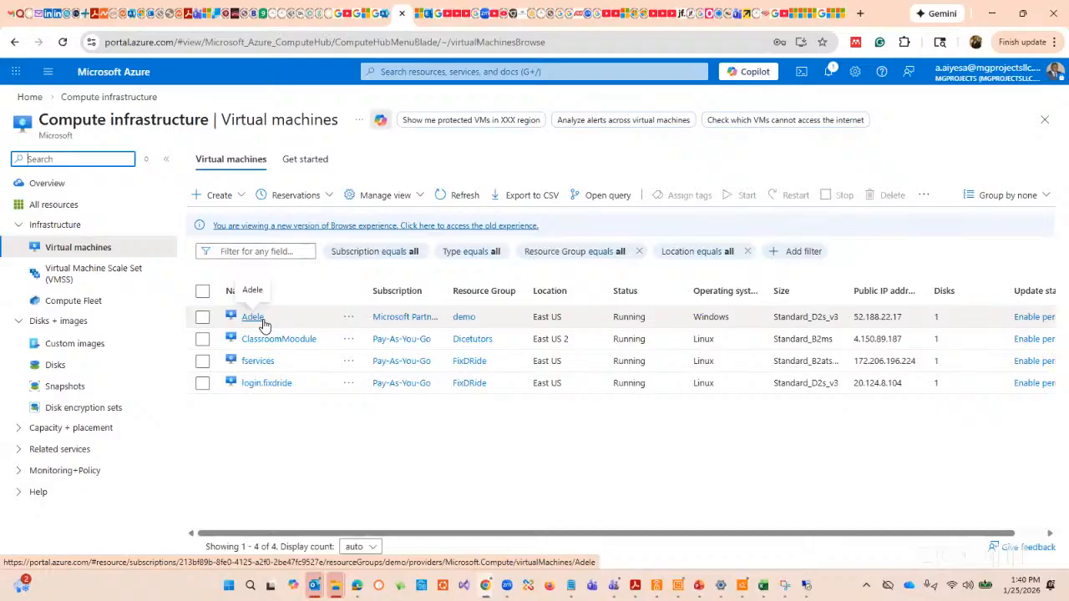
click(261, 321)
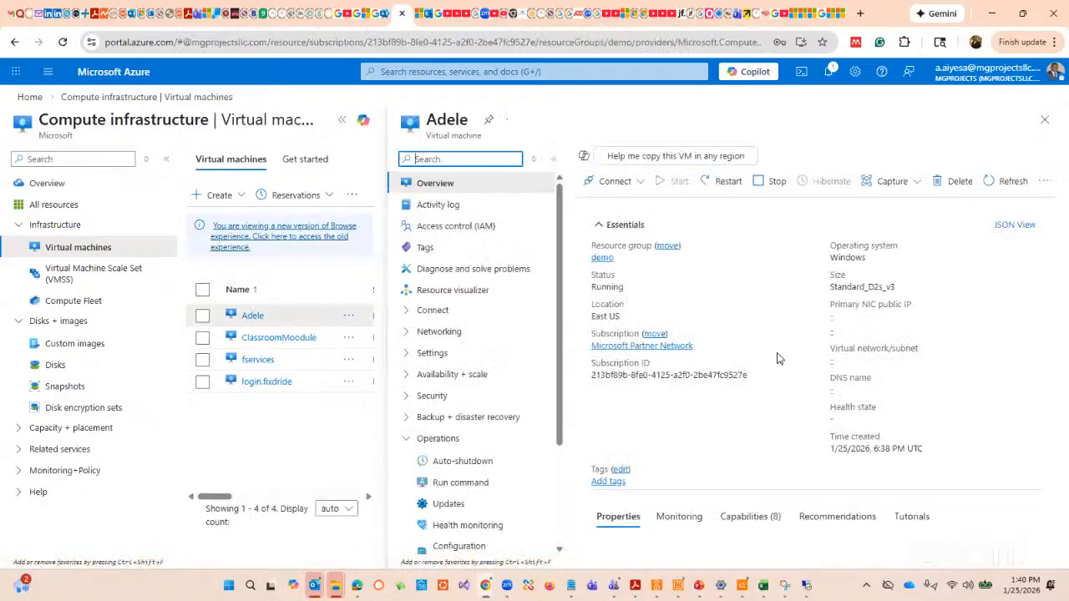
scroll(759, 356, down, 3)
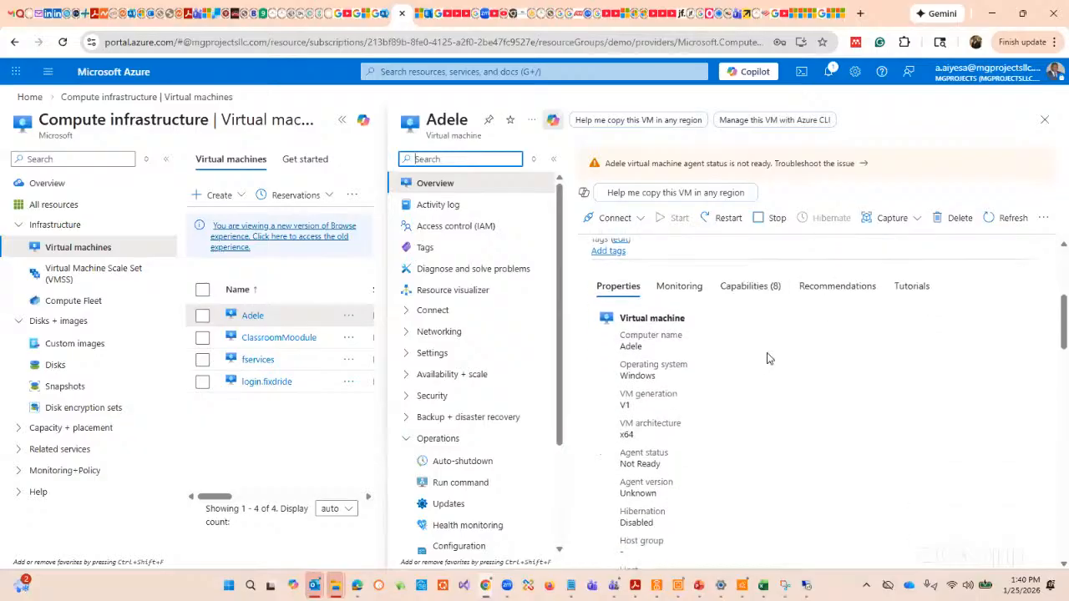
scroll(766, 358, down, 6)
scroll(766, 359, up, 9)
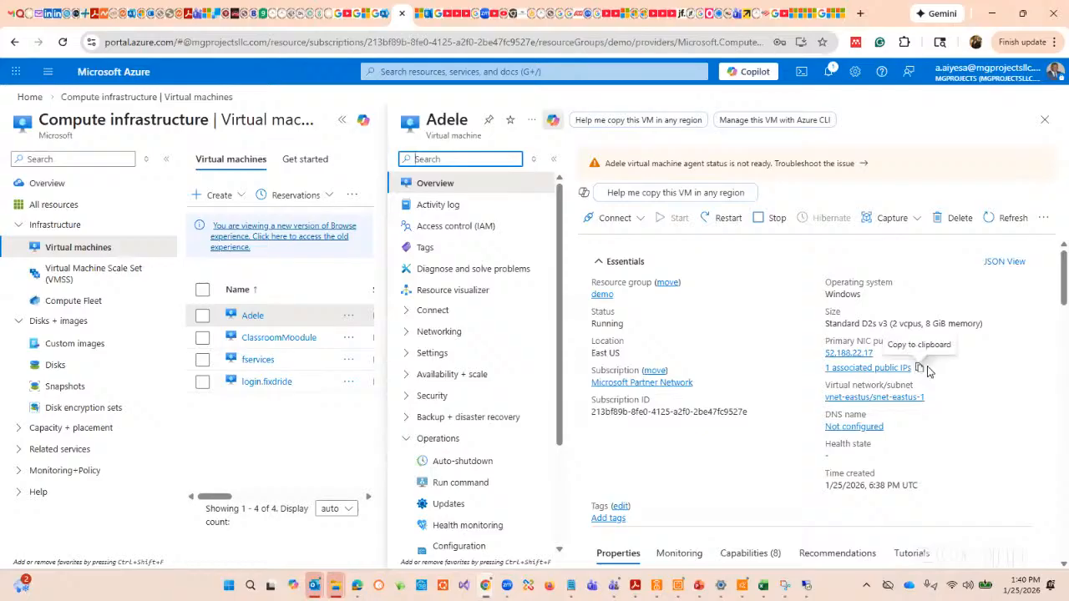
scroll(929, 371, down, 2)
scroll(926, 366, up, 2)
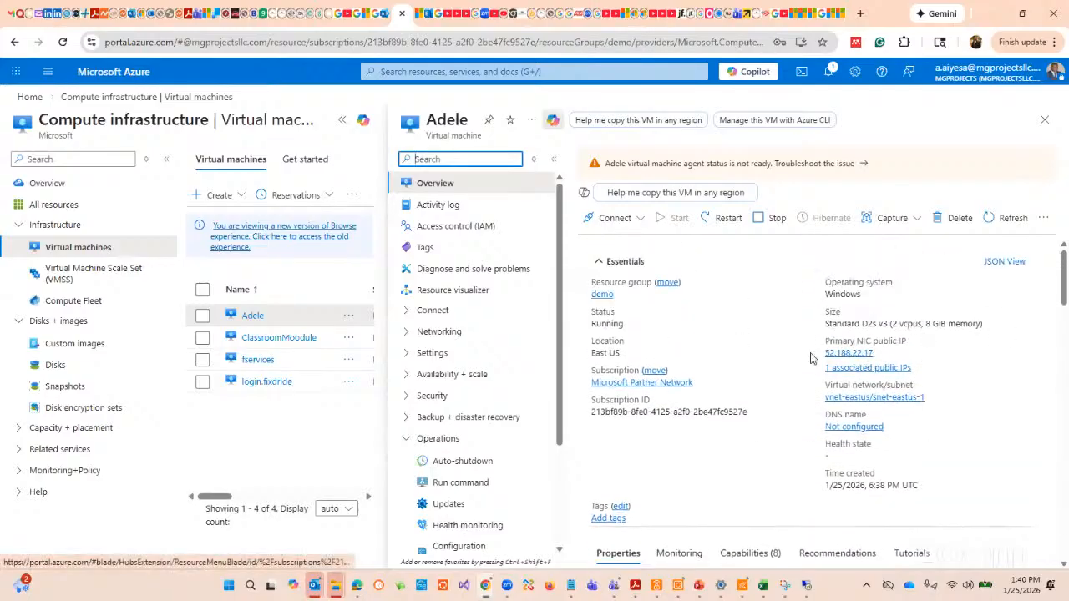
Copy the virtual machine's primary public IP, 52.188.22.17, into Remote Desktop Connection as the computer and start connecting.
click(882, 352)
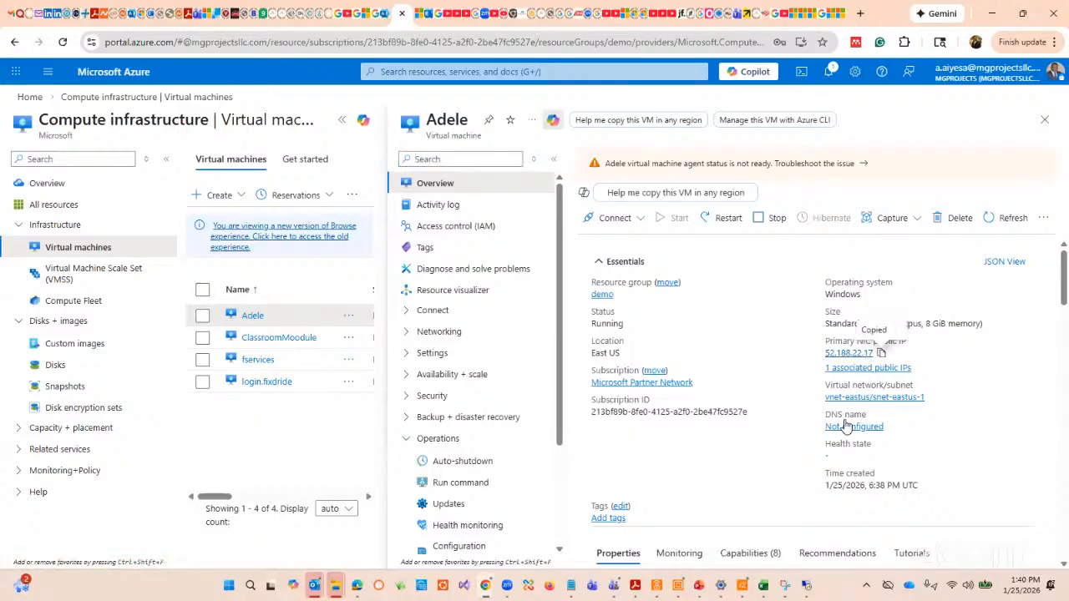
click(806, 587)
drag(657, 375, 574, 378)
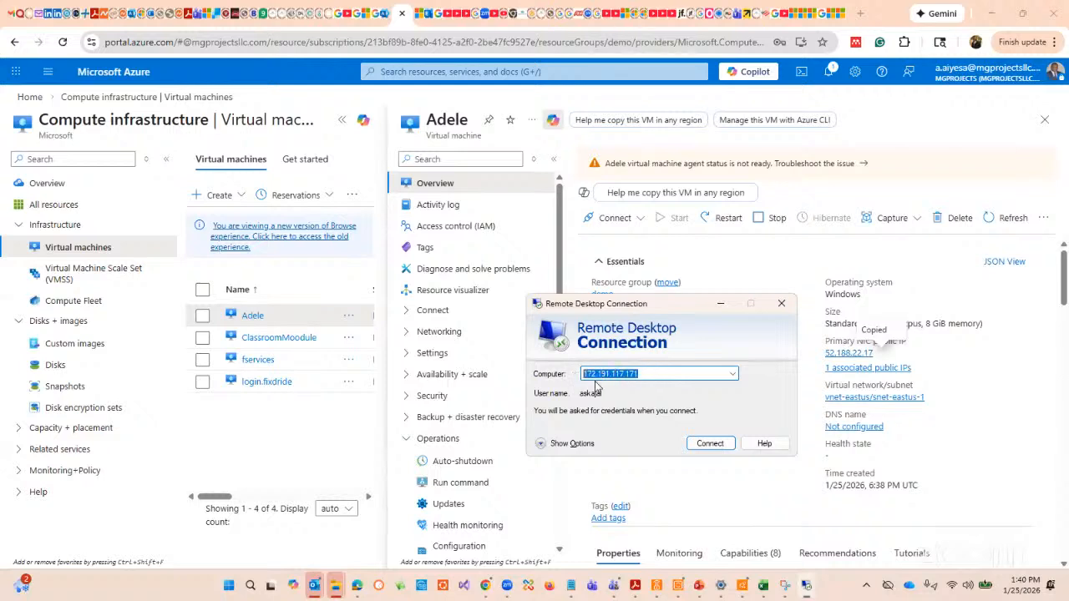
key(ctrl+v)
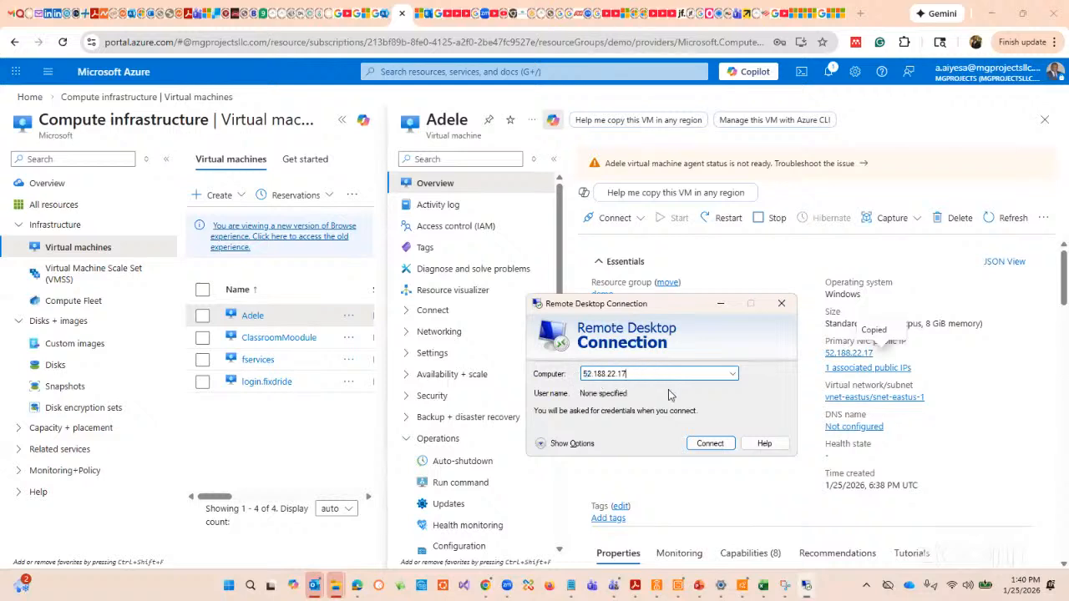
click(706, 443)
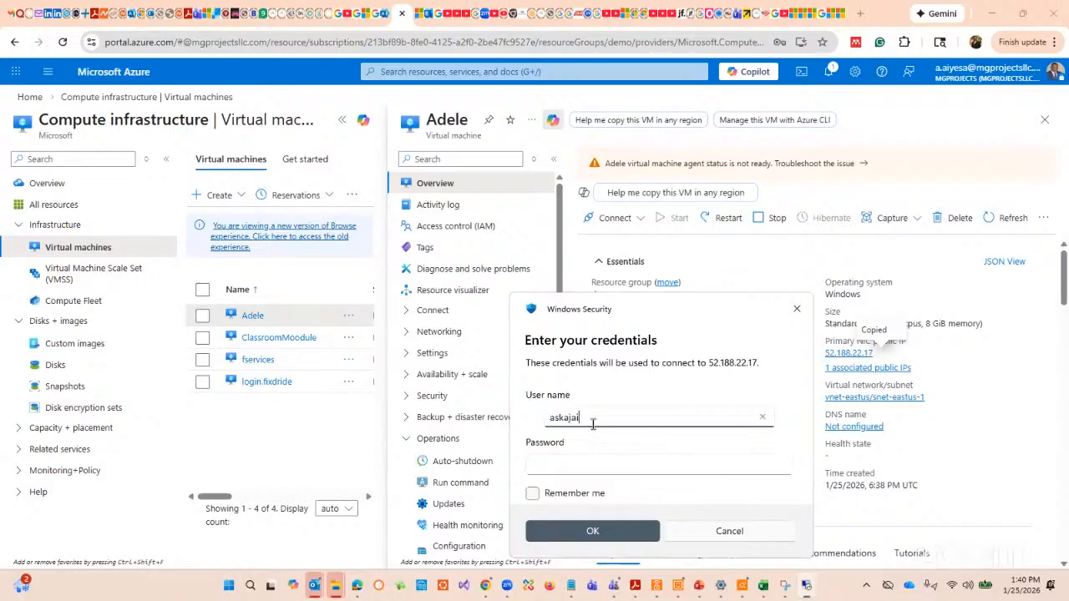
Sign in with the administrator user name and password, and connect despite the untrusted certificate.
click(588, 467)
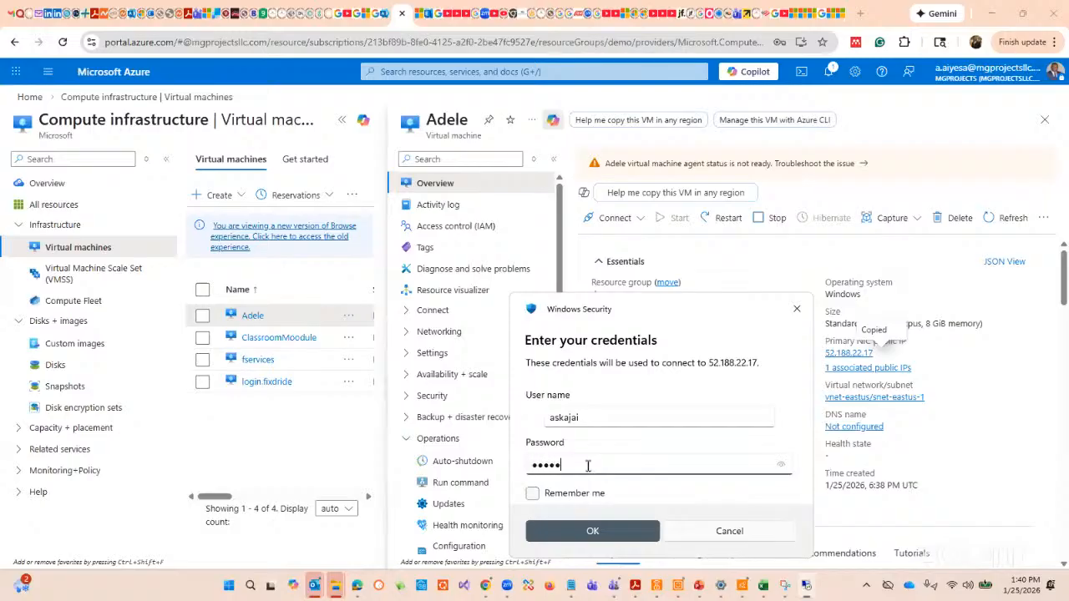
text(•)
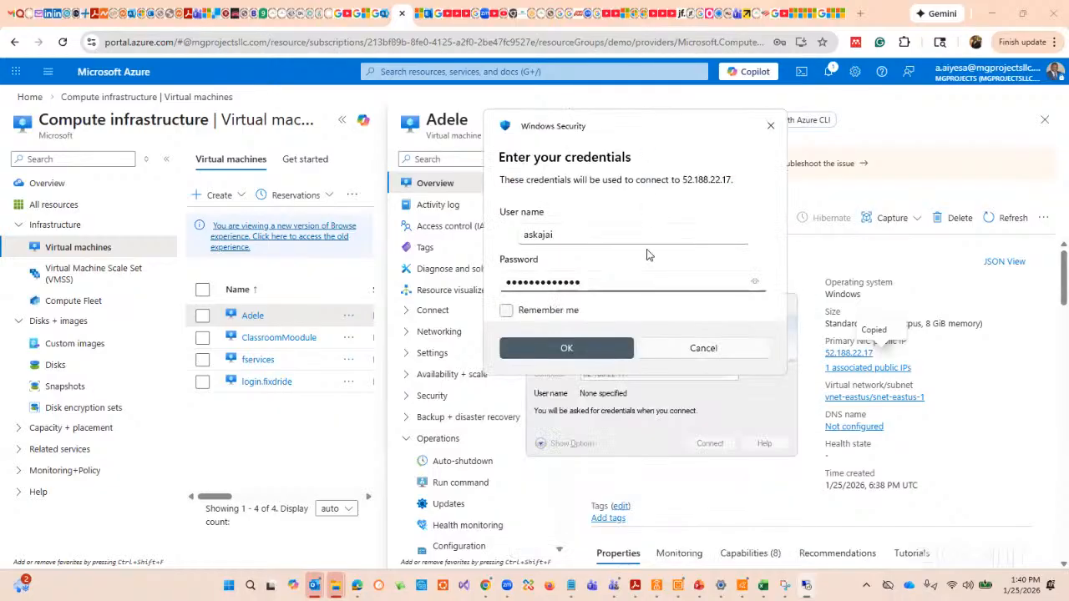
click(598, 351)
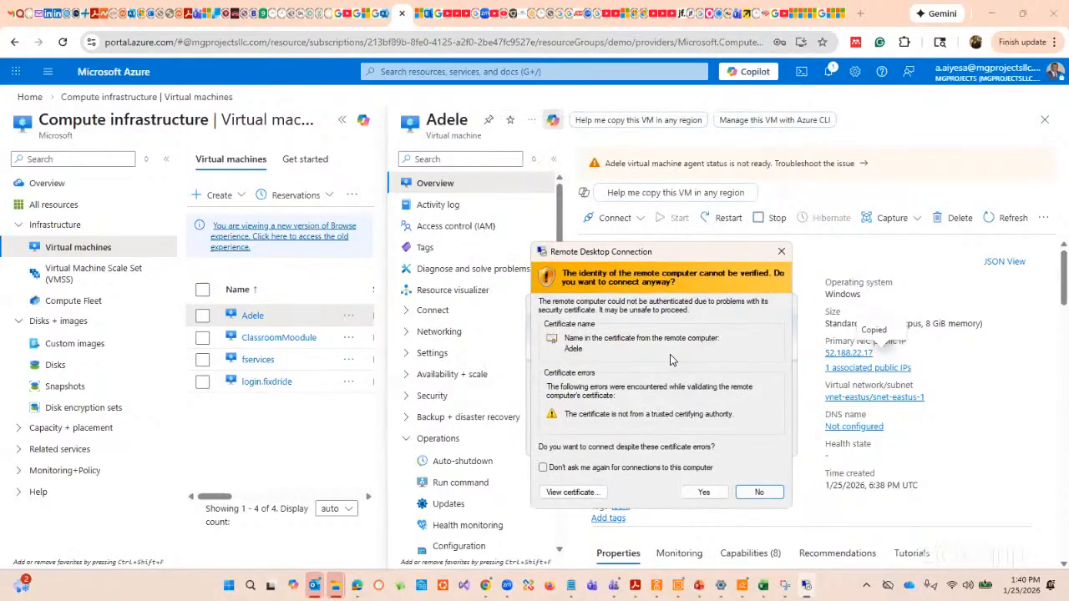
click(704, 493)
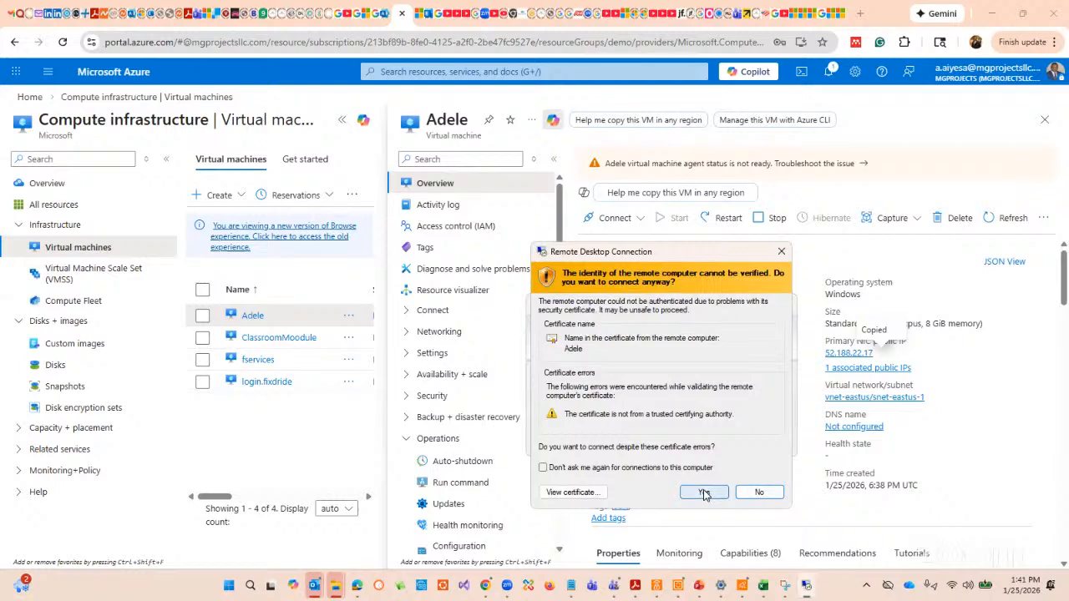
click(704, 492)
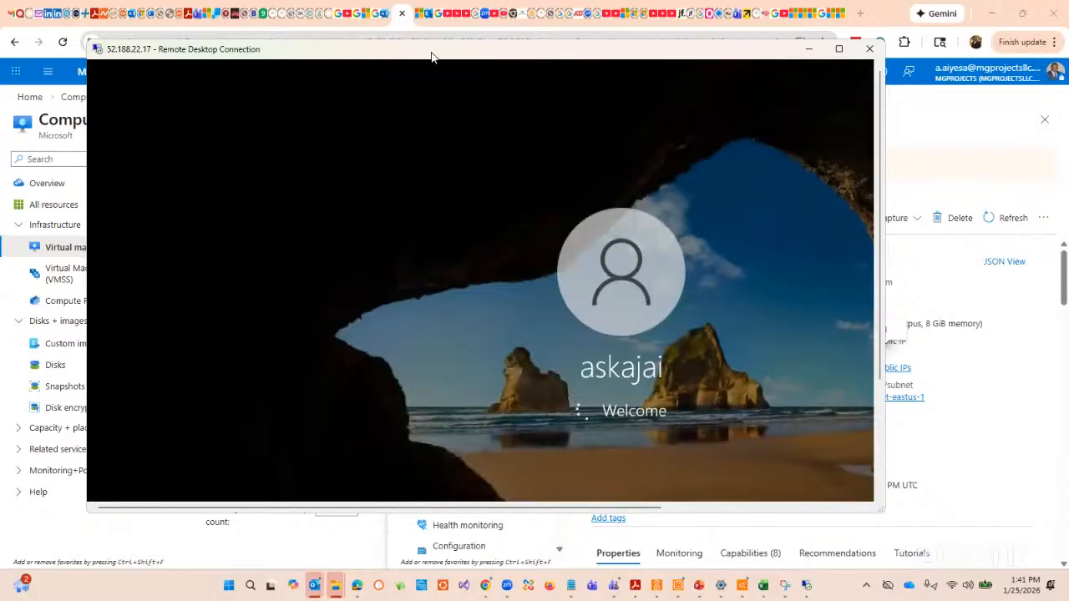
Accept the privacy settings in the remote Windows session and allow the machine to be discoverable on the network.
drag(432, 53, 428, 56)
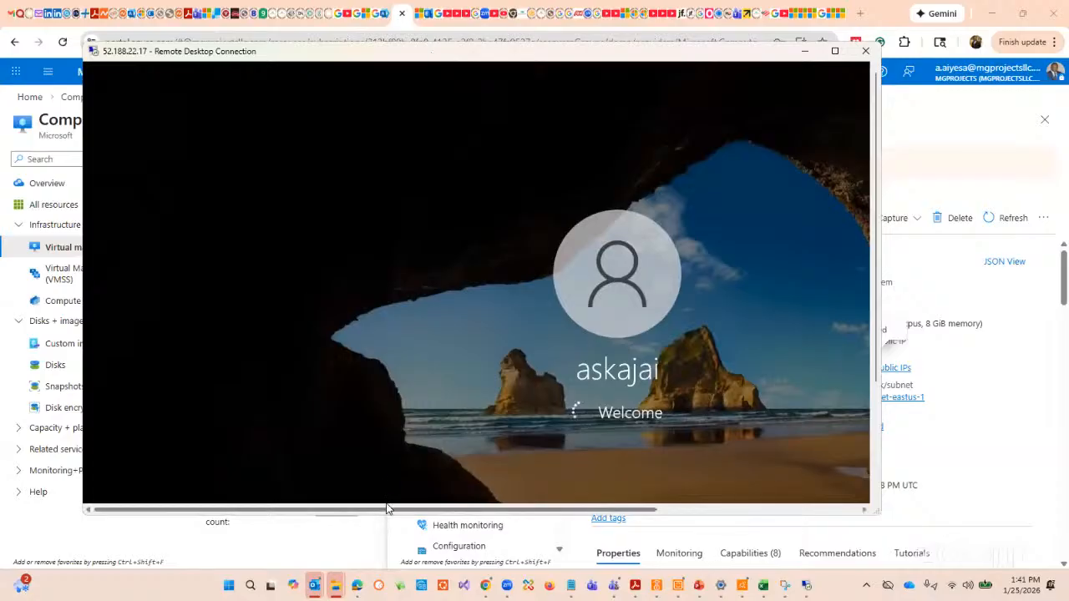
drag(370, 509, 345, 465)
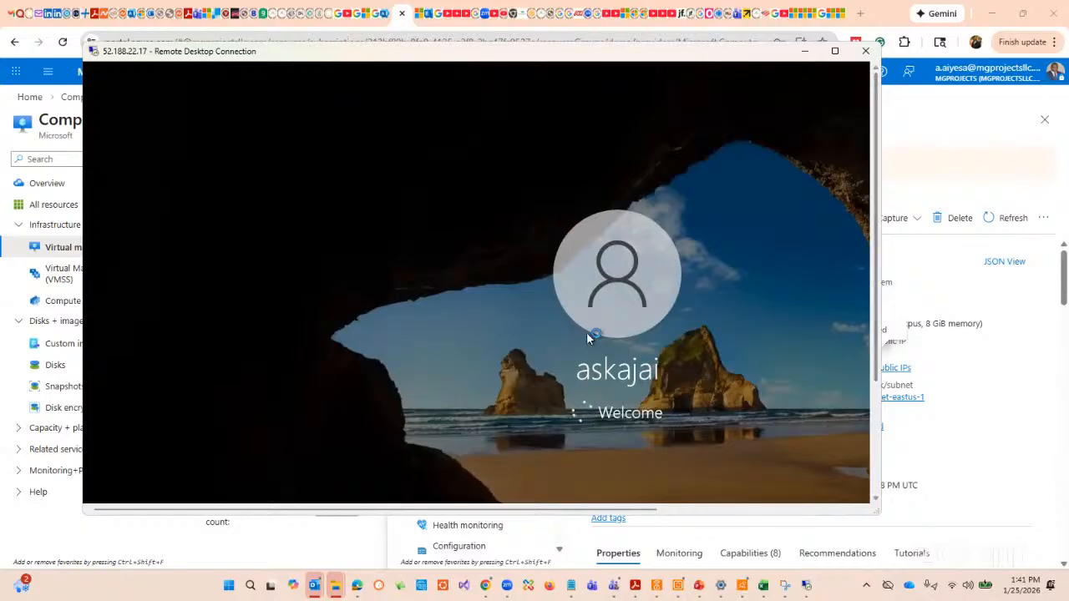
drag(270, 508, 353, 496)
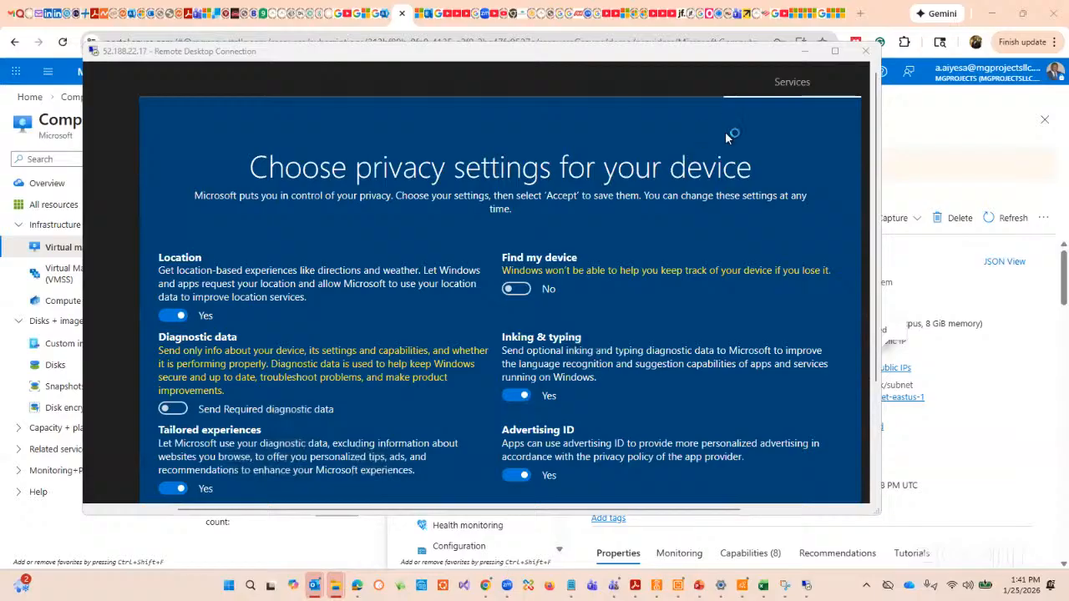
click(770, 129)
drag(875, 324, 875, 433)
click(820, 448)
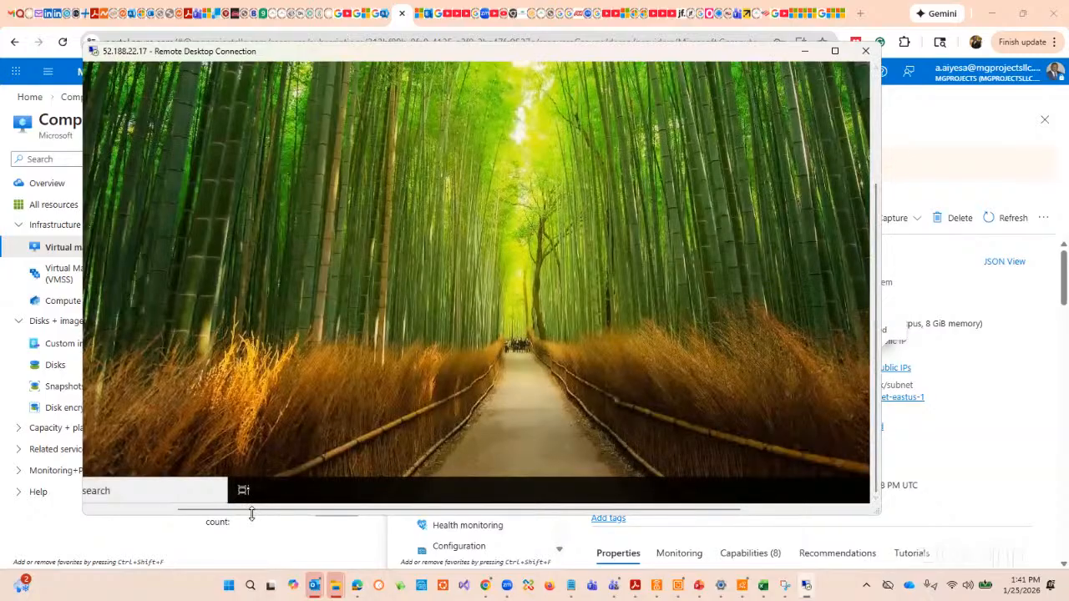
drag(267, 510, 493, 507)
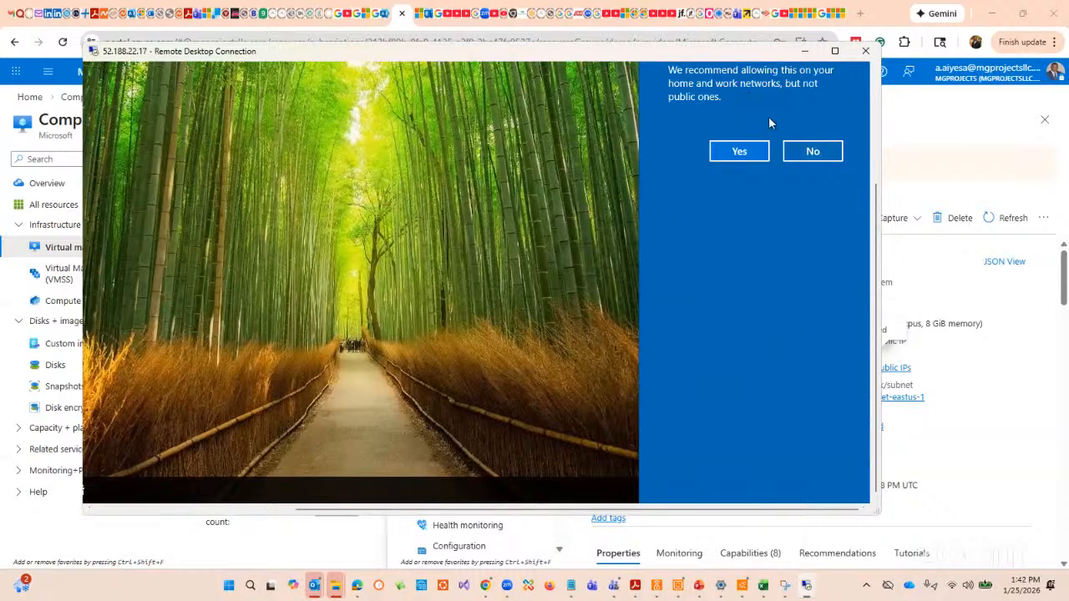
click(746, 152)
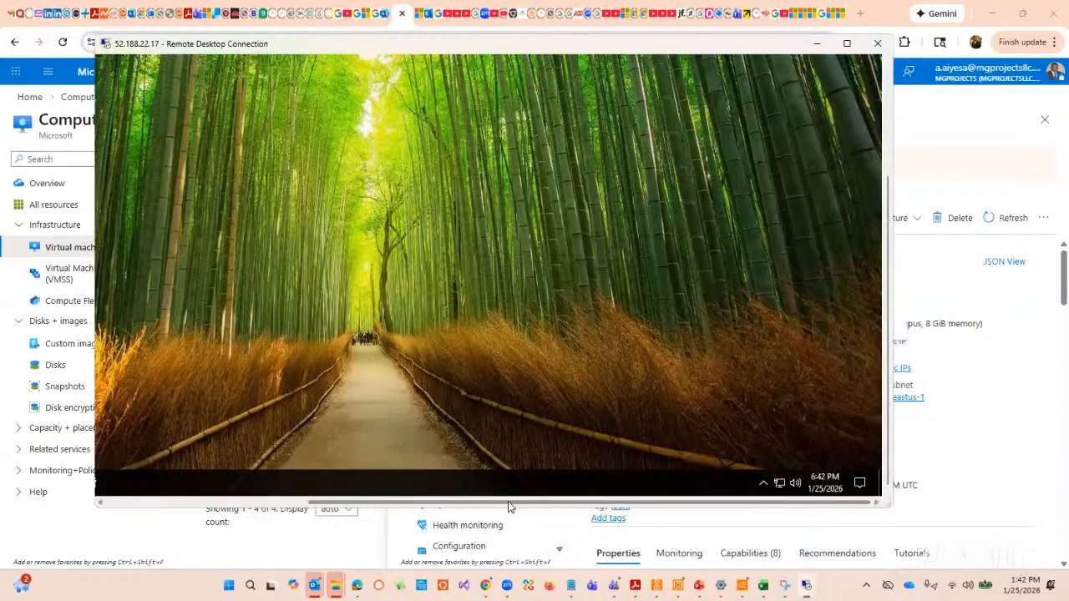
Open This PC inside the remote session and bring its folders and drives into view.
drag(509, 506, 251, 508)
click(181, 487)
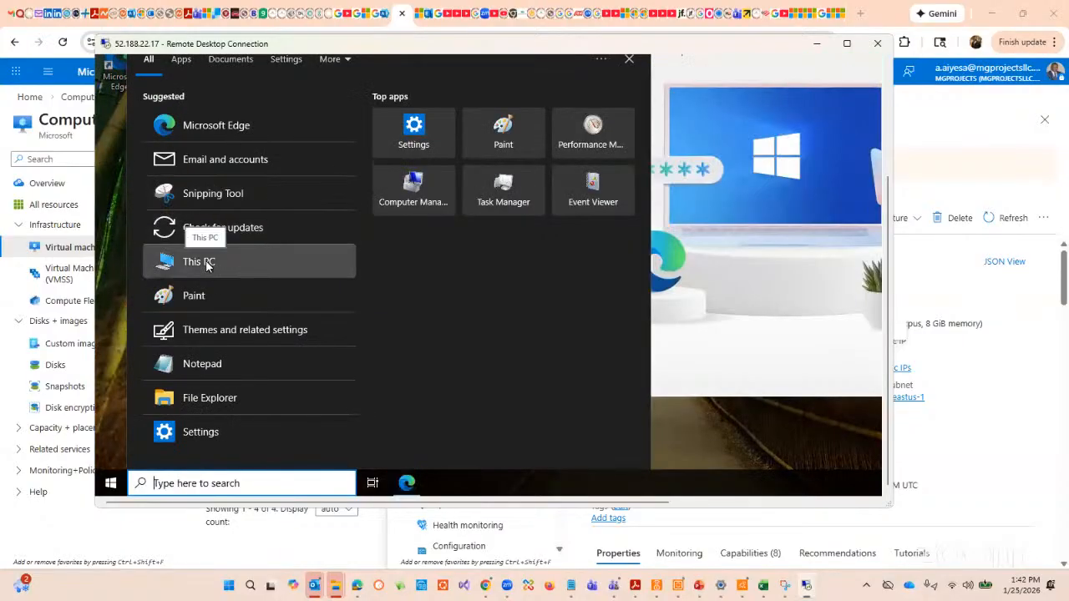
click(206, 263)
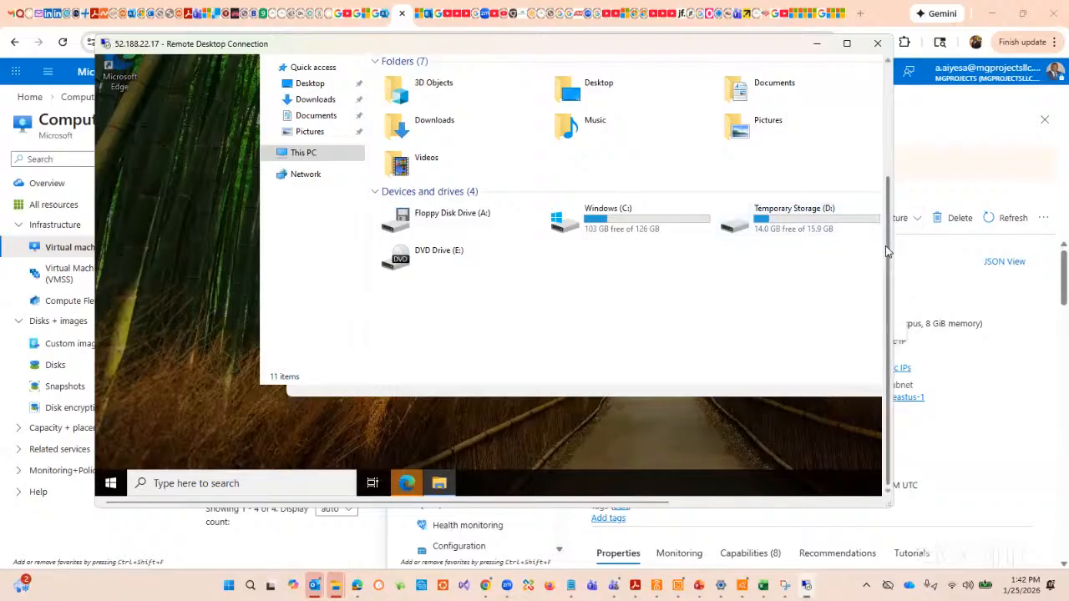
drag(889, 248, 882, 183)
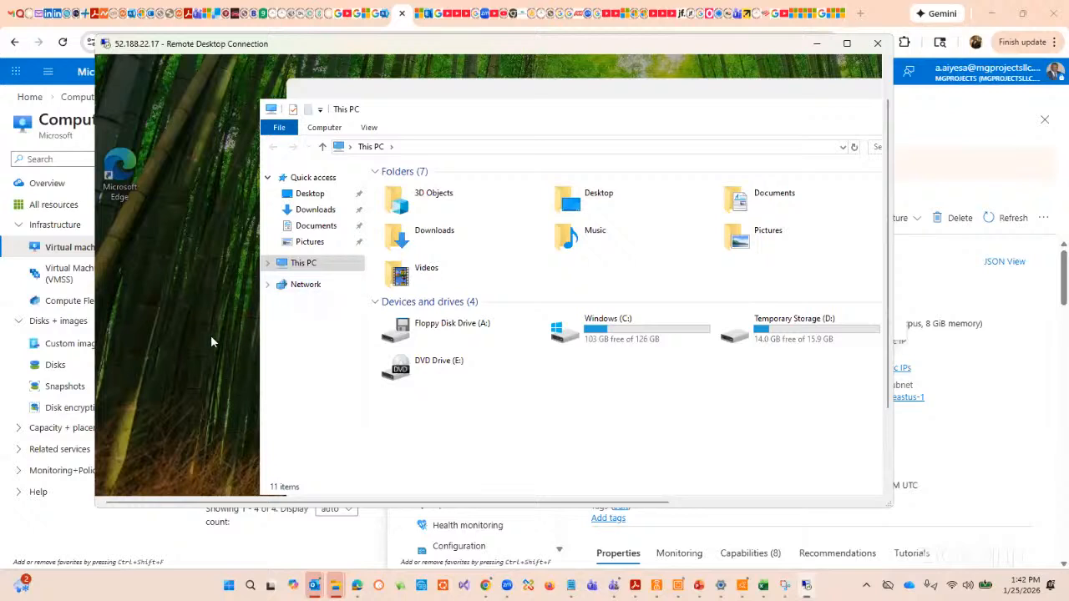
Go up to the Desktop folder in the remote File Explorer and look at its available view options.
click(324, 146)
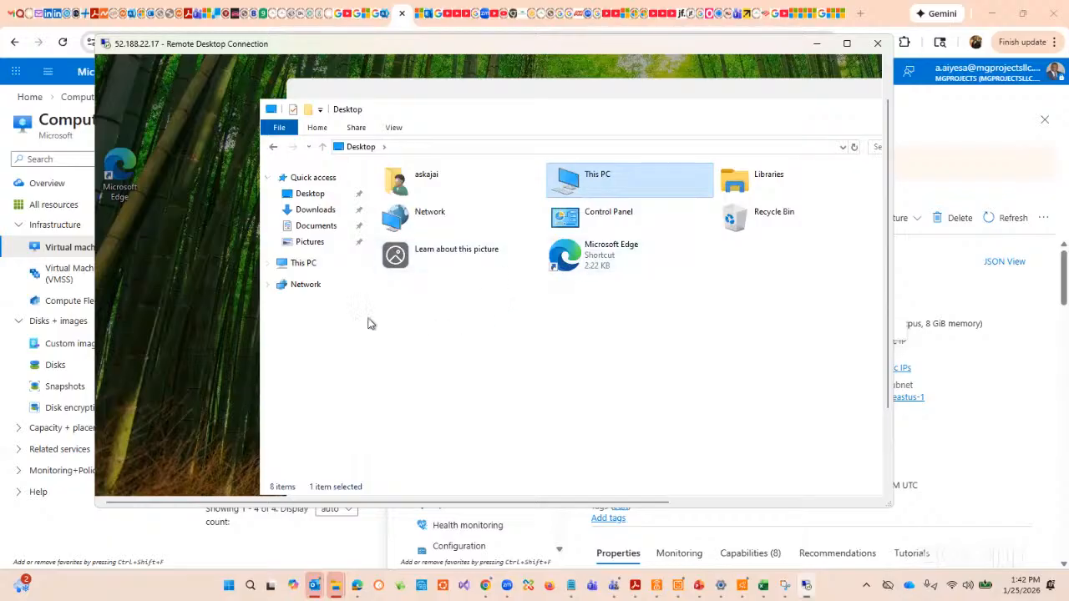
right_click(475, 325)
mouse_move(396, 346)
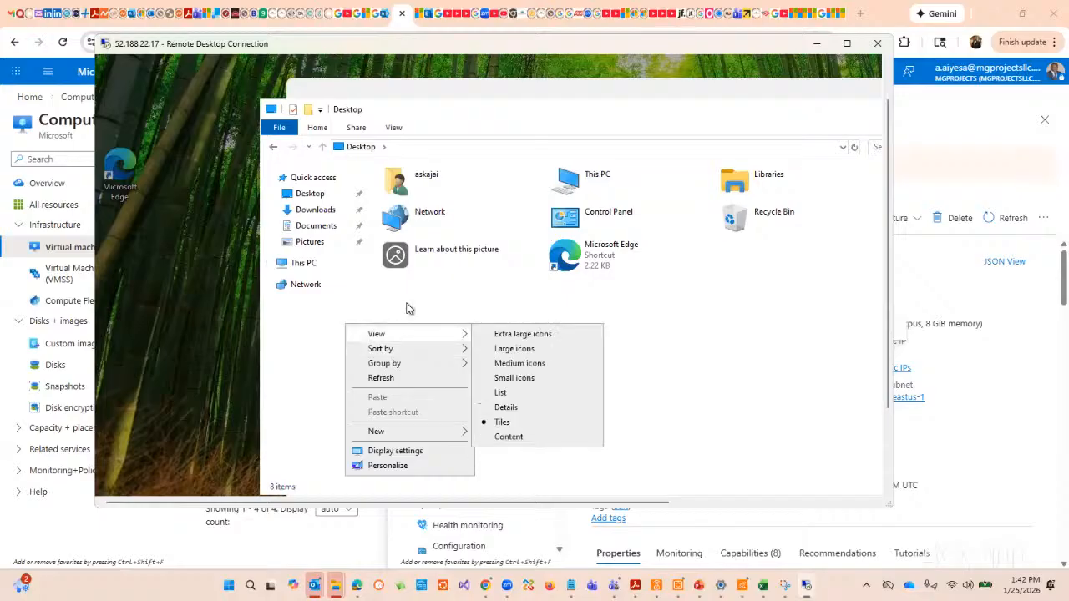
click(409, 307)
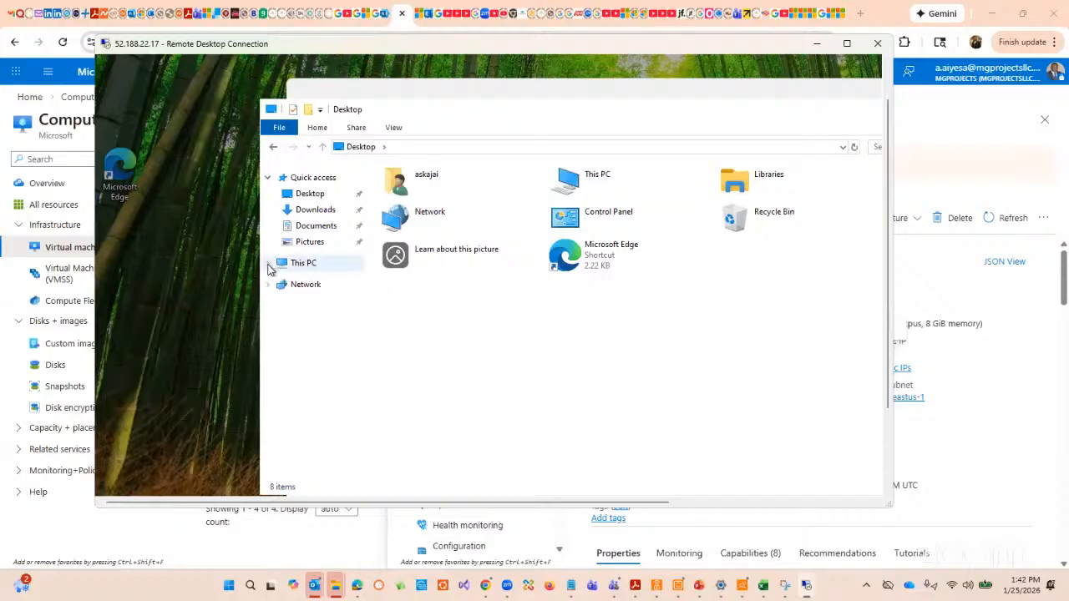
Open the properties of This PC in the remote session and examine its device specifications, Windows specifications and related settings.
click(303, 265)
right_click(316, 269)
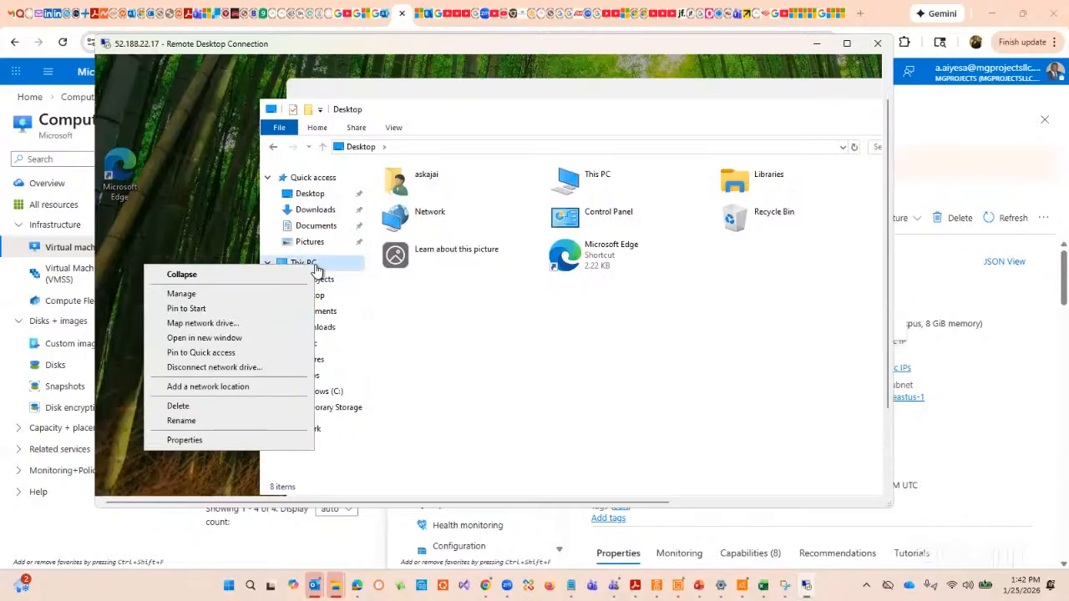
click(196, 441)
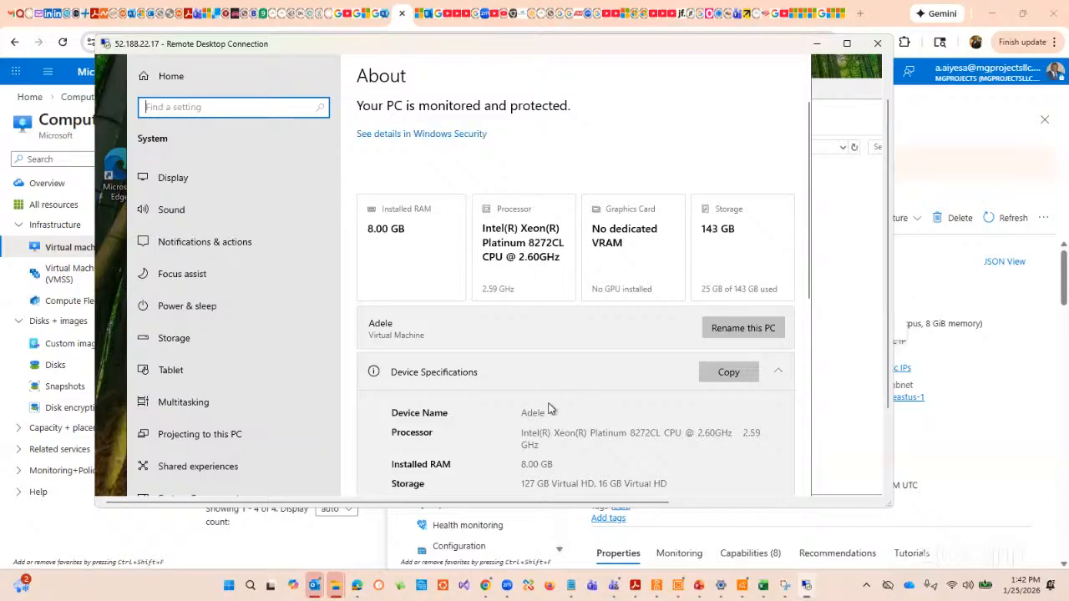
scroll(575, 401, down, 2)
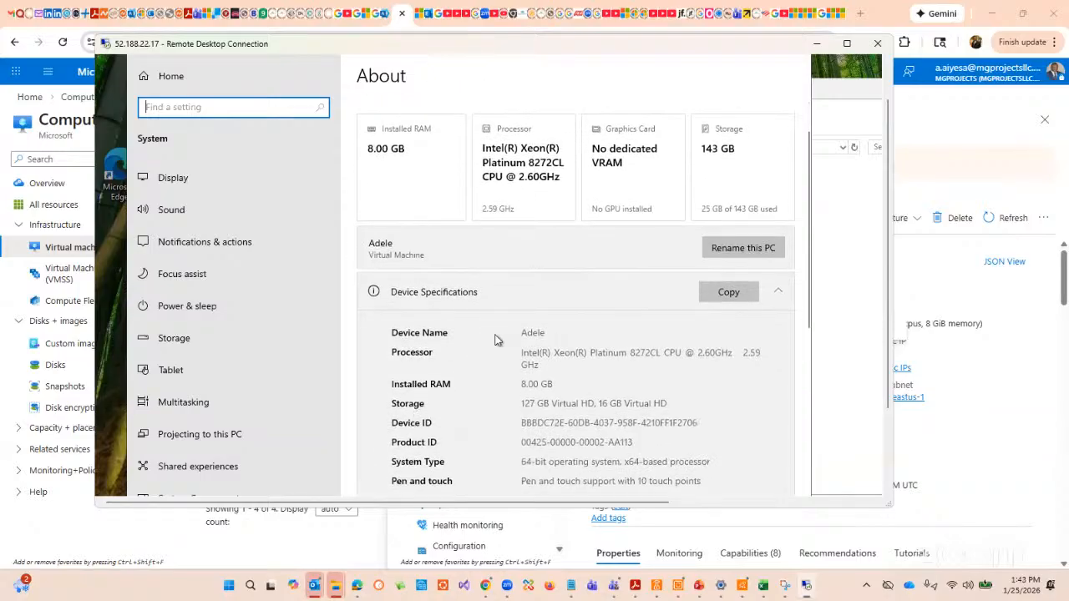
click(534, 330)
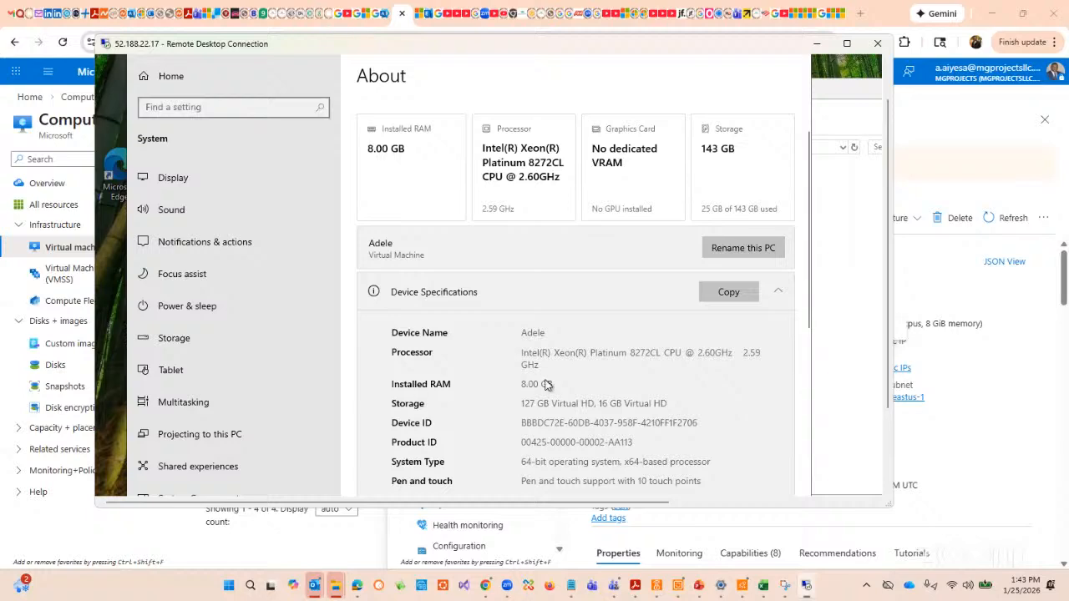
scroll(549, 385, down, 4)
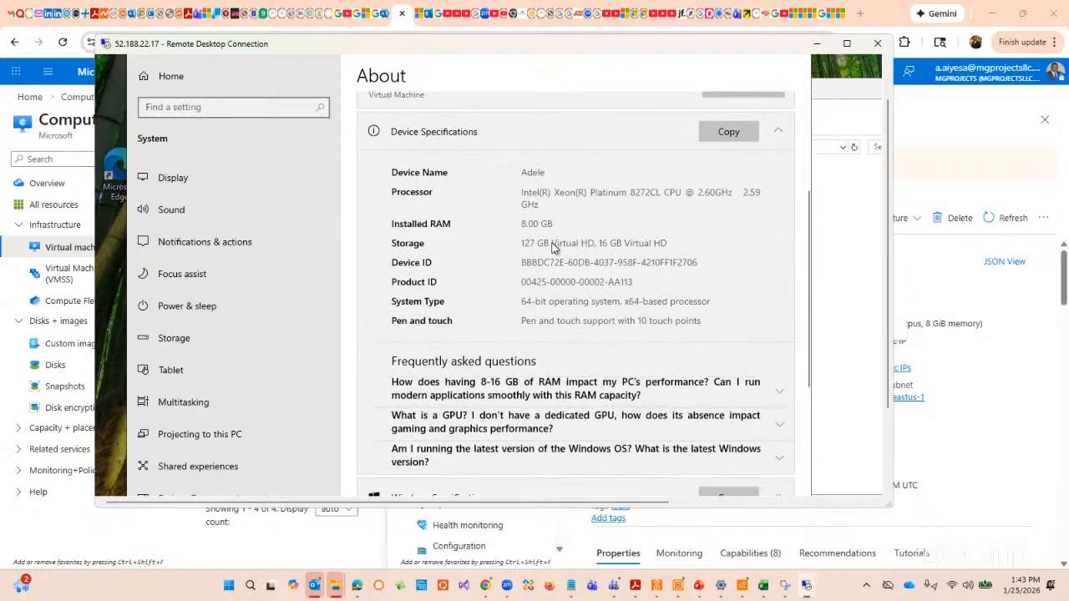
scroll(580, 377, down, 4)
scroll(497, 393, down, 4)
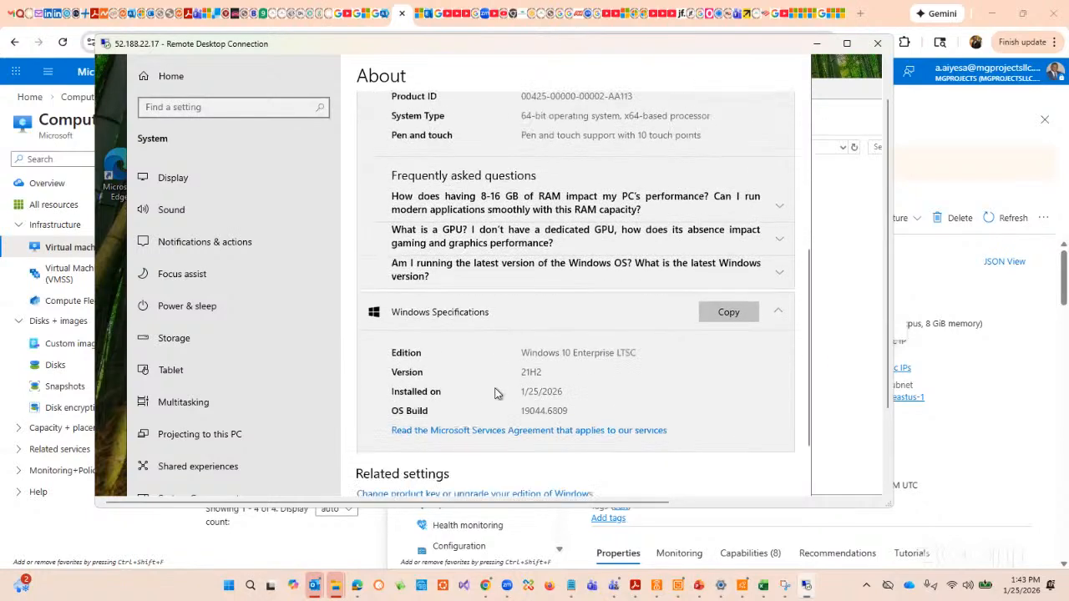
scroll(508, 399, down, 3)
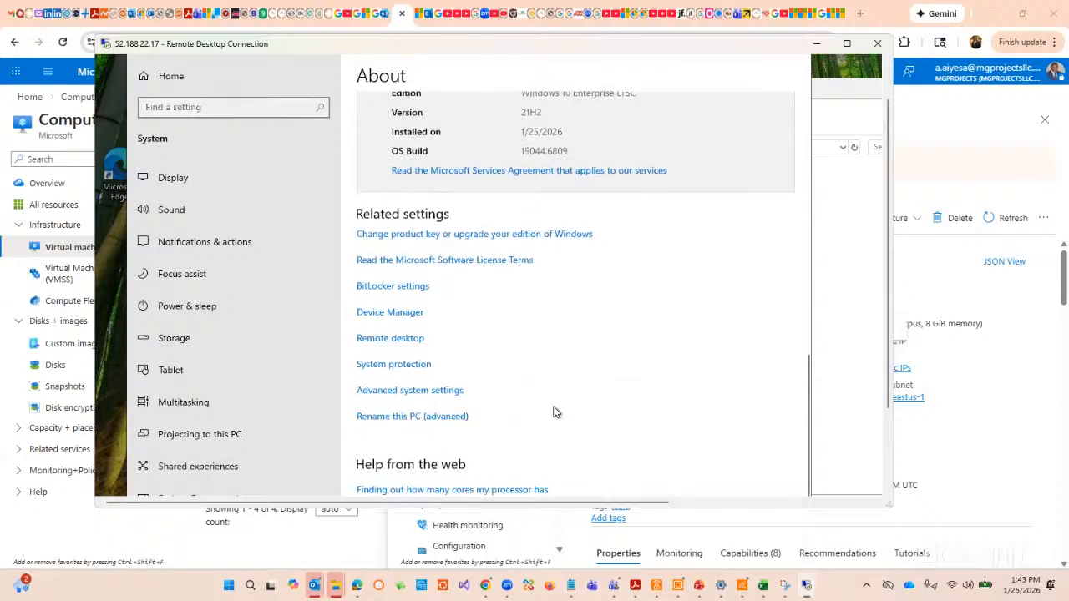
scroll(562, 401, up, 15)
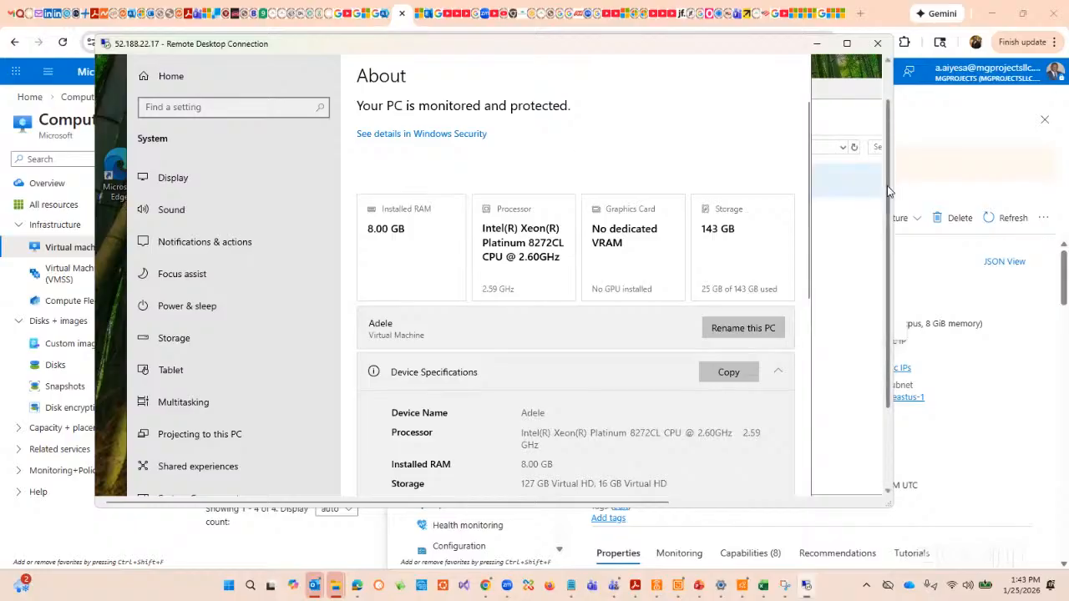
Close the remote Settings window, dismiss the Edge promotion and reposition the File Explorer window on the remote desktop.
drag(887, 186, 883, 120)
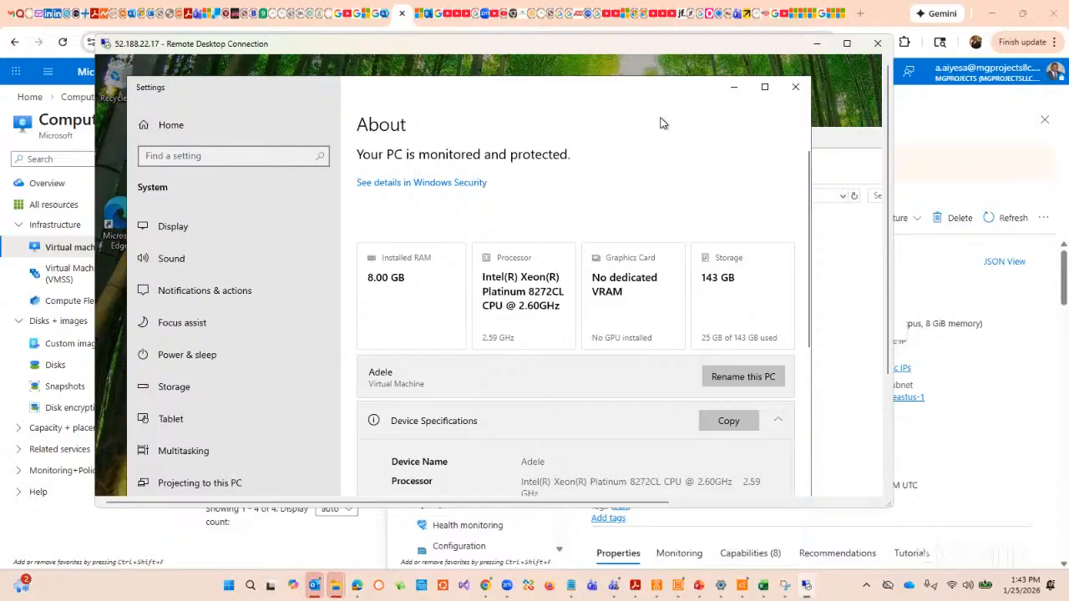
drag(620, 89, 666, 100)
click(839, 96)
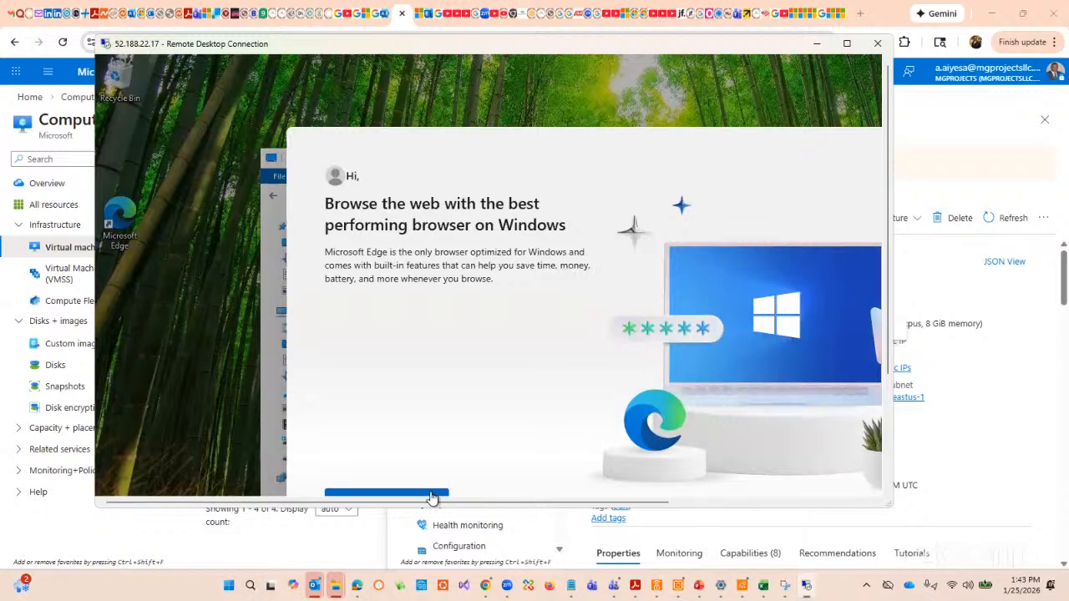
drag(543, 505, 709, 508)
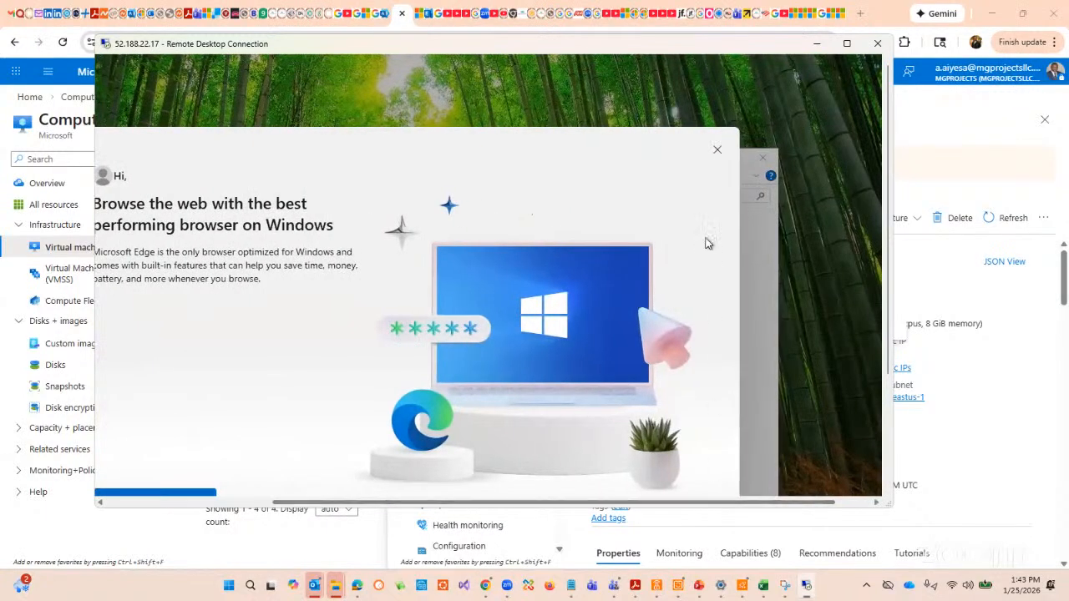
click(718, 151)
drag(631, 157, 738, 90)
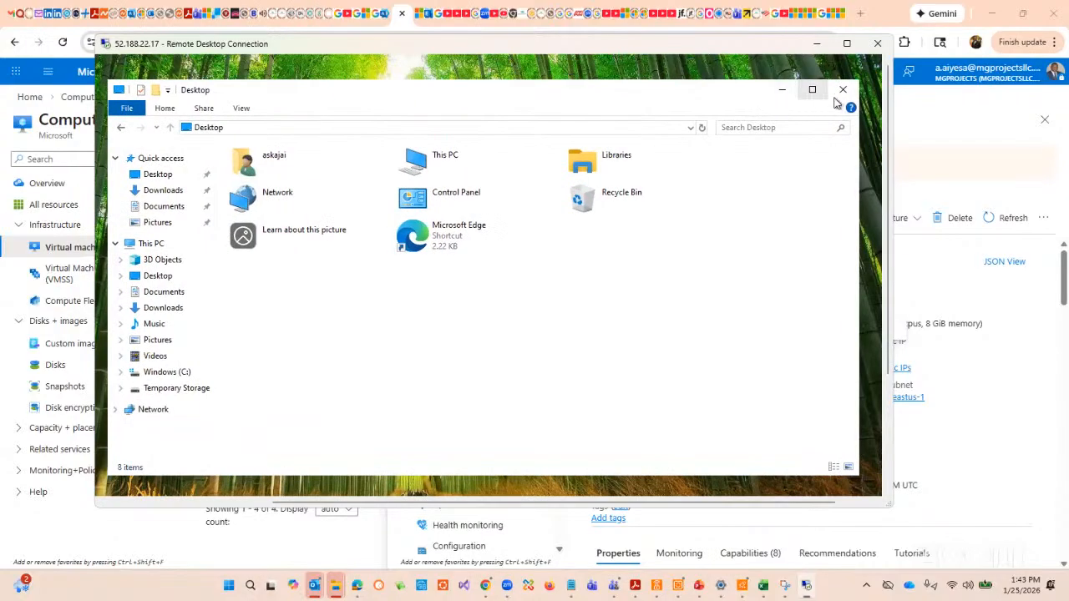
Launch Microsoft Edge in the remote session and complete its first-run setup without personal or Google data, keeping the default theme and pinning no sites.
double_click(424, 249)
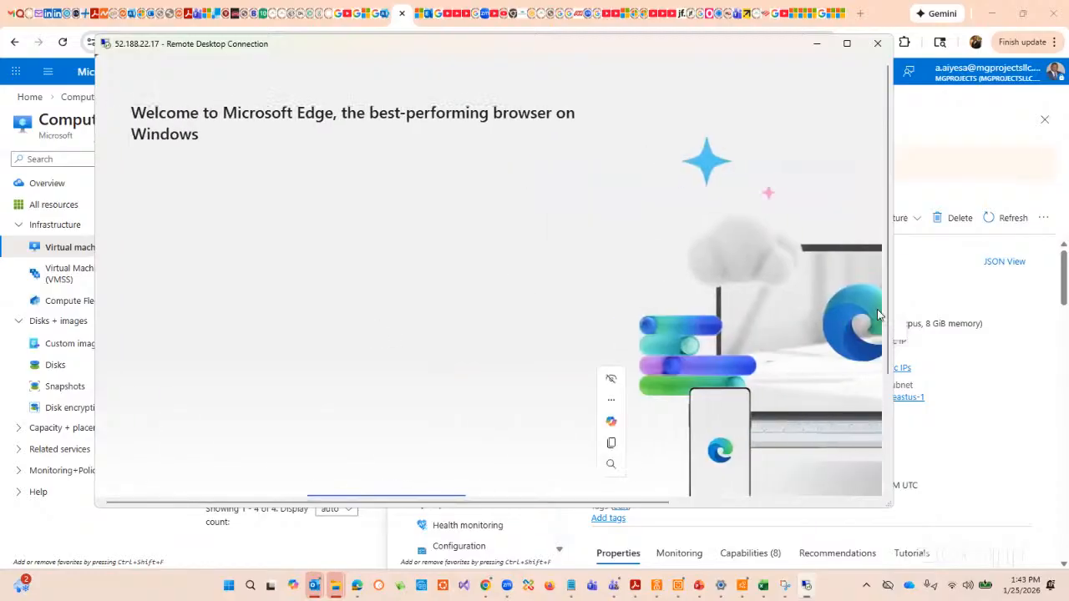
drag(886, 304, 886, 408)
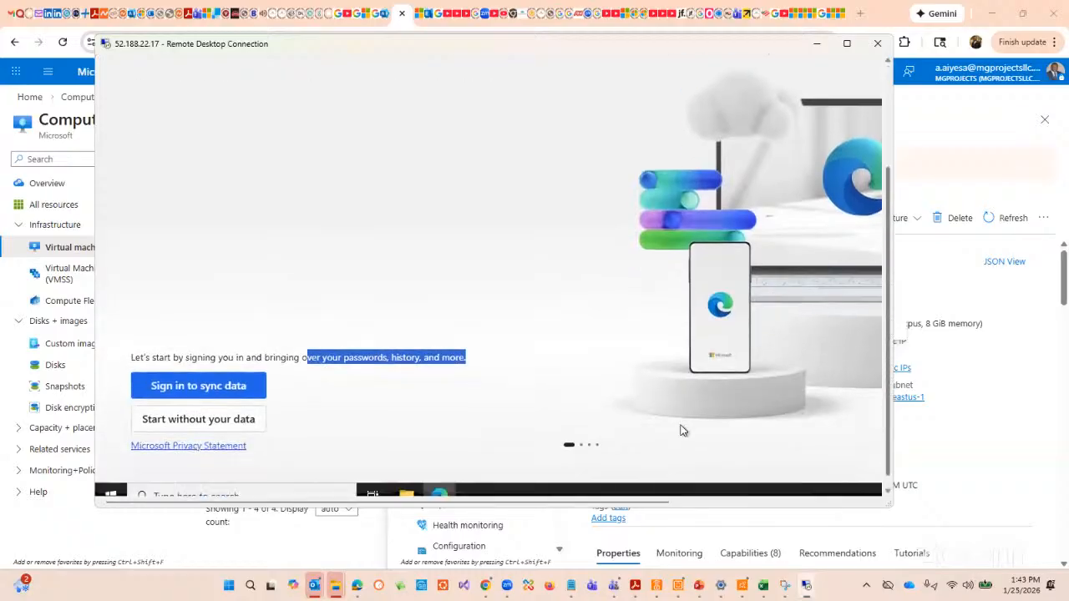
click(194, 421)
click(215, 422)
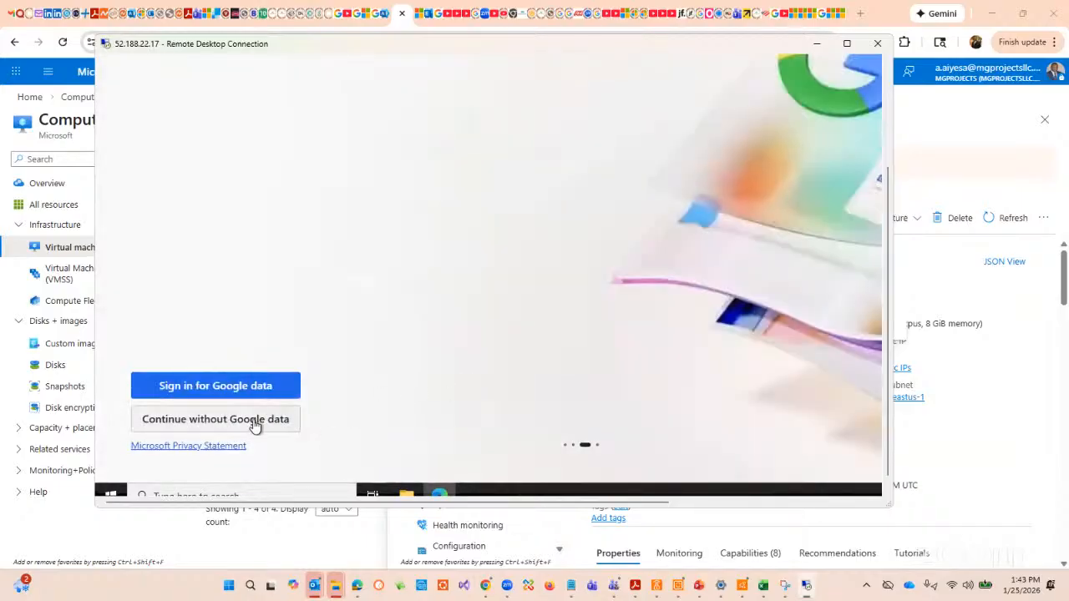
click(255, 426)
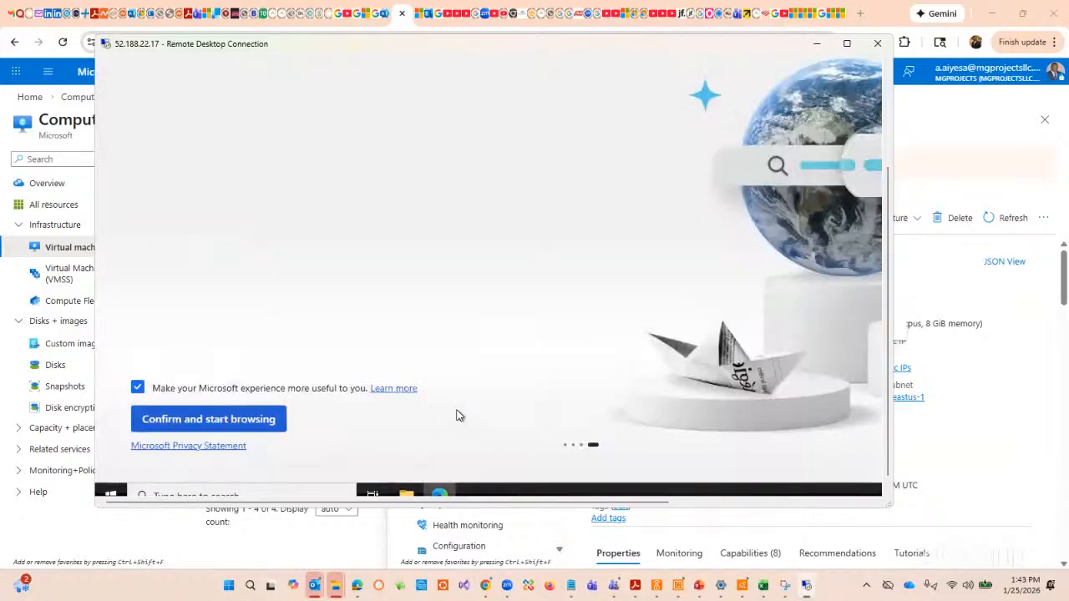
click(237, 424)
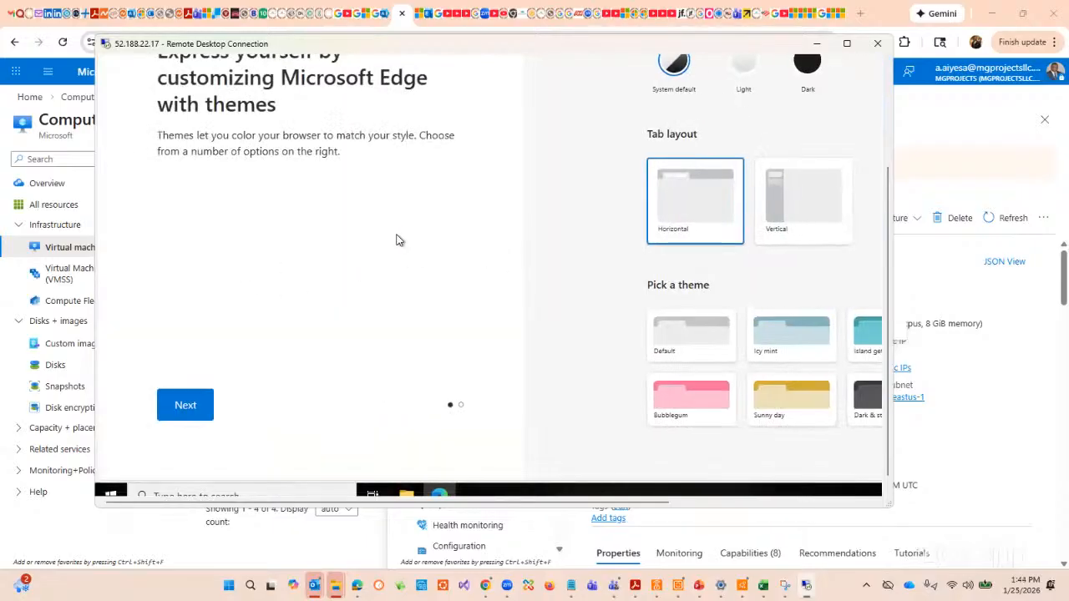
click(200, 406)
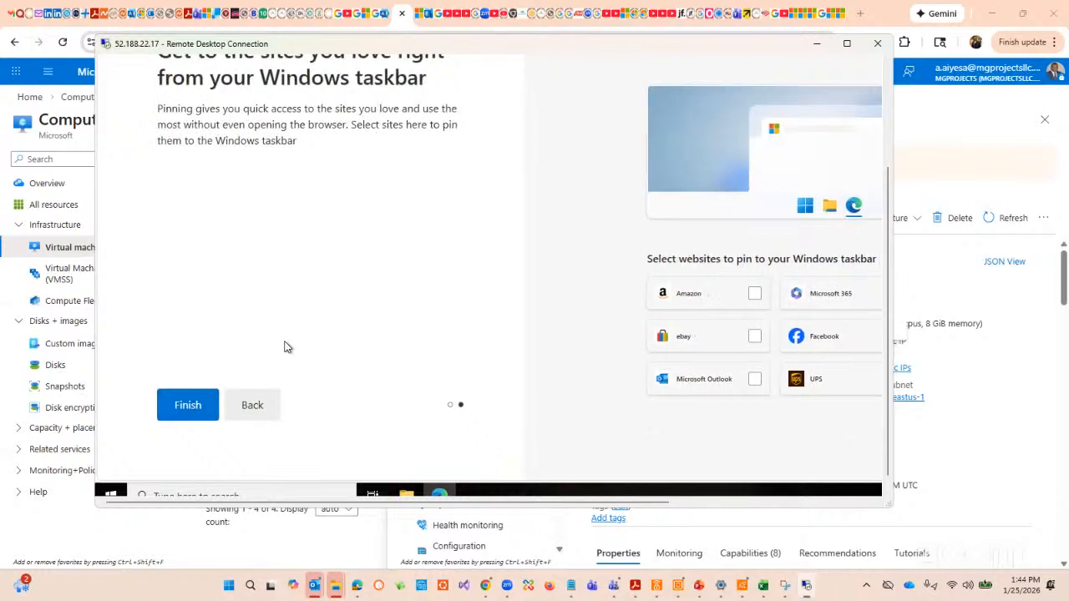
click(198, 411)
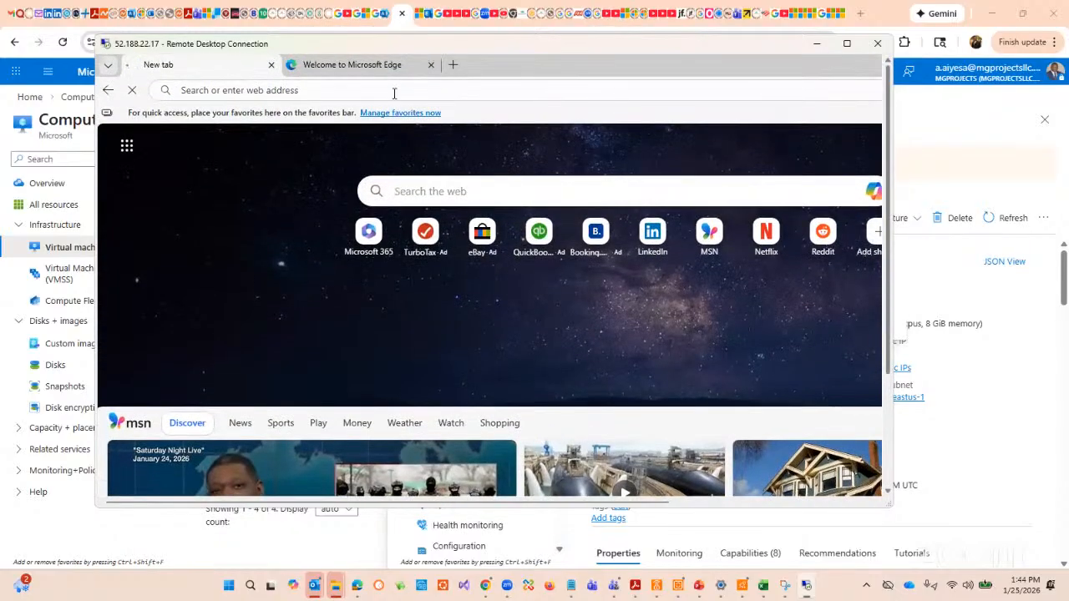
click(327, 89)
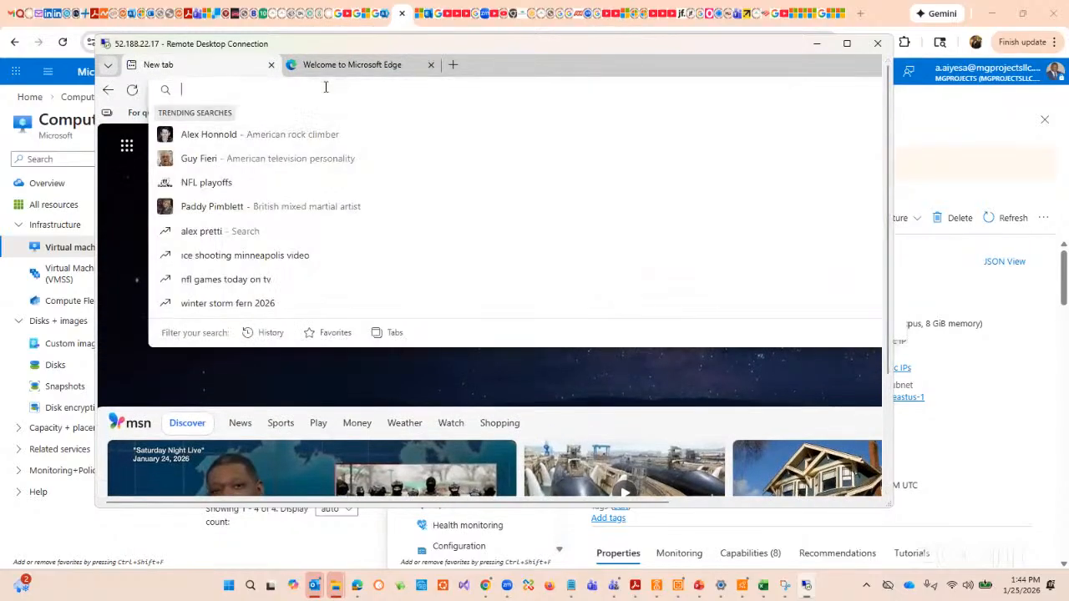
text(office)
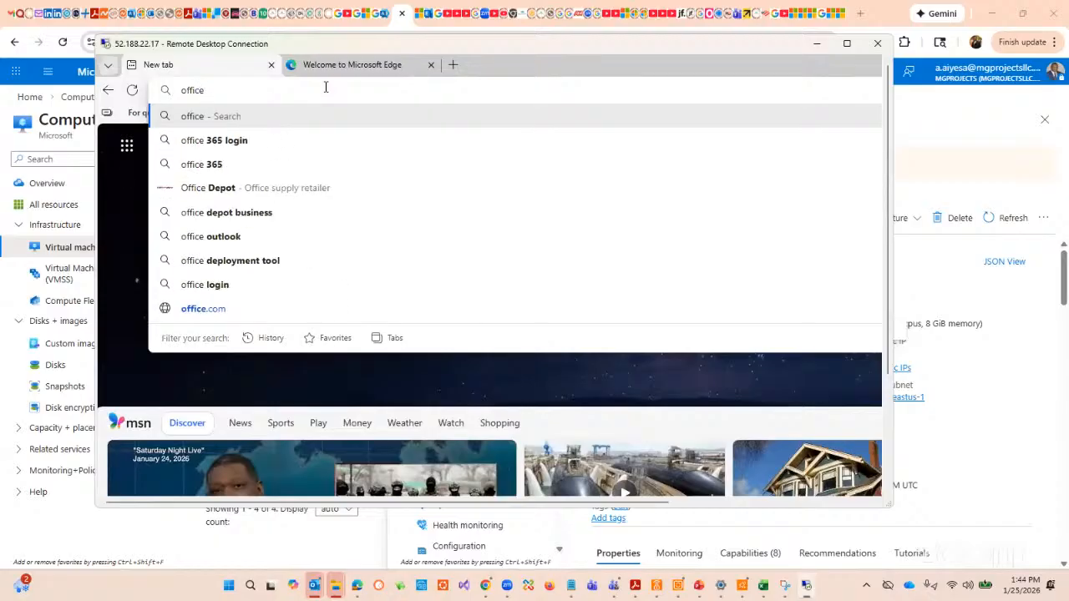
key(BackSpace)
key(BackSpace)
key(BackSpace)
key(BackSpace)
key(BackSpace)
key(BackSpace)
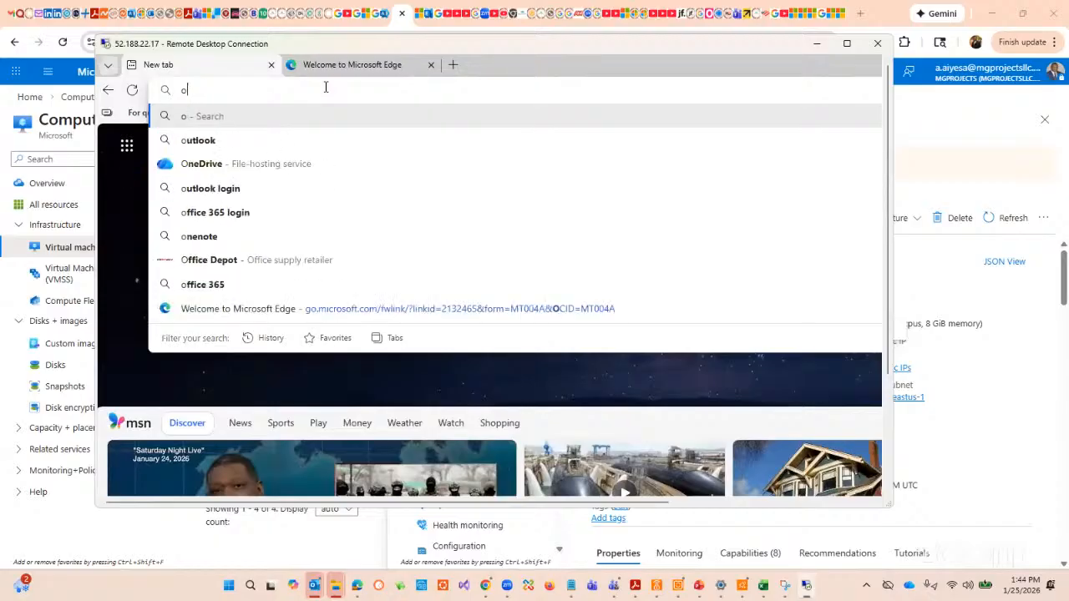
Go to portal.office.com in the remote Edge browser.
text(por)
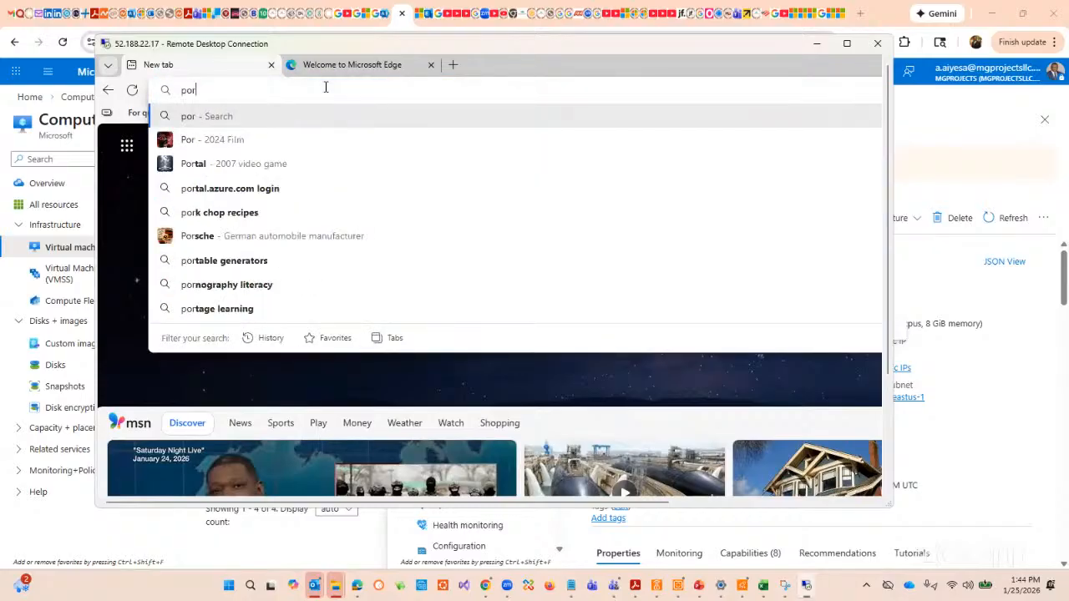
text(tal.off)
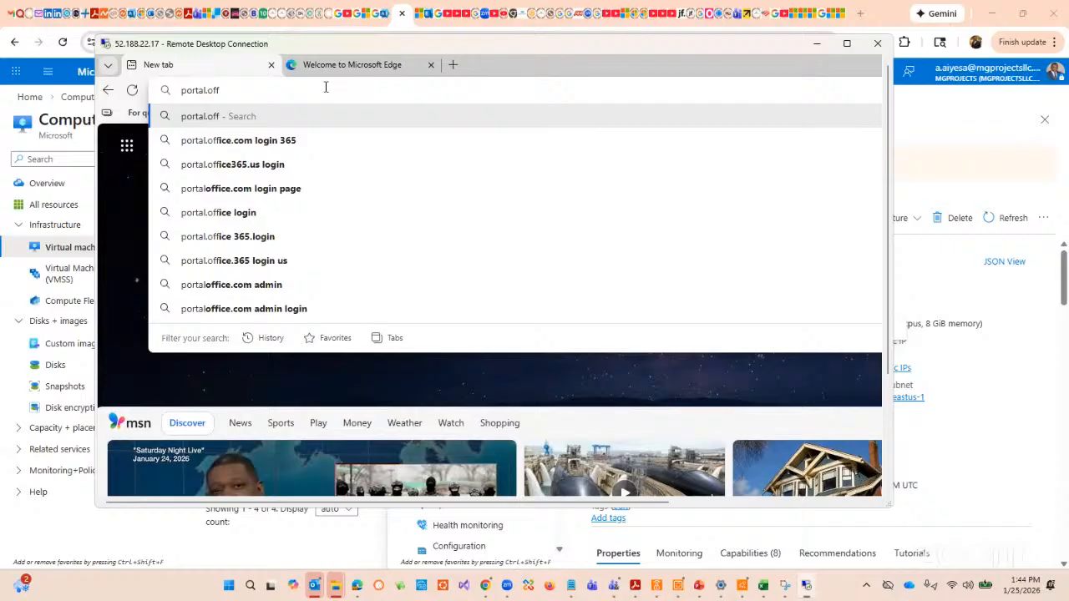
text(ice.com)
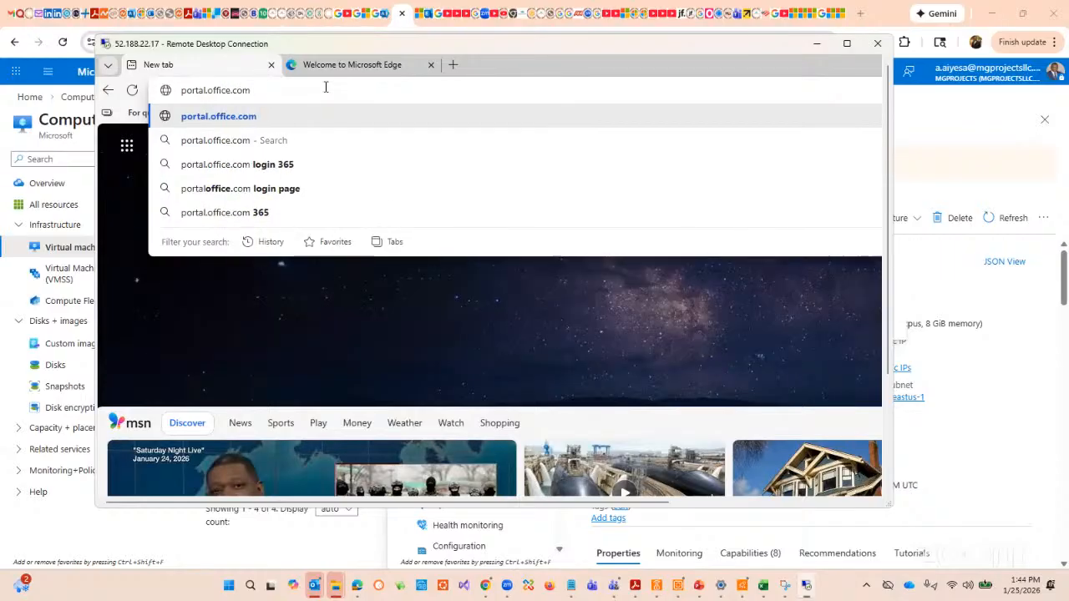
key(Return)
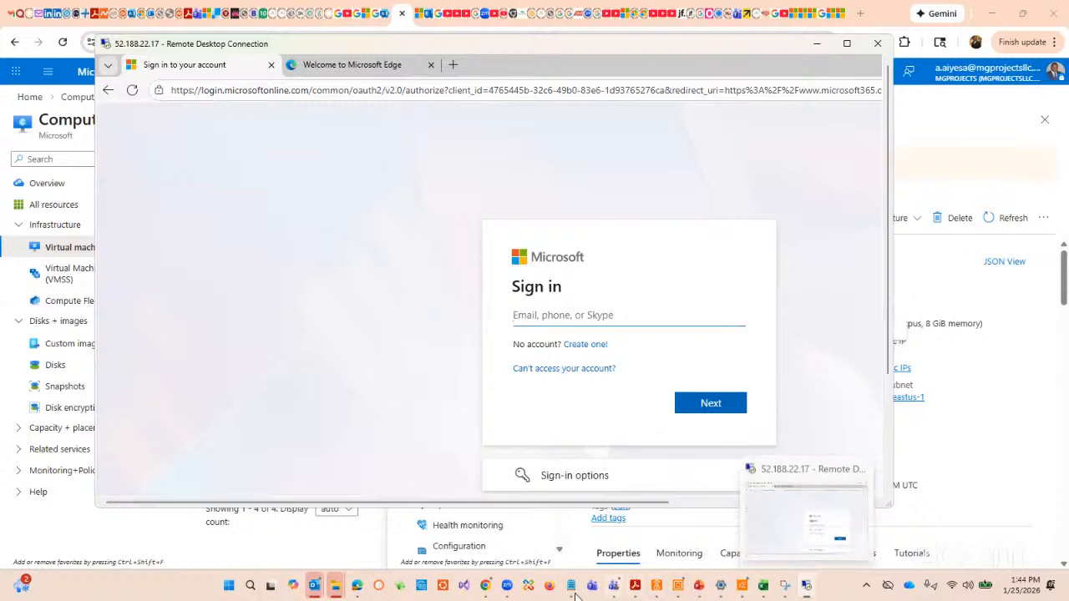
Switch to the Microsoft 365 admin center in the incognito Chrome window and open the active user whose first name matches the virtual machine's name.
mouse_move(586, 587)
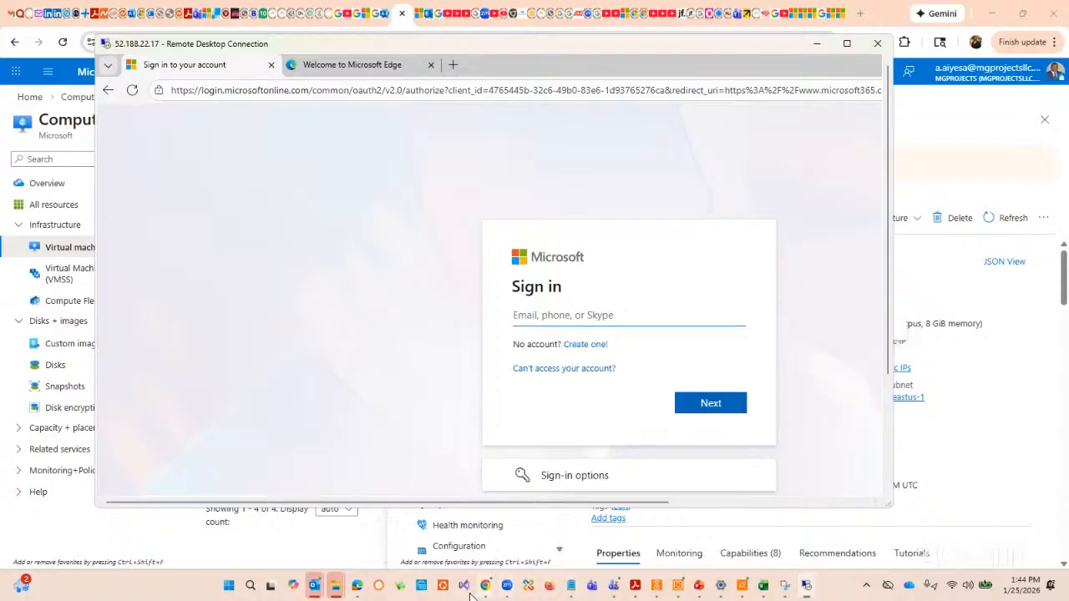
mouse_move(484, 588)
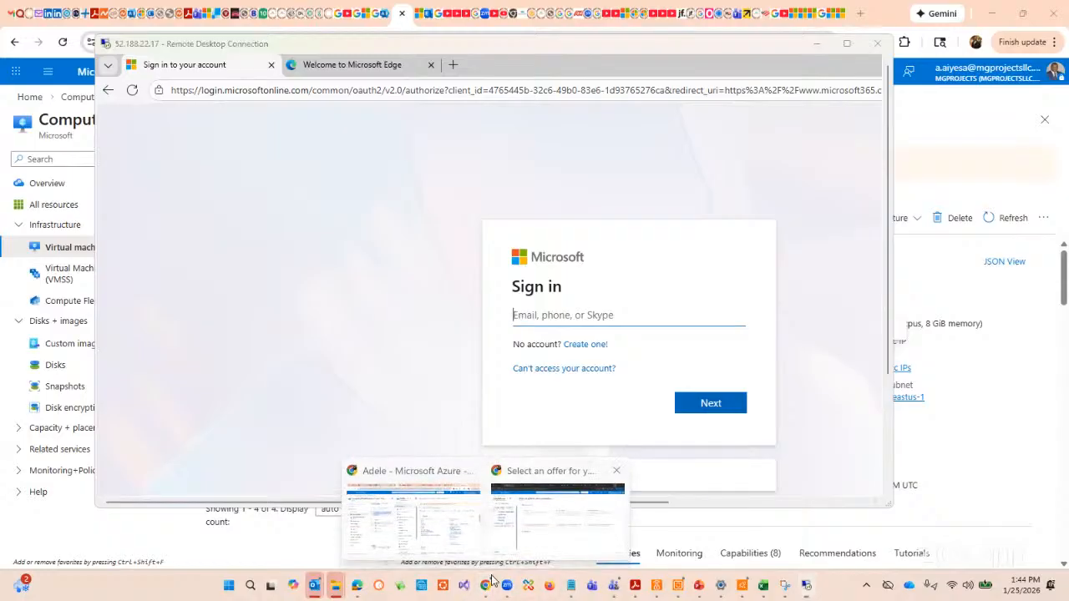
click(557, 514)
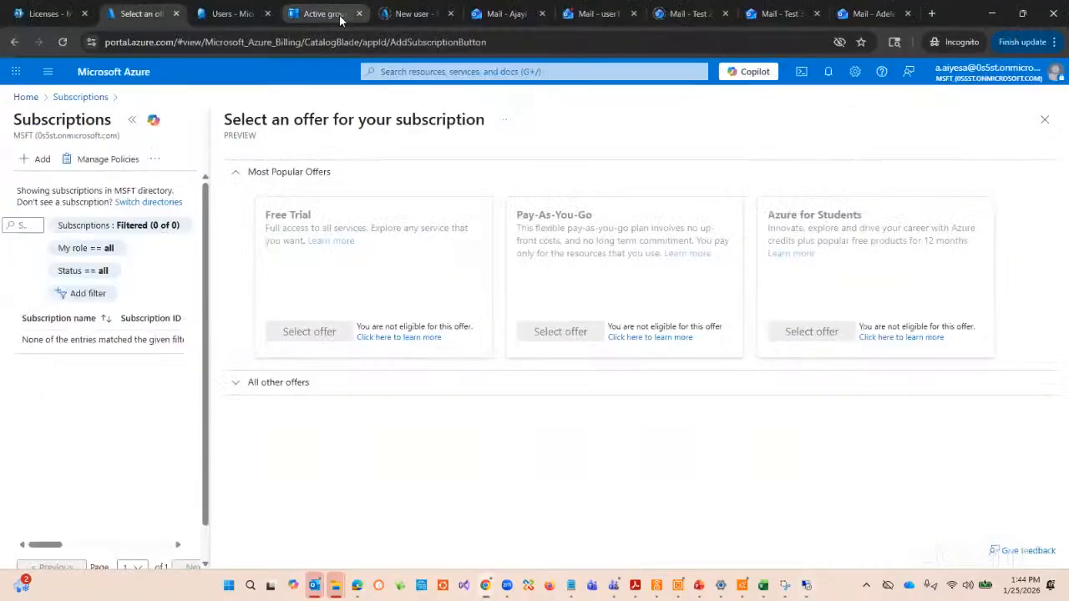
click(39, 16)
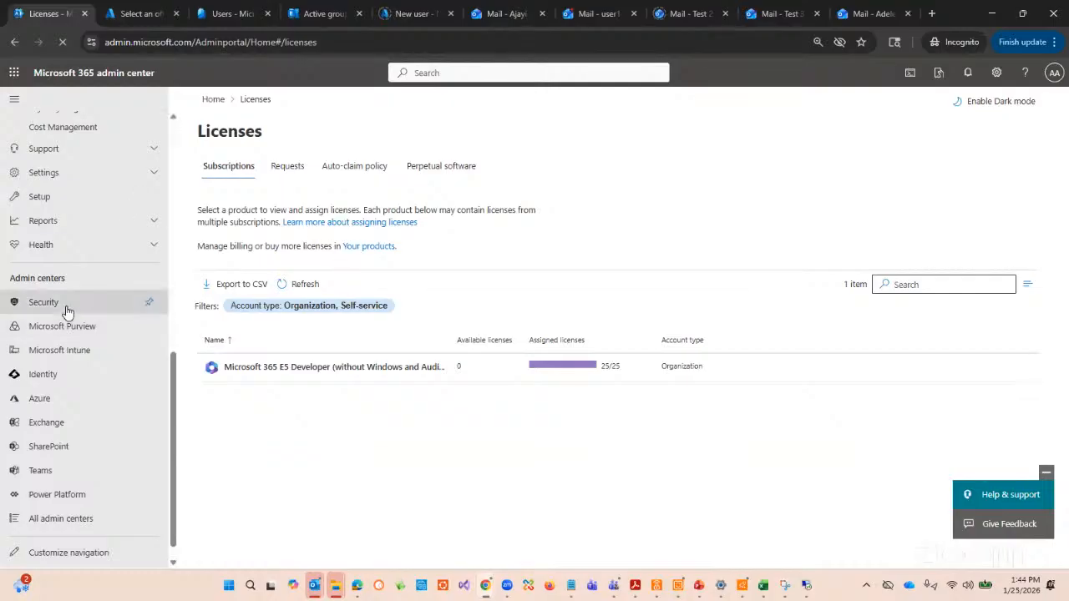
scroll(65, 306, up, 6)
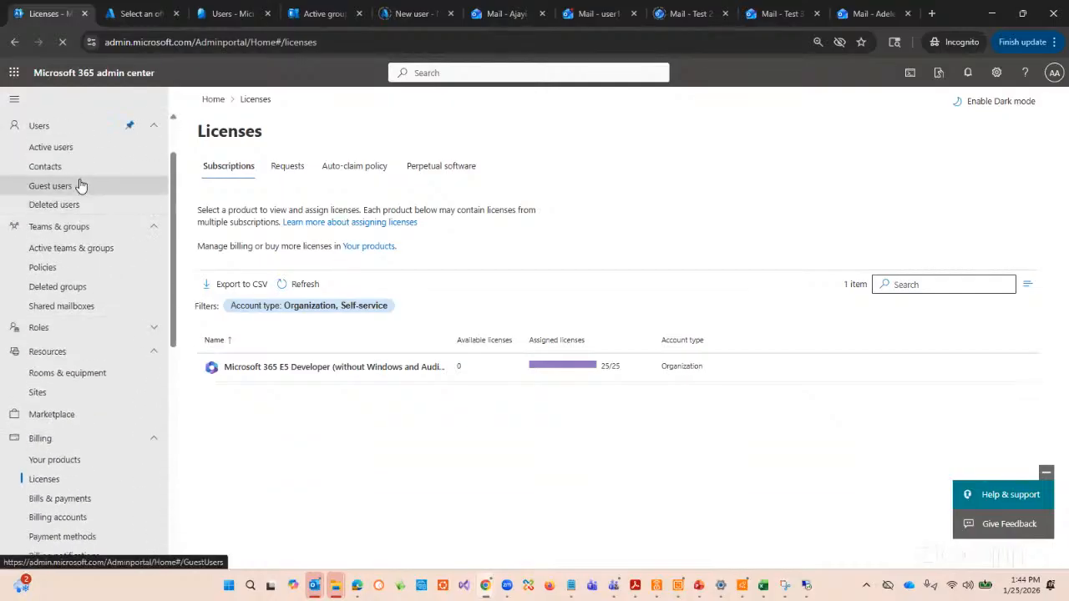
scroll(65, 168, up, 2)
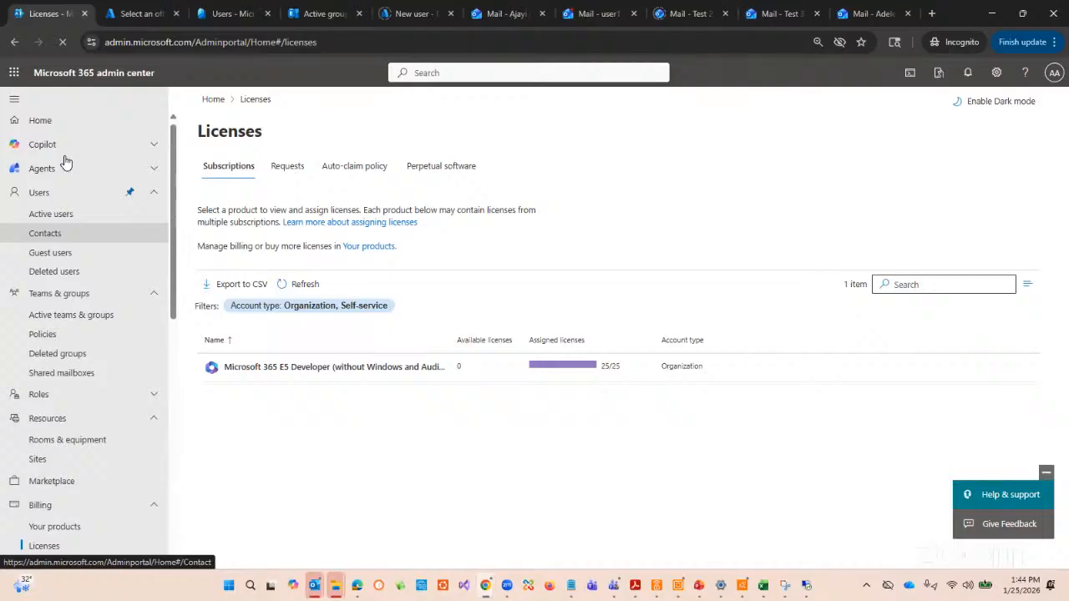
click(60, 214)
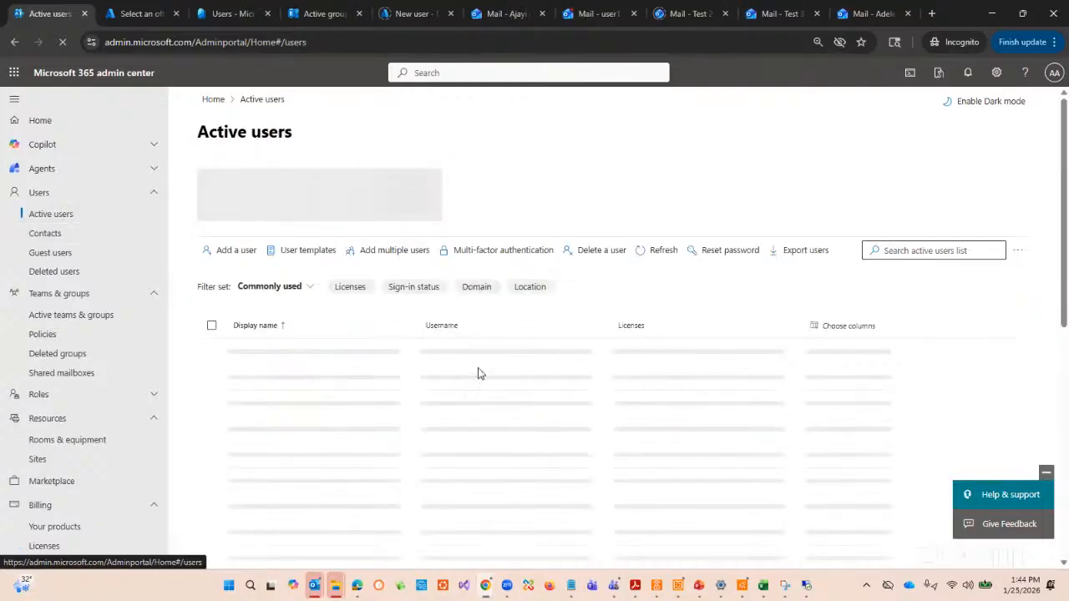
scroll(601, 377, down, 1)
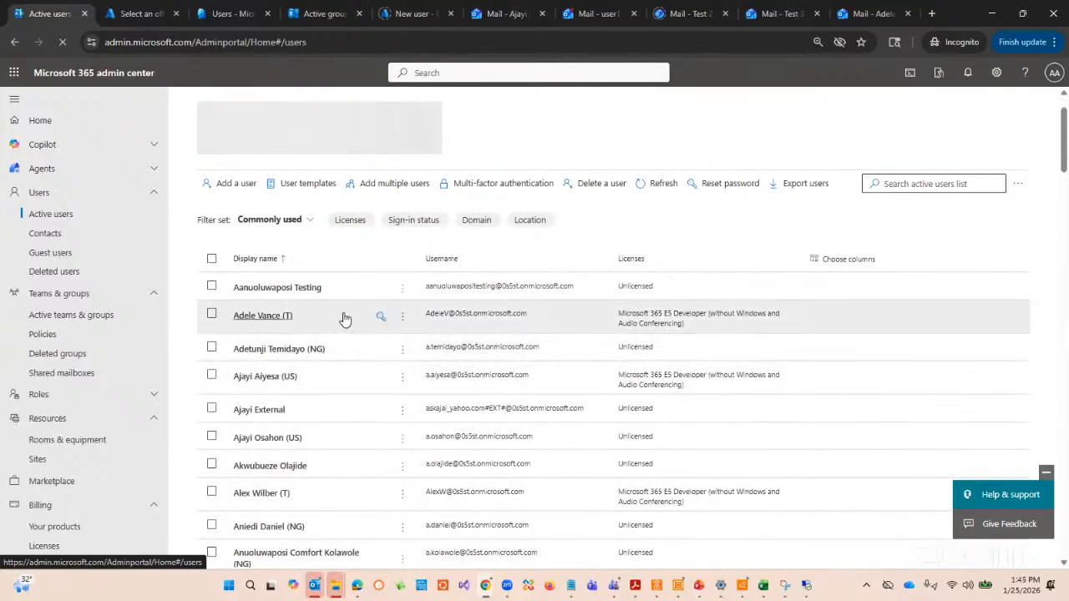
click(272, 317)
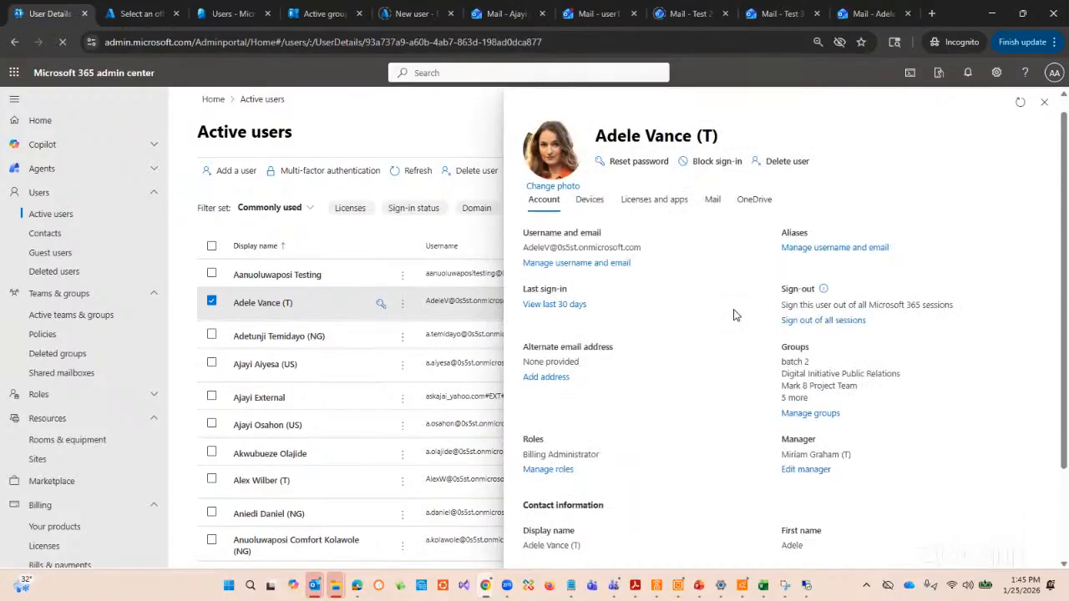
Copy the user's username e-mail from the admin center into the remote session's Microsoft sign-in form and continue to the password prompt.
drag(643, 275, 515, 276)
key(ctrl+c)
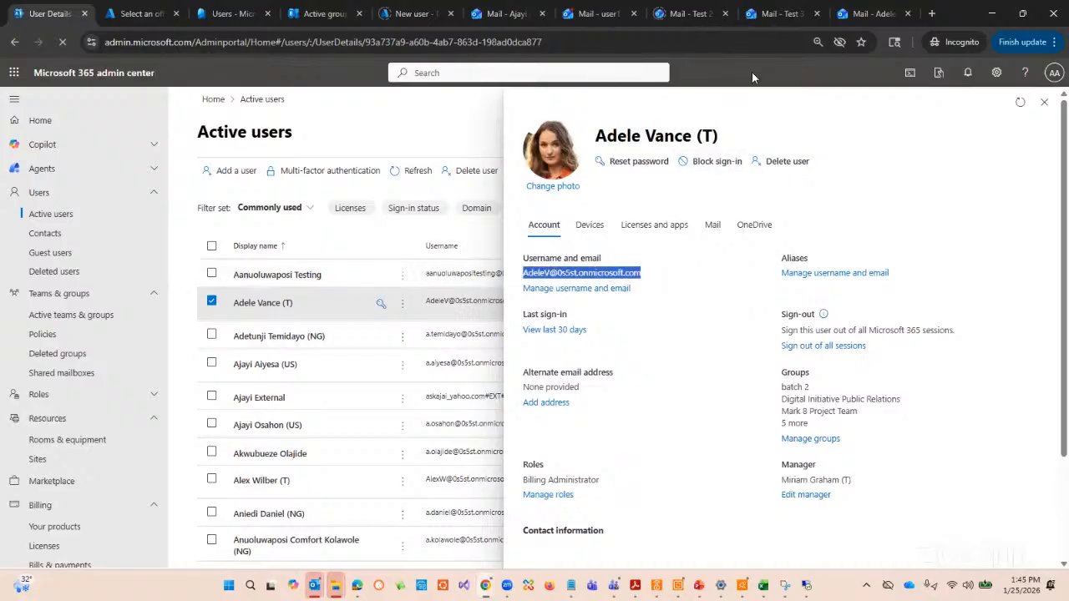
click(811, 588)
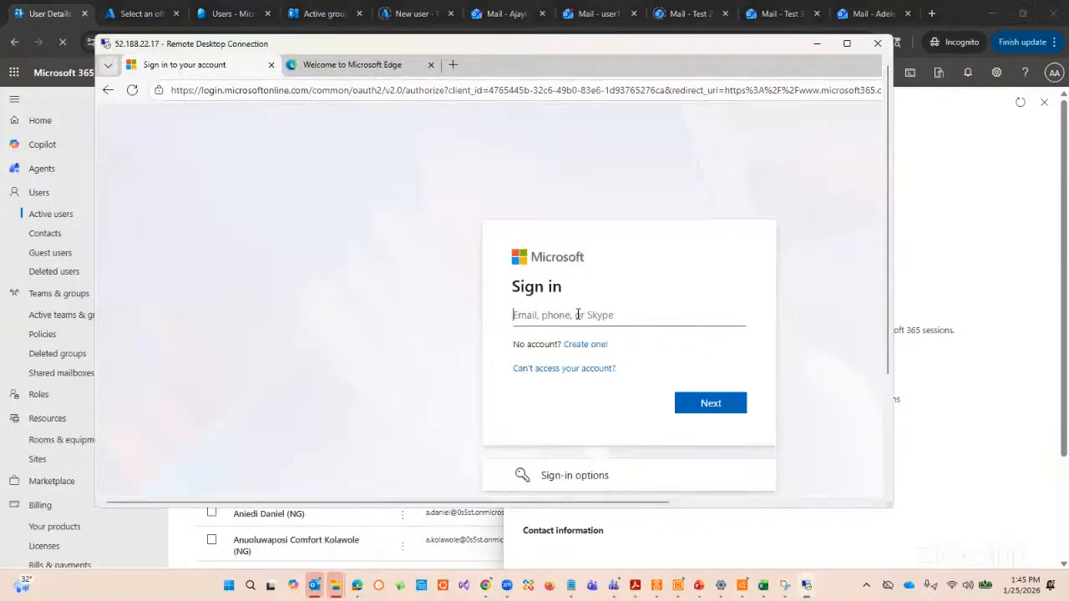
key(ctrl+v)
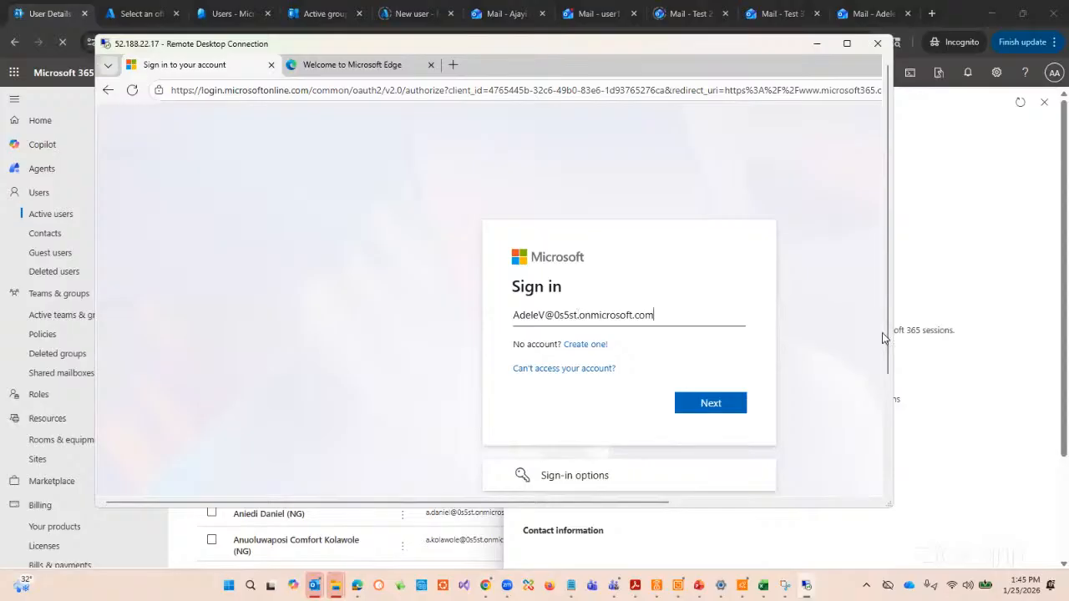
click(717, 403)
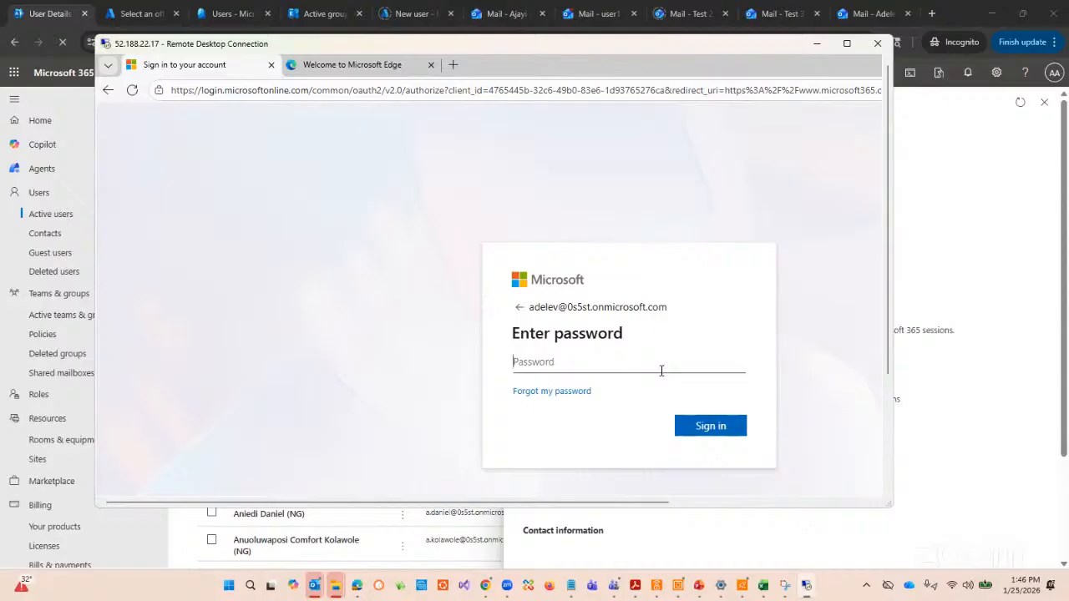
Enter the account password, sign in to the Office portal and choose to stay signed in.
click(629, 374)
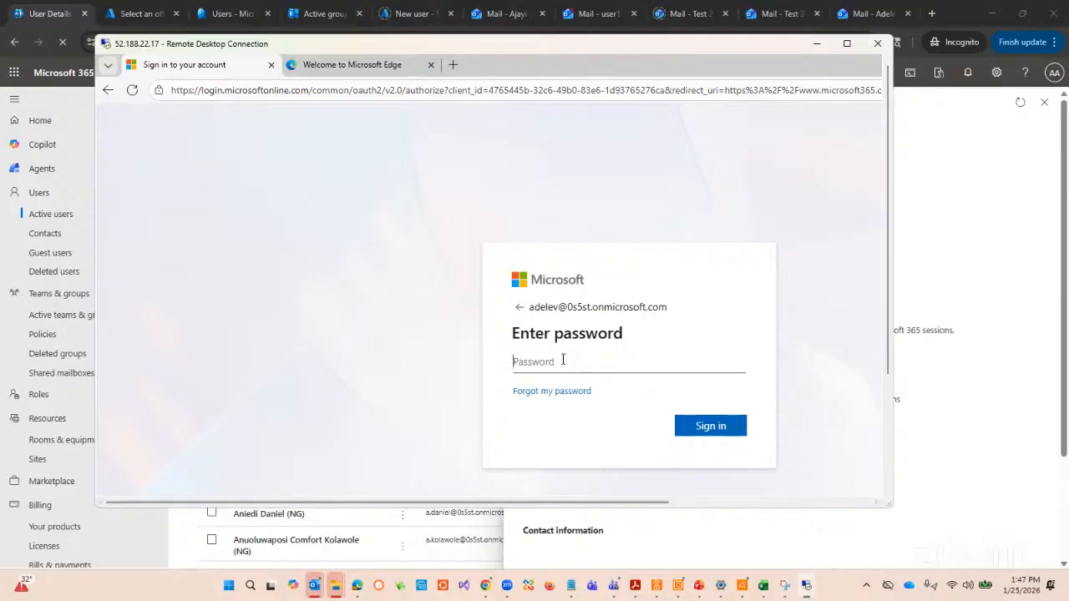
text(•)
click(704, 428)
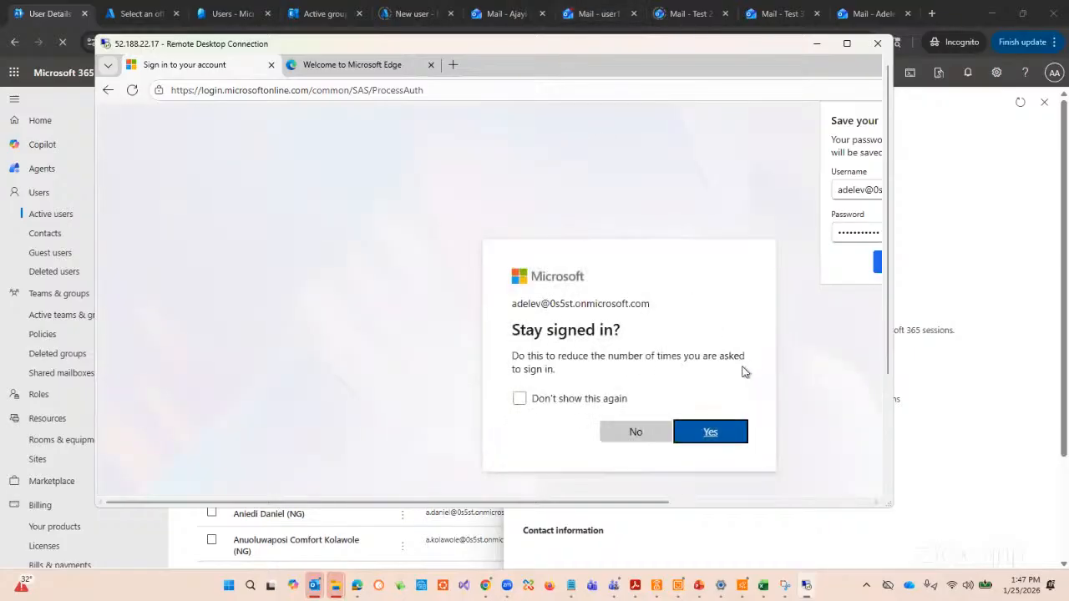
click(711, 436)
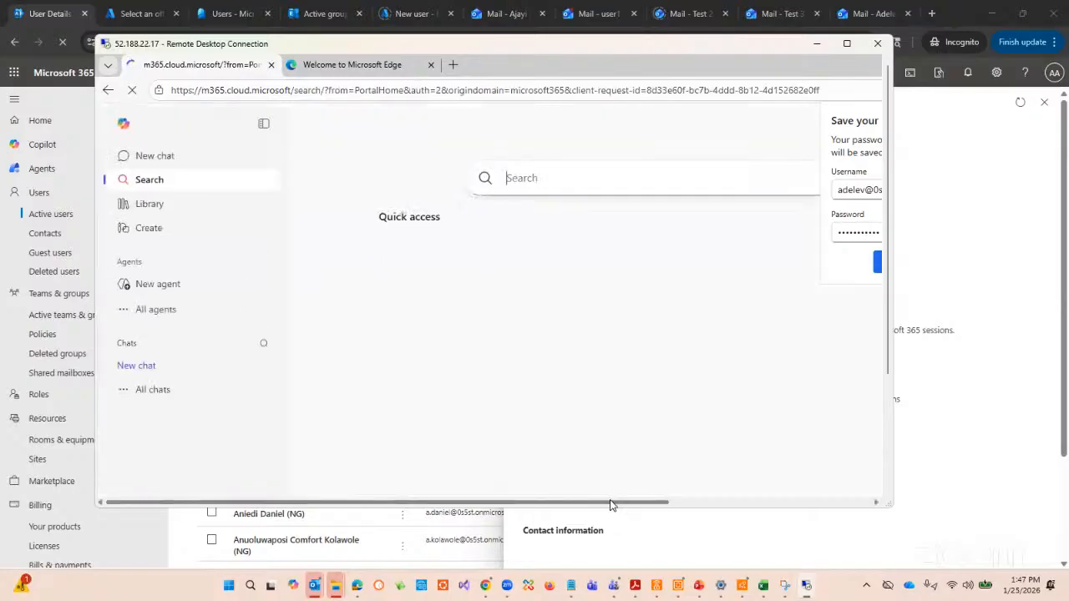
Dismiss Edge's password-saving notice and close the Microsoft 365 Copilot app welcome dialog.
drag(610, 504, 704, 506)
click(860, 267)
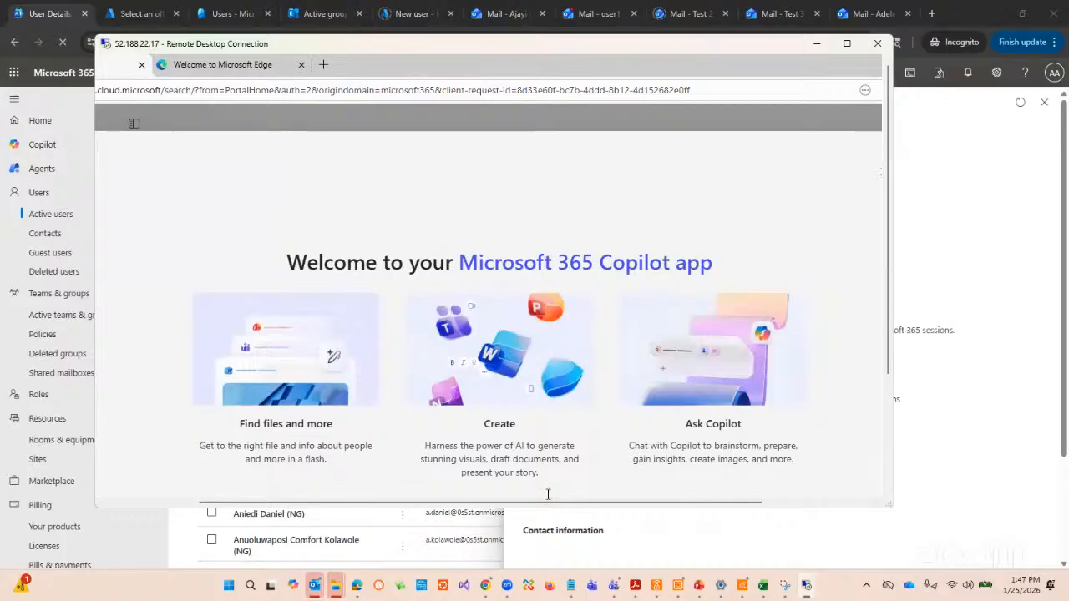
drag(887, 337, 888, 434)
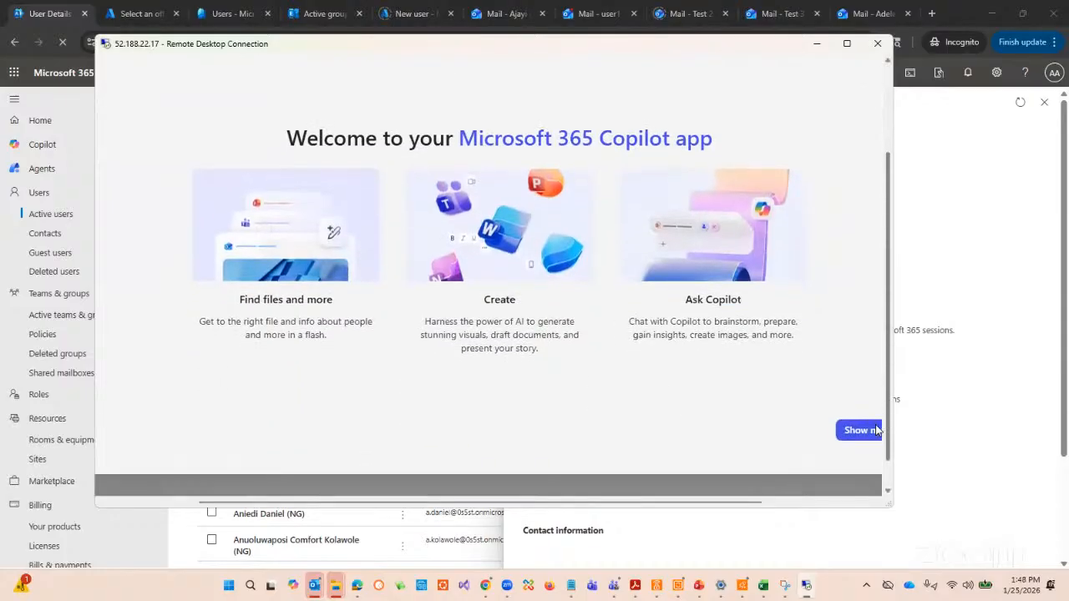
drag(716, 506, 828, 504)
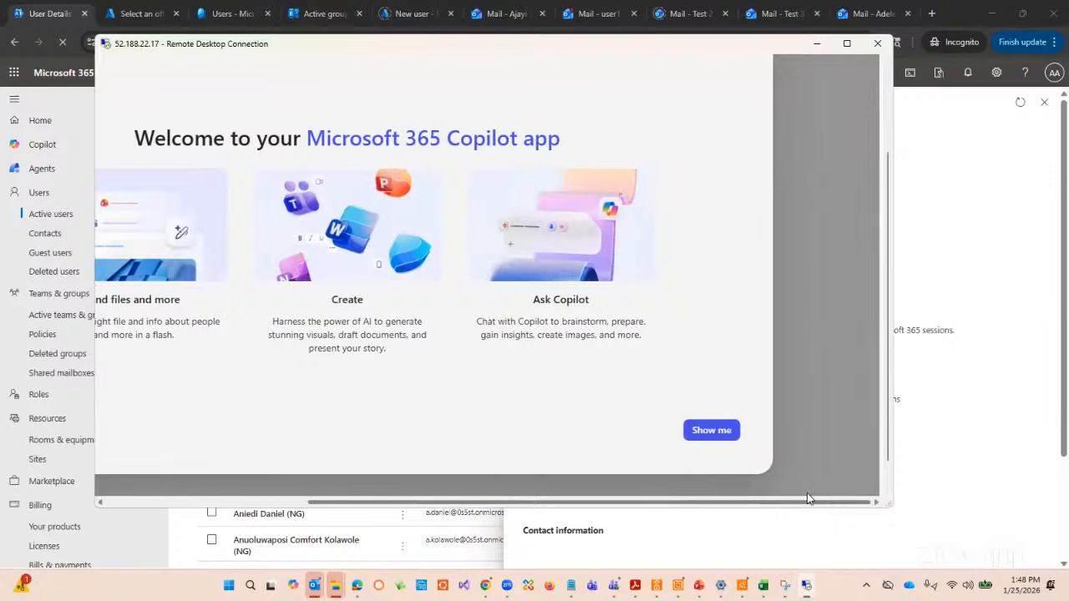
drag(745, 475, 812, 443)
drag(887, 284, 886, 204)
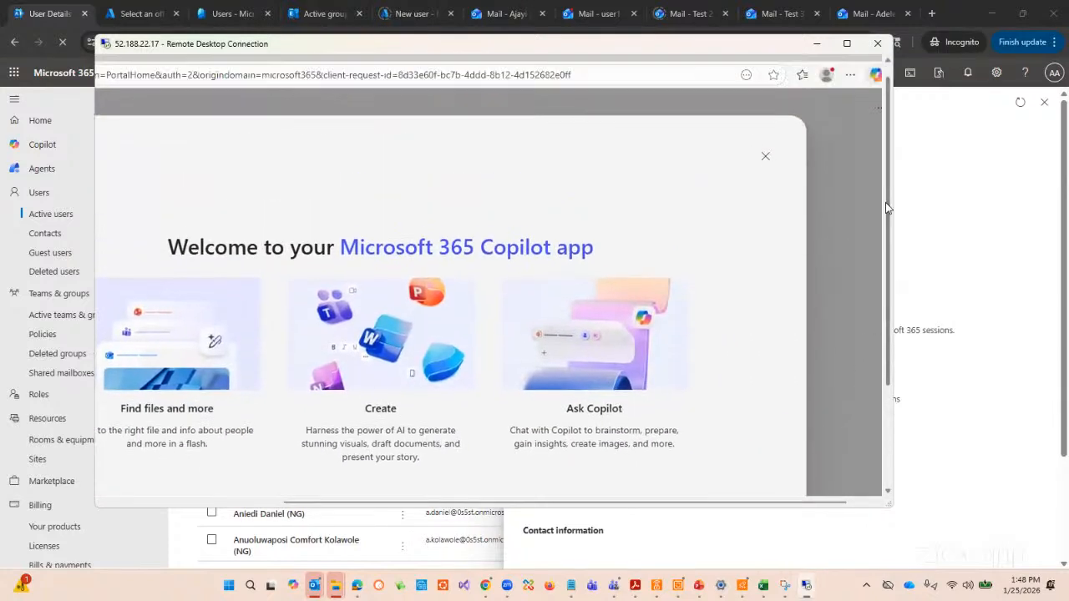
click(761, 172)
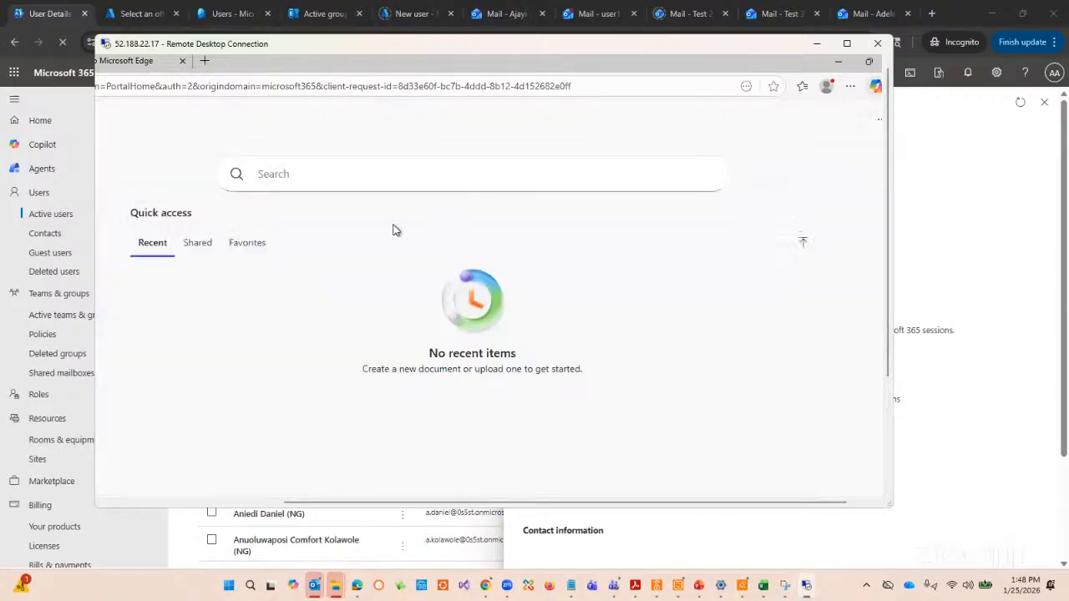
Check the Edge welcome page, return to Microsoft 365 Copilot and open its Library page.
drag(616, 504, 396, 479)
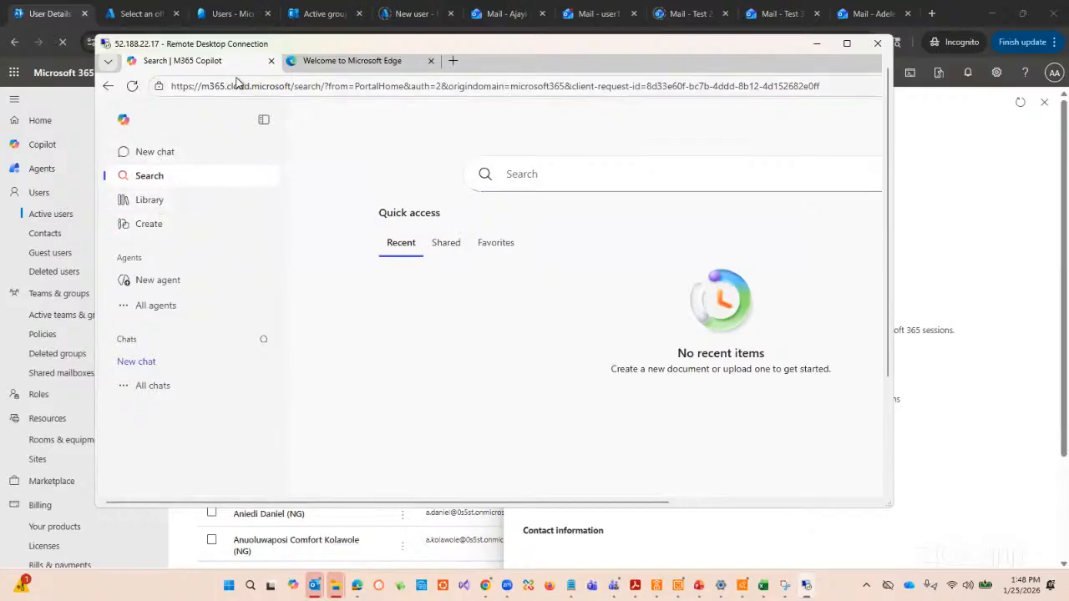
click(358, 62)
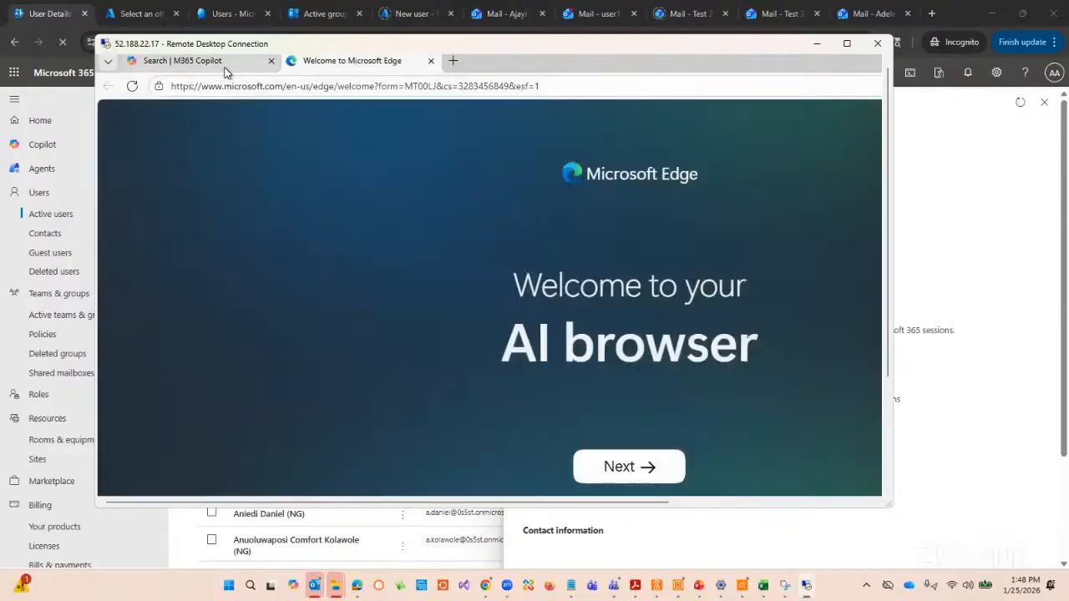
click(216, 70)
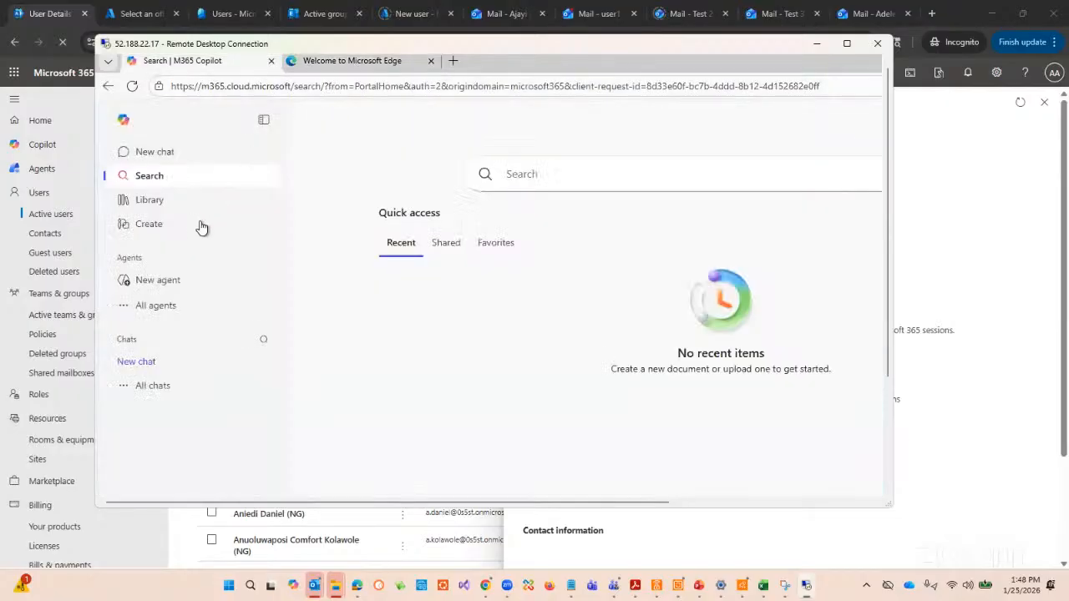
click(160, 203)
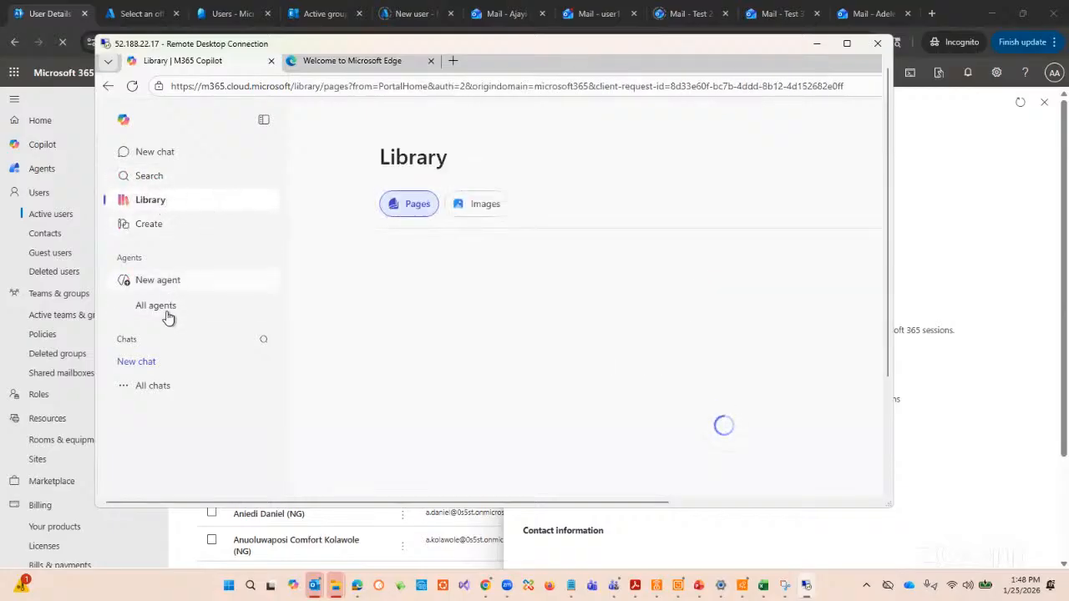
Open the complete list of agents and of chats in M365 Copilot, and collapse the navigation.
click(164, 312)
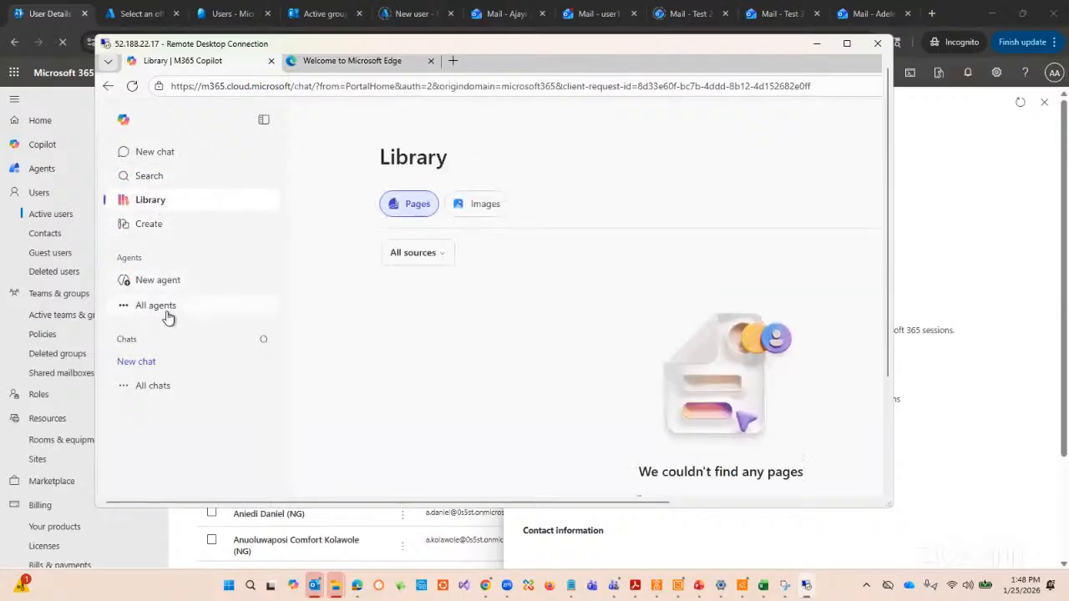
click(156, 390)
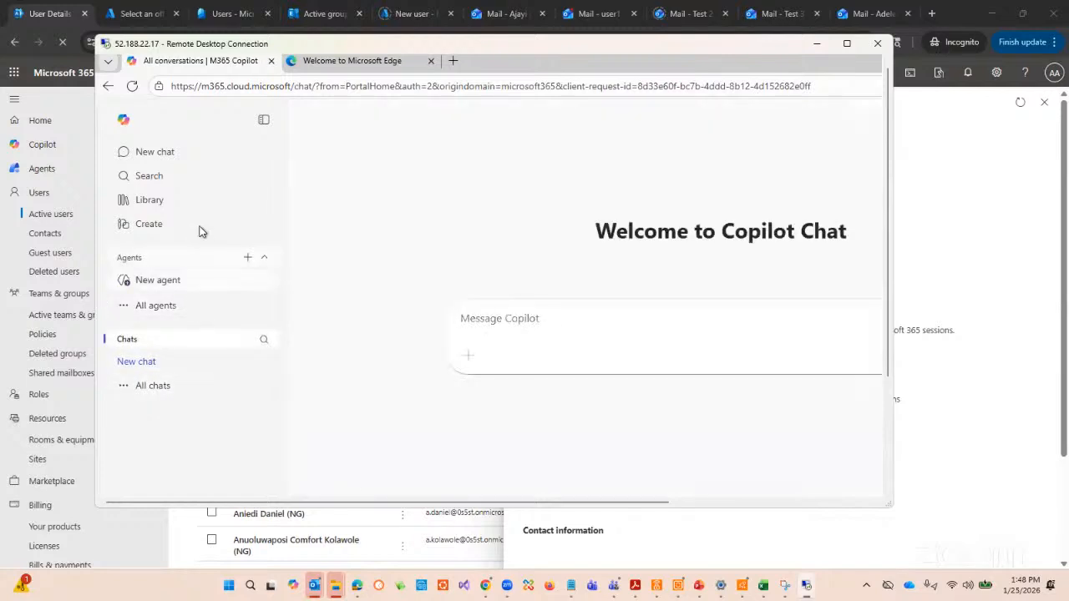
click(266, 122)
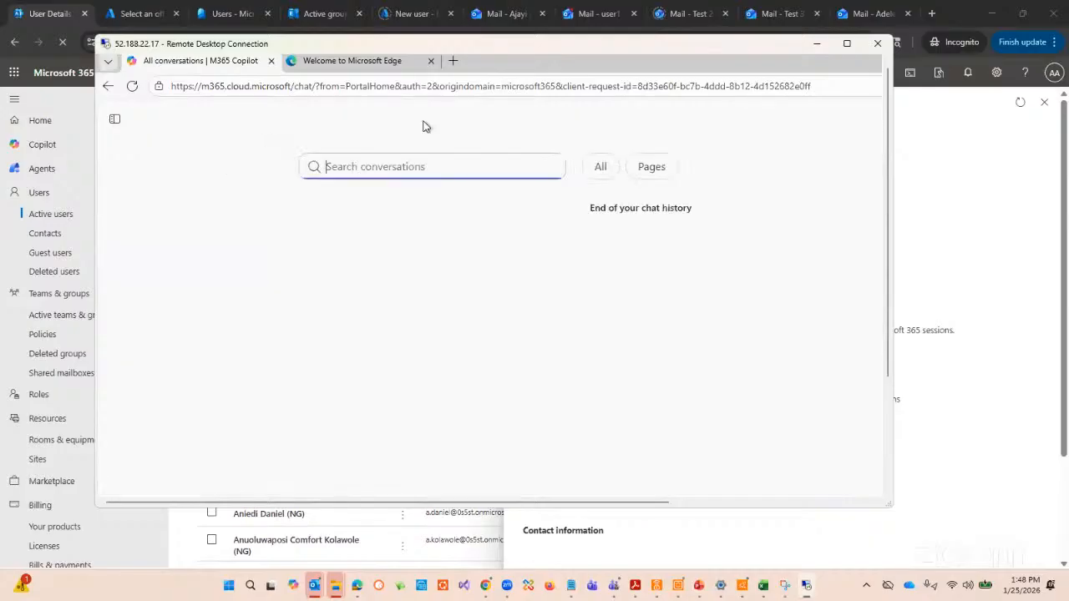
Go to portal.office.com in the remote session's browser.
click(199, 92)
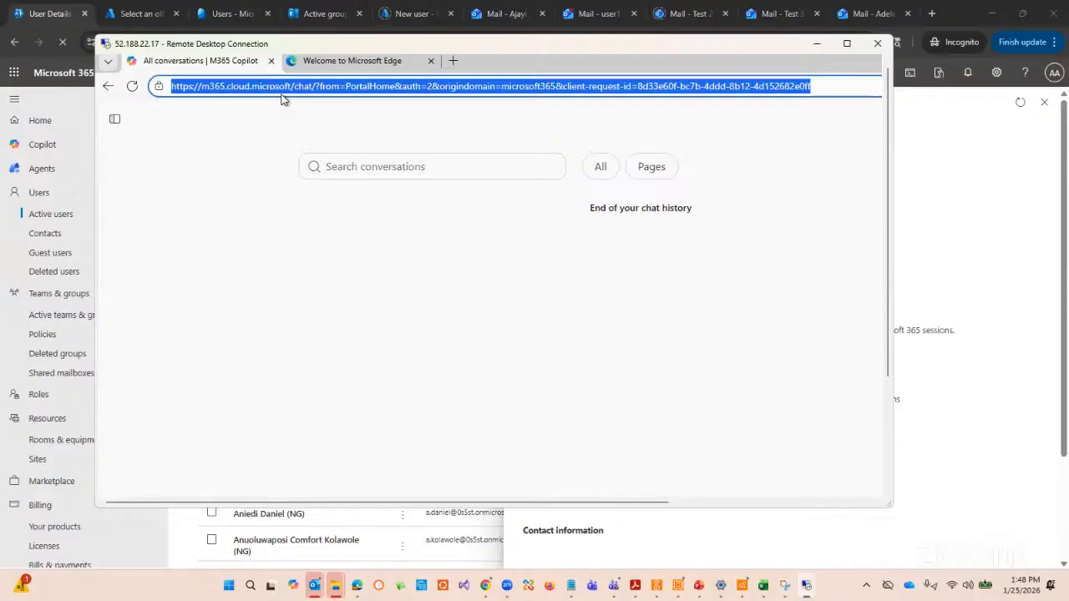
text(portal)
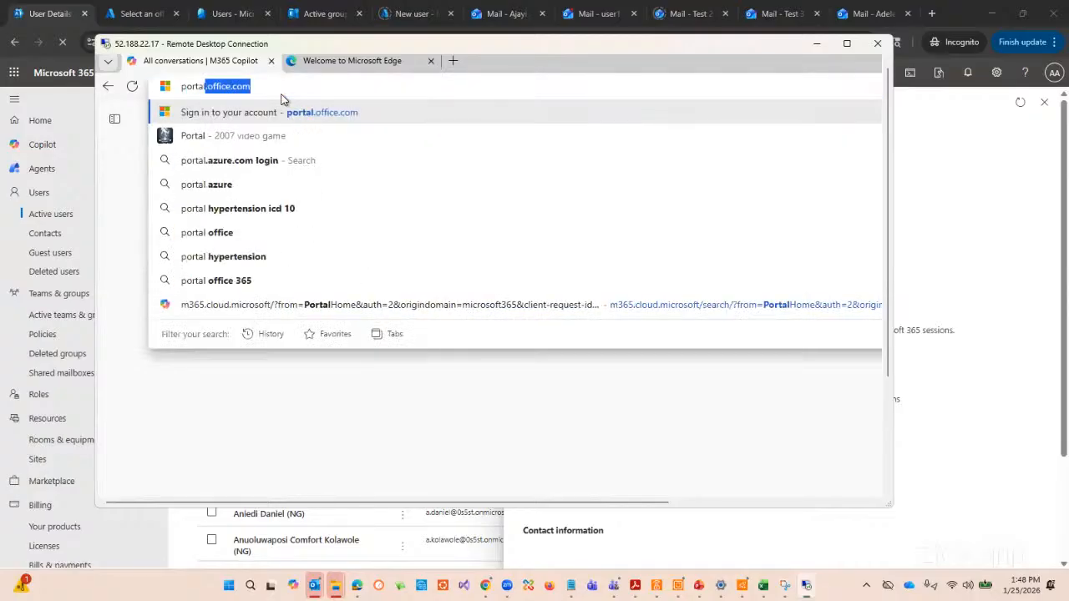
key(Return)
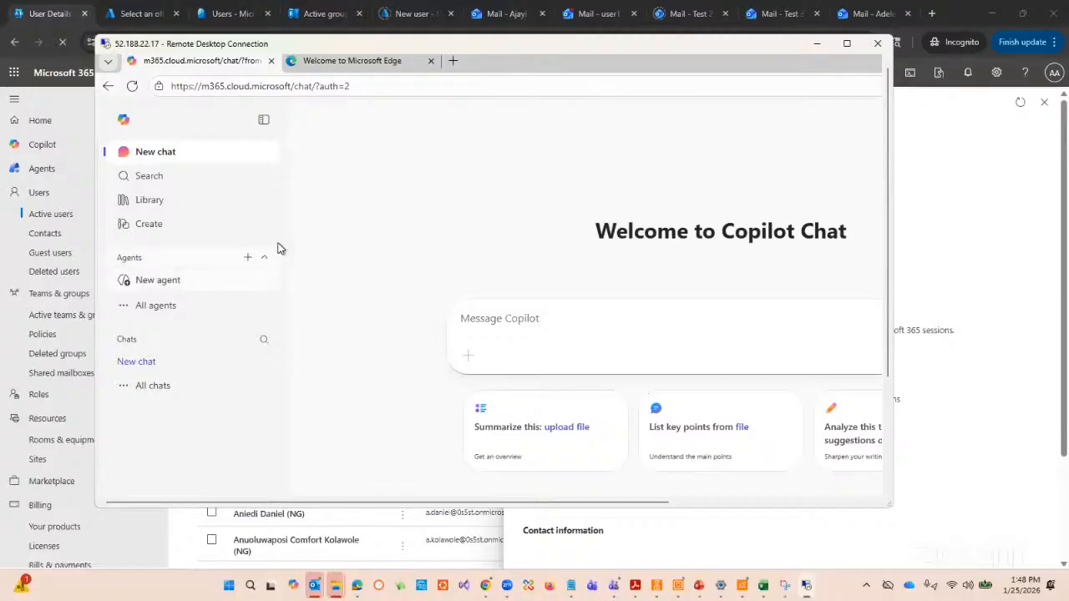
View the response mode options in Copilot Chat and send the message "download".
drag(508, 503, 685, 500)
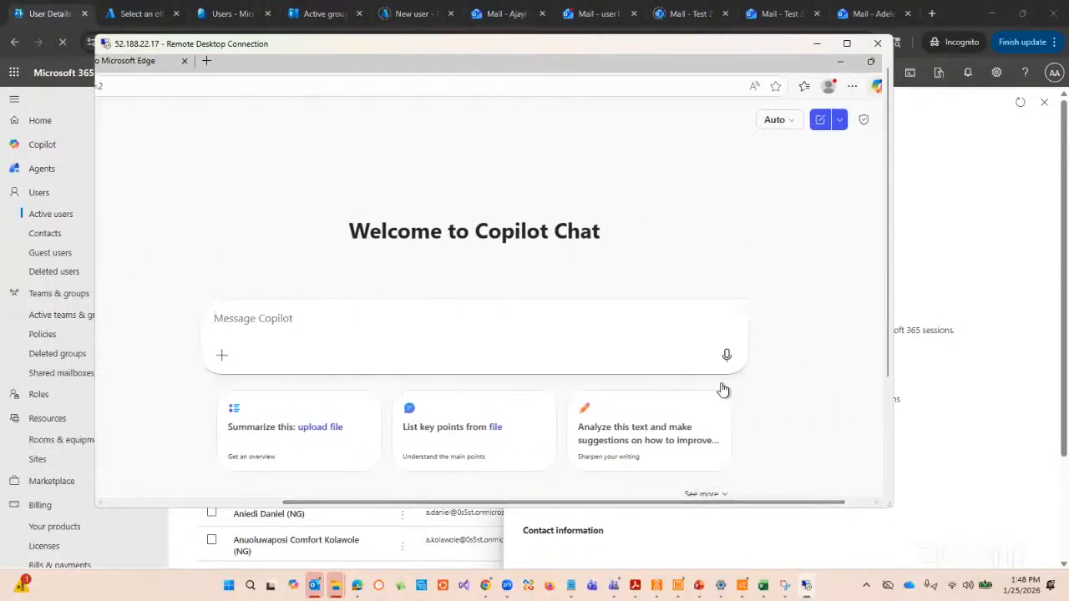
click(792, 127)
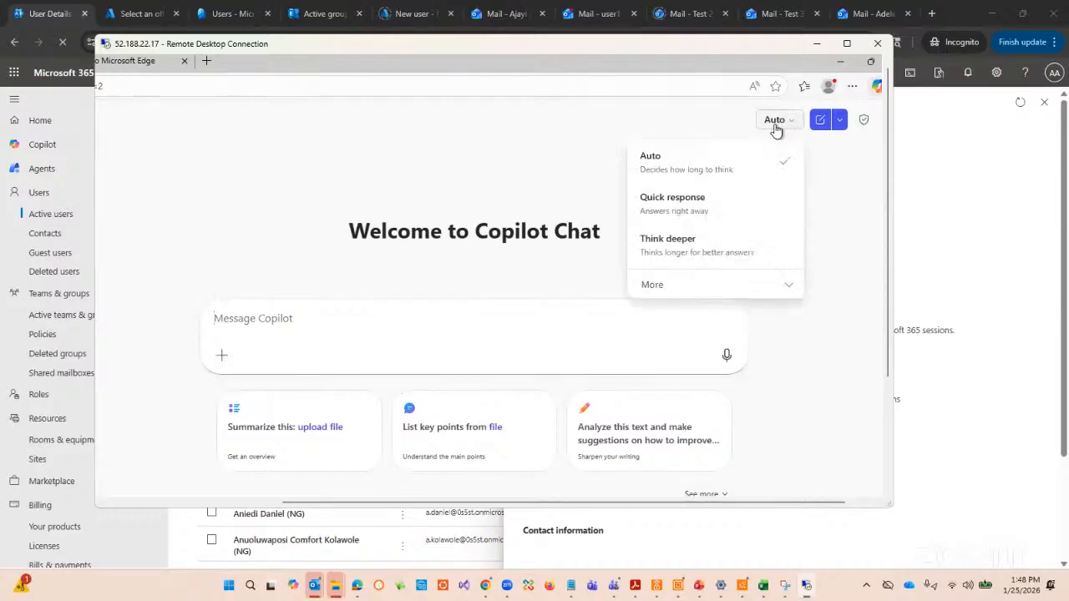
click(566, 150)
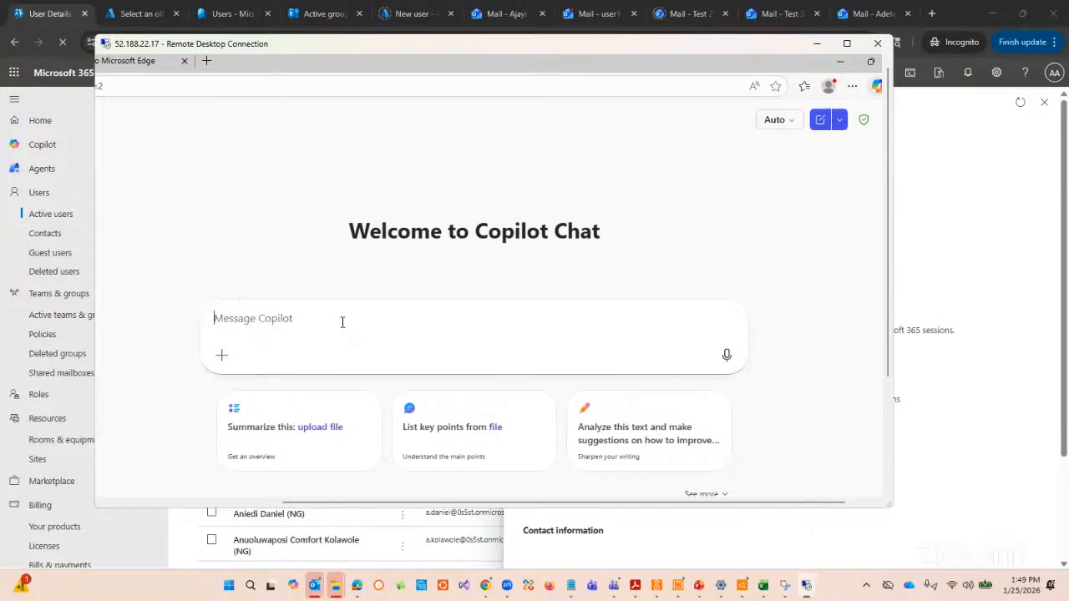
text(download)
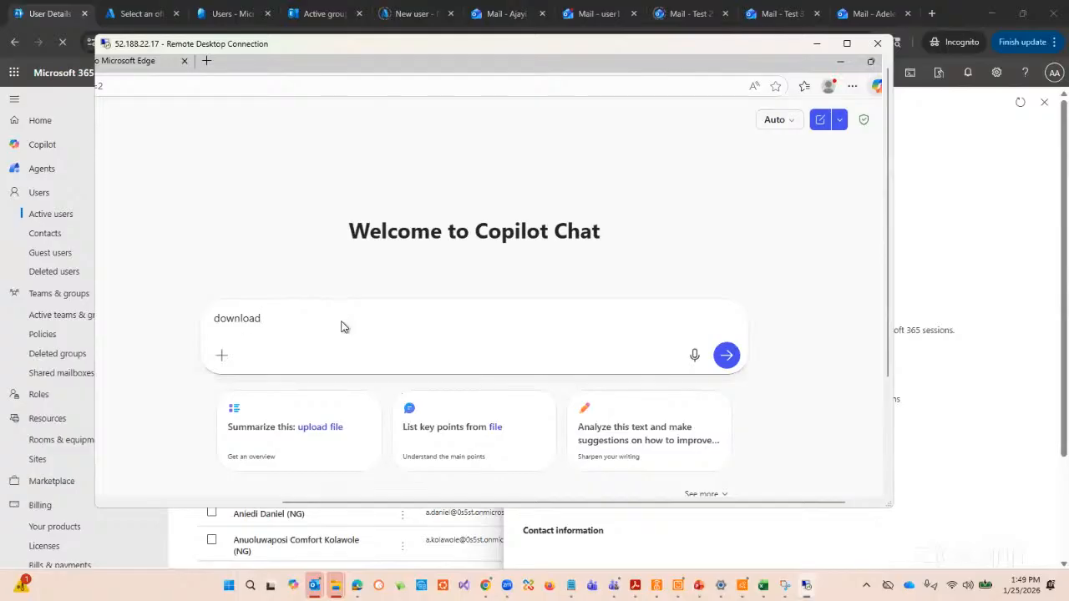
key(Return)
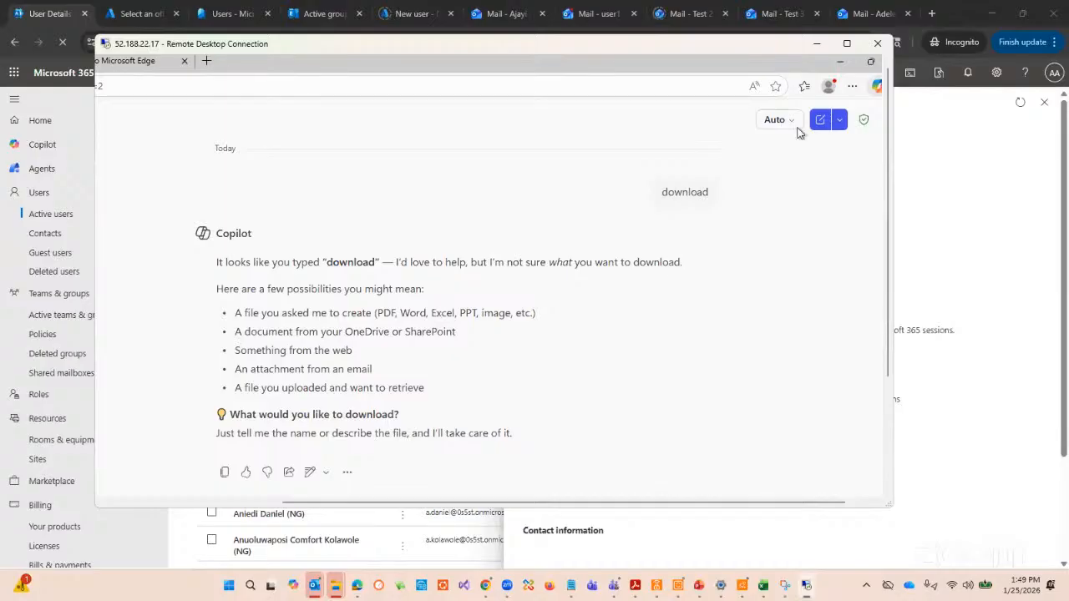
Check the browser's profile details and widen the Remote Desktop window.
click(831, 88)
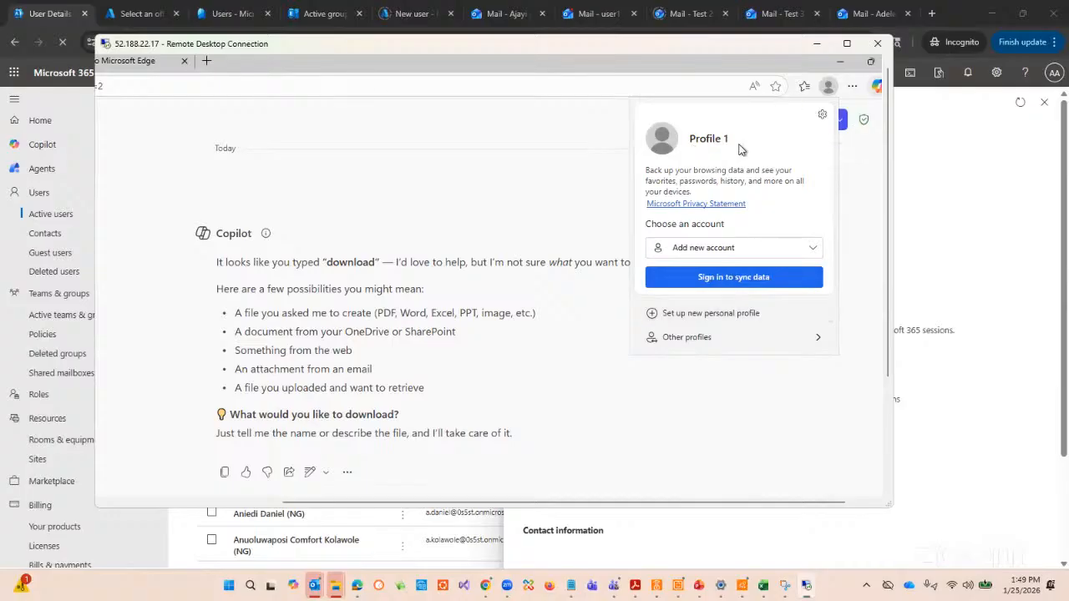
click(785, 405)
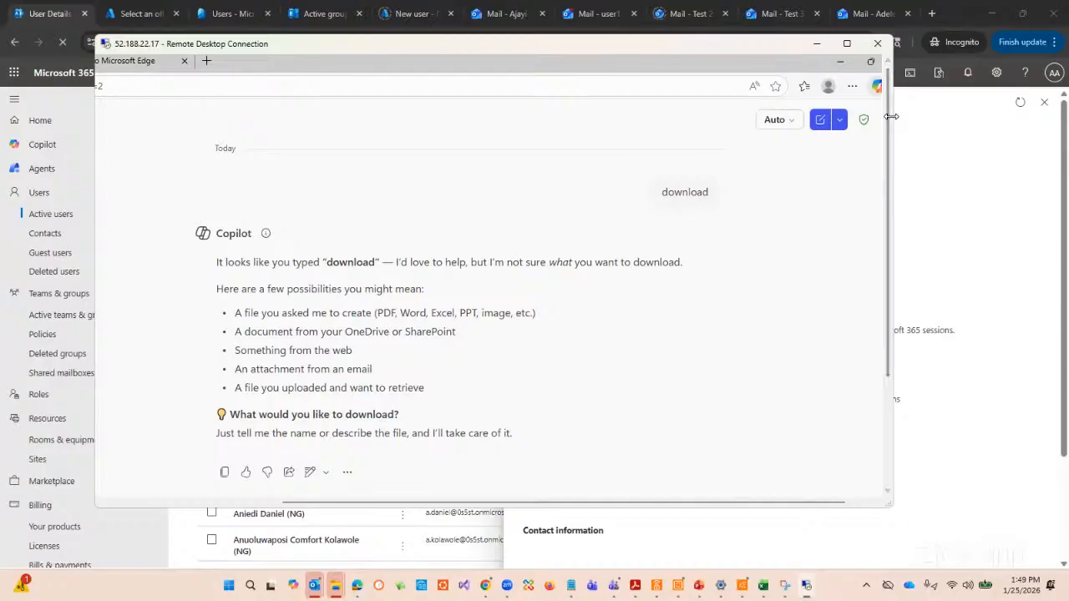
drag(891, 116, 1035, 117)
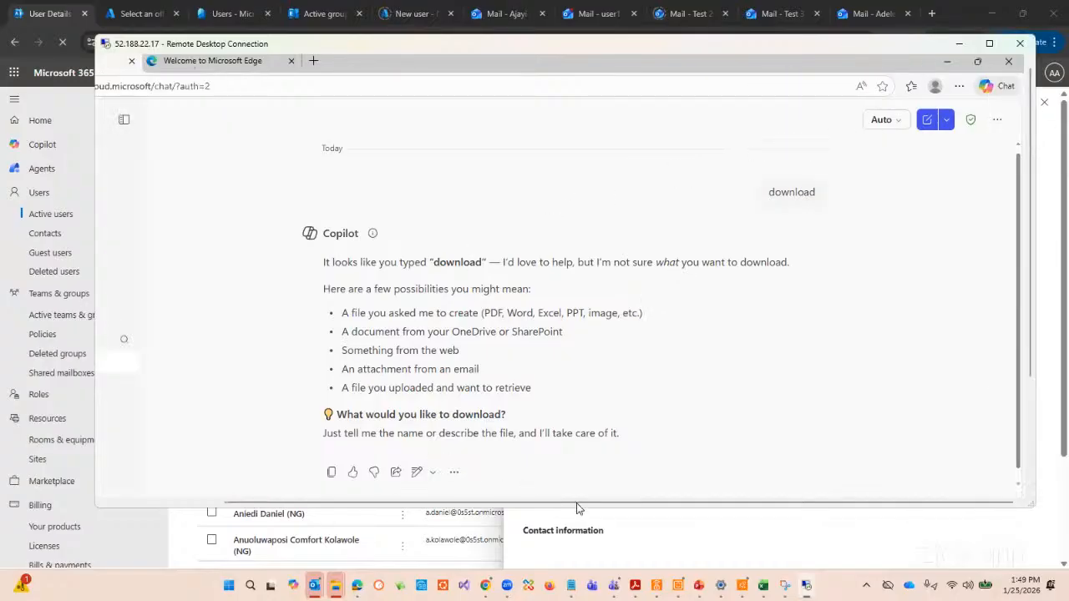
drag(593, 505, 272, 501)
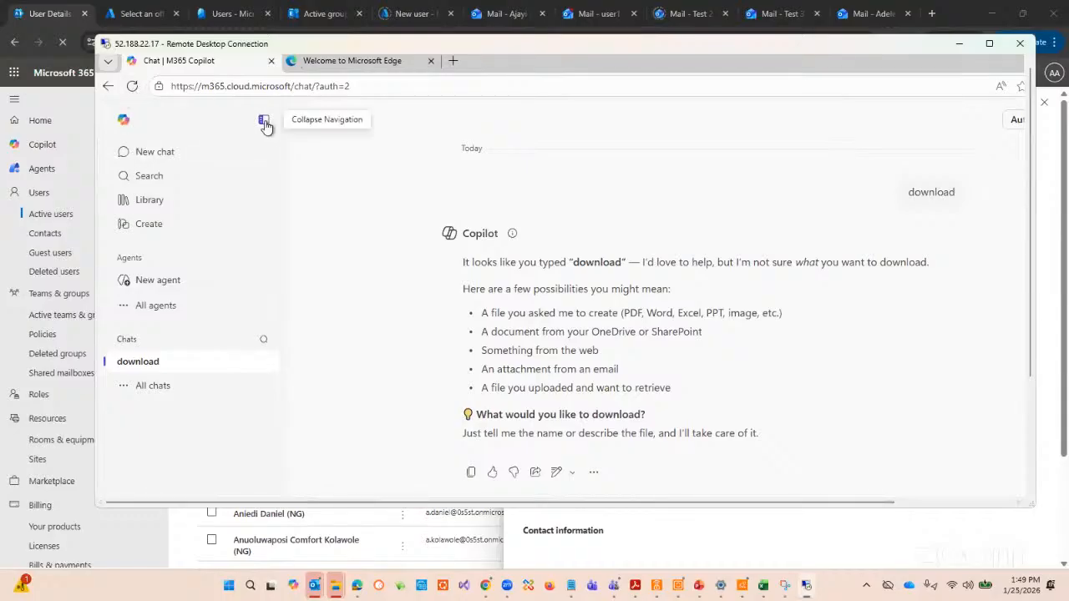
click(363, 67)
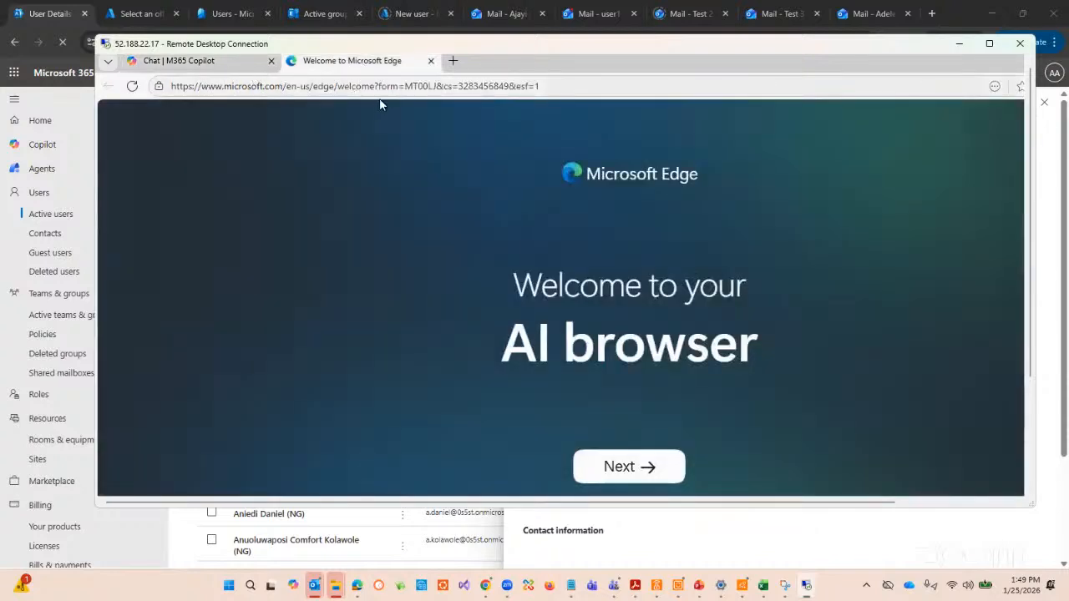
click(245, 67)
click(378, 89)
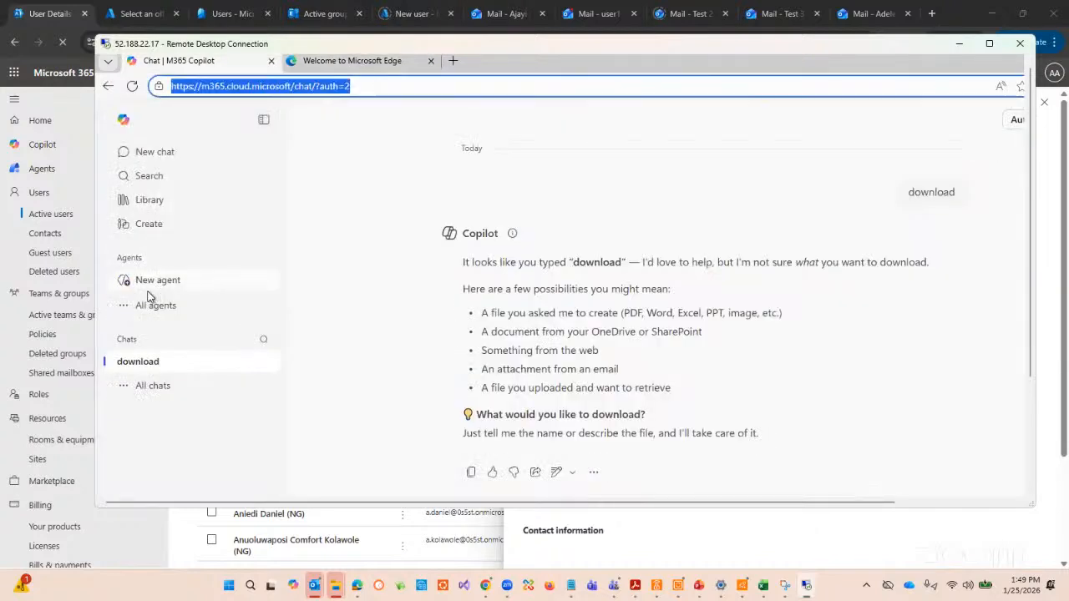
Browse the agents built by Microsoft in the Agent Store and return to a new Copilot chat.
click(127, 308)
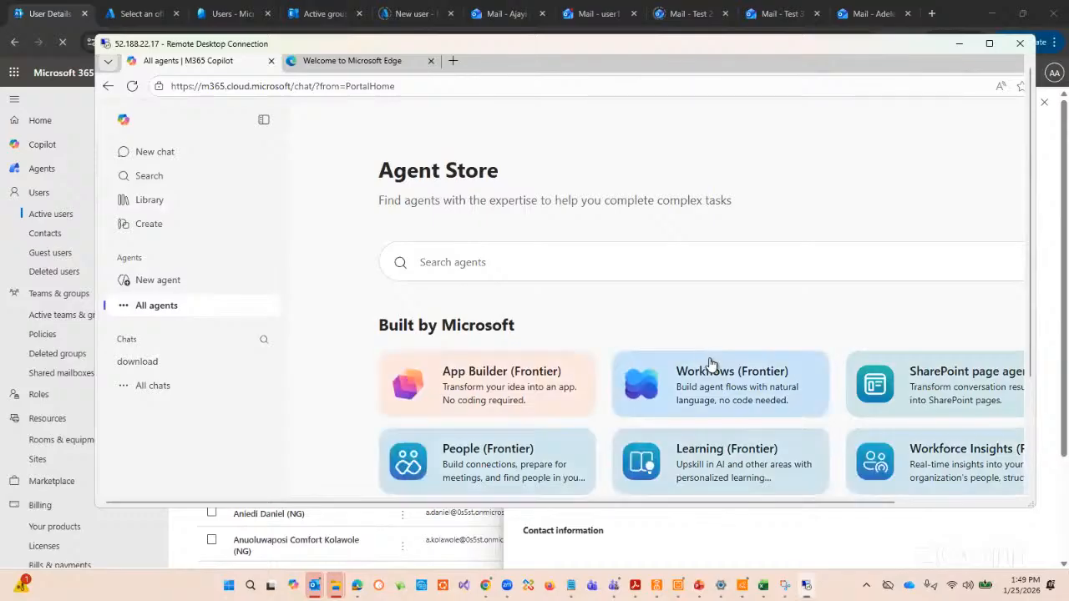
scroll(712, 367, down, 2)
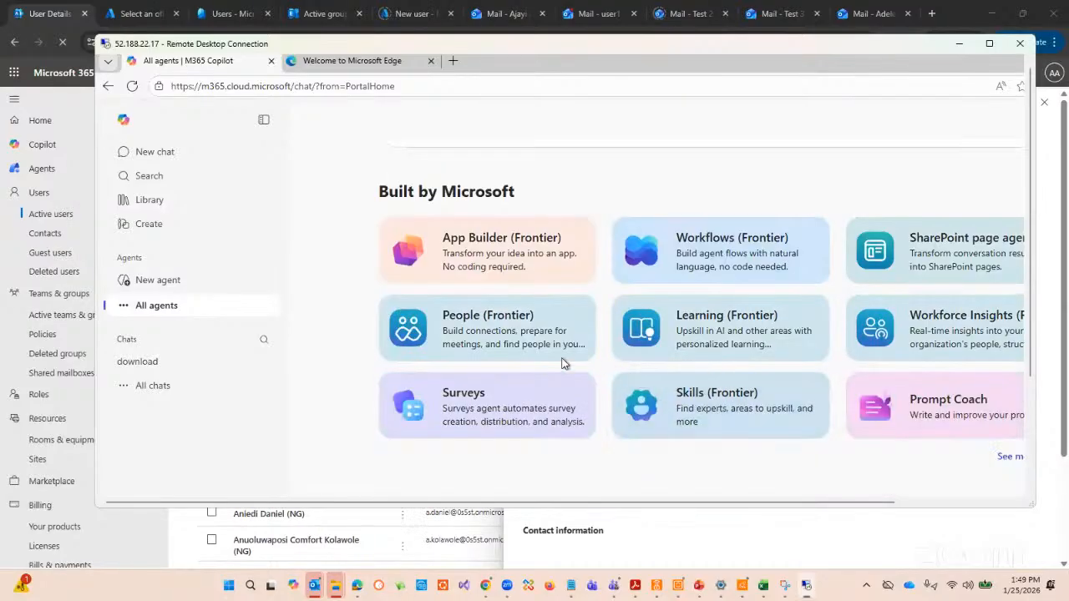
scroll(313, 282, up, 2)
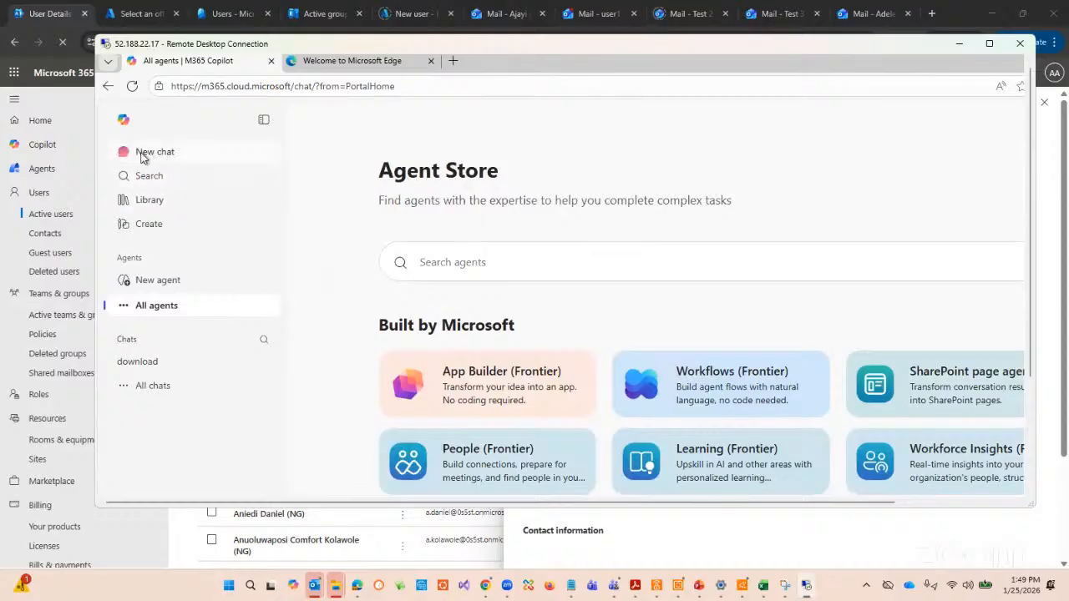
click(123, 123)
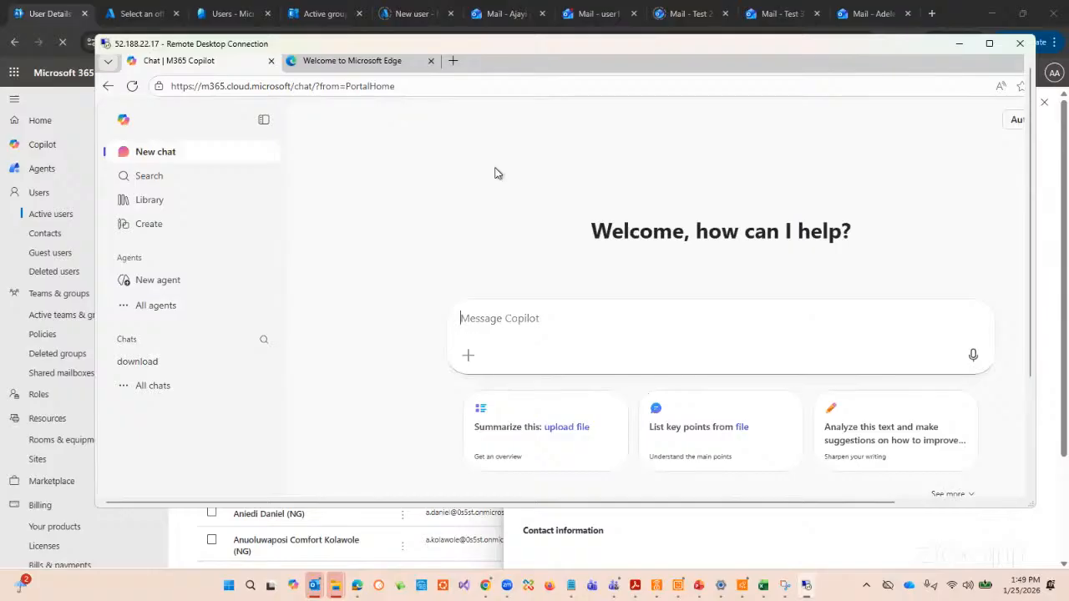
click(395, 91)
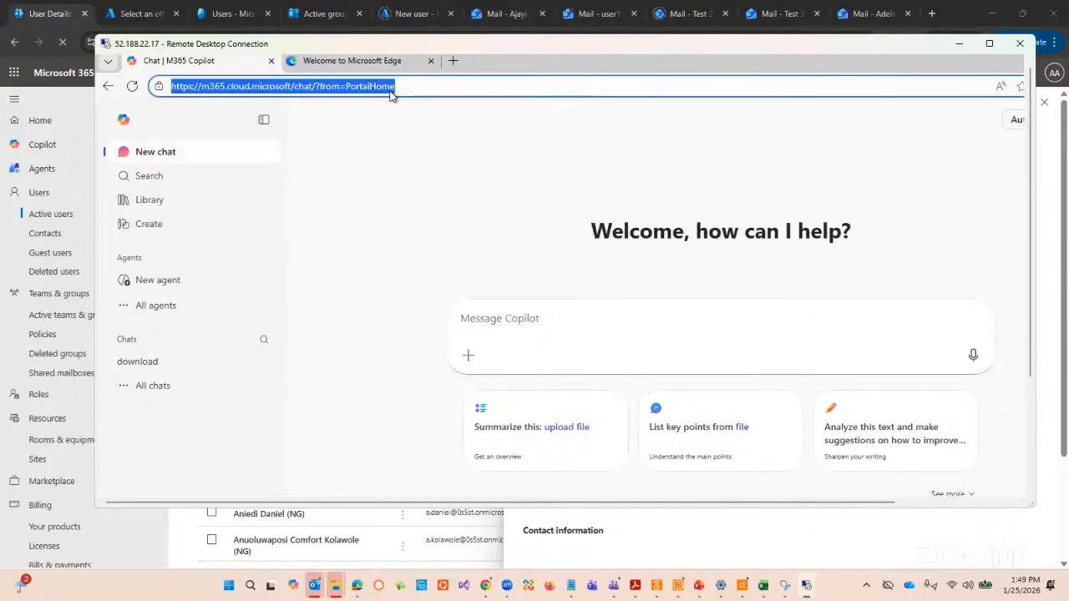
text(offic)
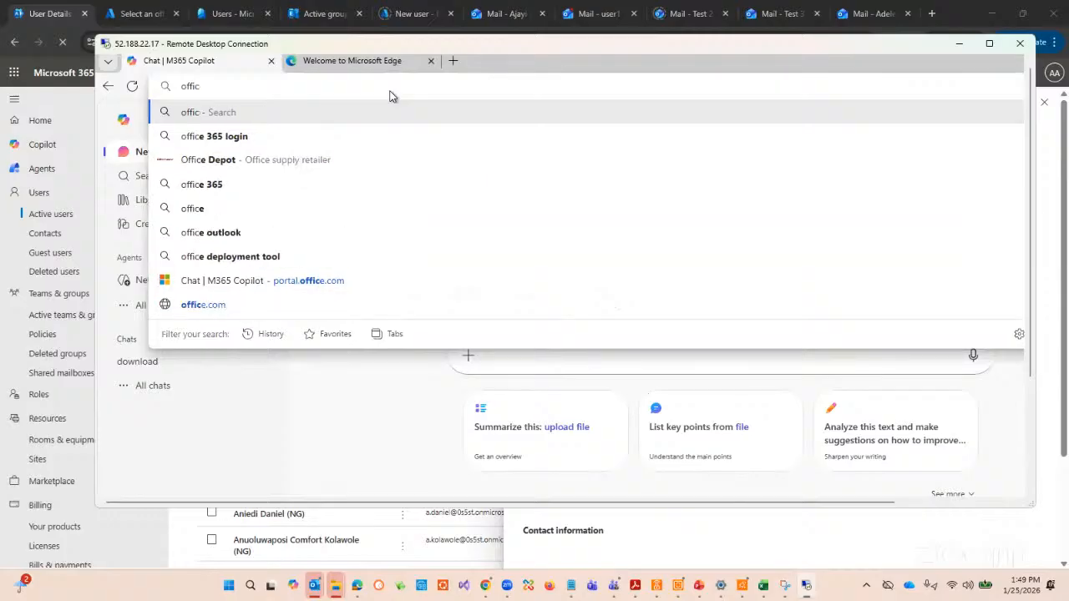
key(BackSpace)
key(BackSpace)
key(BackSpace)
key(BackSpace)
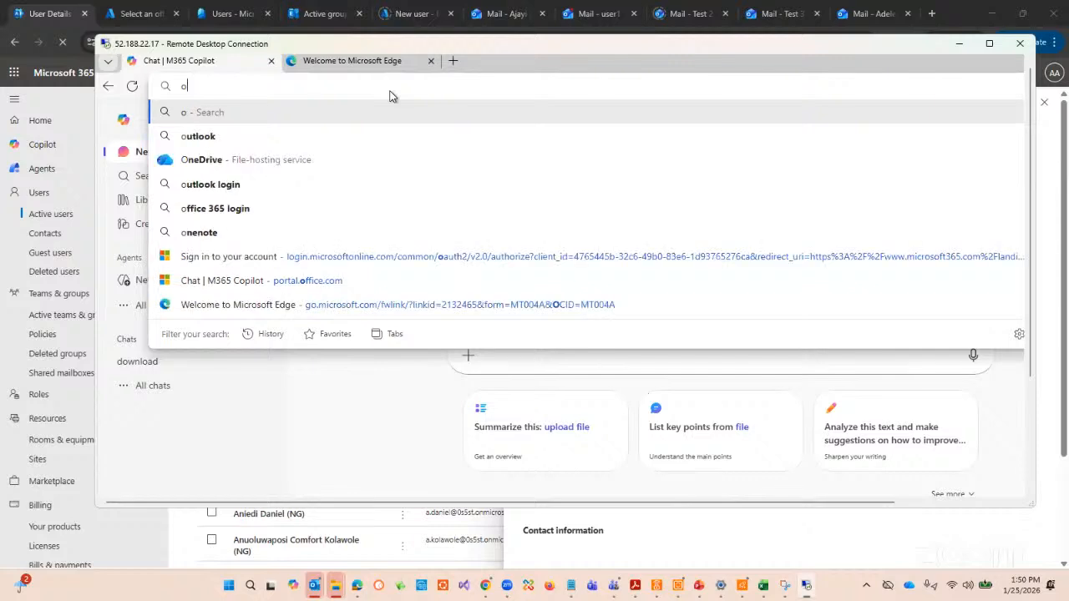
text(ffo)
key(BackSpace)
key(BackSpace)
key(BackSpace)
key(BackSpace)
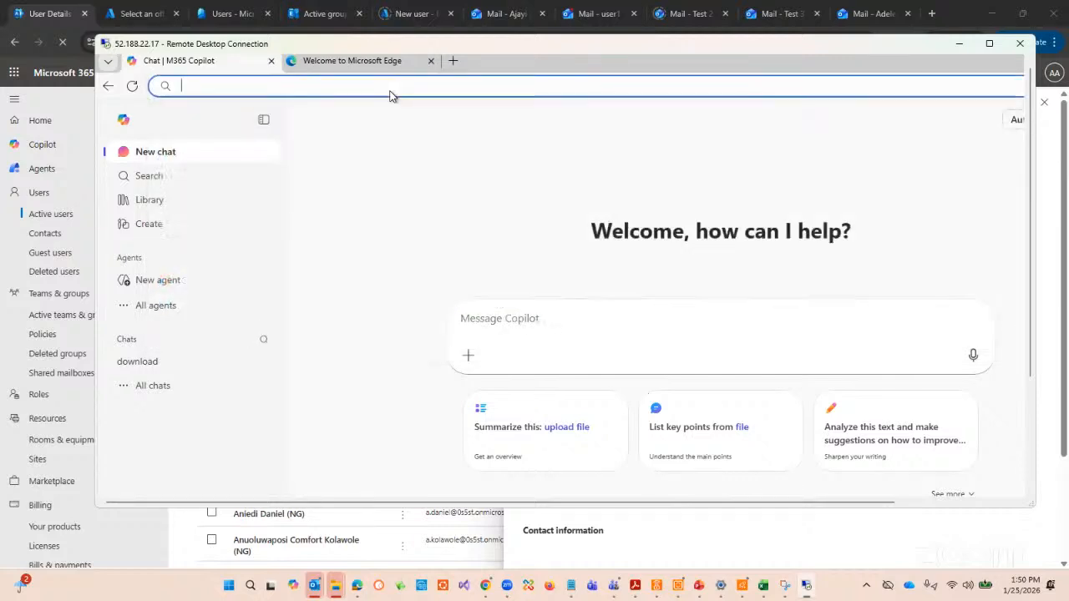
Search the web for "outlook login" and open the outlook.office365.com account sign-in result.
text(outloo)
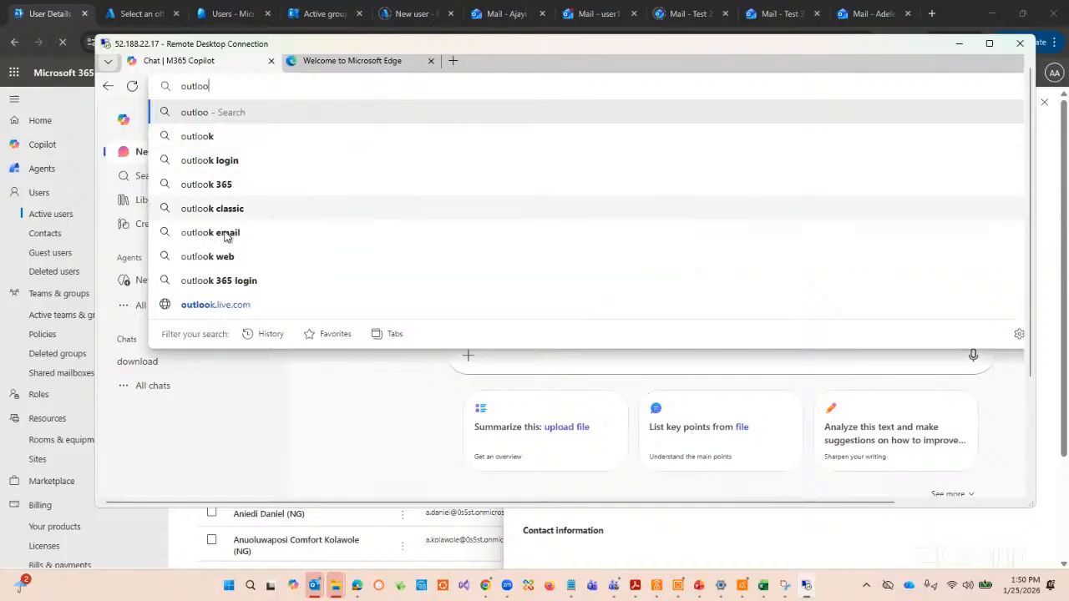
click(232, 160)
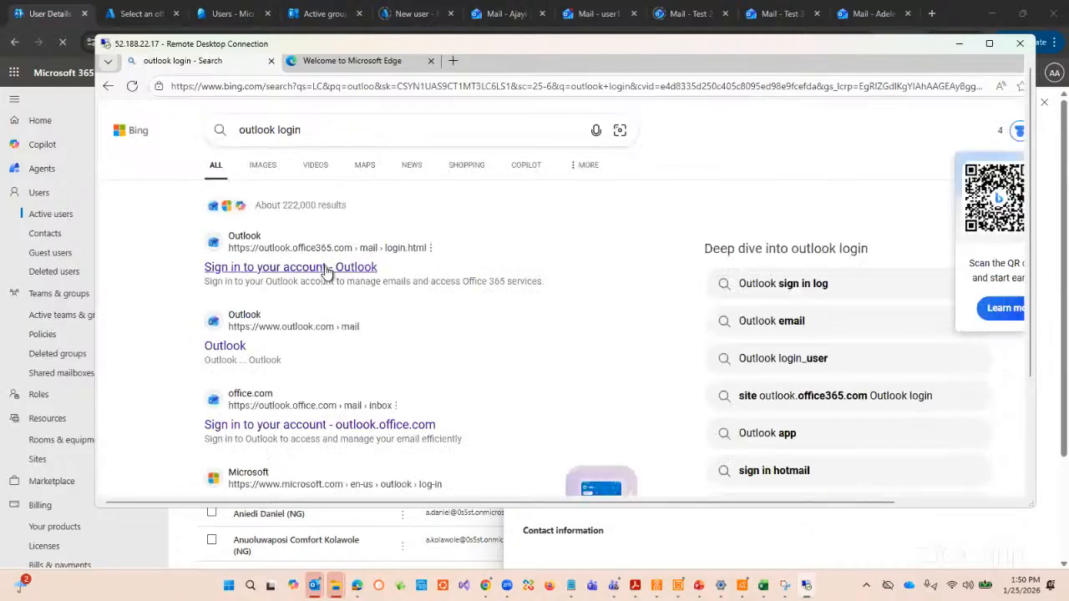
click(327, 267)
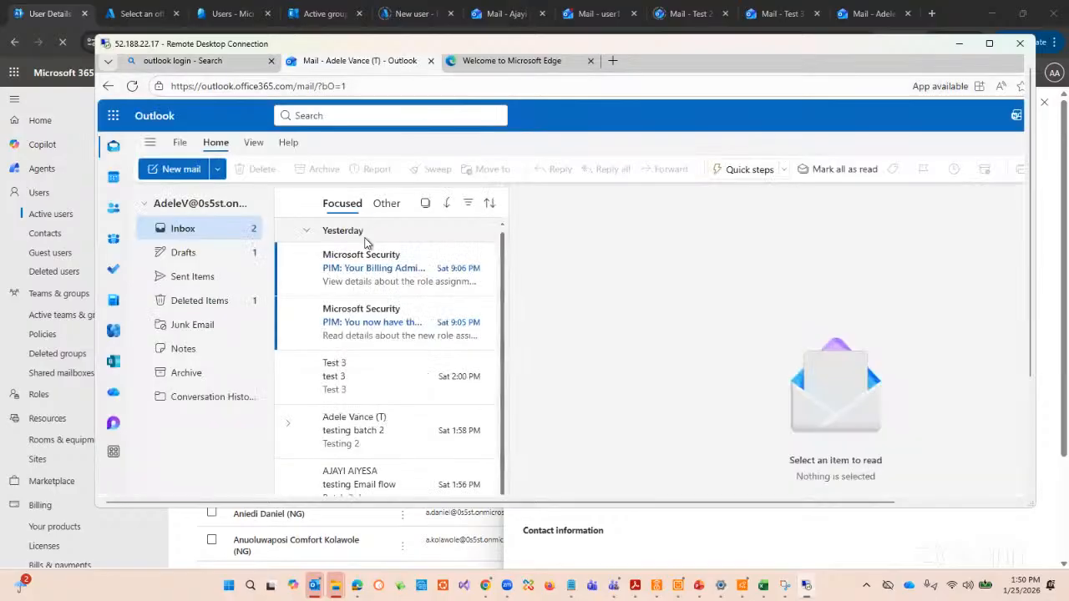
Open the inbox email "PIM: You now have the Billing Administrator role" and glance at the Microsoft Edge welcome page.
click(382, 334)
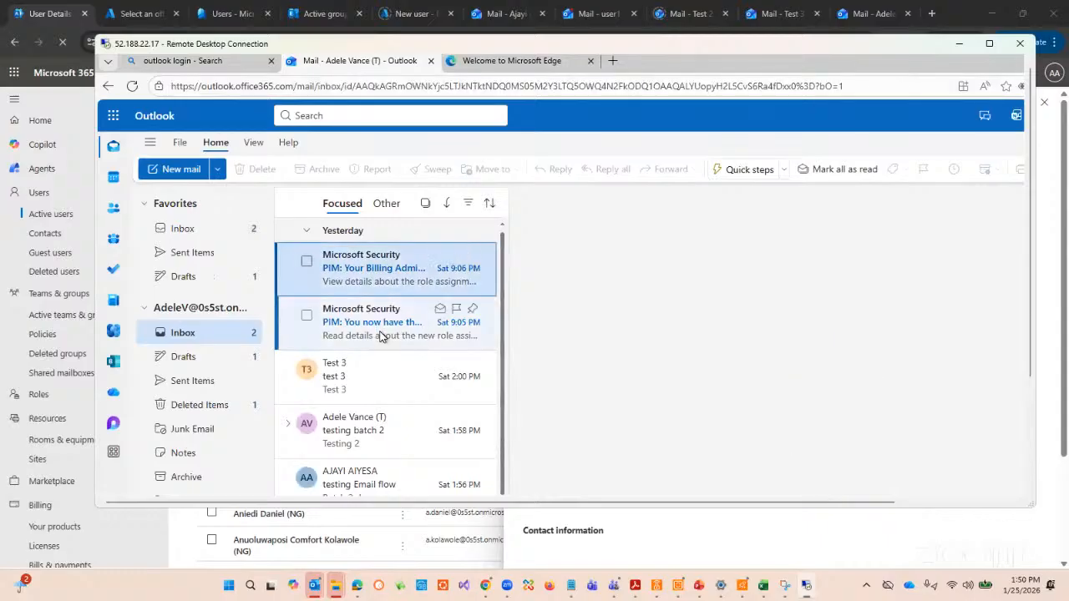
click(490, 62)
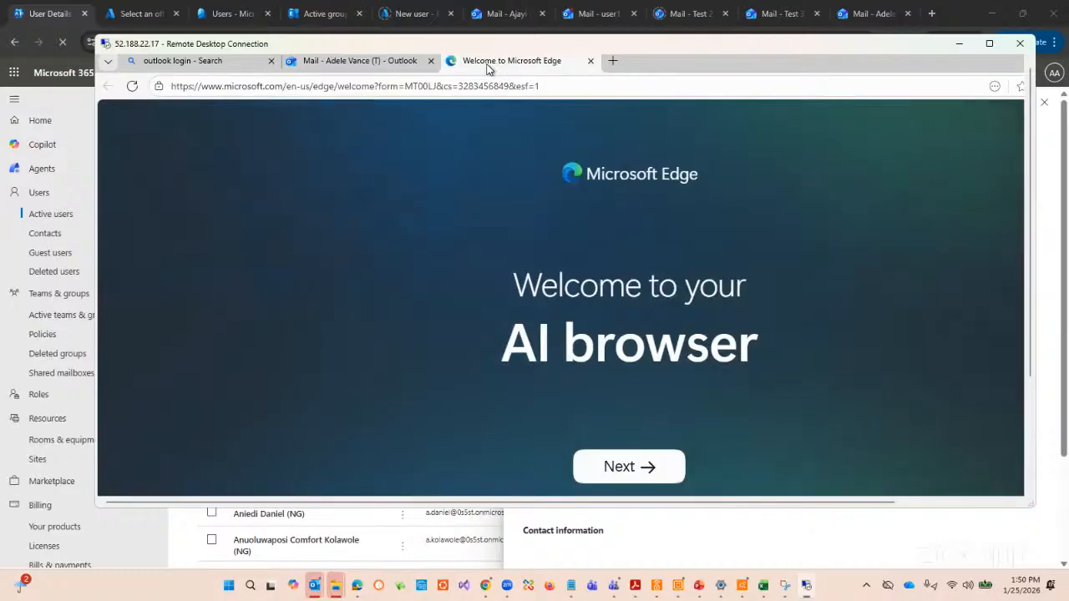
click(359, 95)
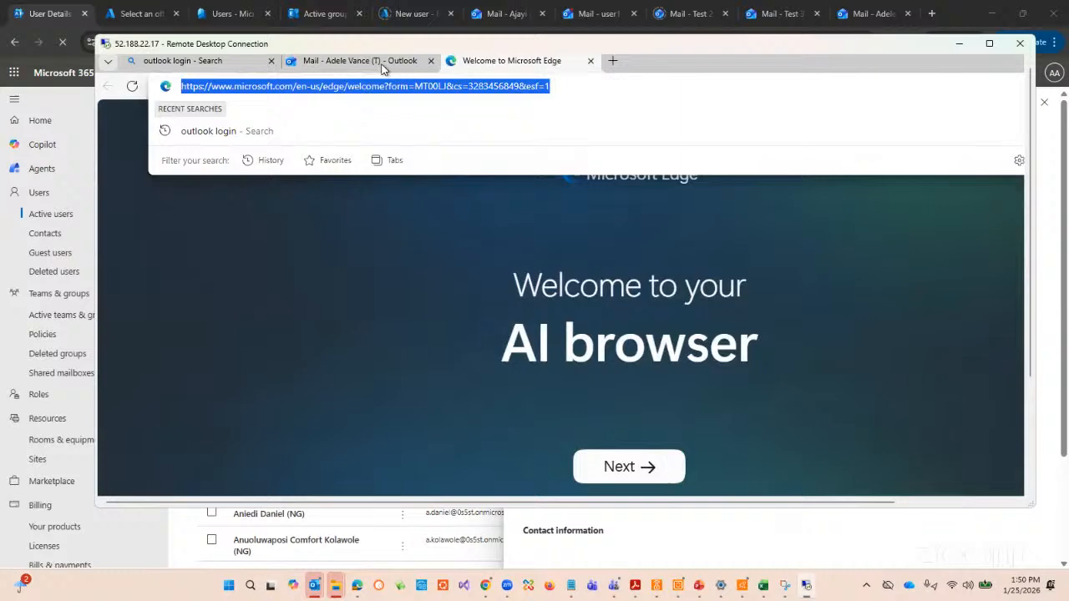
click(359, 60)
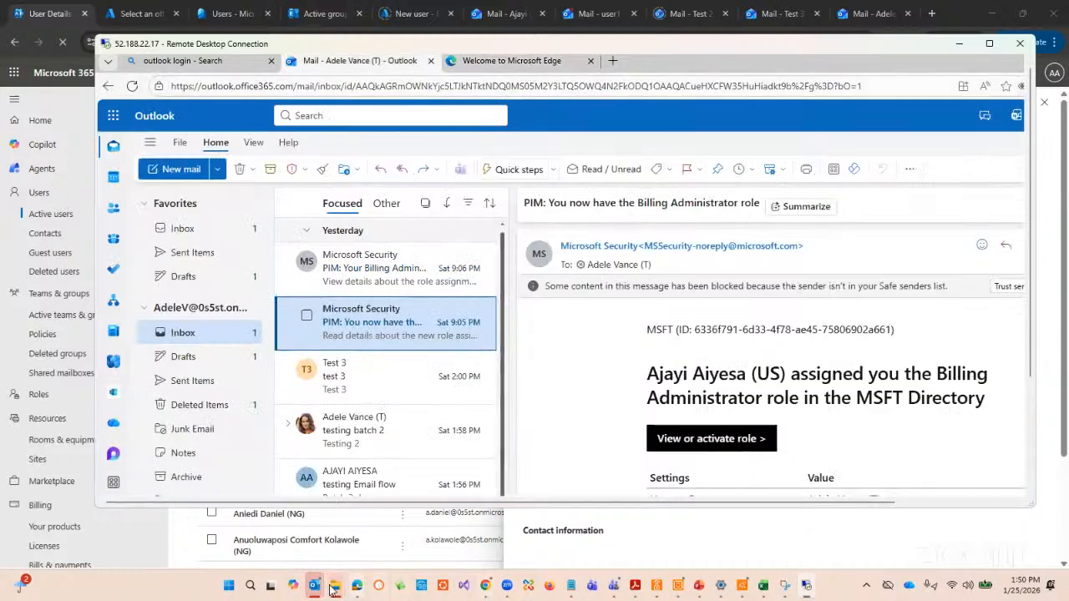
Switch to the desktop Outlook application and restore its window from full-screen size.
mouse_move(316, 590)
click(286, 550)
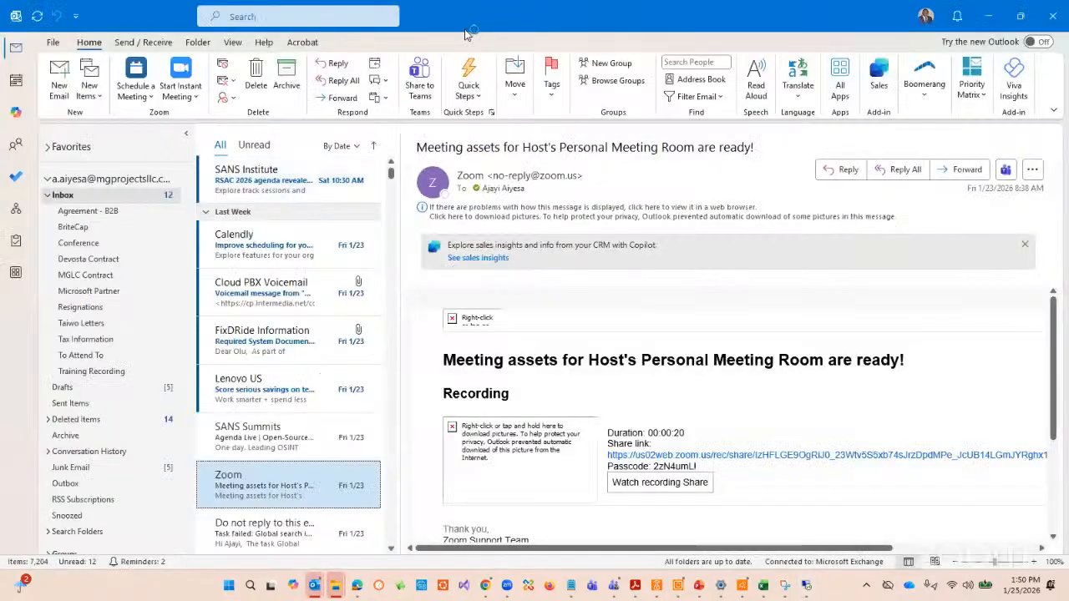
drag(466, 30, 427, 131)
Return to the Remote Desktop session and open the email about the updated Billing Administrator role assignment.
click(562, 48)
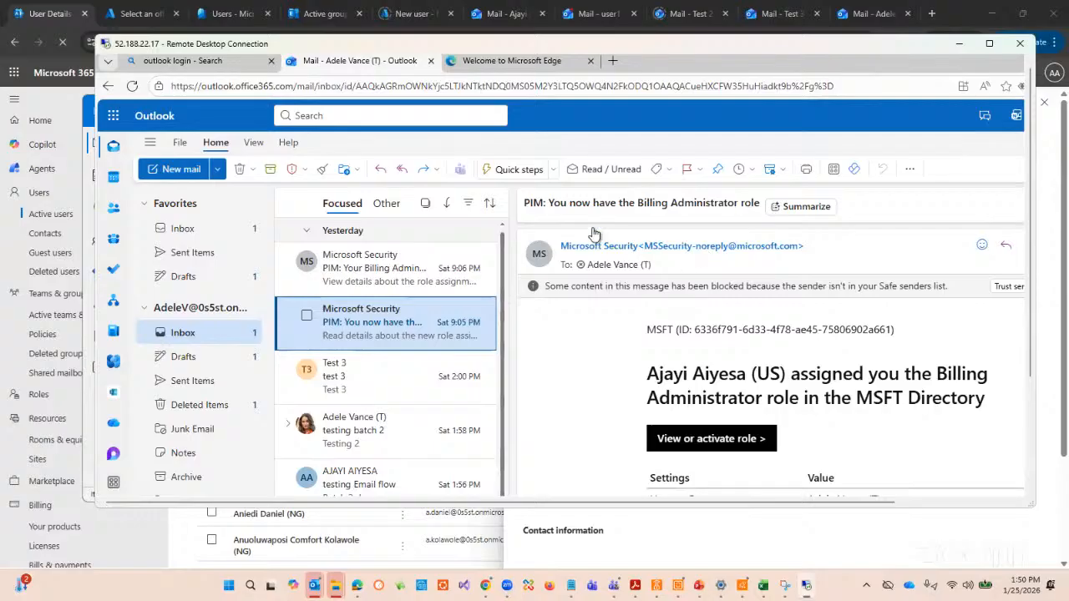
click(392, 284)
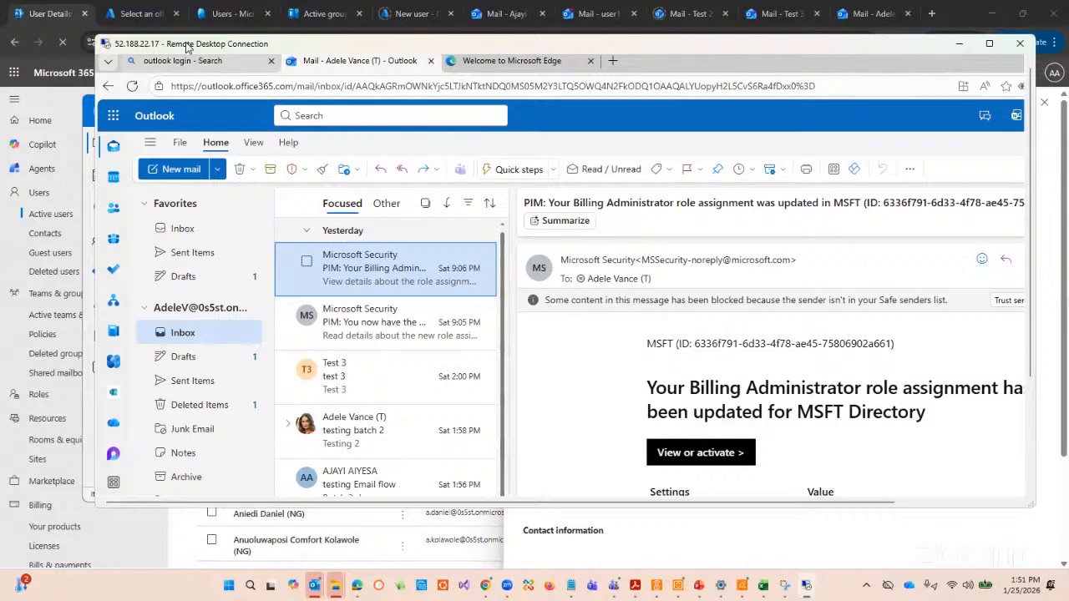
Move the Remote Desktop window lower and minimize the desktop Outlook and Microsoft 365 admin center windows.
drag(187, 46, 200, 143)
click(781, 110)
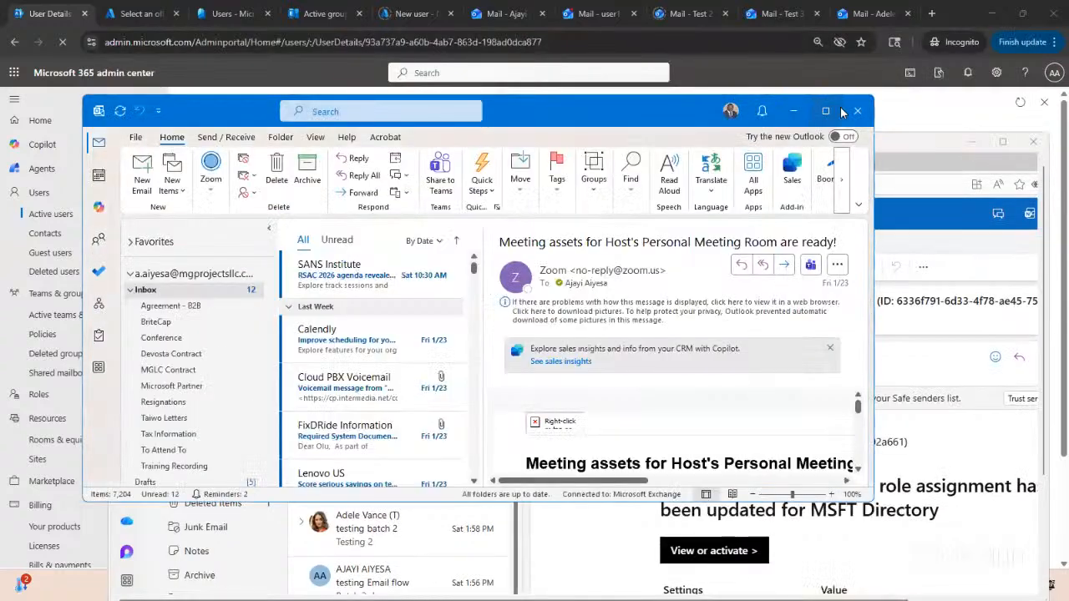
click(793, 111)
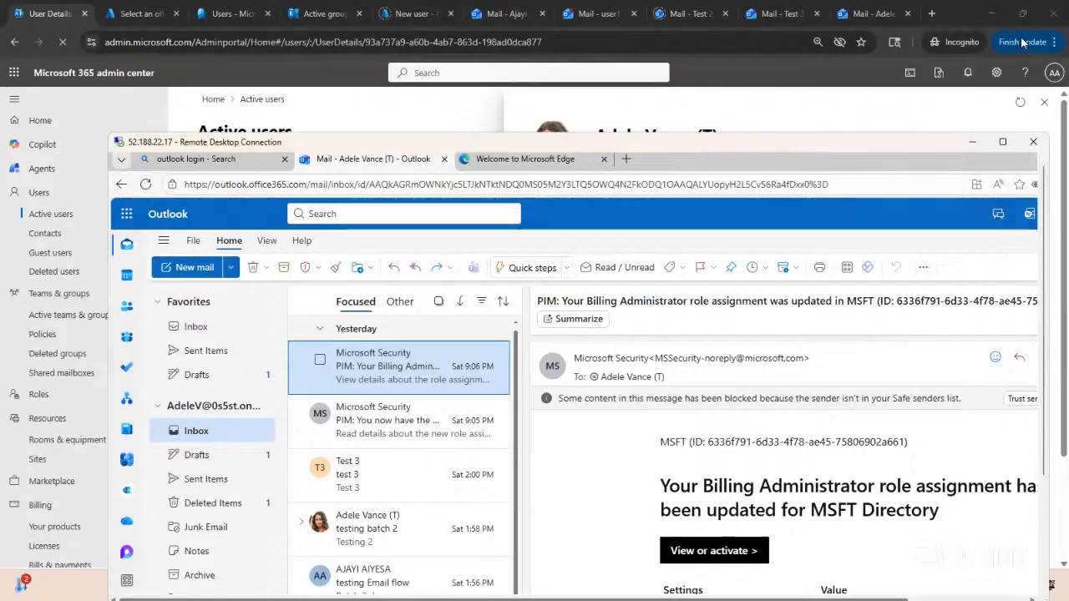
key(alt+Tab)
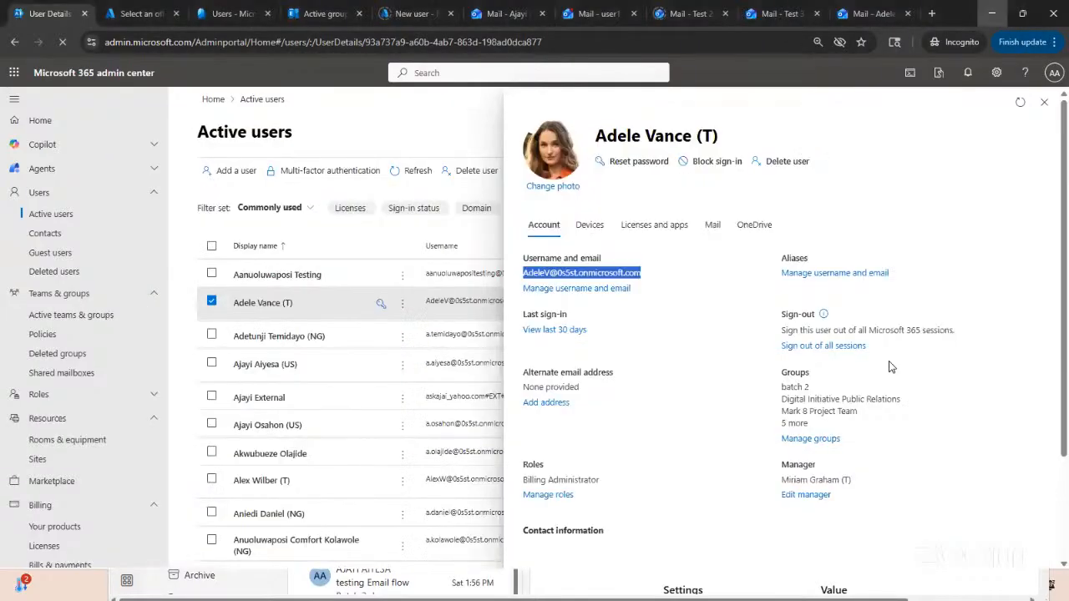
key(alt+Tab)
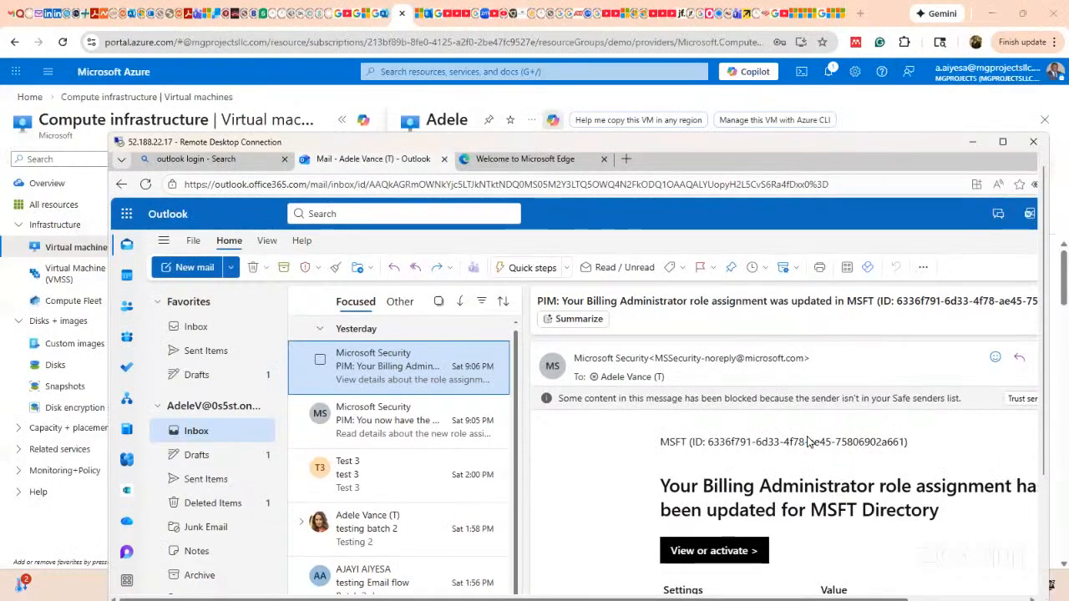
key(alt+Tab)
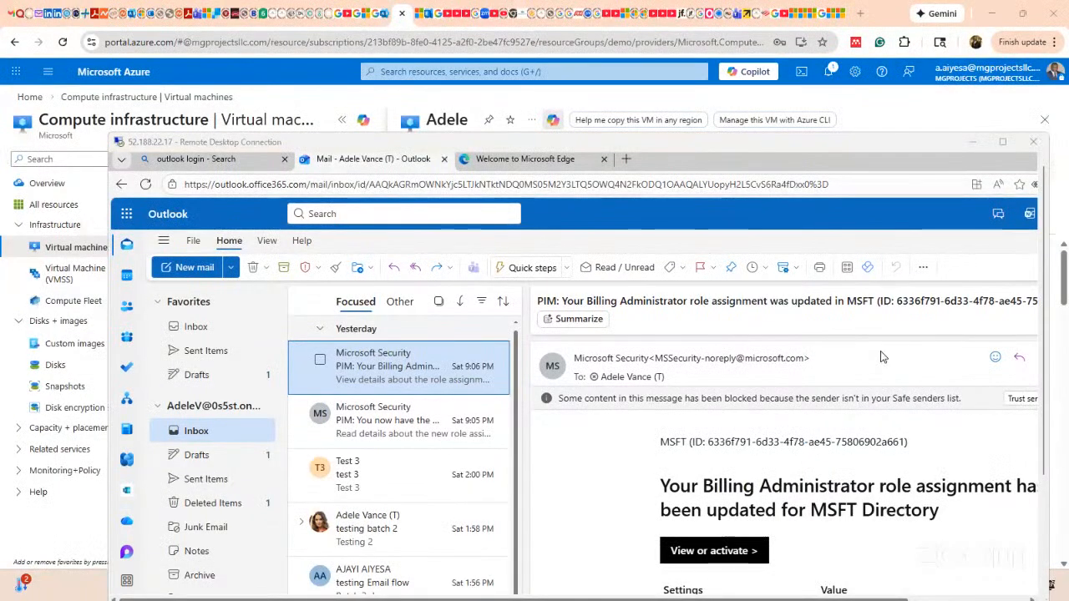
Minimize the Azure portal and Remote Desktop windows, then show the Outlook slide in the PowerPoint presentation.
click(992, 15)
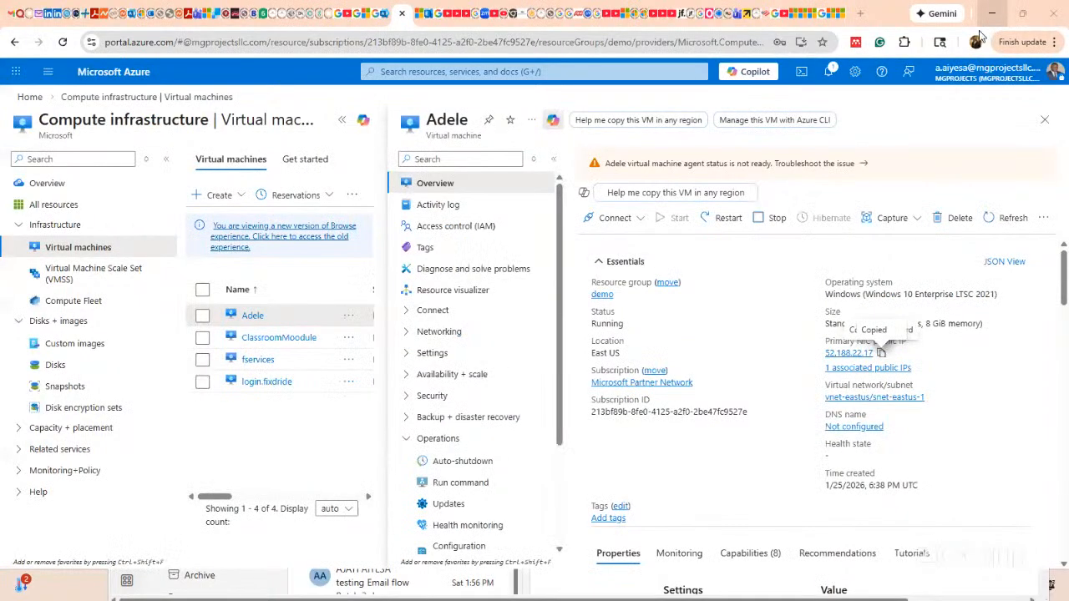
click(981, 26)
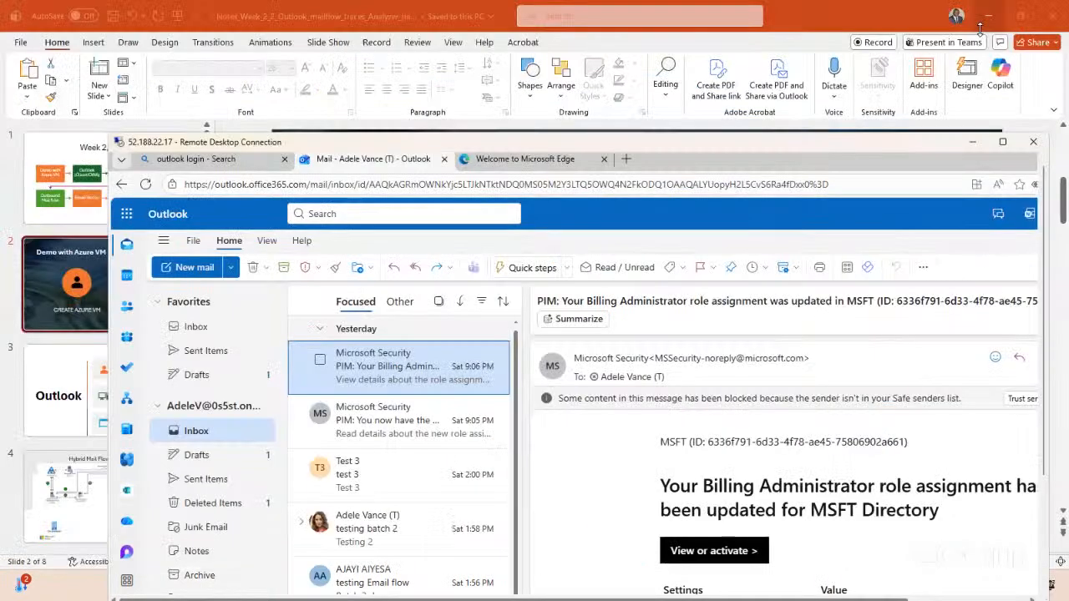
click(972, 144)
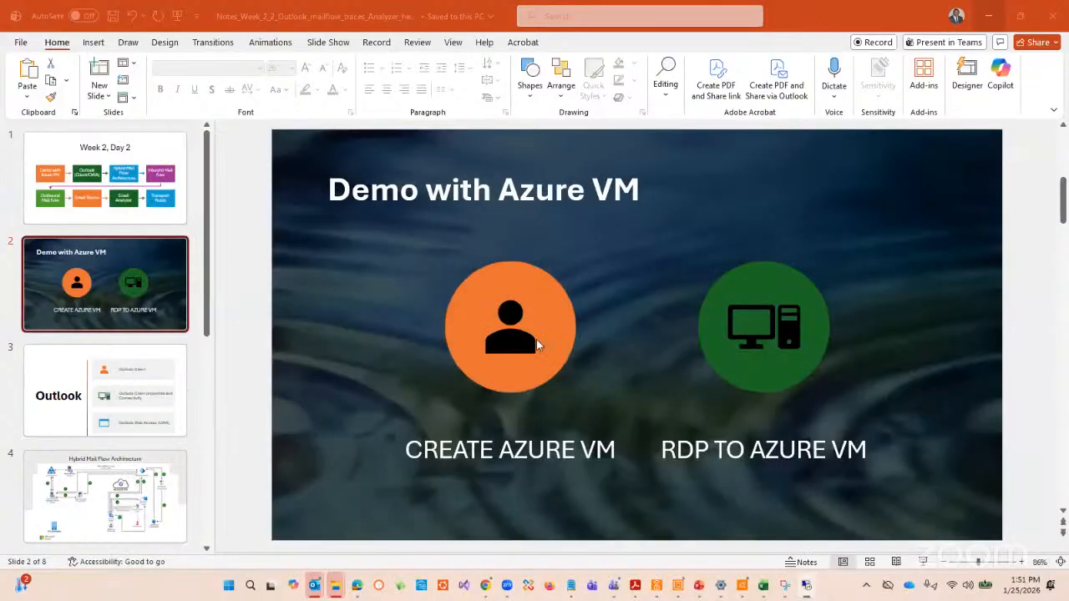
click(149, 411)
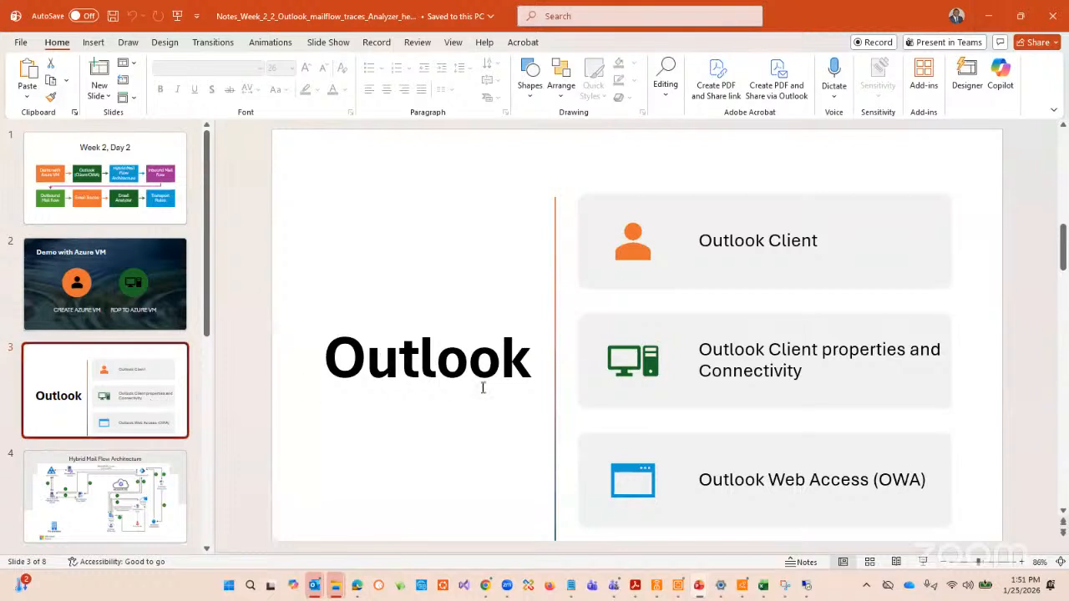
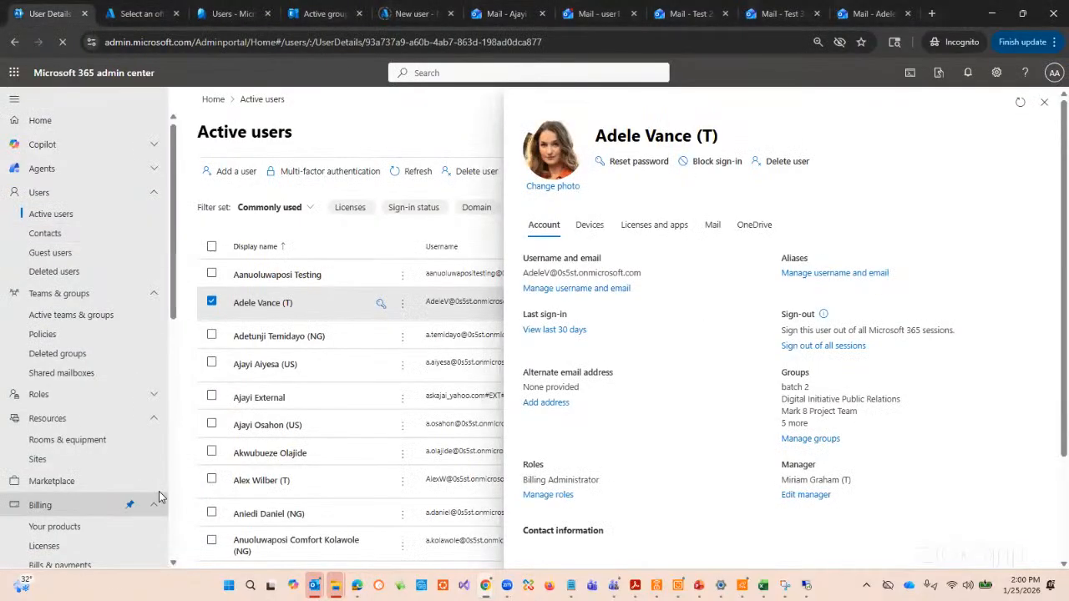
Close the user's details in the Microsoft 365 admin center and open the Exchange admin center, dismissing its menu tour.
click(1043, 102)
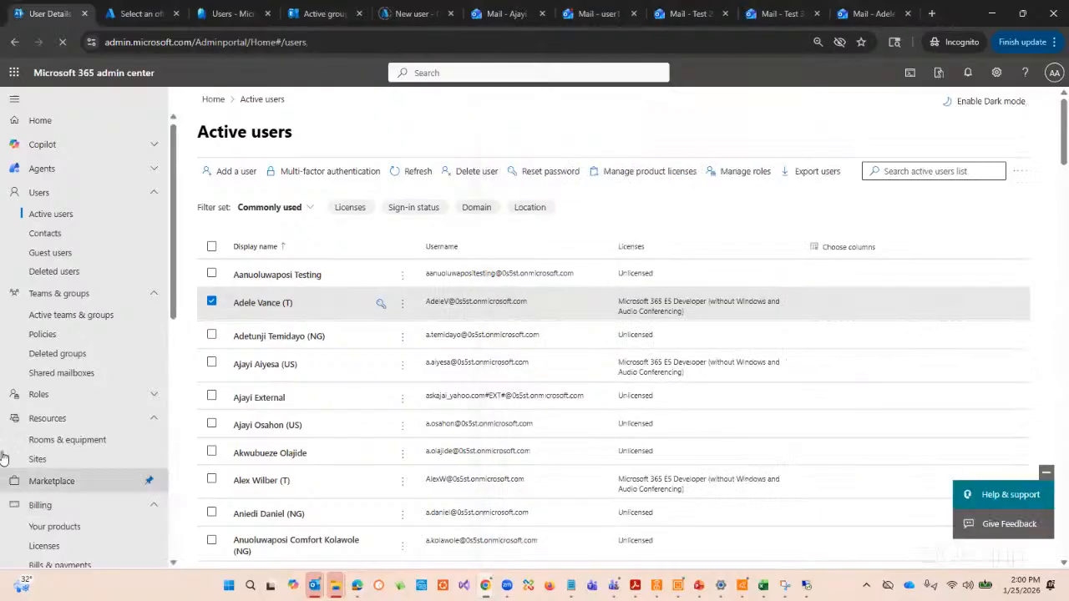
scroll(33, 463, down, 8)
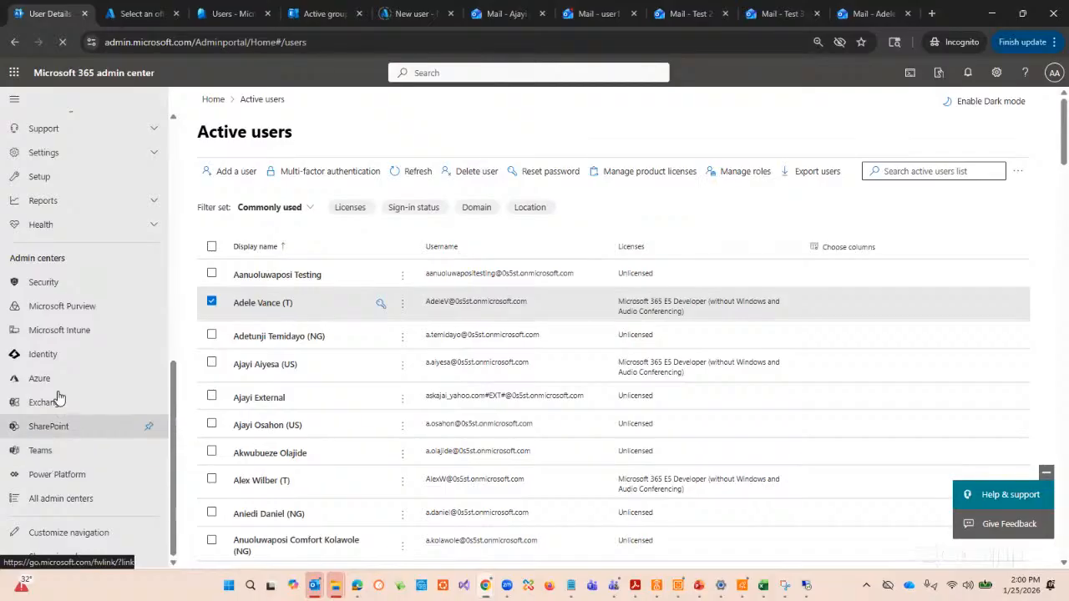
click(44, 402)
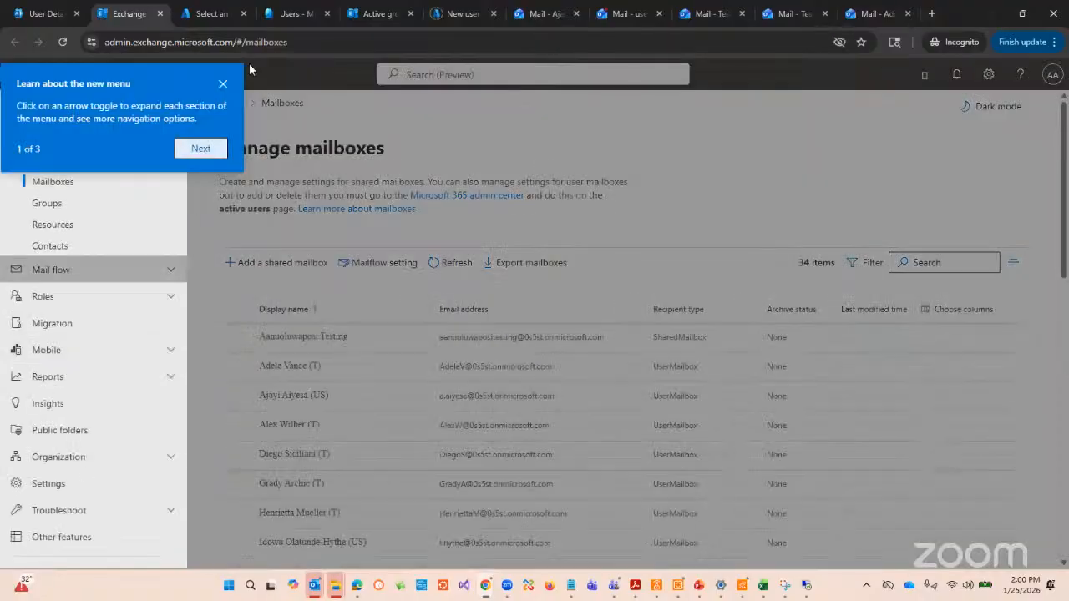
click(223, 85)
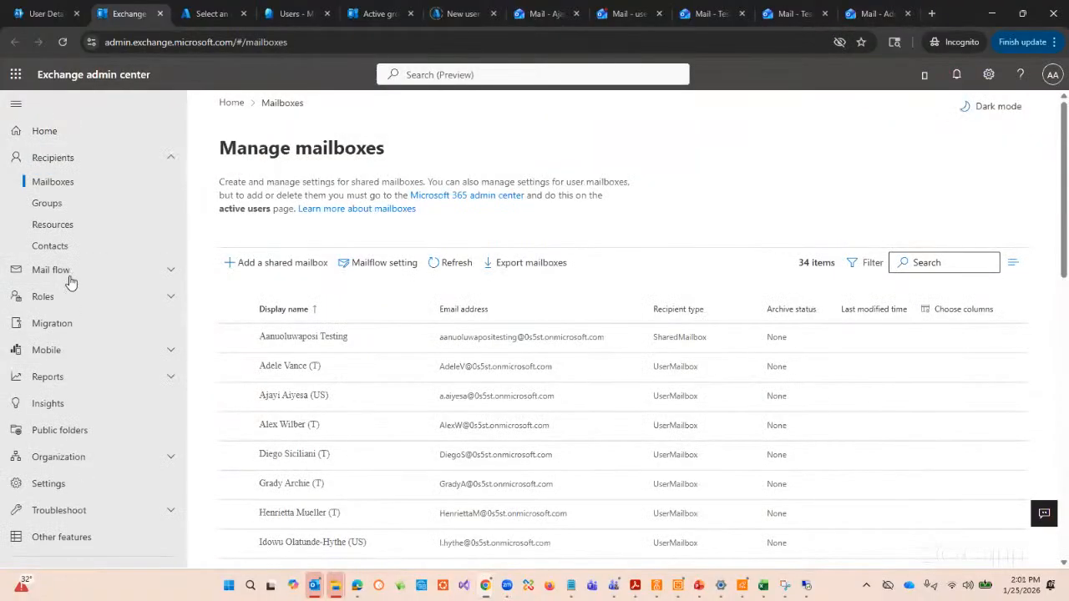
Start a new mail flow message trace and set its sender to the administrator's suggested (US) account.
click(98, 275)
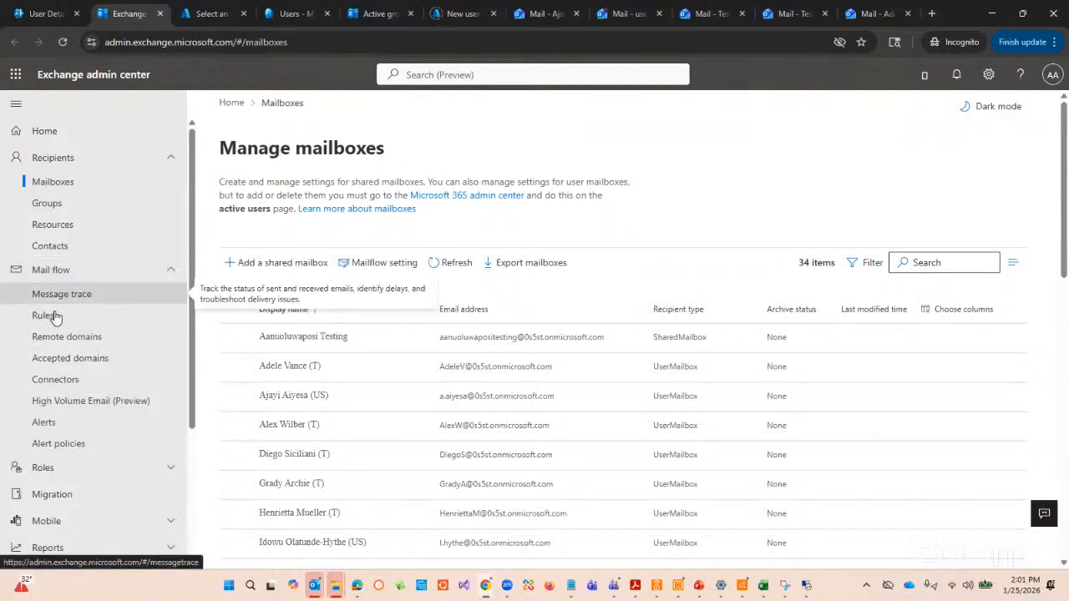
click(78, 297)
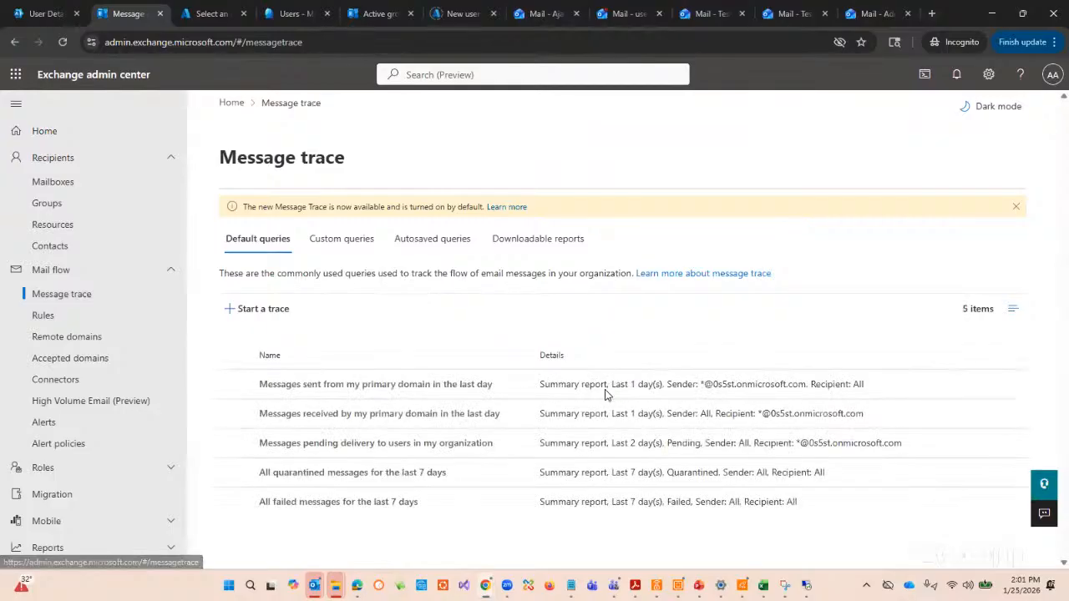
click(279, 320)
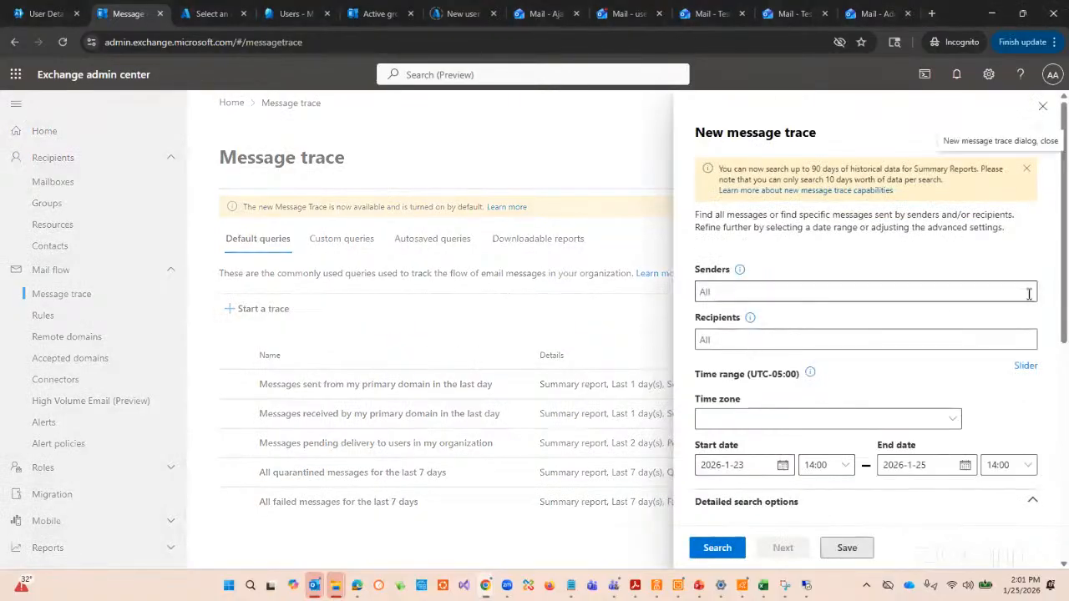
click(1003, 294)
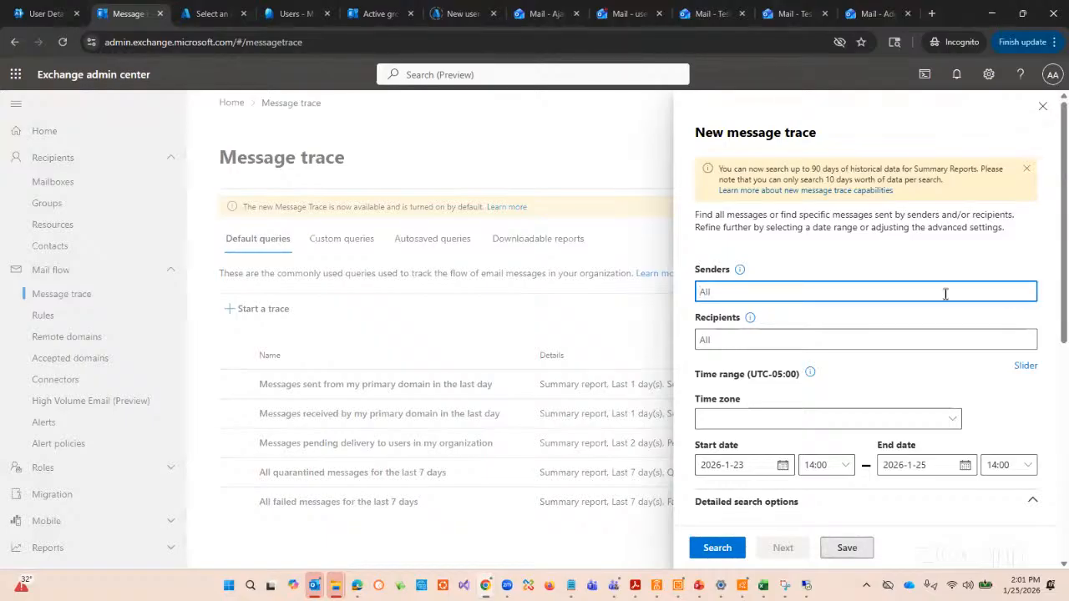
text(aj)
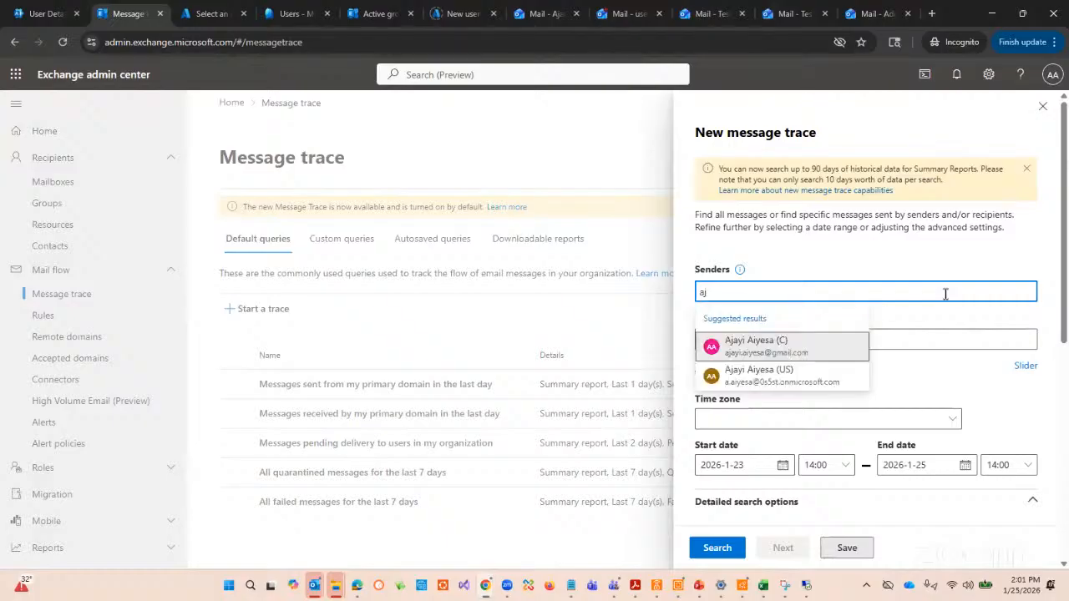
click(809, 380)
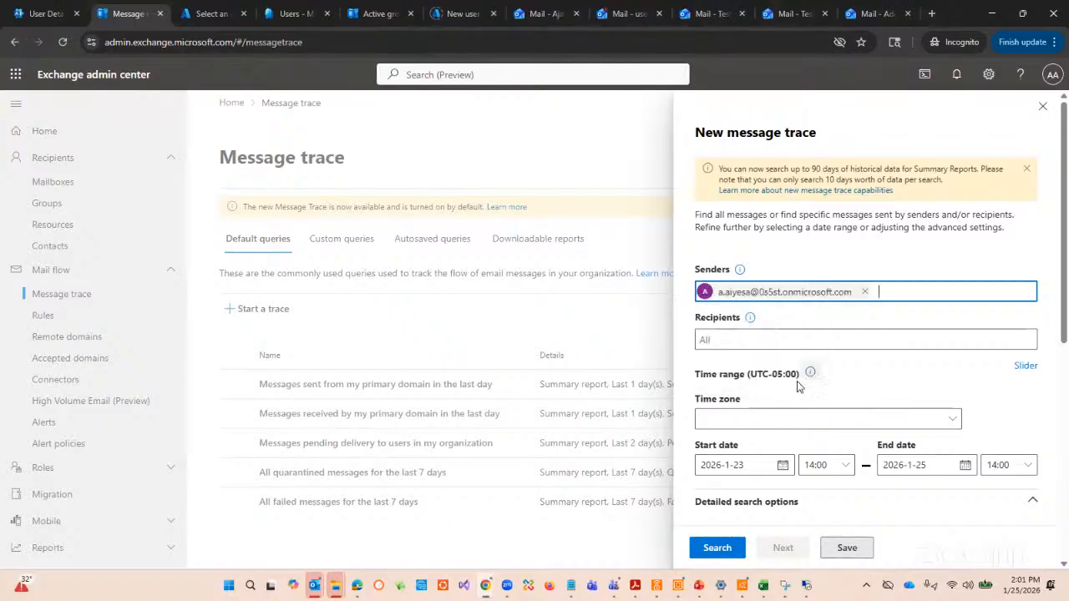
Add the Test 1 and Test 3 accounts as recipients of the new message trace.
click(786, 339)
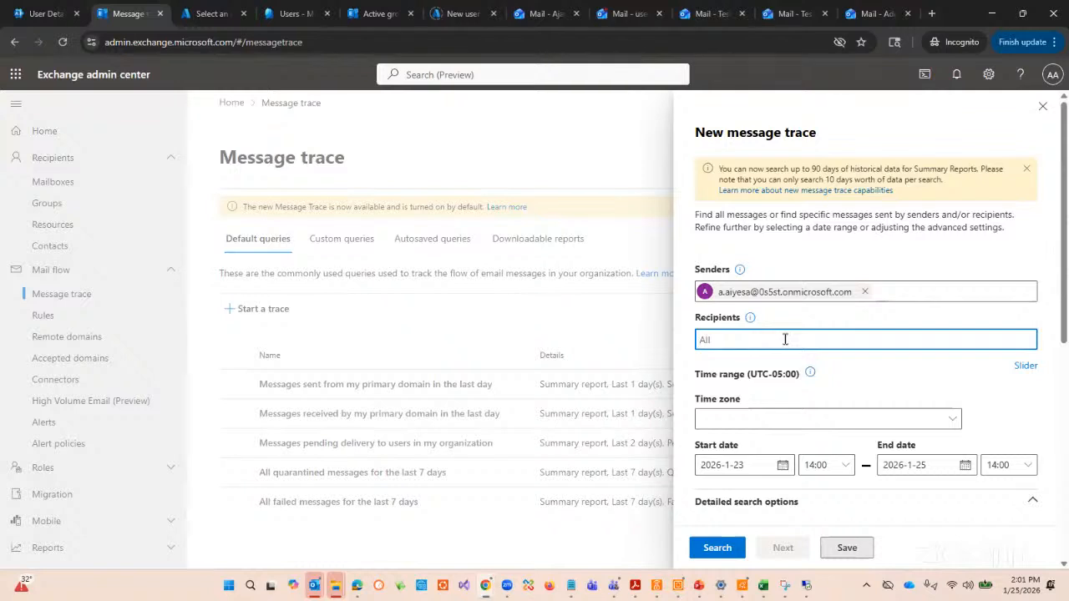
text(d)
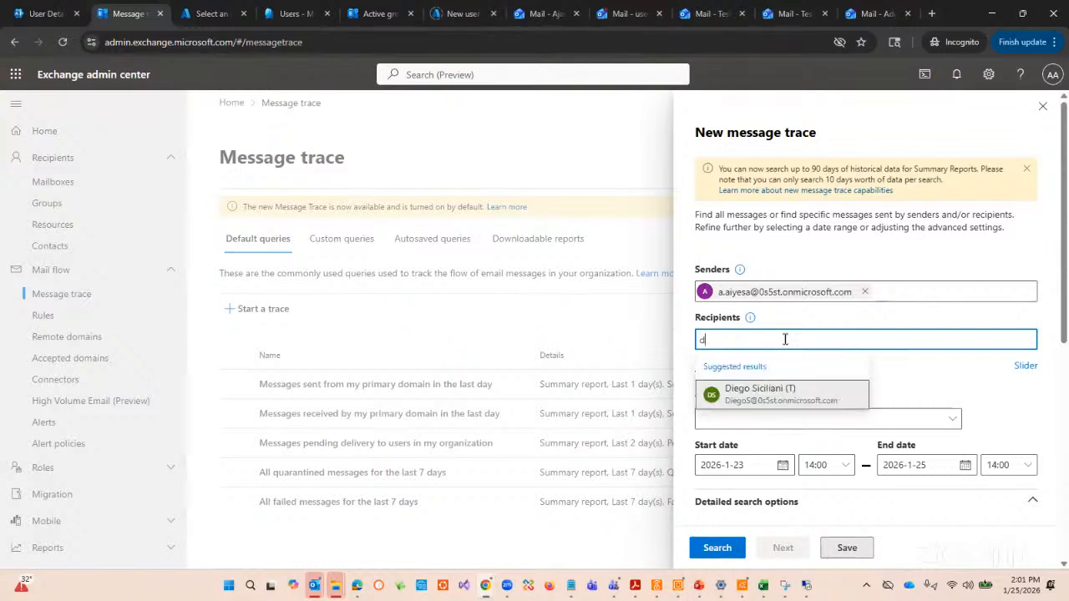
key(BackSpace)
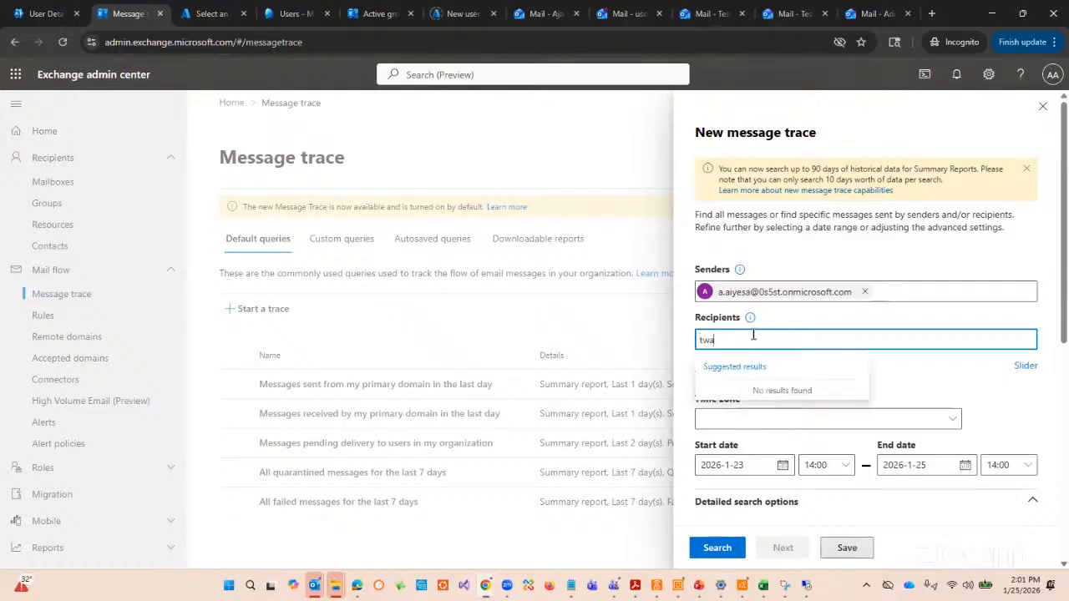
key(BackSpace)
text(wa)
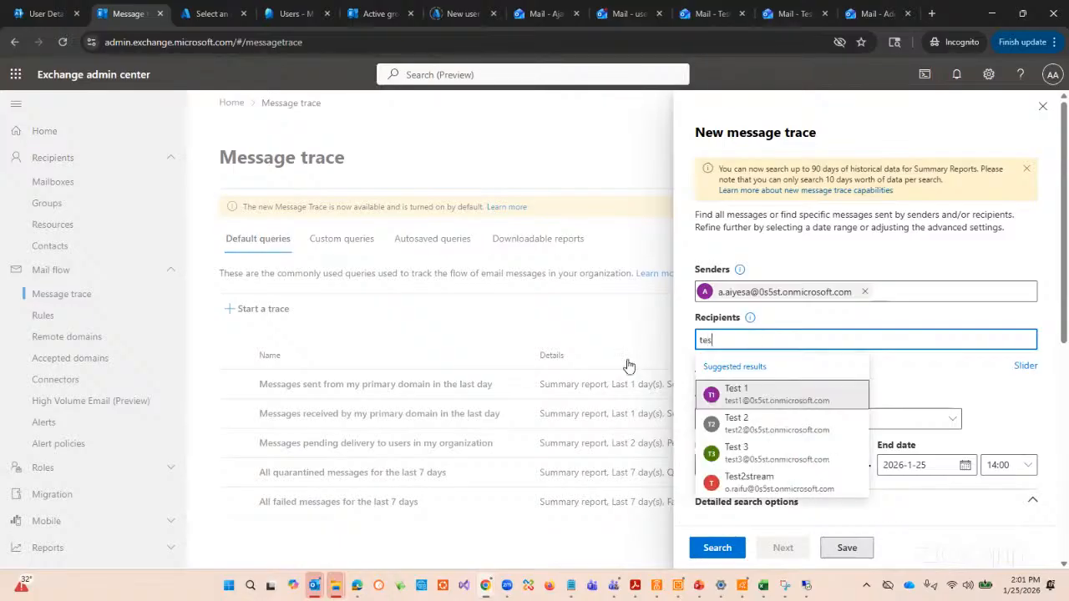
click(755, 391)
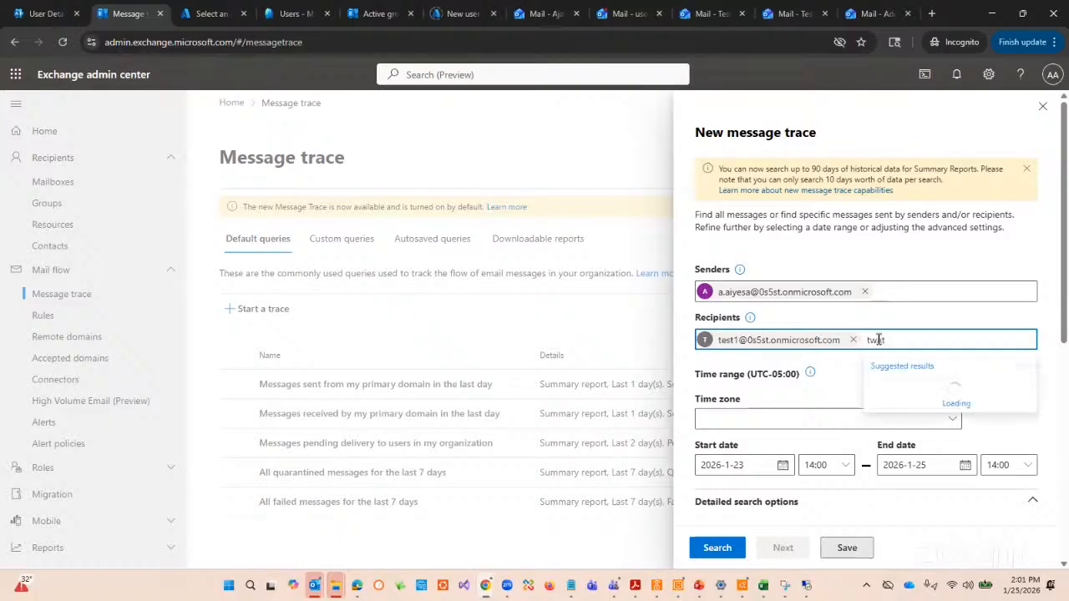
text(te)
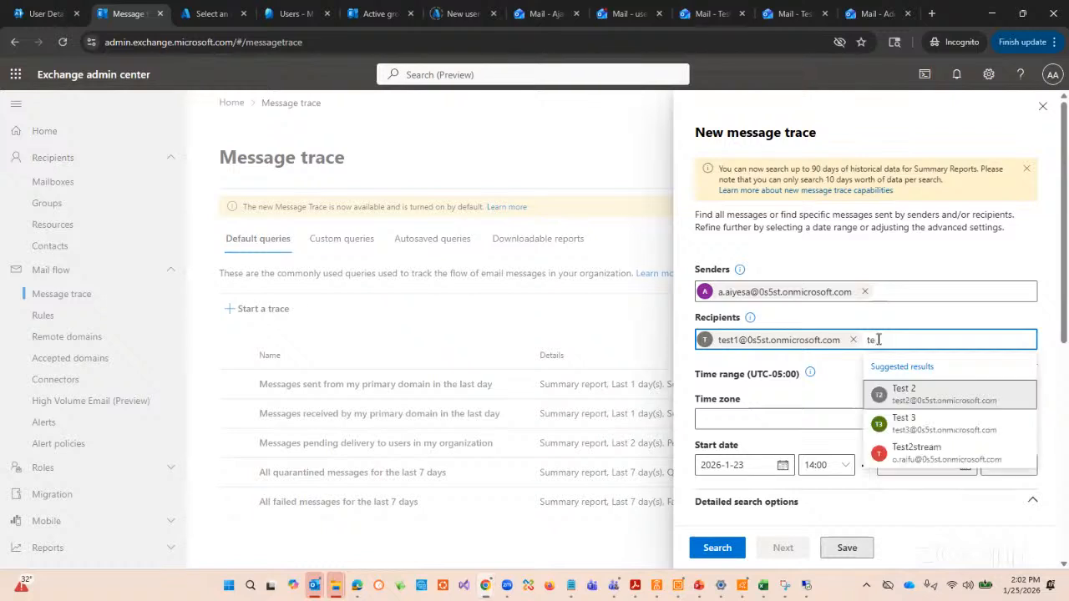
click(927, 424)
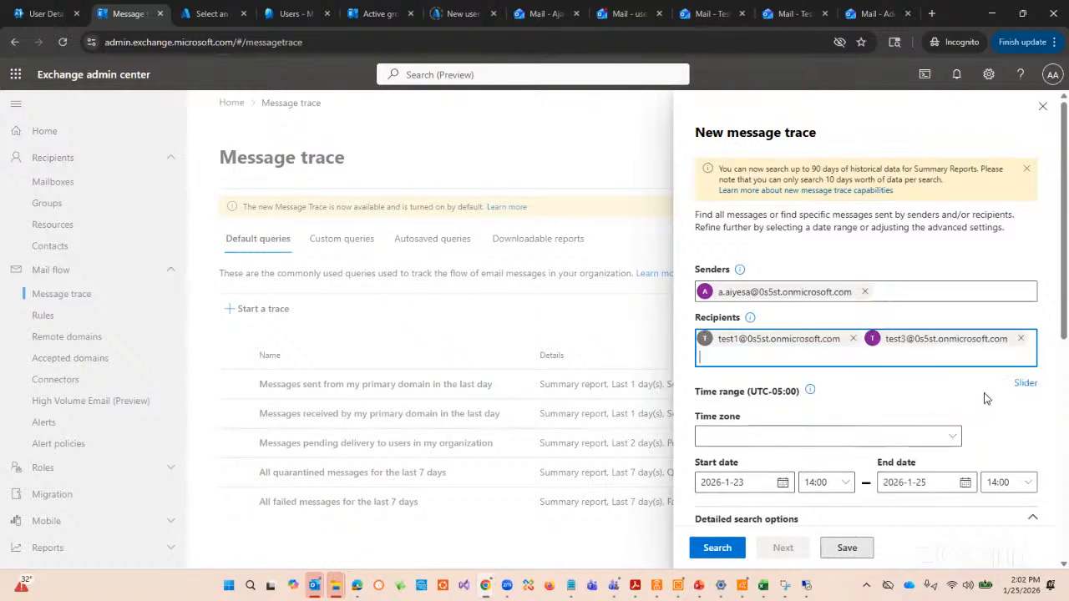
Review the detailed search options, run the message trace as a Summary report and refresh its results.
scroll(848, 407, down, 2)
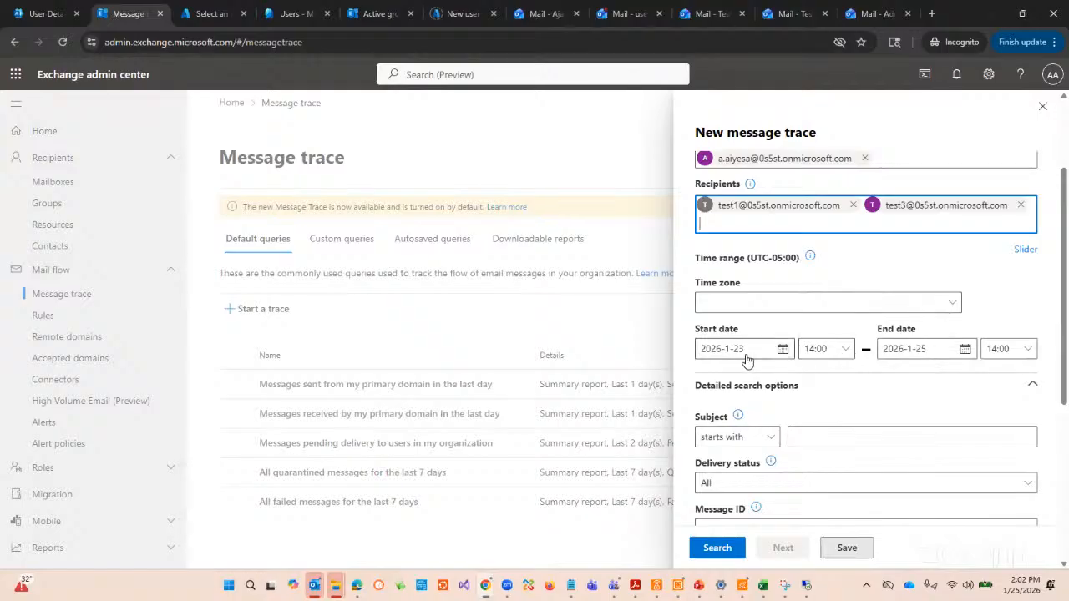
scroll(935, 402, down, 1)
scroll(935, 401, down, 1)
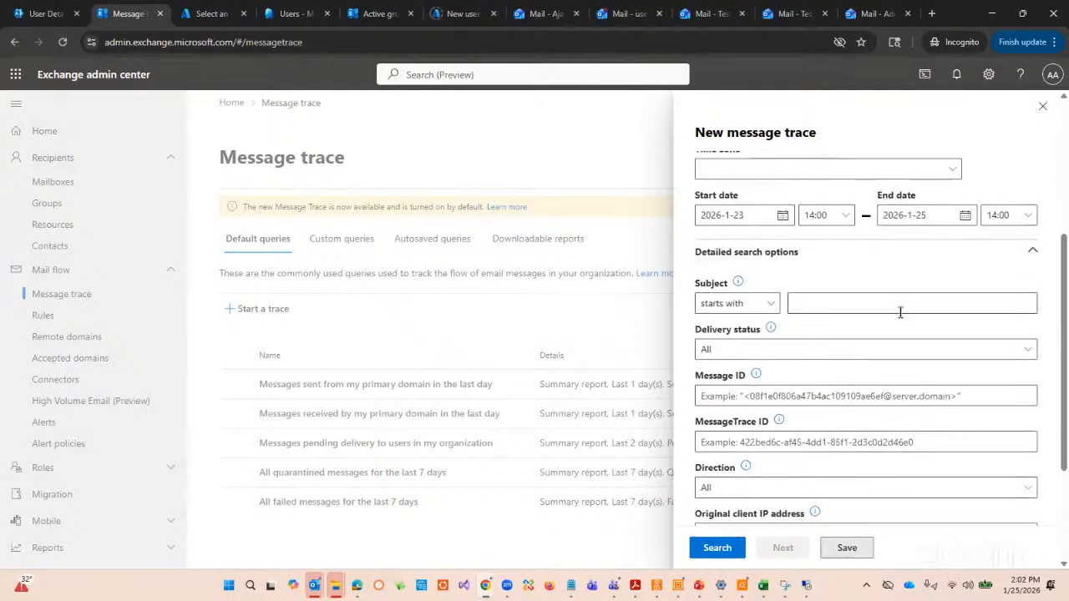
scroll(913, 341, down, 2)
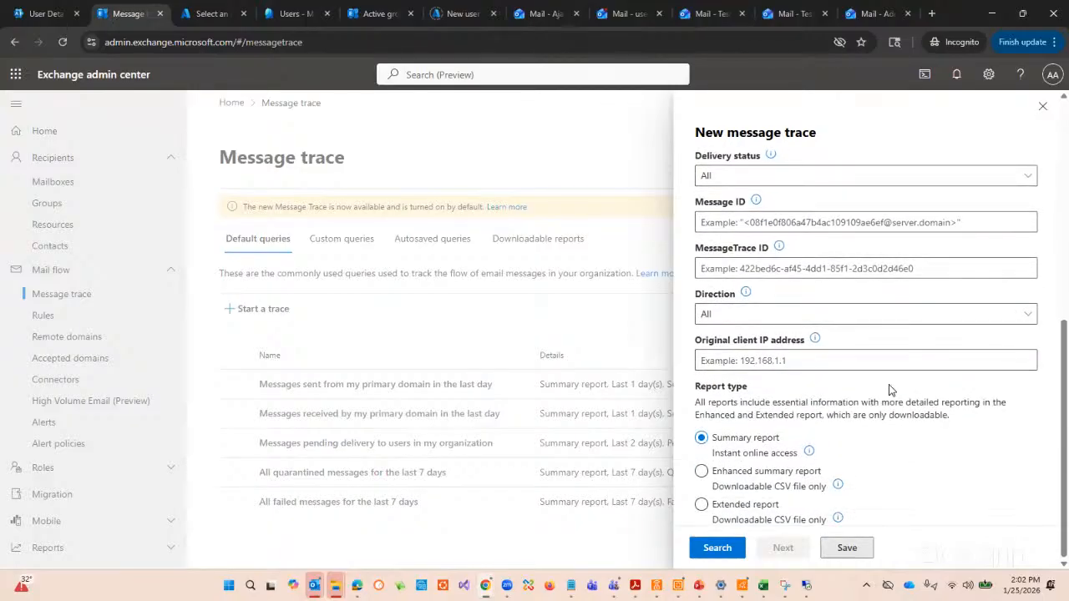
click(720, 549)
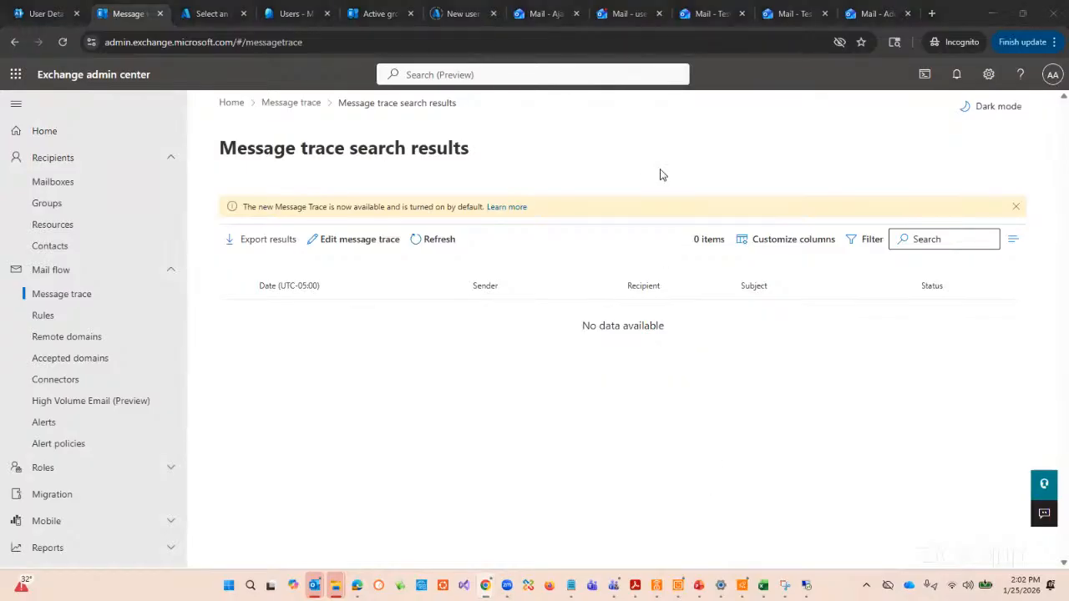
click(434, 243)
Edit the message trace and add the user whose mailbox was open in the remote session as a third recipient.
click(372, 242)
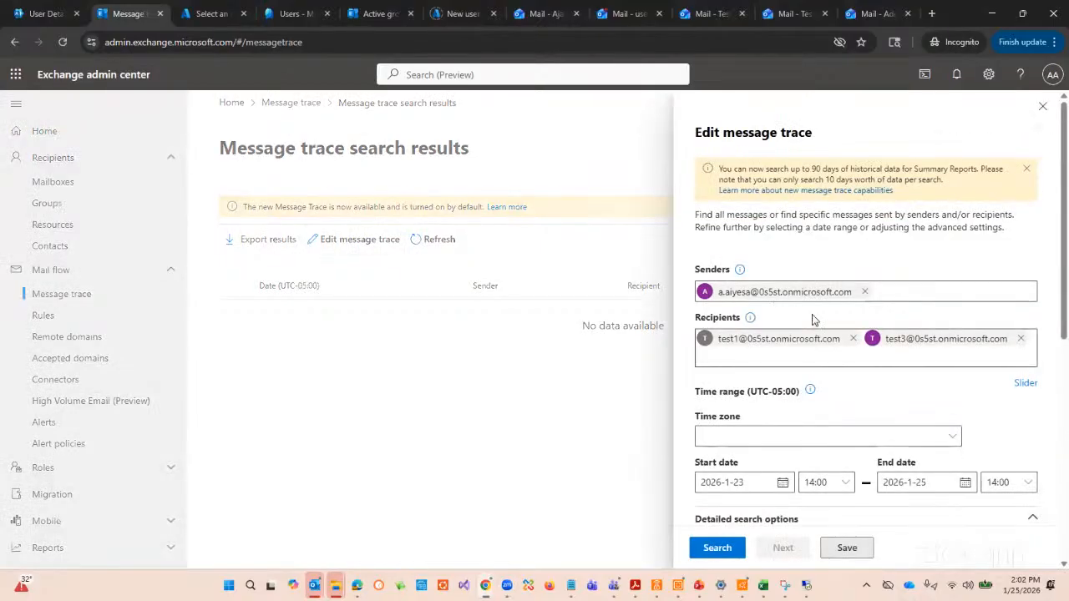
click(925, 356)
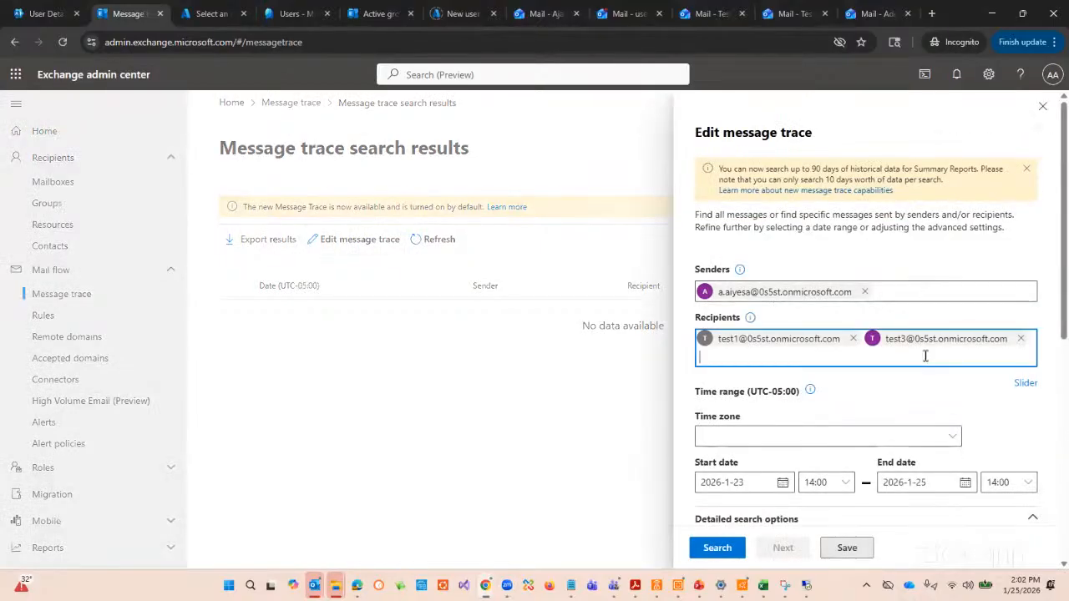
text(adel)
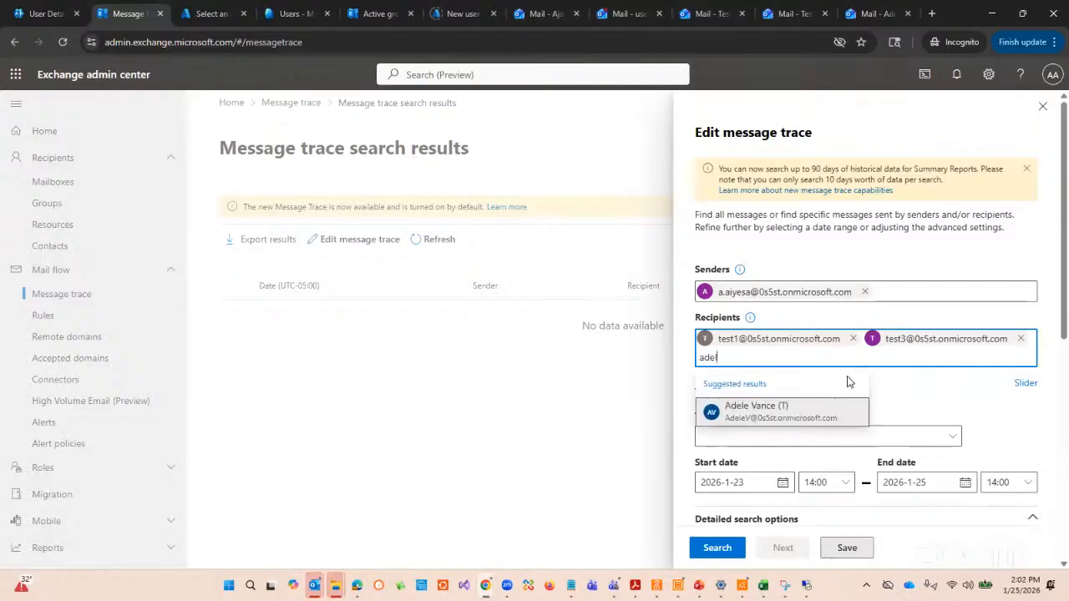
key(Return)
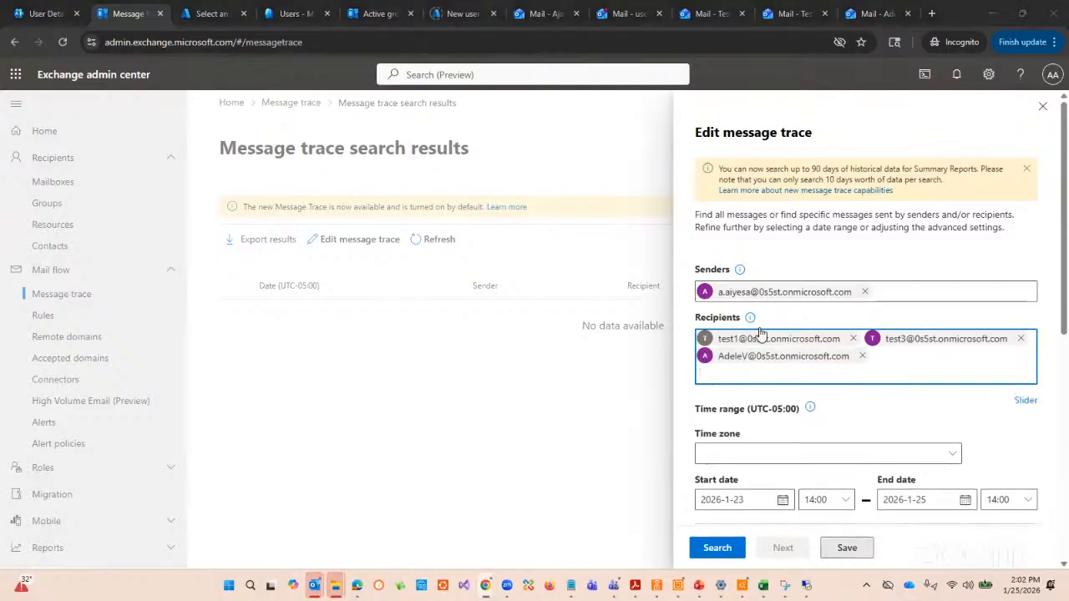
Run the edited message trace and open the details of the delivered "testing batch 2" message.
click(727, 549)
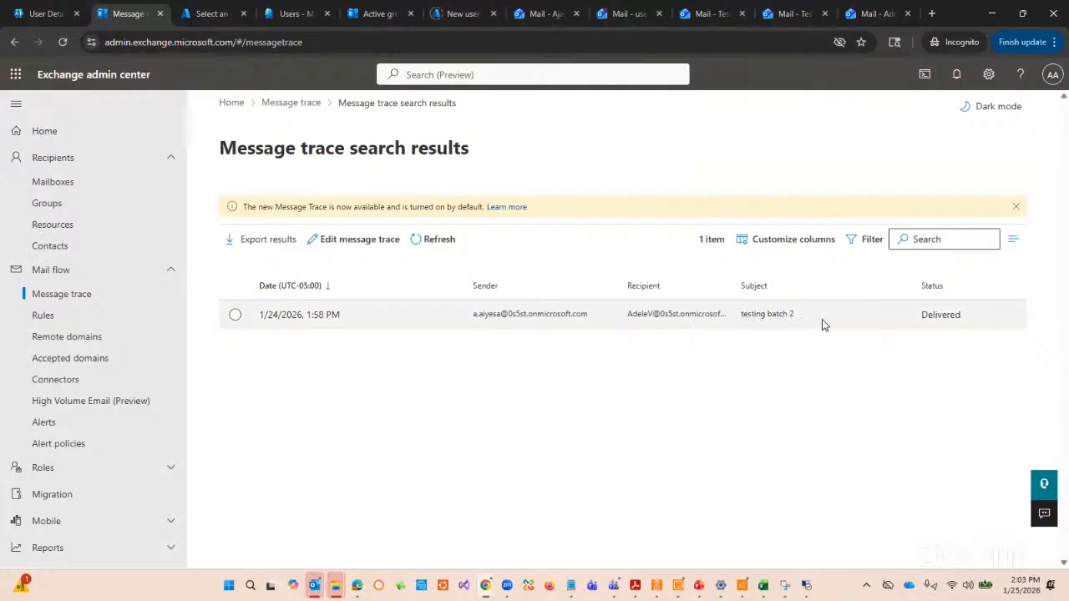
click(343, 315)
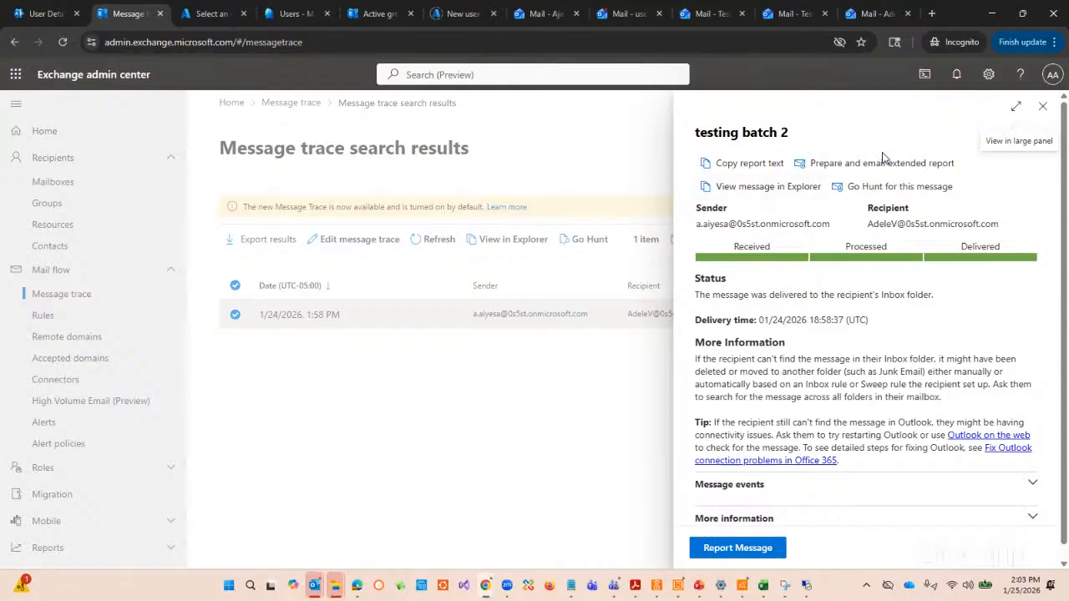
scroll(952, 312, down, 1)
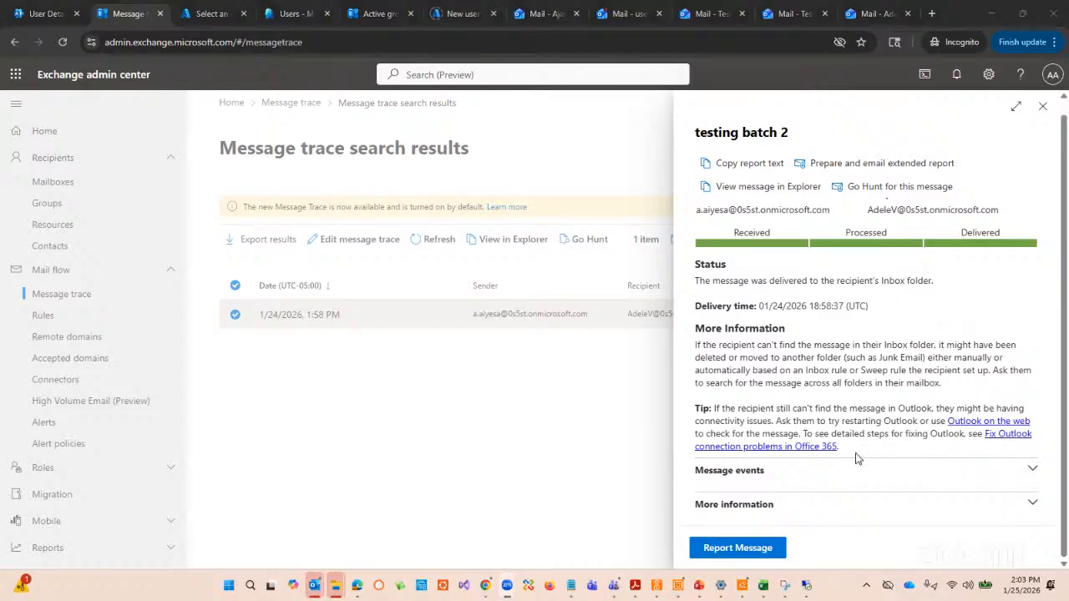
Expand the message events and the Deliver event's detail, review the message's delivery status, and close its details.
click(1032, 472)
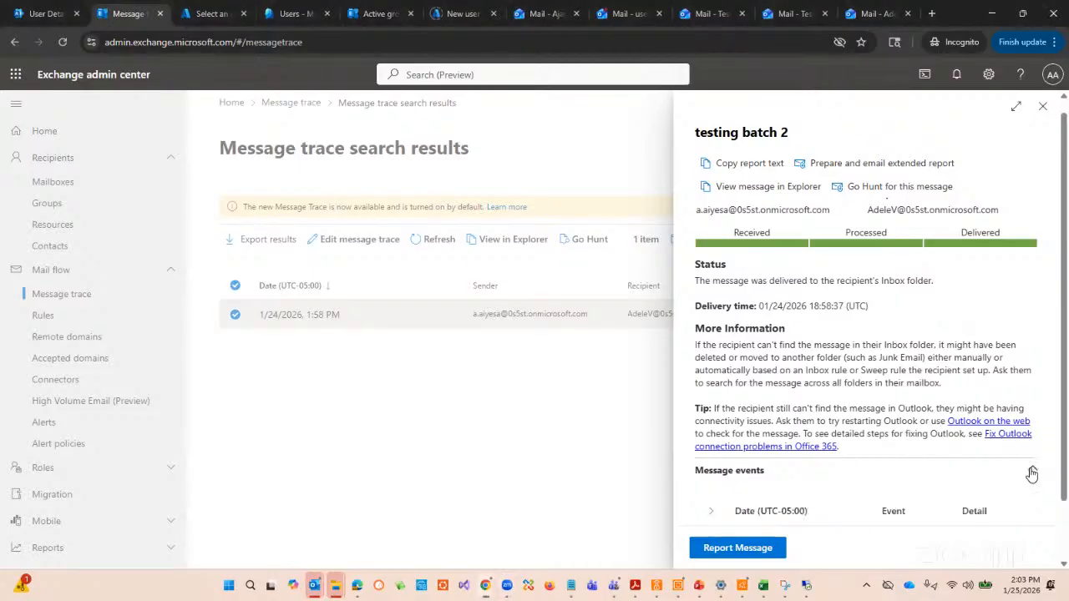
scroll(918, 480, down, 1)
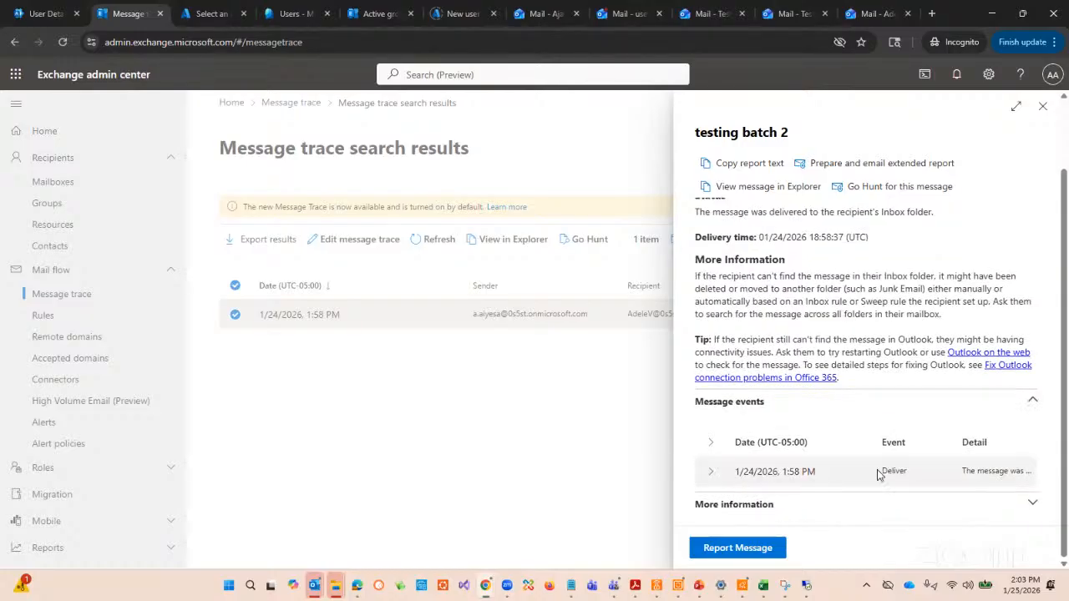
click(709, 473)
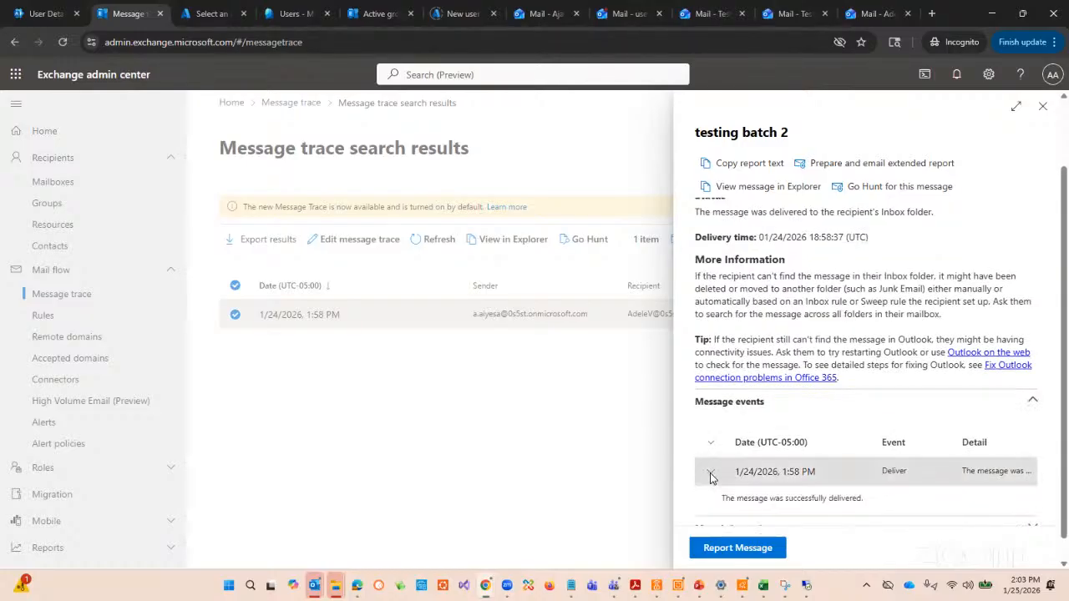
scroll(860, 386, up, 3)
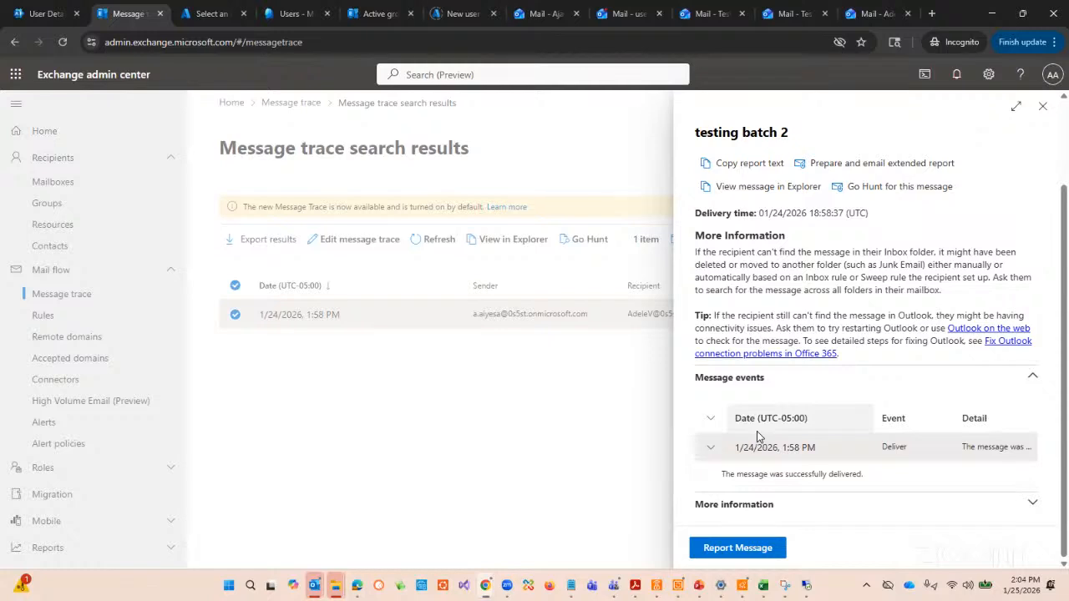
scroll(766, 497, up, 3)
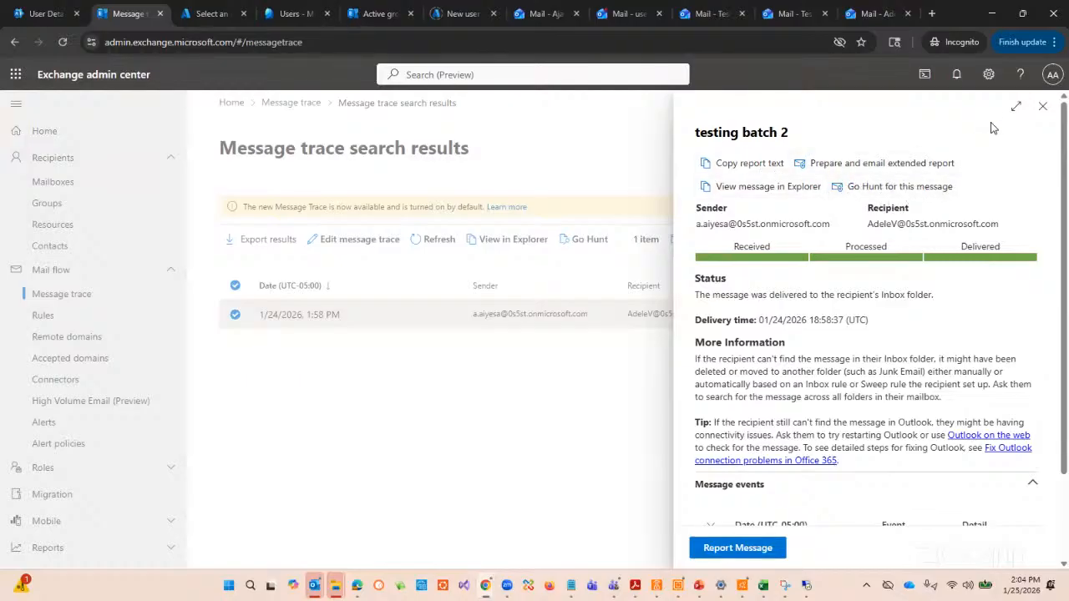
click(1043, 107)
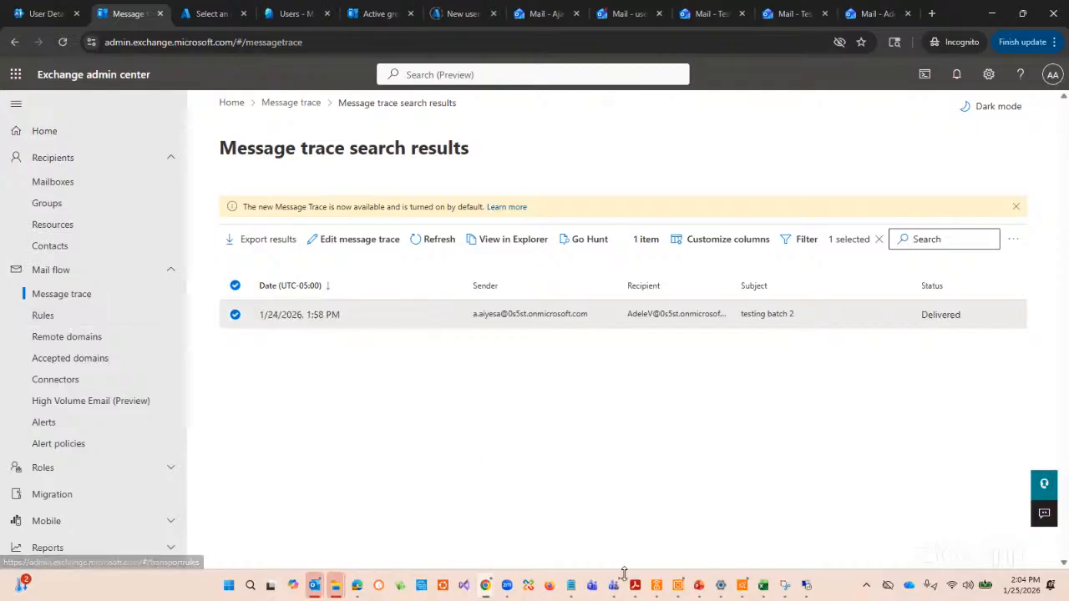
Switch to the Notes_Week_2_2_Outlook PowerPoint deck, check the remaining Class Work 4 tasks, and minimize the deck.
mouse_move(701, 591)
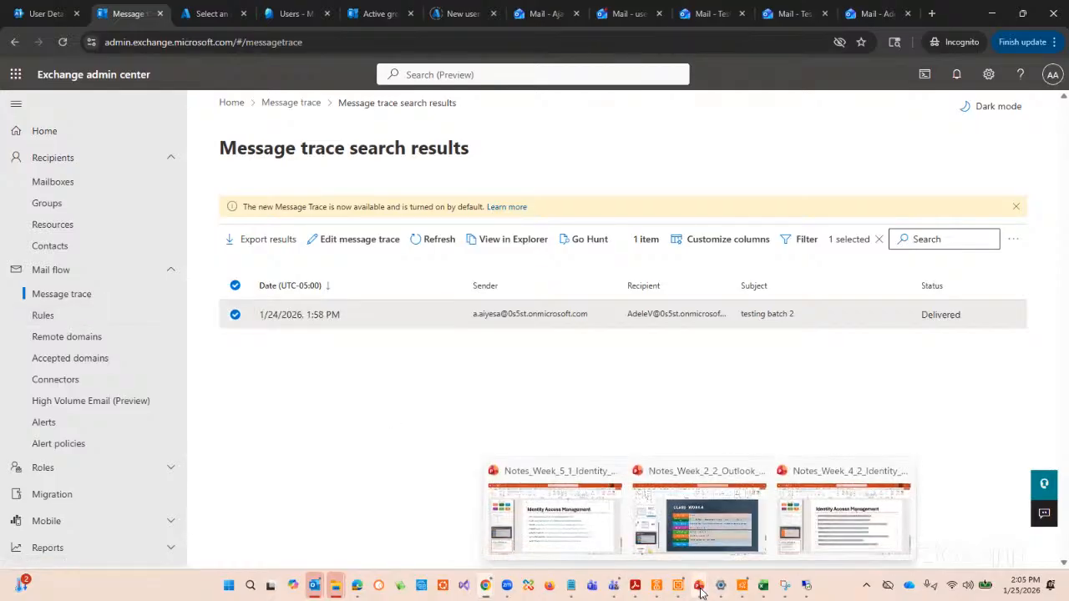
click(709, 550)
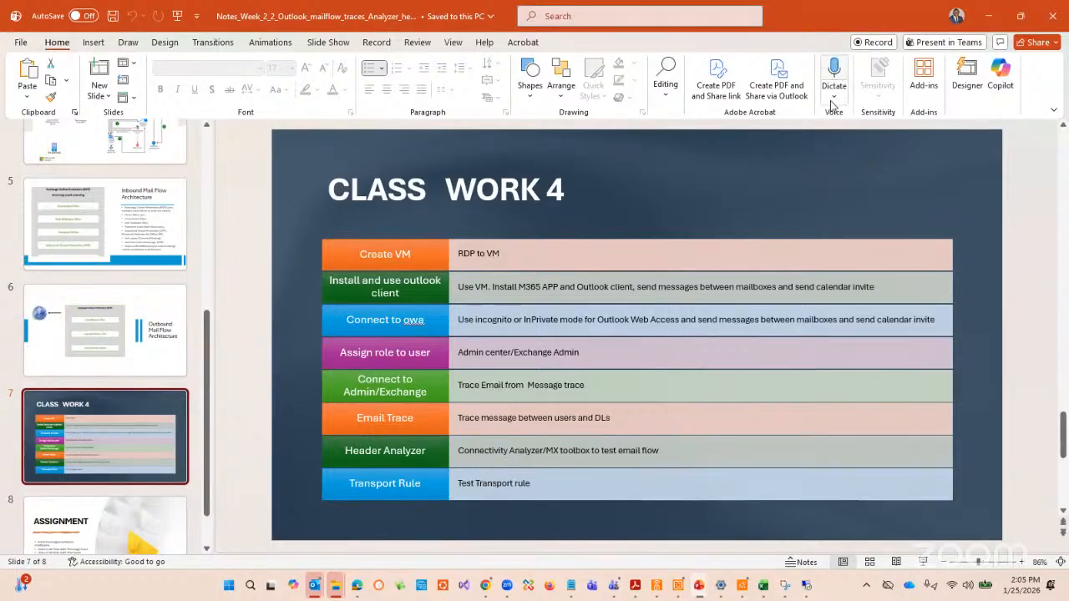
click(988, 16)
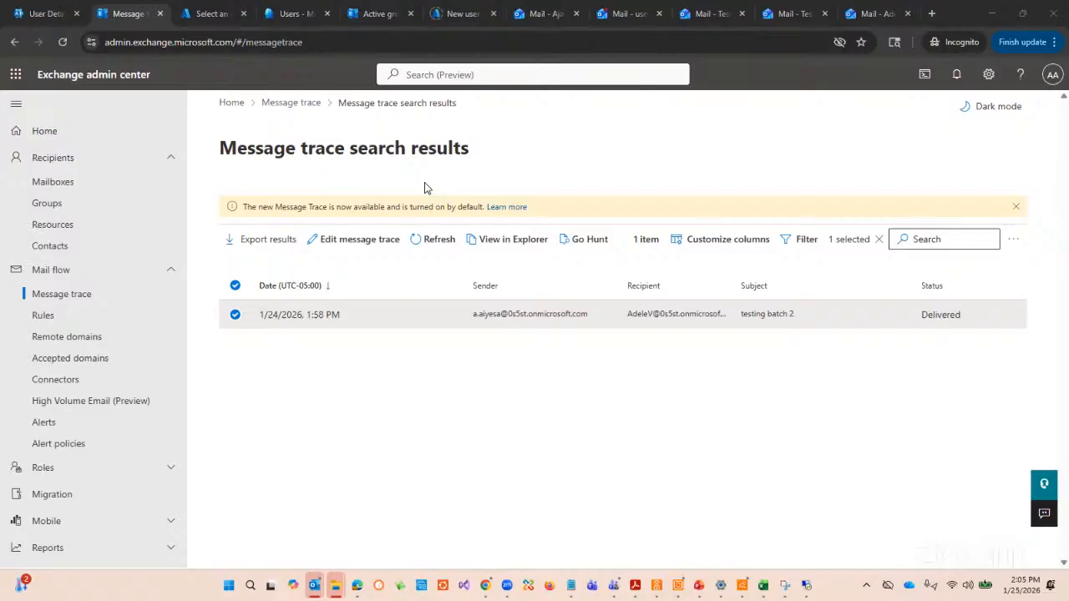
Look through the Active users list in the Microsoft 365 admin center, checking the accounts and their assigned licenses.
click(46, 14)
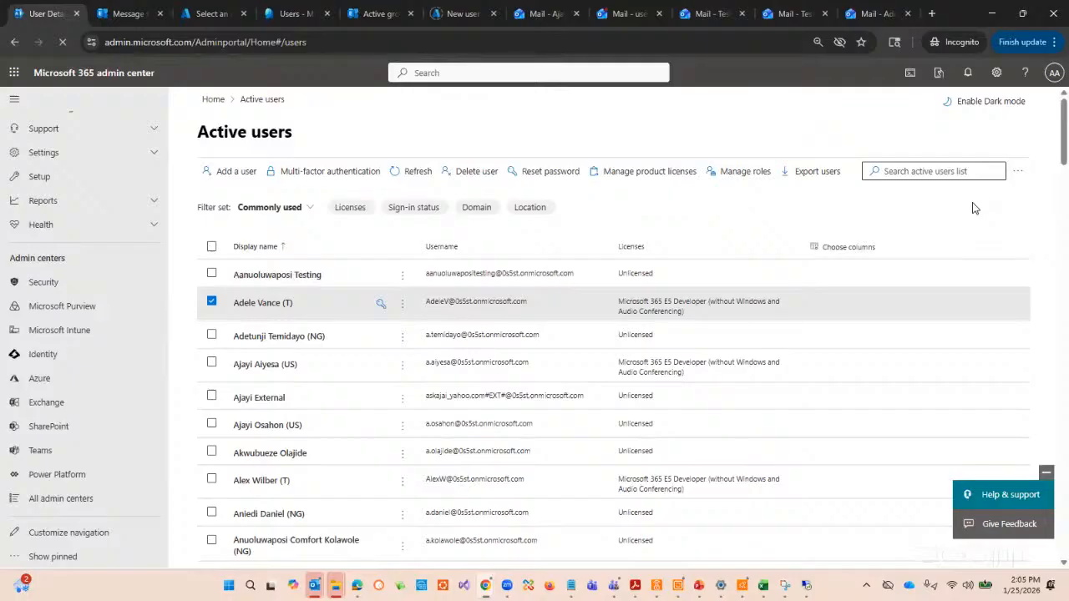
scroll(284, 318, down, 2)
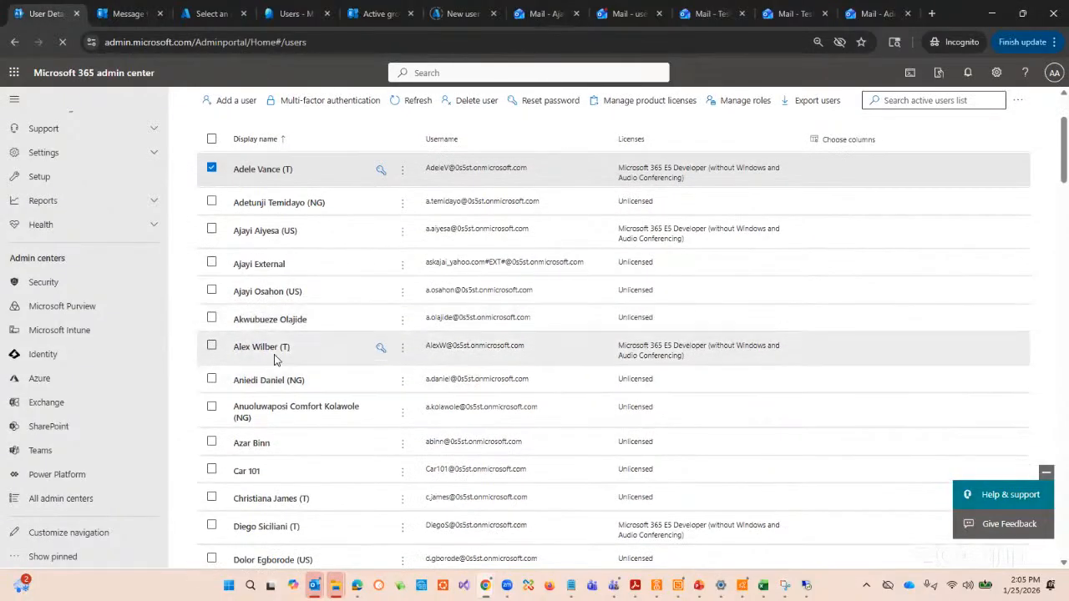
scroll(251, 360, down, 3)
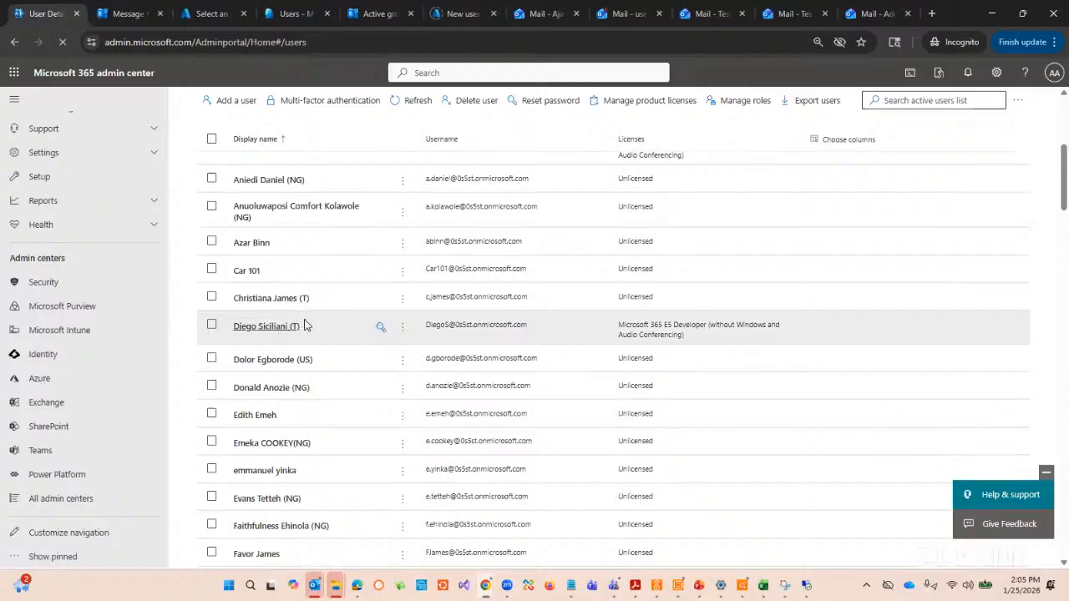
scroll(305, 385, down, 2)
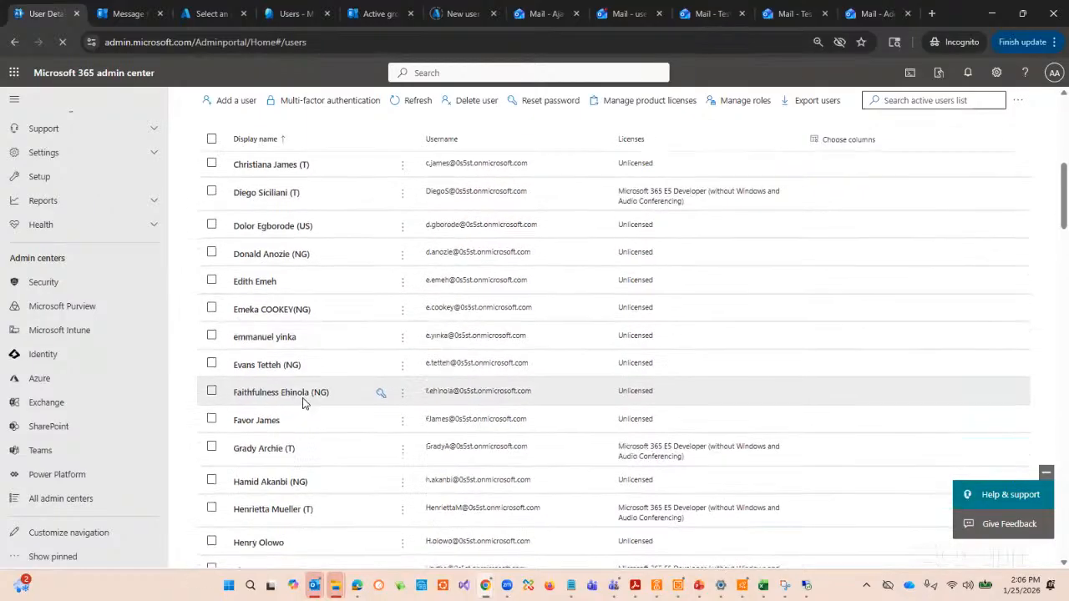
scroll(290, 401, down, 3)
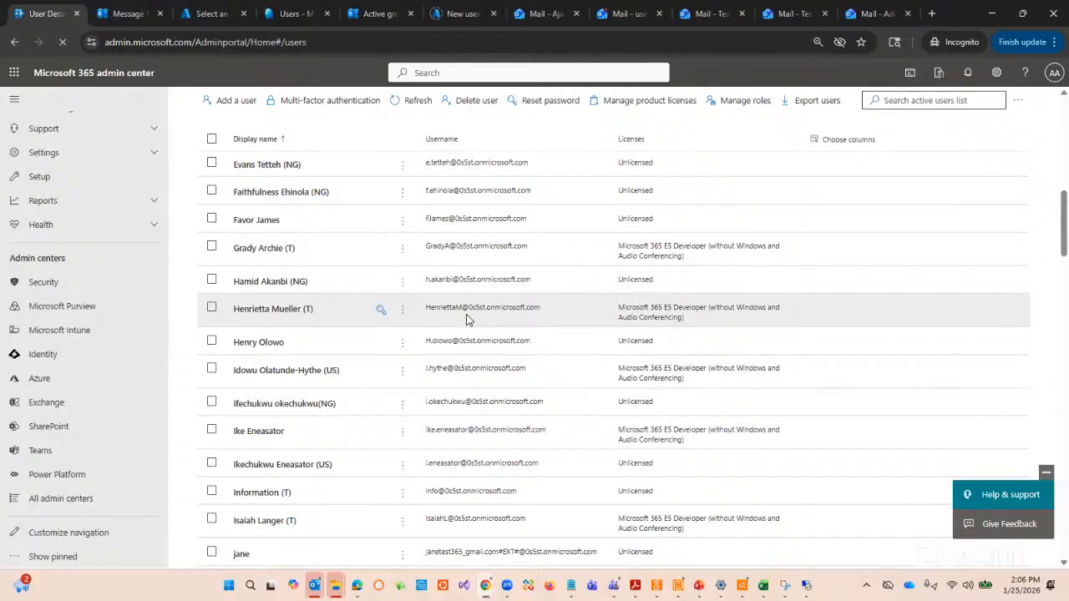
scroll(467, 324, up, 3)
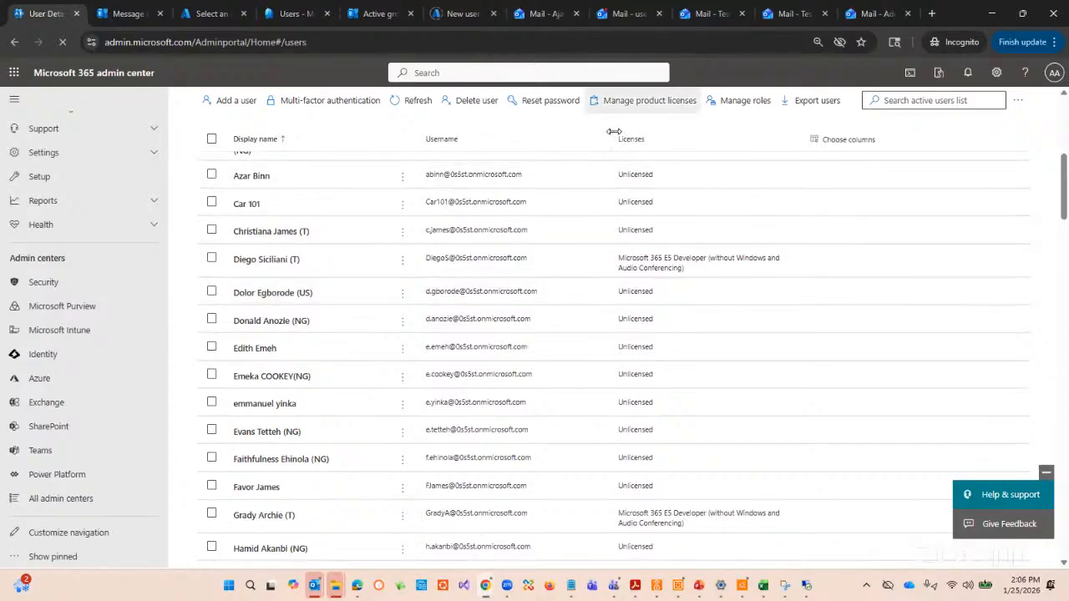
Read the "typing typing" conversation and the "understood" reply under "testing" in the user1 mailbox.
click(616, 14)
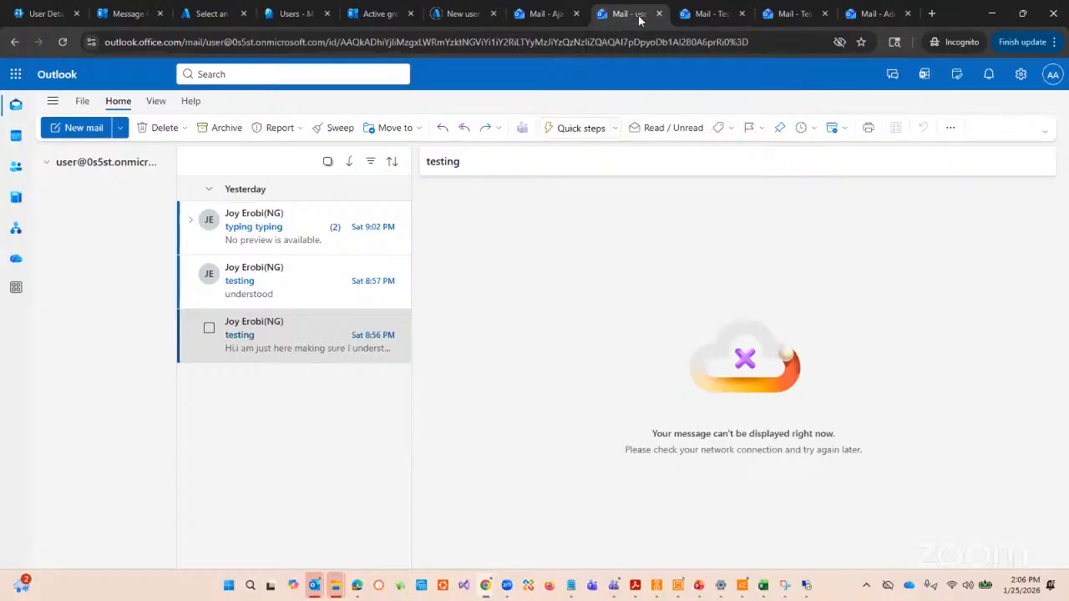
click(280, 225)
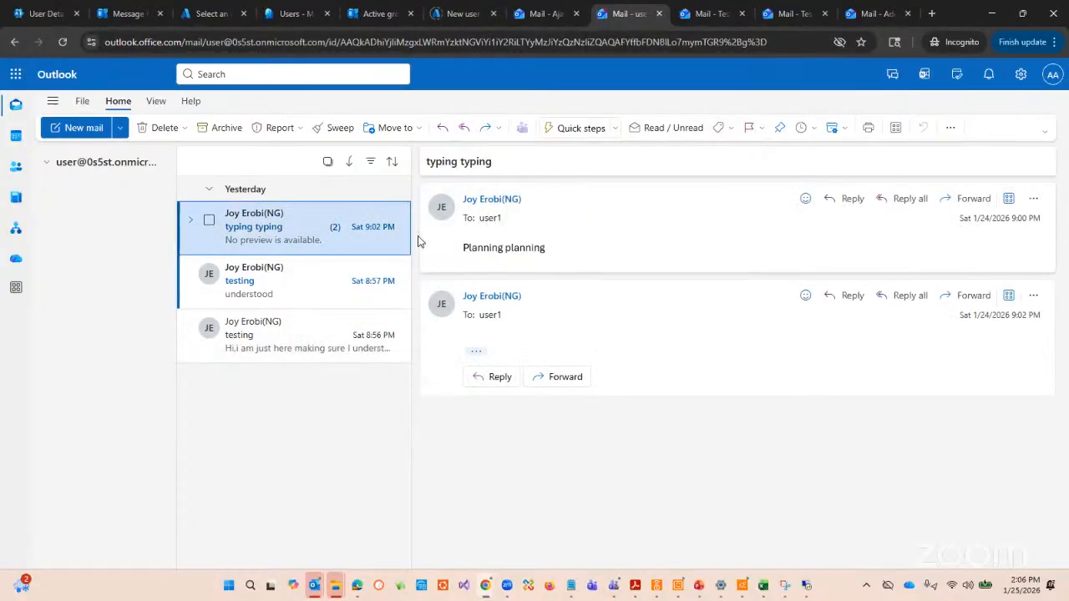
click(283, 286)
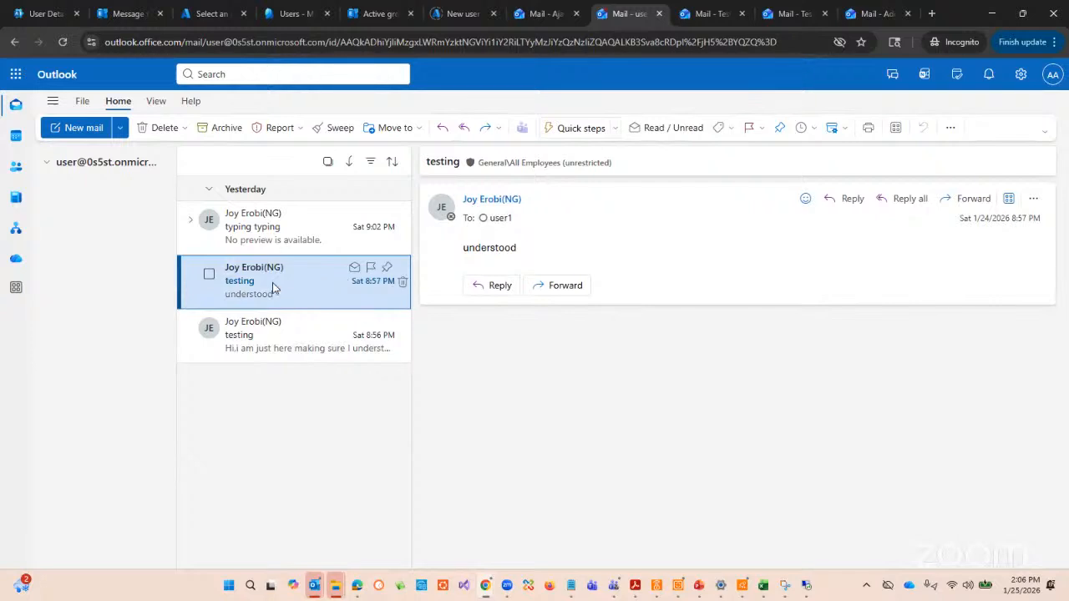
click(276, 236)
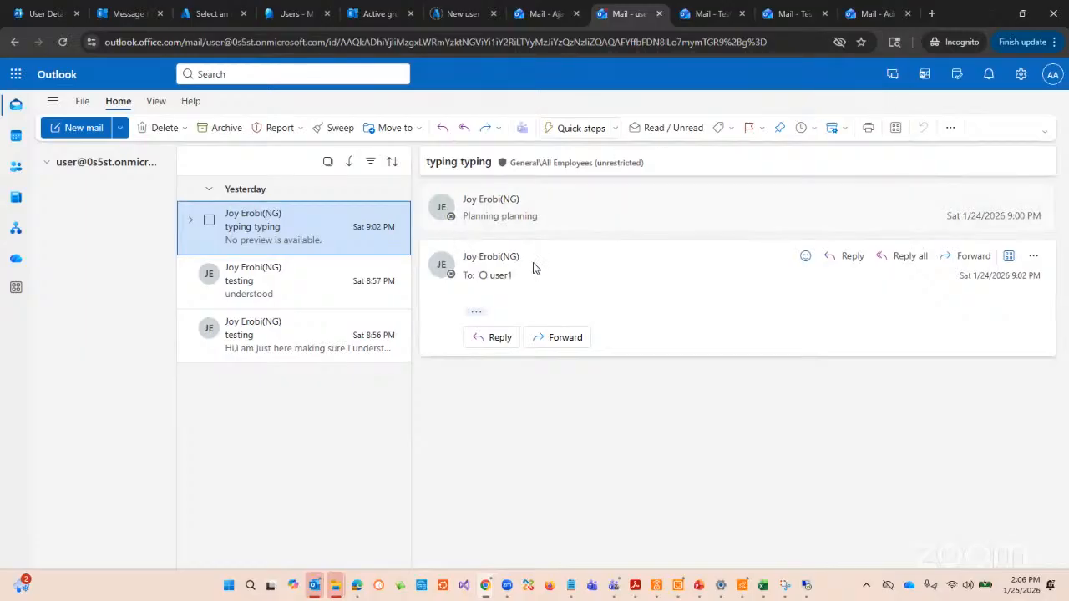
Check the other open test mailboxes, including Test 3, and return to the user1 mailbox.
click(873, 14)
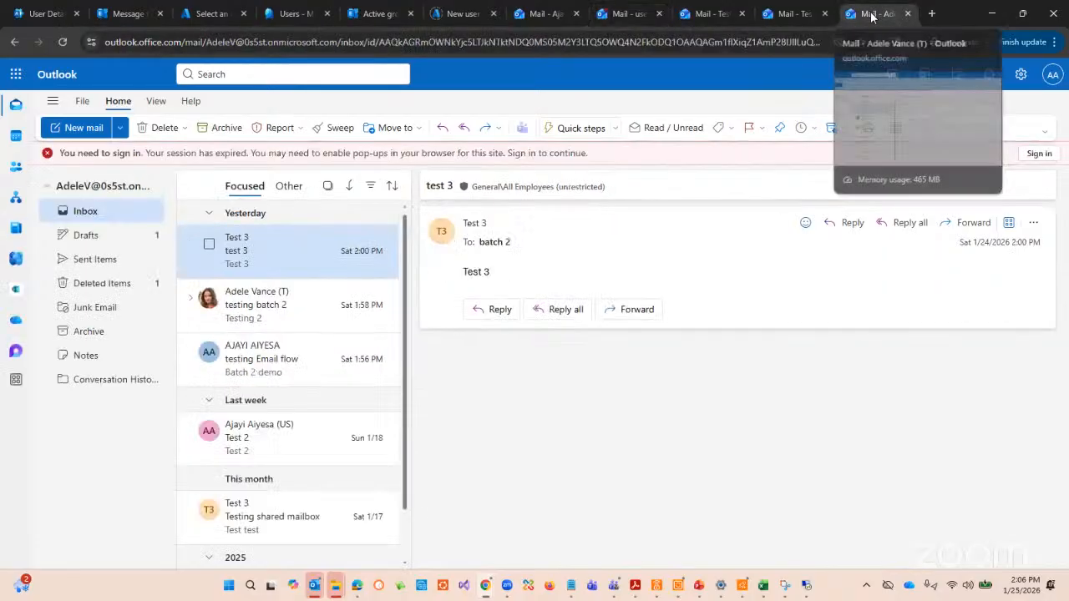
click(785, 15)
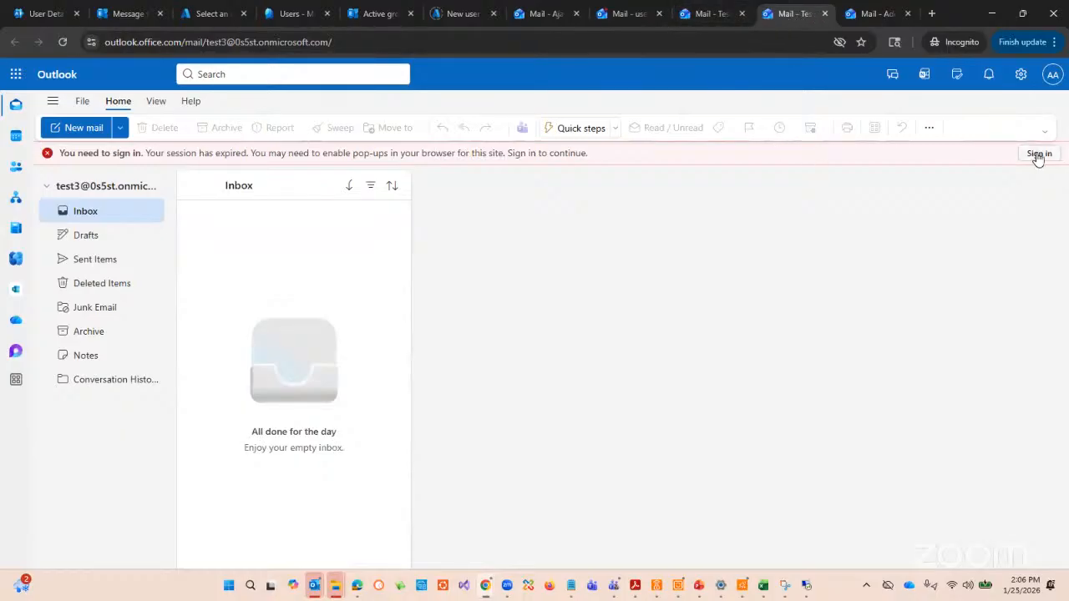
click(622, 15)
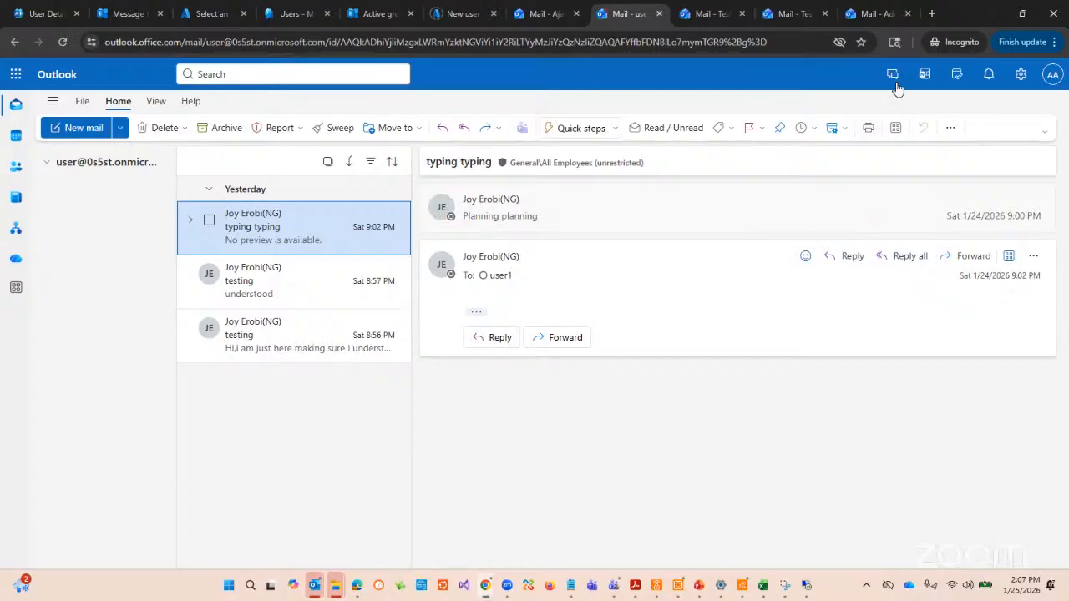
Search the web for "microsoft connectivity analyzer" in a new browser tab.
click(933, 14)
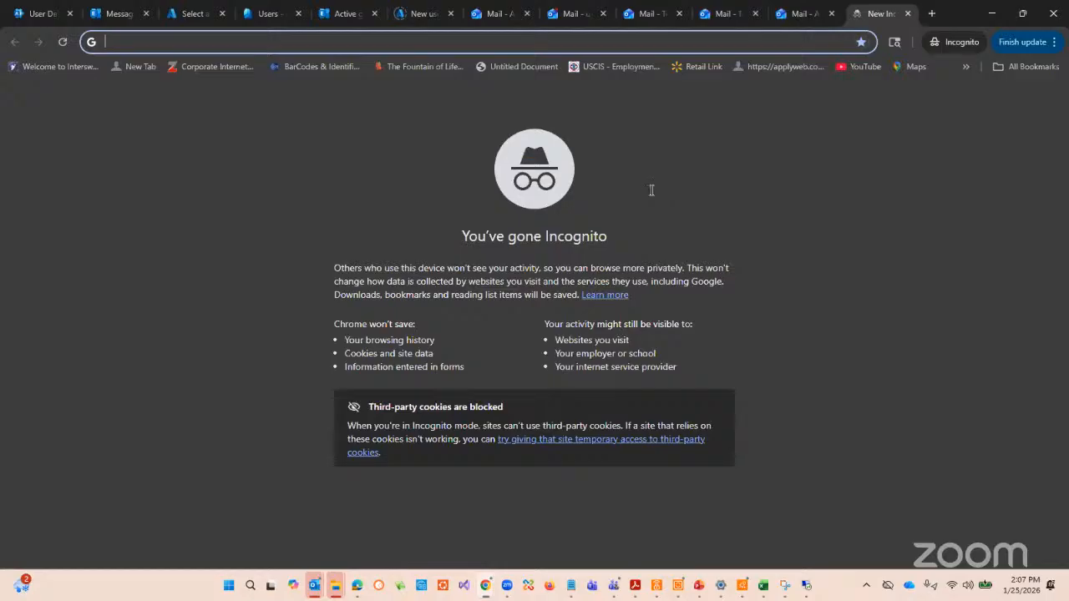
click(273, 42)
text(microsoft )
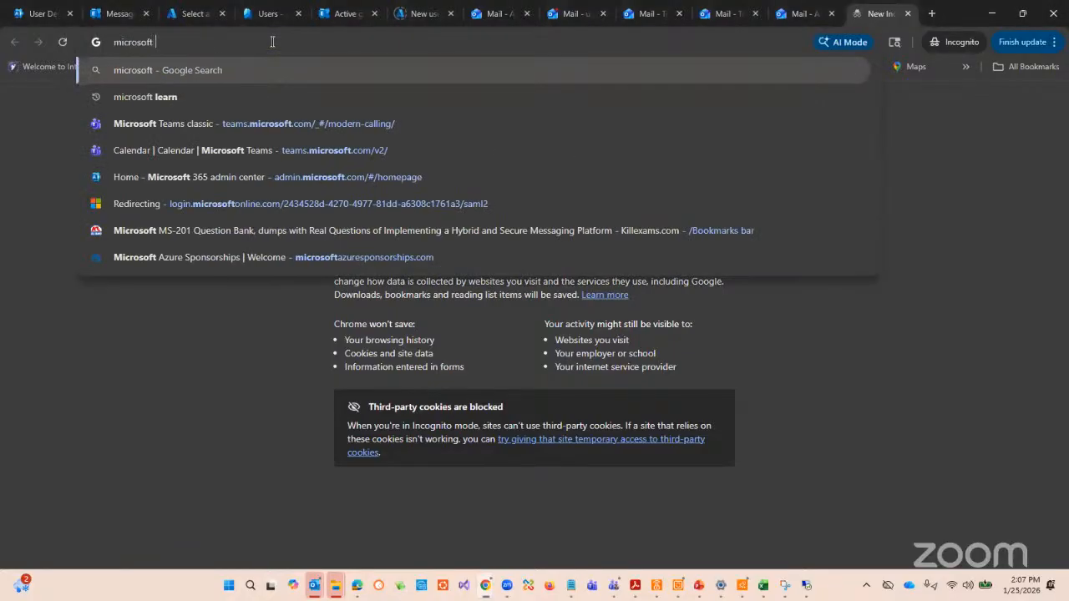
text(con)
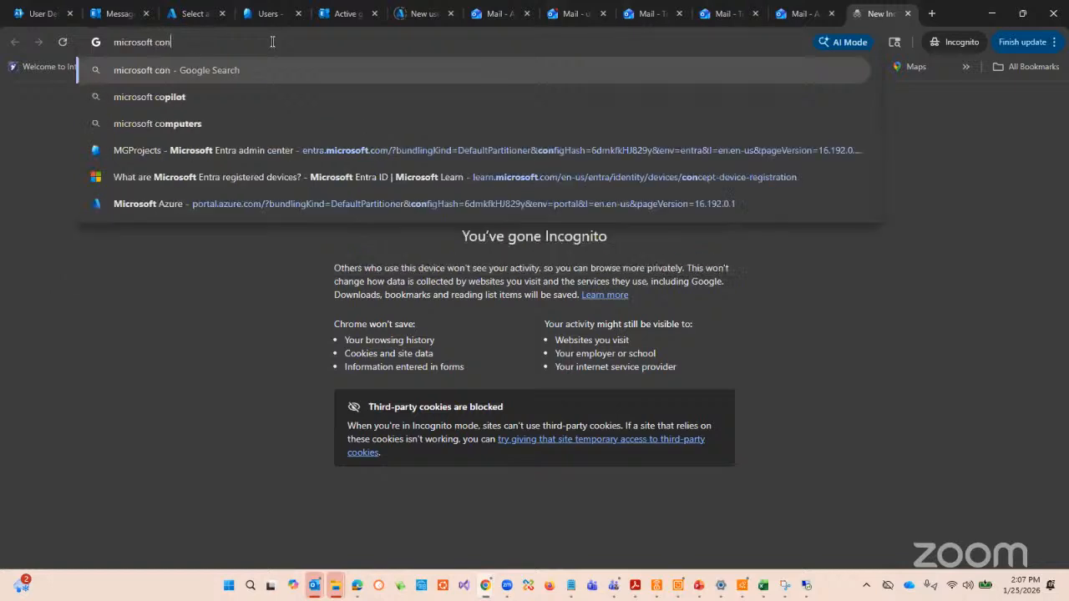
text(nectivit)
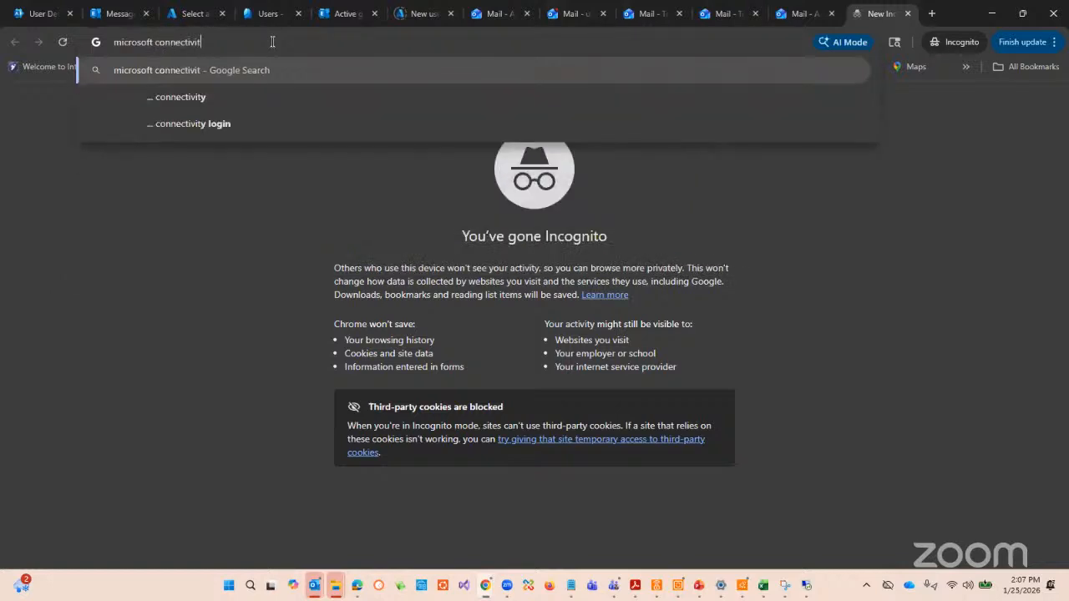
text(y ana)
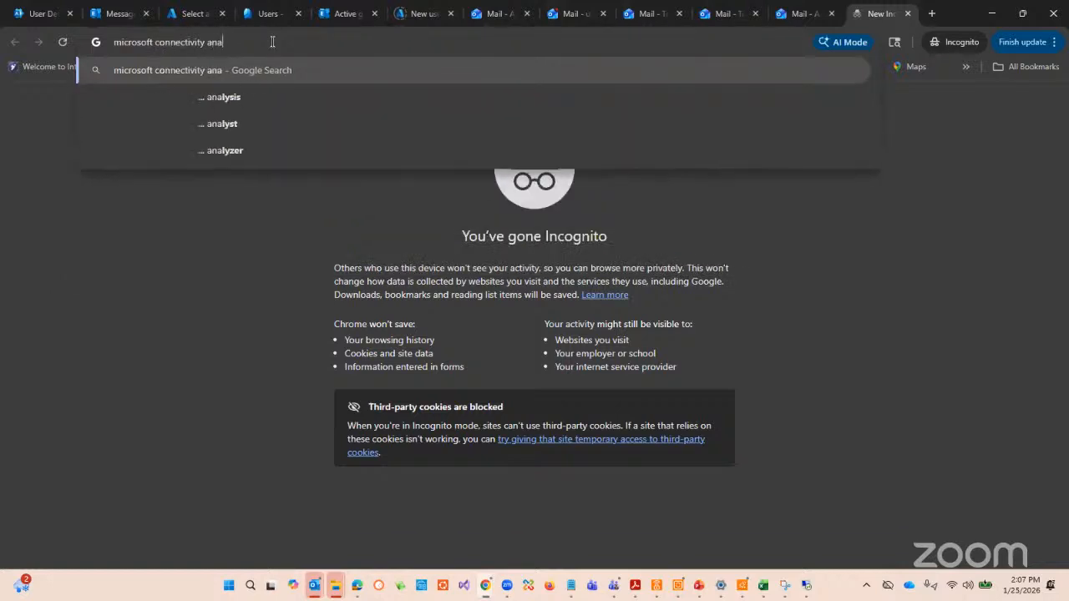
text(lyz)
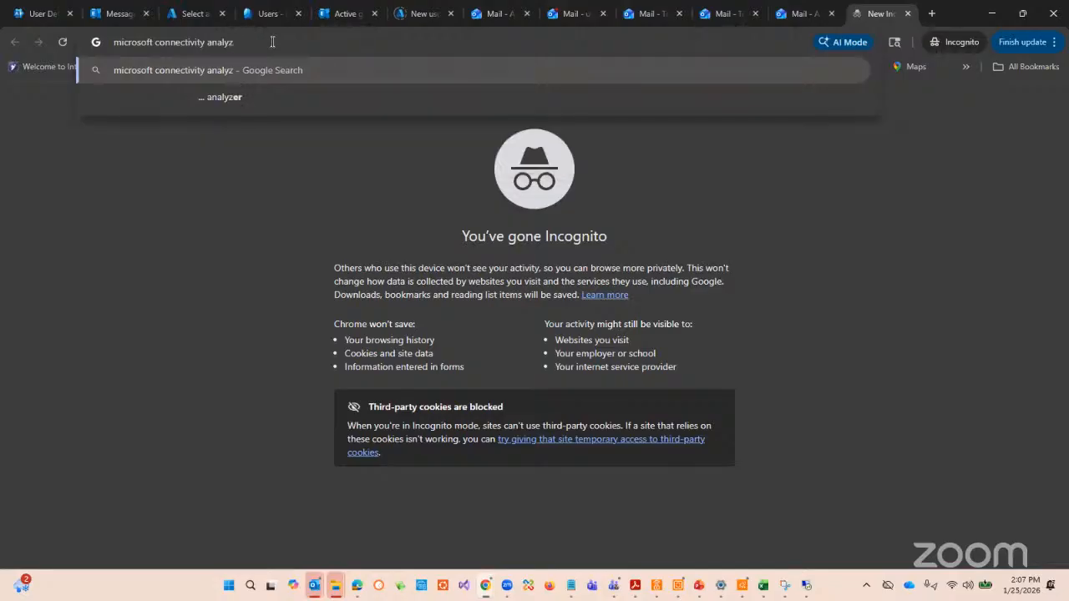
text(er)
key(Return)
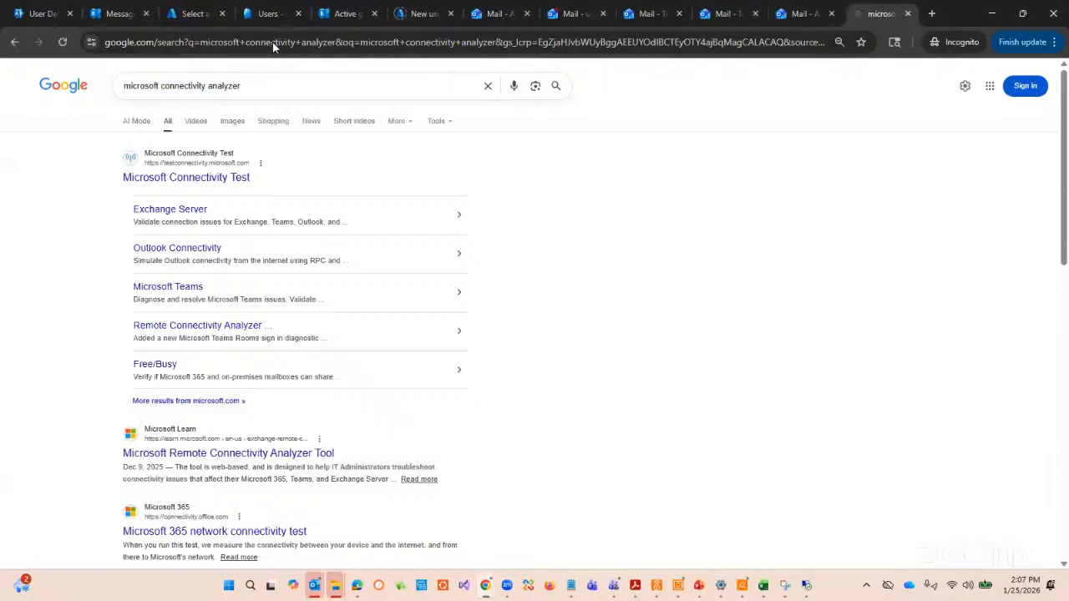
Open the Microsoft Connectivity Test site from the search results and launch its Message Analyzer tool.
click(236, 184)
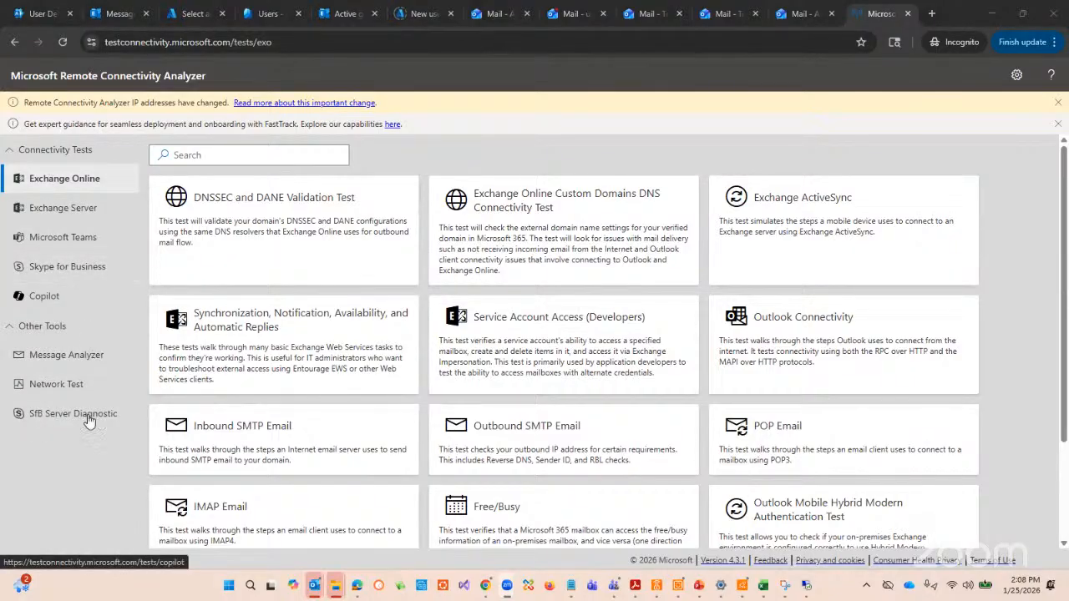
click(56, 362)
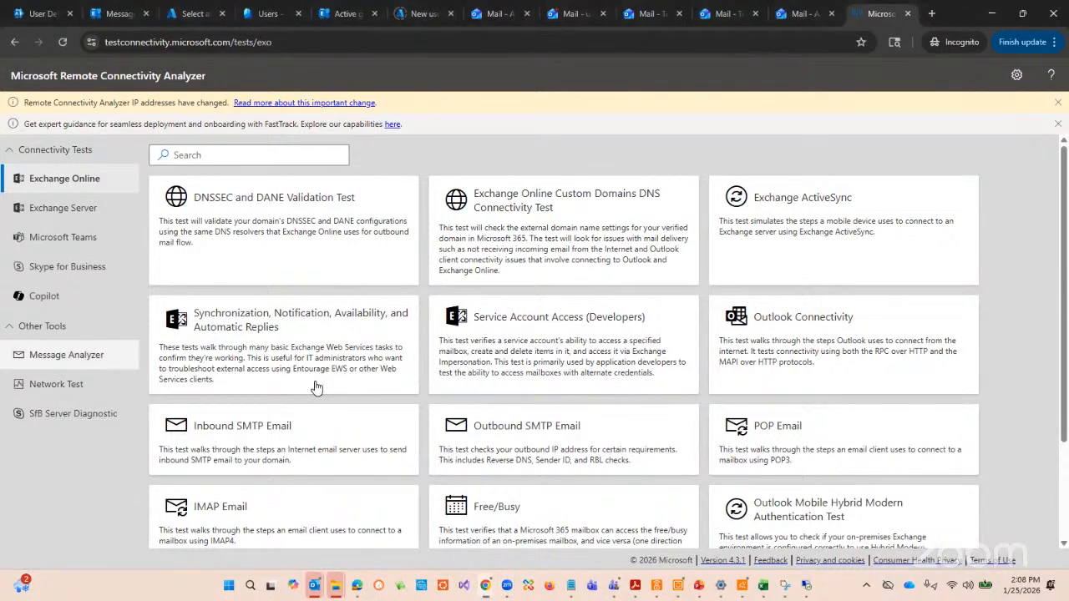
click(86, 357)
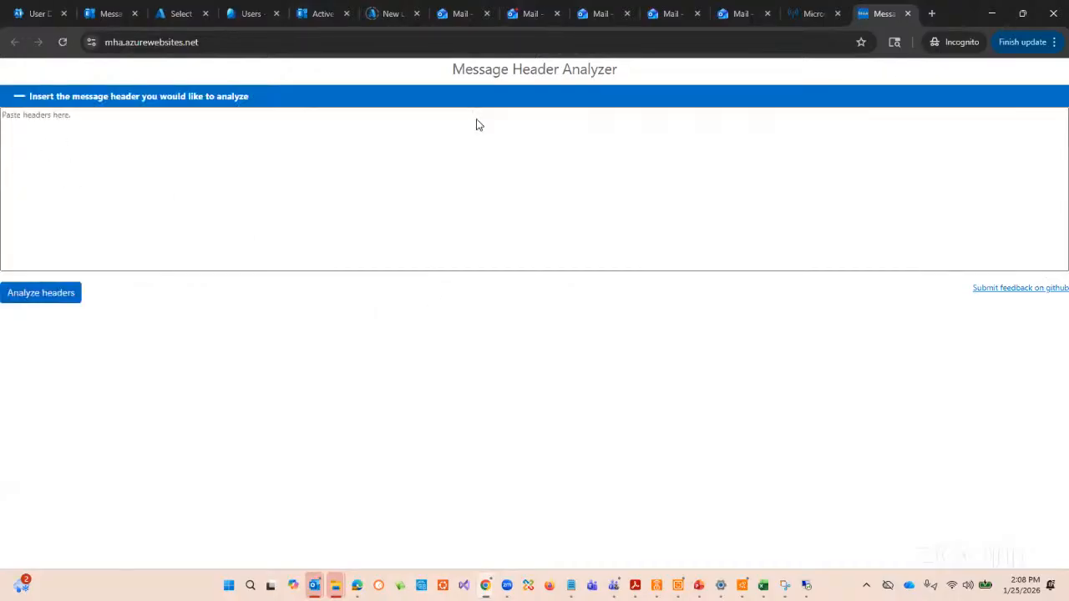
Open the traced "testing batch 2" message in the Exchange admin center's message trace results and copy its report text.
click(112, 168)
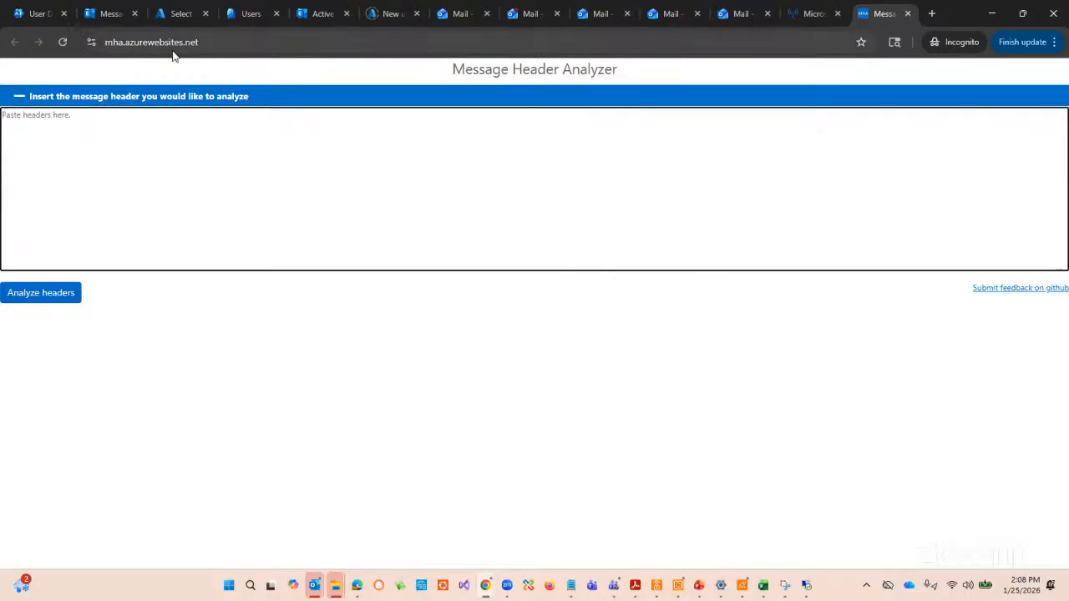
click(111, 14)
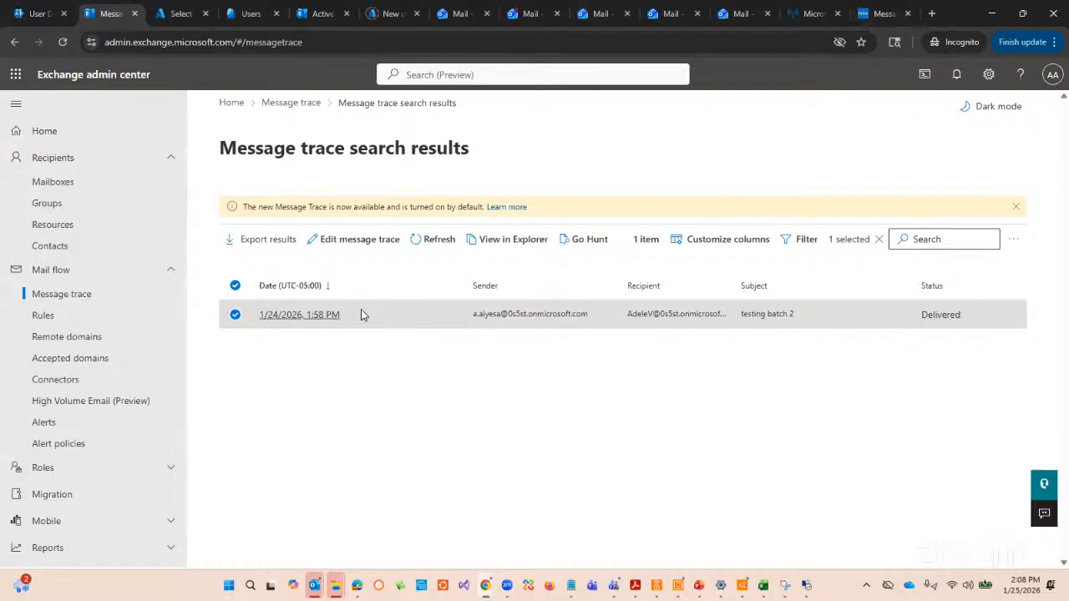
click(333, 318)
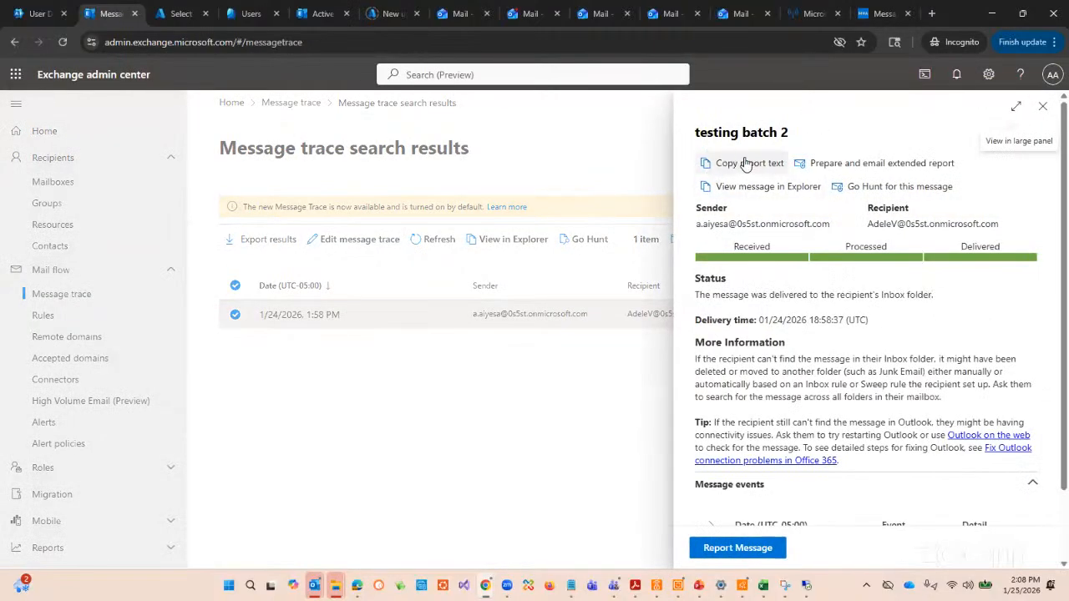
scroll(889, 357, down, 1)
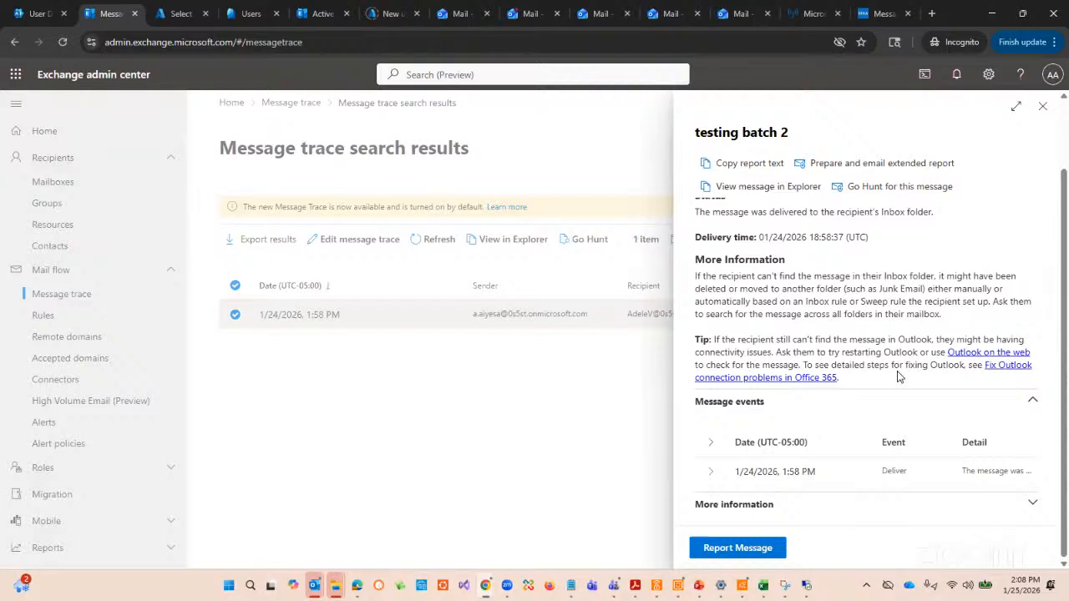
scroll(899, 377, up, 1)
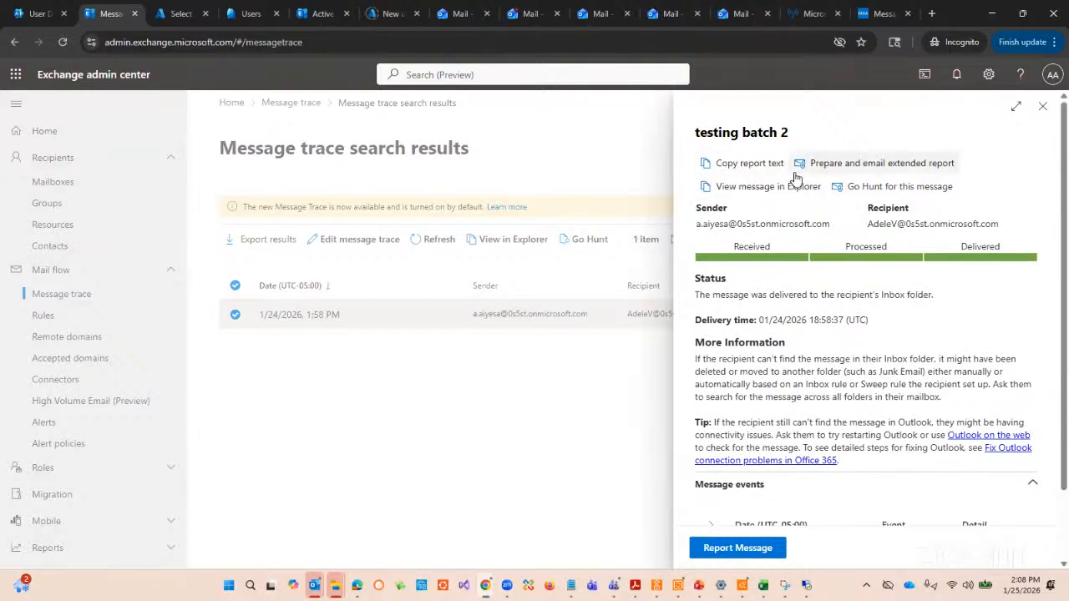
click(708, 169)
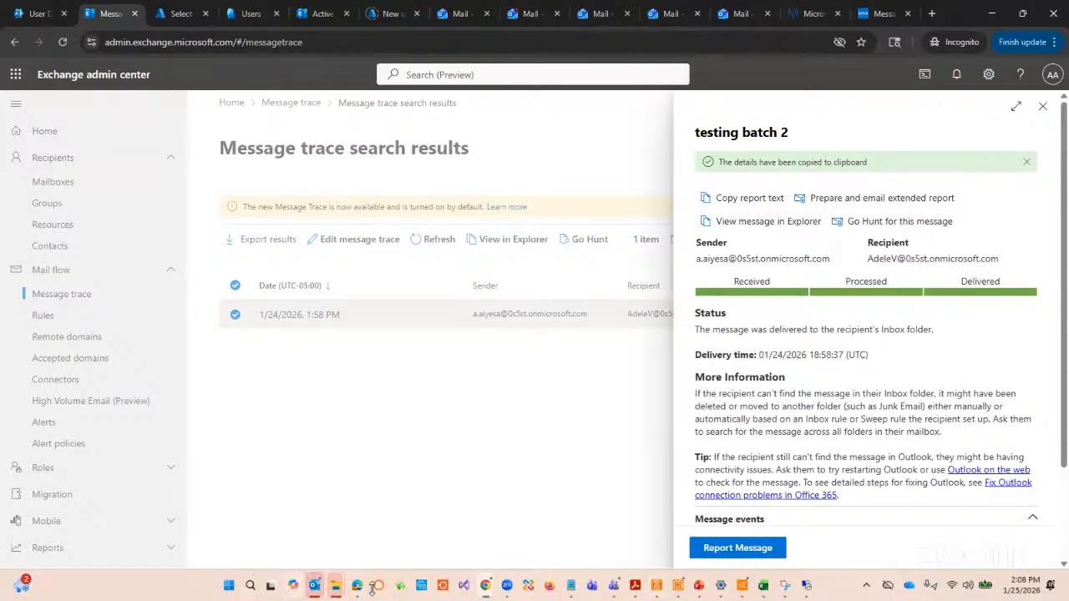
Switch to Notepad, paste the copied report text into a blank document, and return to the message trace details.
click(249, 585)
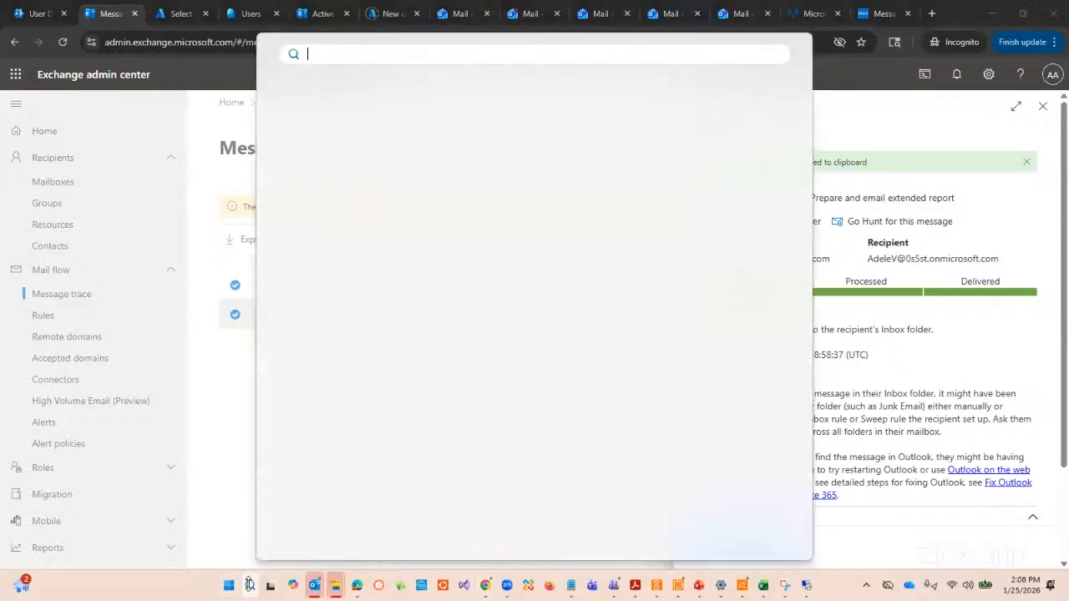
text(tex)
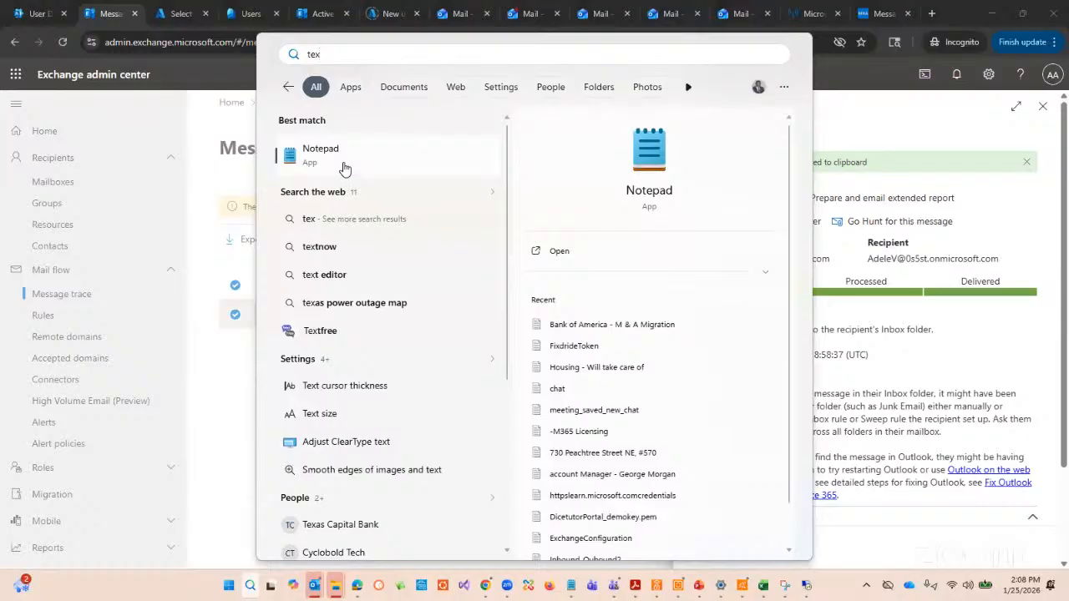
key(Escape)
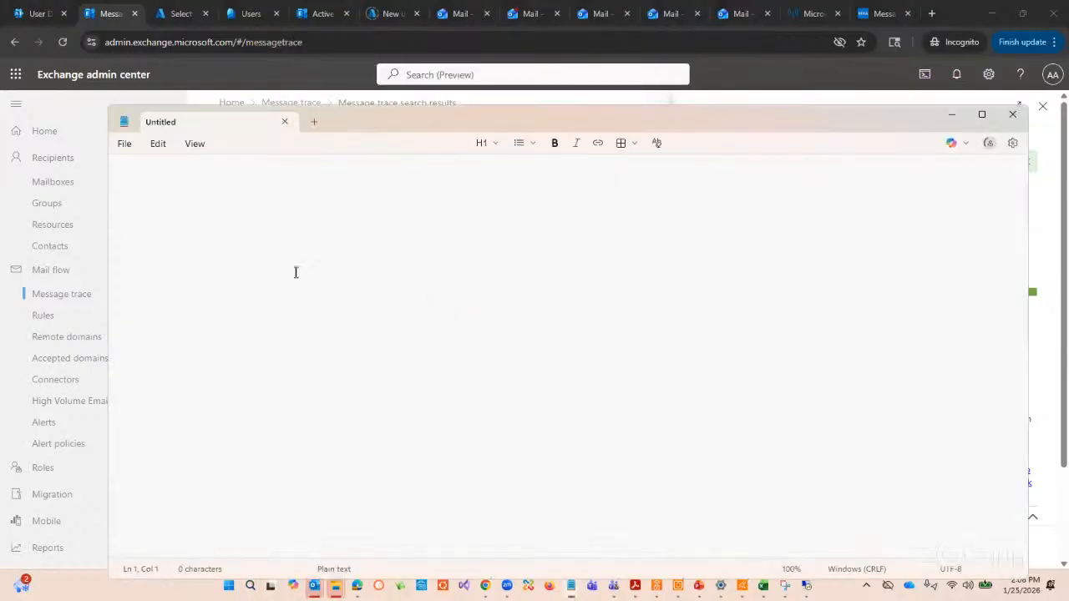
key(ctrl+v)
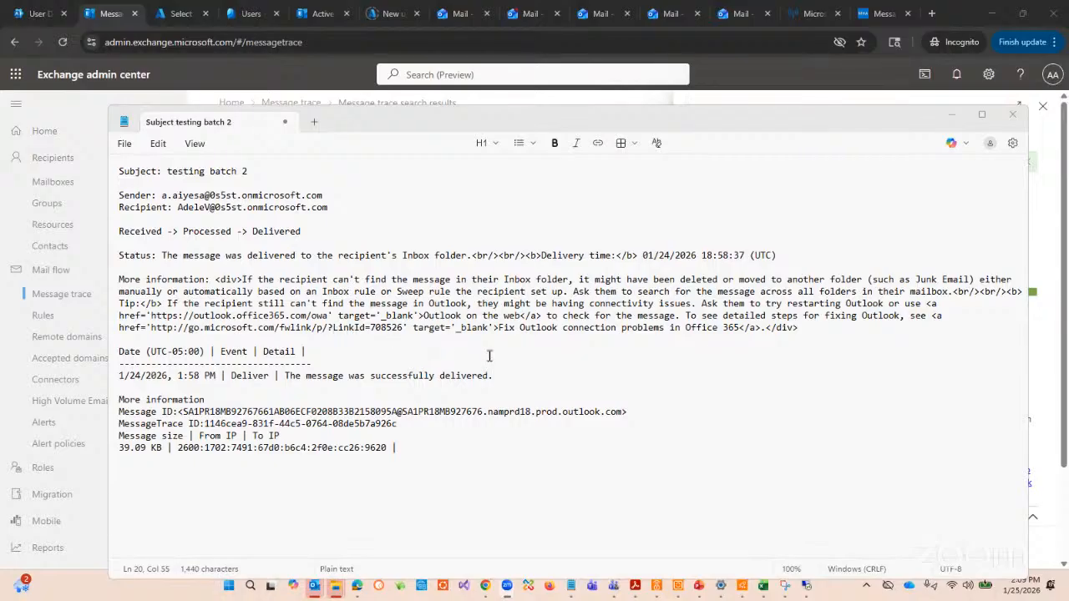
click(951, 114)
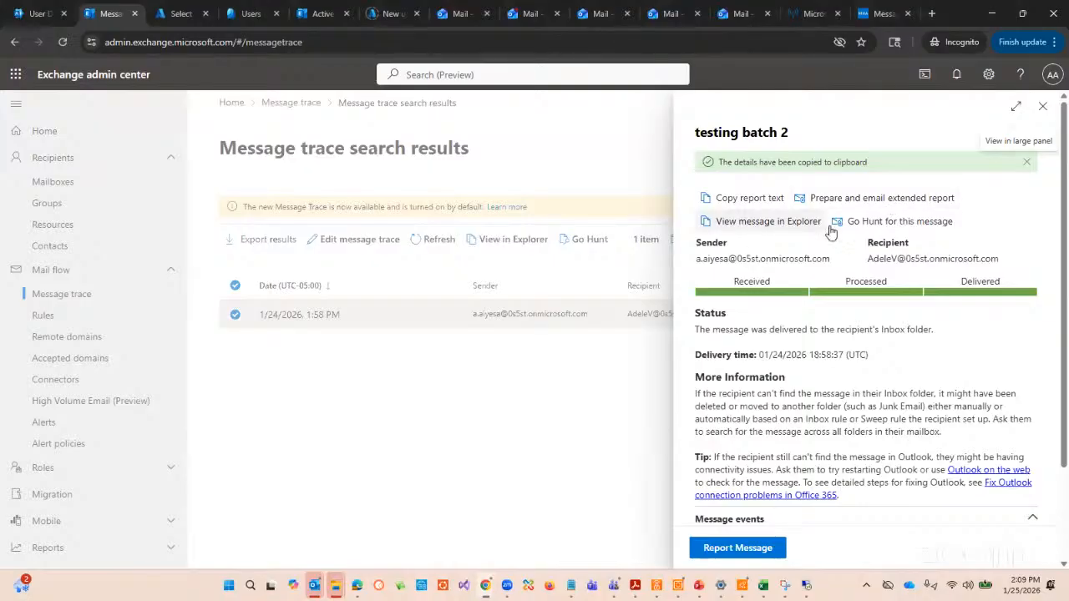
View the "testing batch 2" message in Microsoft Defender's Explorer, declining the tour, and check its email entry.
click(775, 224)
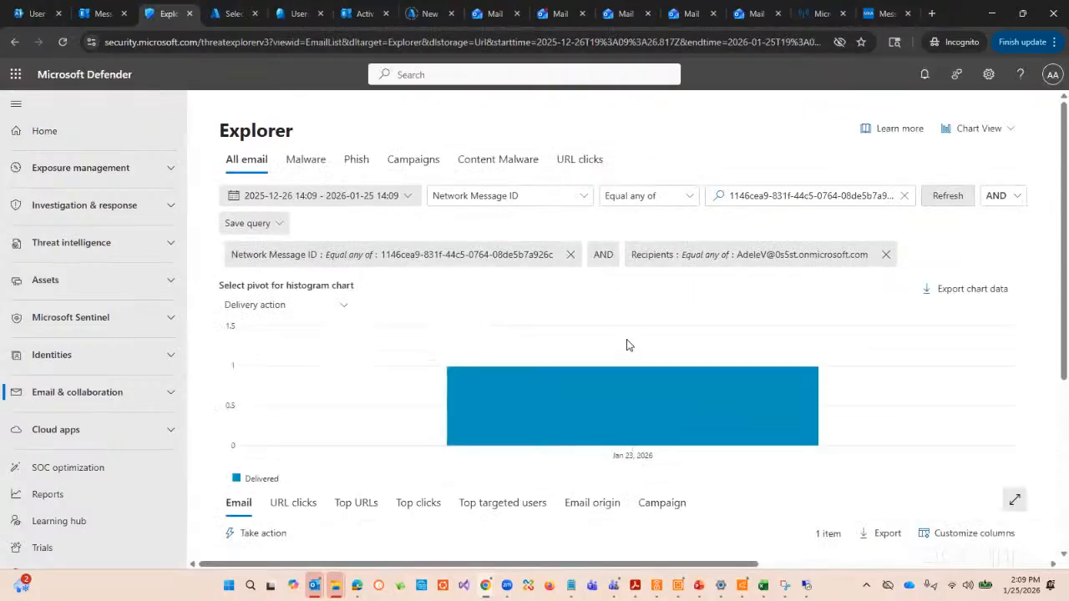
scroll(628, 344, down, 3)
scroll(631, 353, down, 1)
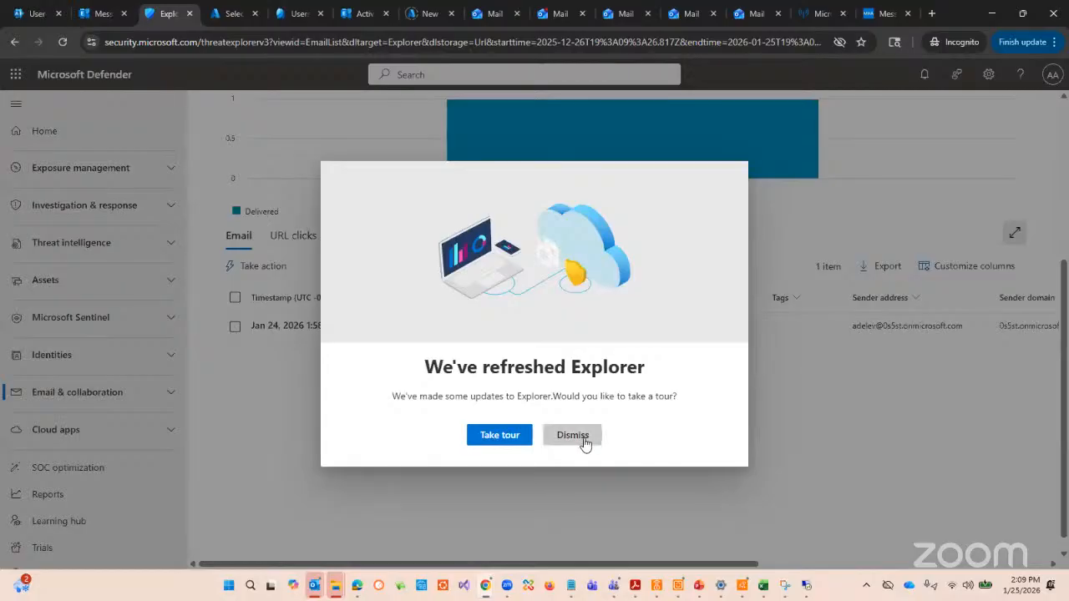
click(582, 439)
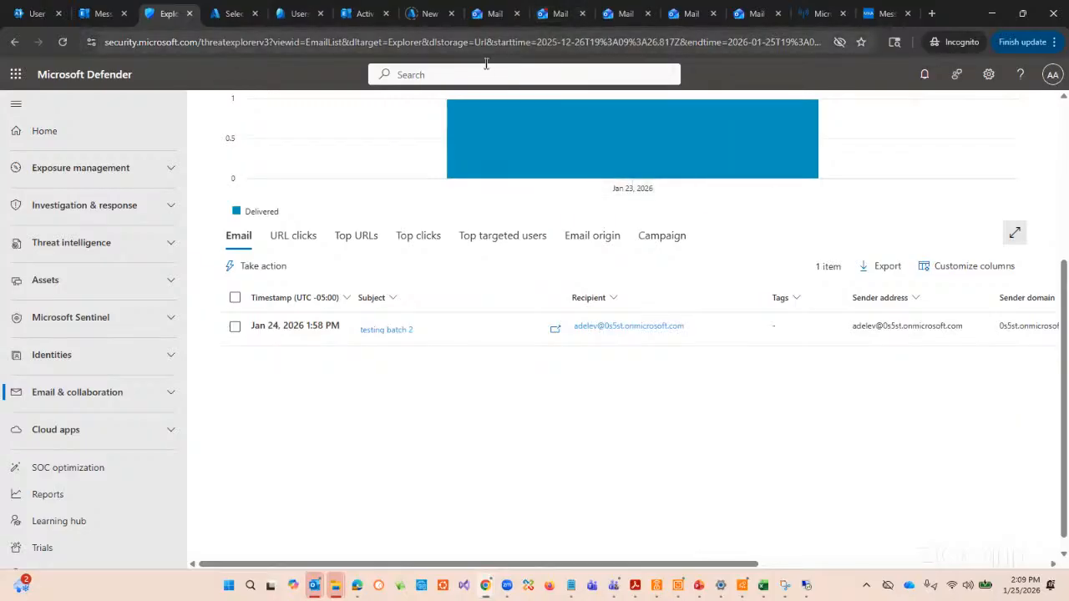
Return to the message trace in the Exchange admin center and review the status and events of "testing batch 2".
click(101, 15)
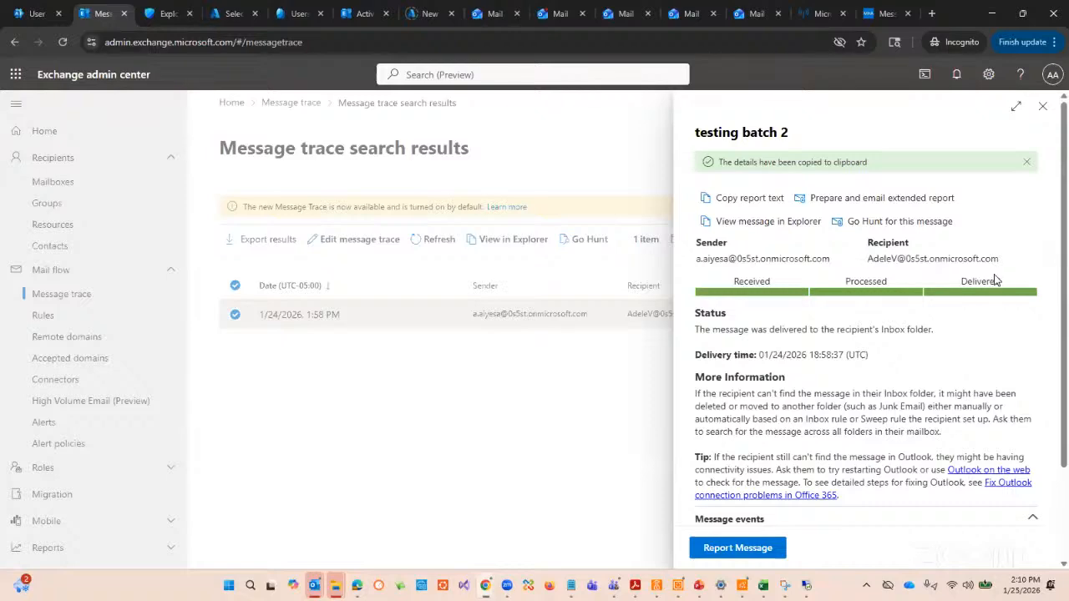
scroll(1003, 318, down, 3)
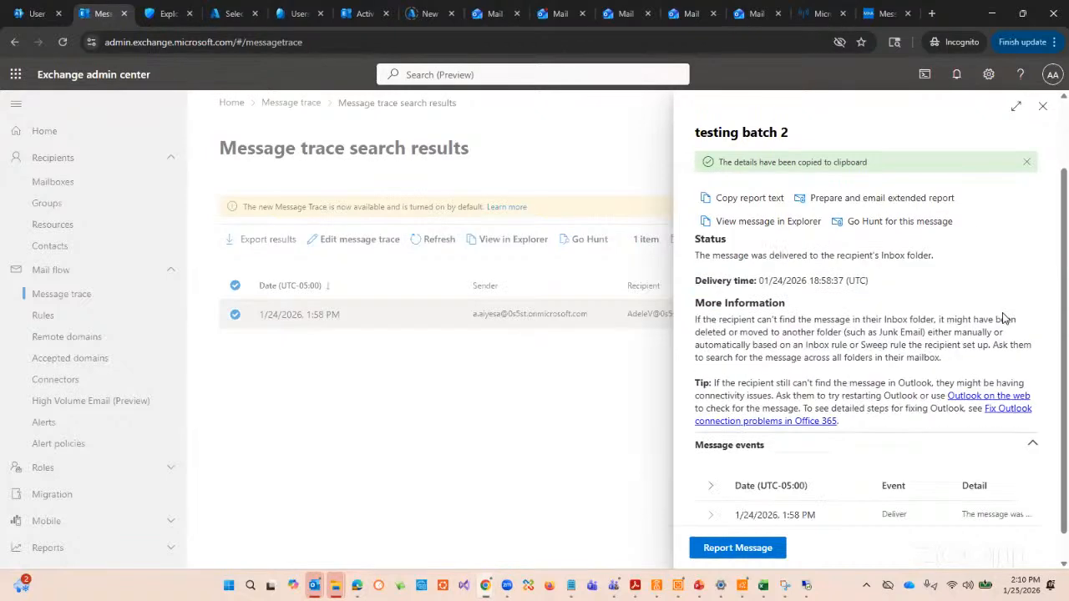
scroll(1002, 317, up, 3)
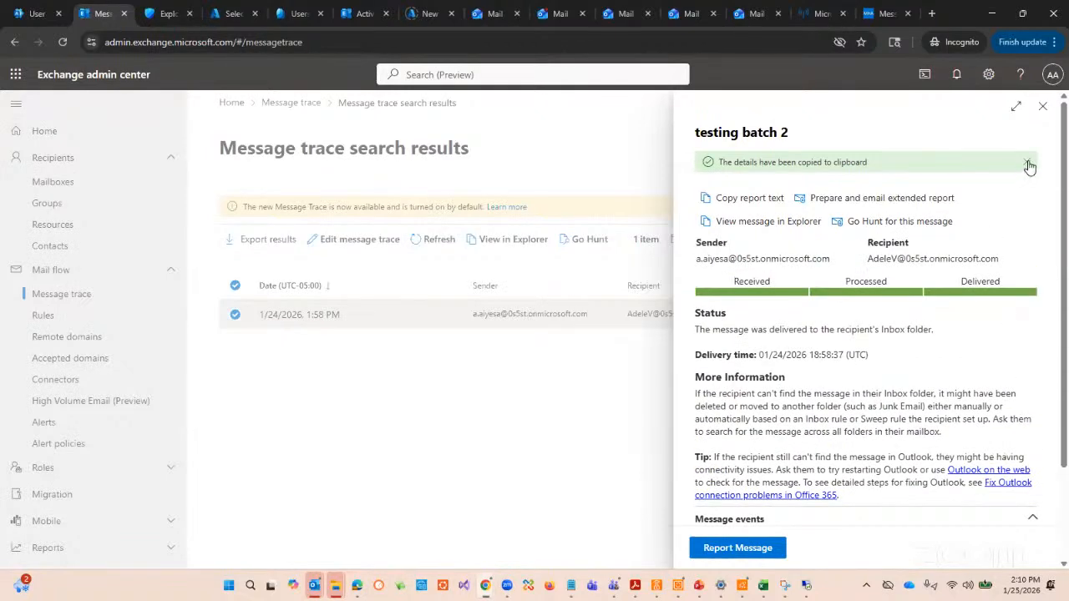
Check the open Outlook mailboxes for the recipient of "testing batch 2", including Test 2, and return to the user1 mailbox.
click(757, 15)
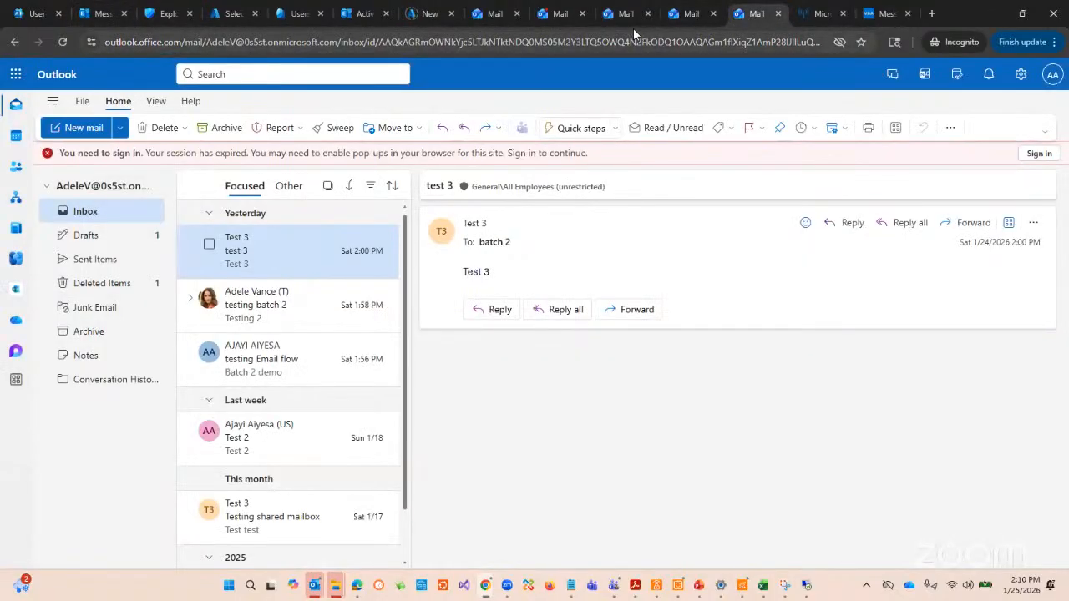
click(560, 15)
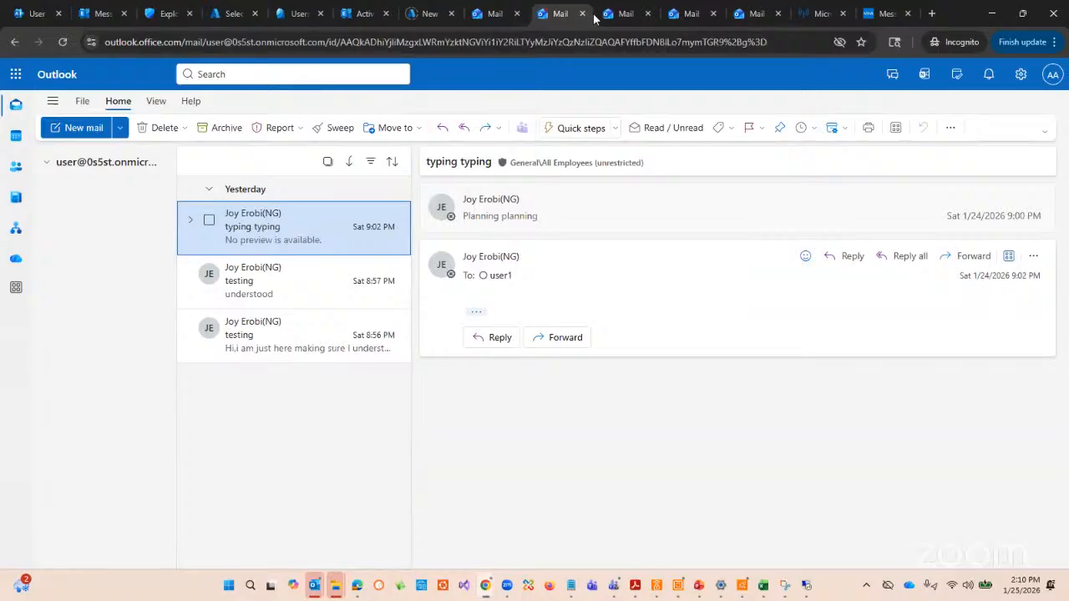
click(622, 17)
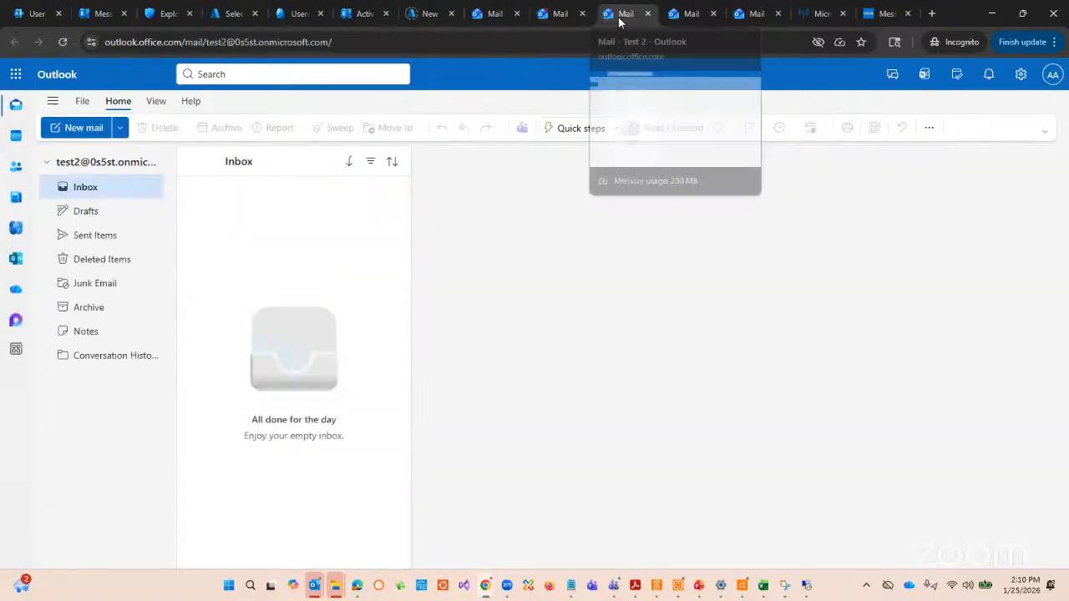
click(495, 15)
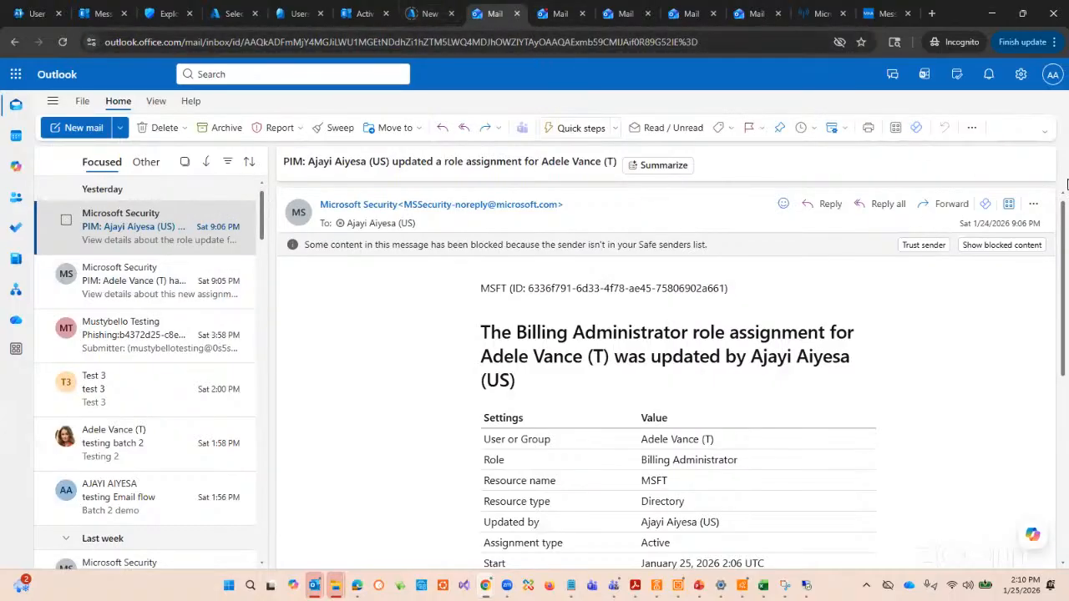
click(757, 15)
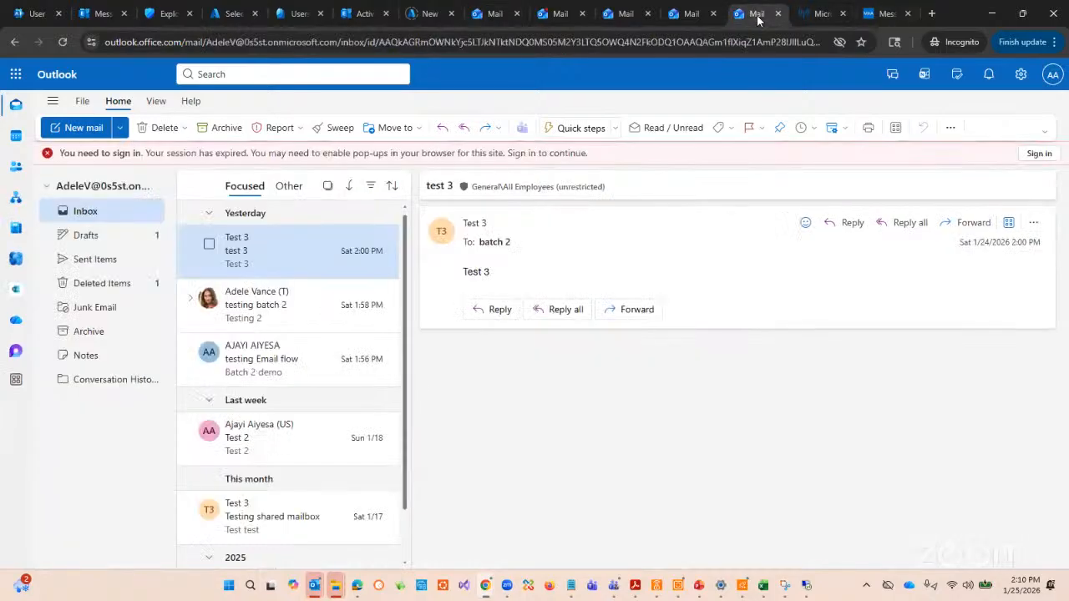
click(560, 14)
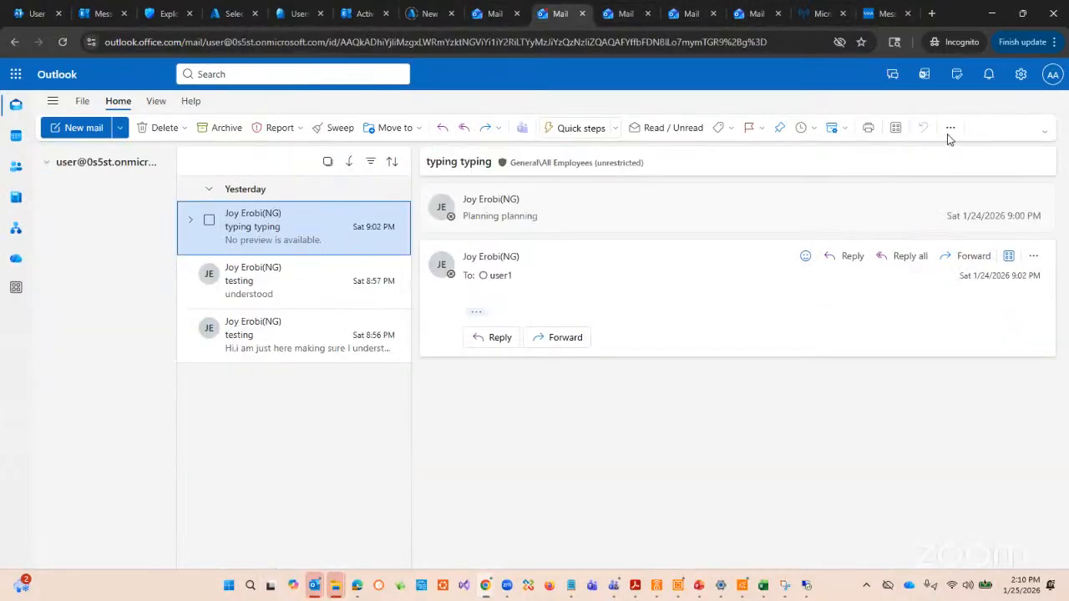
Use Open another mailbox from the signed-in account to open the mailbox of the "testing batch 2" recipient.
click(1052, 73)
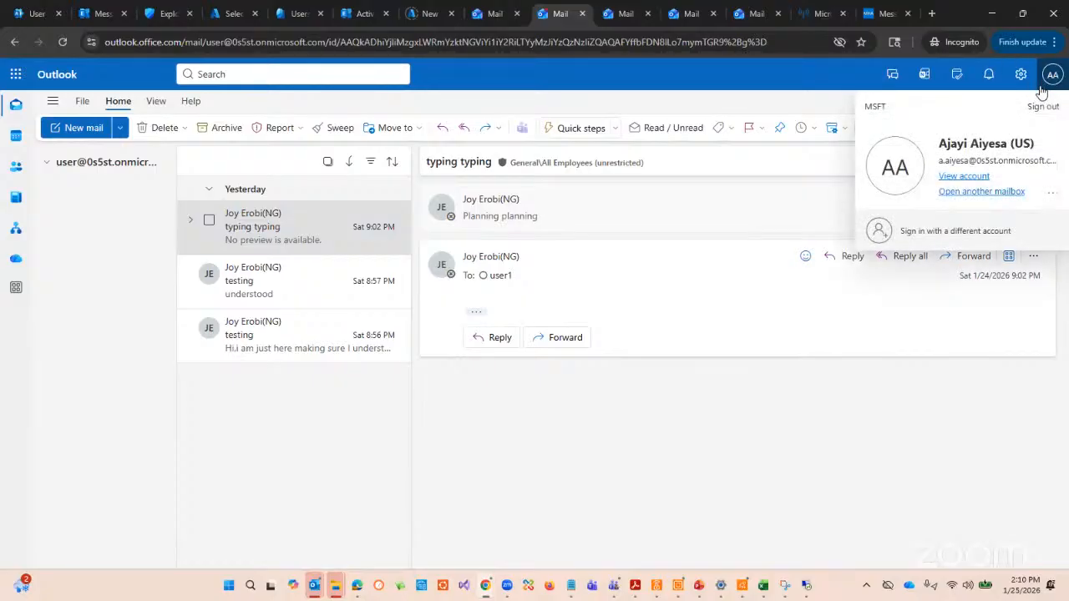
click(979, 192)
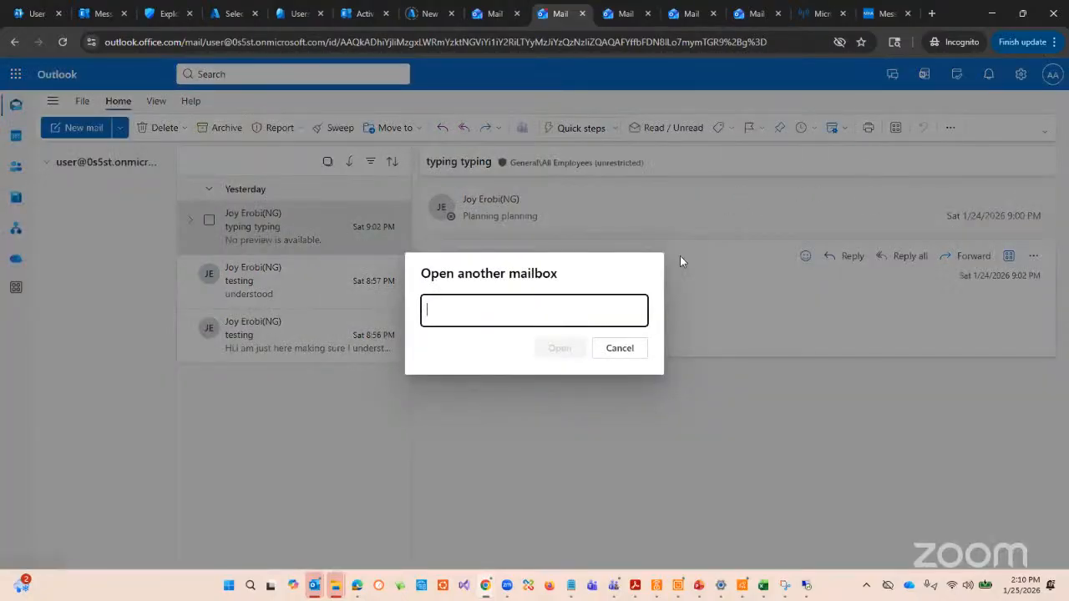
text(ade)
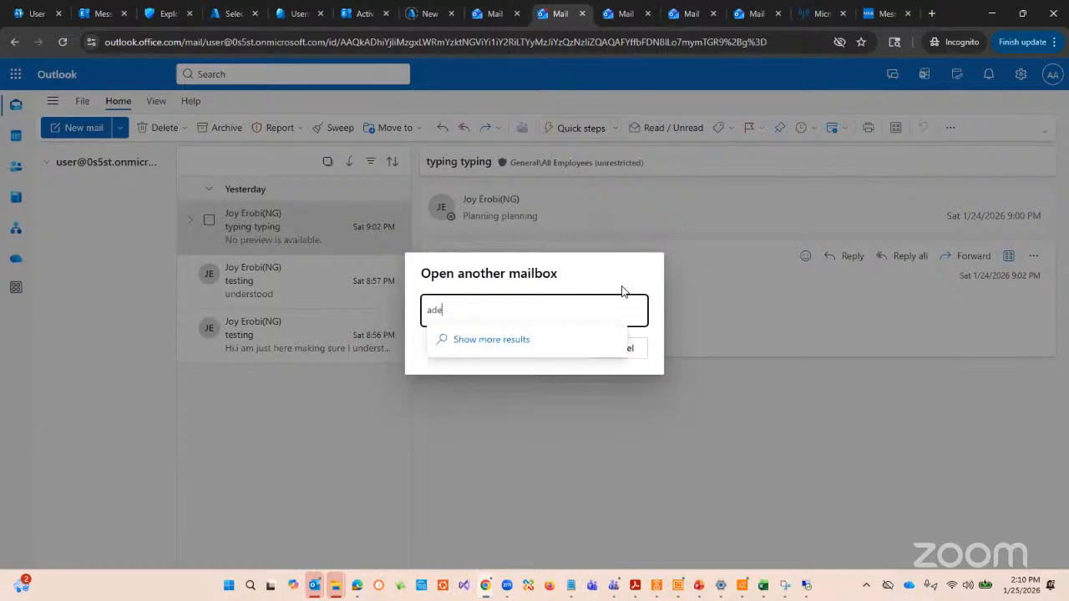
click(573, 346)
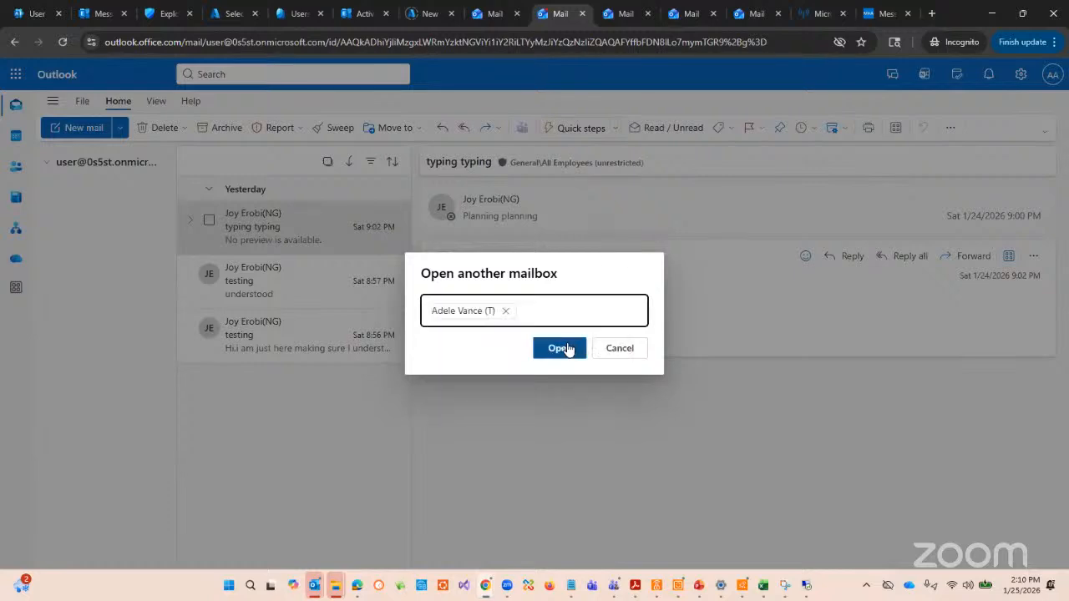
click(559, 349)
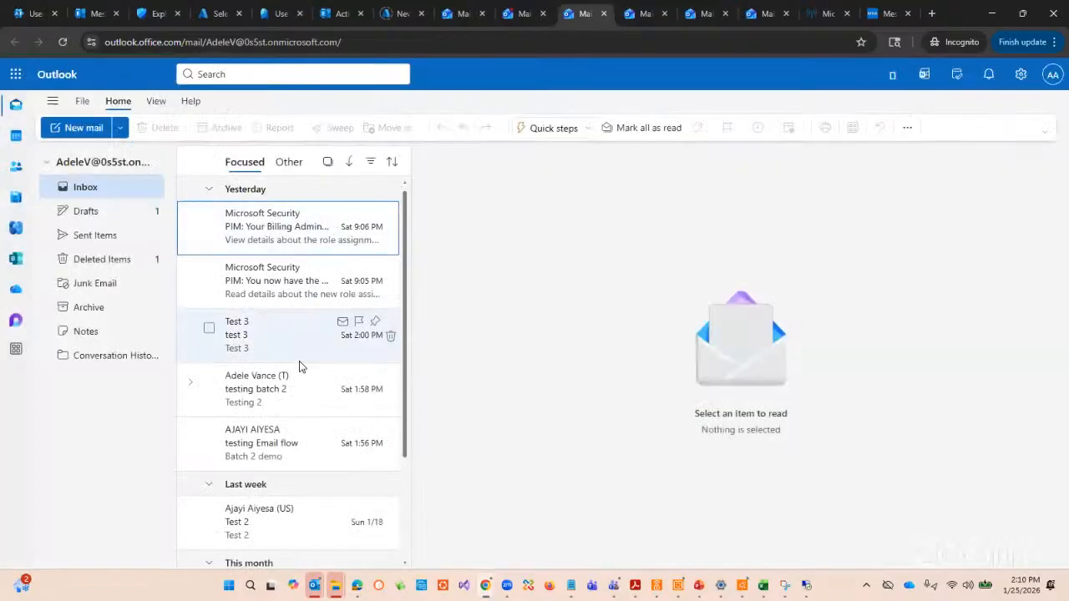
Find the "testing batch 2" message from Saturday 1:58 PM in the recipient's inbox and open it in a separate window.
scroll(289, 404, down, 3)
scroll(290, 404, up, 2)
scroll(289, 401, up, 1)
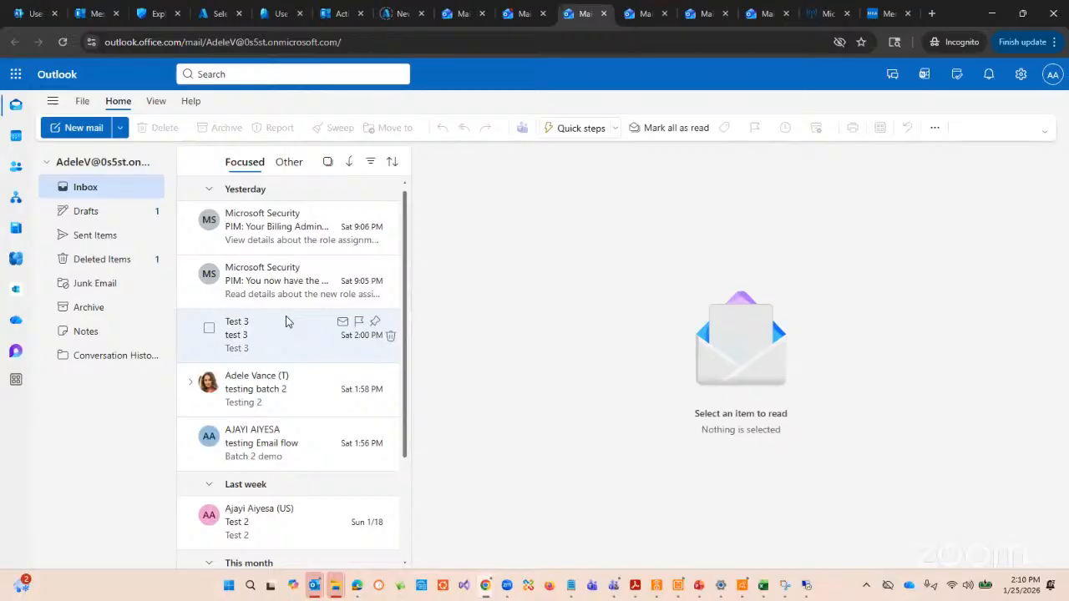
scroll(285, 321, down, 1)
click(248, 335)
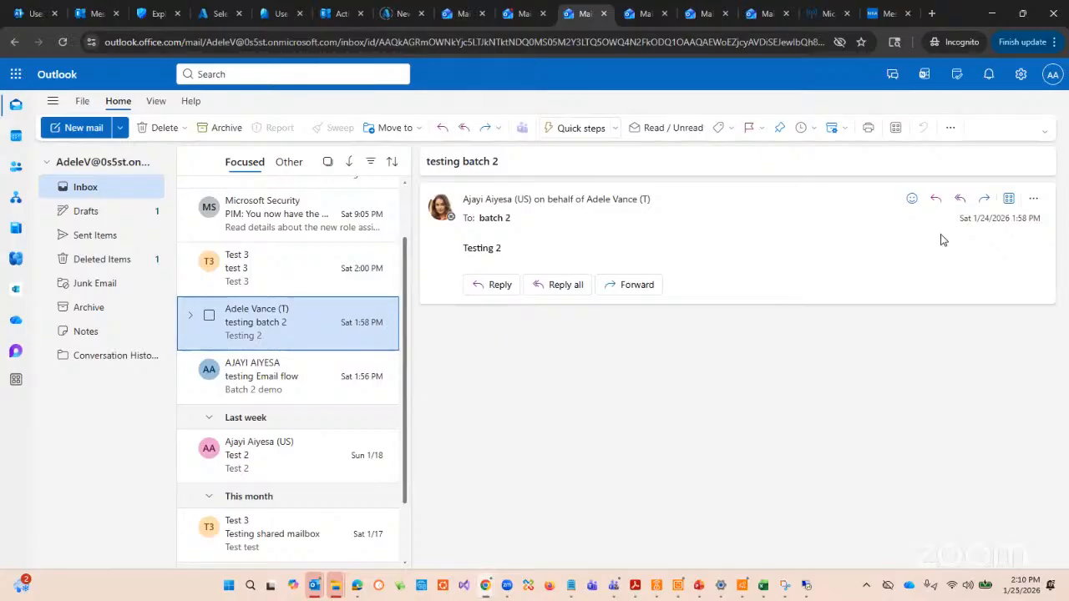
drag(547, 248, 498, 248)
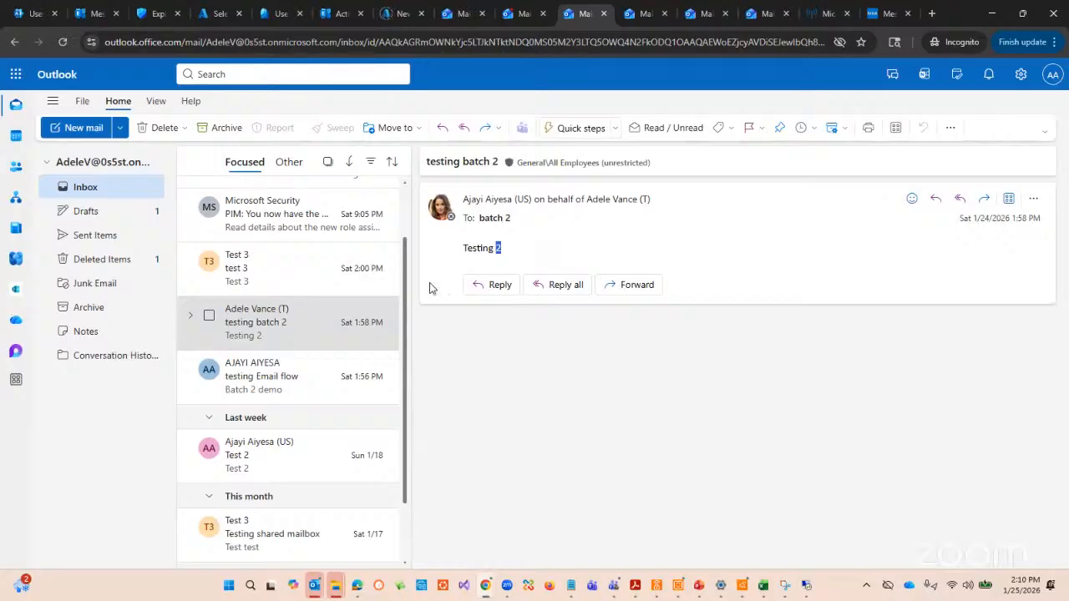
double_click(315, 322)
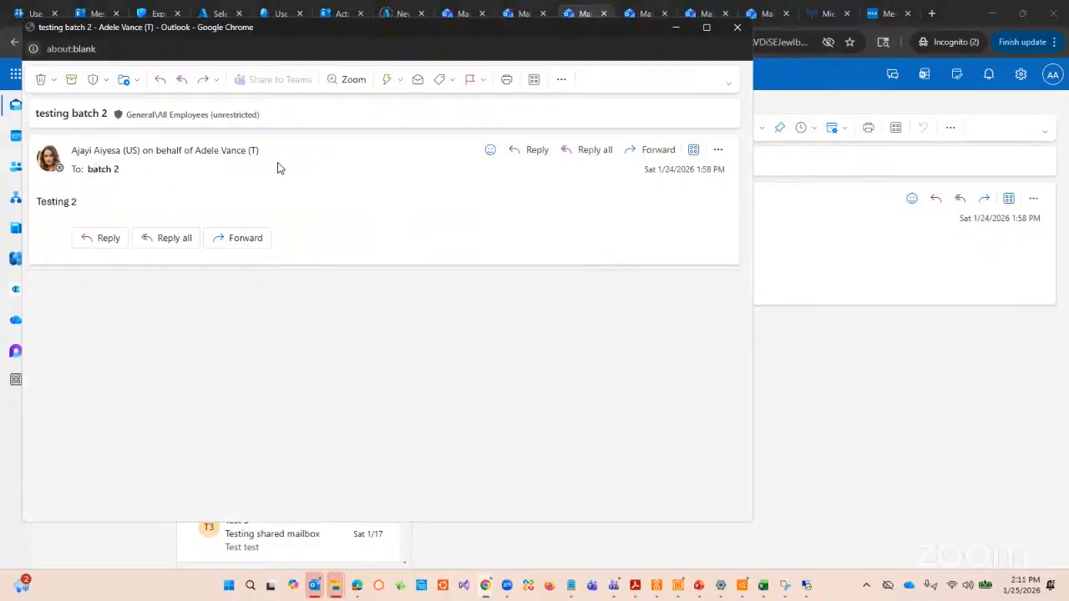
Download the open "testing batch 2" message as MSG and save it in the Downloads folder under its suggested name.
click(719, 149)
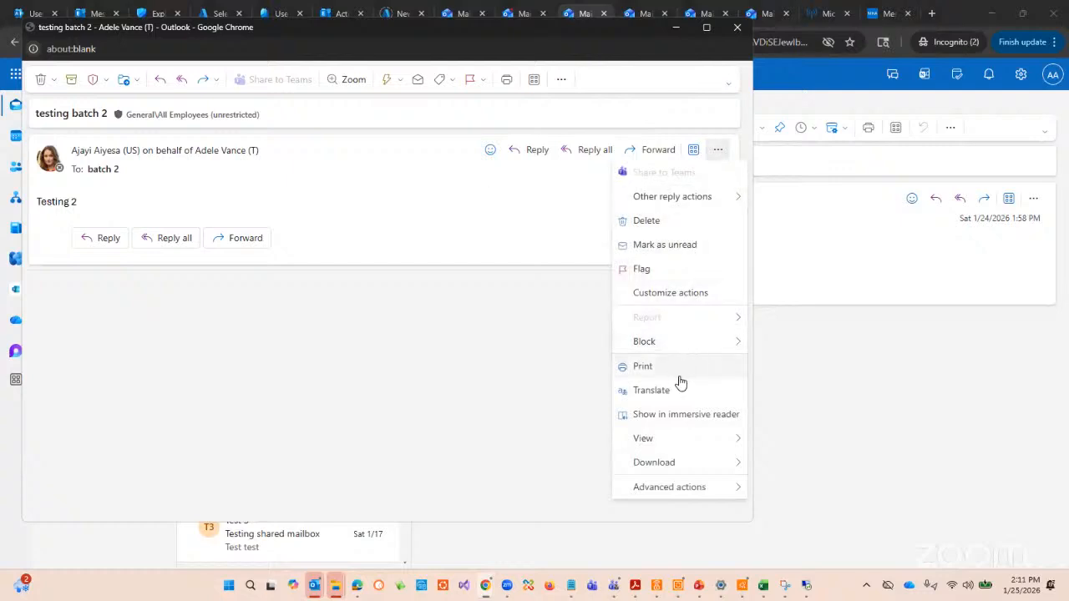
mouse_move(693, 465)
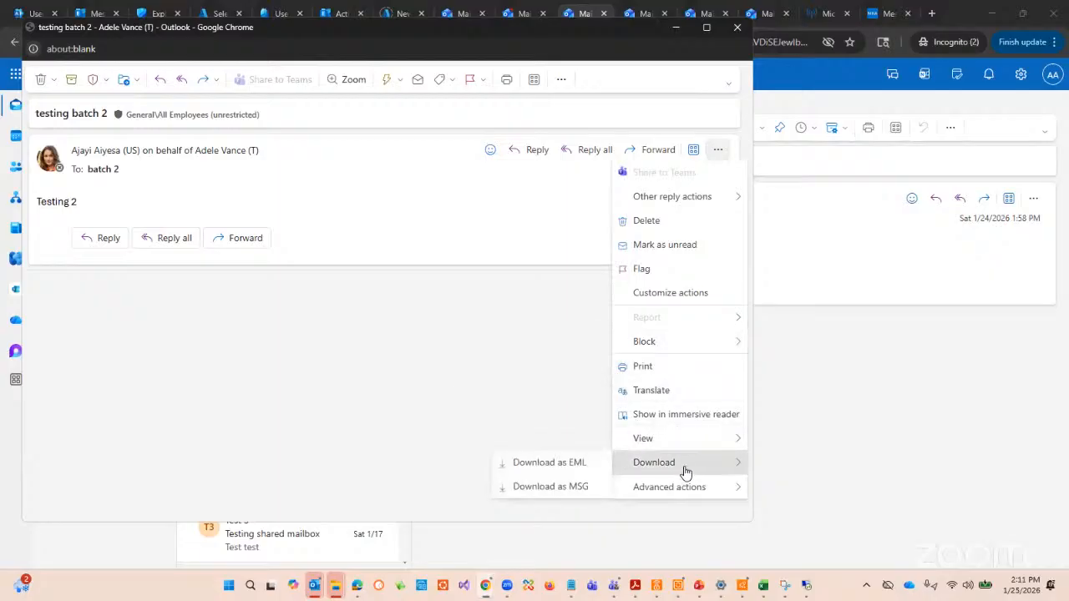
mouse_move(616, 490)
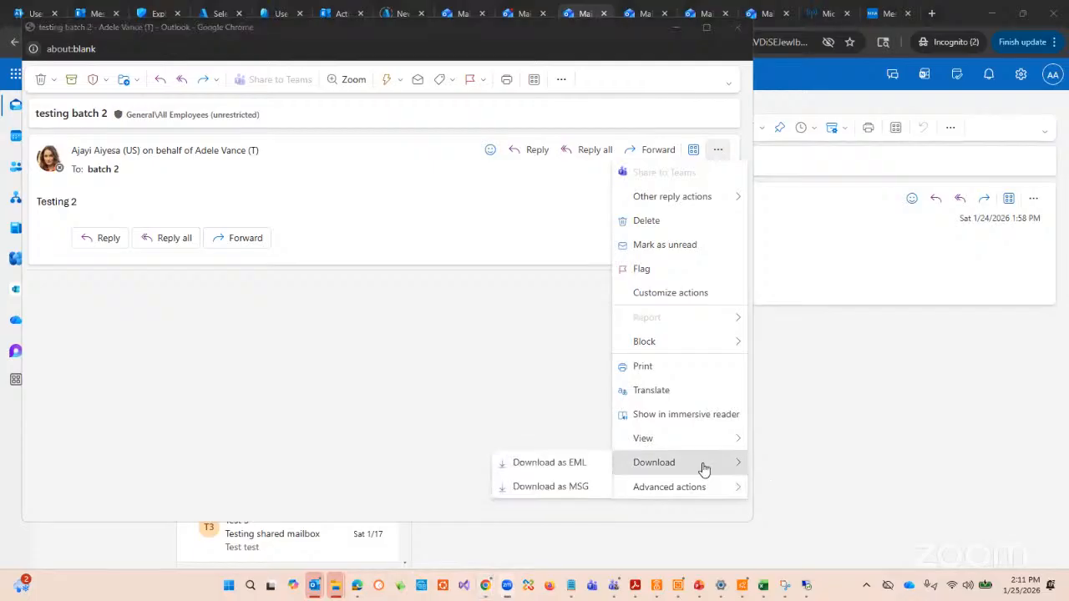
click(561, 491)
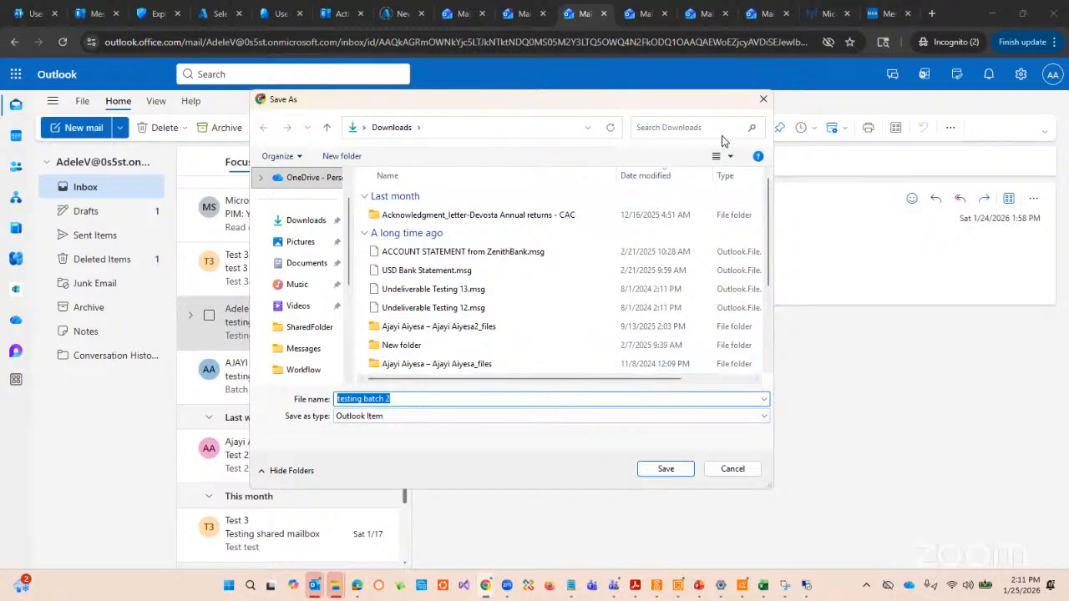
click(667, 469)
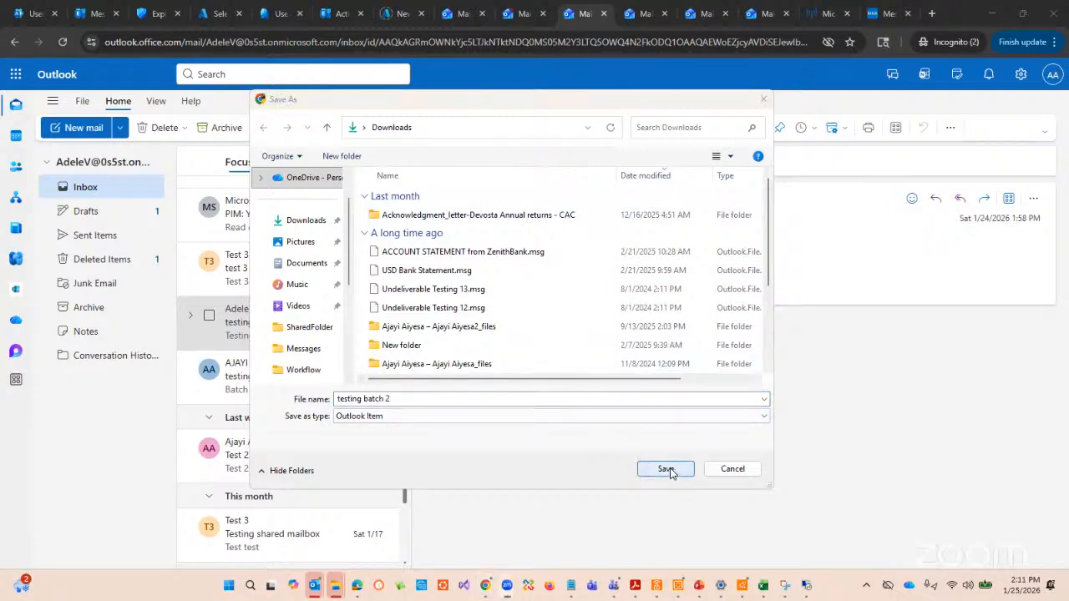
click(657, 473)
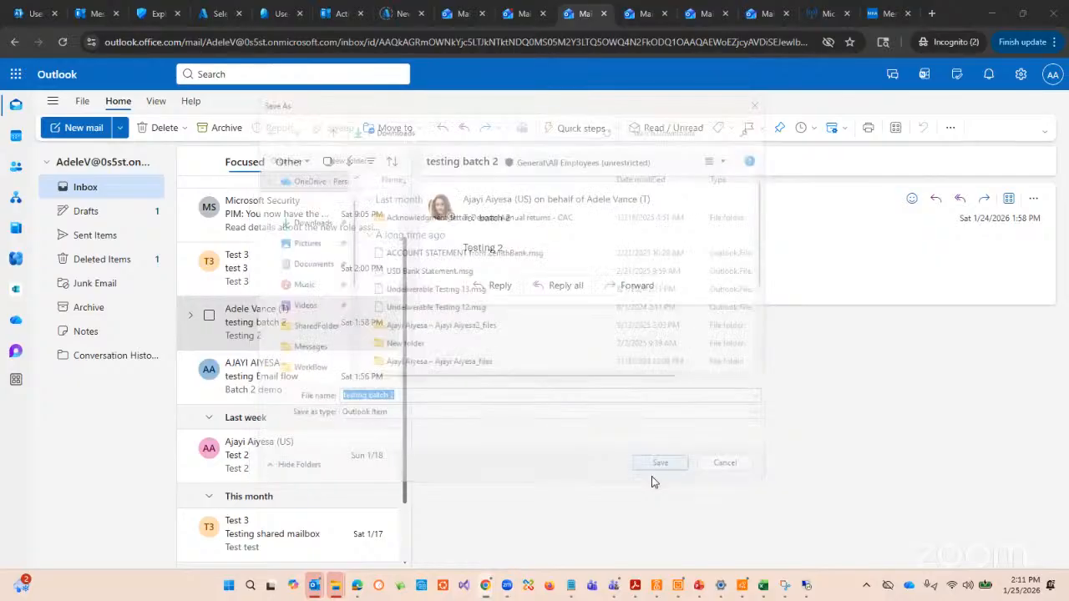
click(270, 324)
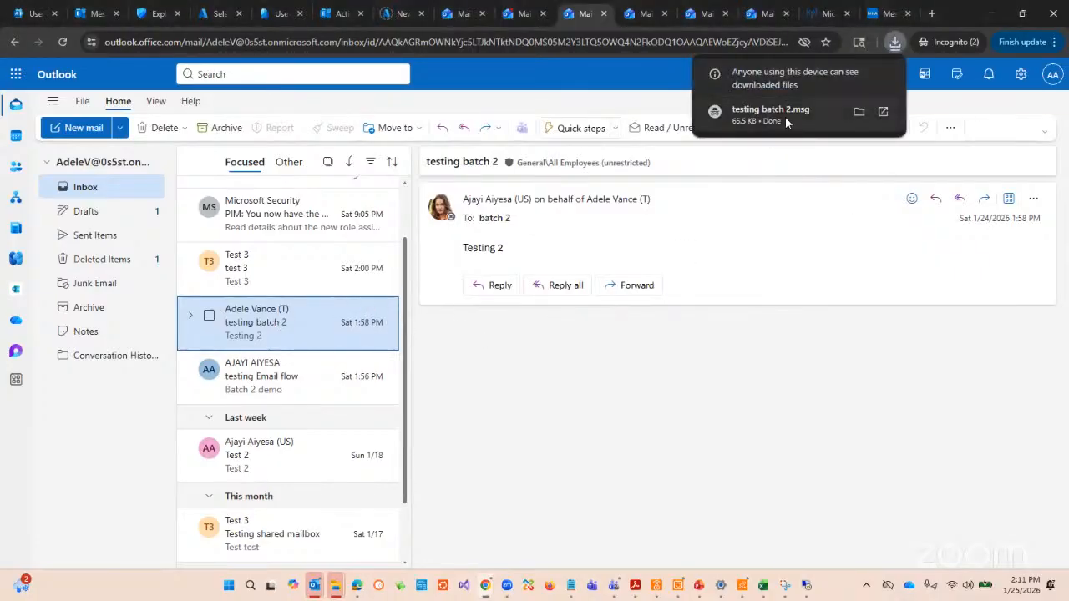
Show the downloaded testing batch 2.msg in its folder and reload the Downloads listing.
click(860, 114)
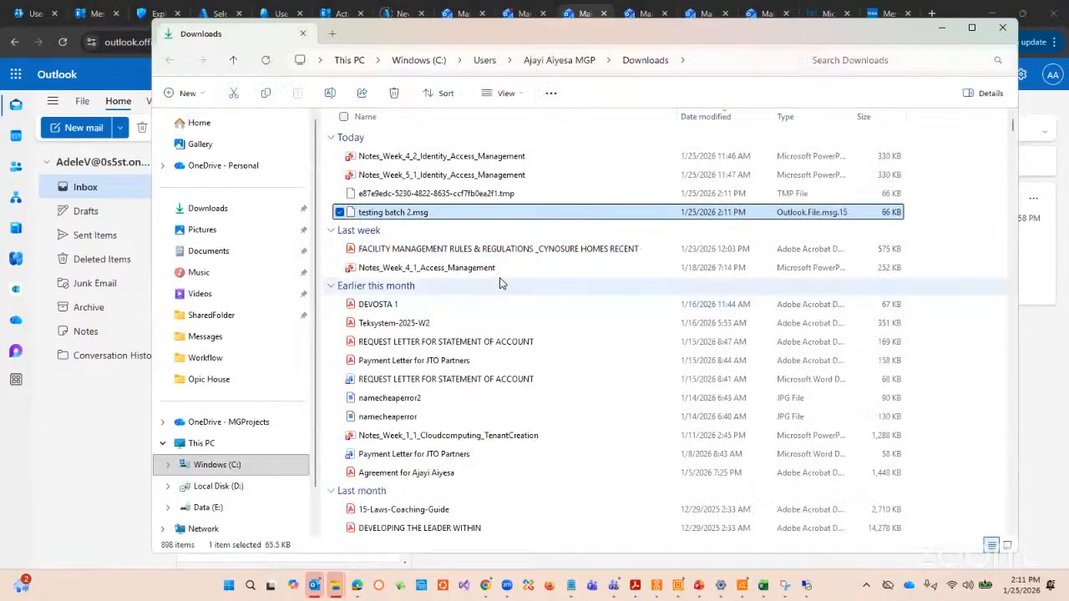
scroll(513, 257, down, 3)
scroll(514, 257, up, 3)
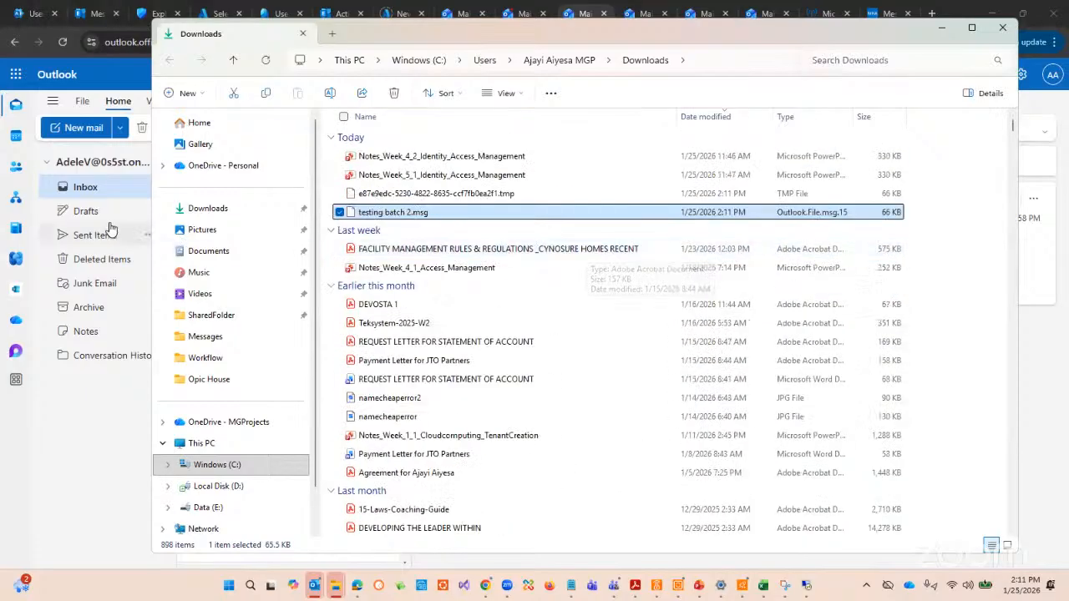
click(226, 210)
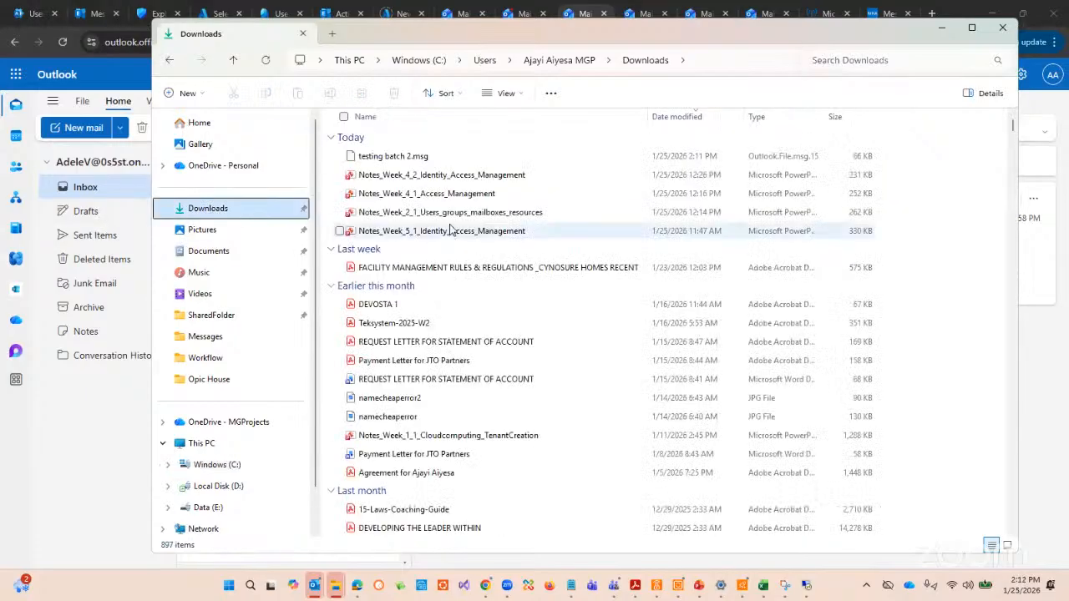
Open testing batch 2.msg with Outlook (classic), using that app just once.
click(422, 159)
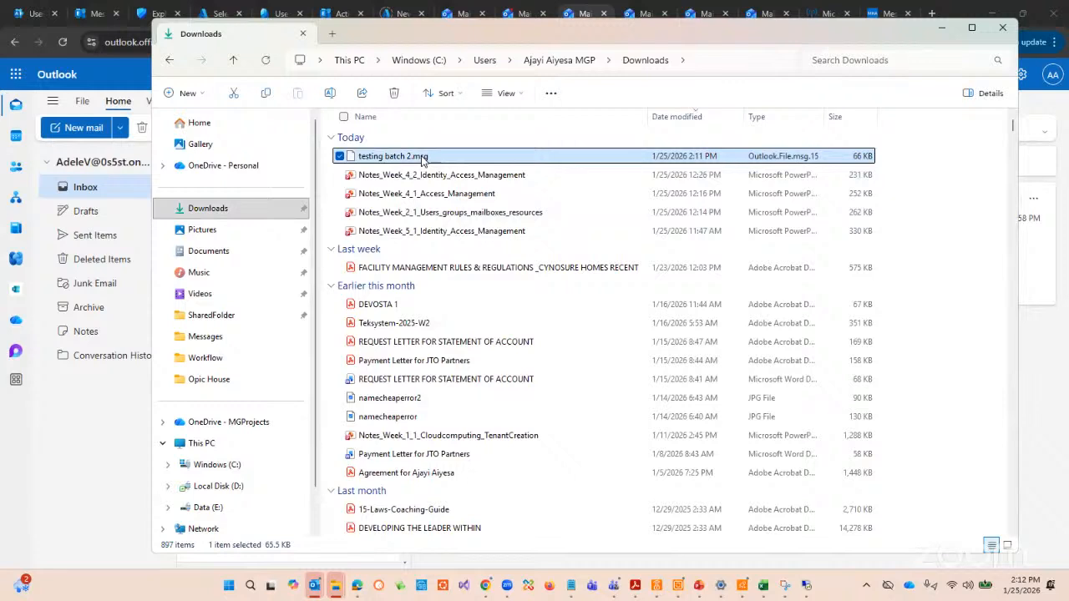
double_click(422, 159)
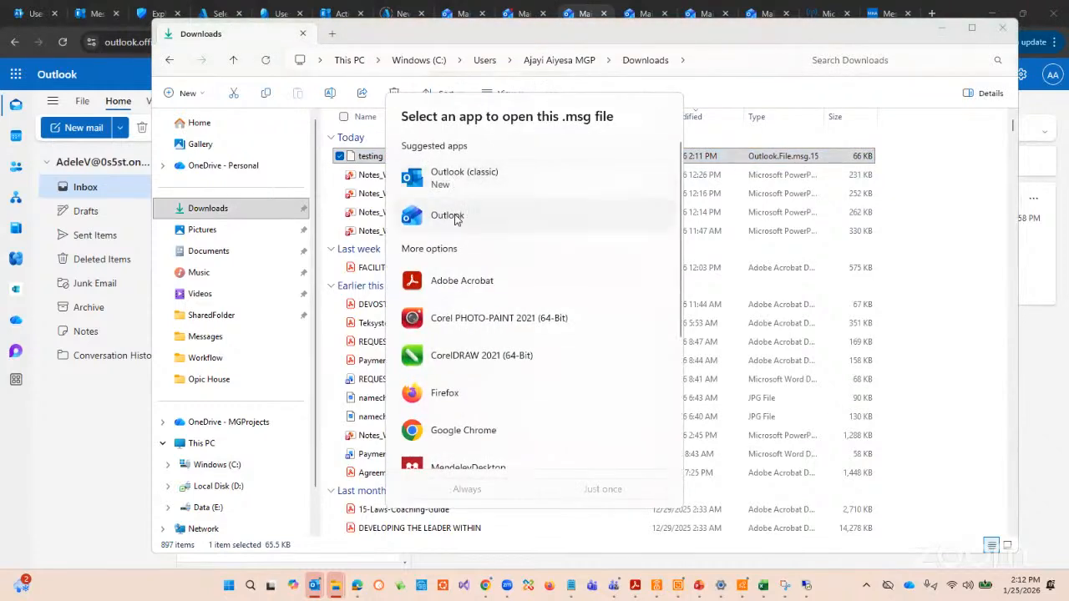
click(476, 176)
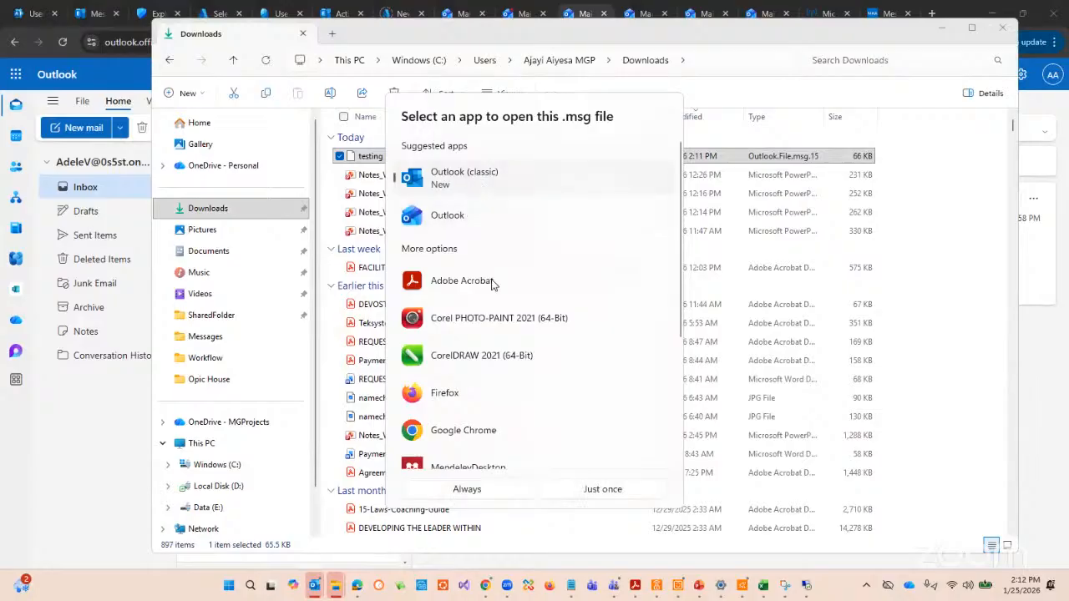
click(565, 495)
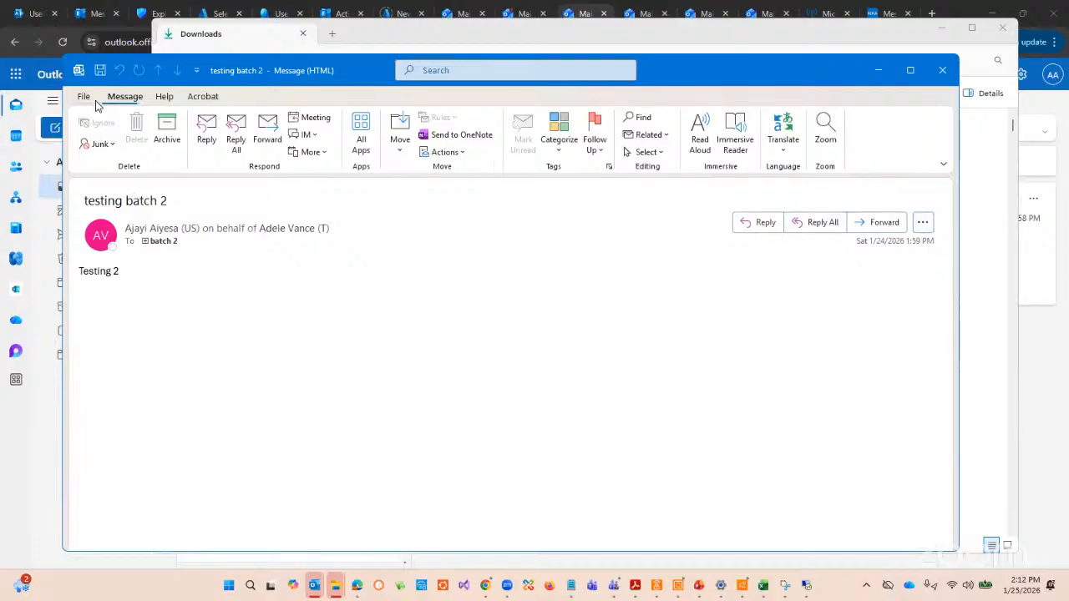
Open the message's Properties and copy the complete Internet headers text.
double_click(239, 322)
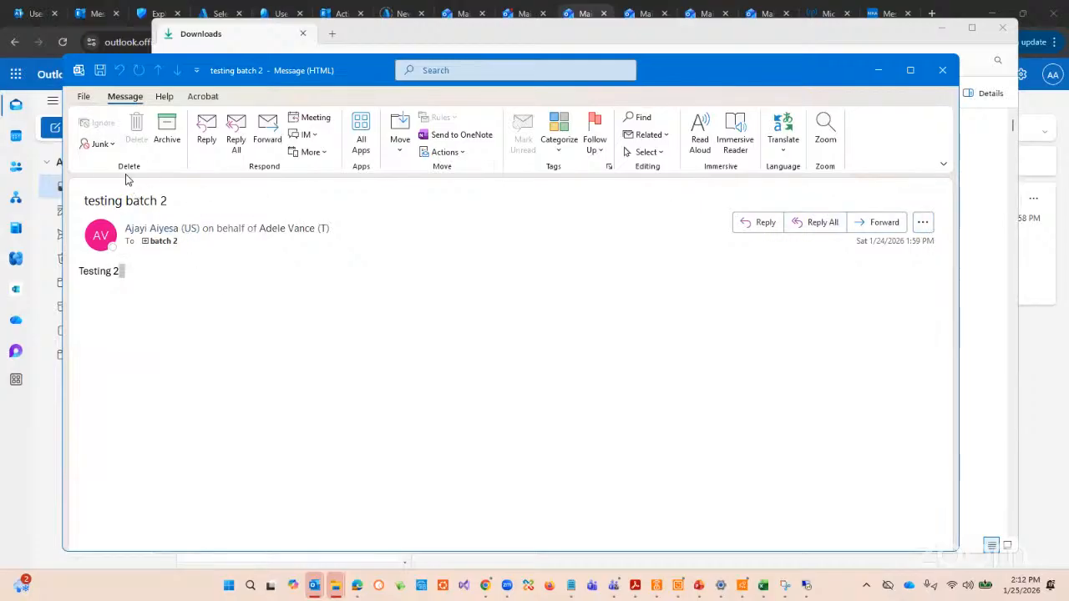
click(84, 98)
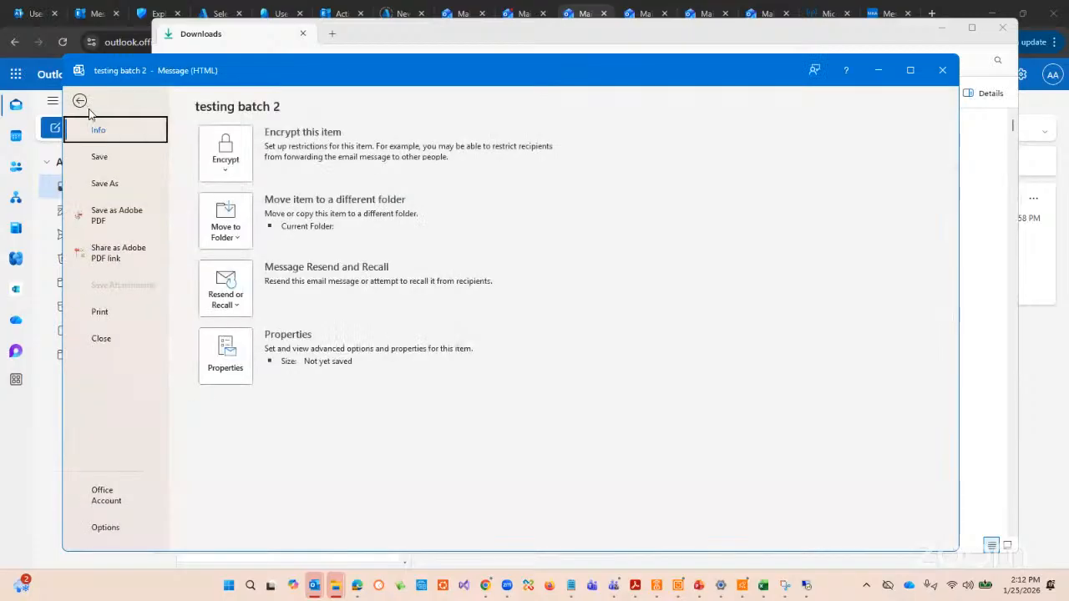
click(226, 355)
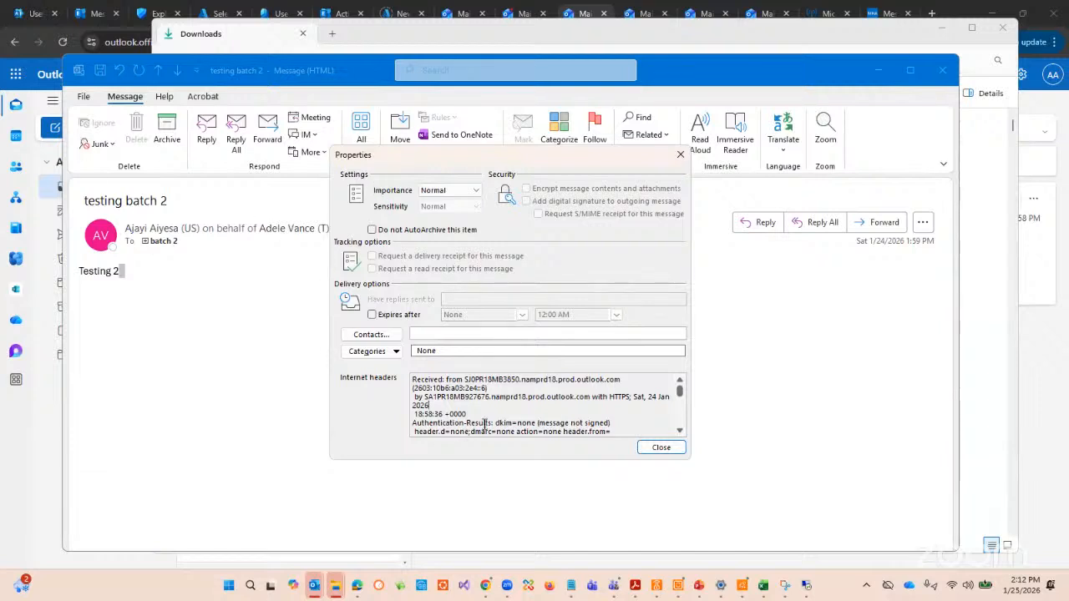
key(ctrl+a)
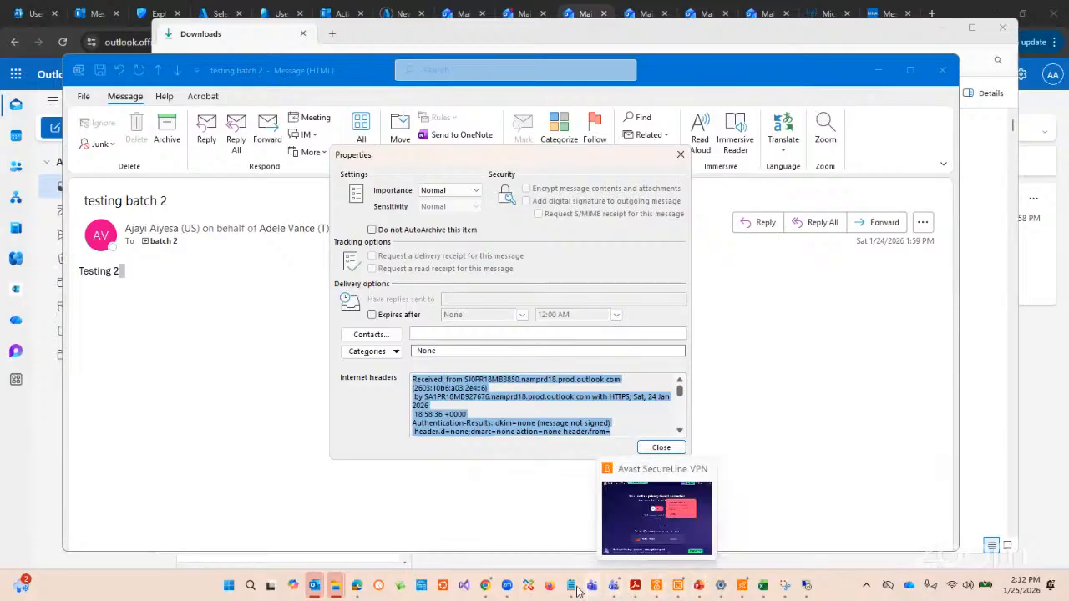
Switch to the Message Header Analyzer page in the browser and paste the copied Internet headers.
mouse_move(482, 592)
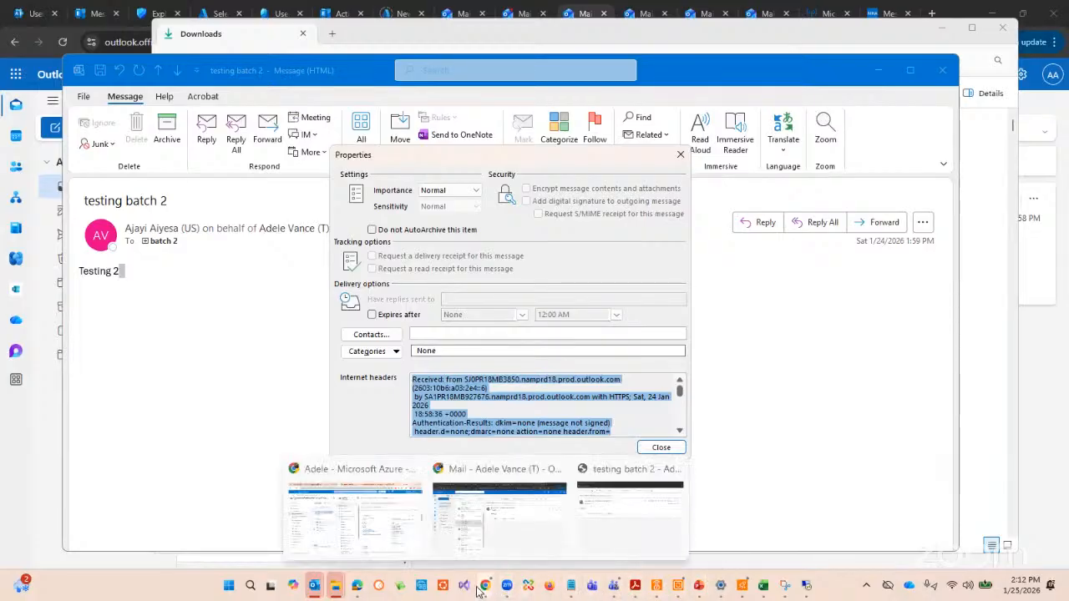
click(663, 542)
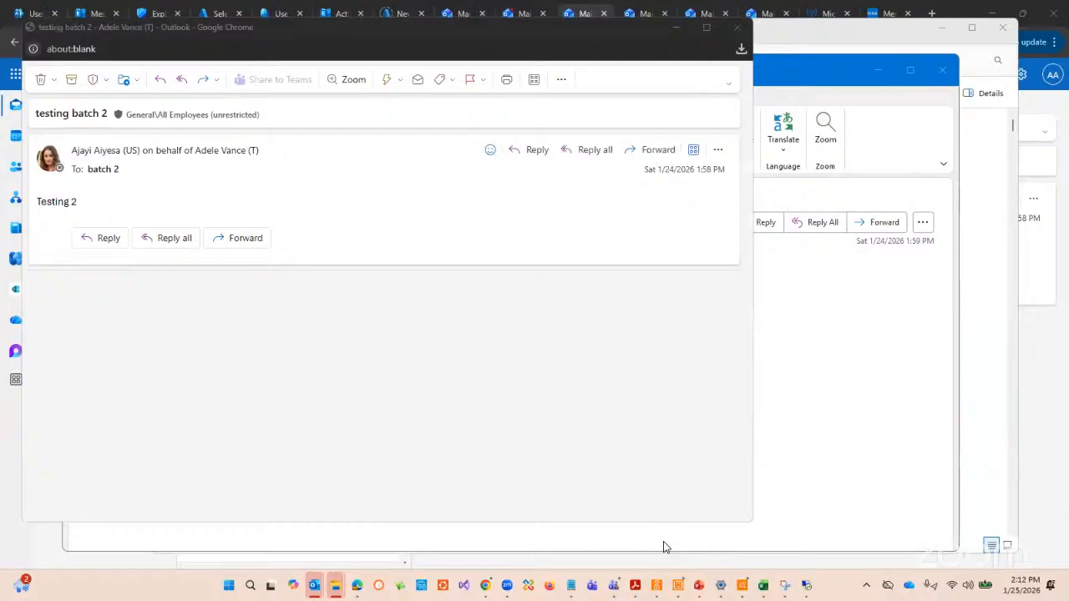
click(675, 31)
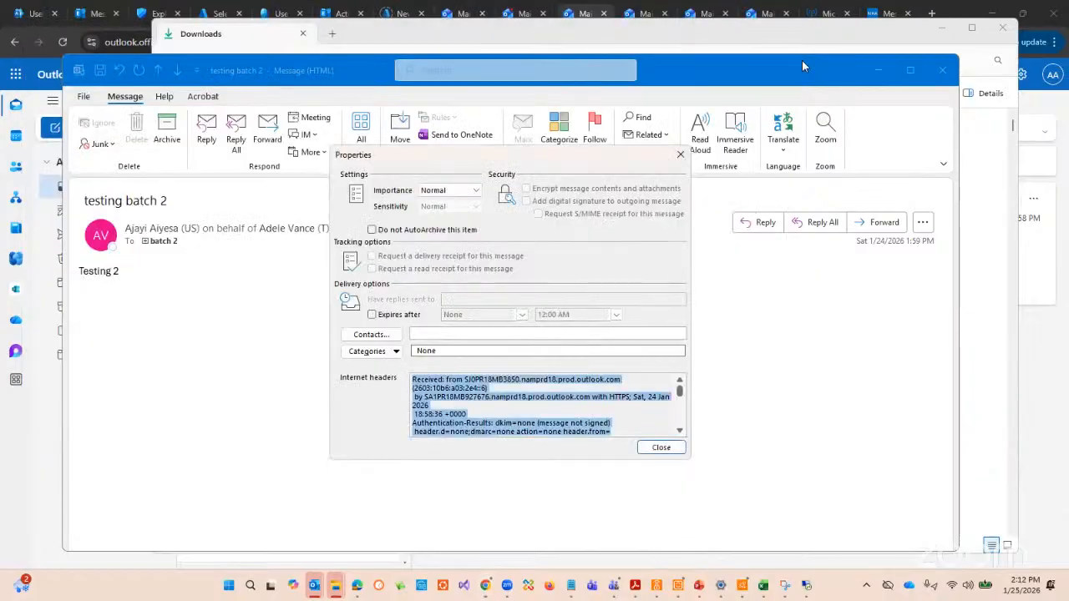
click(819, 20)
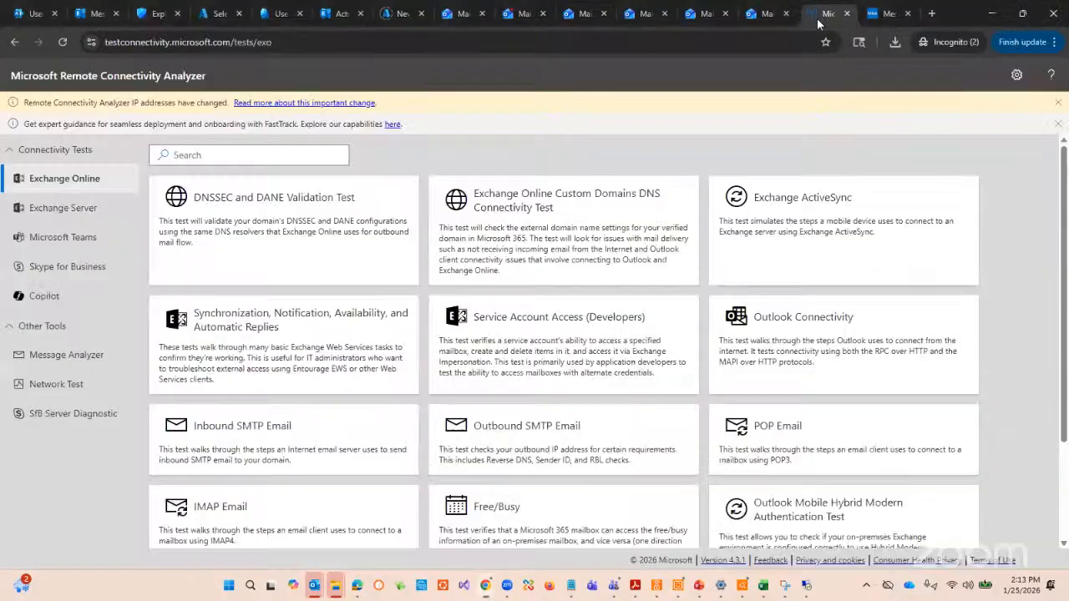
click(883, 16)
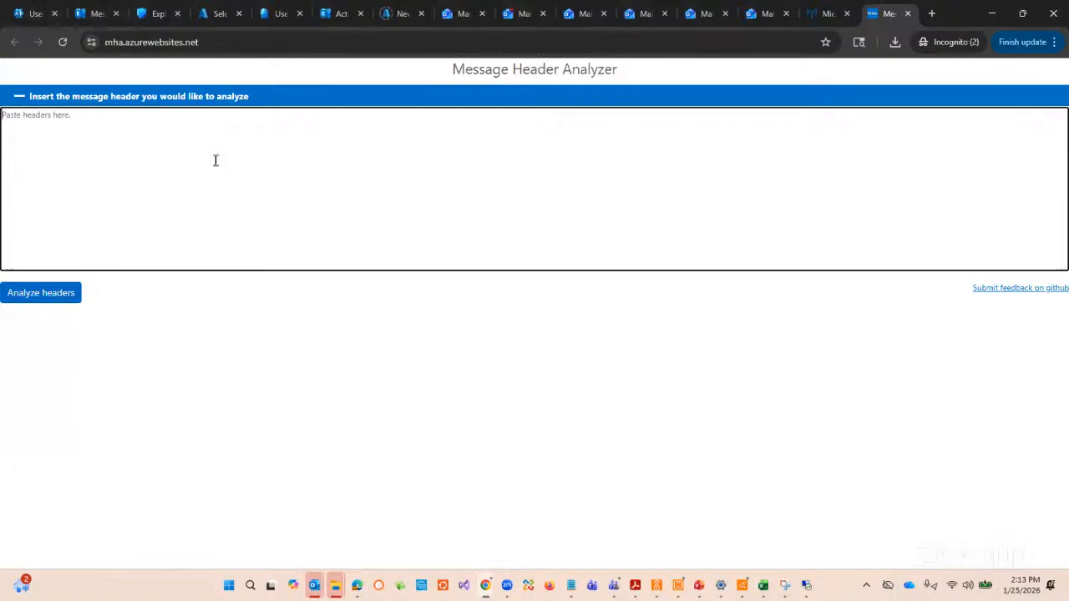
key(ctrl+v)
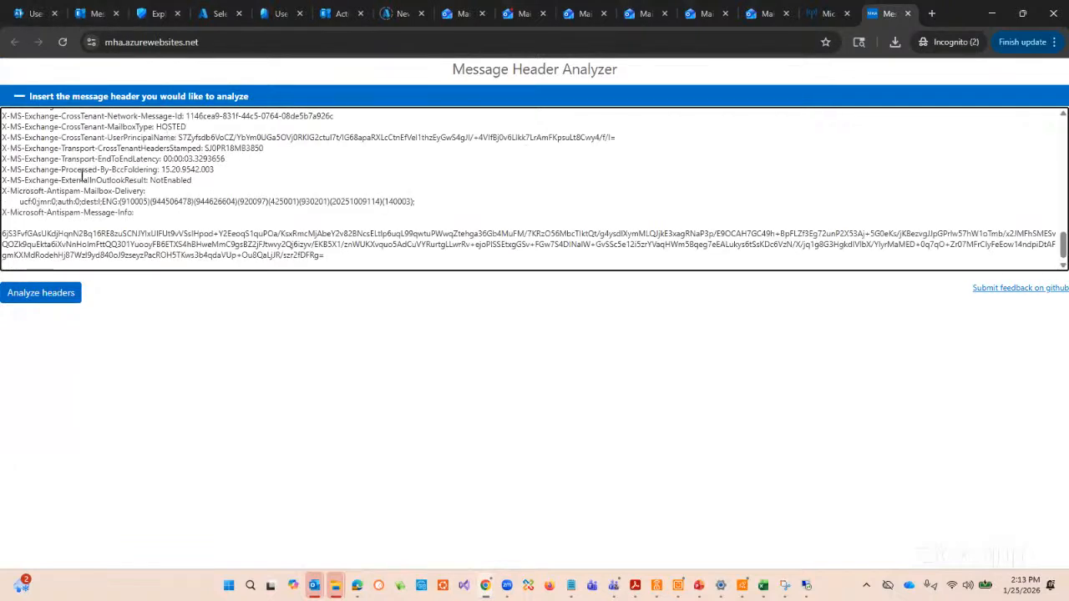
Look over the pasted header text from its beginning and run the header analysis.
scroll(82, 175, up, 10)
scroll(139, 159, up, 10)
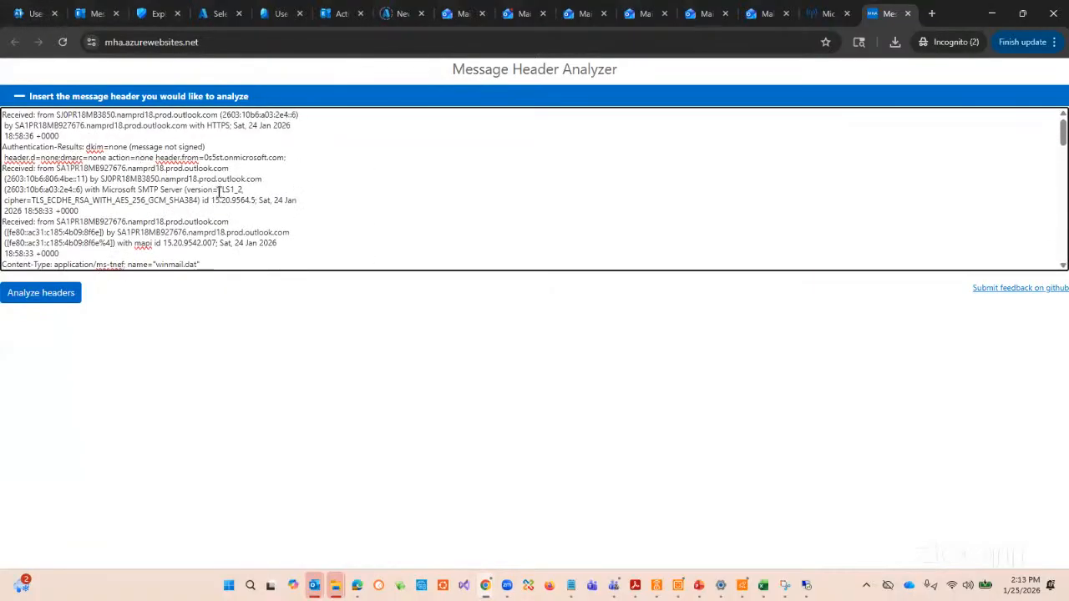
scroll(320, 217, down, 20)
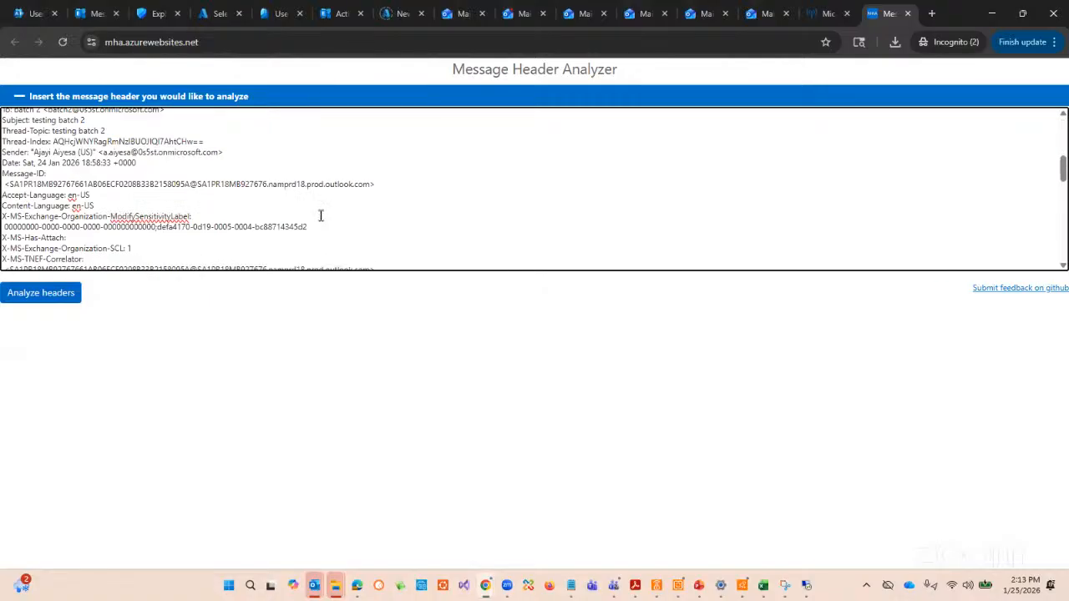
click(60, 302)
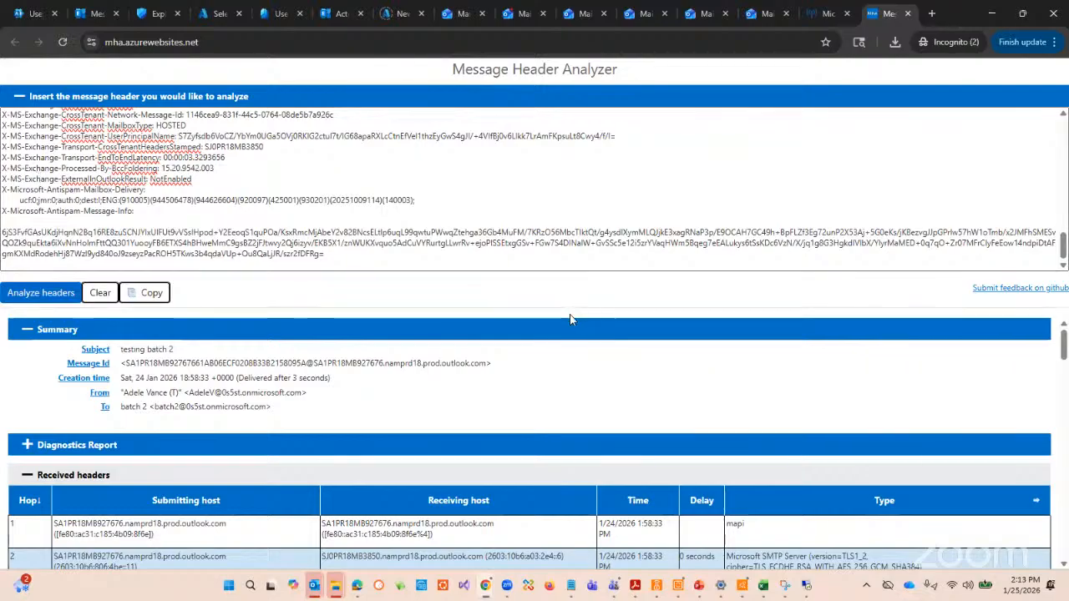
Examine the analysis results: Summary, hops and delays in Received headers, the Forefront Antispam Report, and the Other headers table.
scroll(860, 382, down, 3)
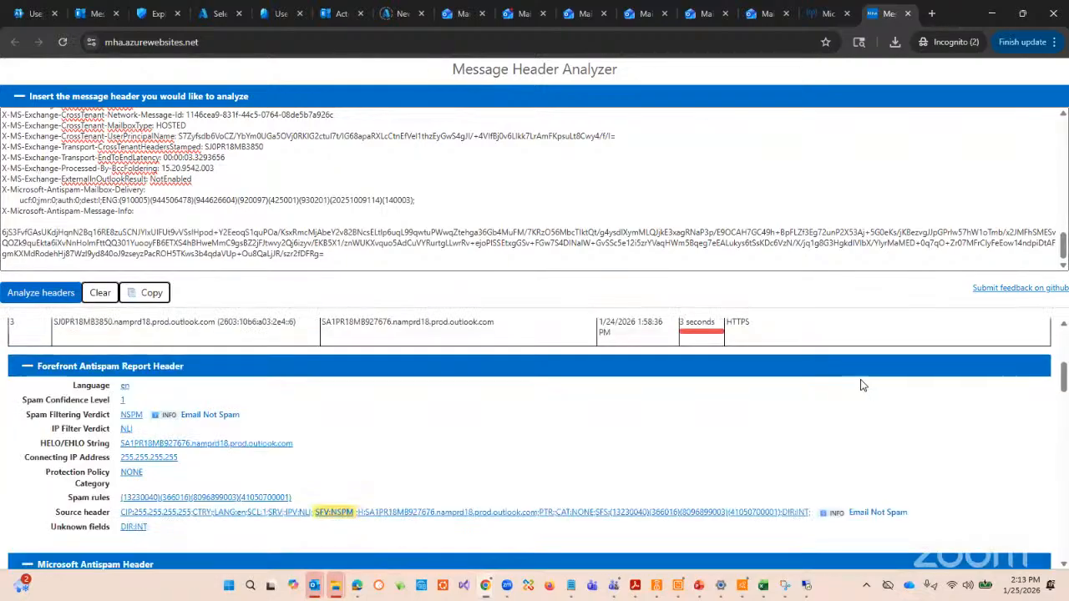
scroll(852, 384, up, 3)
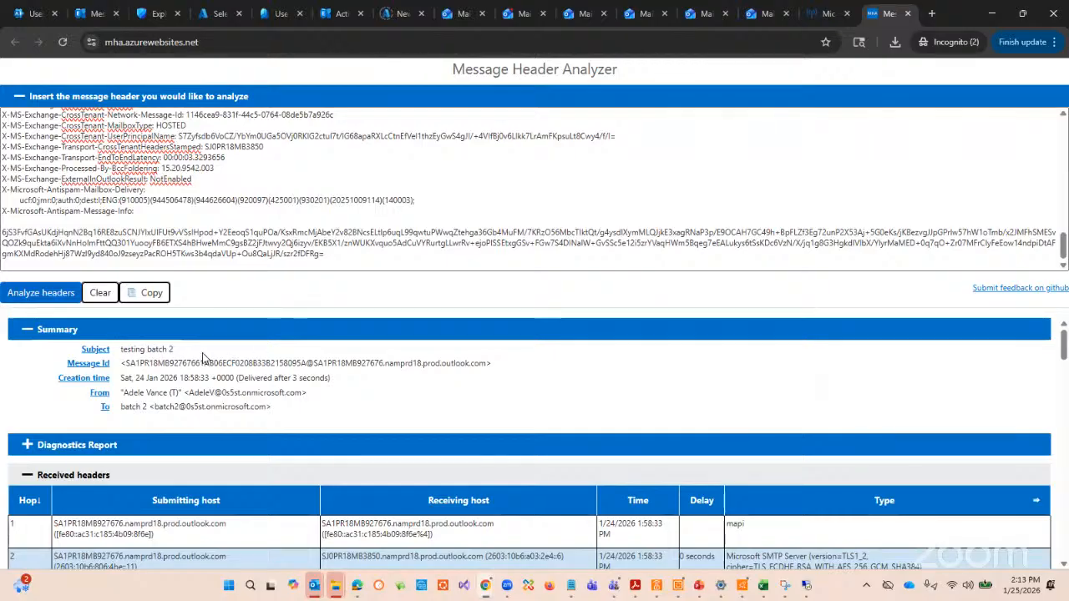
scroll(203, 357, down, 2)
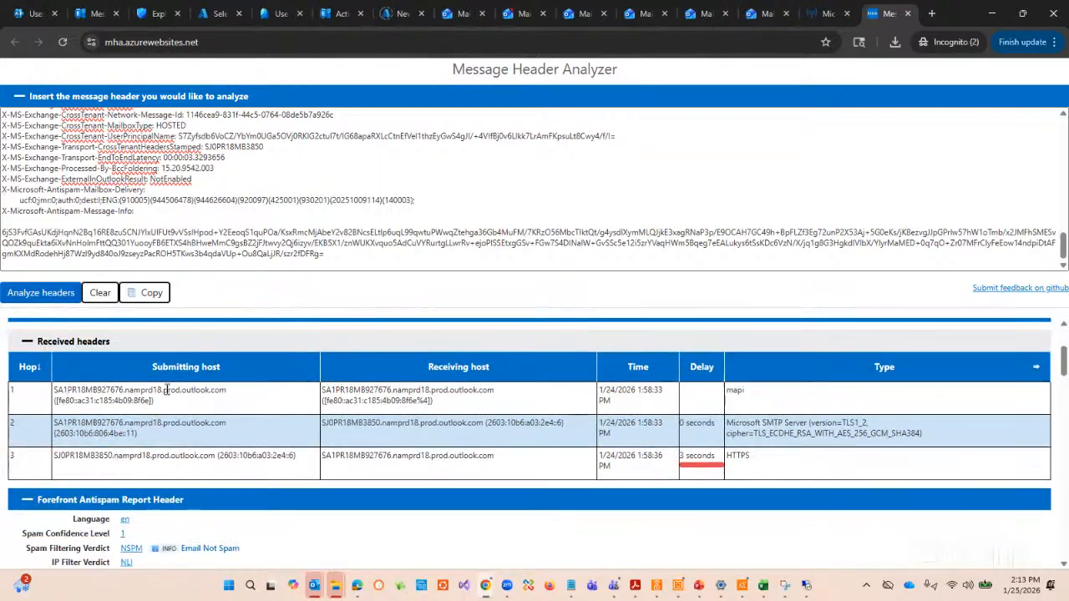
drag(227, 390, 157, 390)
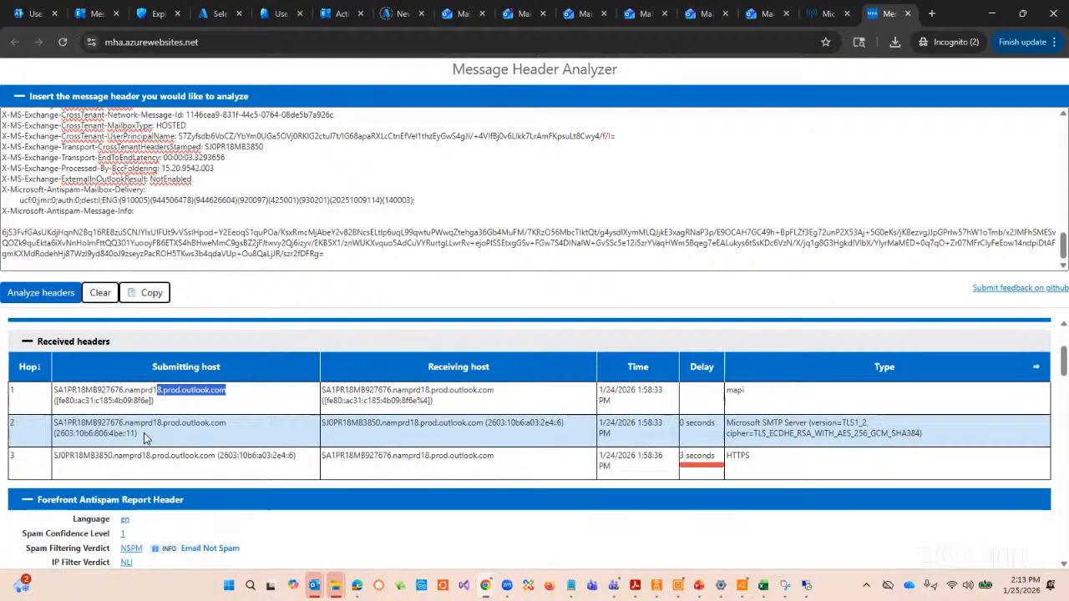
scroll(418, 445, down, 1)
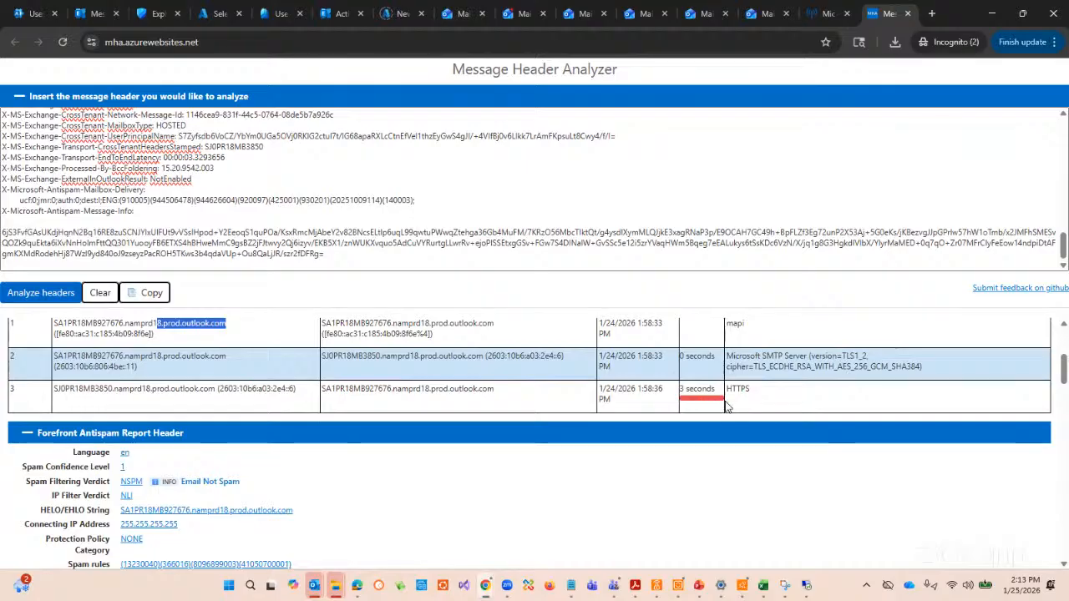
scroll(726, 407, up, 1)
scroll(726, 406, down, 1)
scroll(464, 409, down, 2)
scroll(464, 409, down, 4)
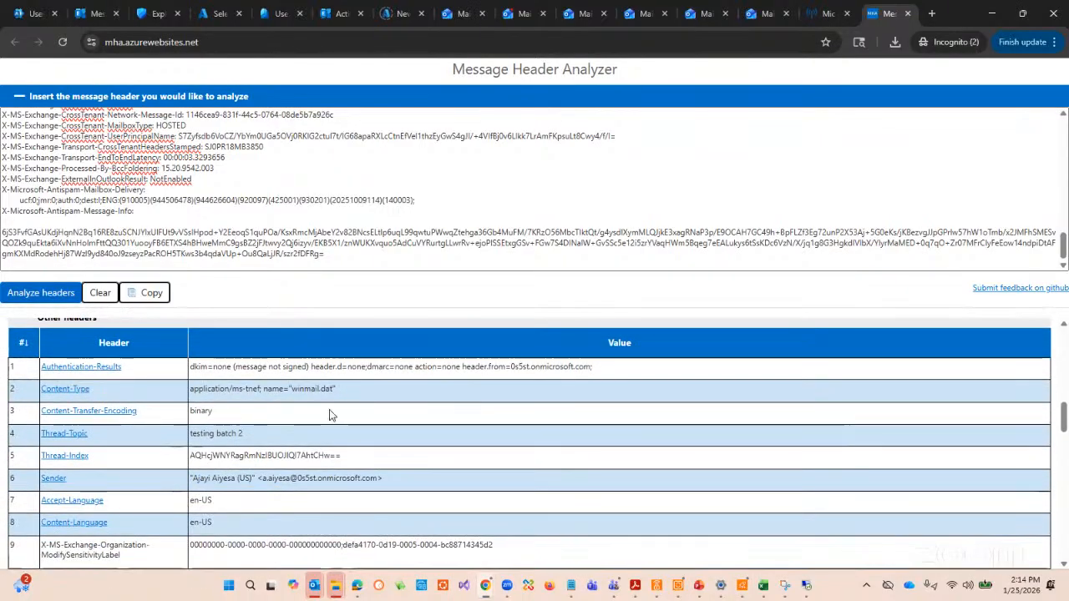
scroll(133, 371, down, 4)
scroll(134, 377, down, 6)
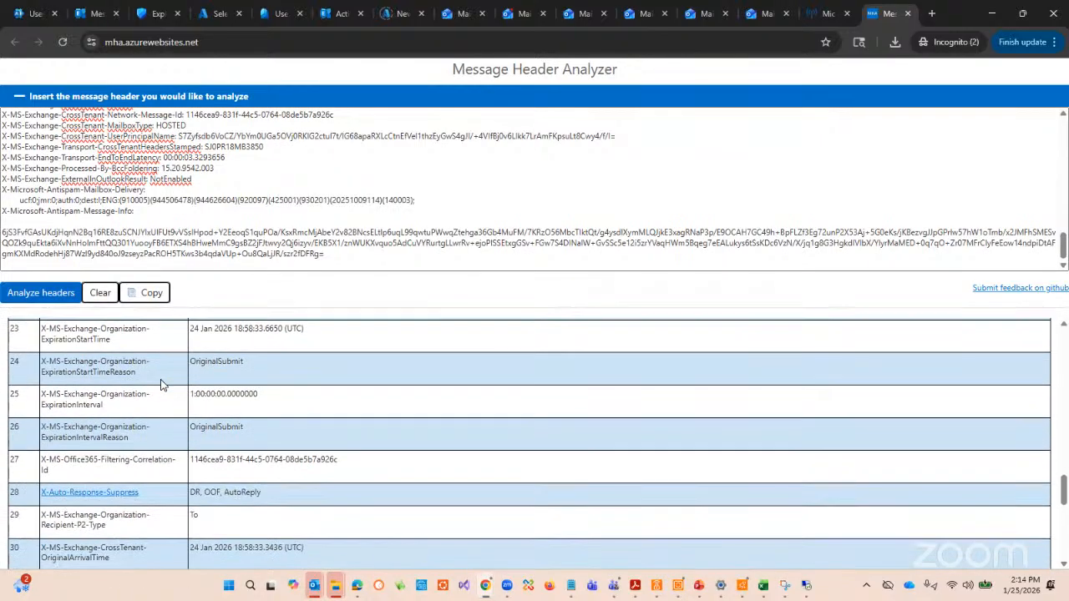
scroll(162, 384, down, 5)
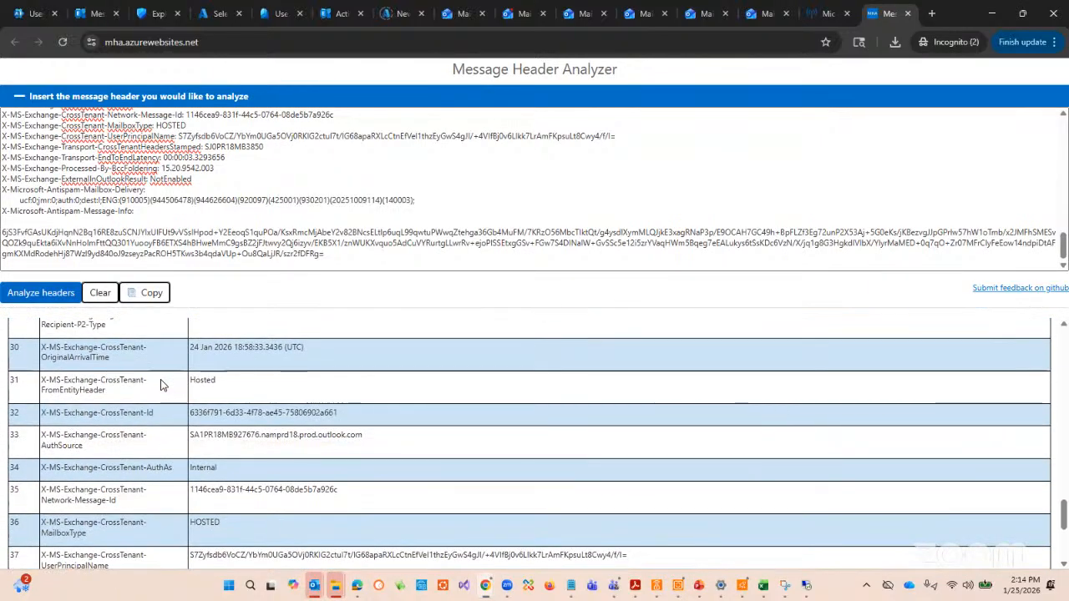
Examine the remaining Other headers entries and review the Antispam, Received headers and Summary sections of the analysis.
scroll(159, 389, down, 3)
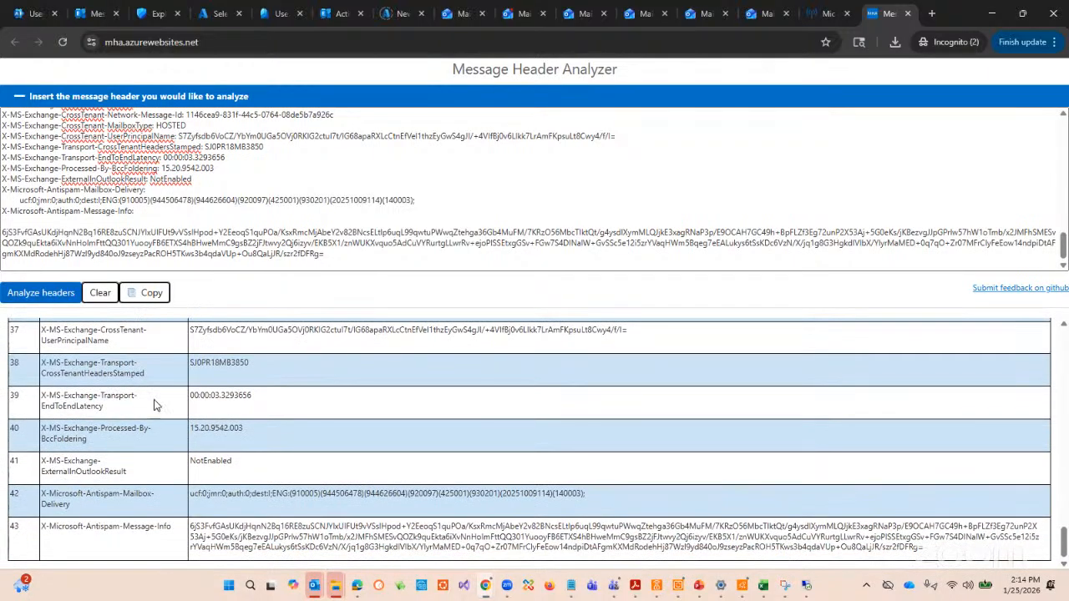
scroll(147, 413, up, 3)
scroll(147, 419, up, 3)
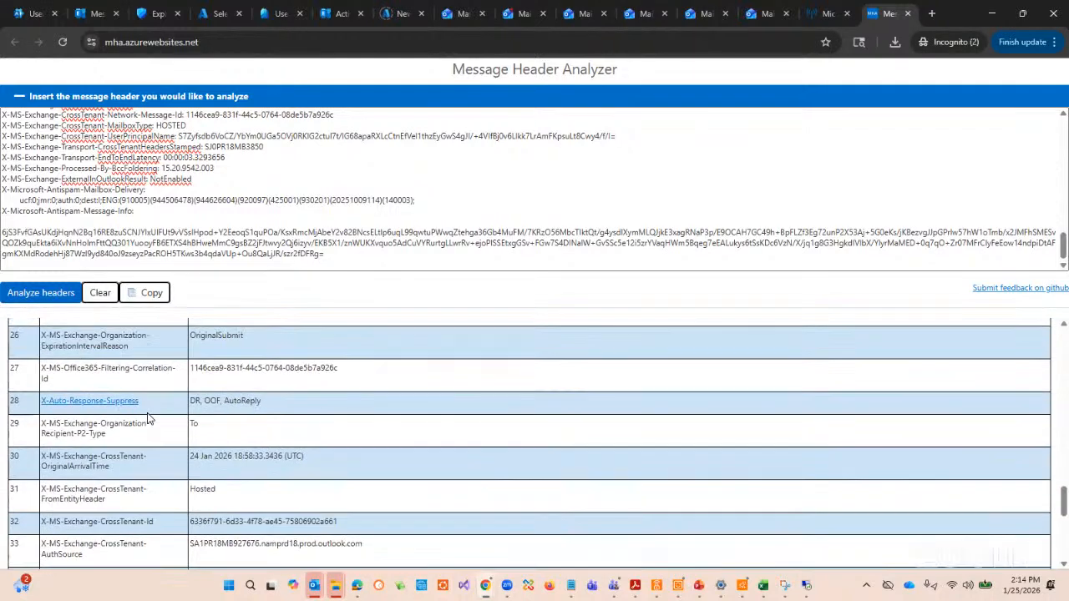
scroll(147, 418, up, 3)
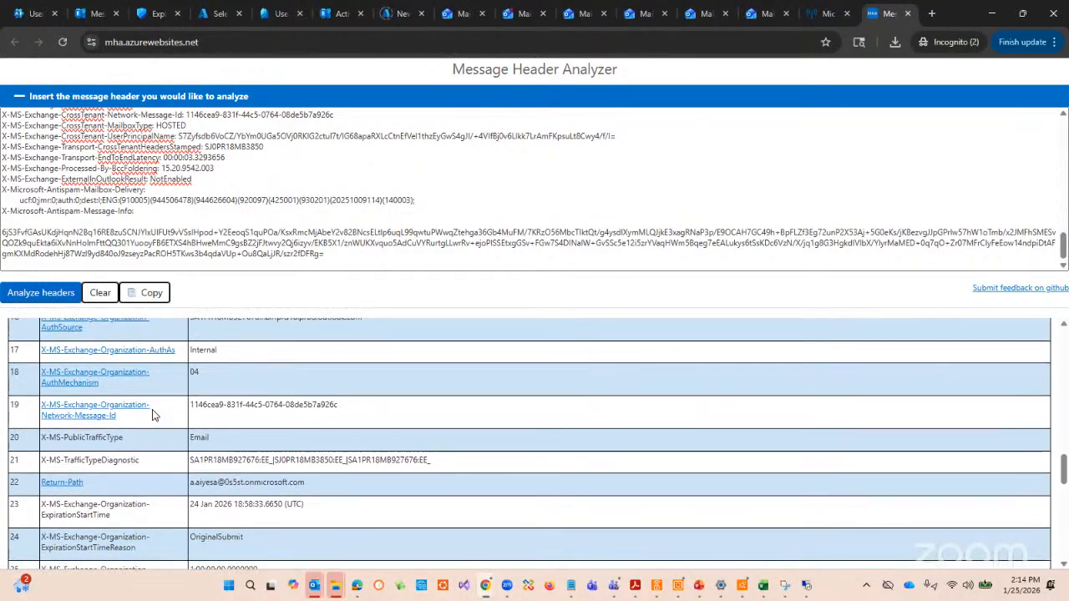
scroll(169, 491, up, 5)
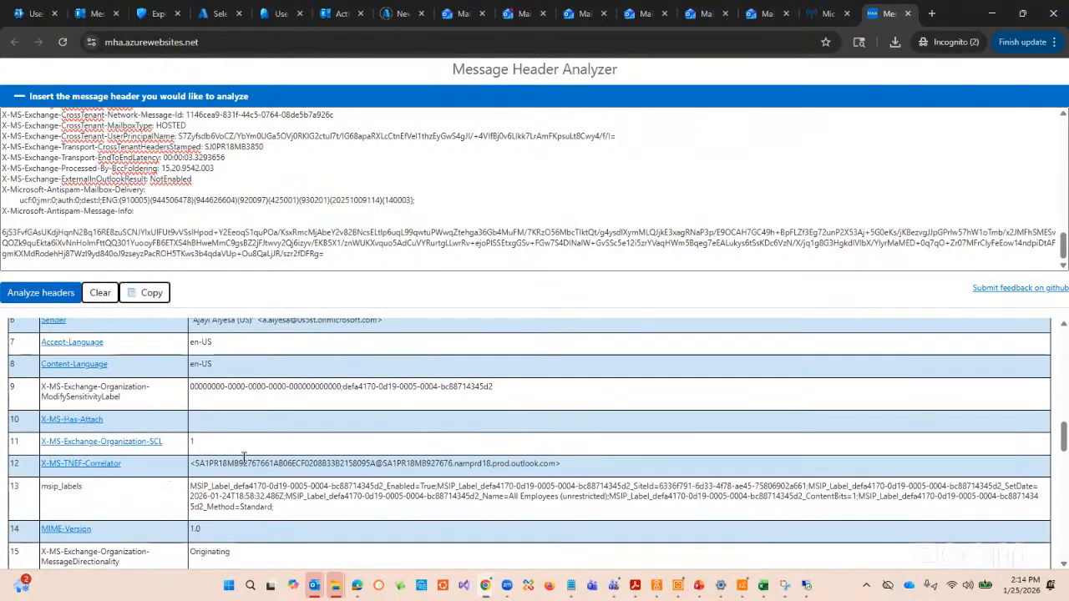
scroll(276, 457, up, 6)
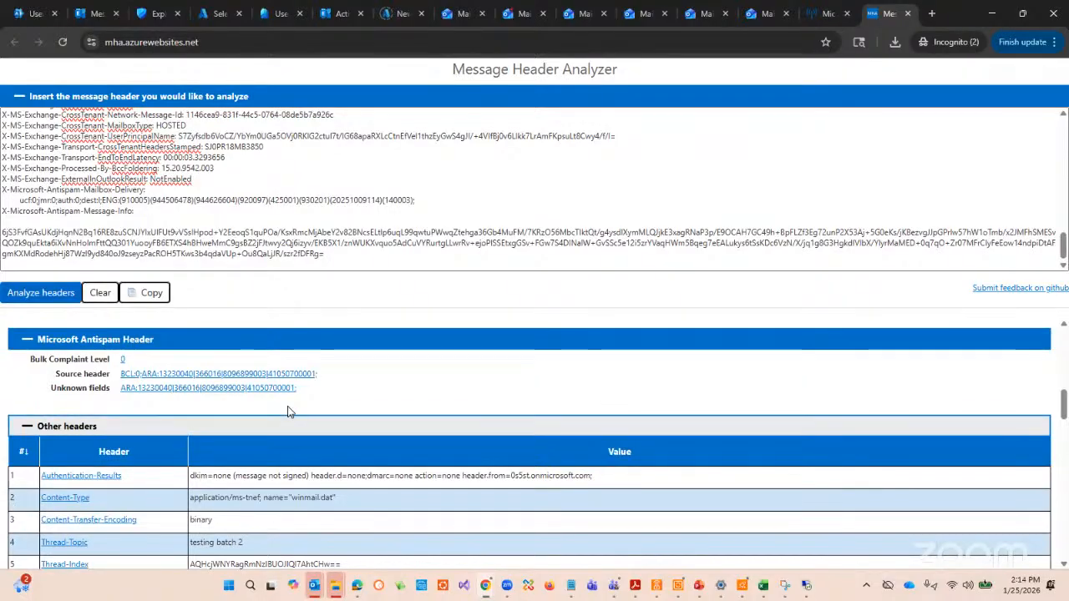
scroll(293, 406, up, 6)
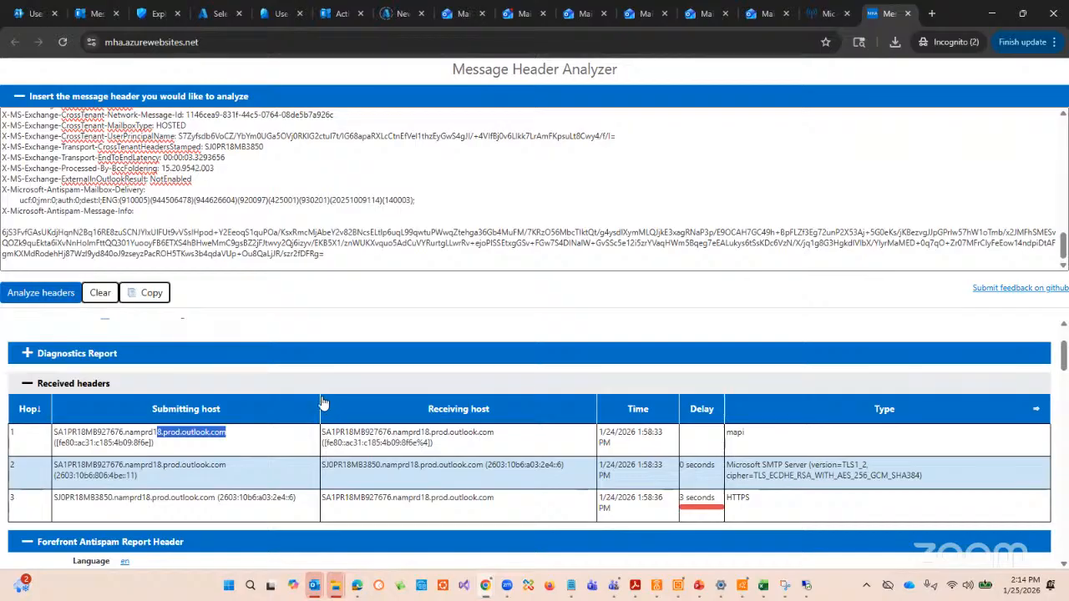
scroll(328, 407, up, 1)
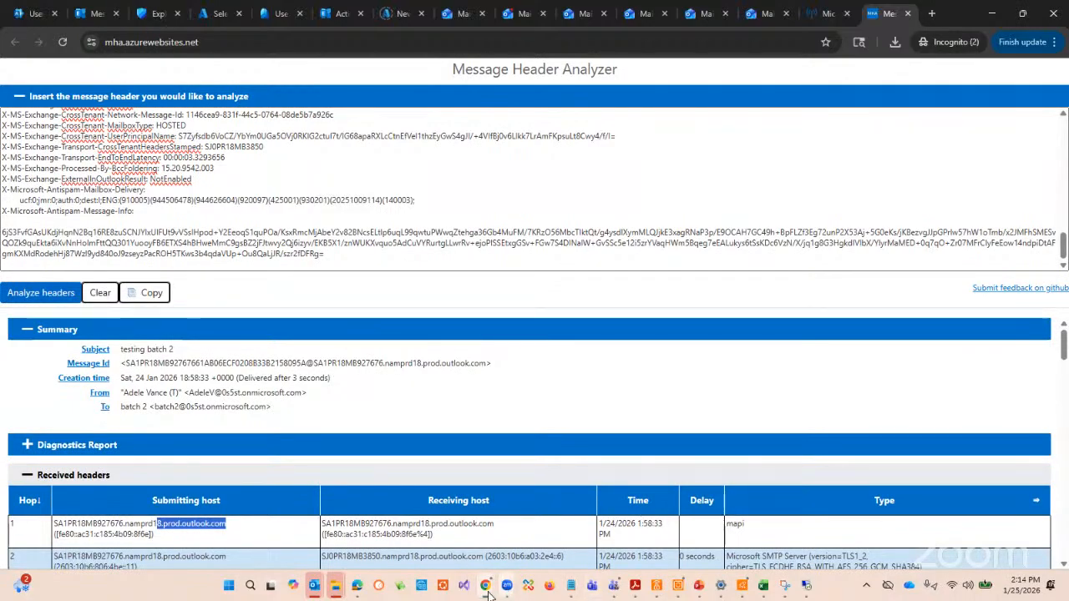
Return to the message trace results in the Exchange admin center, close the message details and open the mail flow Rules page.
mouse_move(487, 585)
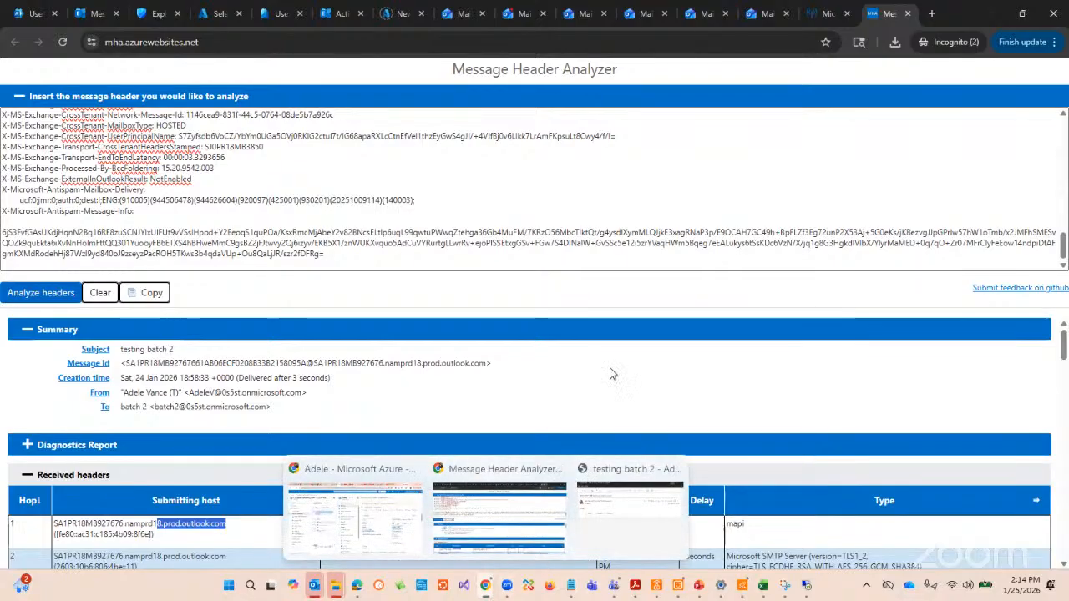
click(100, 15)
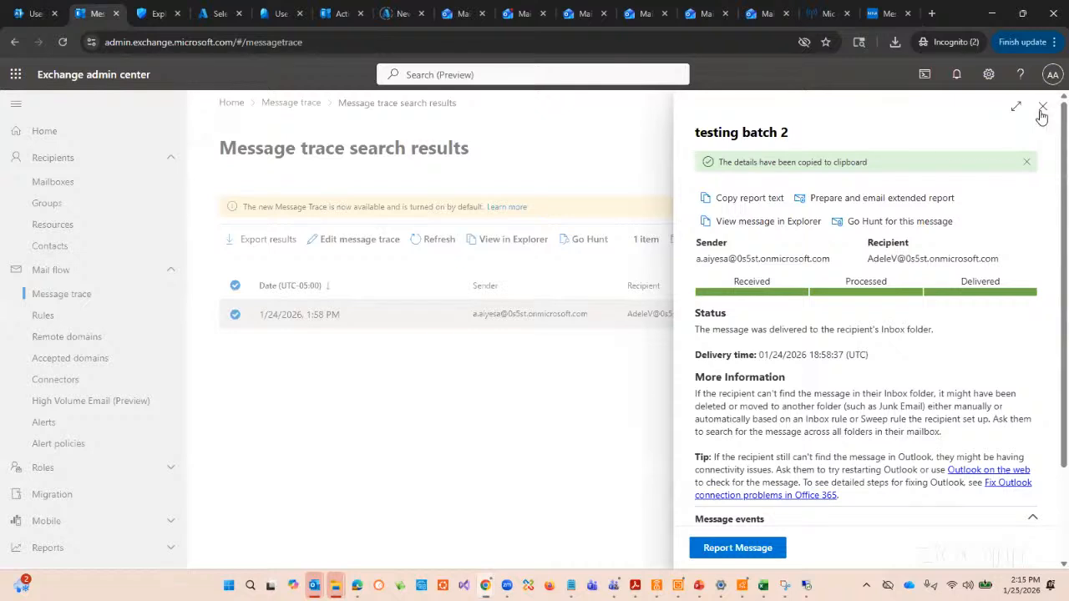
click(1042, 106)
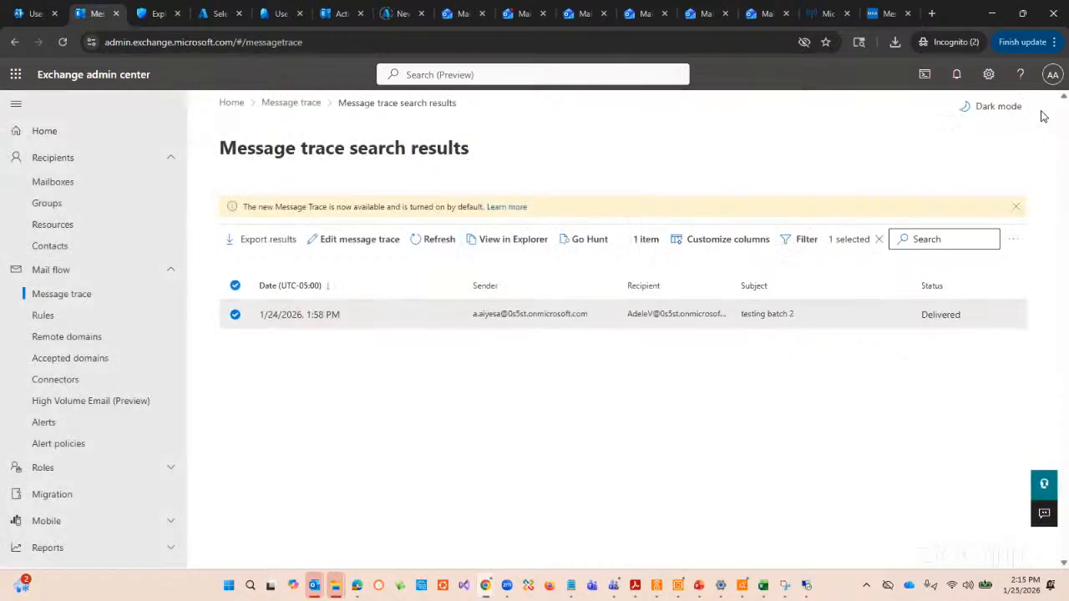
click(56, 317)
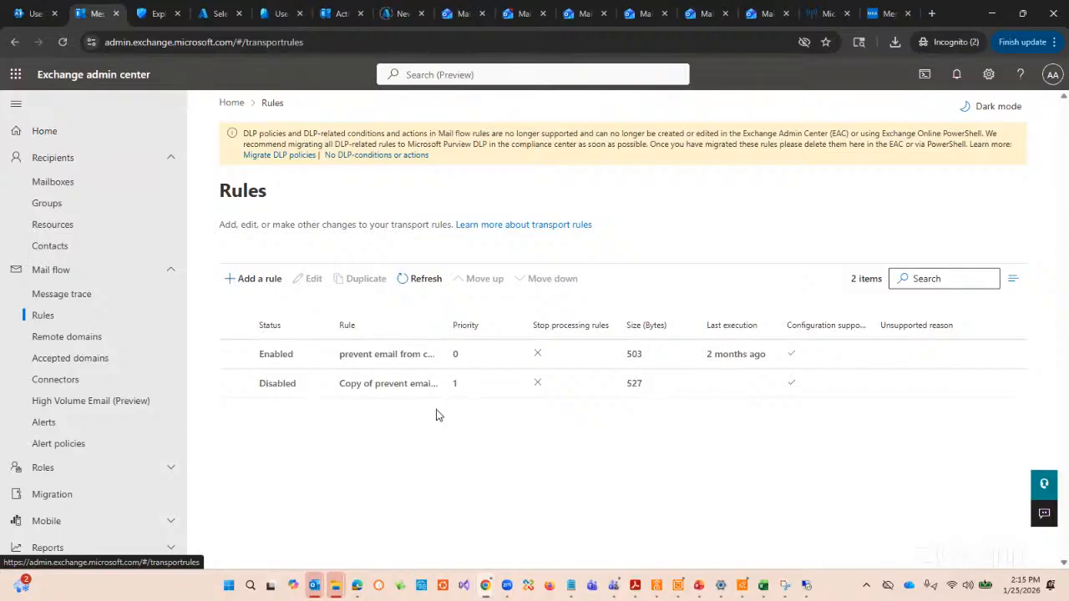
Examine the enabled "prevent email from coming" rule's settings, condition, reject action and exception, and close its details.
click(275, 354)
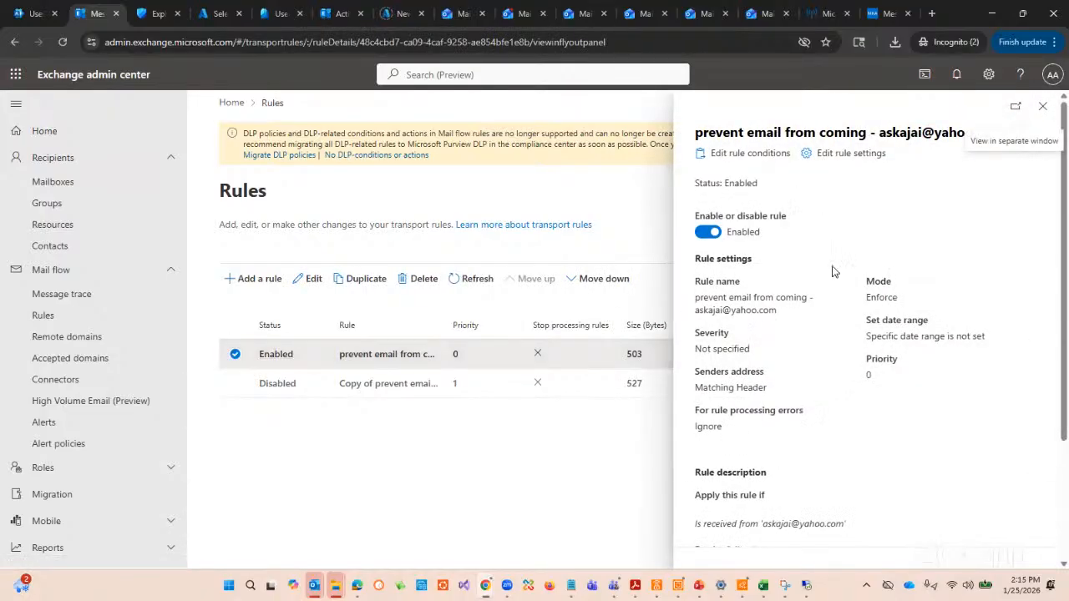
scroll(766, 377, down, 2)
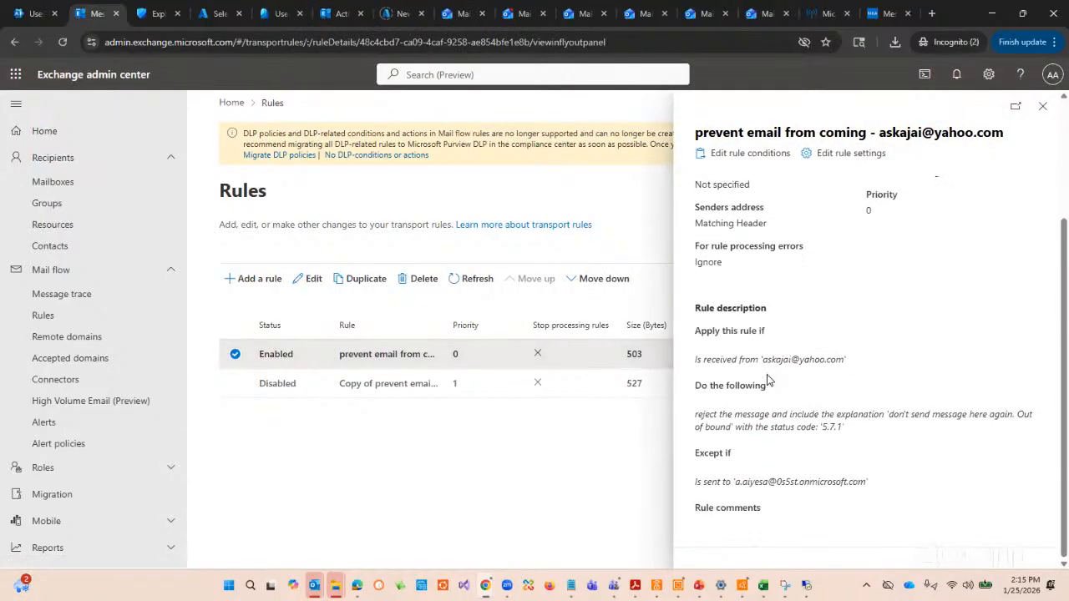
scroll(783, 378, up, 2)
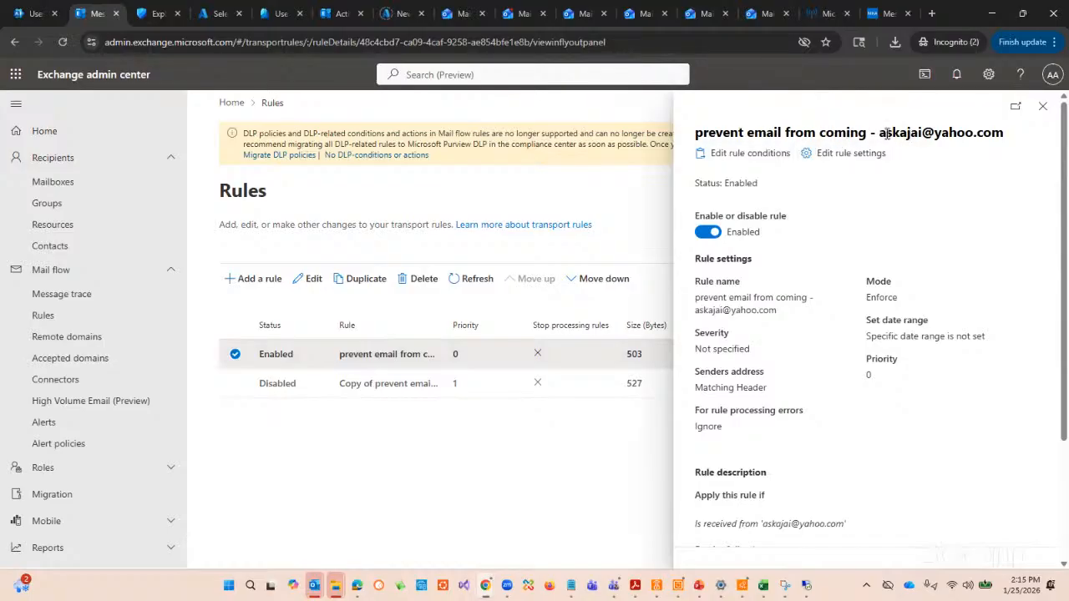
drag(882, 134, 933, 135)
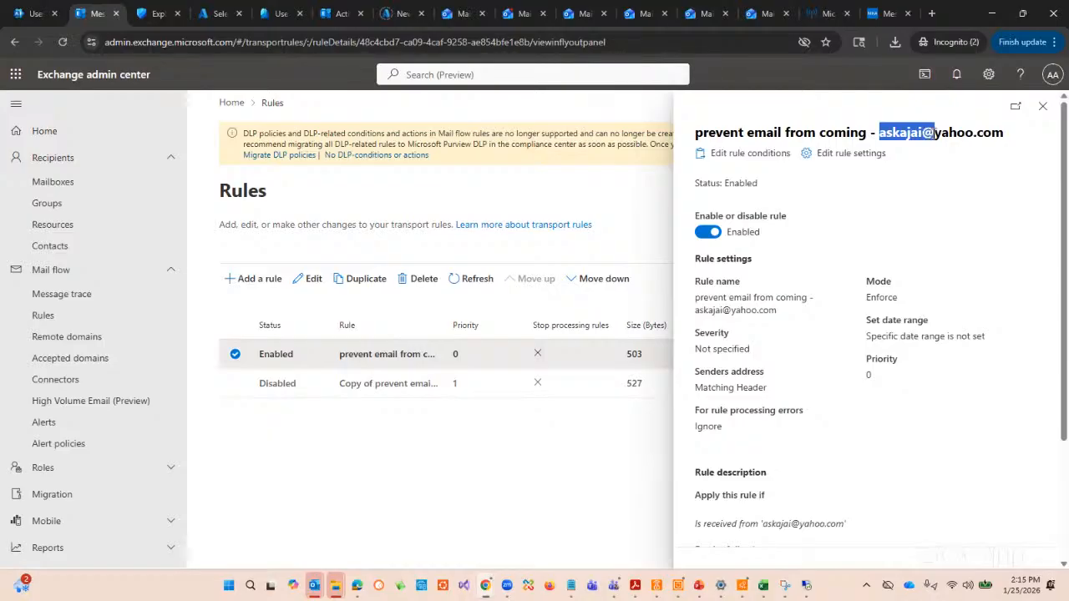
click(937, 136)
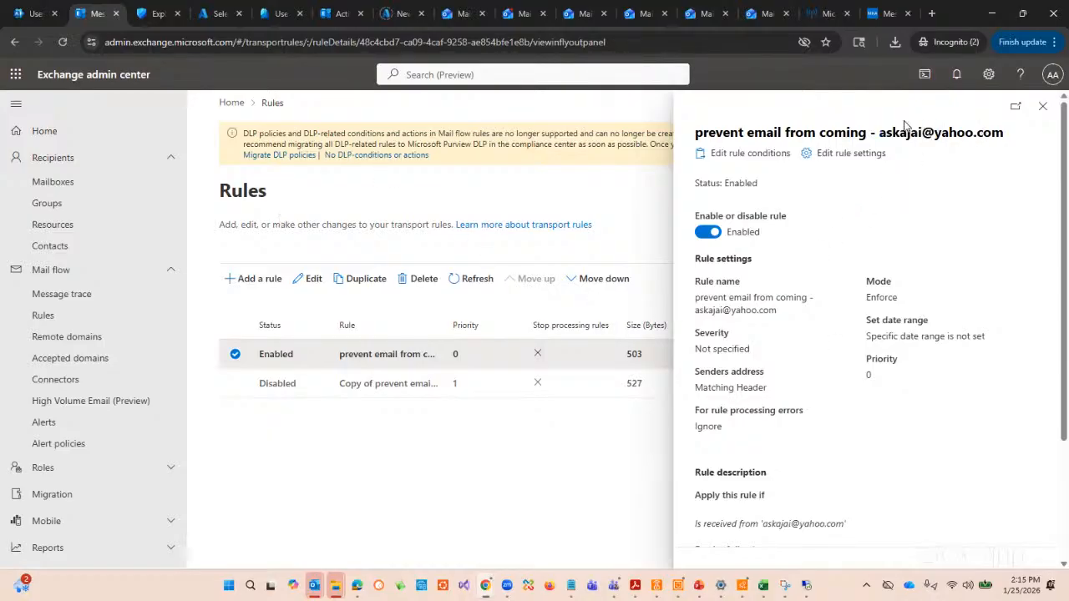
scroll(840, 292, down, 2)
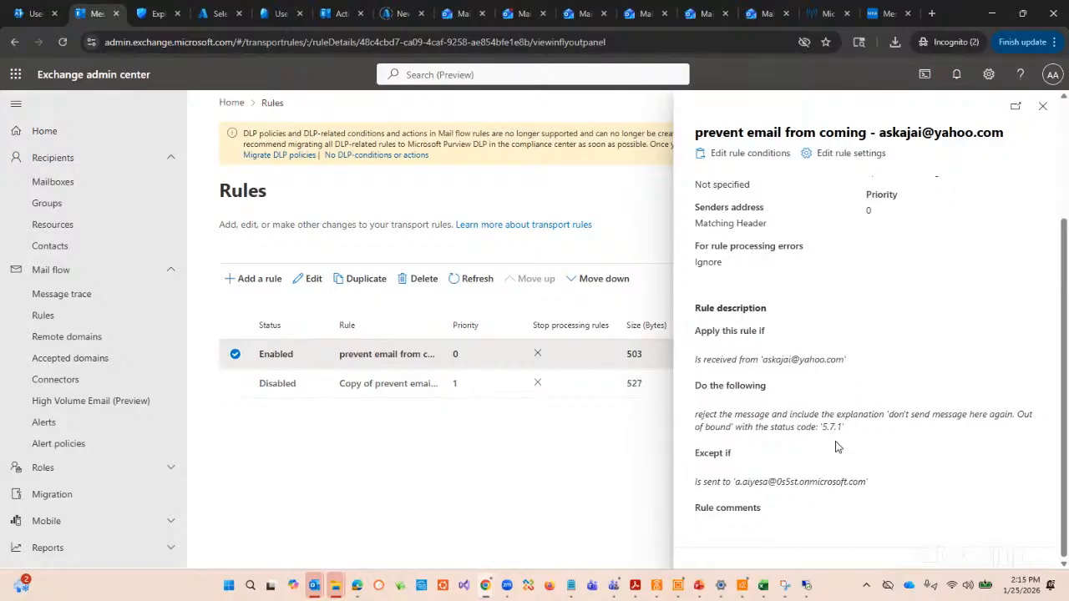
scroll(835, 449, up, 2)
scroll(832, 441, down, 2)
scroll(830, 434, up, 2)
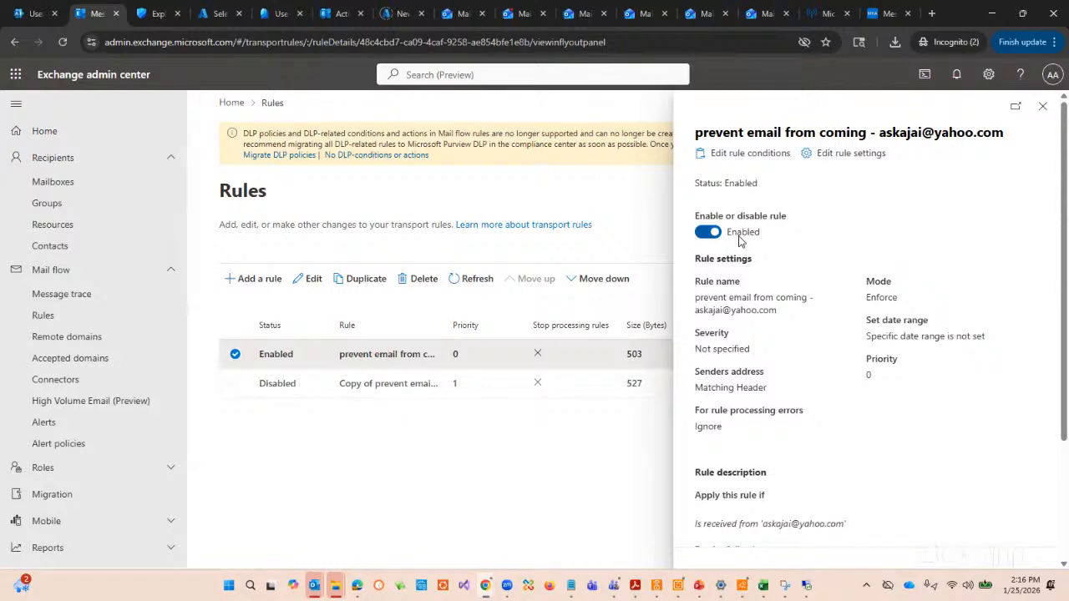
scroll(840, 323, down, 2)
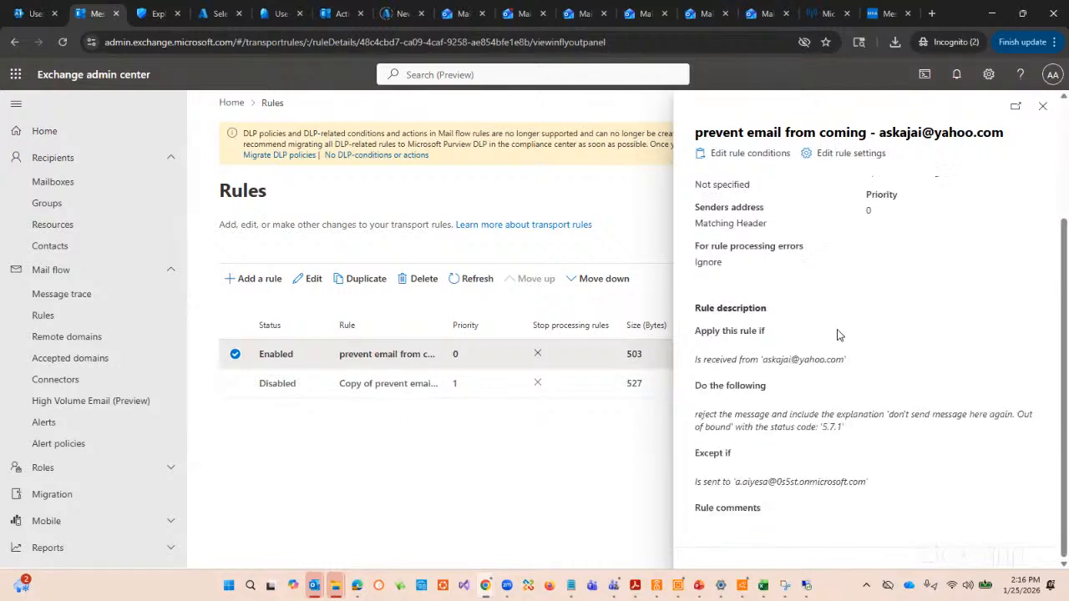
scroll(852, 292, up, 2)
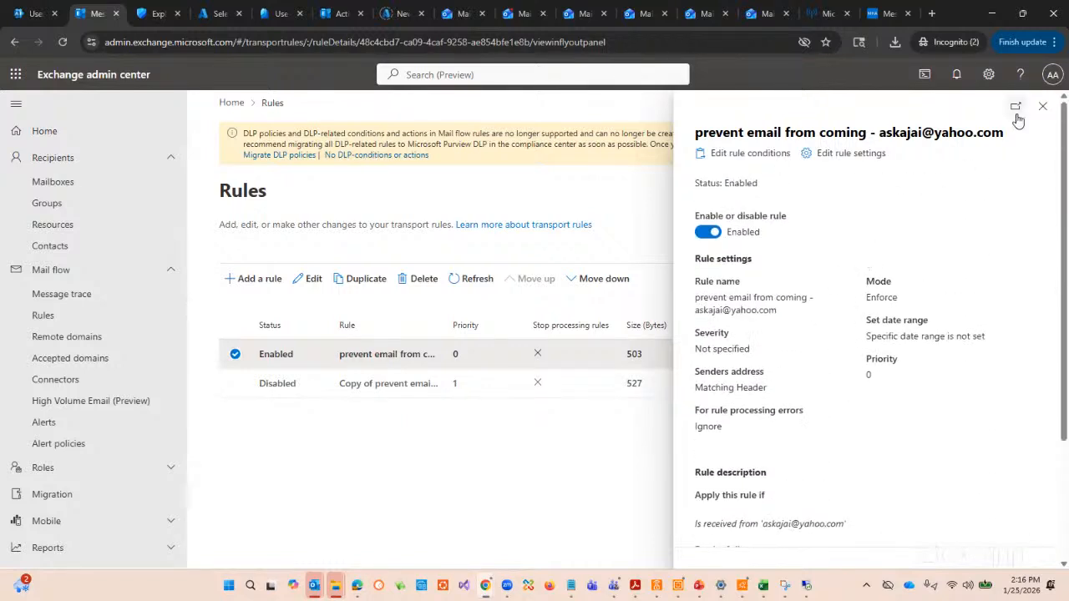
click(1044, 106)
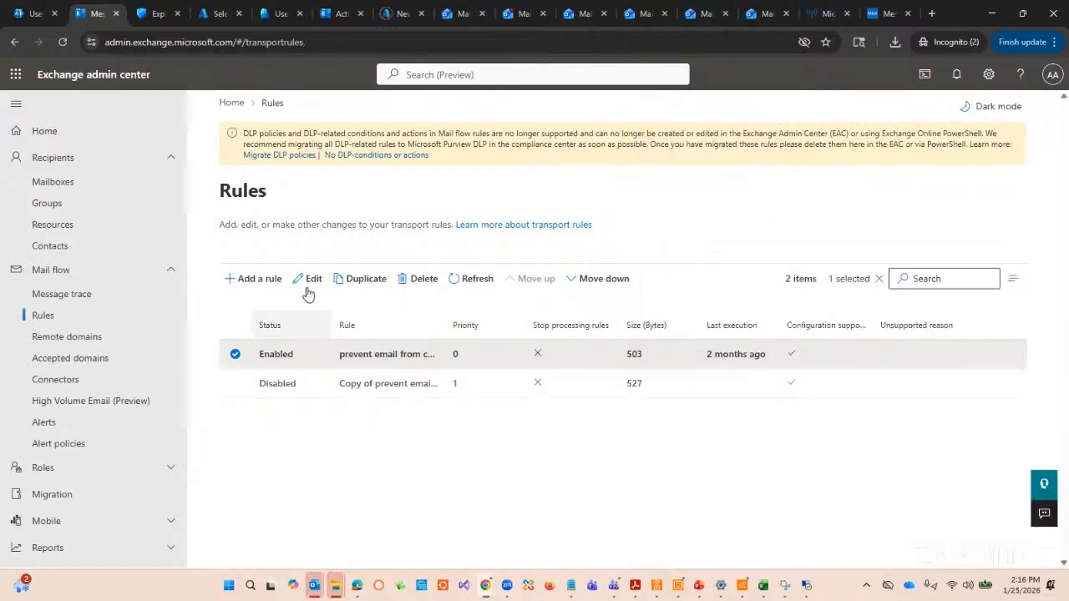
Delete the enabled "prevent email from coming" transport rule.
click(422, 280)
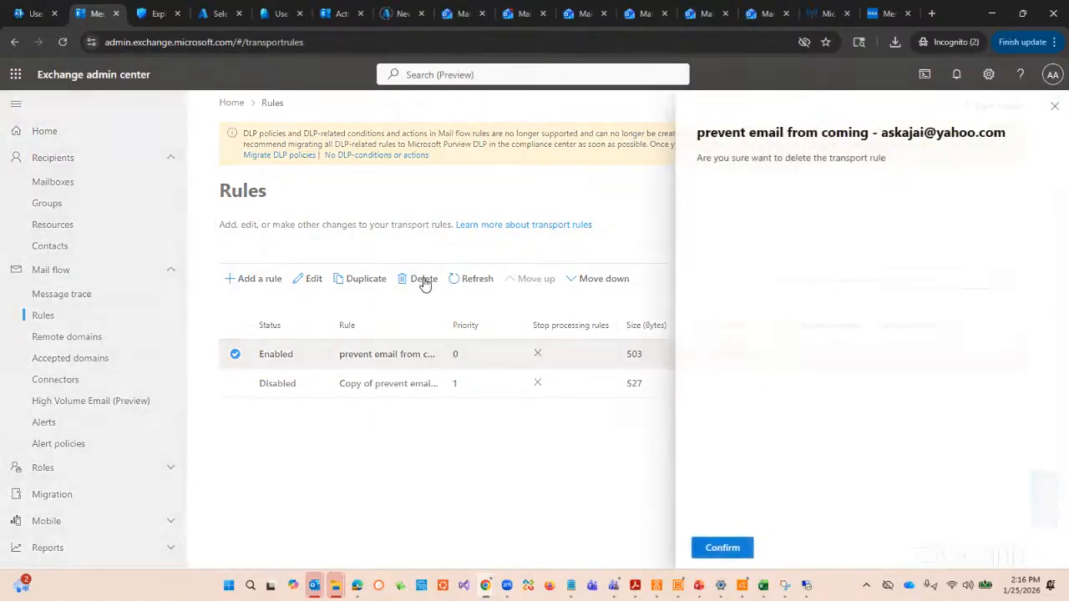
click(726, 549)
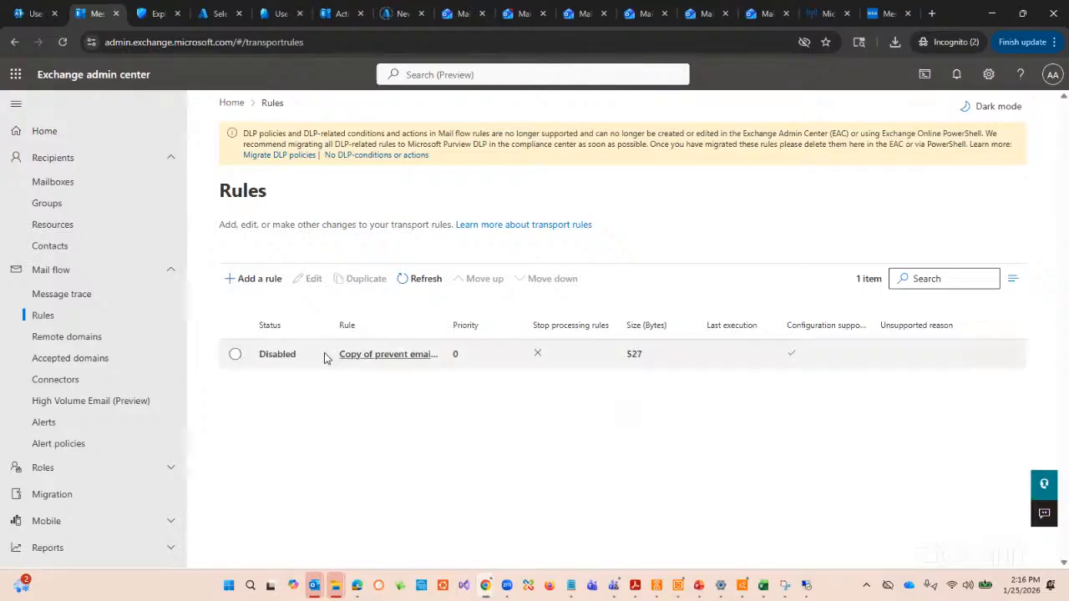
click(285, 359)
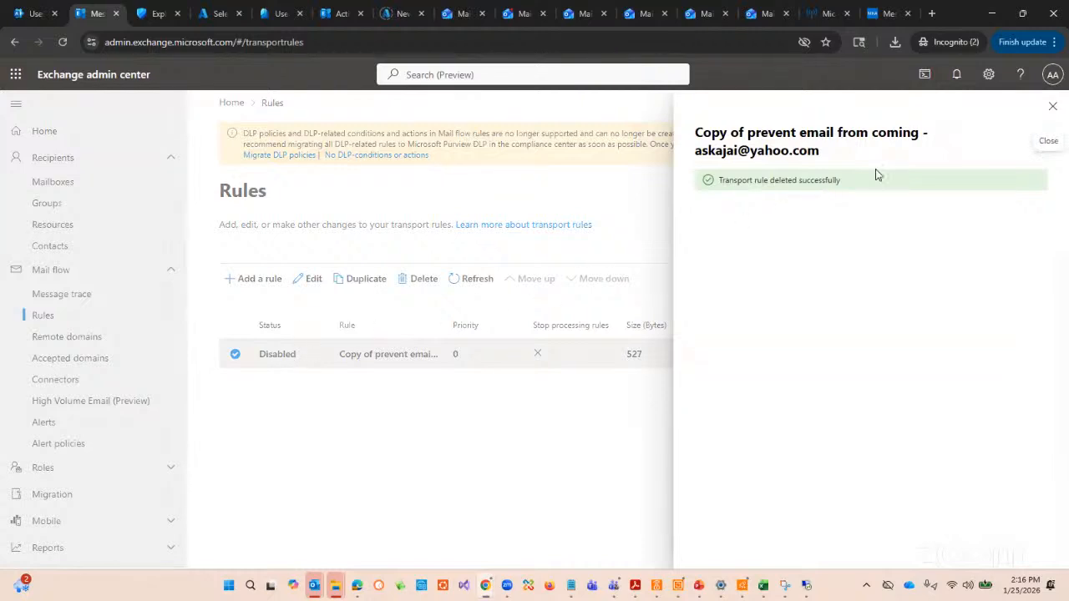
click(1053, 108)
Review the settings and description of the disabled "Copy of prevent email from coming" rule and close its details.
click(359, 355)
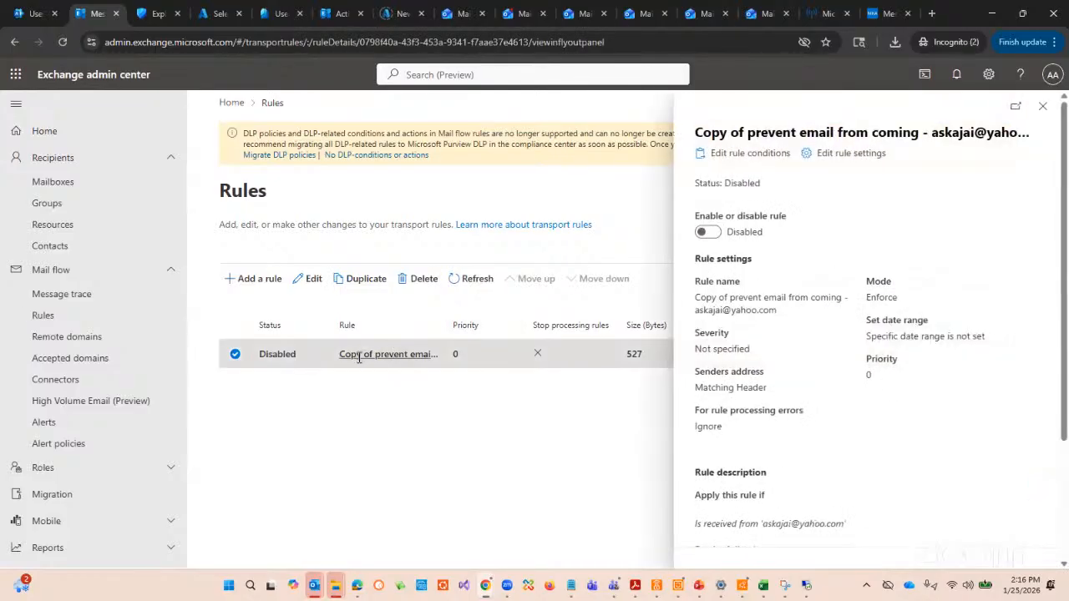
scroll(774, 335, down, 2)
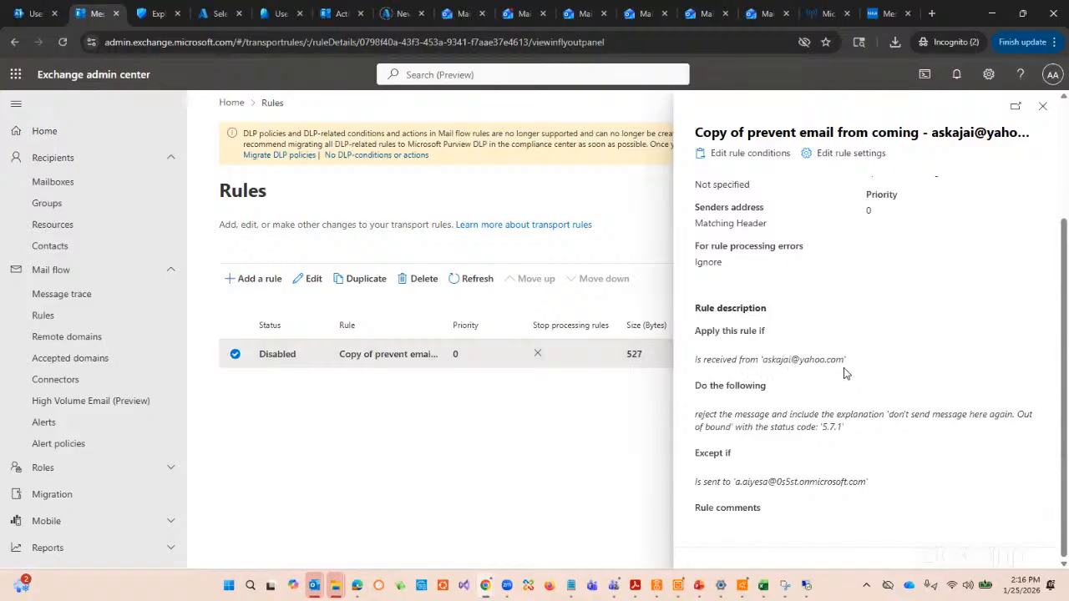
scroll(844, 365, up, 2)
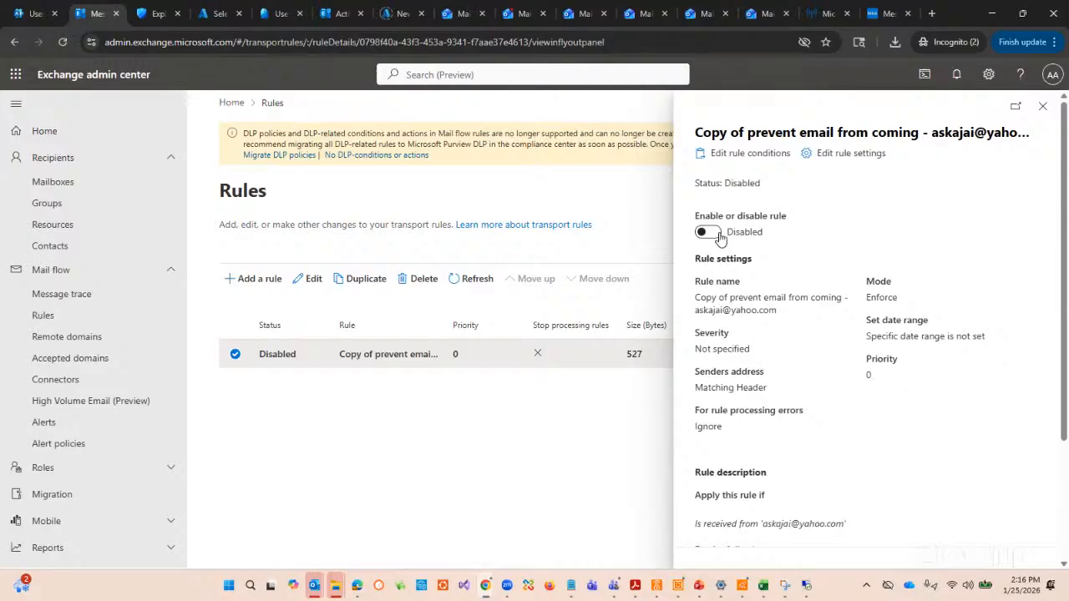
click(1042, 106)
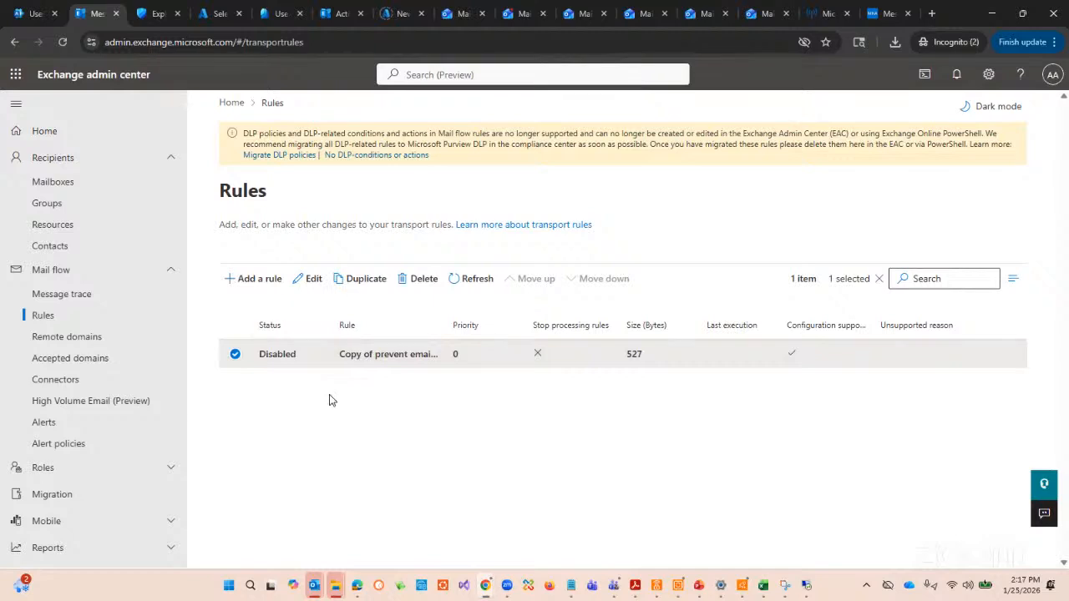
Create a new transport rule from scratch, named "rule 1- prevent" followed by the sender's first name.
click(252, 282)
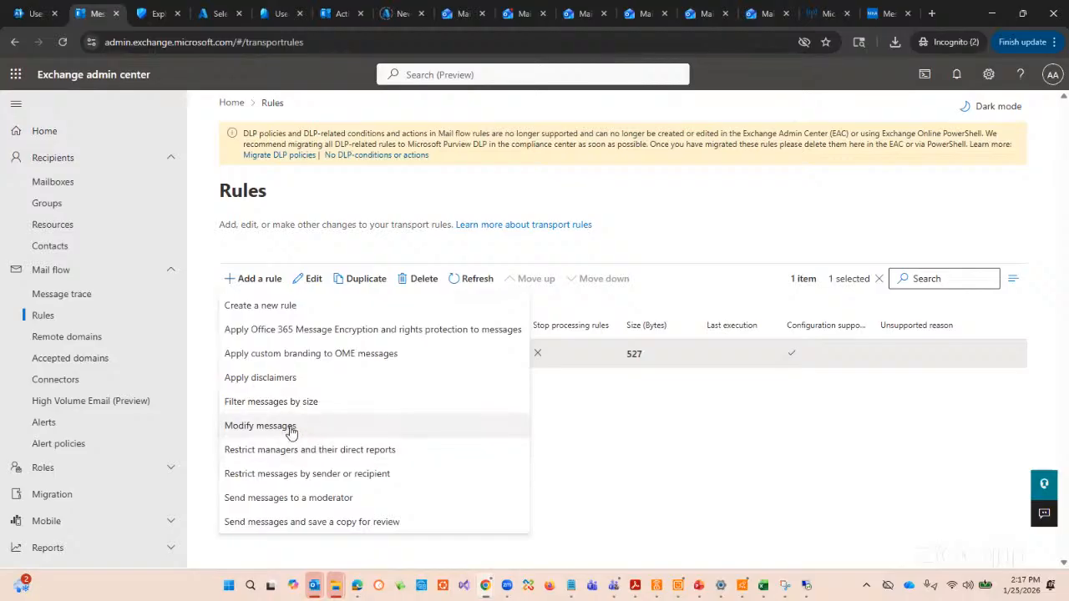
click(276, 307)
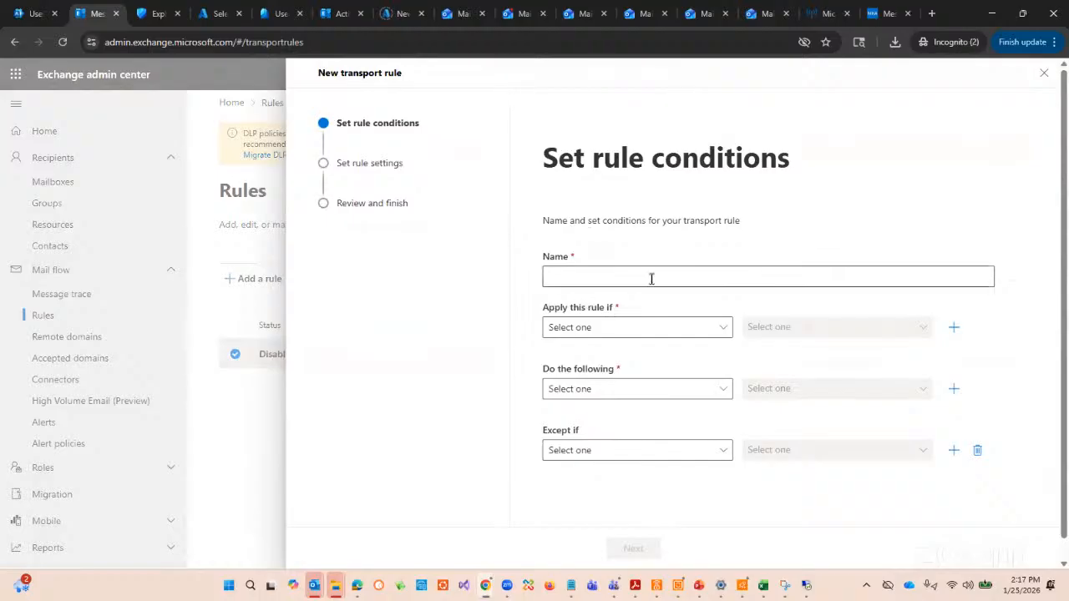
click(652, 278)
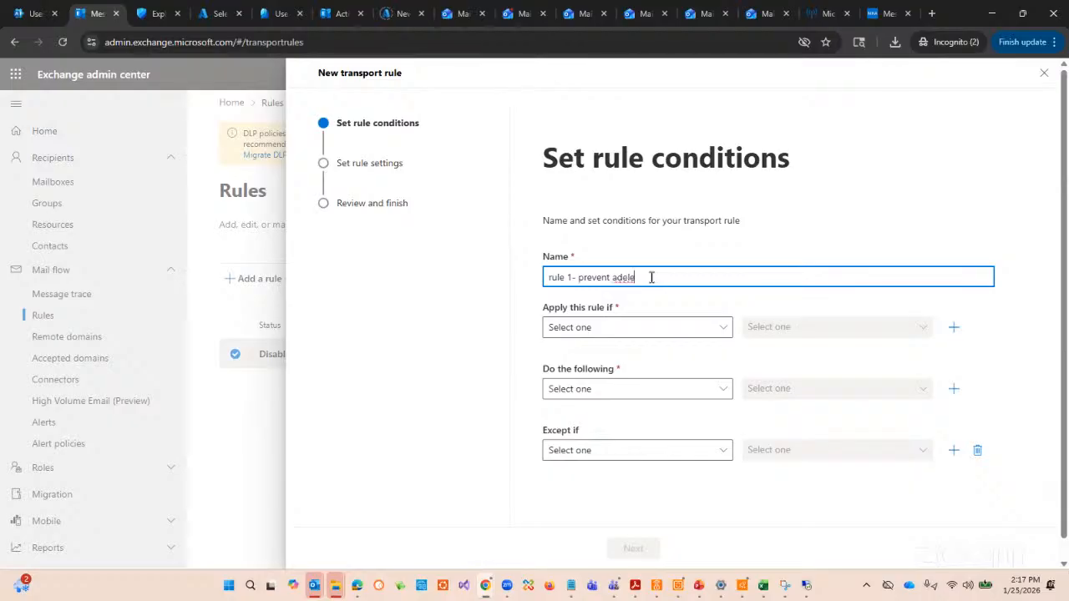
Apply the rule when the sender is this person, selecting the user from the rule name, and choose Redirect the message to as the action.
click(672, 335)
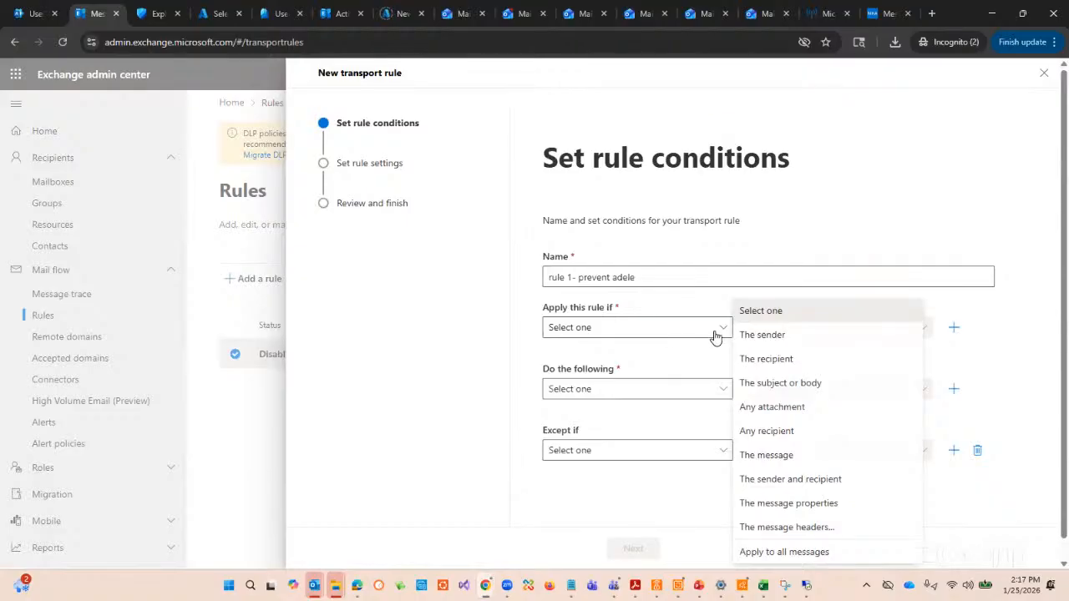
click(785, 335)
click(828, 334)
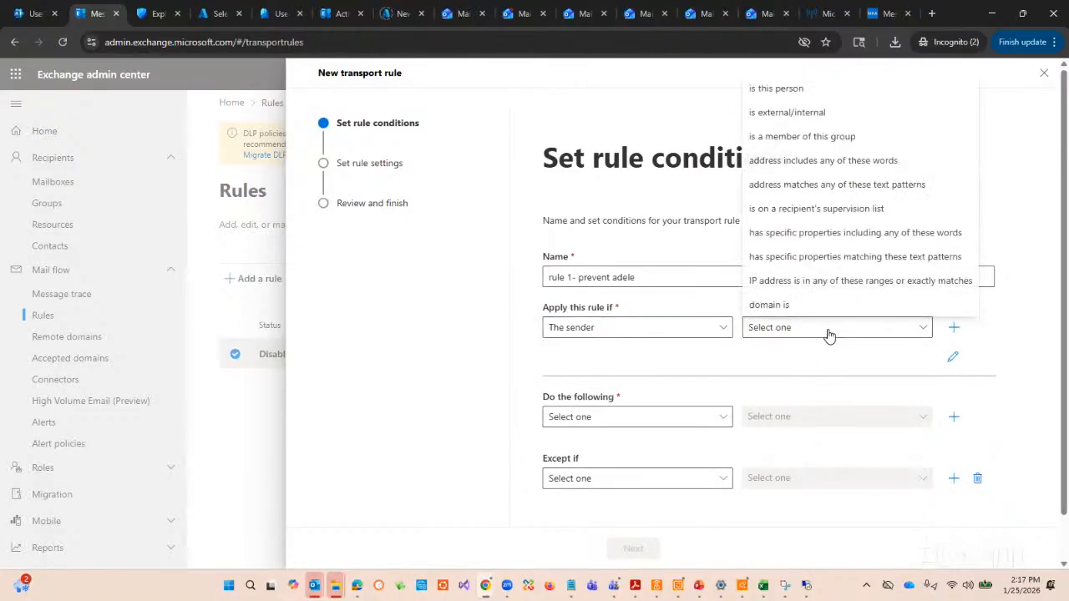
click(786, 90)
click(794, 223)
text(ade)
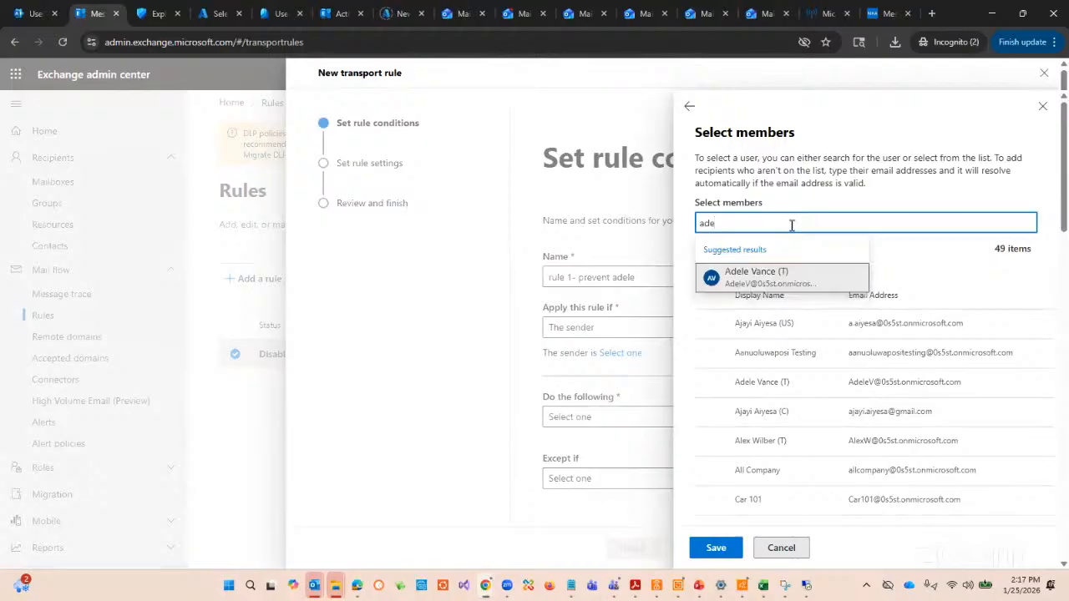
click(784, 282)
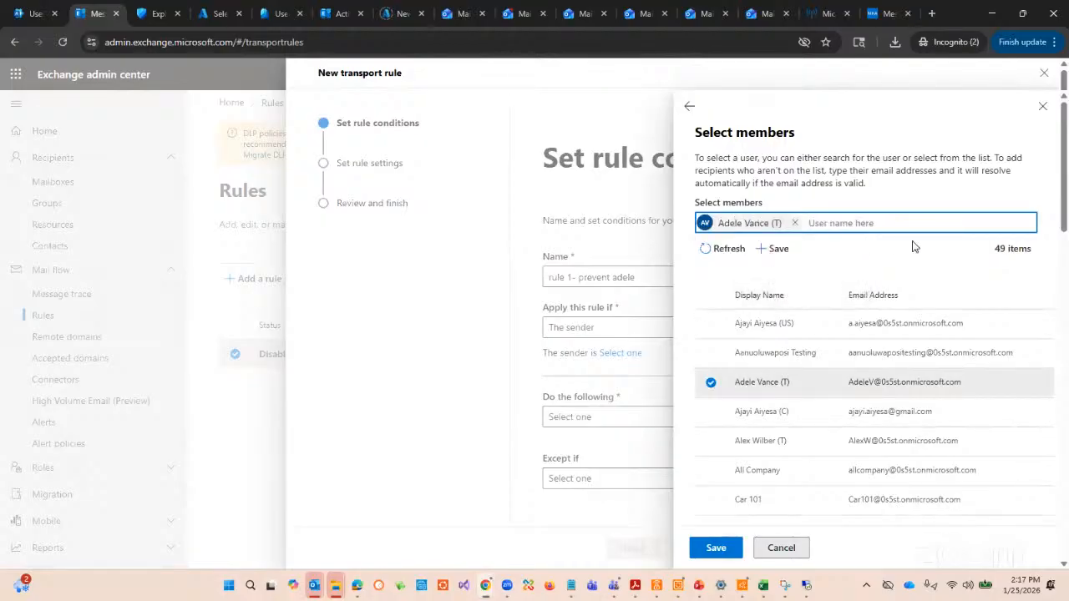
click(717, 548)
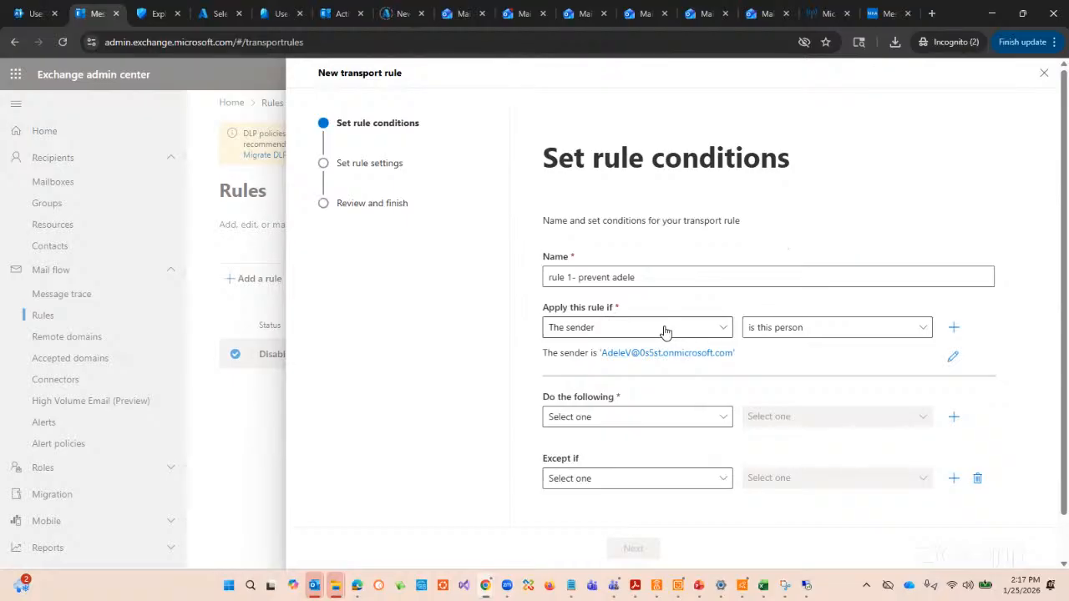
click(671, 420)
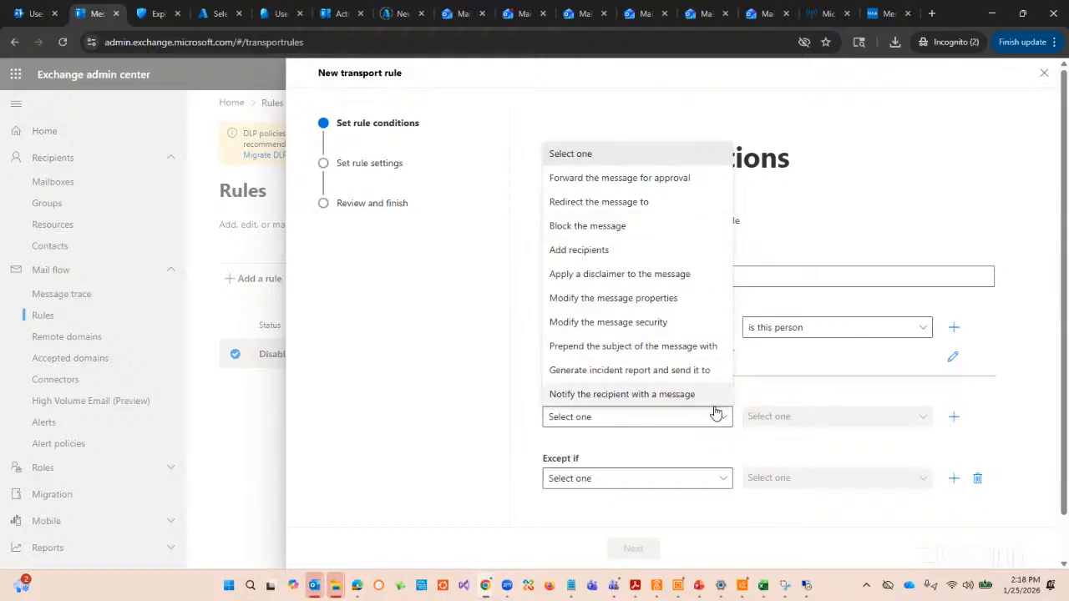
click(595, 205)
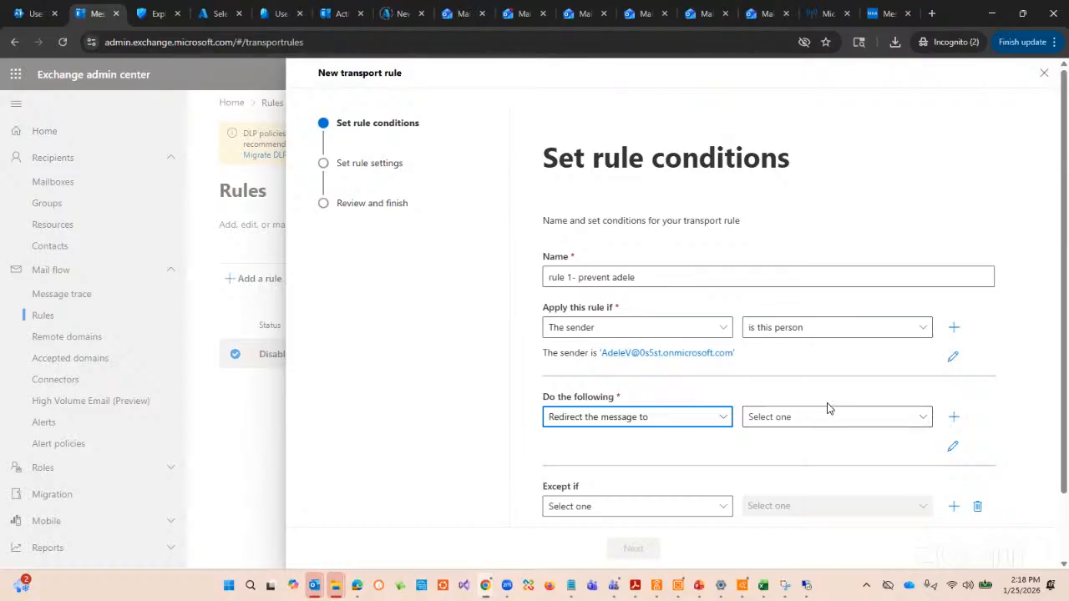
Add a second condition that the recipient is this person, selecting and saving the directory user marked (US).
click(955, 331)
click(640, 423)
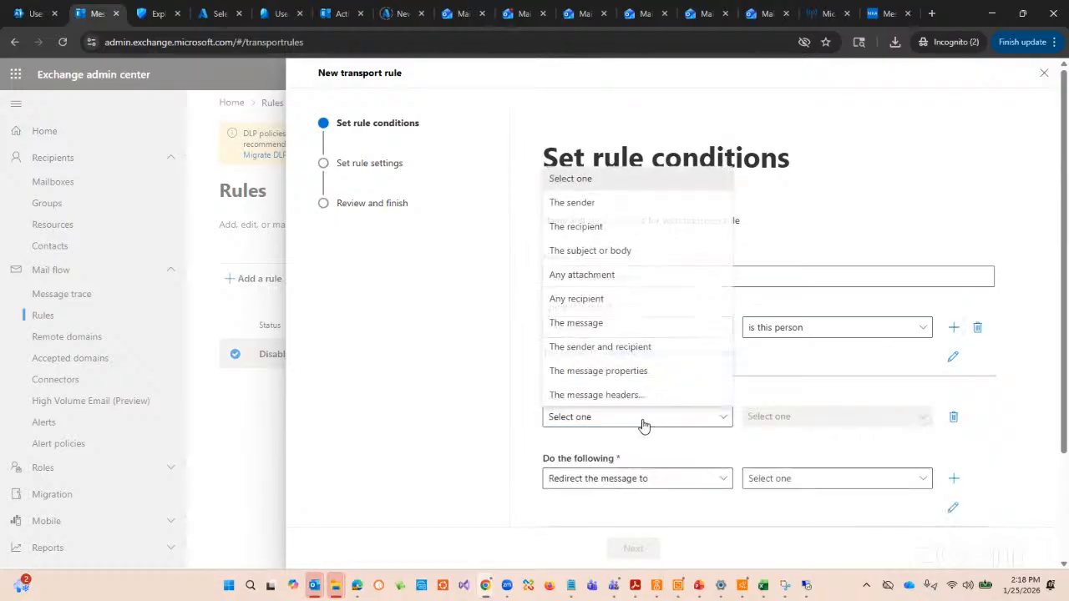
click(610, 298)
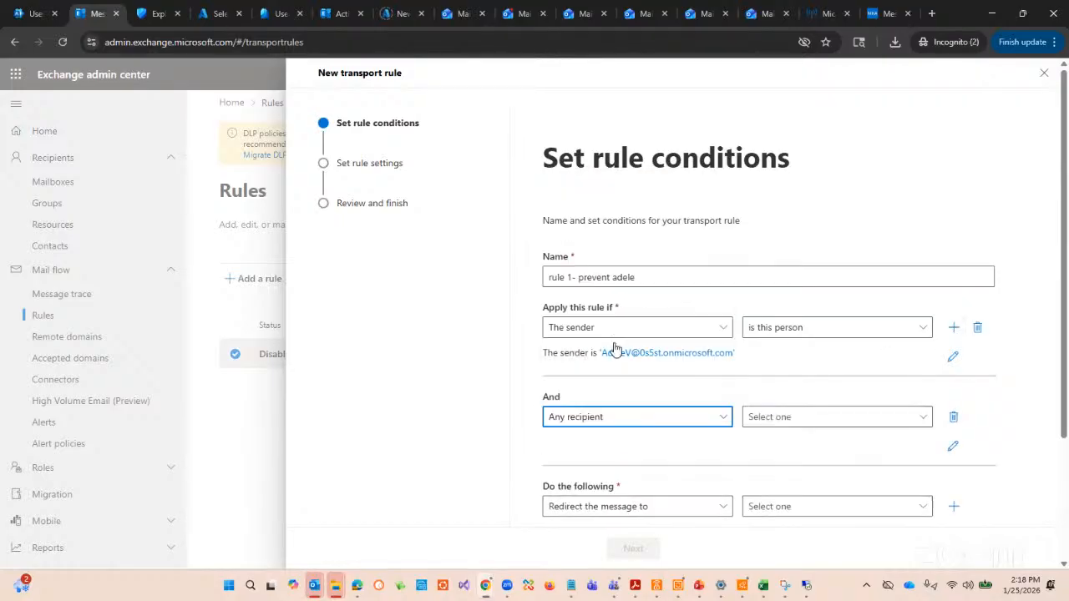
click(772, 422)
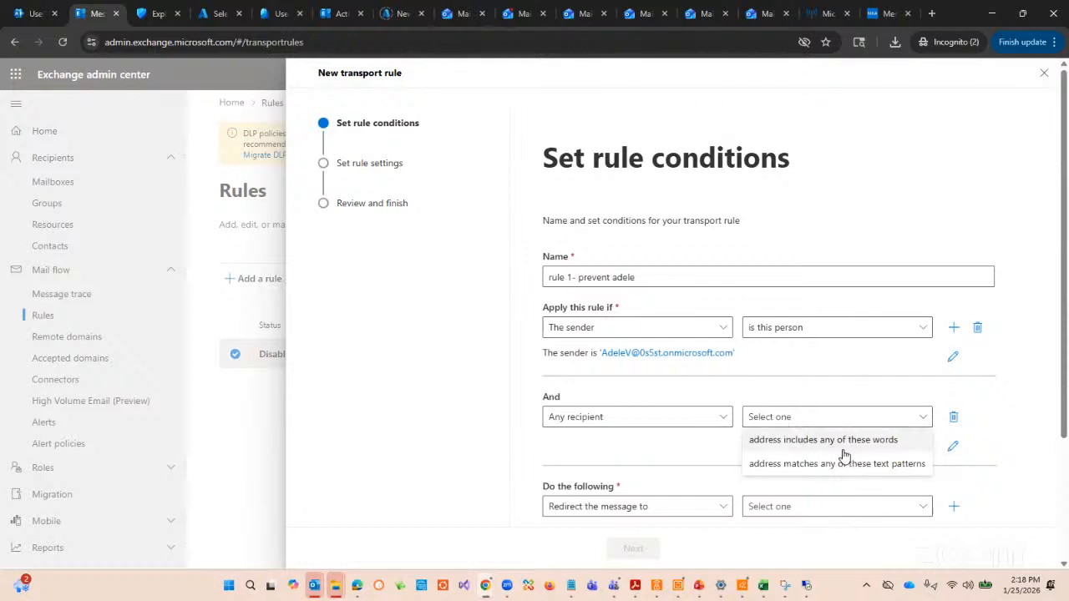
click(648, 416)
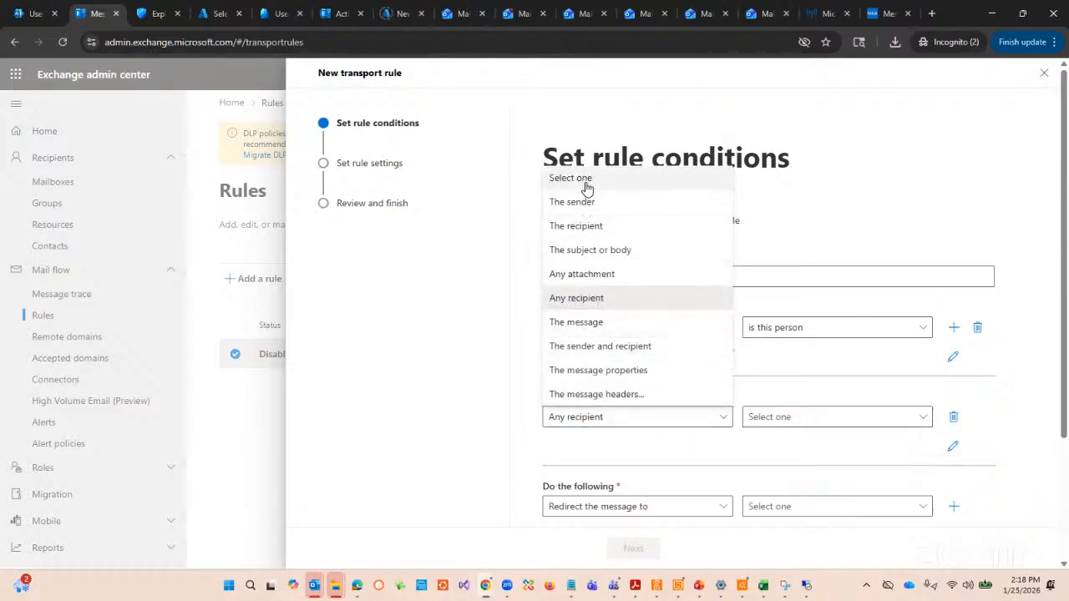
click(588, 226)
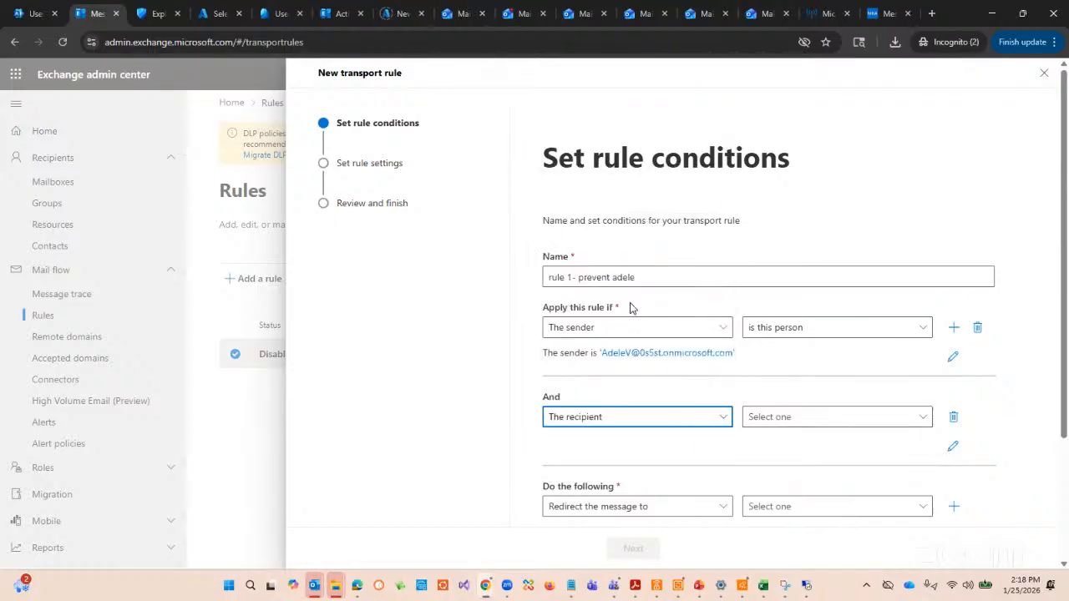
click(825, 422)
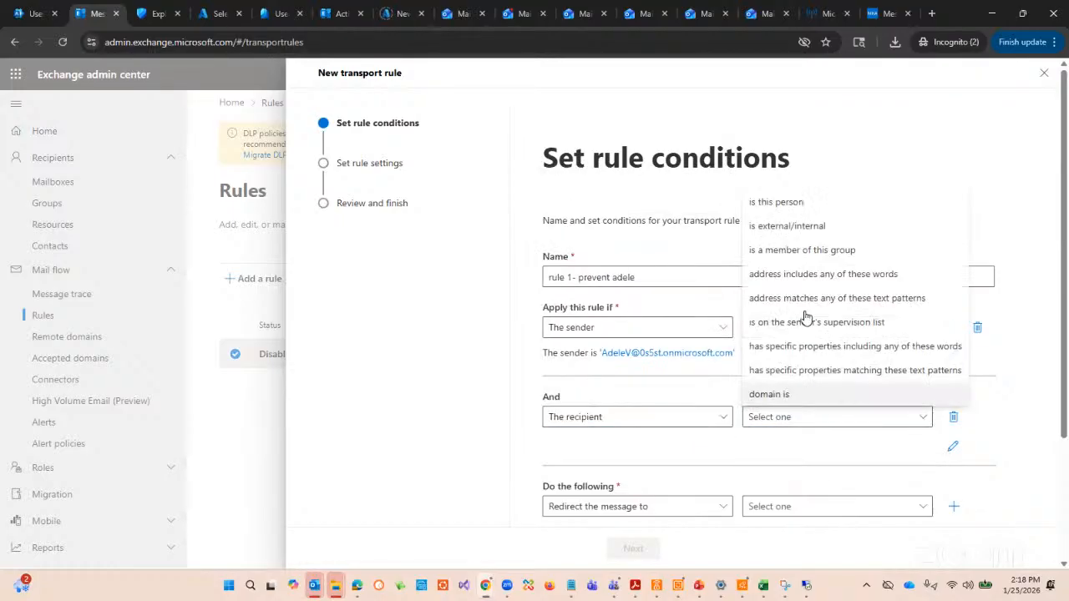
click(790, 207)
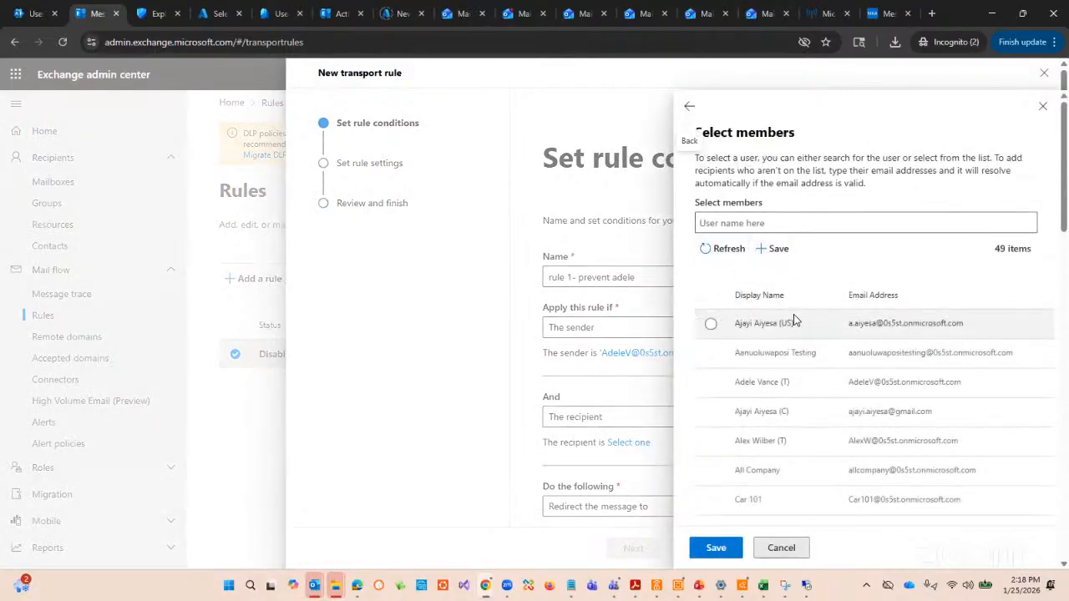
click(710, 323)
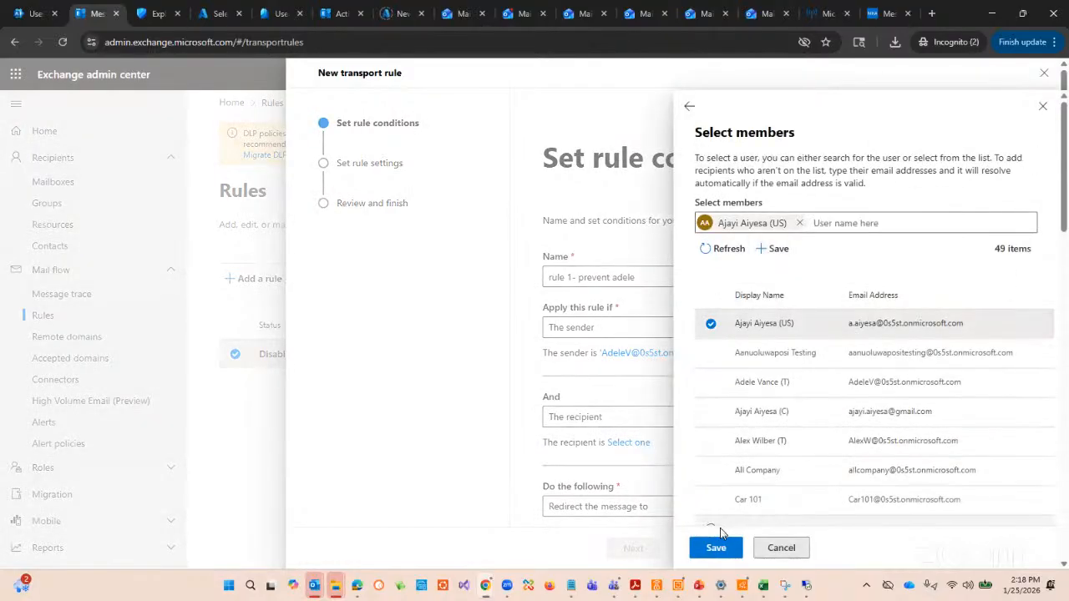
click(720, 548)
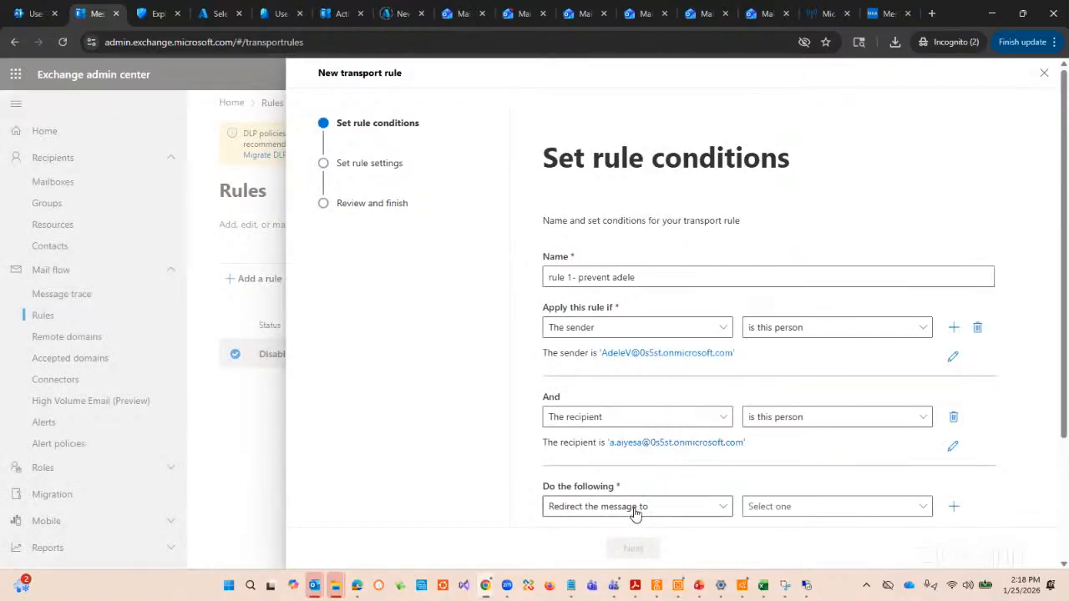
Set the redirect action's target to these recipients, selecting and saving the external contact marked (C).
click(681, 508)
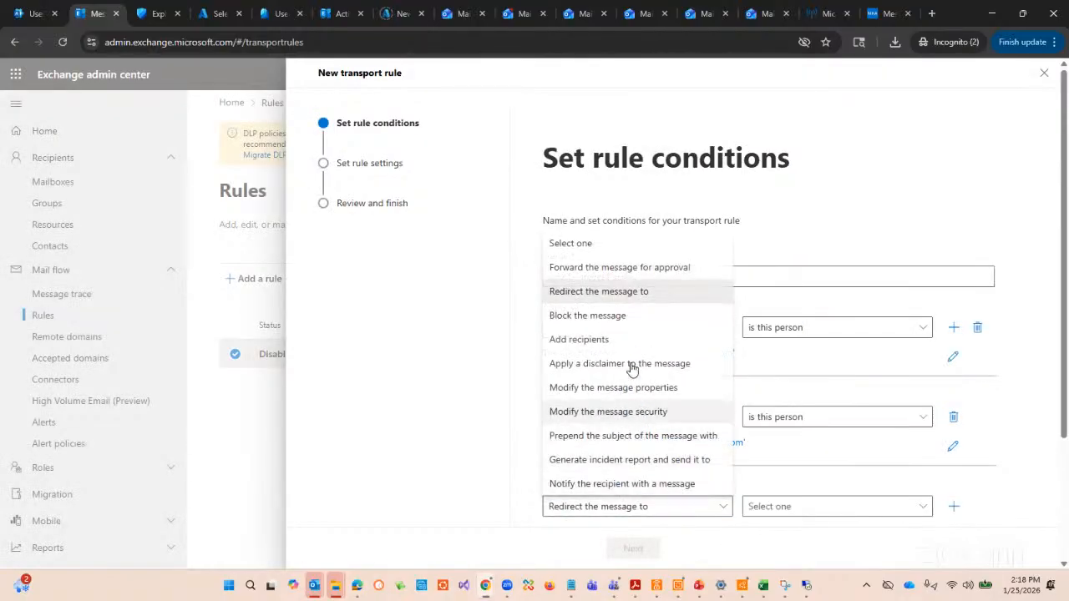
click(628, 292)
click(831, 510)
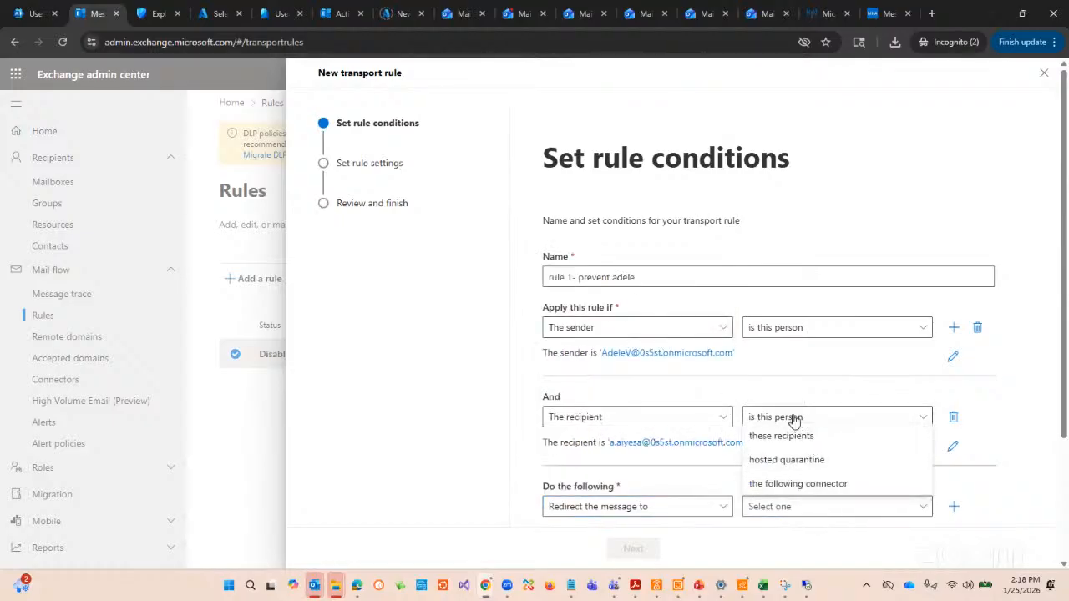
click(792, 443)
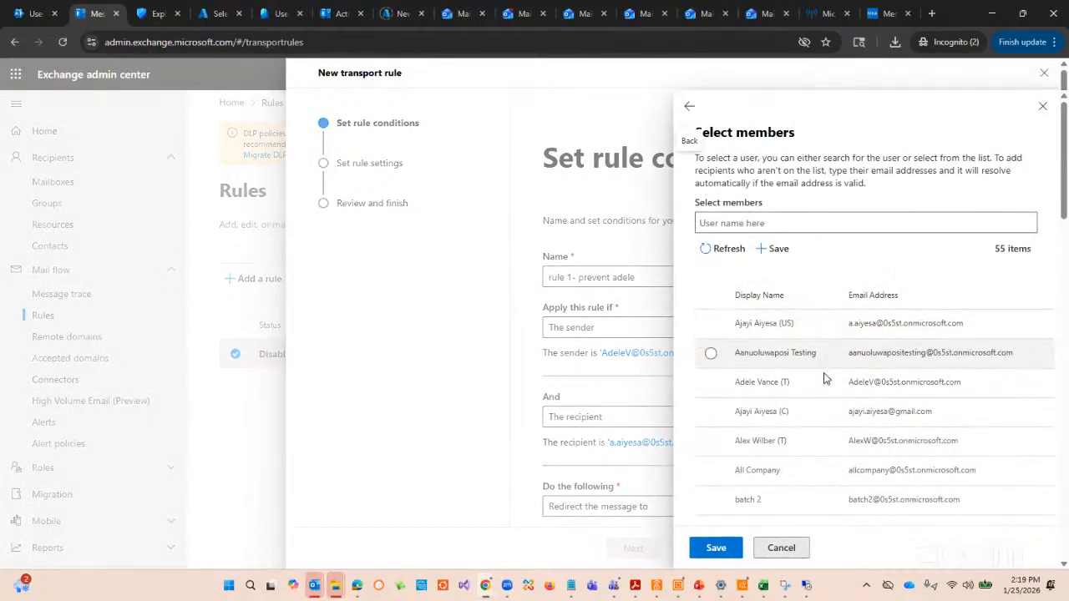
click(711, 413)
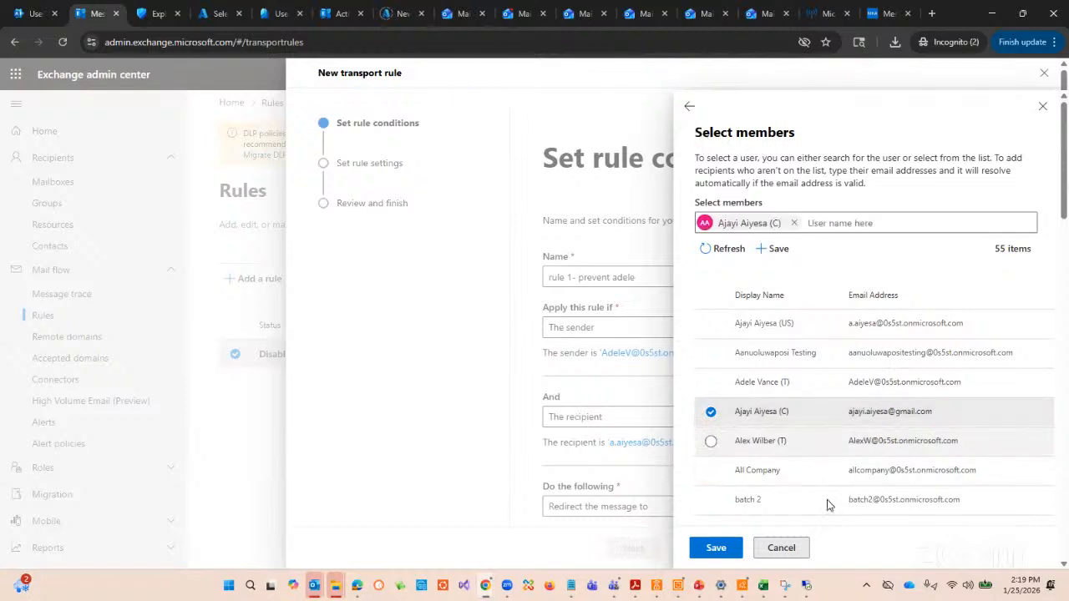
click(716, 548)
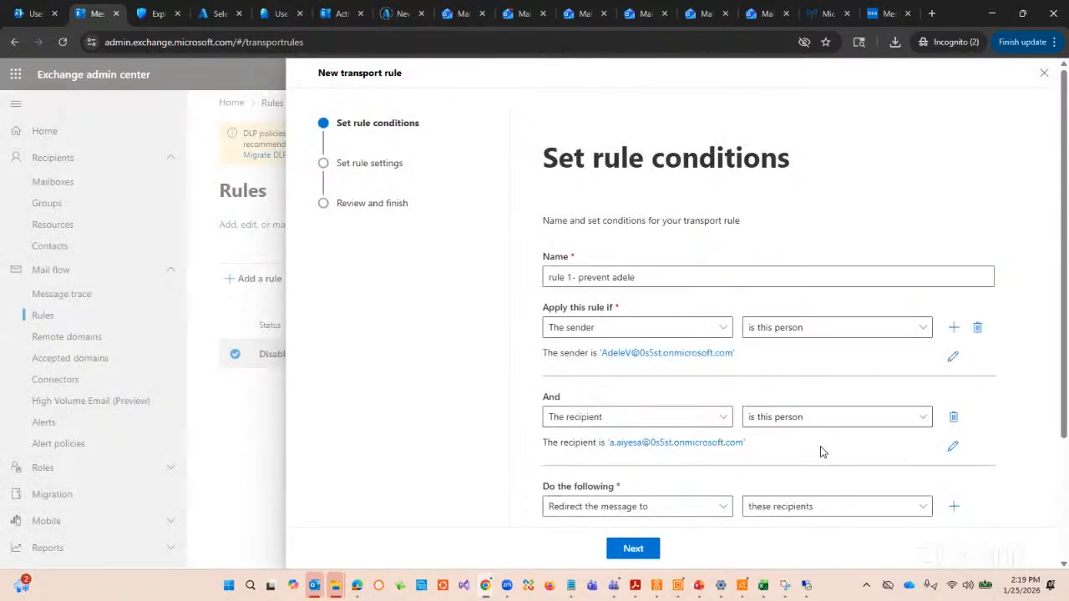
Review the rule's conditions, keep the default settings with Enforce mode, and finish creating the transport rule.
scroll(757, 462, down, 2)
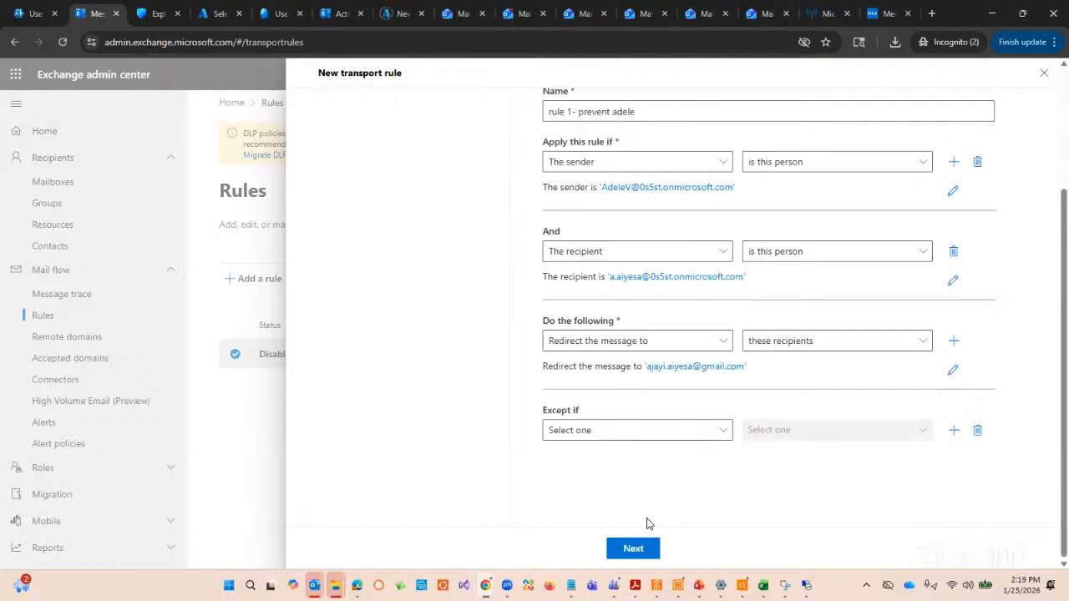
scroll(646, 523, up, 2)
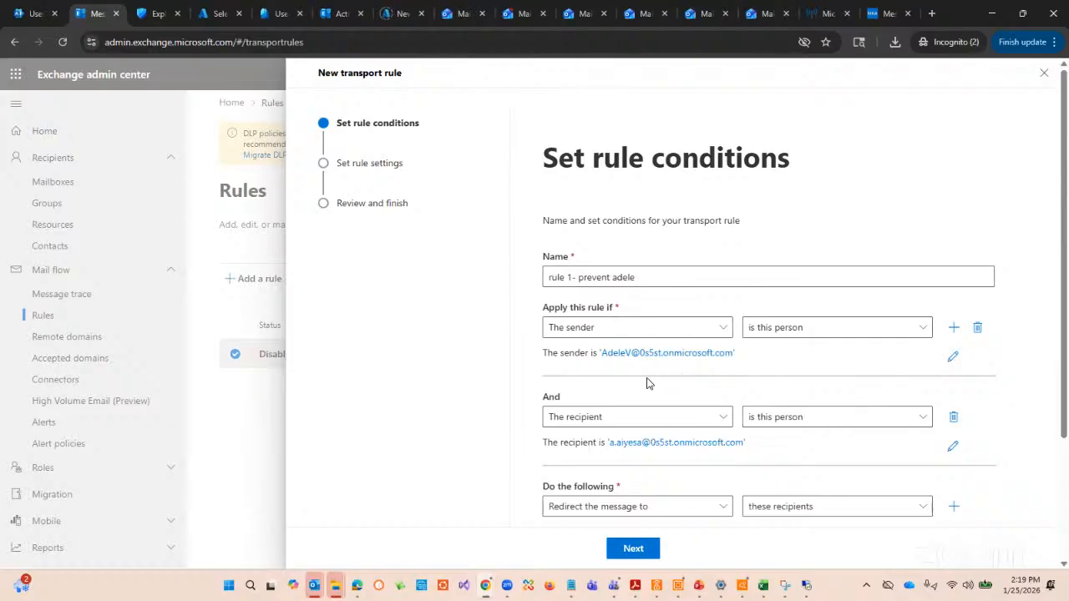
scroll(662, 489, down, 1)
scroll(664, 492, down, 2)
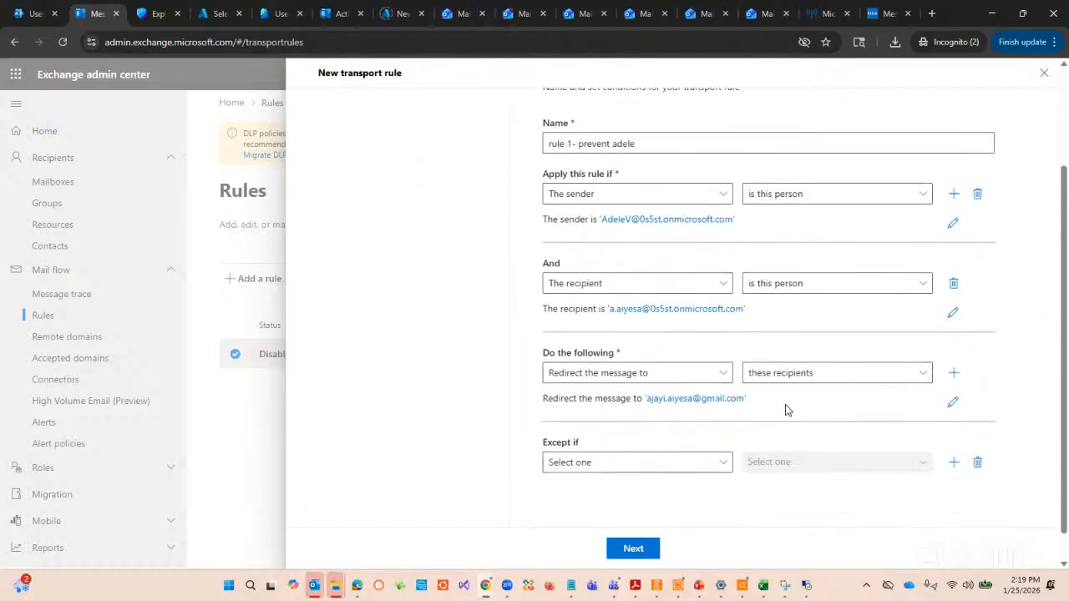
click(634, 549)
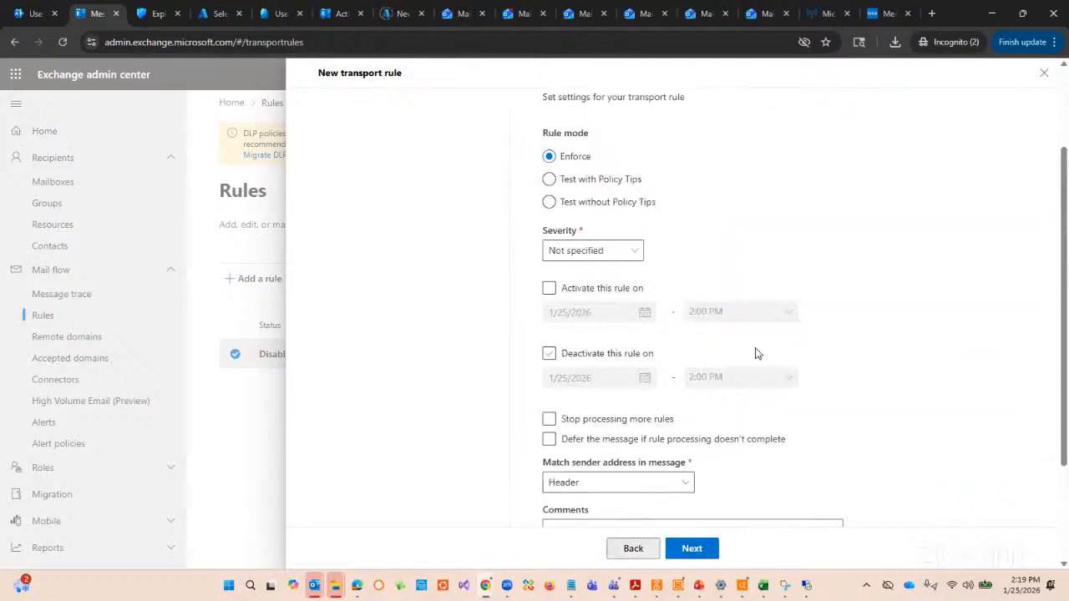
scroll(752, 451, down, 3)
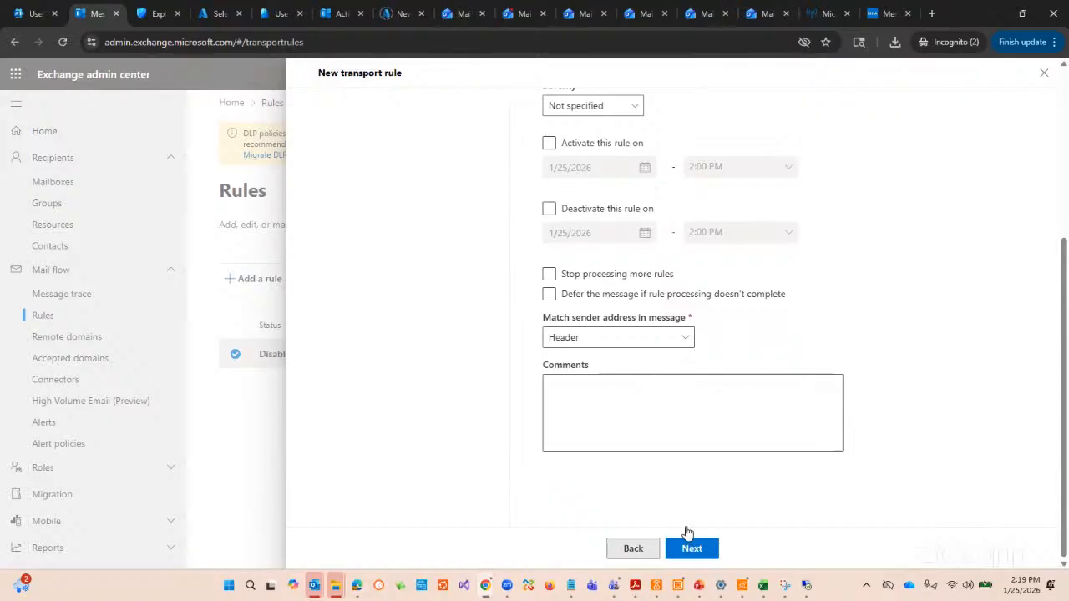
click(704, 550)
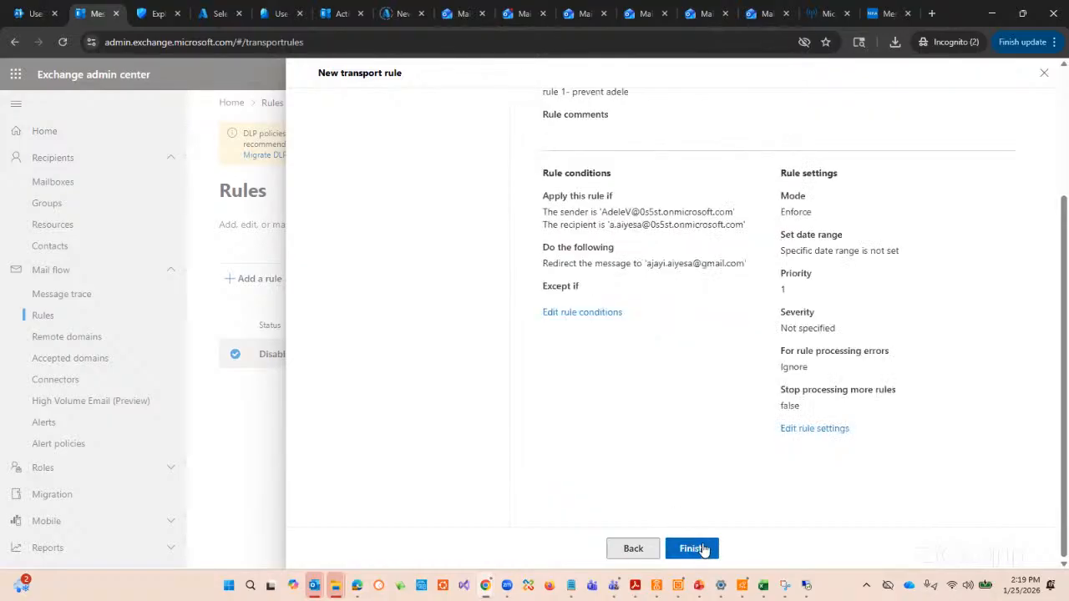
click(702, 549)
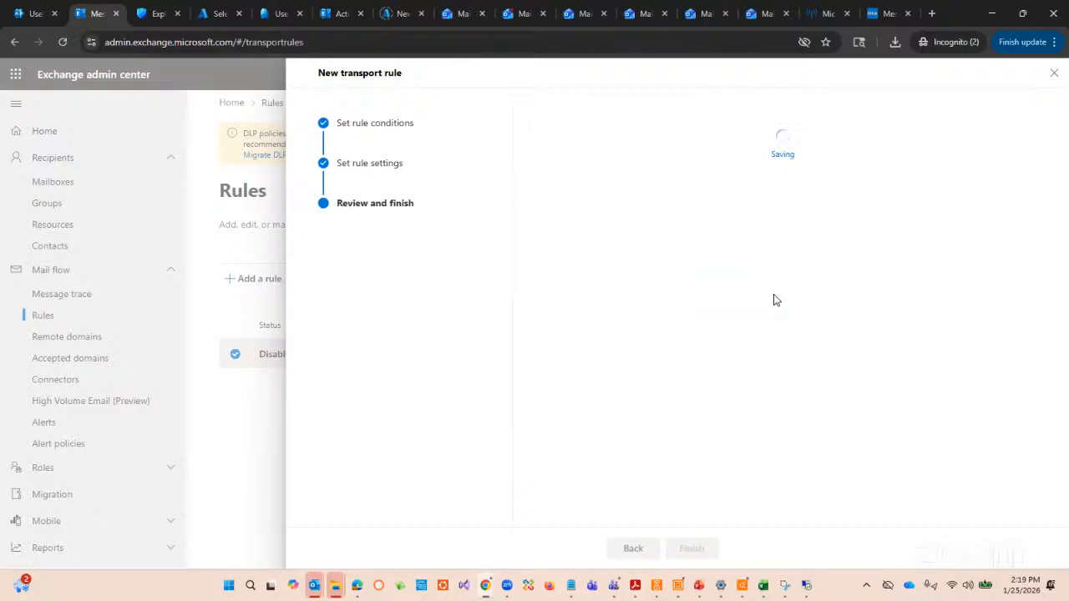
click(645, 549)
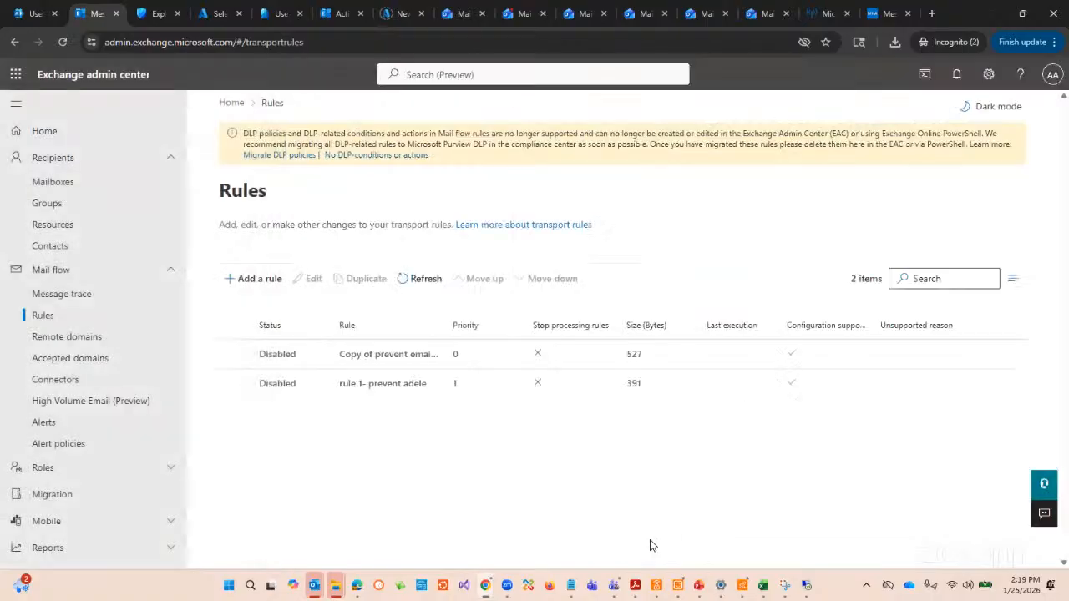
Enable the new "rule 1- prevent" transport rule from its details and close them.
click(235, 384)
click(277, 384)
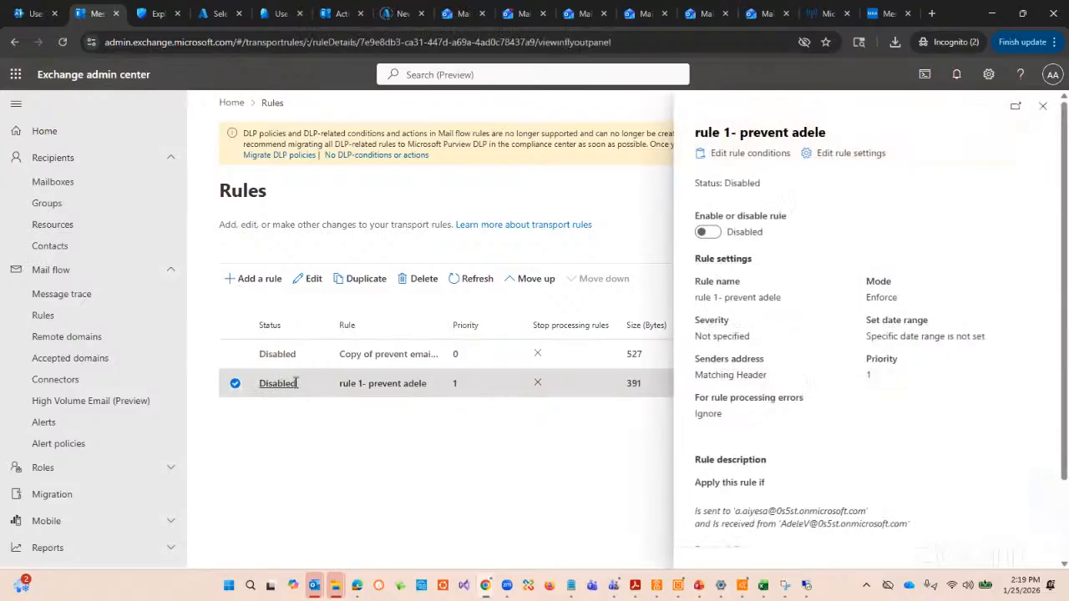
click(707, 233)
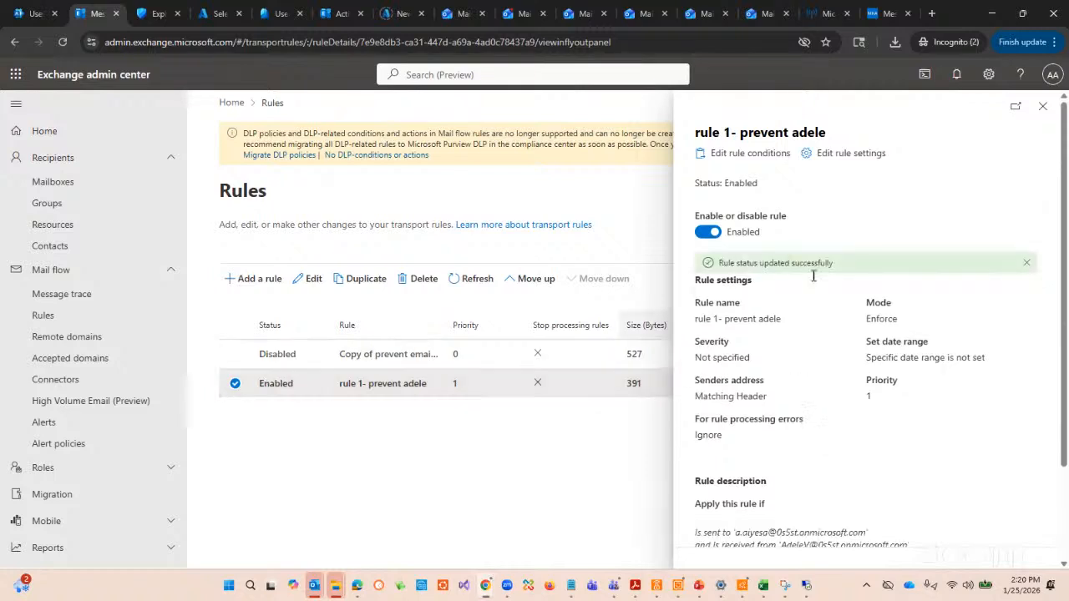
click(1042, 106)
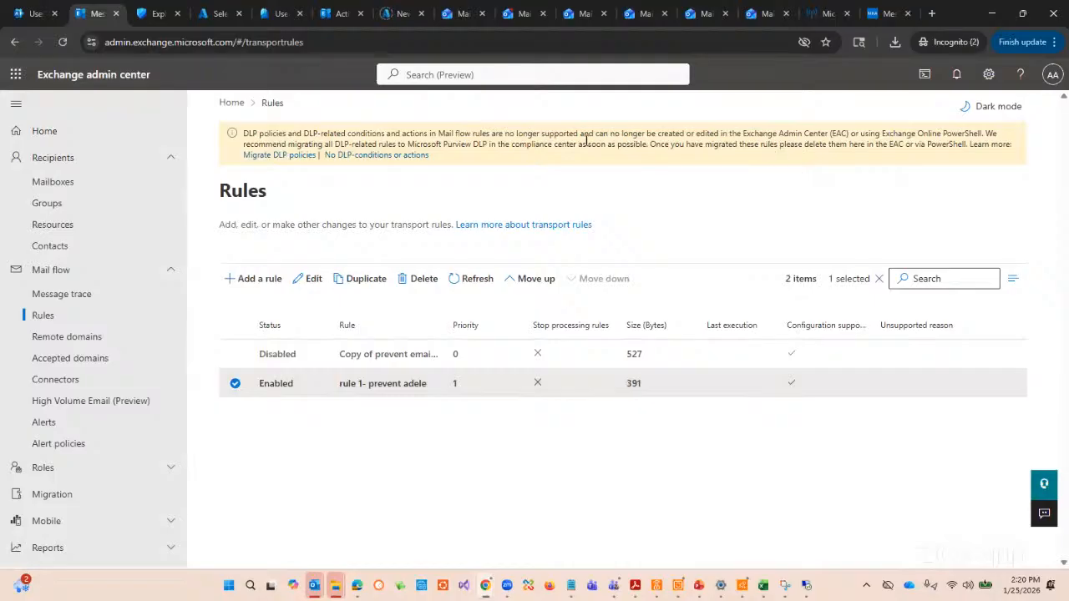
Switch to the Outlook mailbox of the rule's sender and start a new message addressed to the contact marked (US).
click(769, 18)
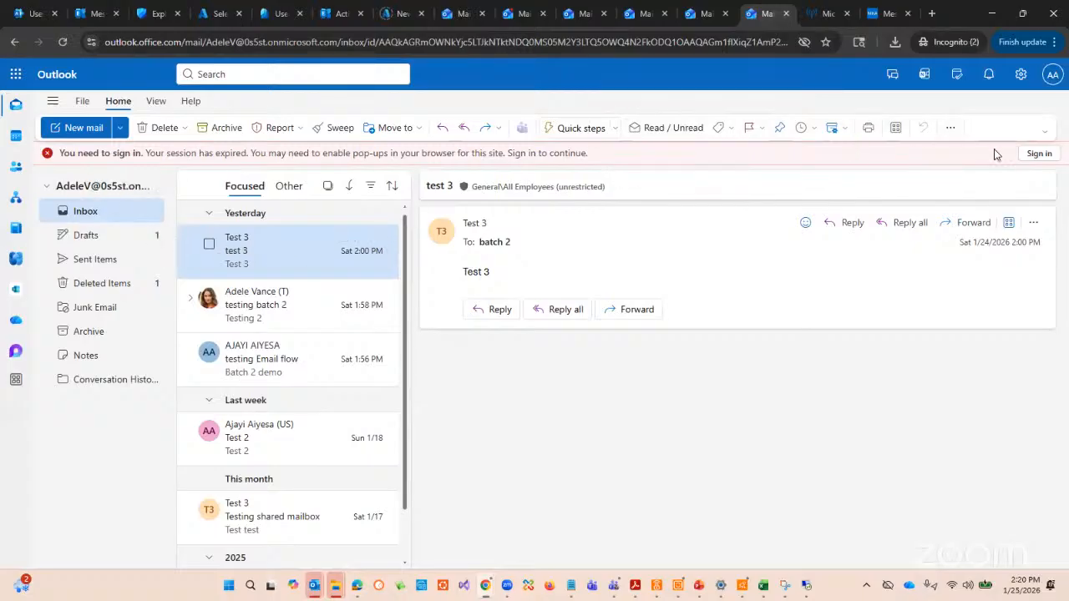
click(704, 18)
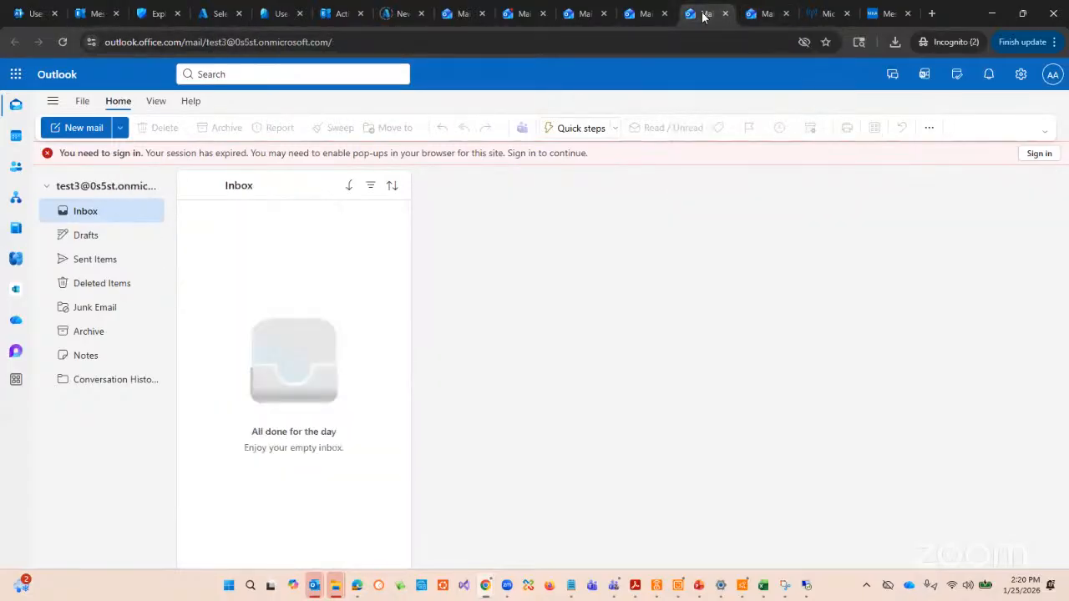
click(644, 15)
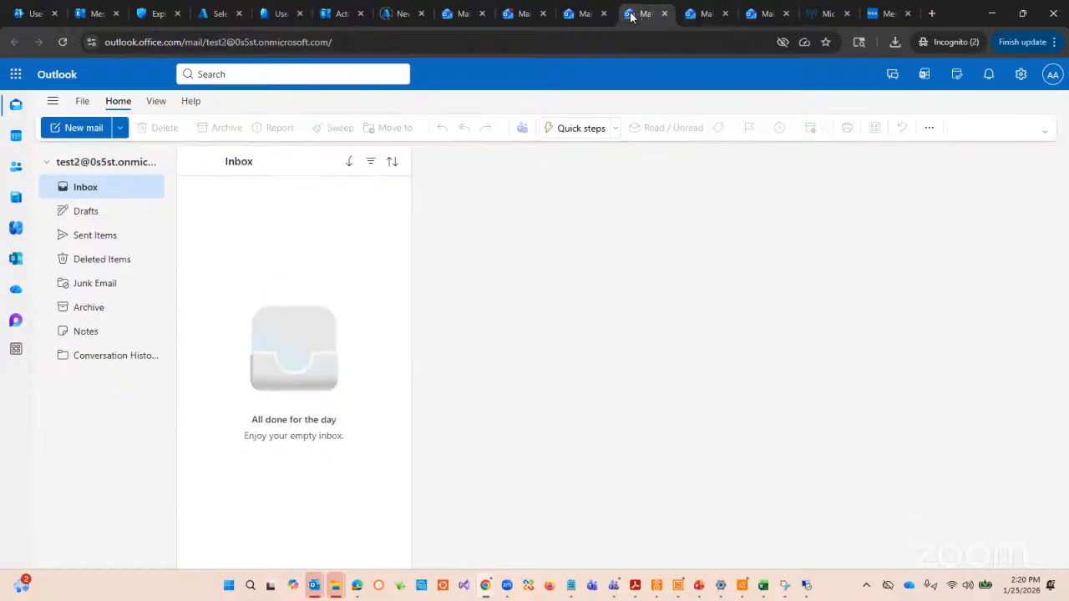
click(582, 14)
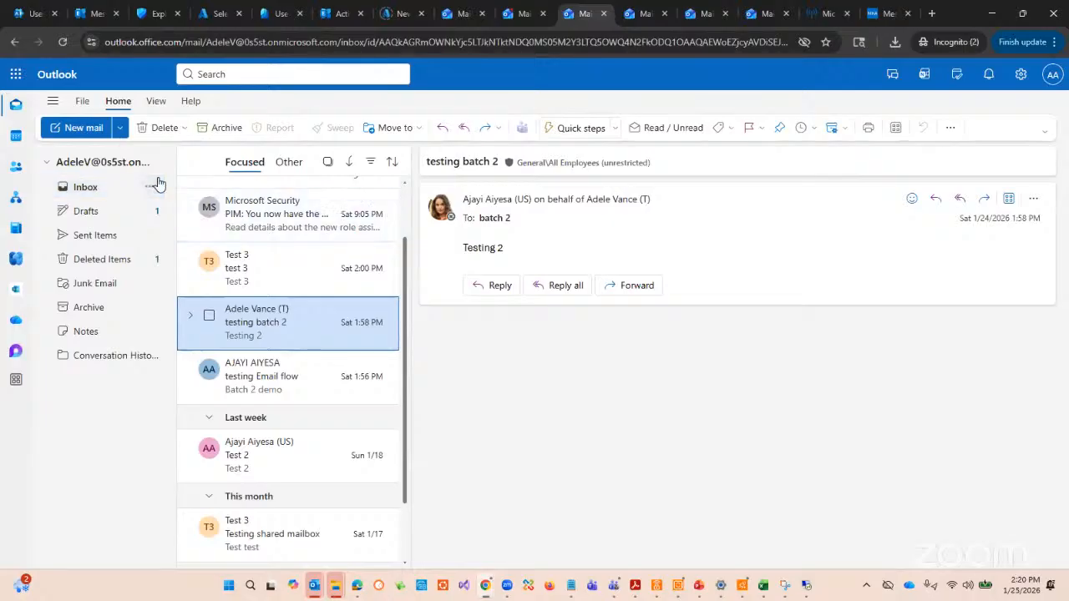
click(77, 130)
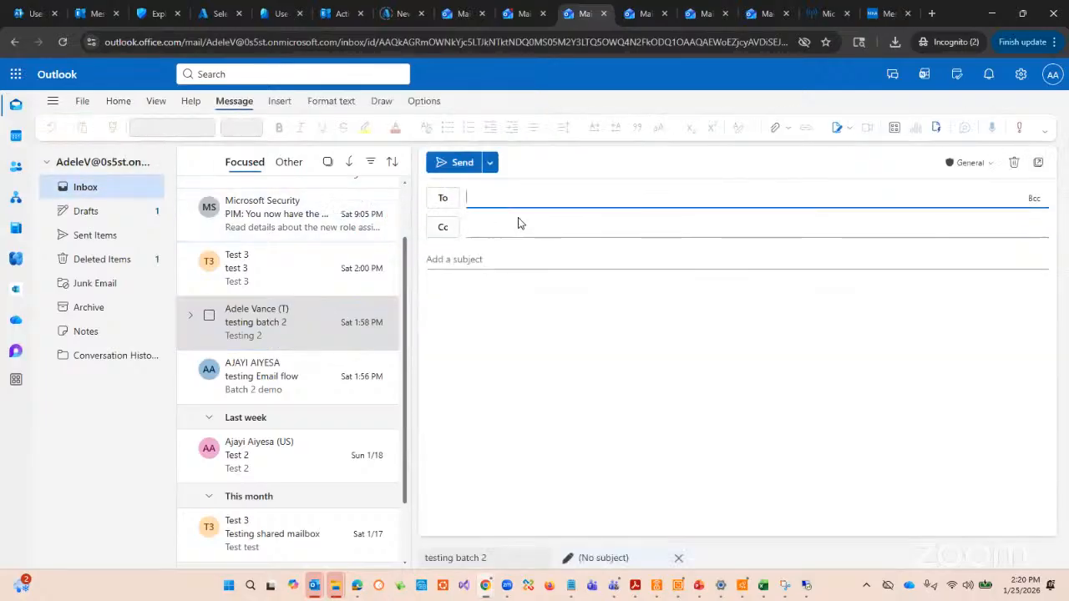
click(519, 200)
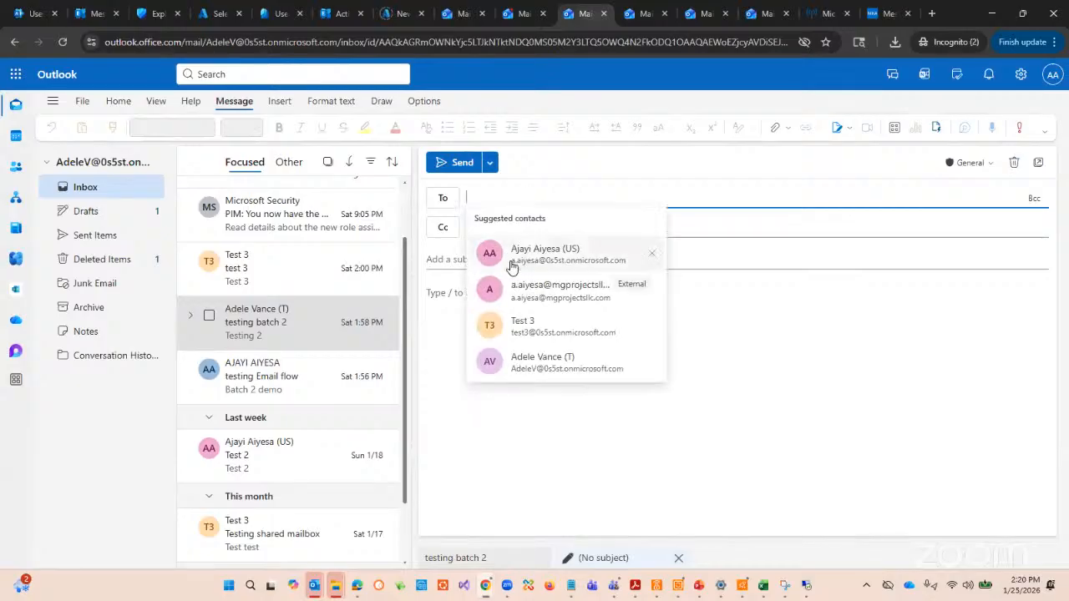
click(549, 260)
click(535, 258)
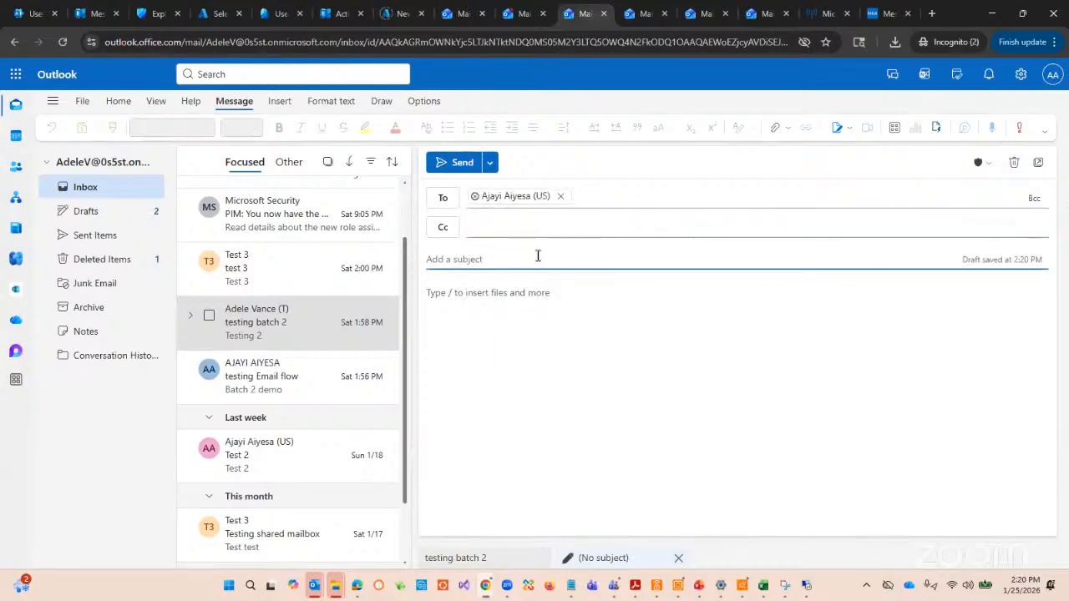
Use "Test continue" as both subject and body, send the message, and allow Outlook access to the clipboard.
text(Test)
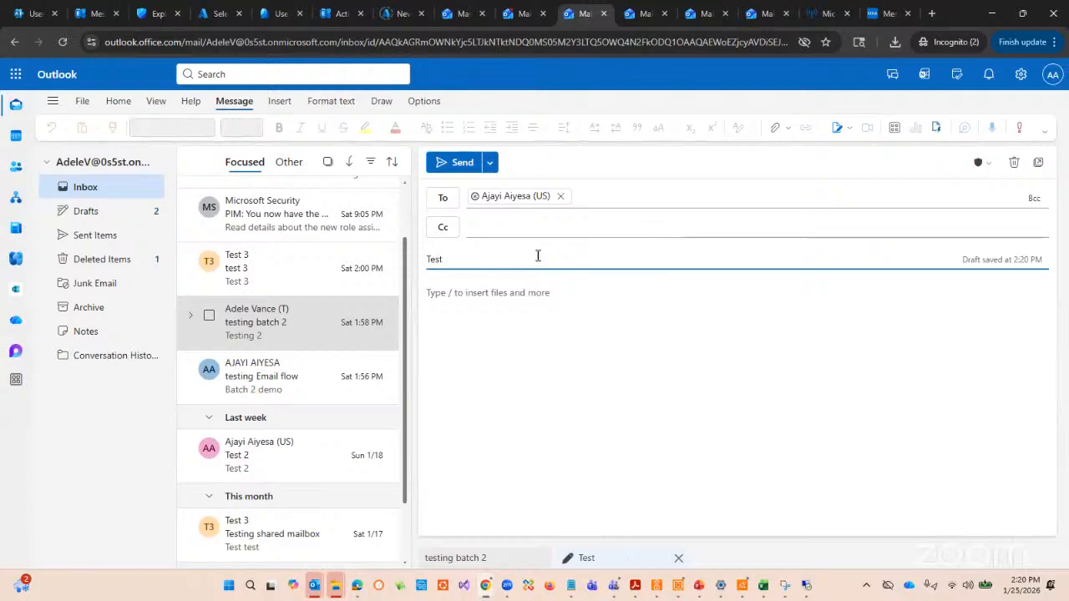
text( continue)
drag(543, 257, 393, 263)
key(ctrl+c)
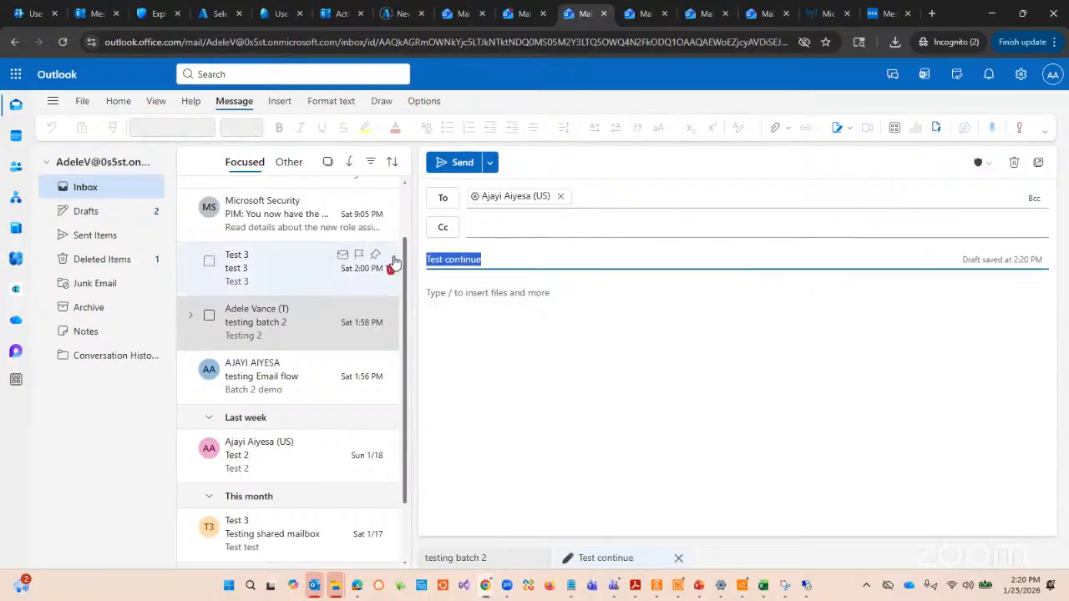
click(532, 295)
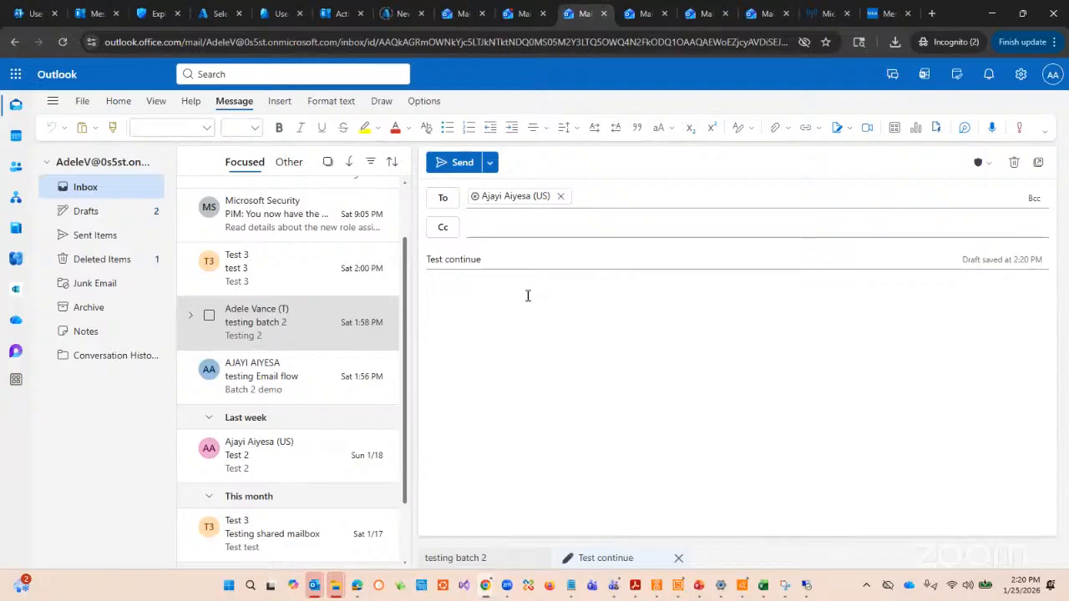
key(ctrl+v)
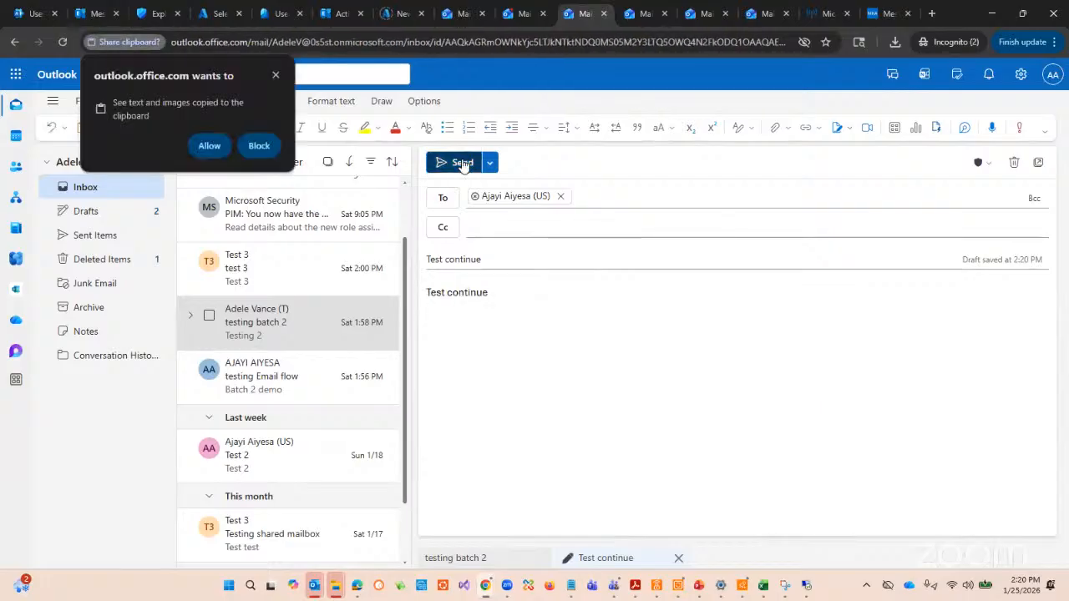
click(462, 163)
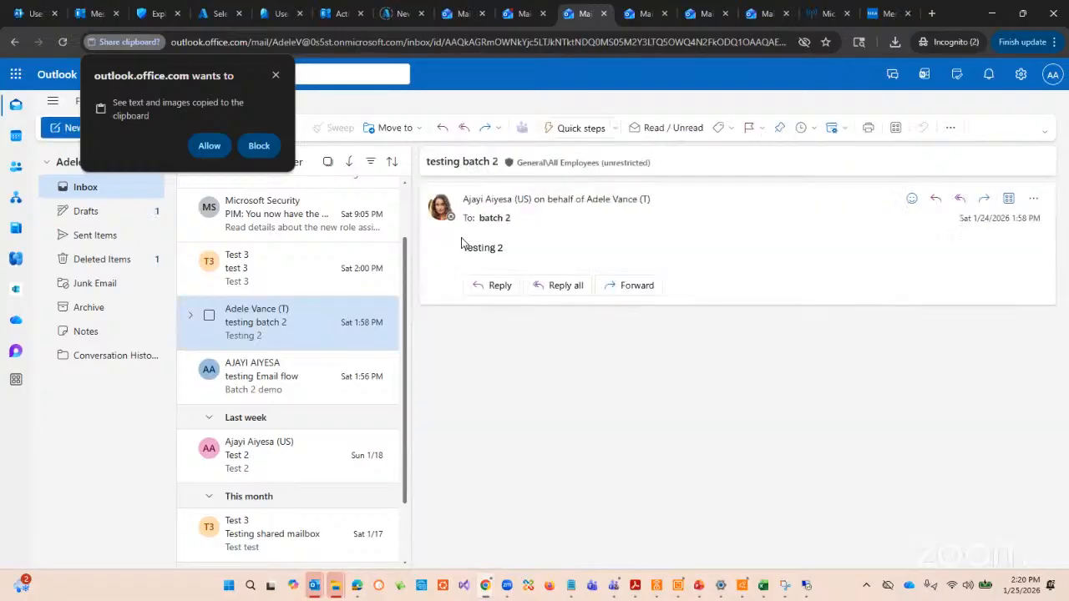
click(209, 147)
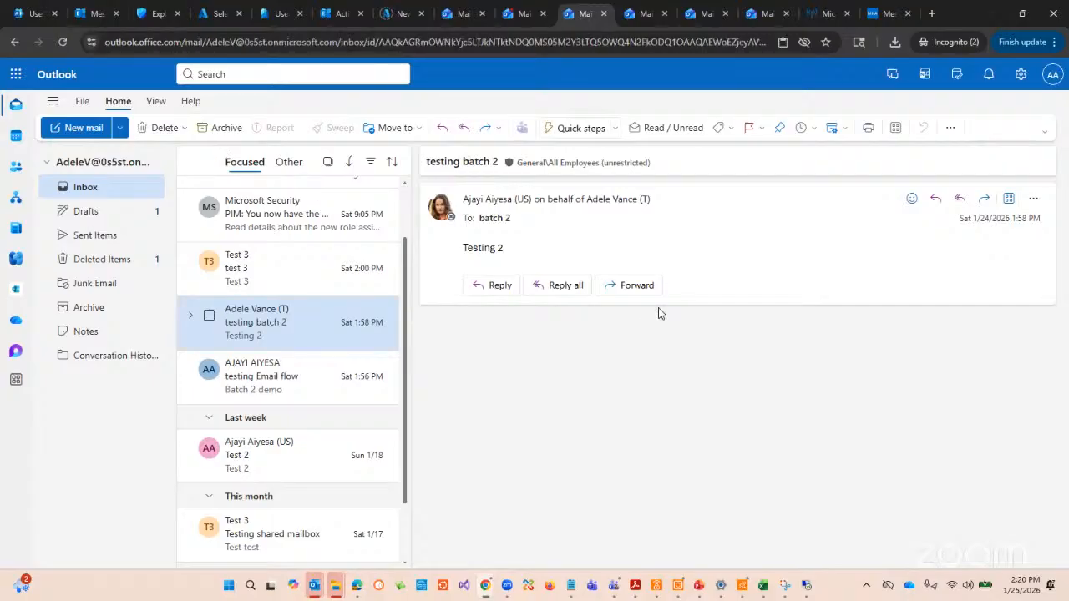
Check the Outlook inbox of the original recipient marked (US) for the test message.
click(517, 14)
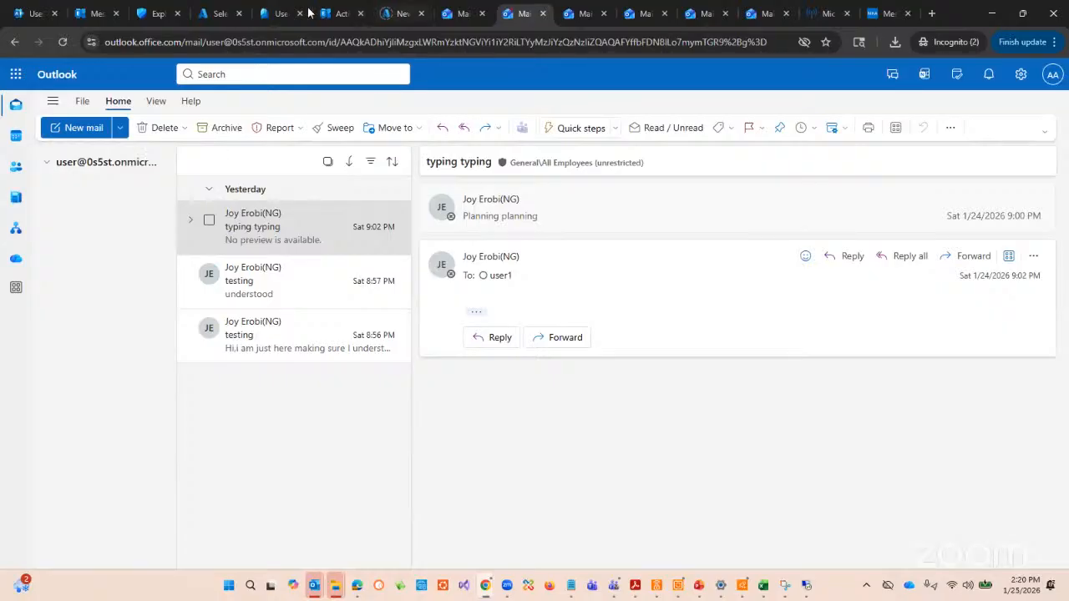
click(456, 14)
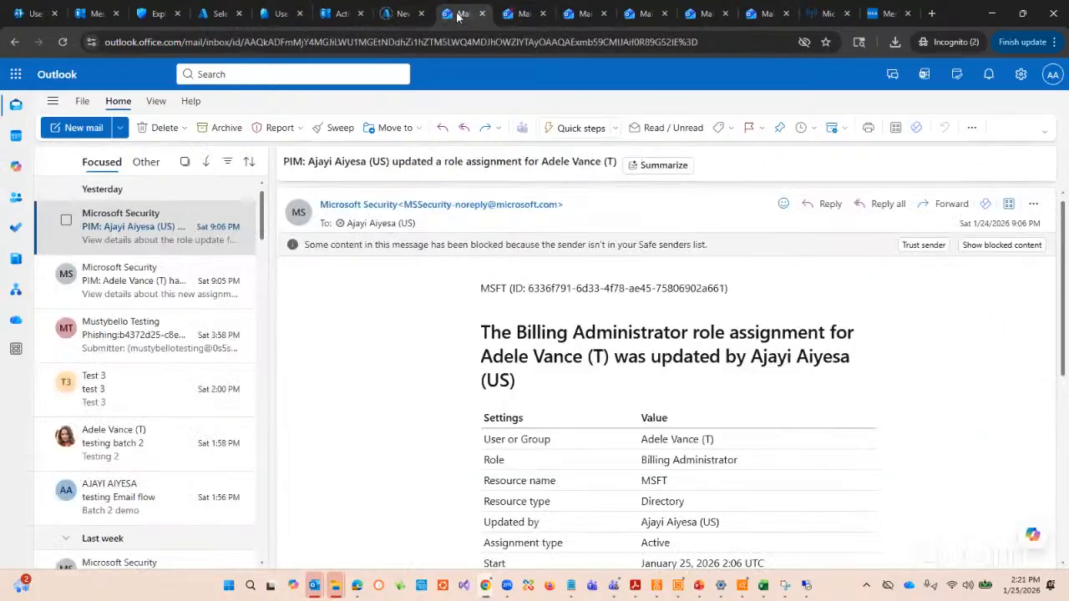
click(150, 276)
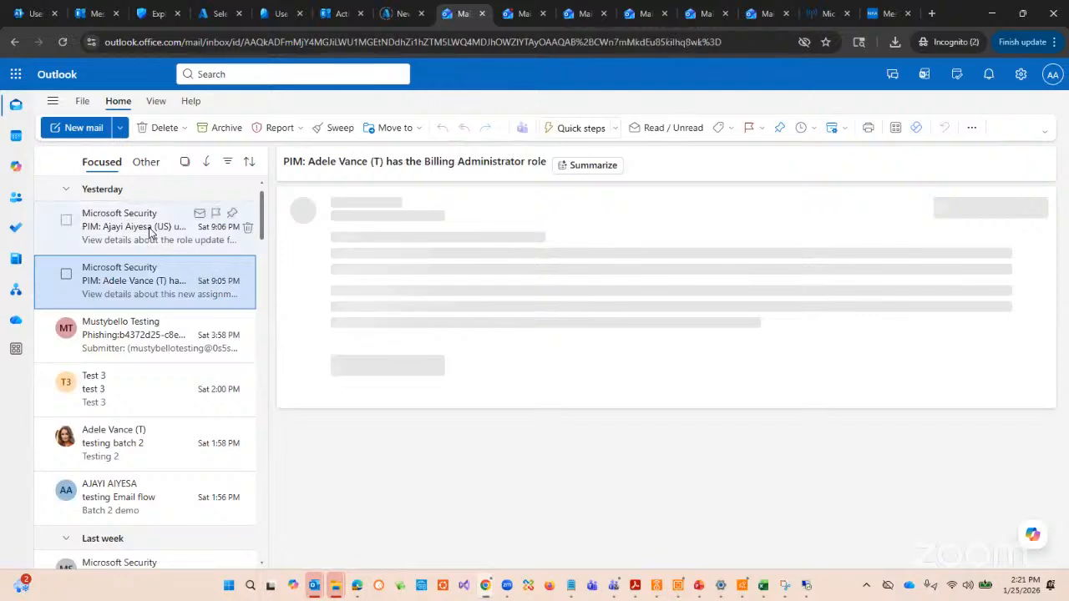
click(159, 228)
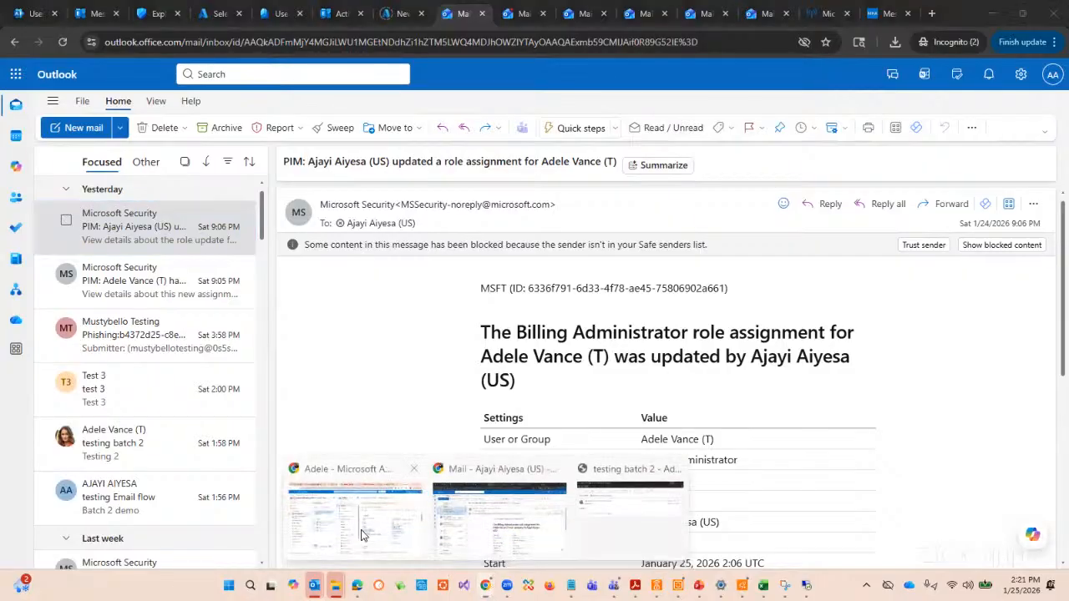
Switch to the external contact's Gmail account and check the inbox and starred mail for the redirected test message.
click(366, 535)
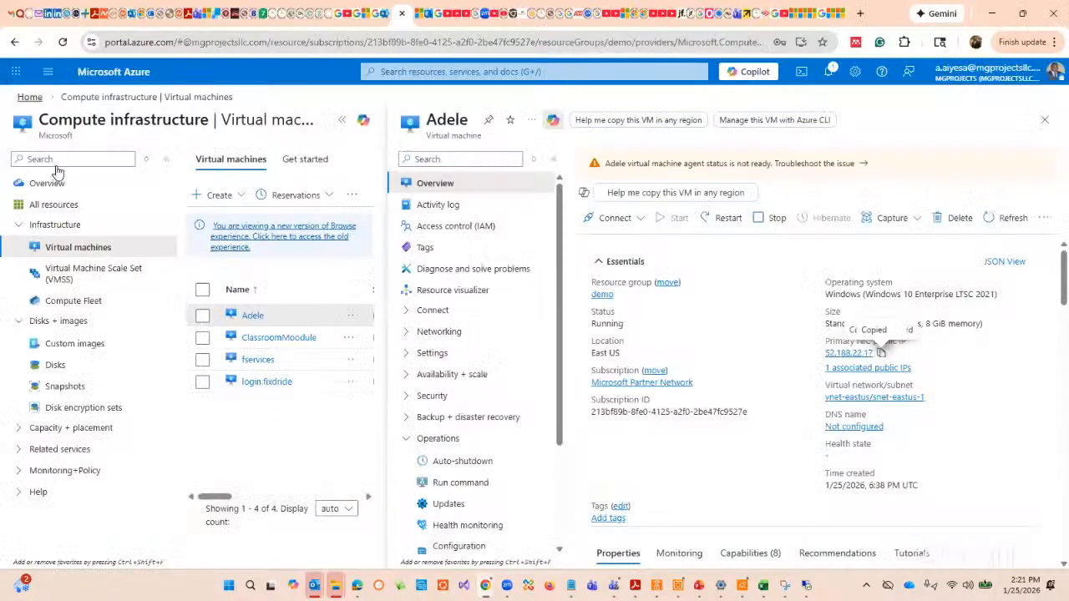
click(31, 15)
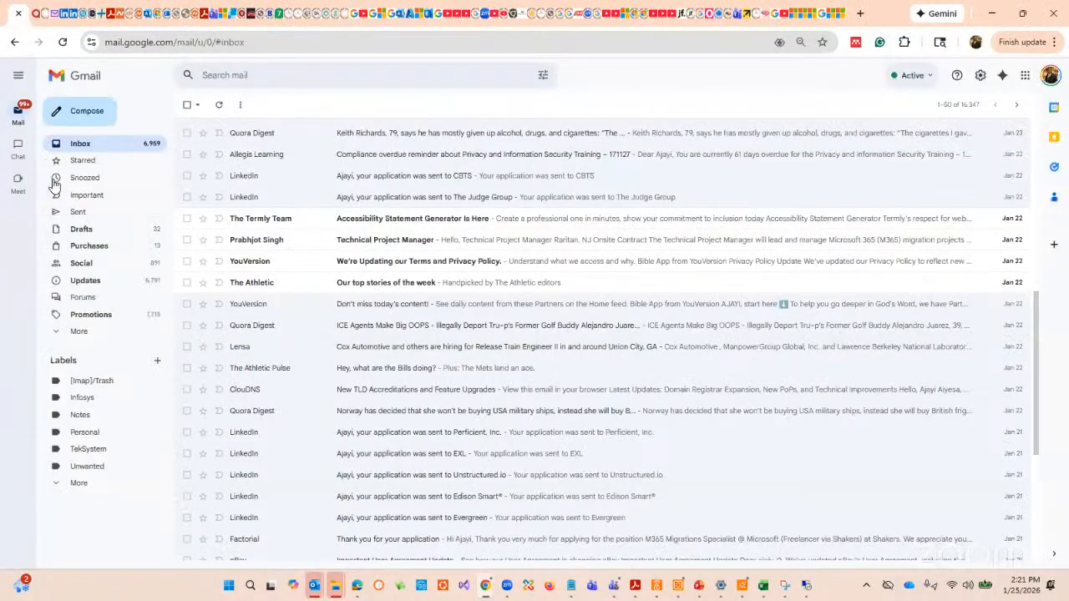
click(94, 144)
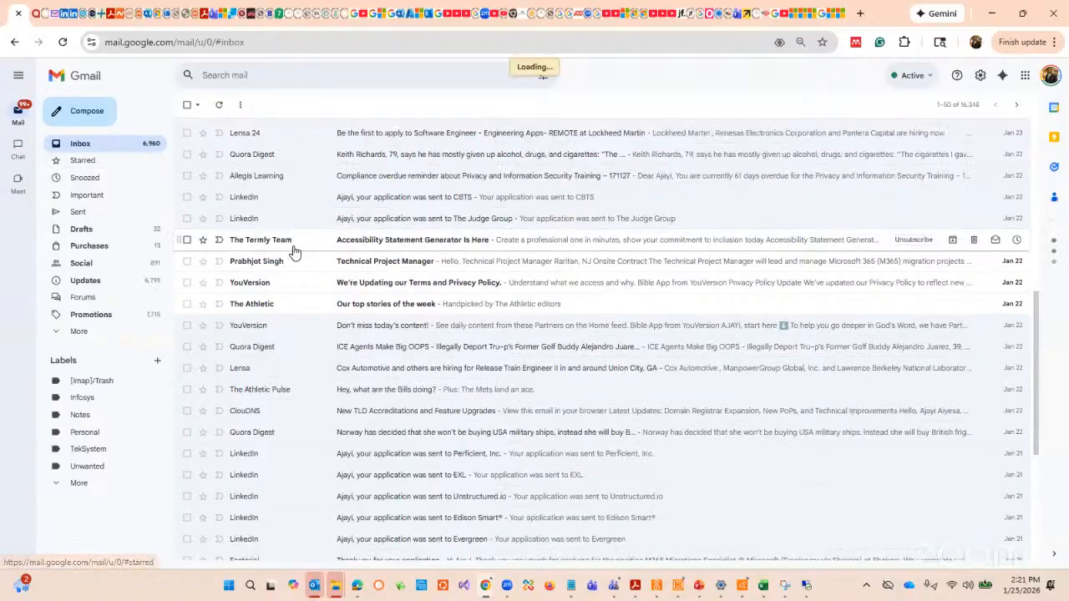
scroll(367, 227, up, 5)
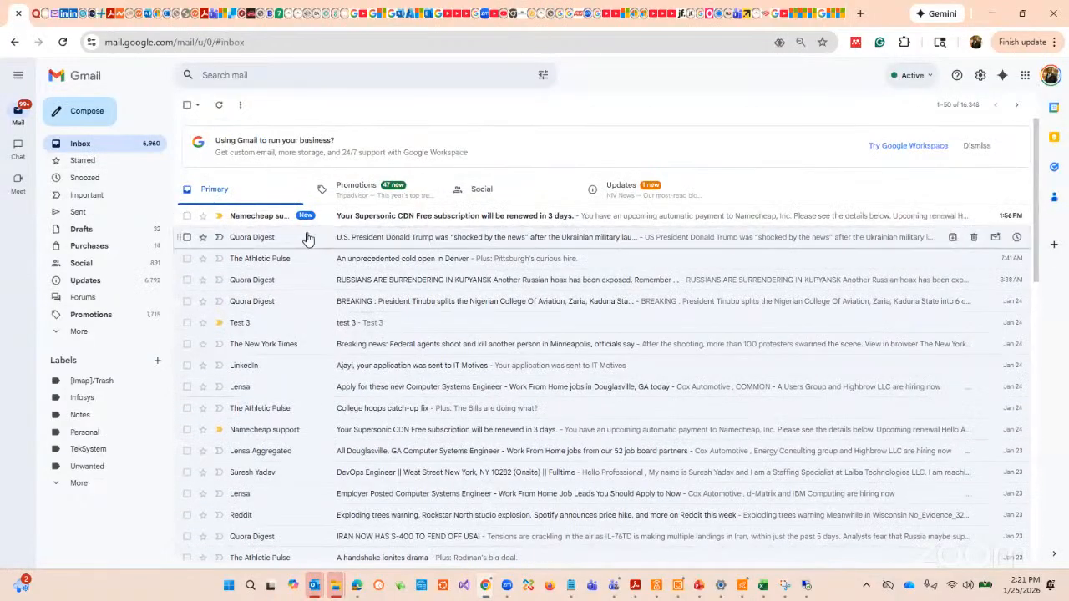
click(84, 146)
click(85, 146)
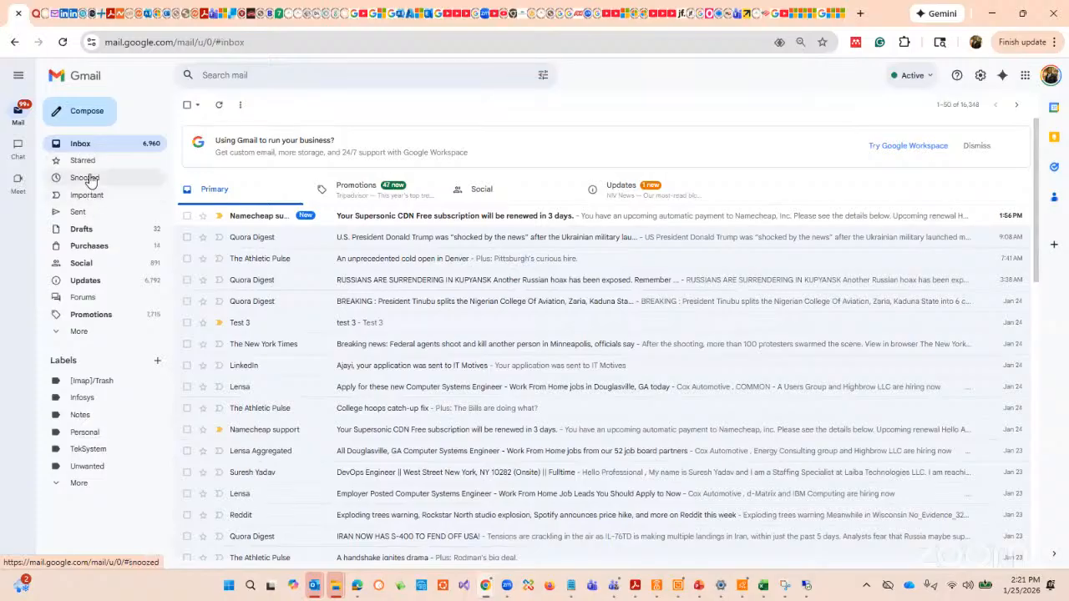
click(84, 161)
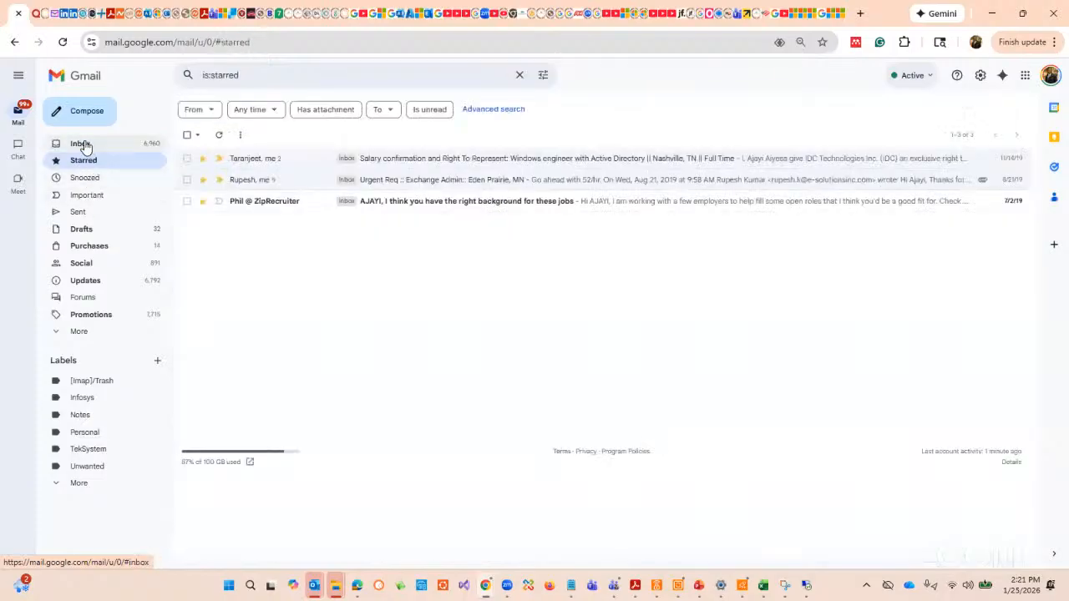
click(81, 146)
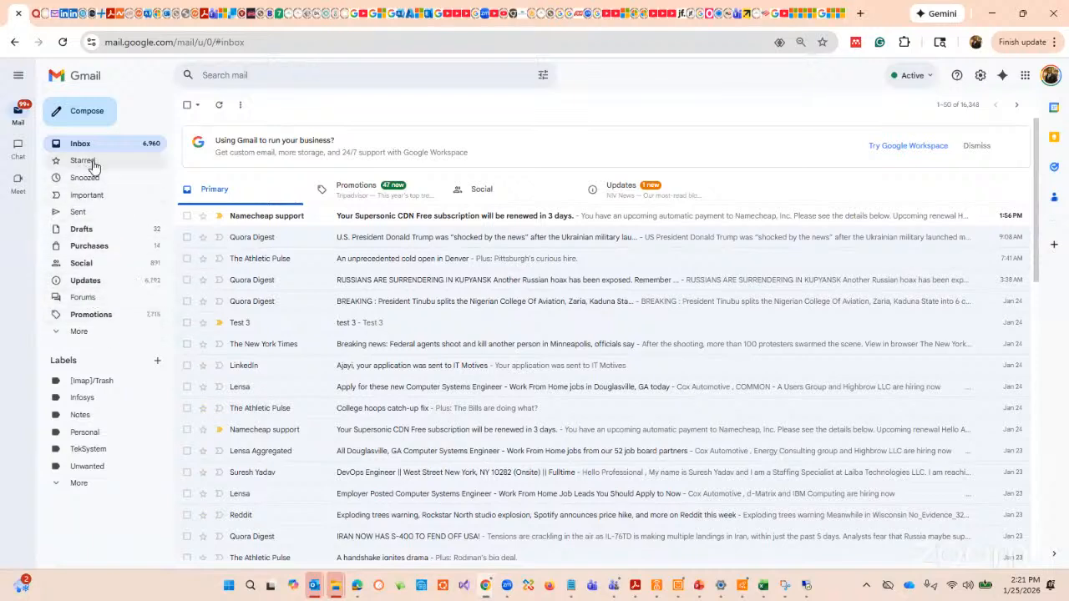
Look in Gmail's Spam folder and open the "Test continue" message.
click(80, 333)
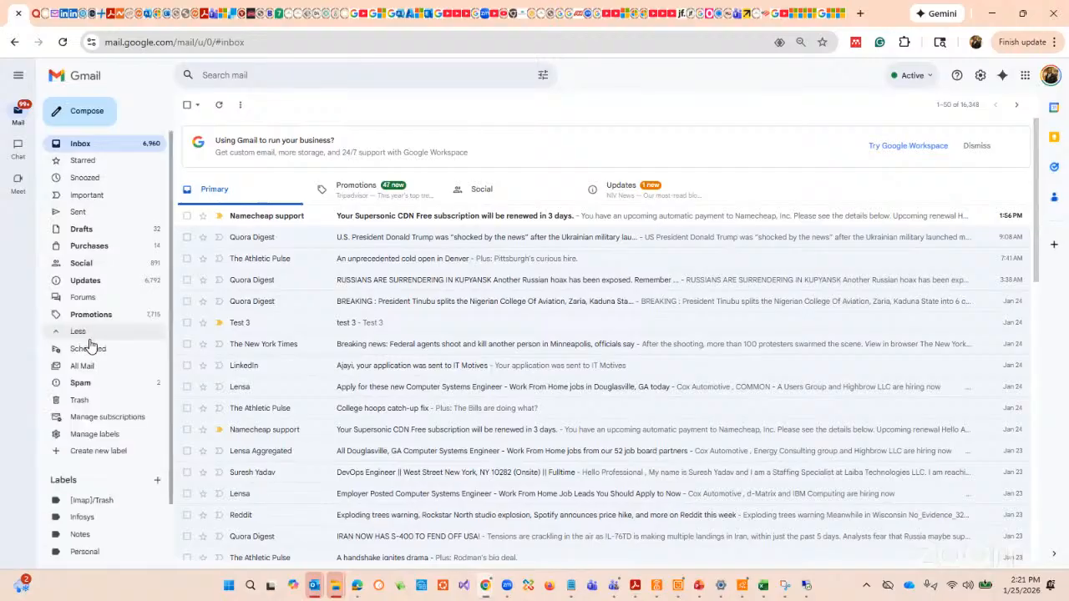
click(81, 384)
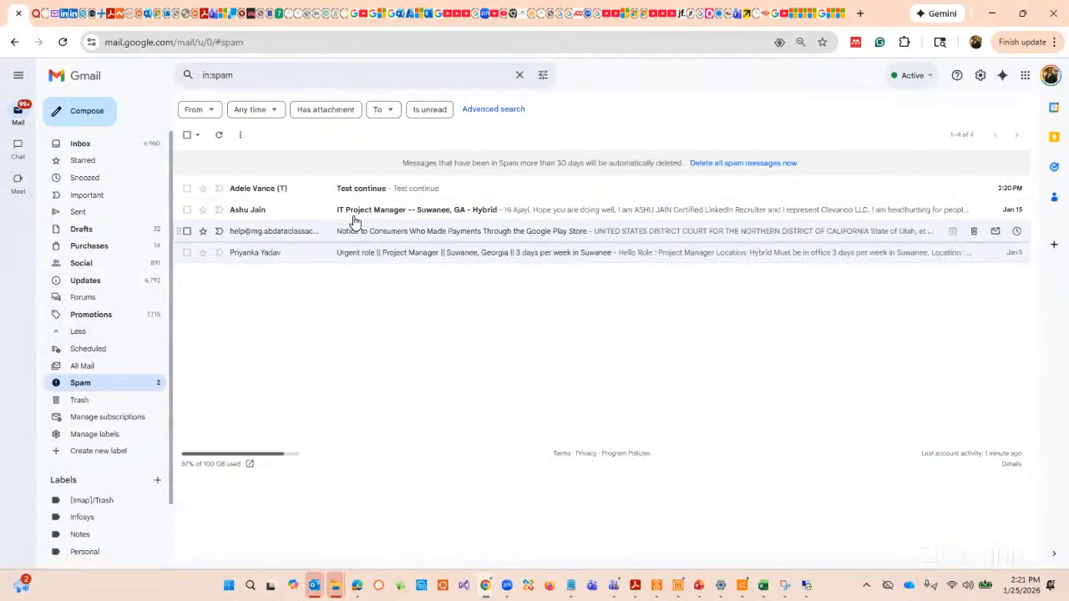
click(432, 192)
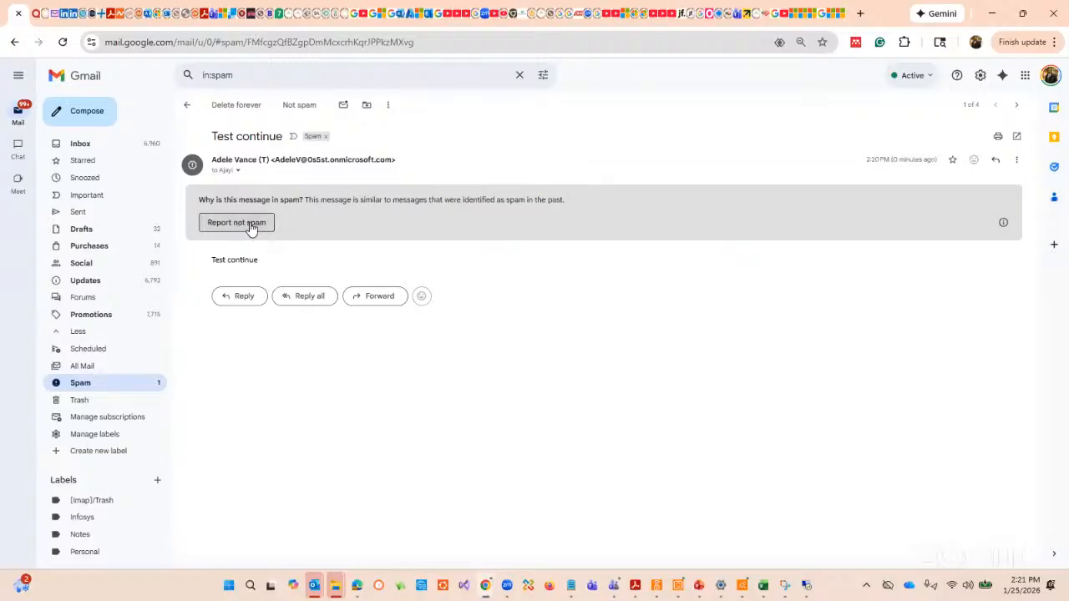
Report the "Test continue" message as not spam and open it from the Gmail inbox.
click(312, 137)
click(303, 185)
click(234, 224)
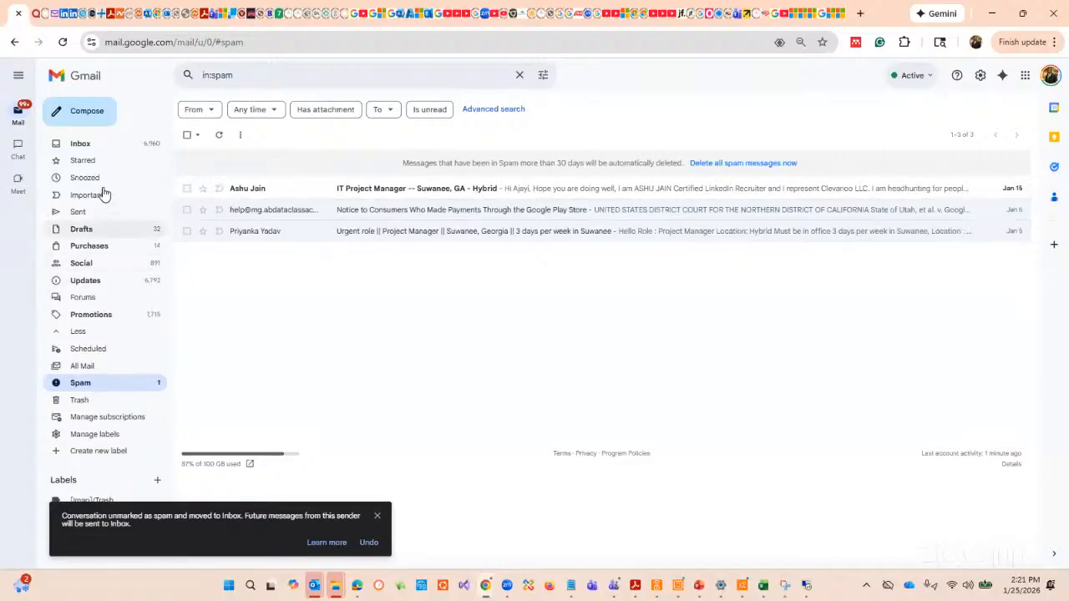
click(94, 147)
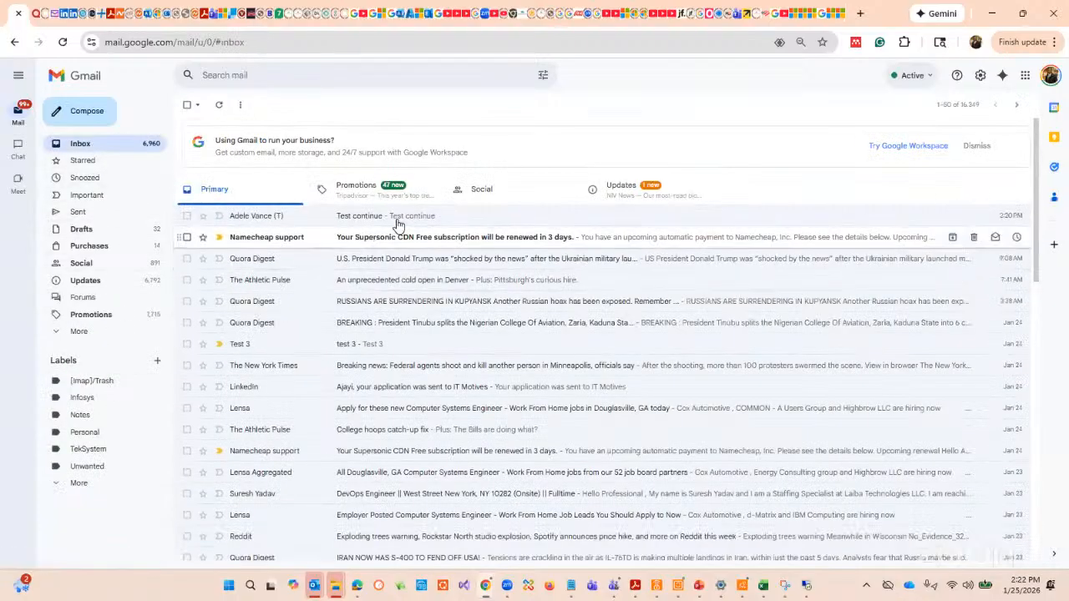
click(407, 220)
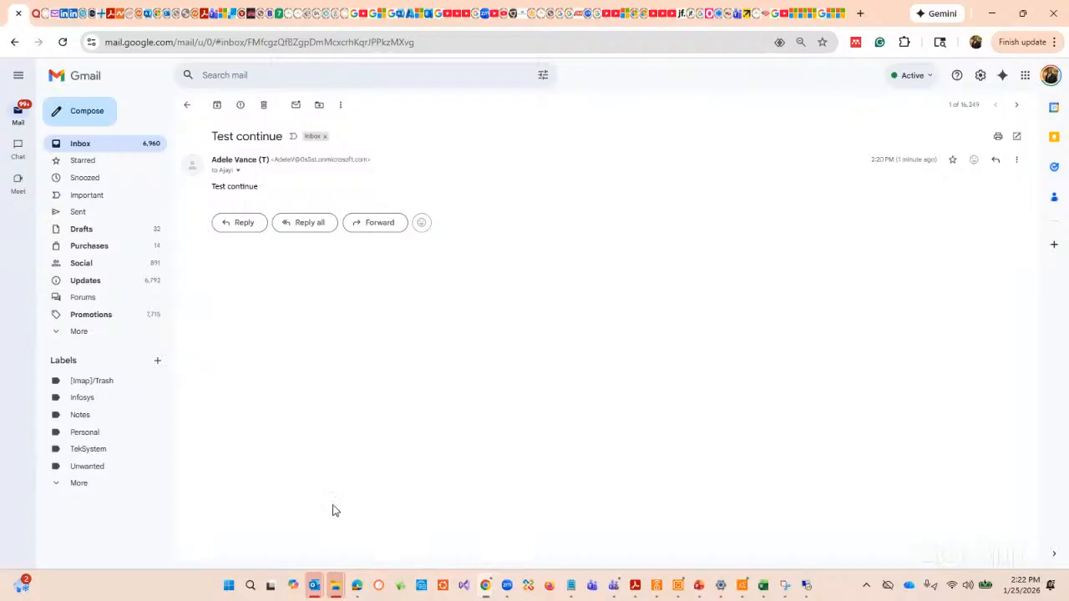
Bring up the Remote Desktop Connection window, then close it and disconnect the remote session.
mouse_move(805, 587)
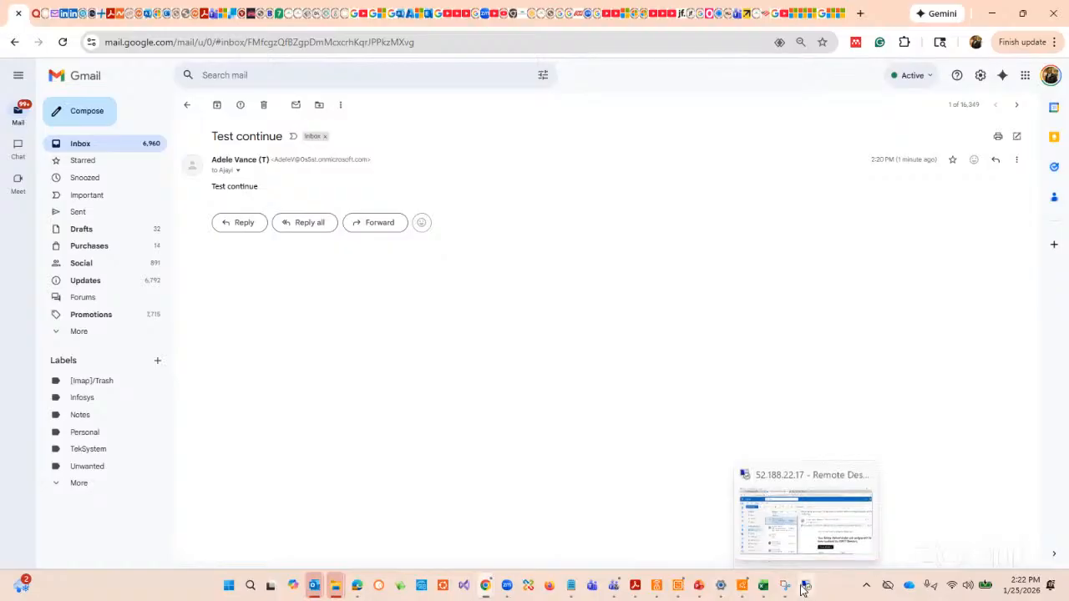
click(818, 542)
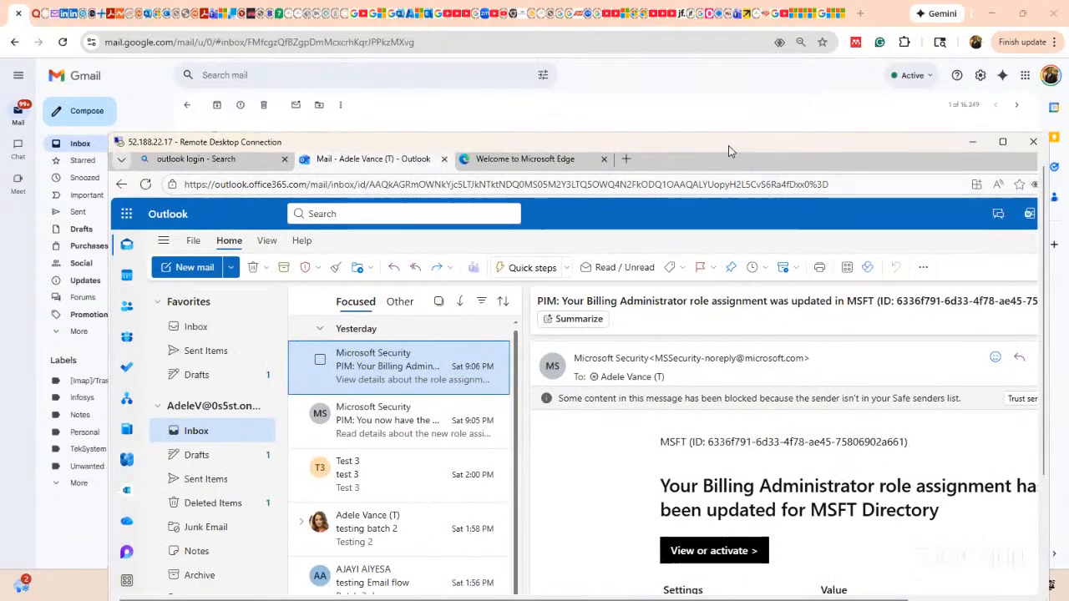
drag(729, 146, 687, 101)
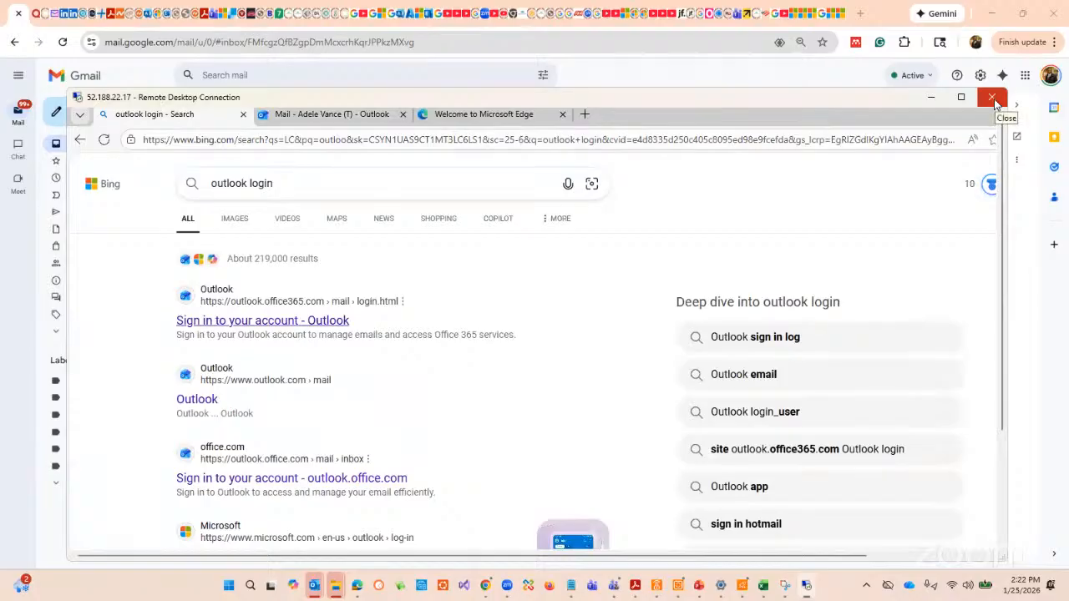
click(993, 98)
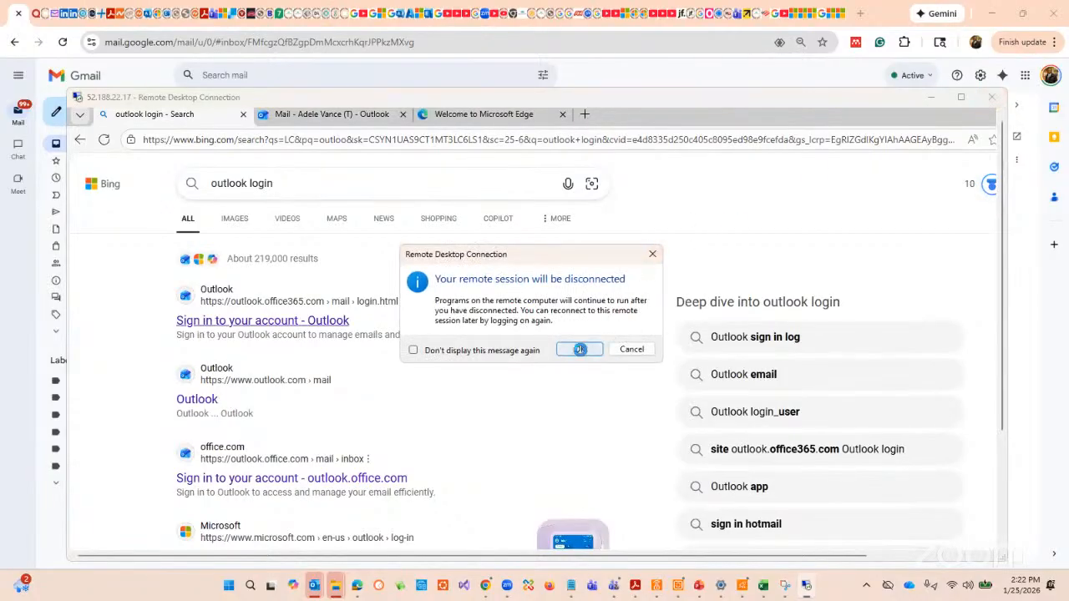
click(580, 350)
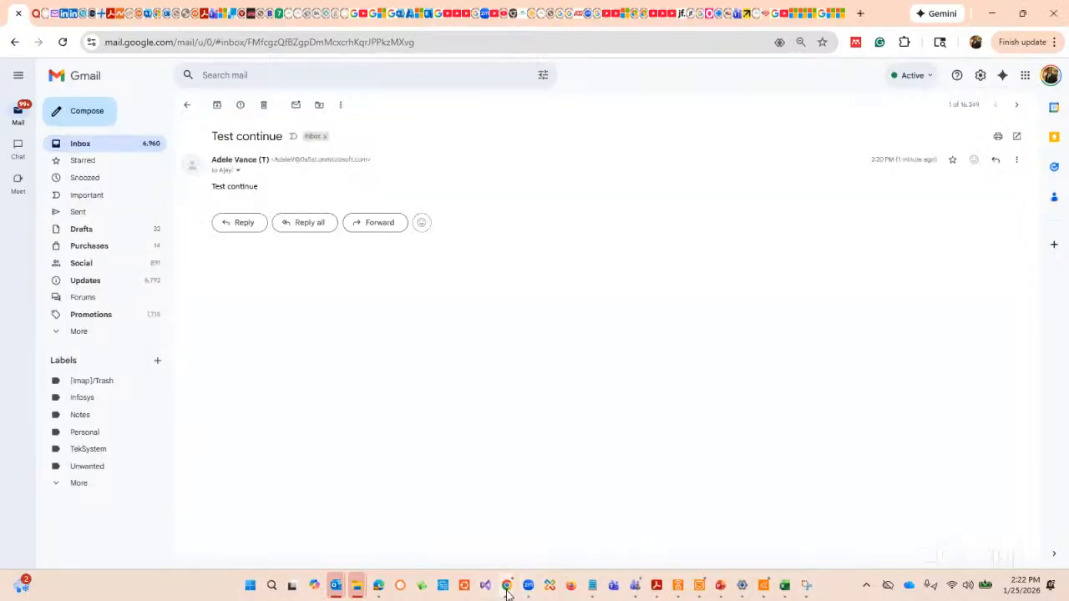
Switch to the Azure portal and return from the open virtual machine to the full virtual machines list.
mouse_move(508, 588)
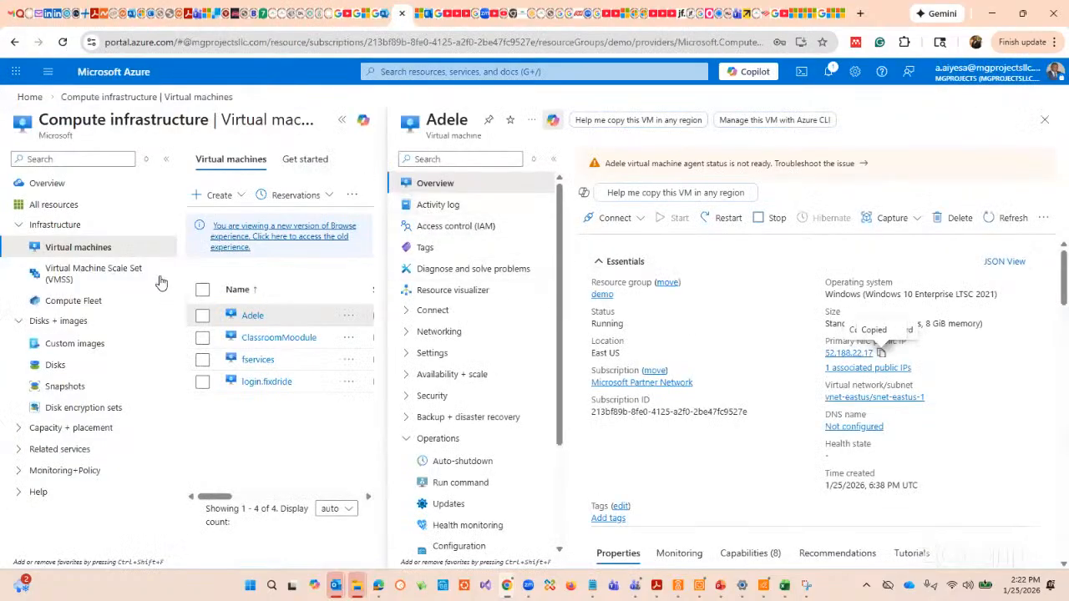
click(184, 99)
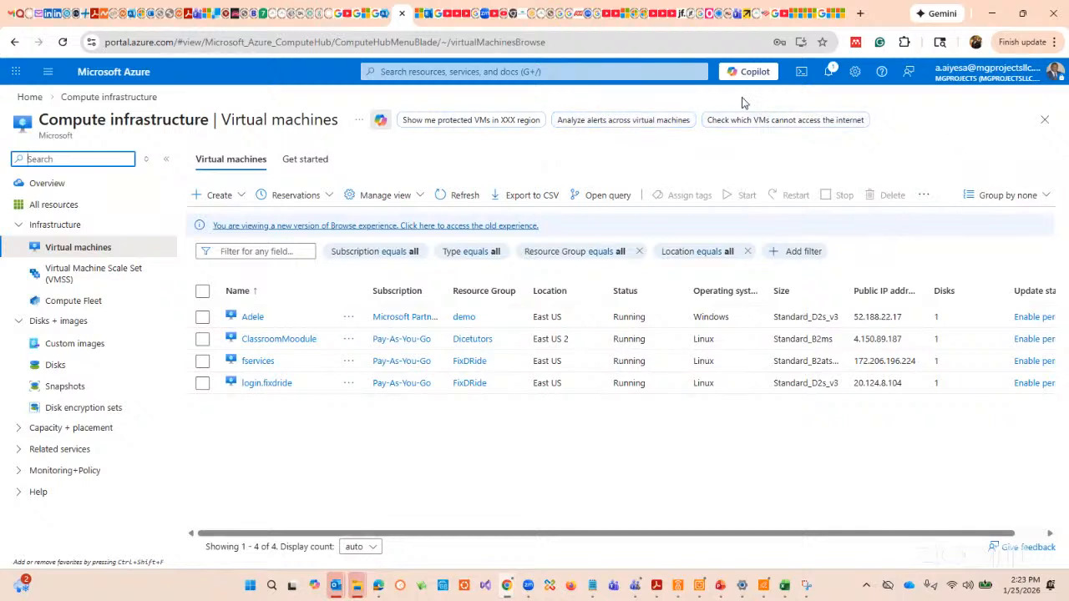
click(518, 72)
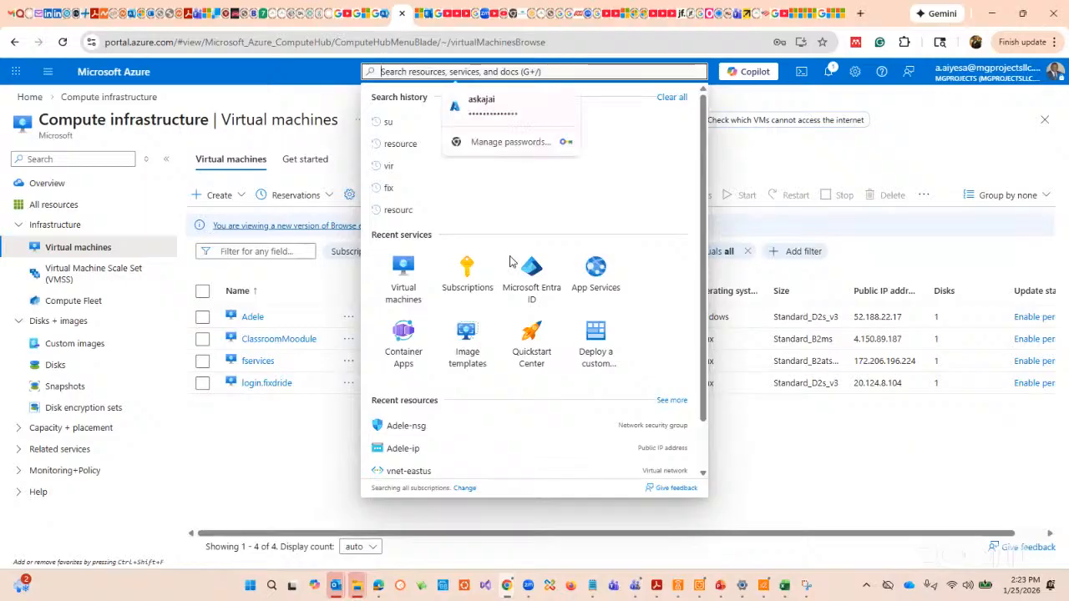
text(re)
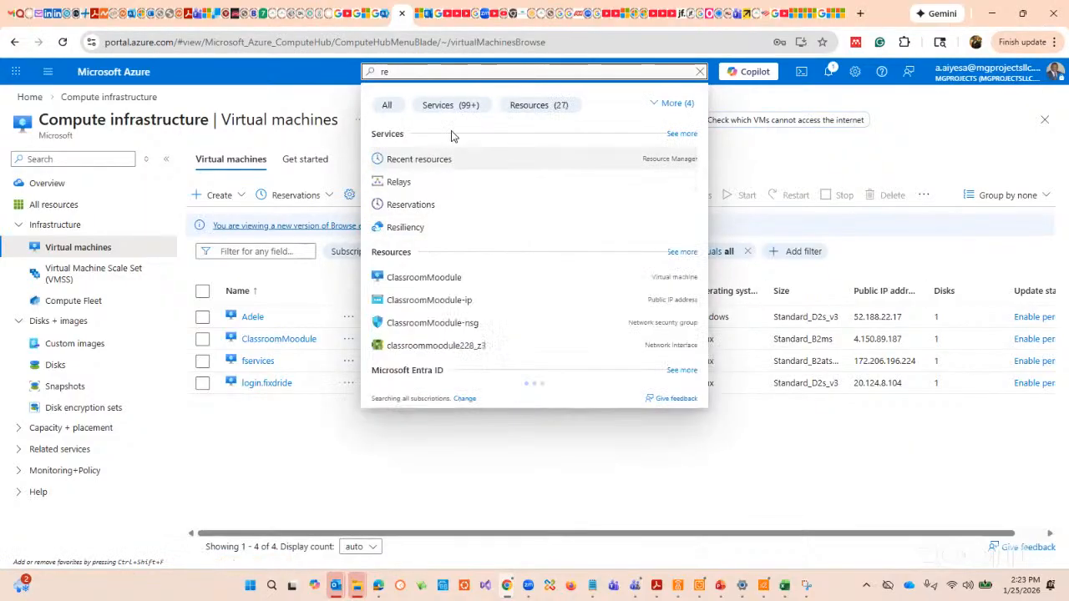
text(s)
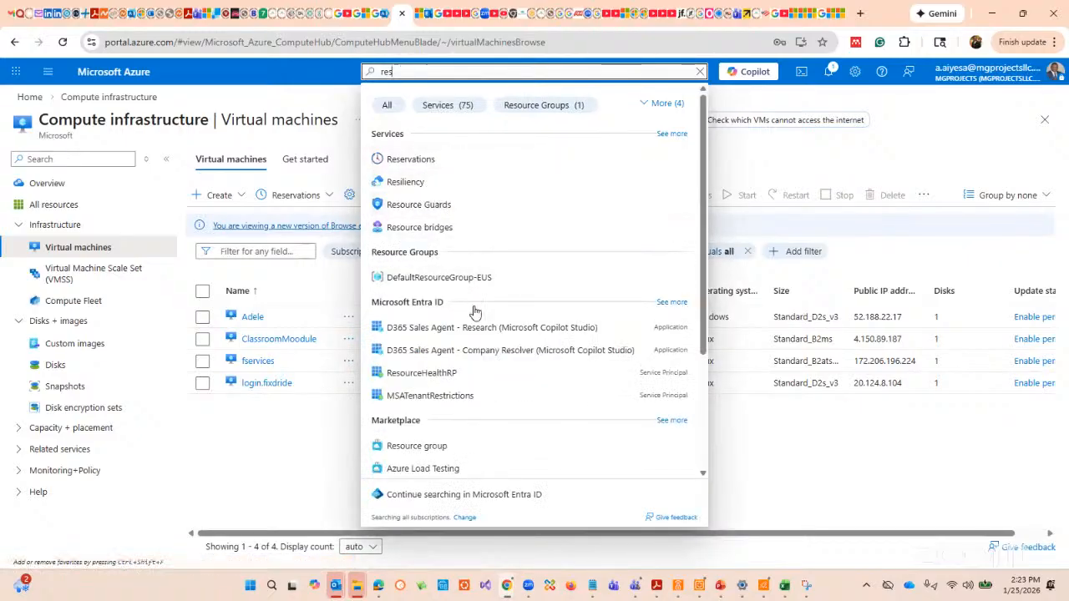
click(434, 446)
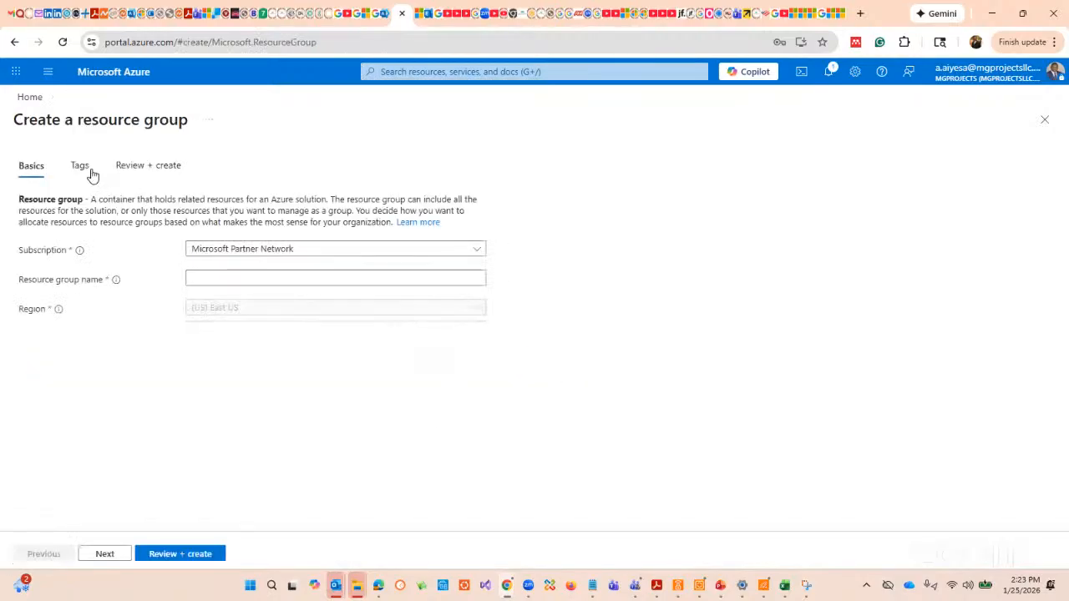
click(34, 99)
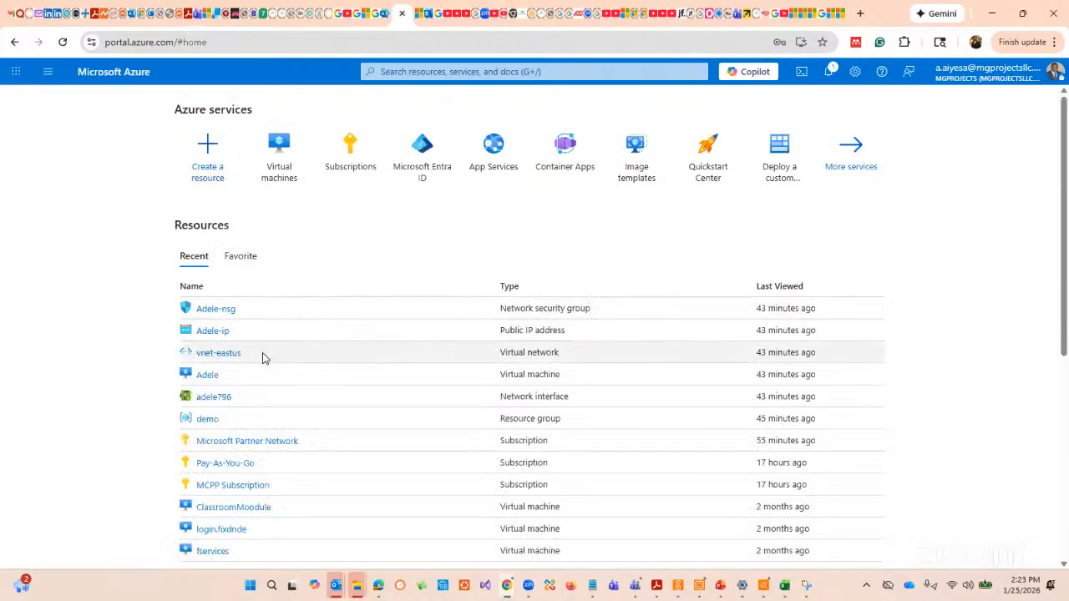
scroll(251, 385, down, 1)
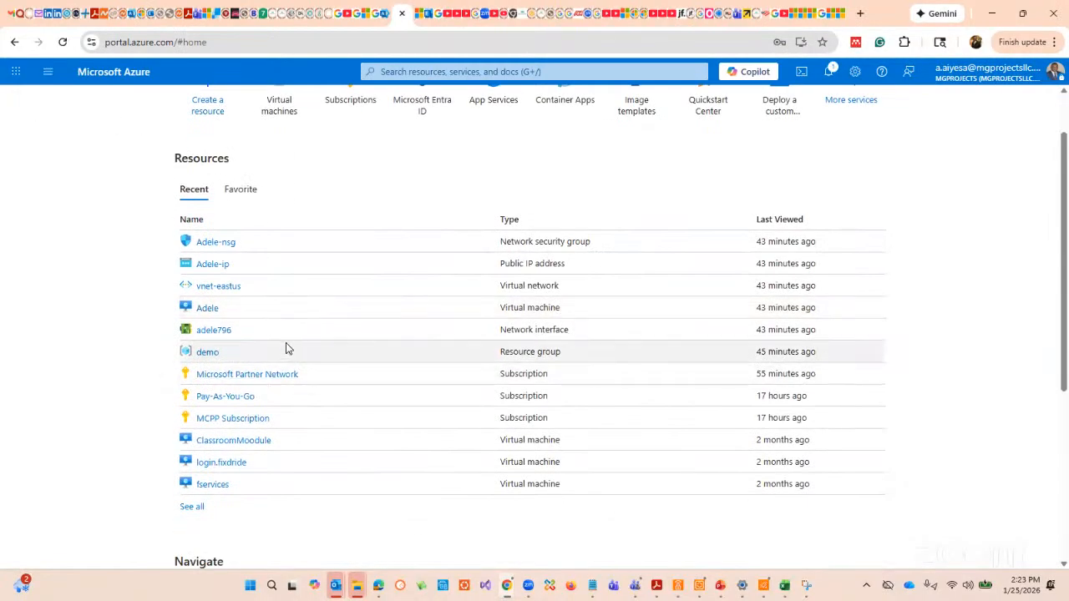
scroll(287, 348, up, 1)
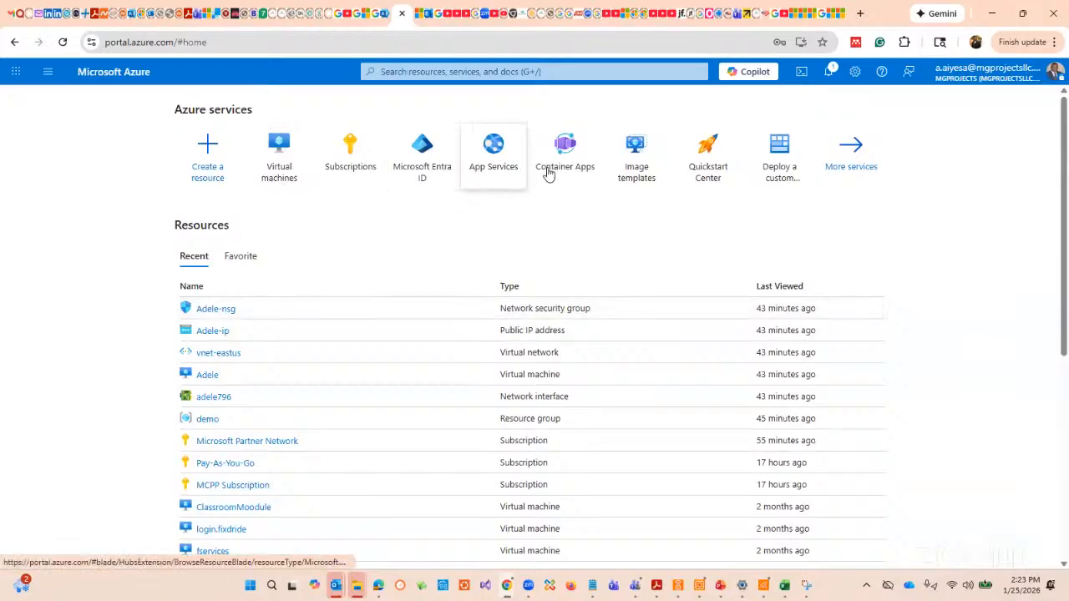
click(508, 72)
text(re)
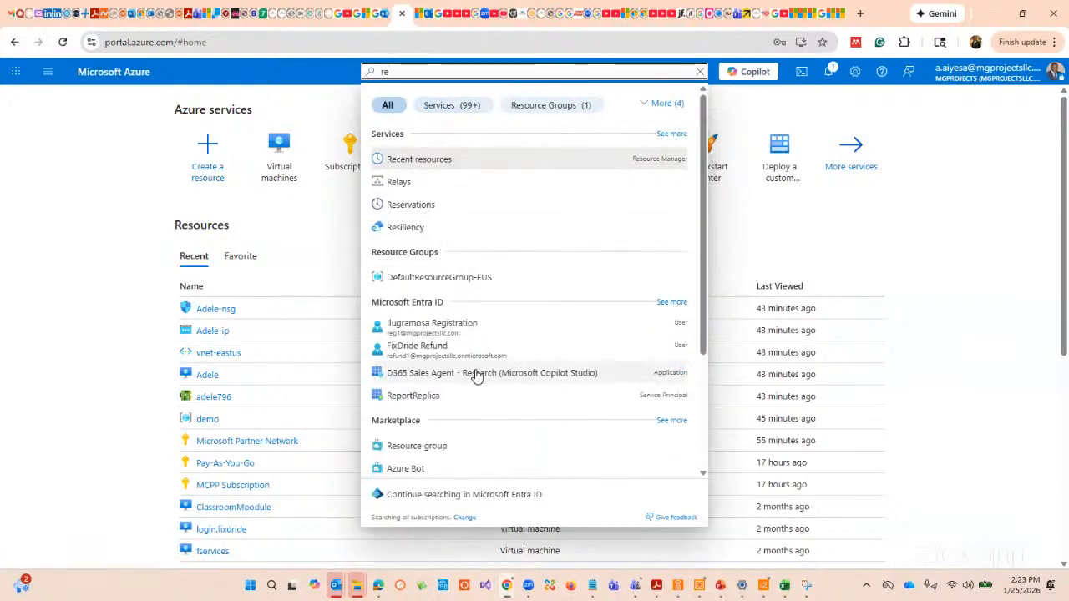
click(440, 445)
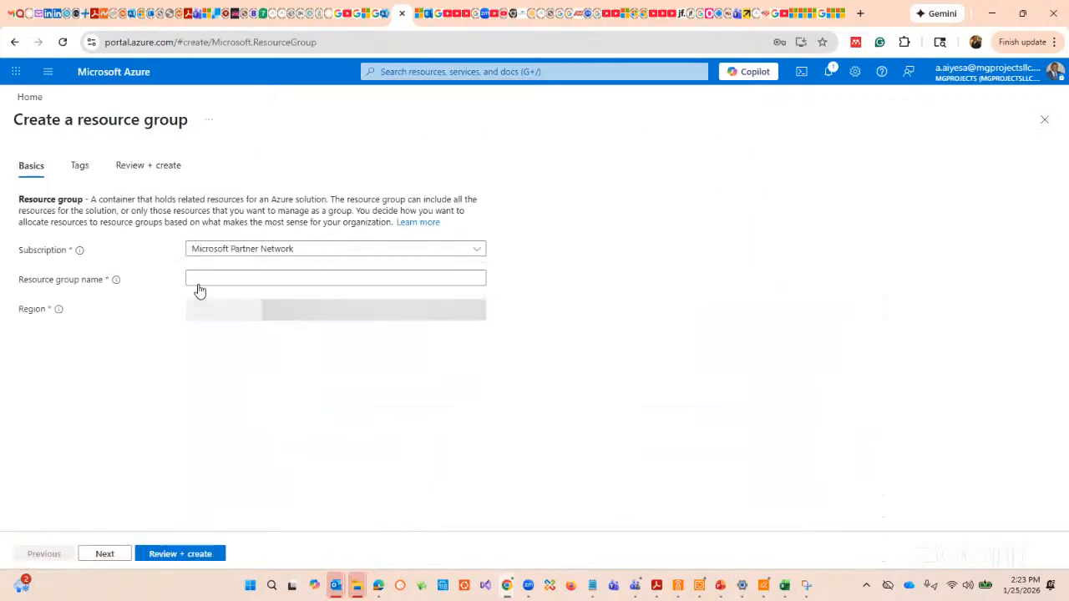
Return to the Azure home page, show all recent resources and open the "demo" resource group.
click(31, 97)
scroll(316, 426, down, 4)
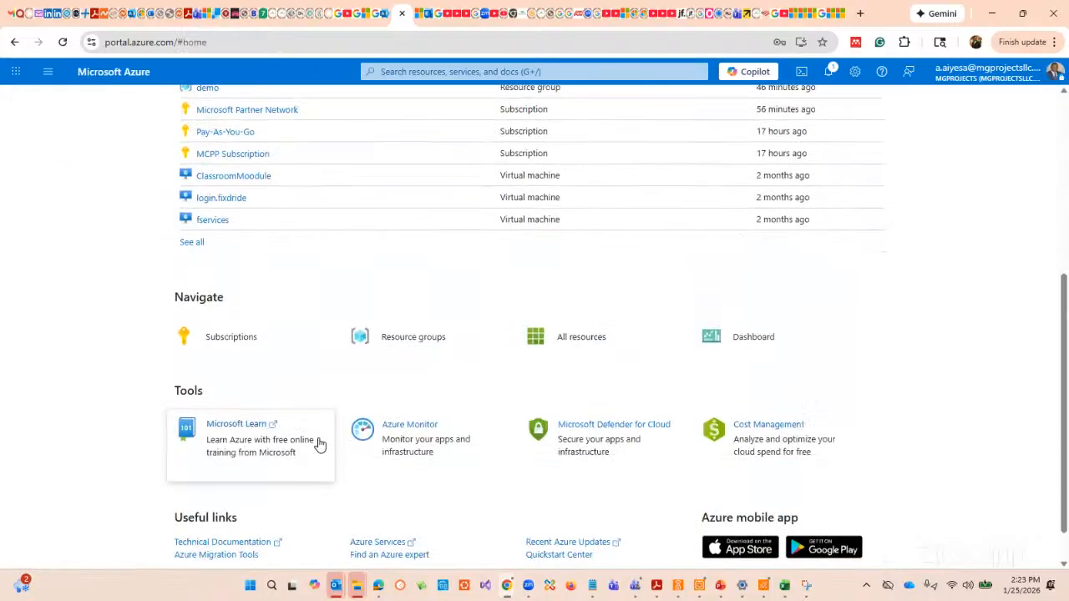
scroll(312, 429, up, 1)
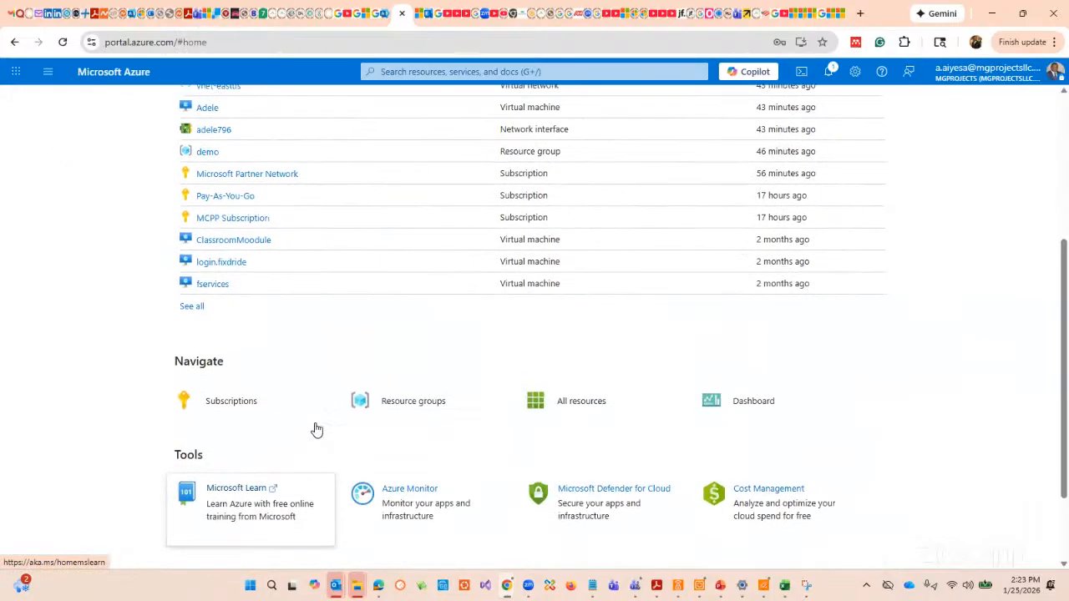
click(194, 306)
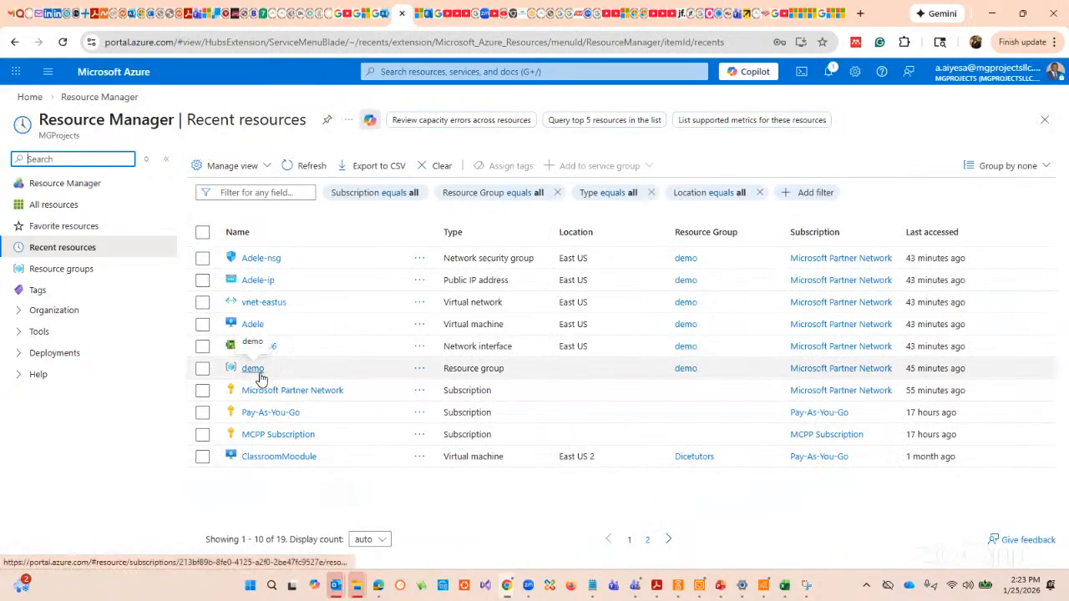
click(253, 369)
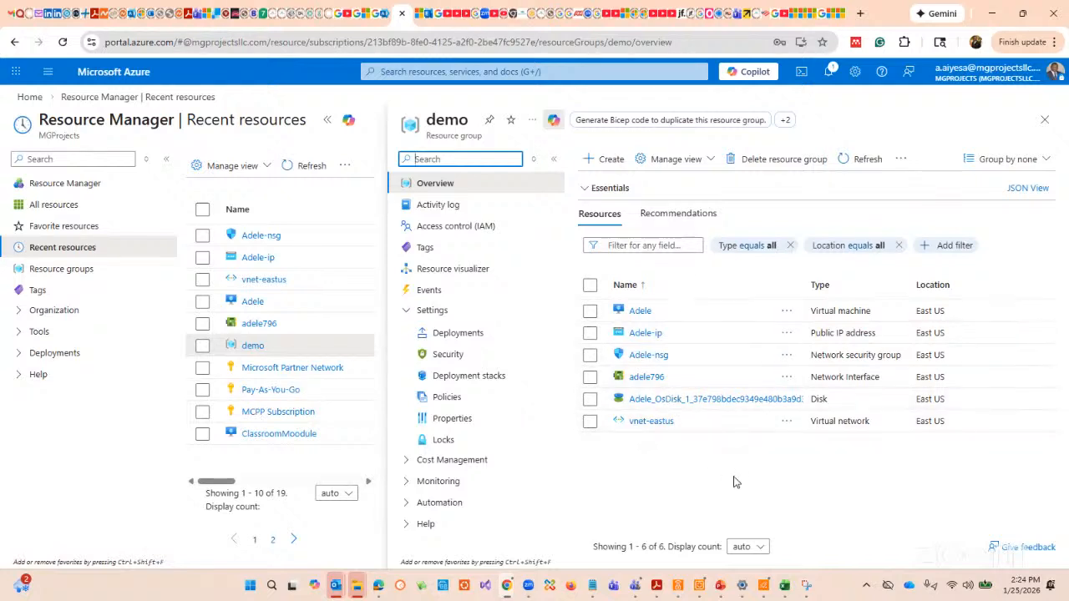
Delete the "demo" resource group with force delete applied to its virtual machines, entering its name and confirming the permanent deletion.
click(786, 159)
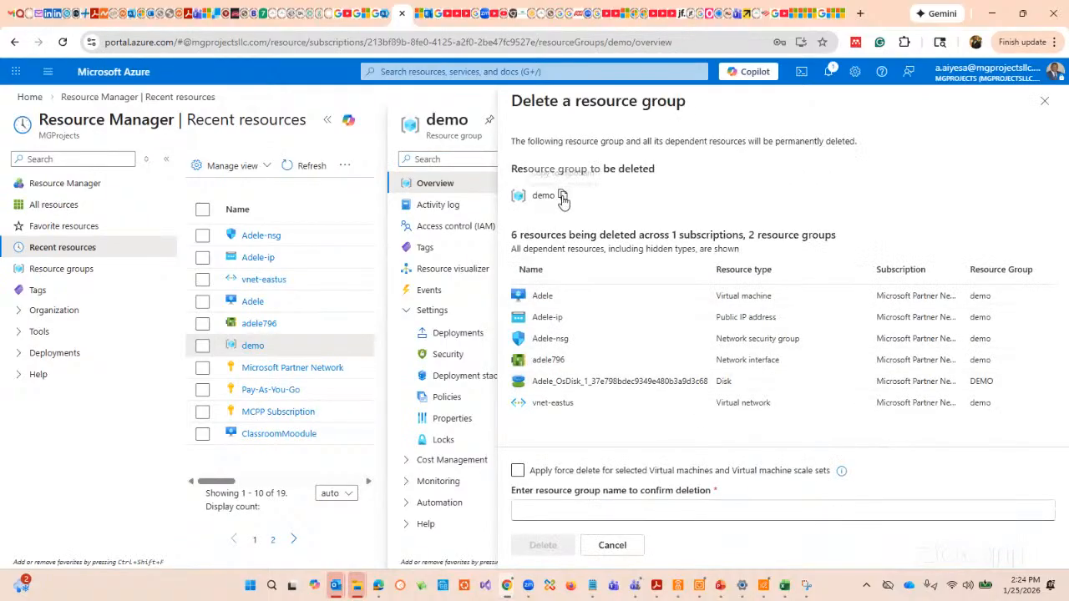
click(563, 195)
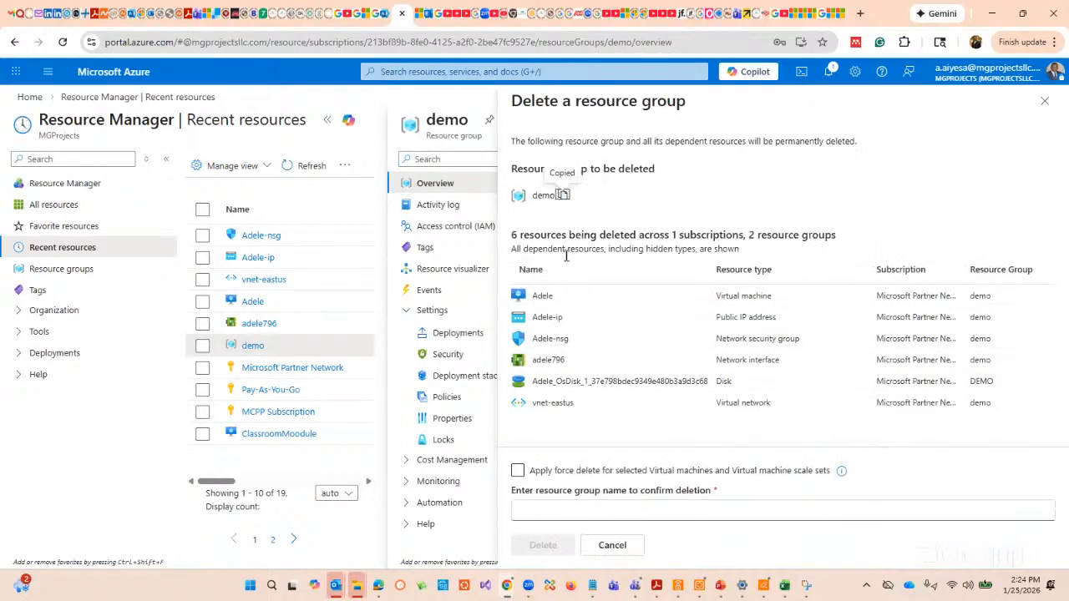
click(518, 471)
click(555, 510)
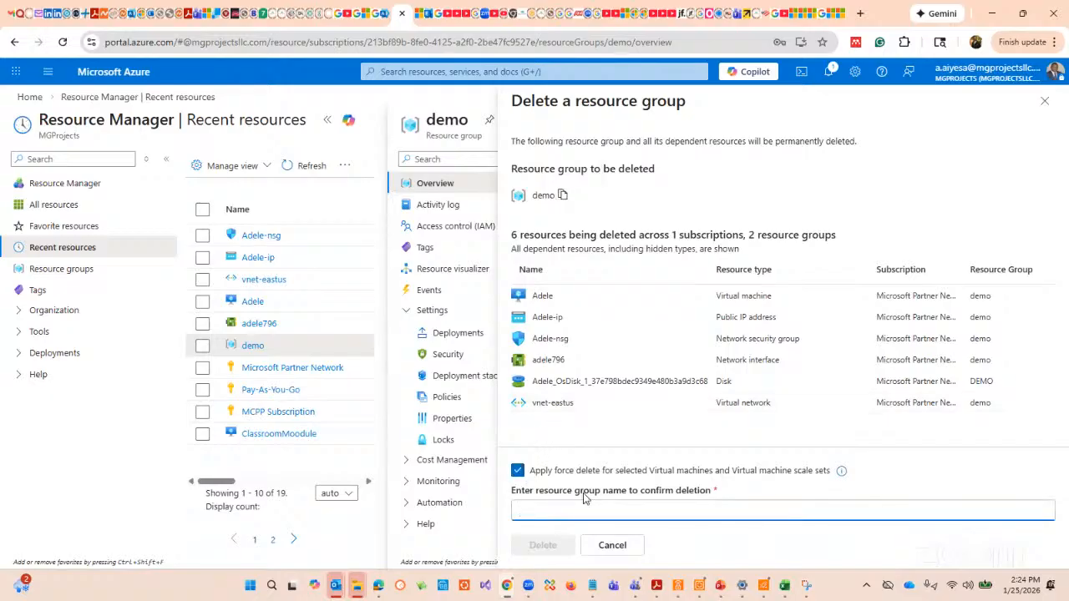
key(ctrl+v)
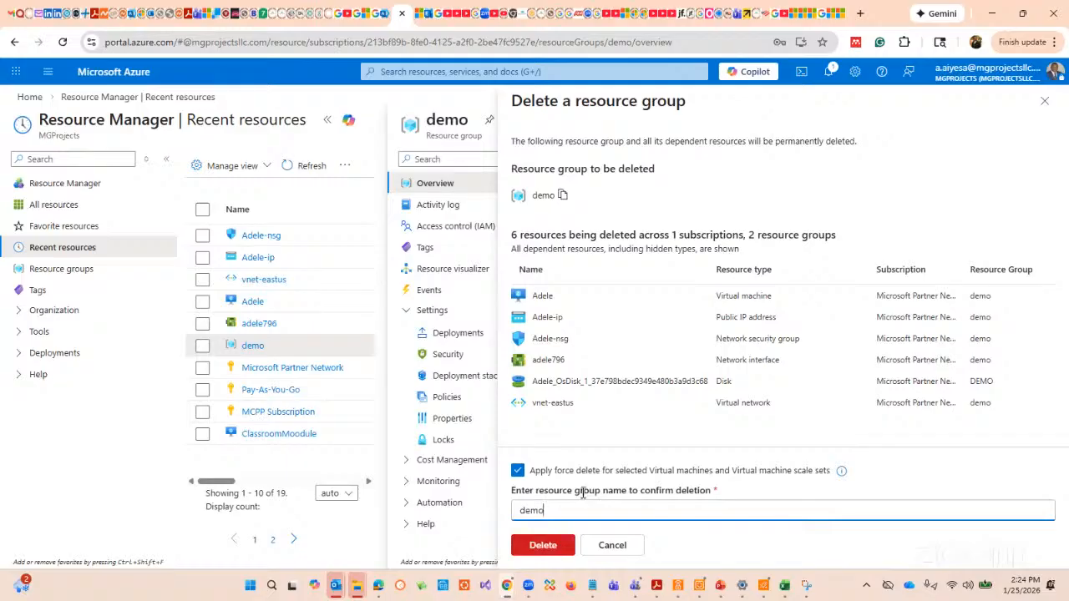
click(545, 545)
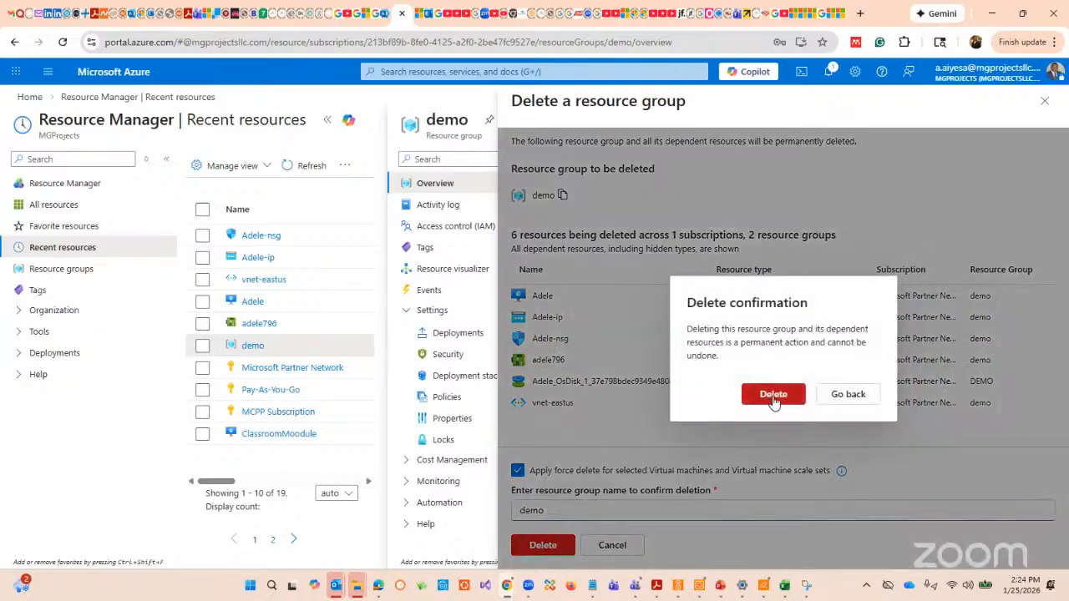
click(784, 400)
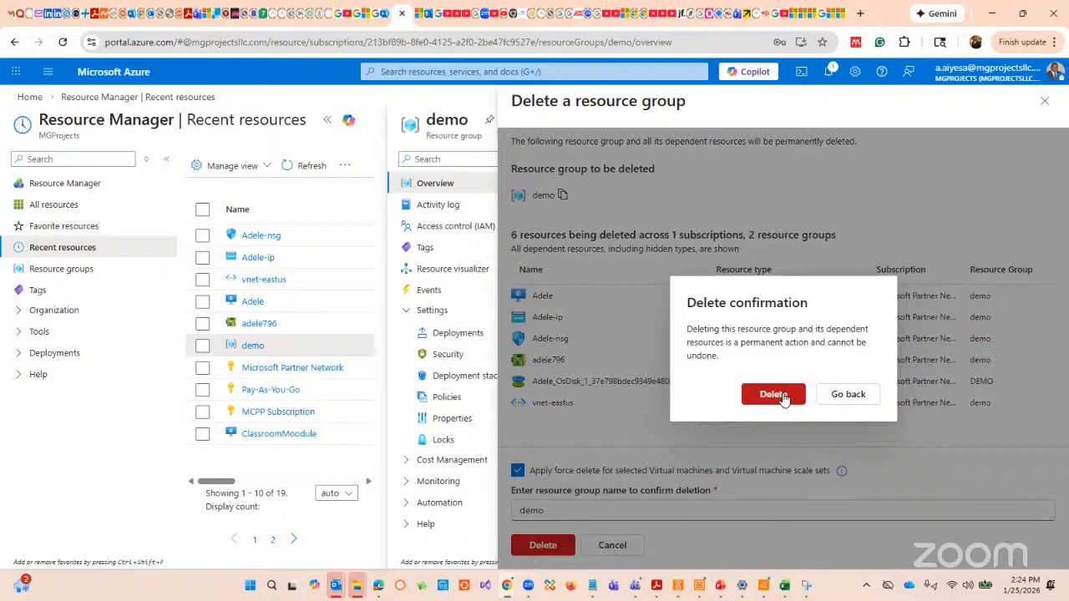